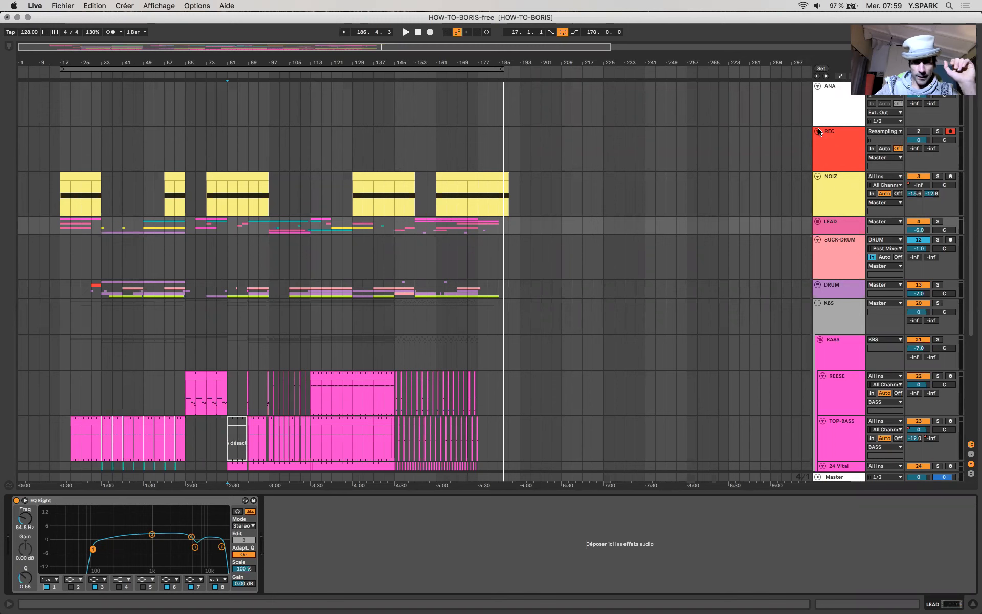
Look over the arrangement's tracks, collapse the KBS group and select its track.
scroll(402, 325, "down", 5)
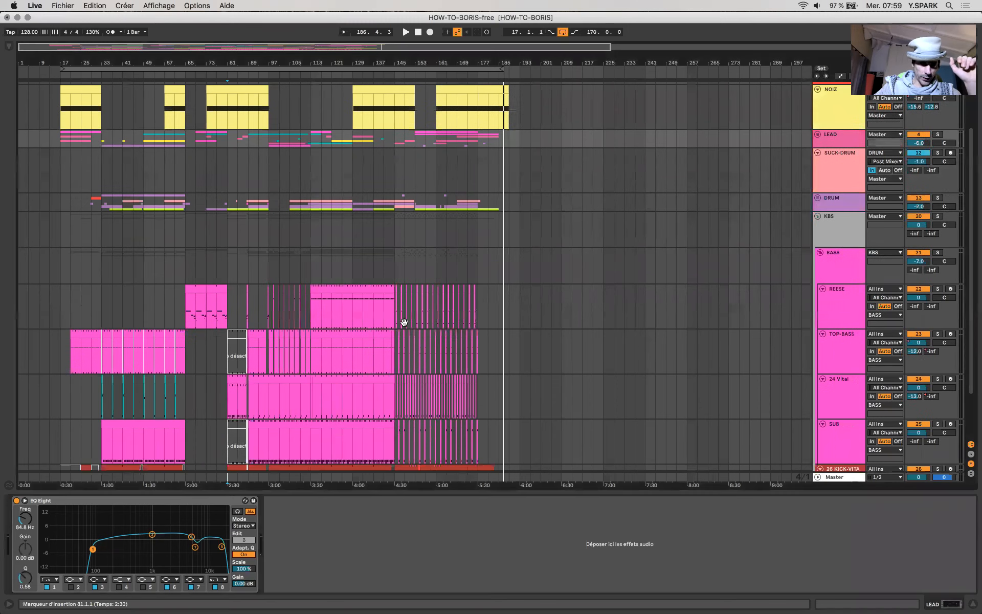
scroll(404, 324, "up", 5)
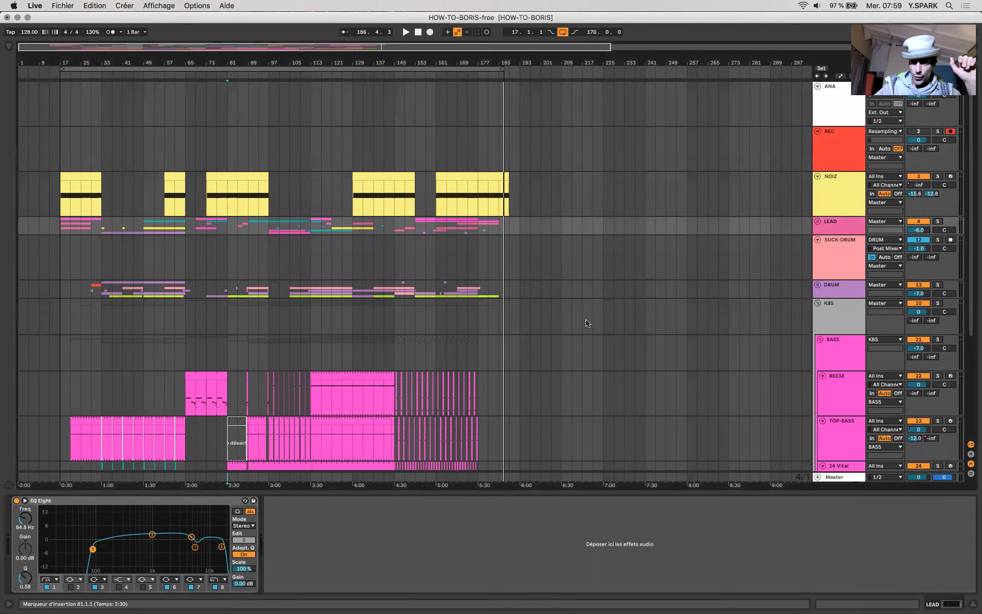
left_click(818, 303)
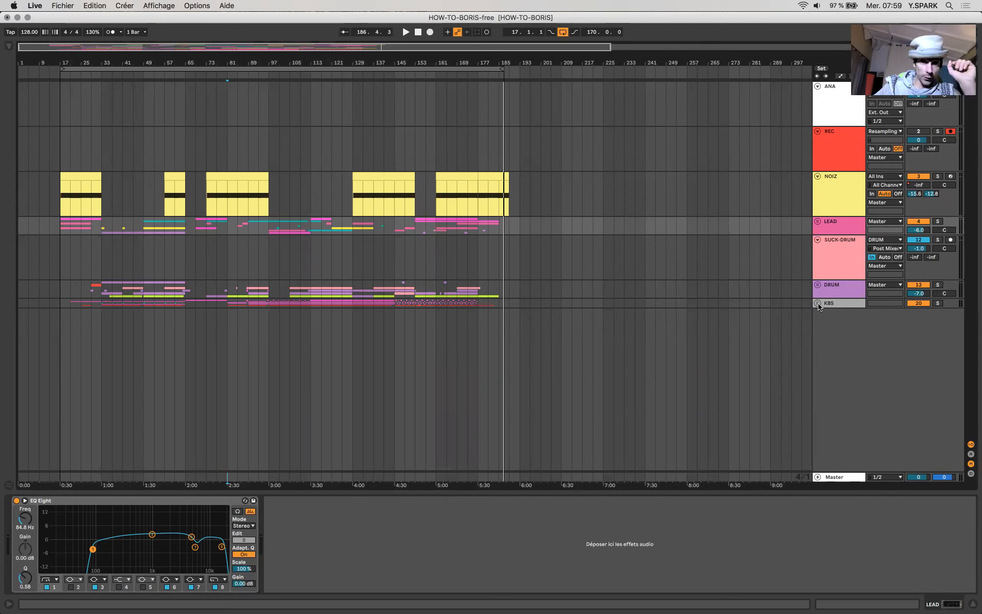
left_click(692, 303)
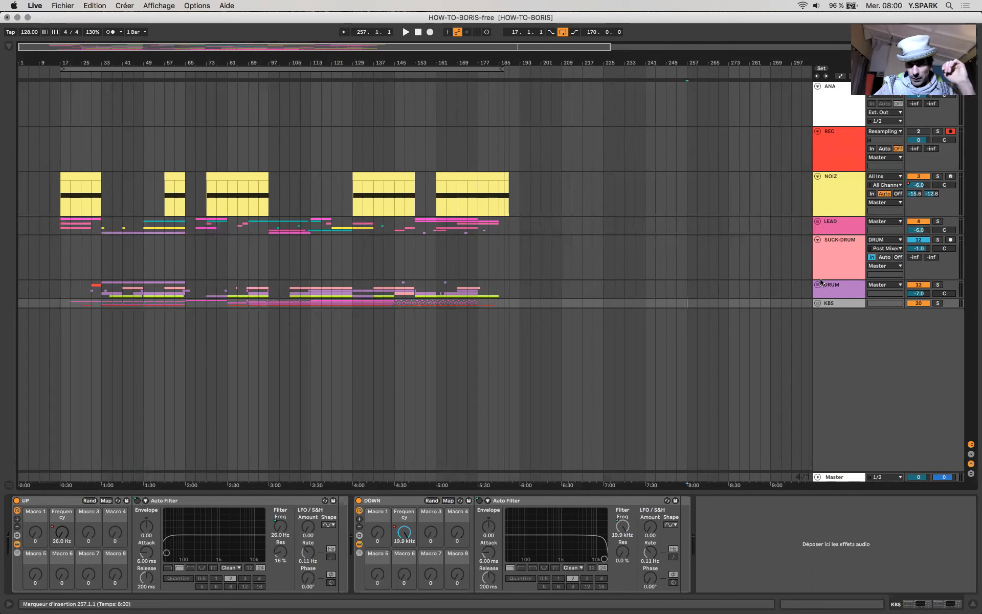
left_click(853, 306)
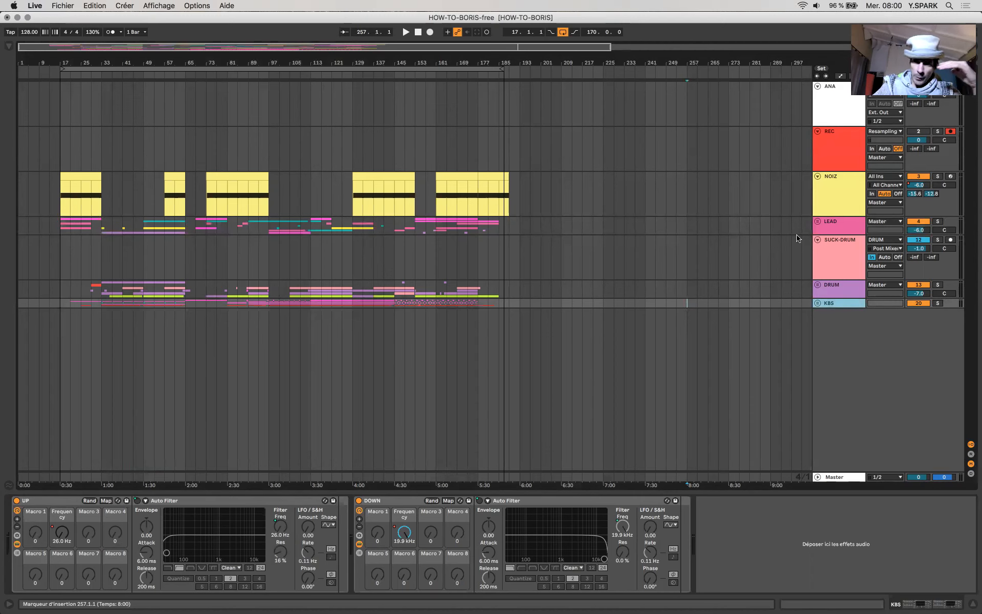
Expand the KBS group and look over its bass and kick tracks.
left_click(818, 303)
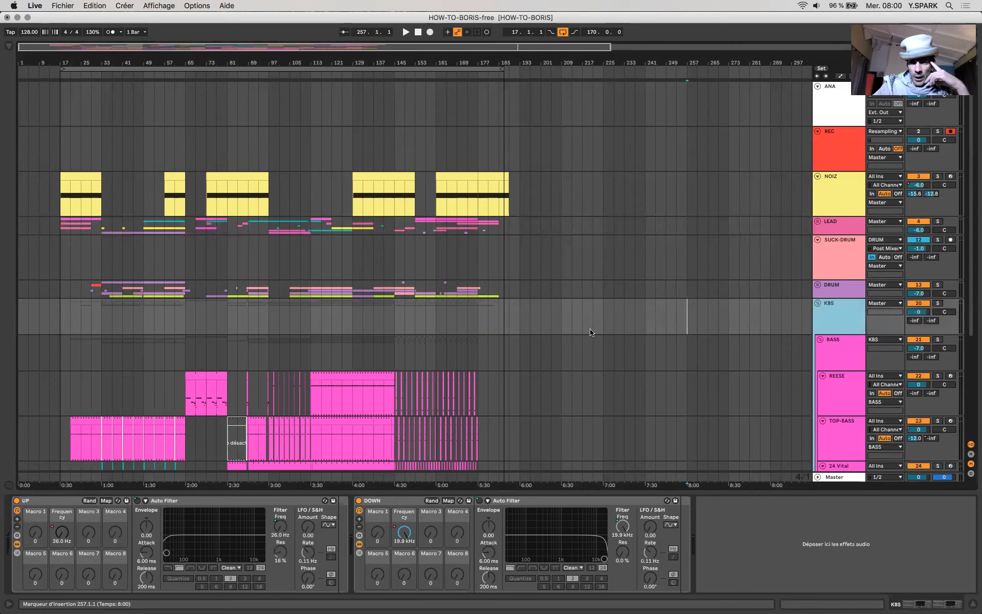
scroll(590, 333, "down", 3)
scroll(590, 333, "up", 3)
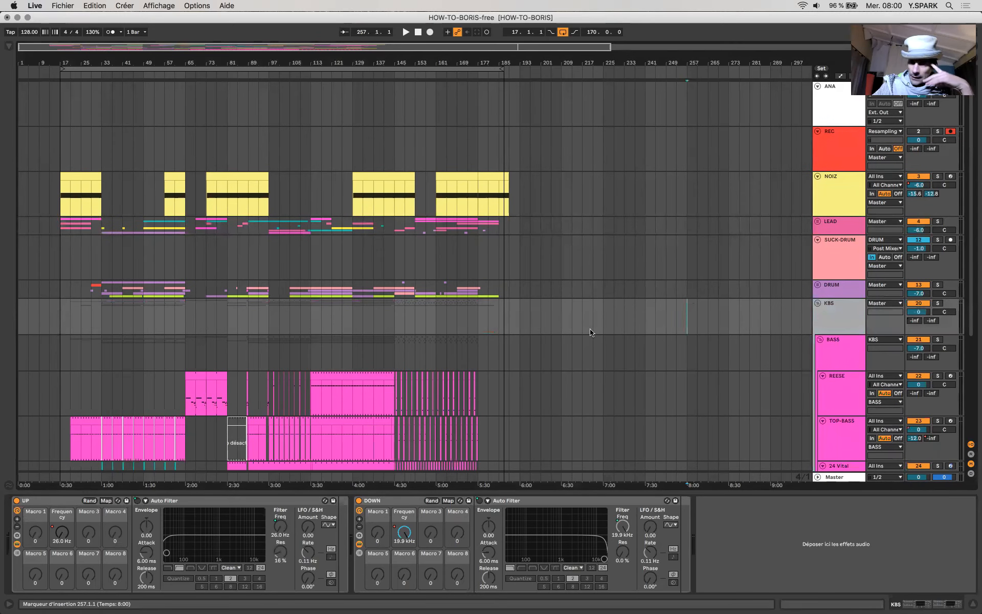
scroll(590, 333, "down", 3)
scroll(589, 332, "up", 3)
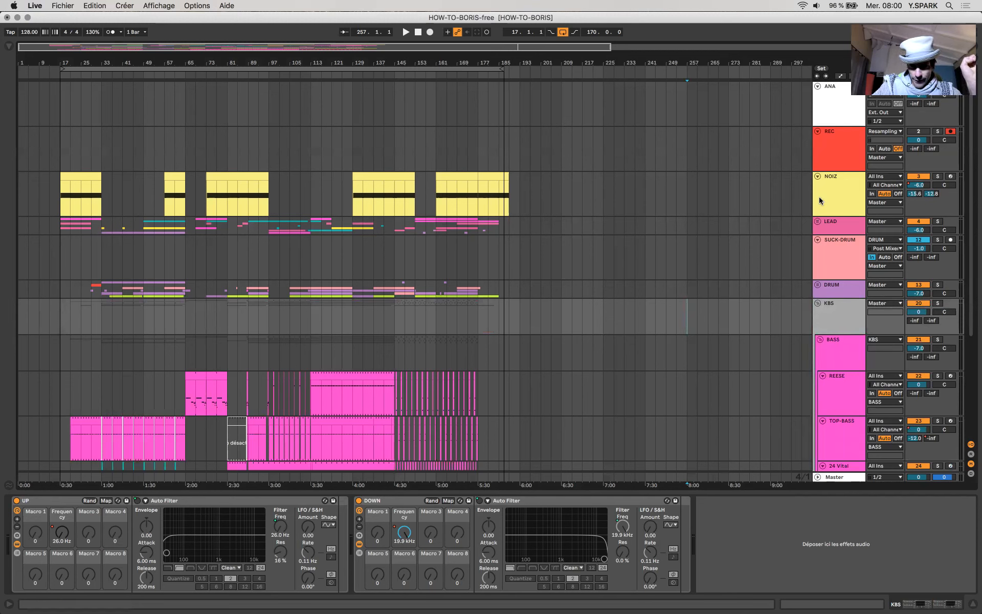
Expand the LEAD and DRUM groups to show all of their tracks in the arrangement.
left_click(818, 221)
scroll(642, 237, "down", 2)
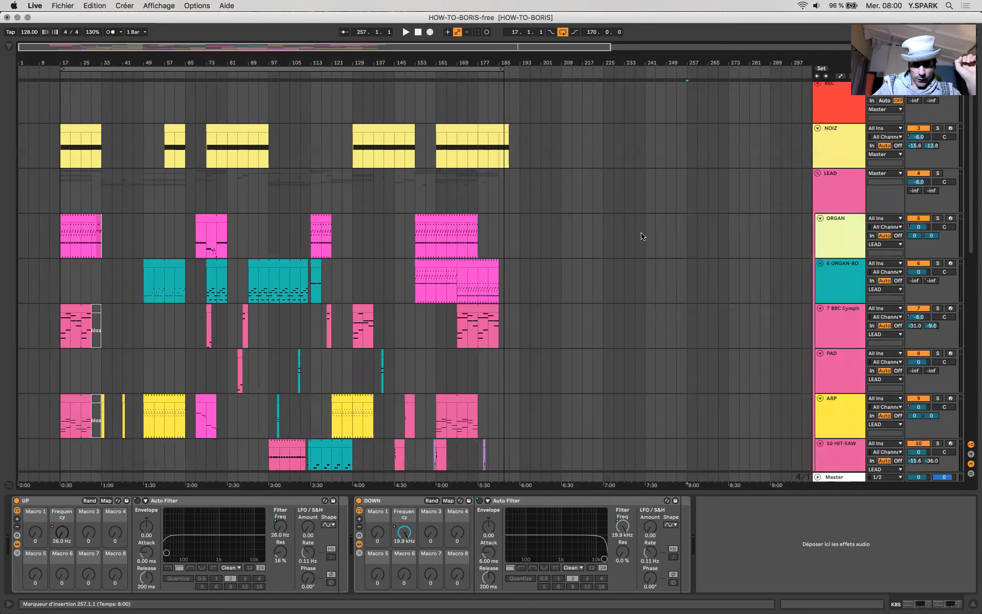
scroll(642, 237, "down", 8)
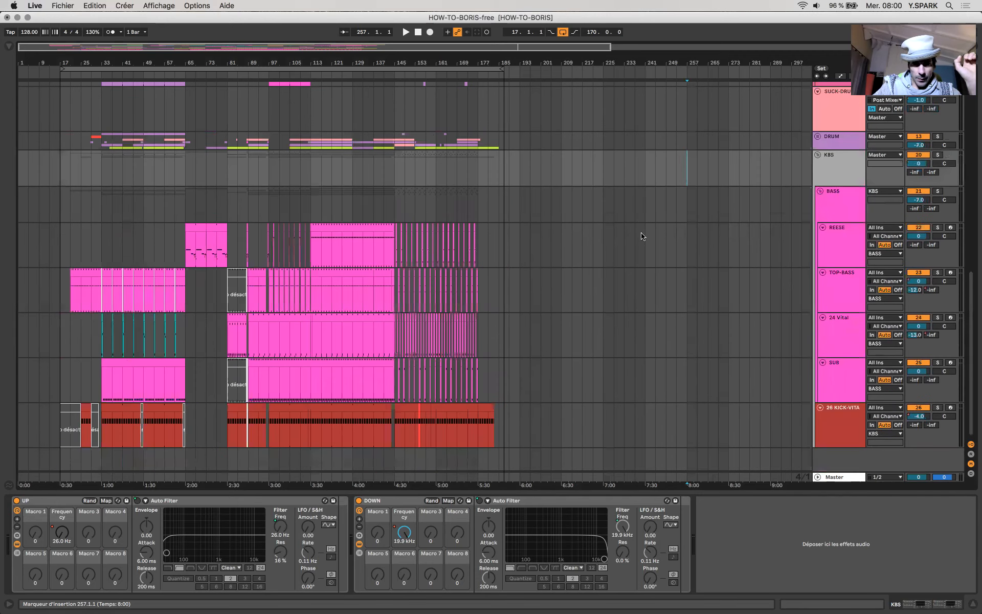
left_click(817, 136)
scroll(505, 229, "down", 7)
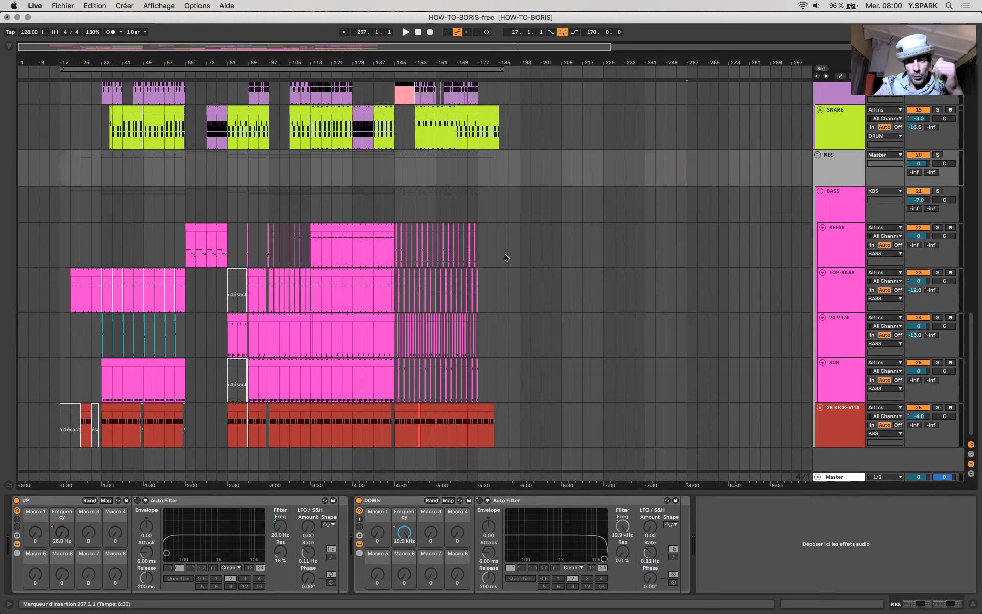
Examine the clip layout of the expanded LEAD, DRUM and KBS groups along the whole arrangement.
scroll(347, 358, "up", 10)
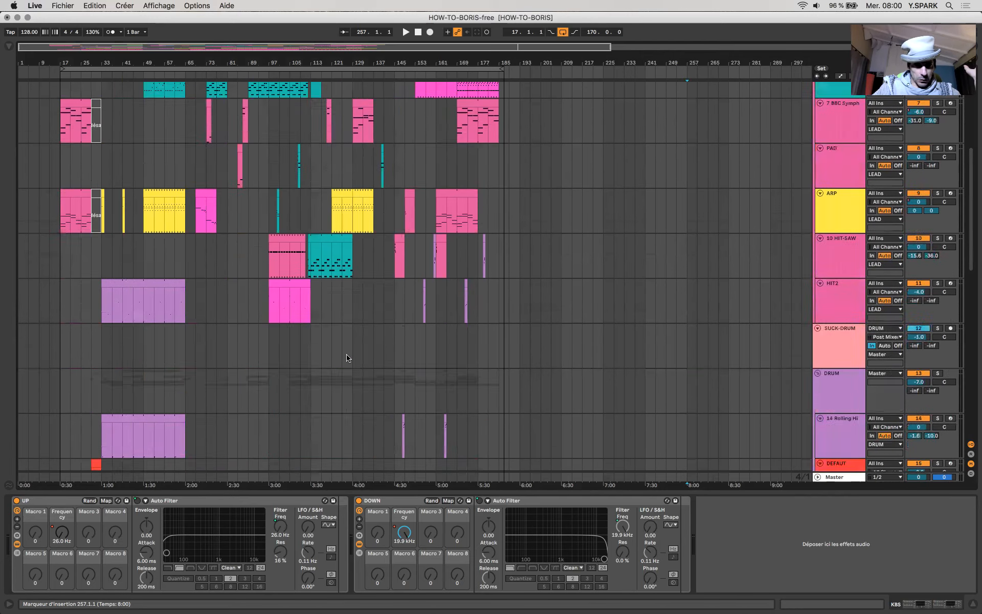
scroll(347, 358, "up", 5)
scroll(182, 233, "down", 15)
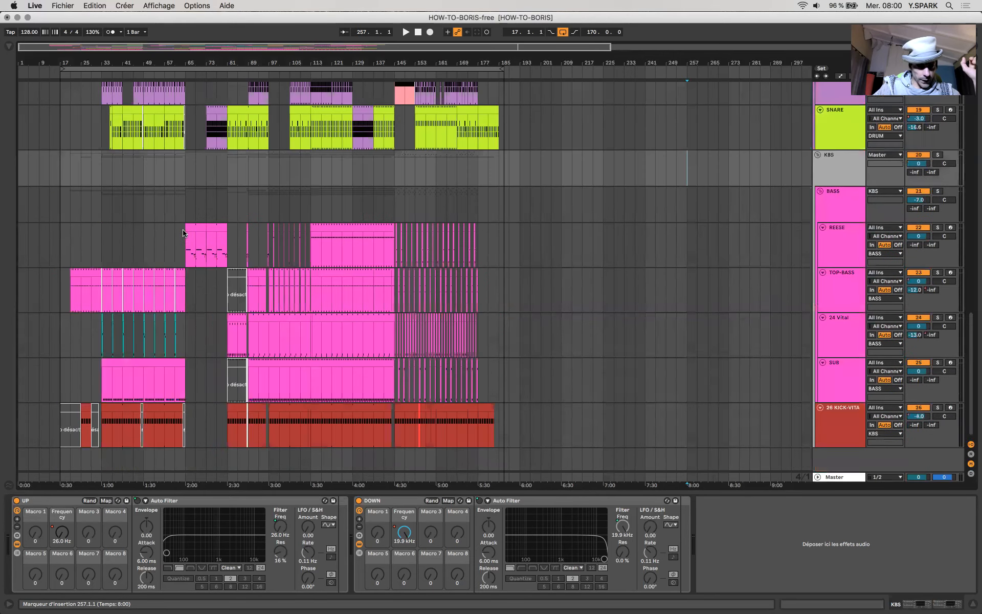
scroll(121, 272, "up", 10)
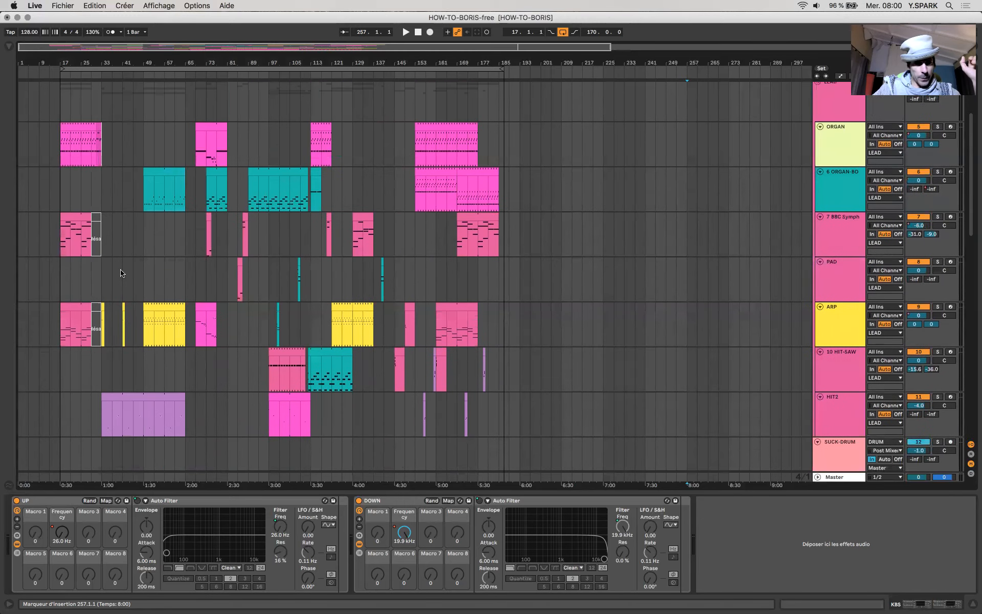
scroll(121, 272, "up", 5)
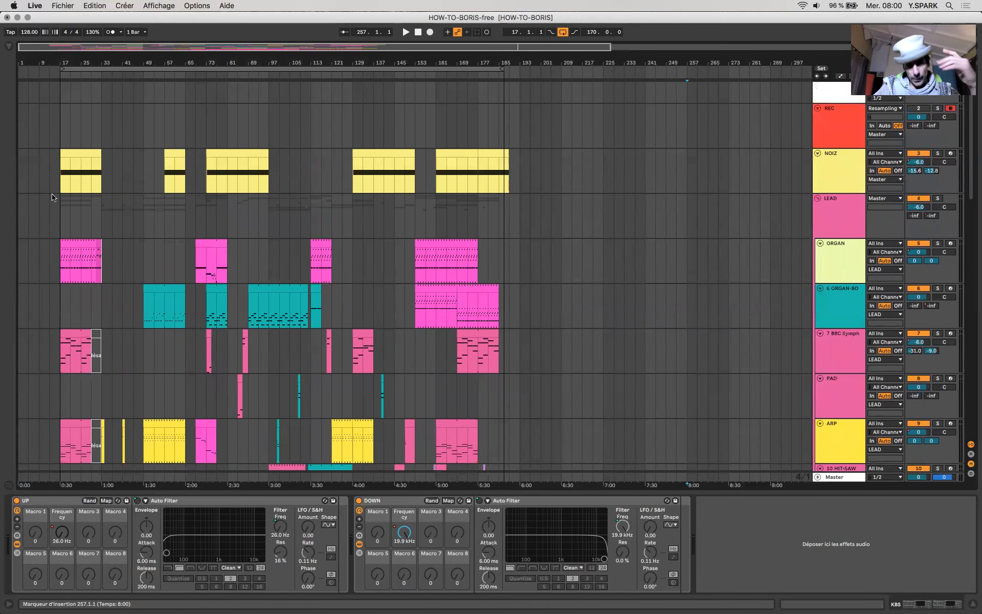
scroll(66, 257, "down", 2)
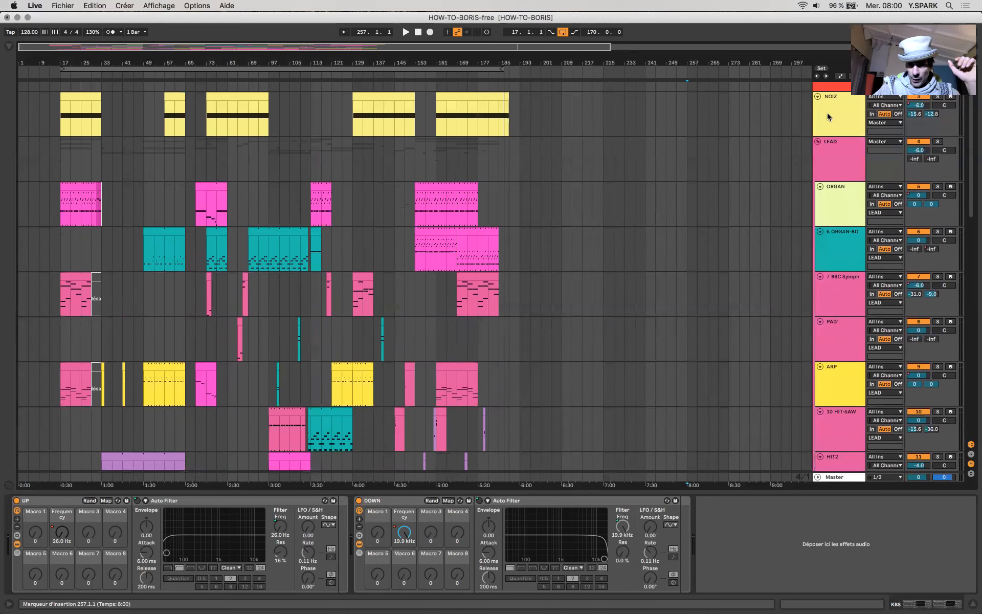
left_click(818, 142)
left_click(818, 141)
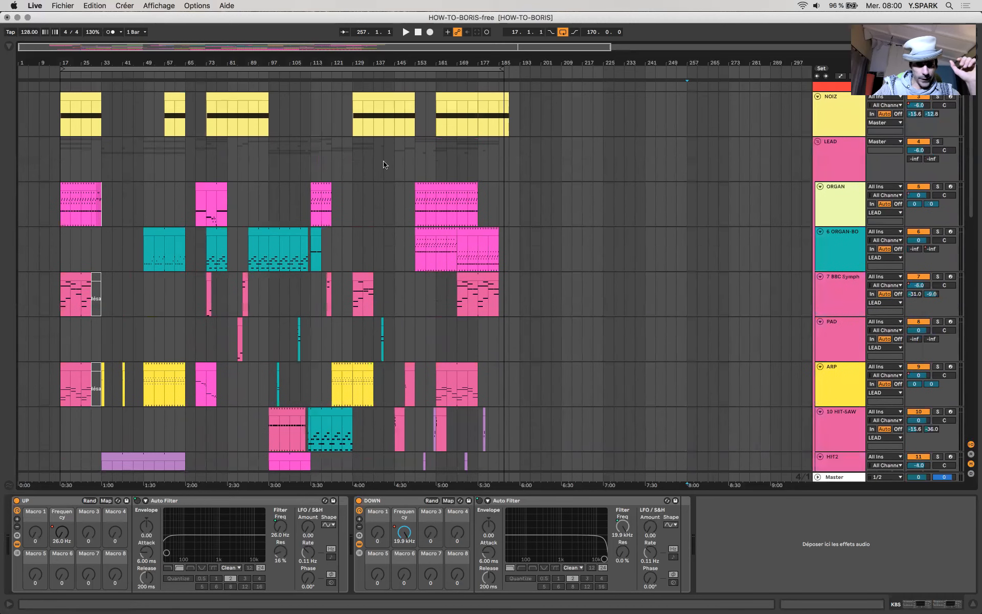
scroll(186, 311, "down", 2)
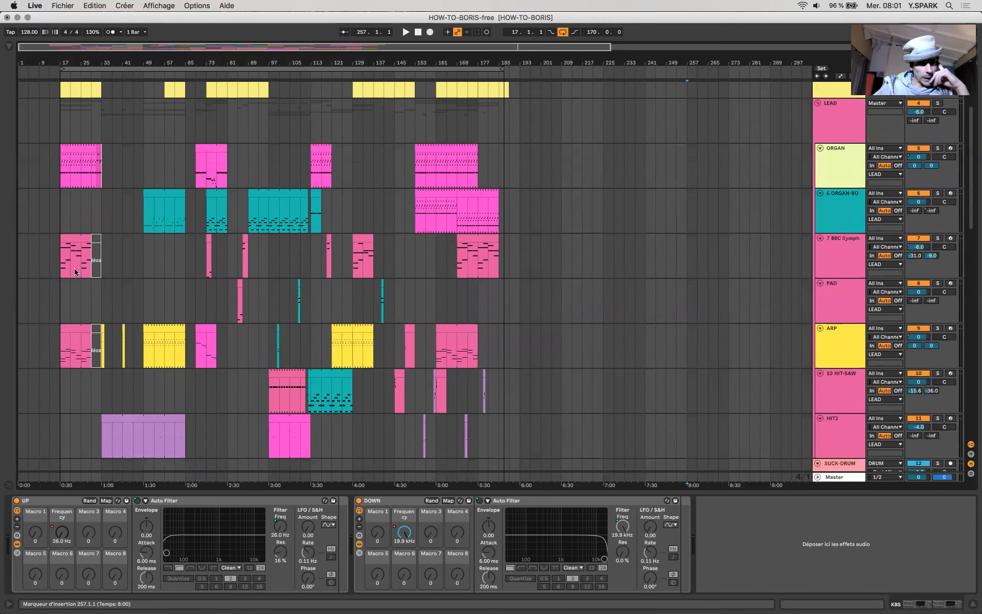
Open the bar 17 clip on the BBC Symphony Orchestra track and view its full note range.
left_click_drag(60, 262, 84, 260)
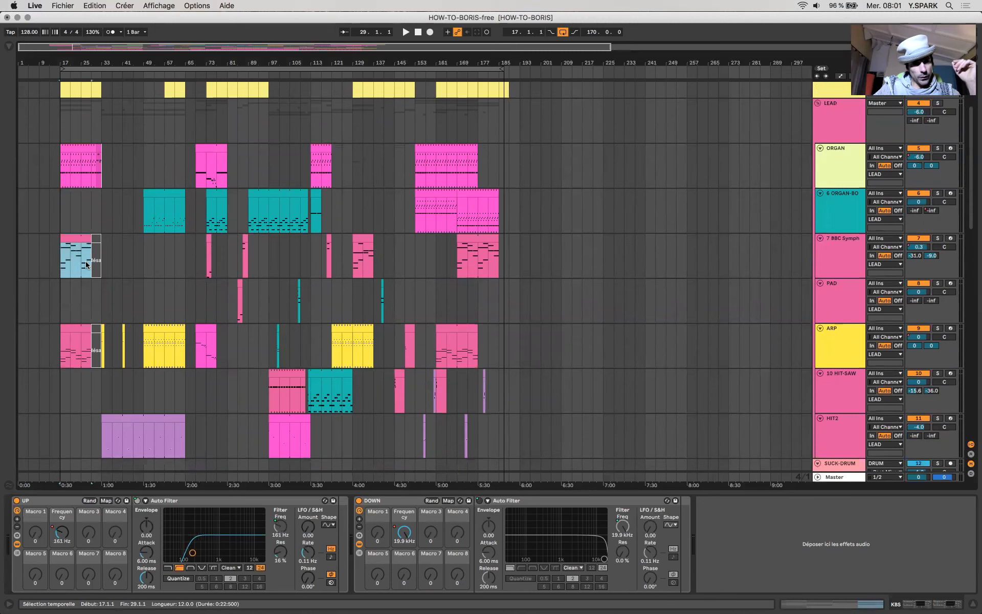
double_click(75, 240)
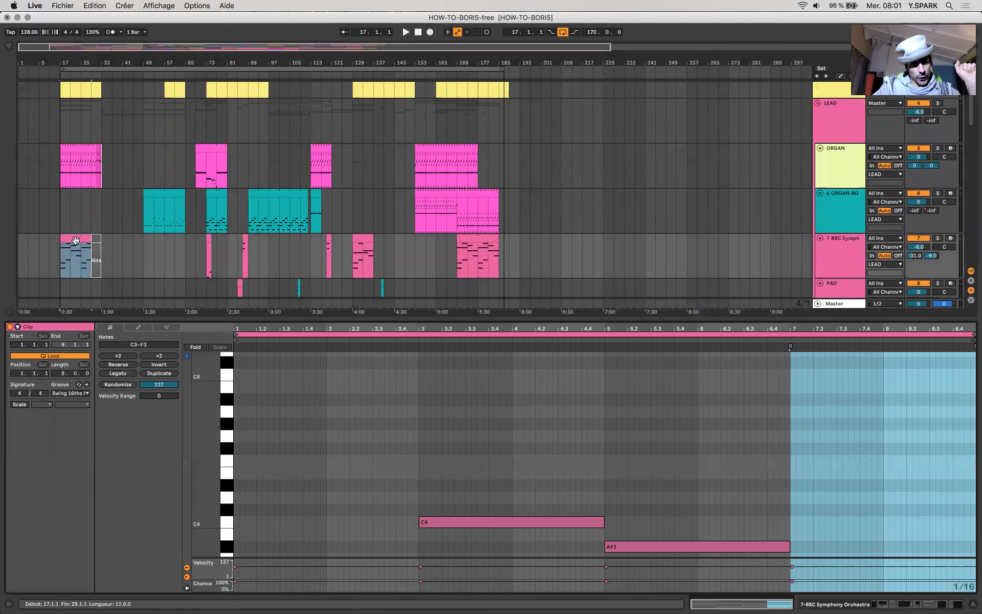
scroll(389, 527, "down", 10)
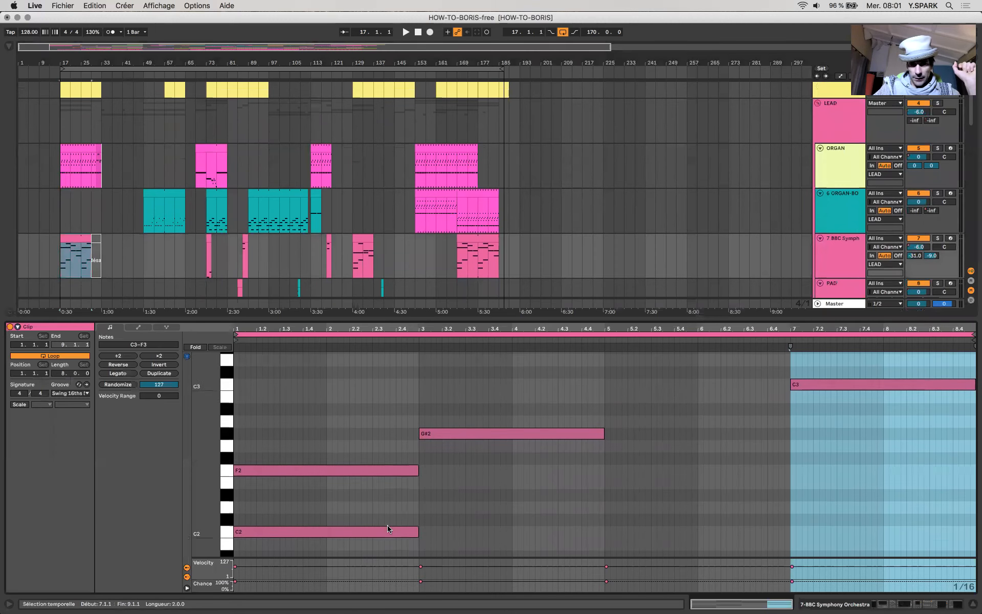
scroll(389, 527, "down", 3)
left_click_drag(226, 526, 197, 469)
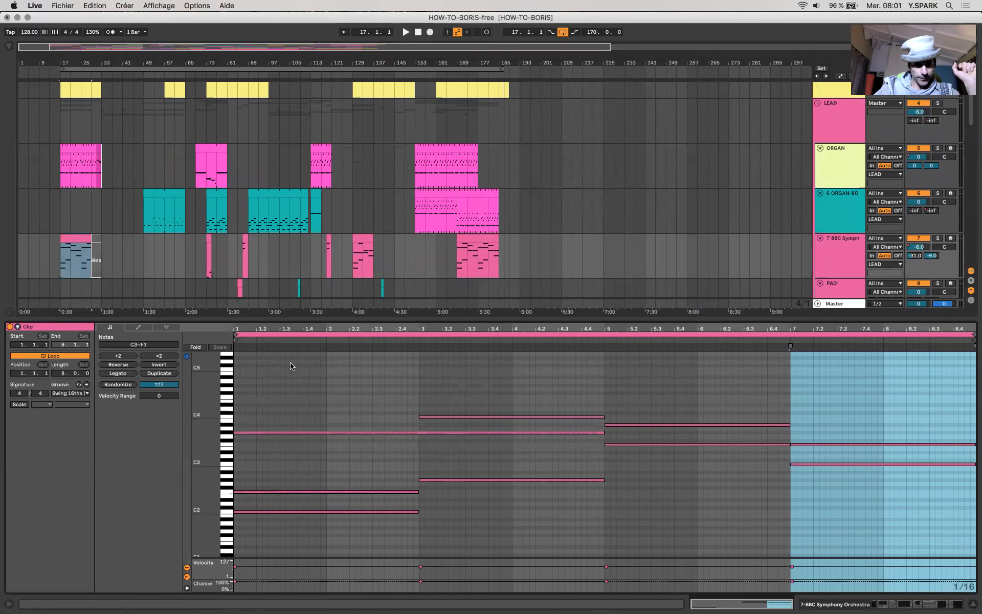
scroll(245, 250, "up", 3)
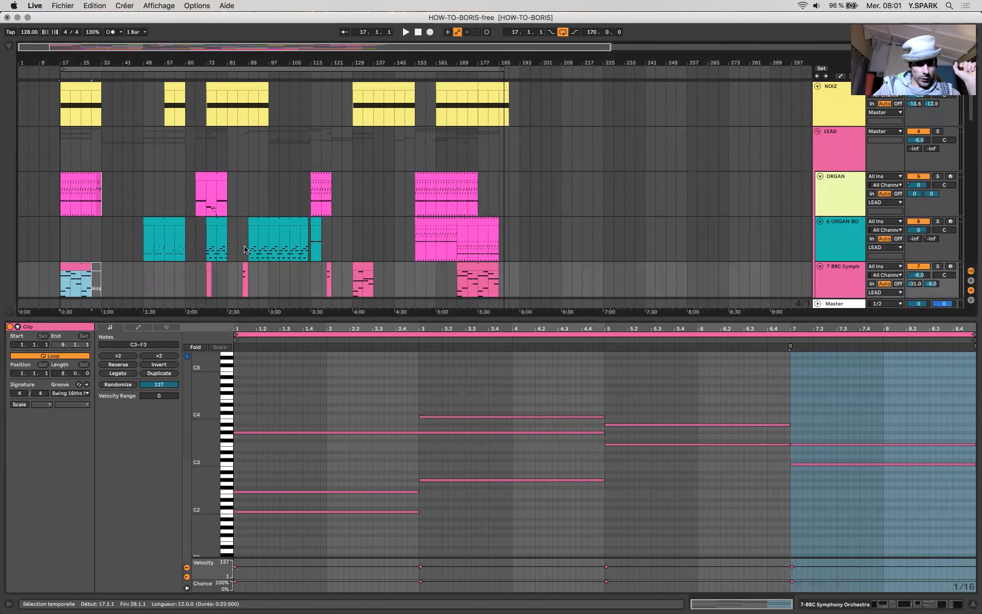
Inspect the notes of the yellow ARP clips at bars 49 and 121 and the teal HIT-SAW clip, and close the clip view.
scroll(244, 249, "down", 10)
left_click(167, 212)
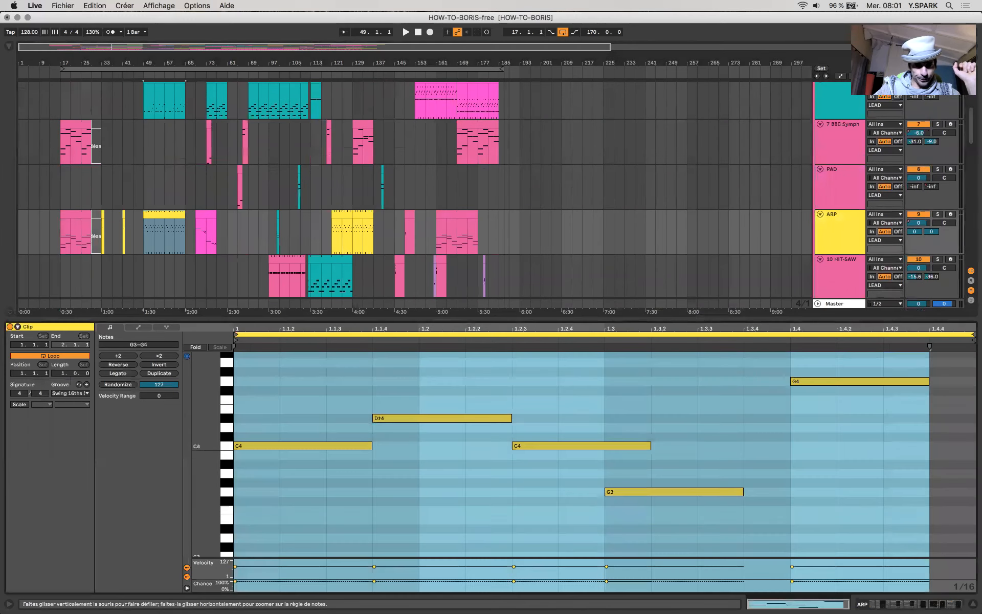
left_click_drag(201, 457, 185, 488)
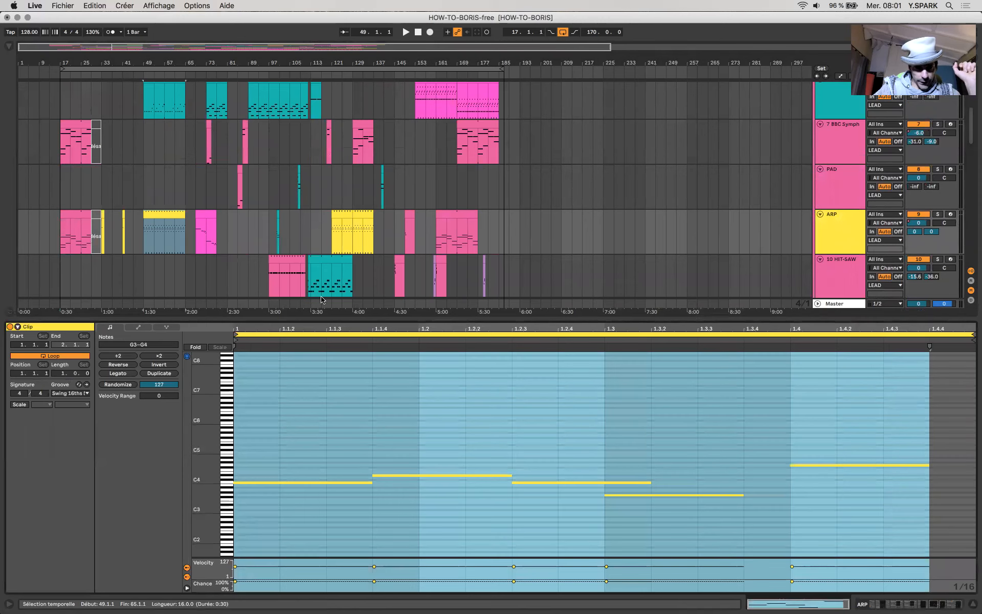
left_click(339, 225)
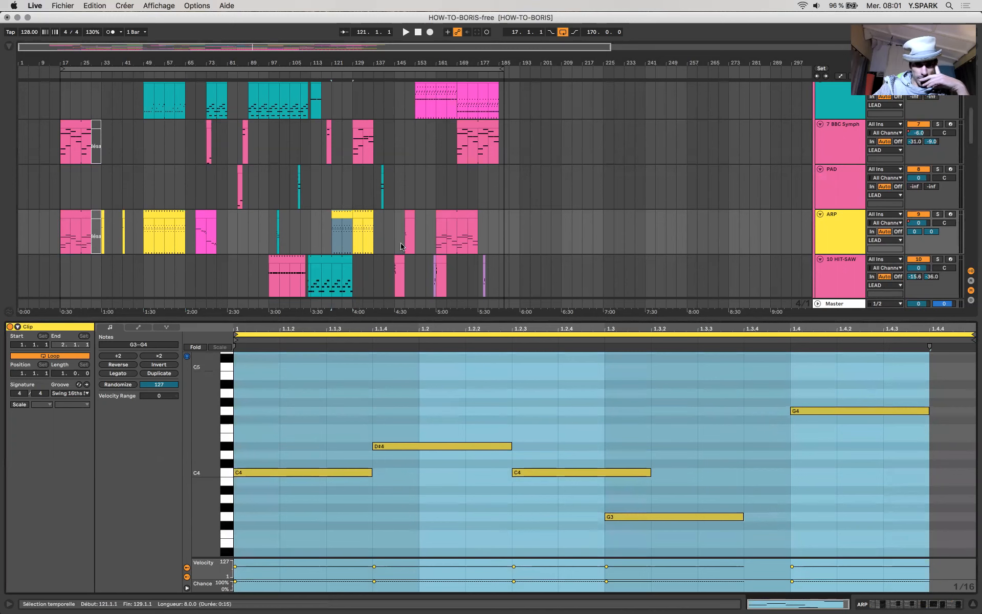
left_click(330, 274)
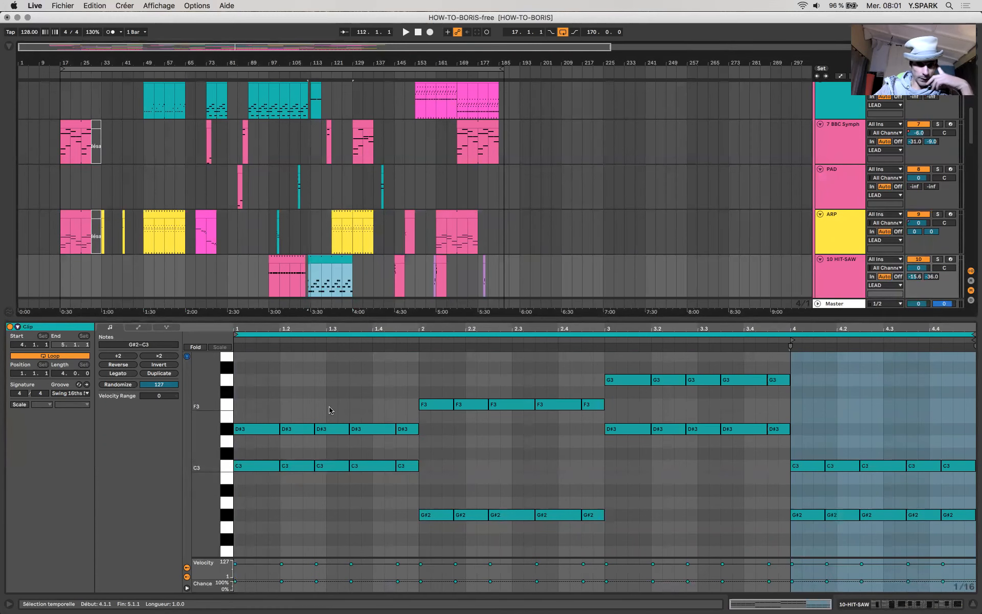
double_click(266, 318)
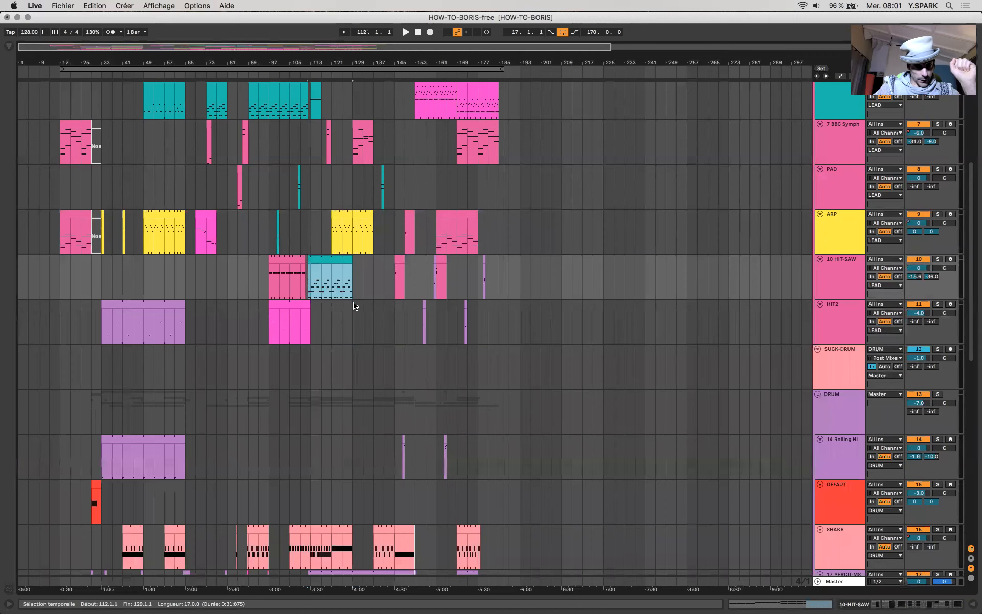
Select in turn the ARP clips at bars 17 and 49 and the teal HIT-SAW clip.
left_click(65, 225)
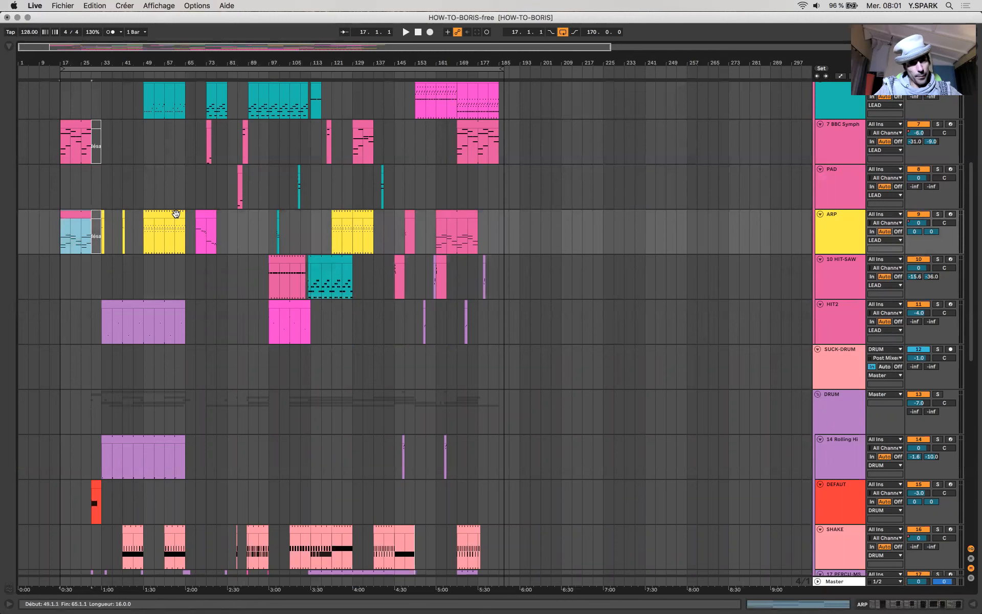
left_click(176, 214)
left_click(329, 257)
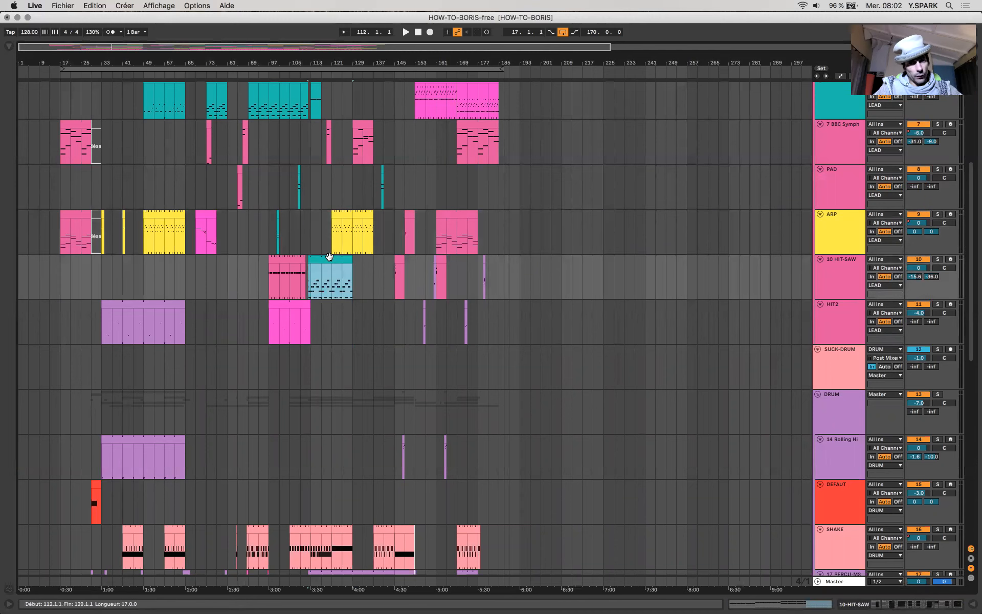
scroll(286, 241, "up", 5)
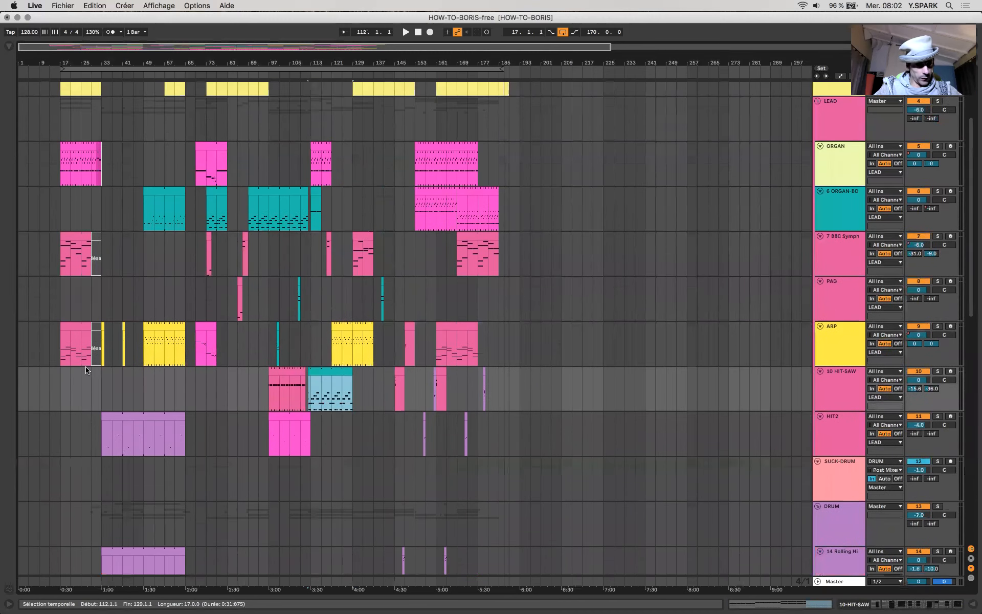
Select the lead section from bar 17 to 33 and view the notes of its BBC Symphony Orchestra and ORGAN clips.
left_click_drag(63, 361, 98, 198)
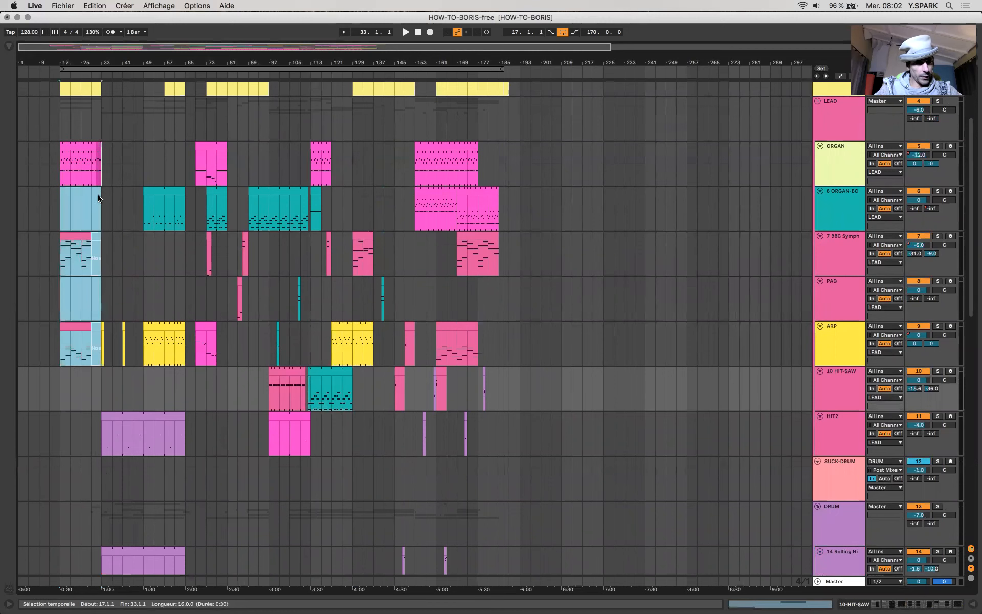
double_click(86, 235)
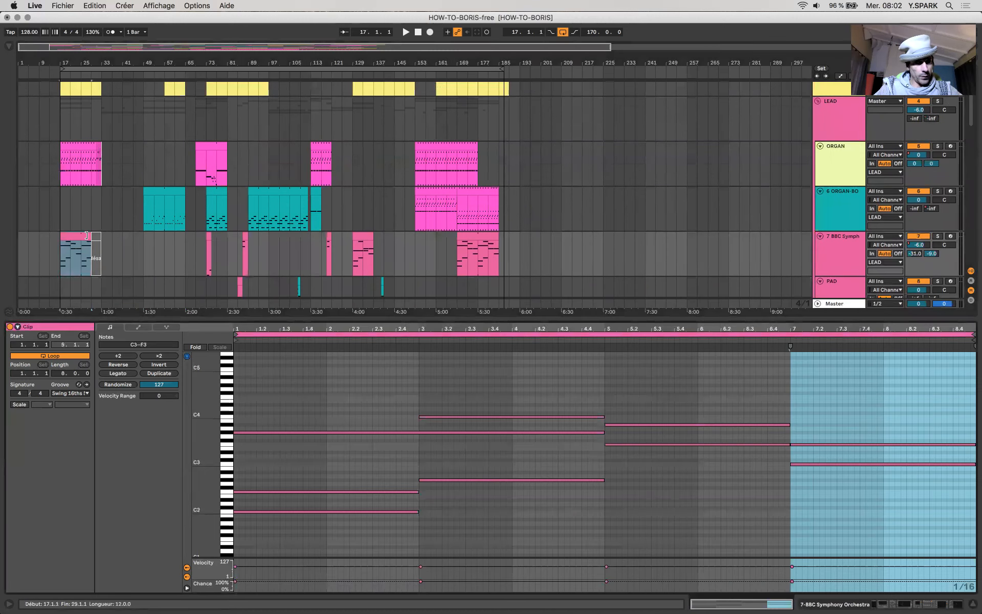
left_click(78, 147)
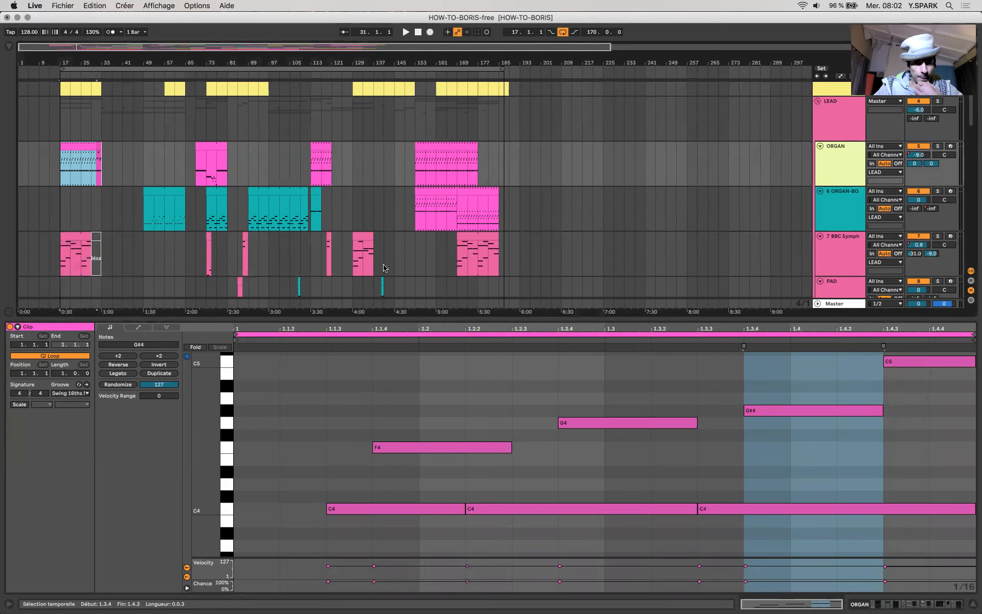
Select the clips from ORGAN to BBC Symphony Orchestra in the opening section and from bar 153 to compare them.
left_click_drag(60, 176, 111, 266)
left_click_drag(415, 174, 504, 251)
scroll(477, 228, "down", 5)
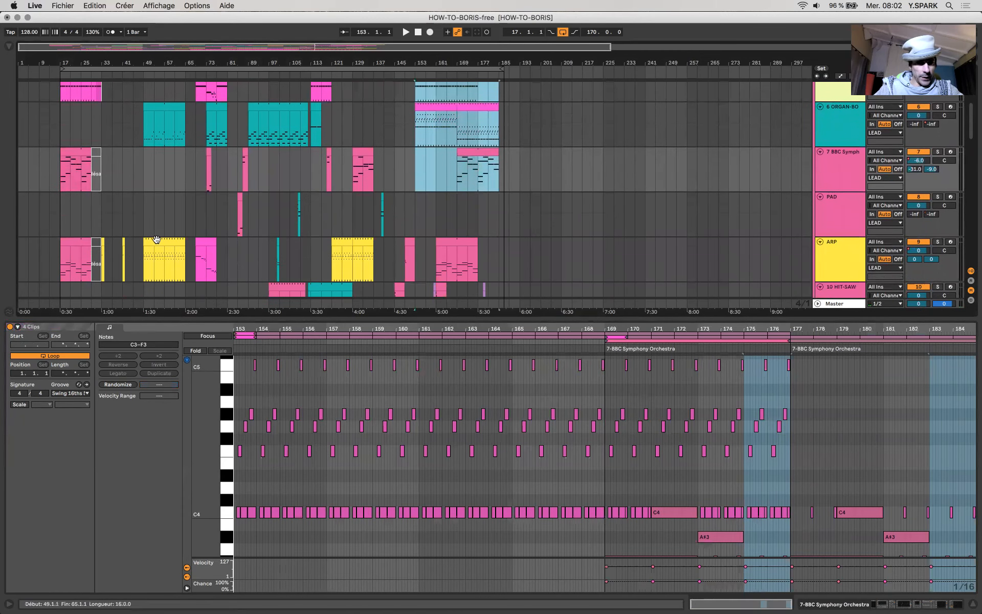
View the notes of the yellow ARP clips at bars 49 and 121 and the 6-ORGAN-BORIS clips from bar 53 to 121.
left_click(158, 238)
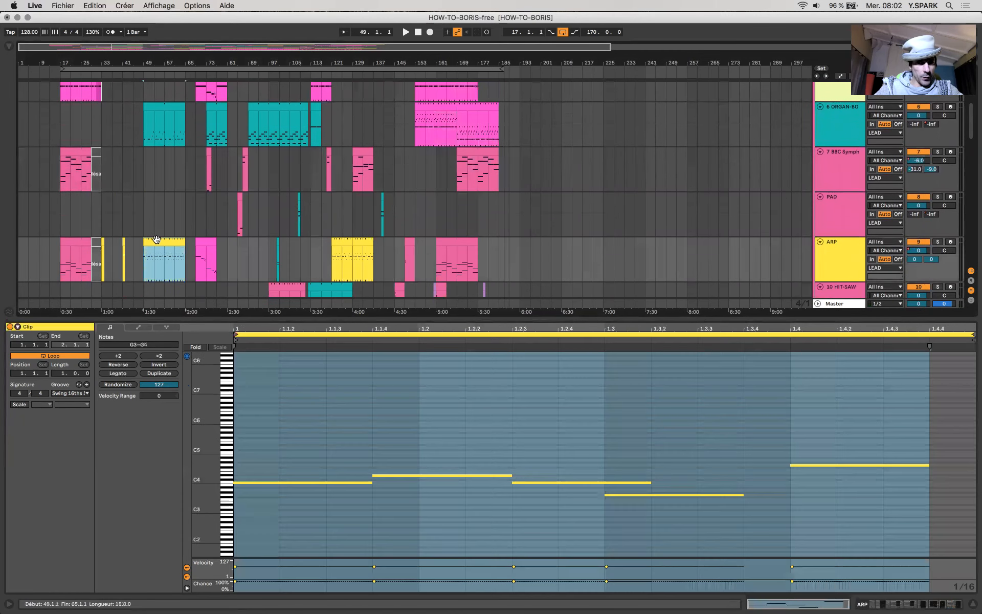
left_click(344, 242)
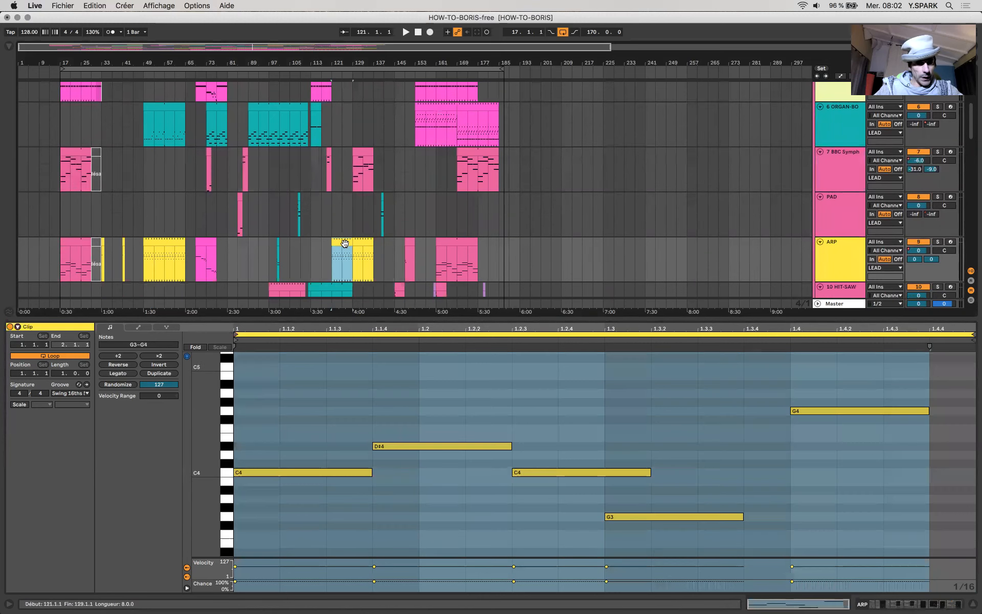
scroll(158, 174, "up", 3)
left_click_drag(156, 177, 332, 183)
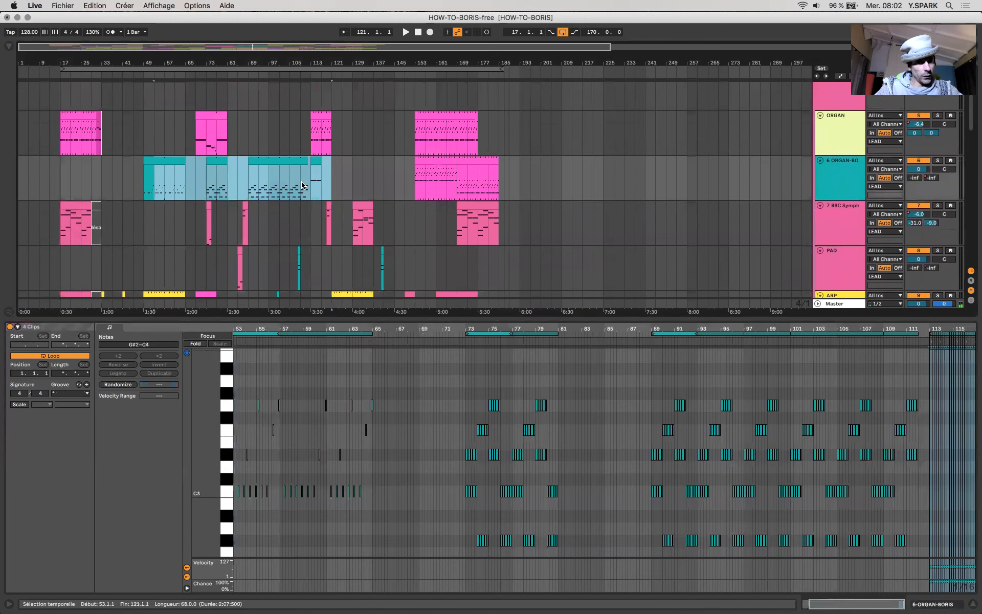
scroll(333, 169, "down", 2)
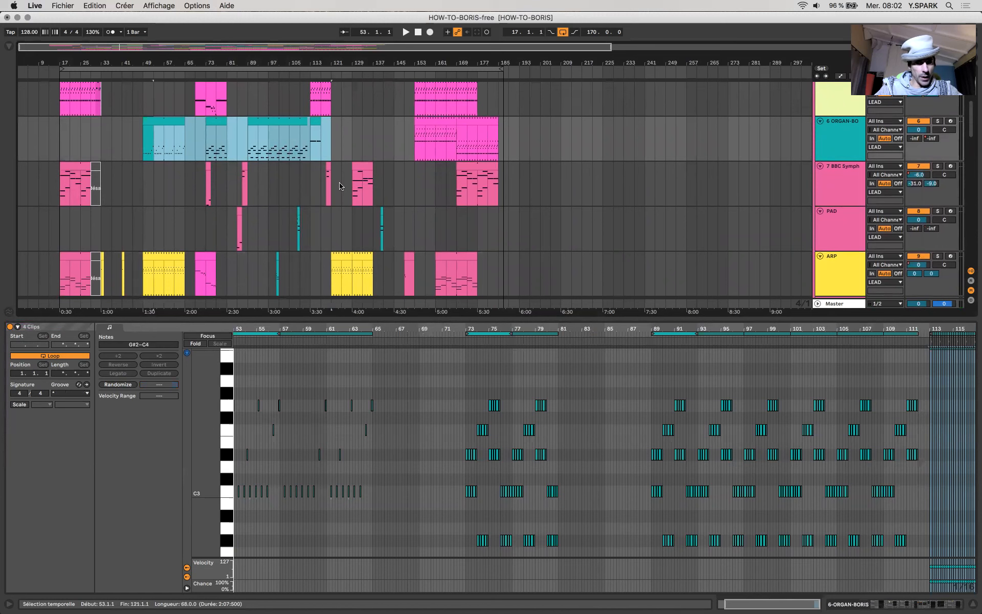
Shrink the clip view to enlarge the arrangement and look over the tracks from NOIZ to HIT2.
left_click_drag(206, 318, 210, 490)
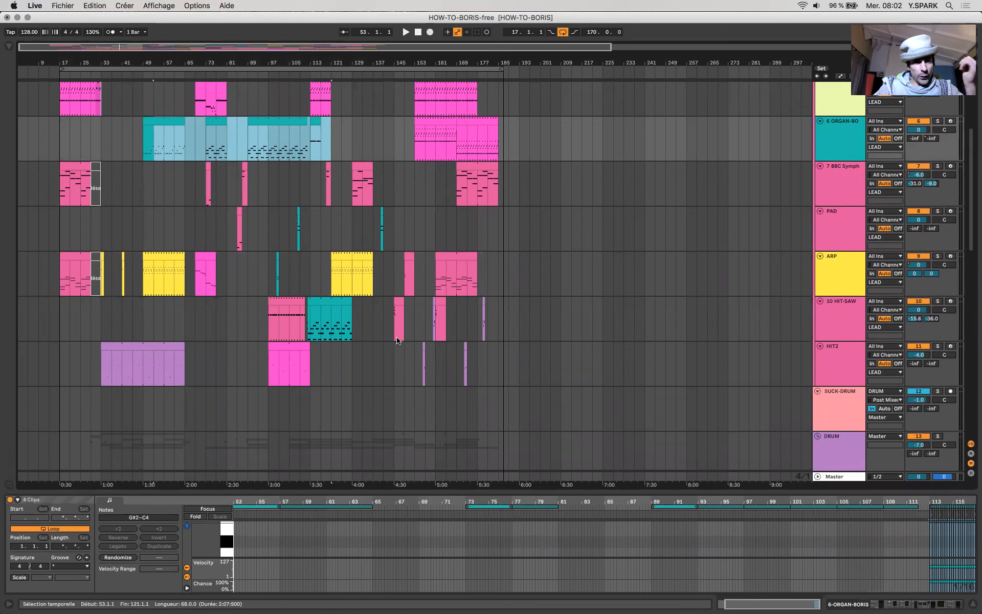
scroll(398, 340, "up", 3)
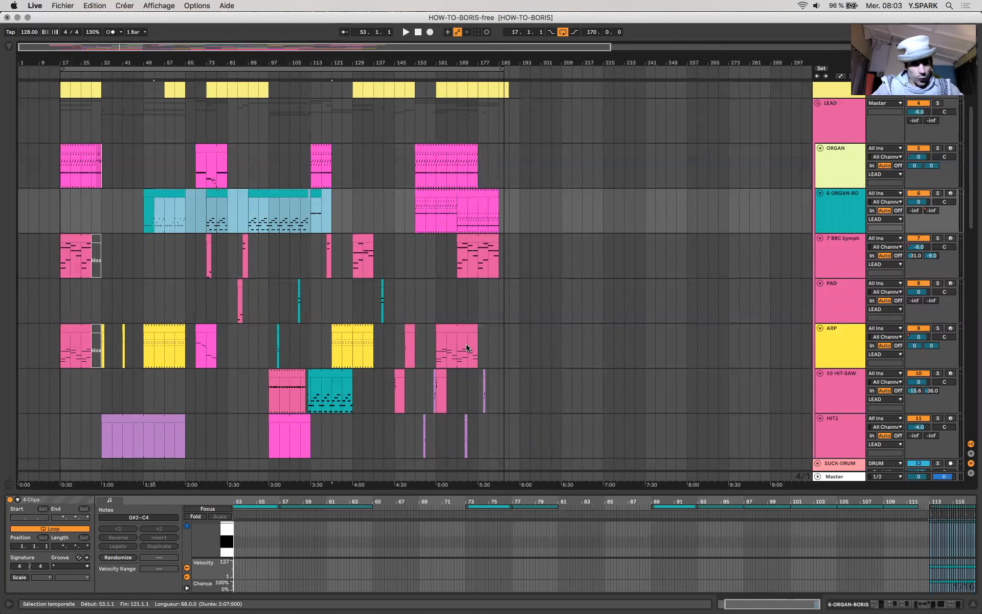
scroll(399, 345, "up", 3)
scroll(466, 348, "down", 1)
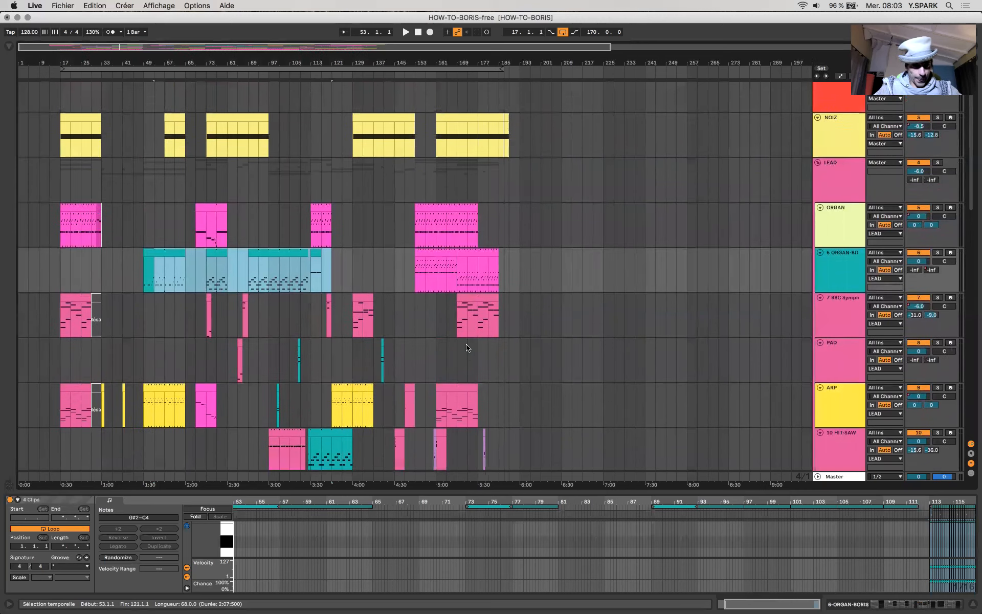
Solo the ORGAN track, select its clip at bar 17 and display the track's device chain with Operator selected.
left_click(82, 203)
left_click(938, 201)
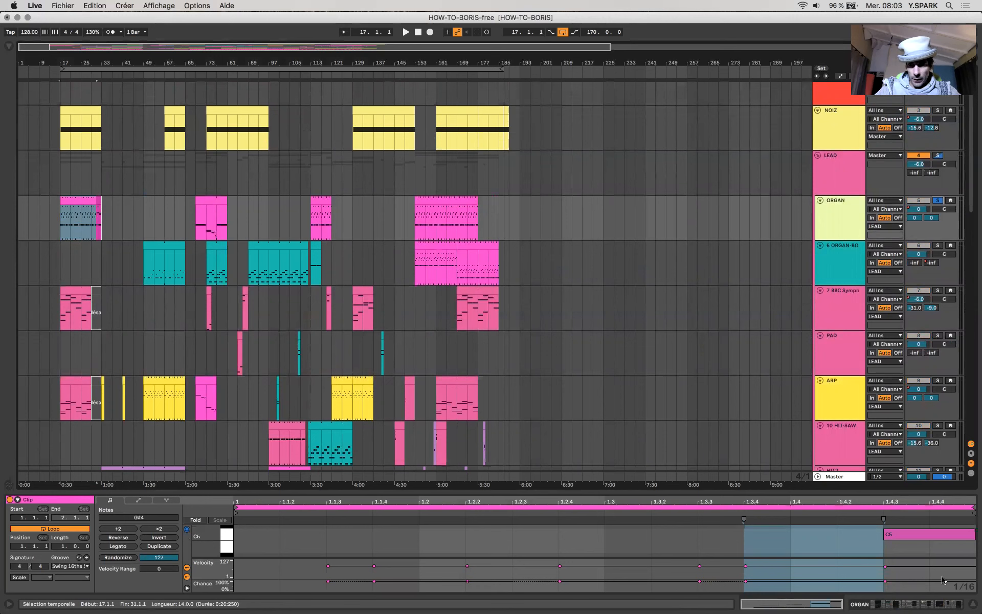
key("shift+Tab")
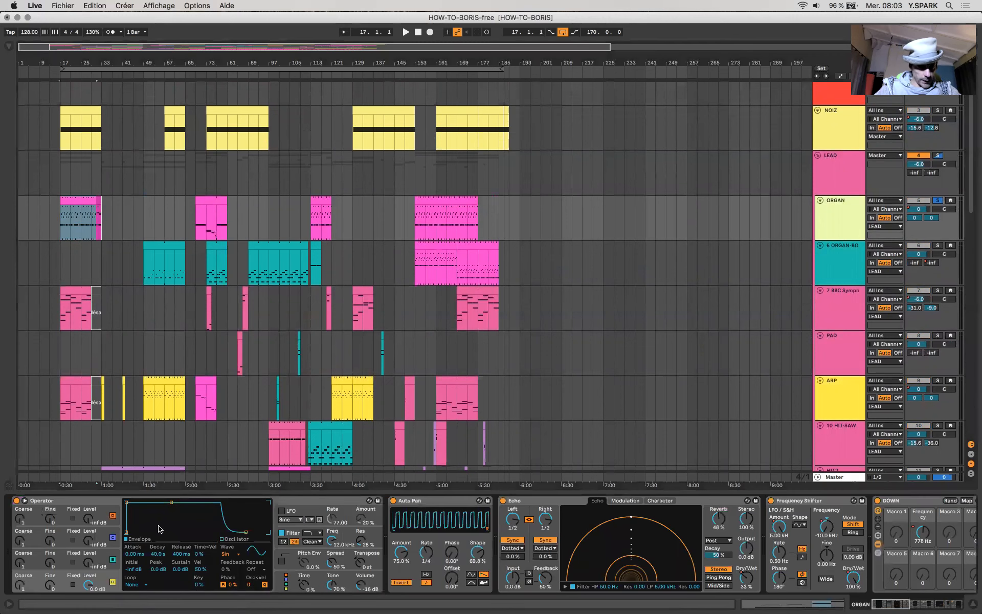
left_click(85, 503)
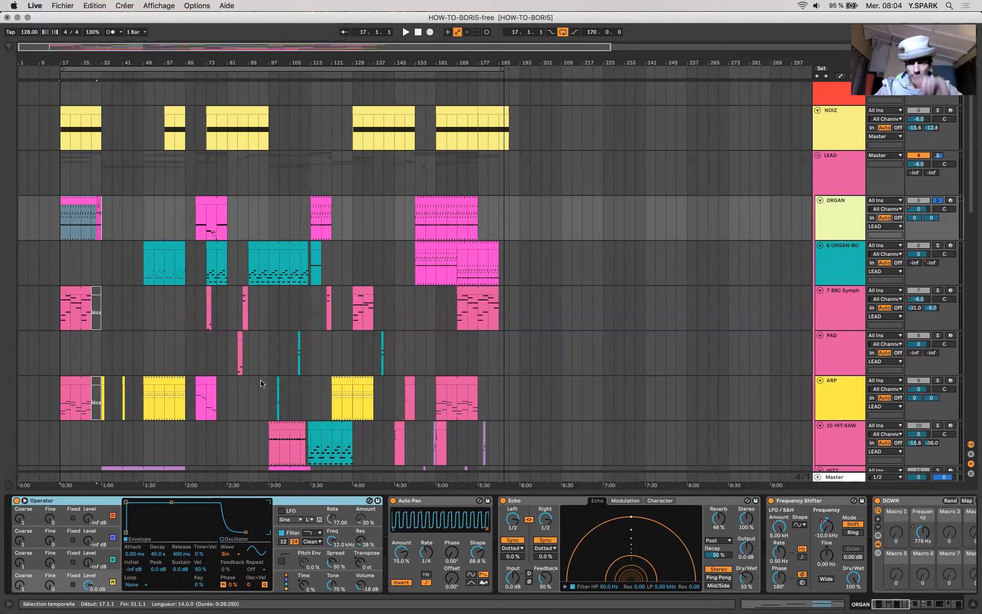
Release the ORGAN solo, view the LEAD group's EQ Eight, and solo ORGAN again.
left_click(939, 201)
left_click(840, 173)
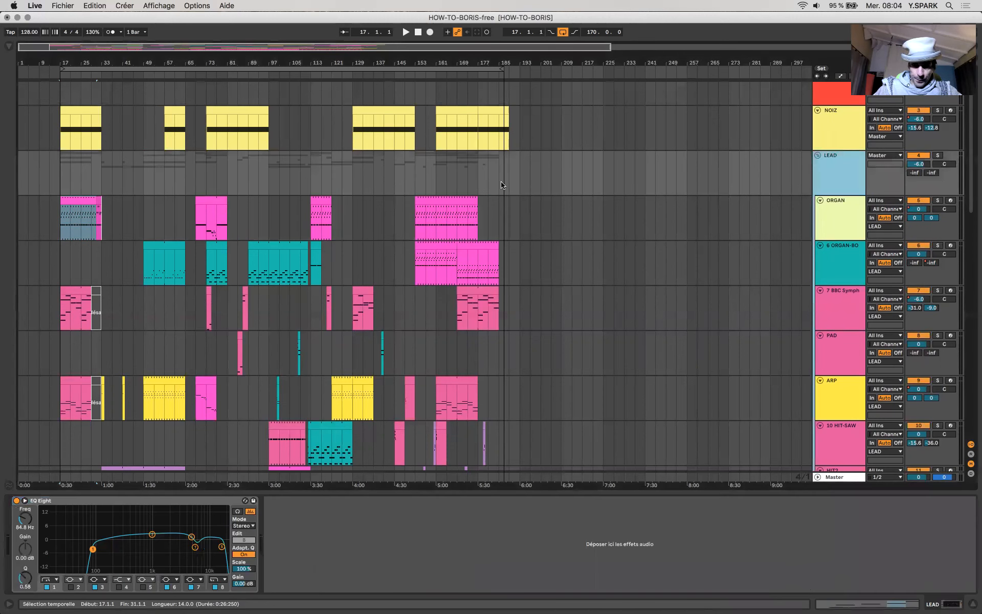
left_click(938, 200)
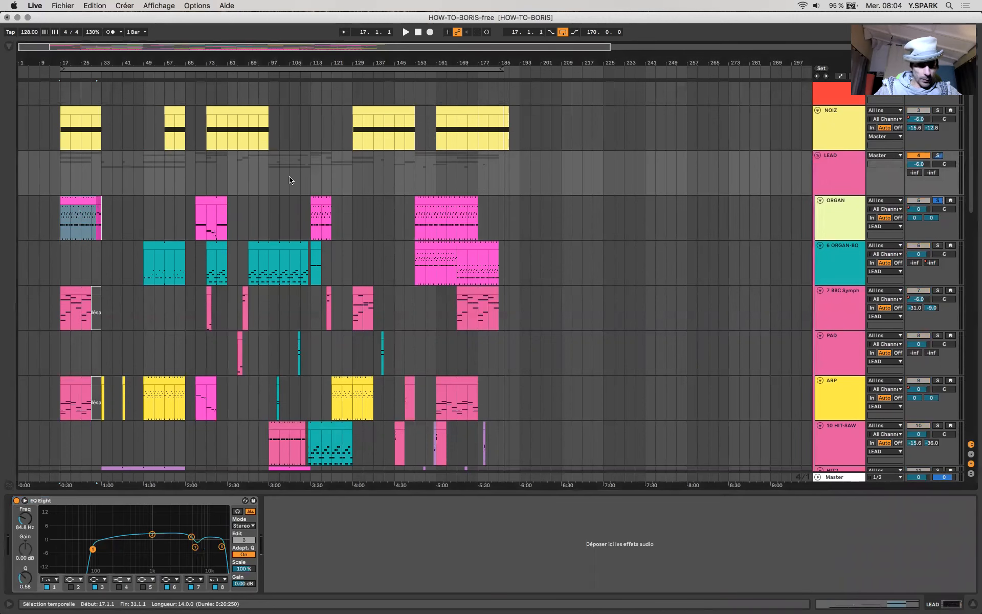
Play the soloed ORGAN track from bar 17 with the system volume raised, jumping playback to the clips at bars 69 and 113.
left_click(82, 202)
key("space")
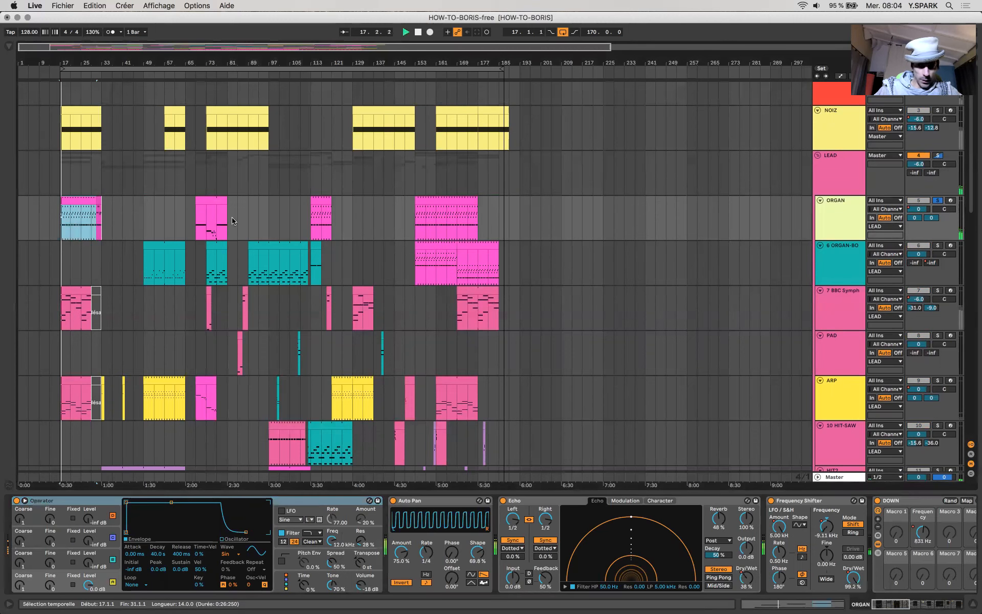
key("XF86AudioRaiseVolume")
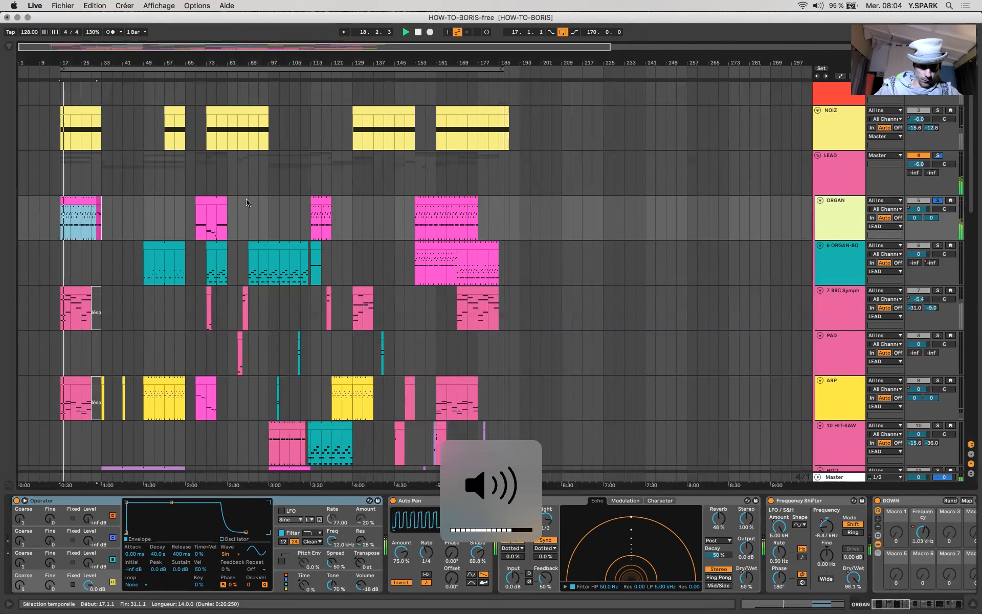
left_click(199, 227)
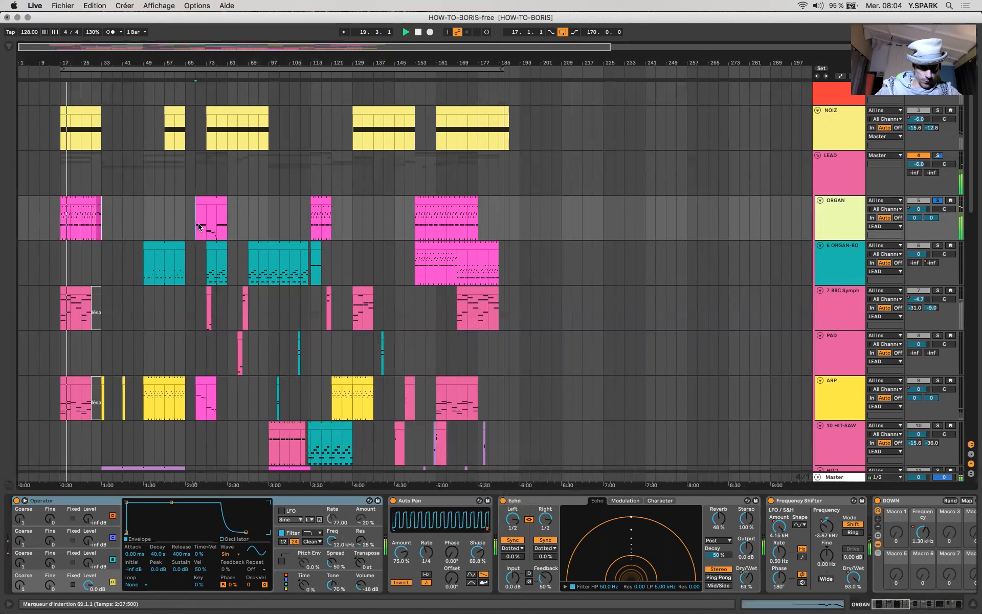
left_click(317, 232)
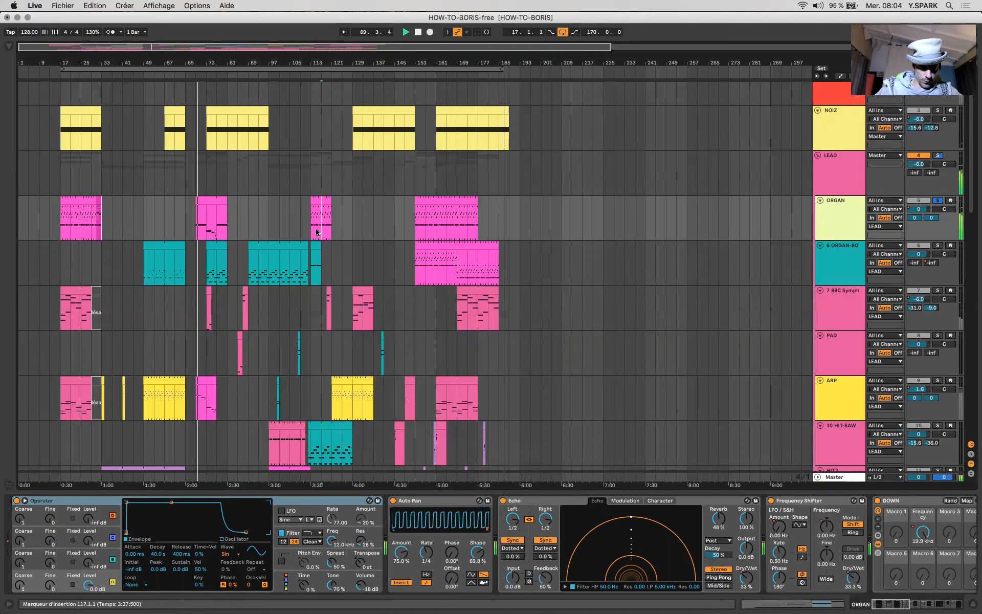
left_click(312, 227)
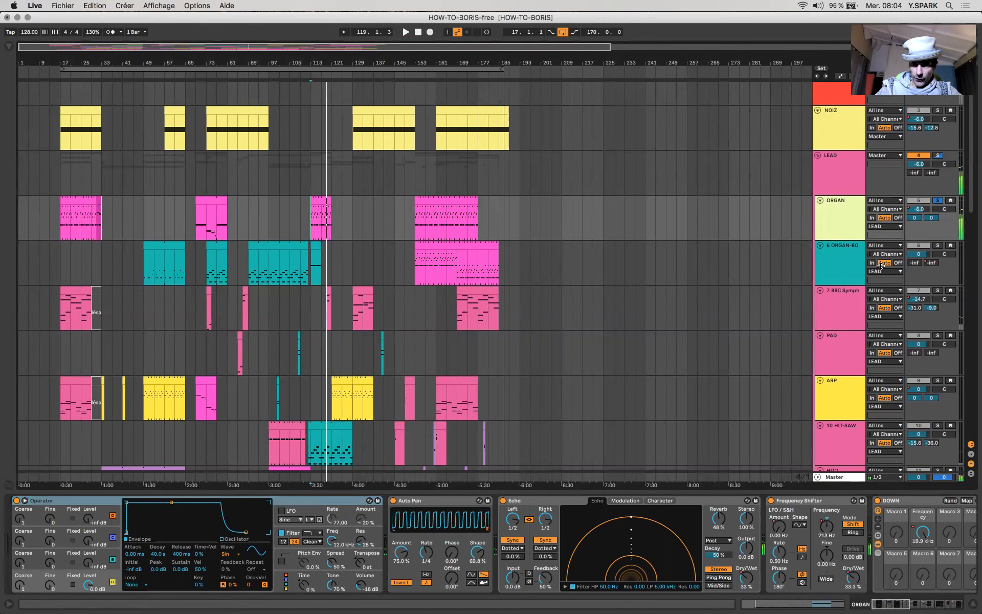
Solo the 6-ORGAN-BORIS track instead and audition its clip from bar 89.
left_click(937, 245)
left_click(270, 257)
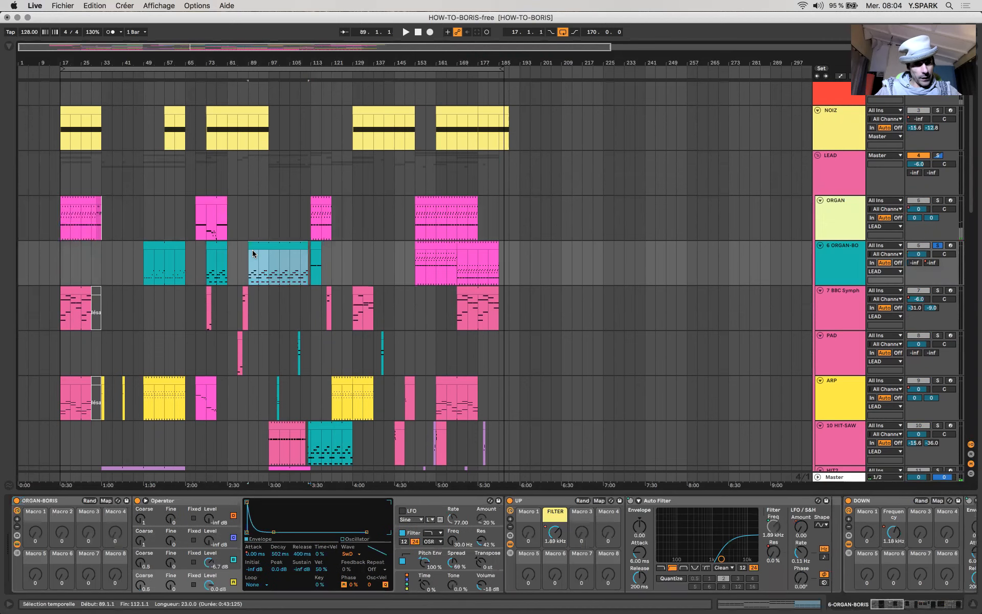
key("space")
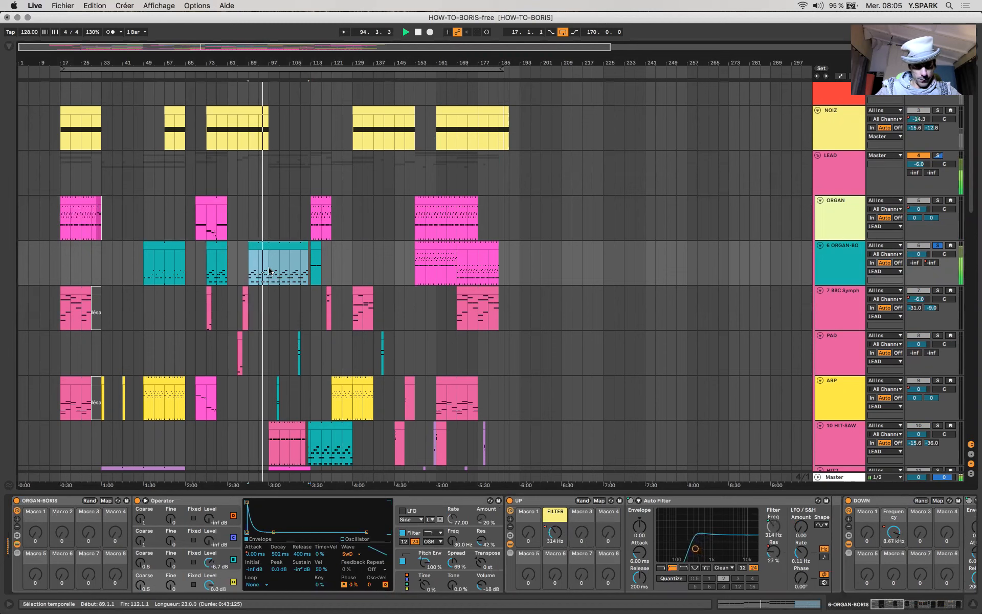
key("space")
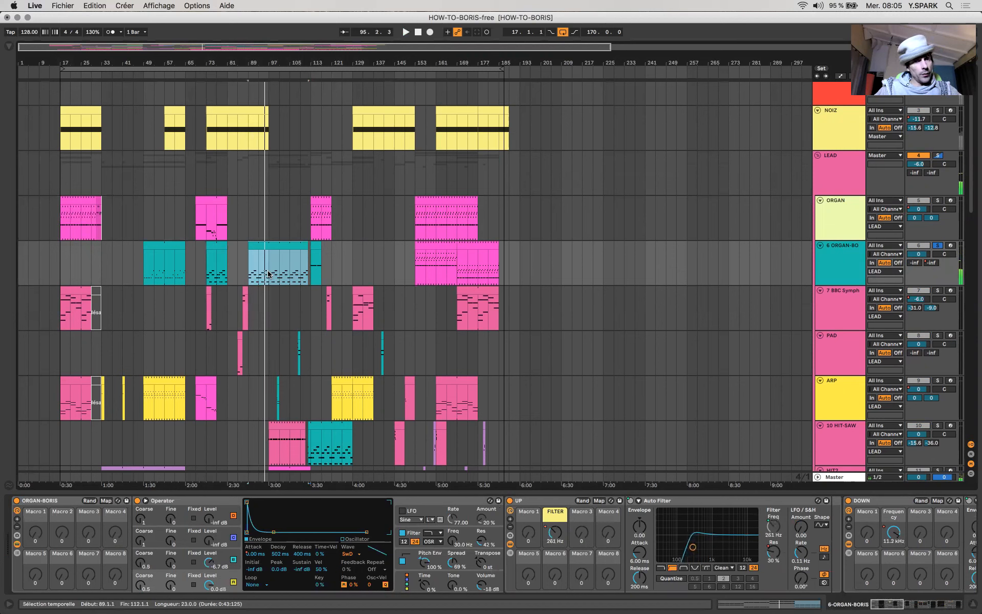
Reselect the 6-ORGAN-BORIS clip at bar 89 and look through its effects chain to the COMP-8 rack and back to Delay.
left_click(266, 274)
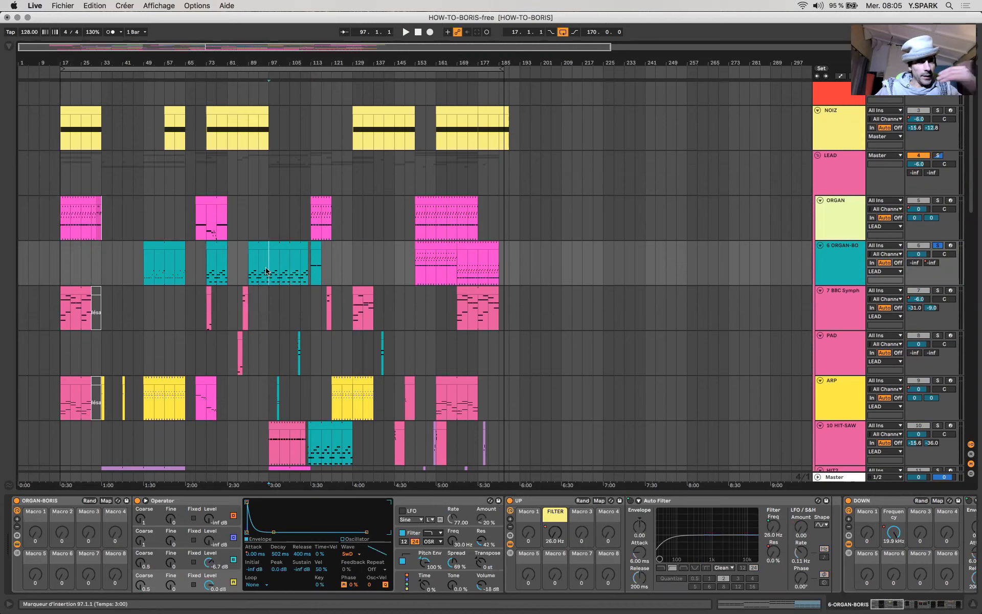
left_click(270, 245)
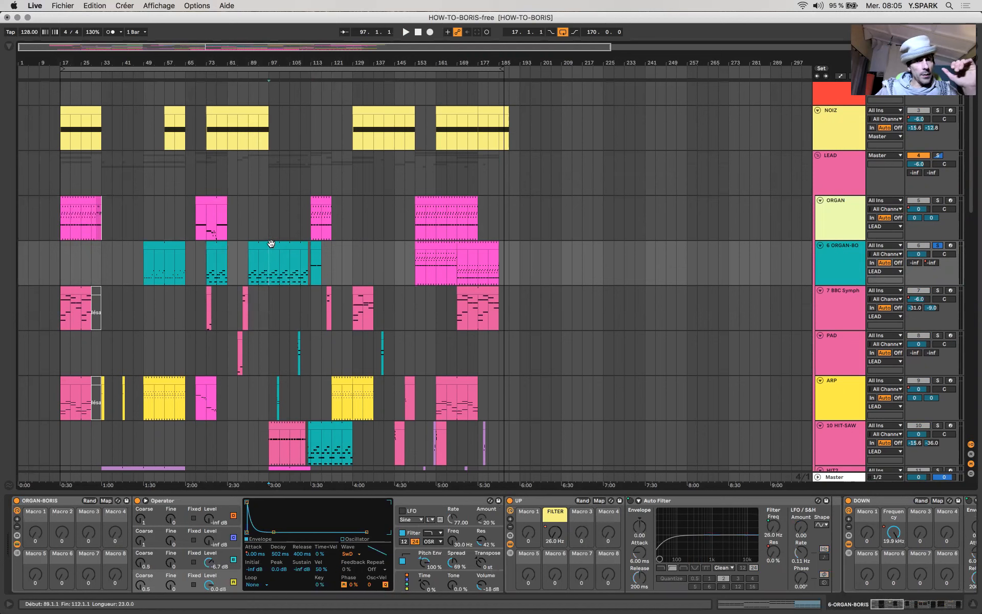
left_click(291, 247)
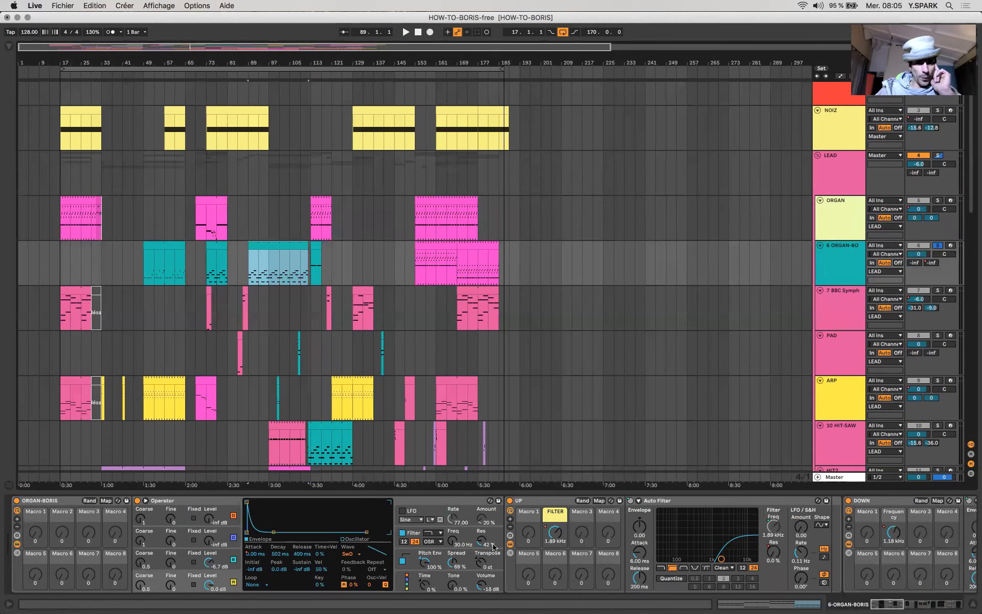
scroll(494, 547, "right", 15)
scroll(494, 546, "right", 15)
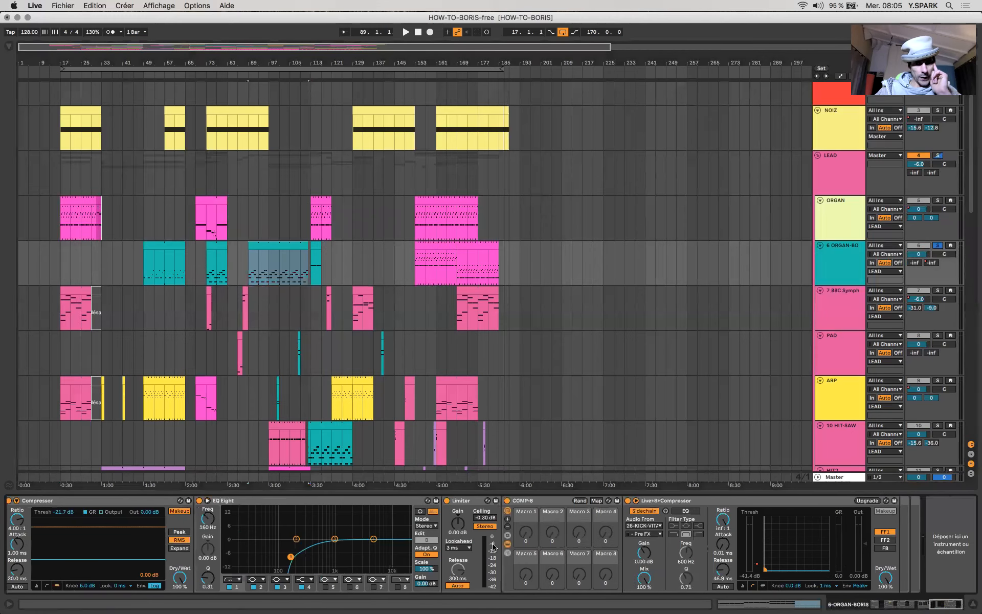
left_click(566, 499)
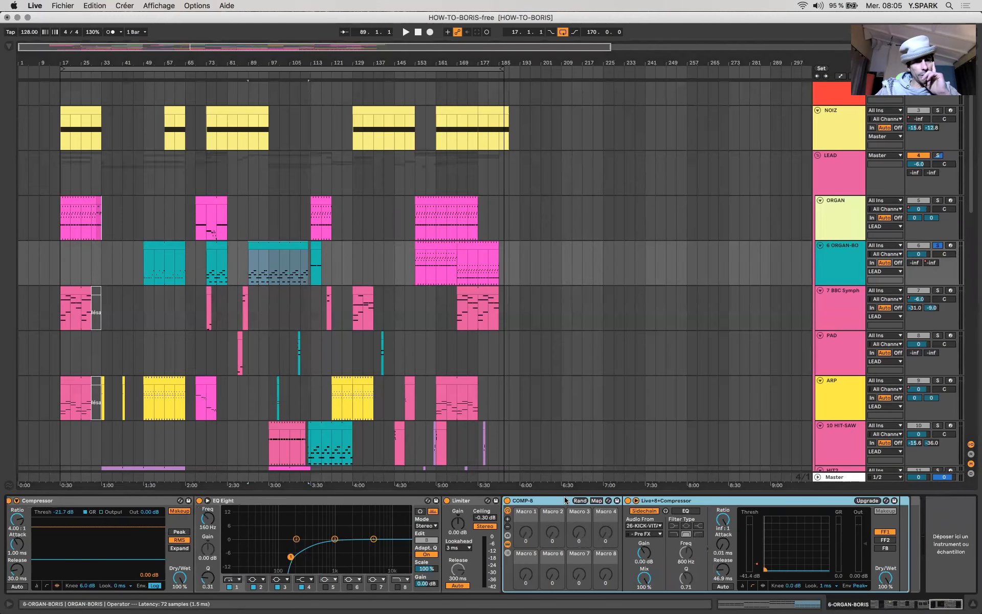
scroll(422, 530, "left", 15)
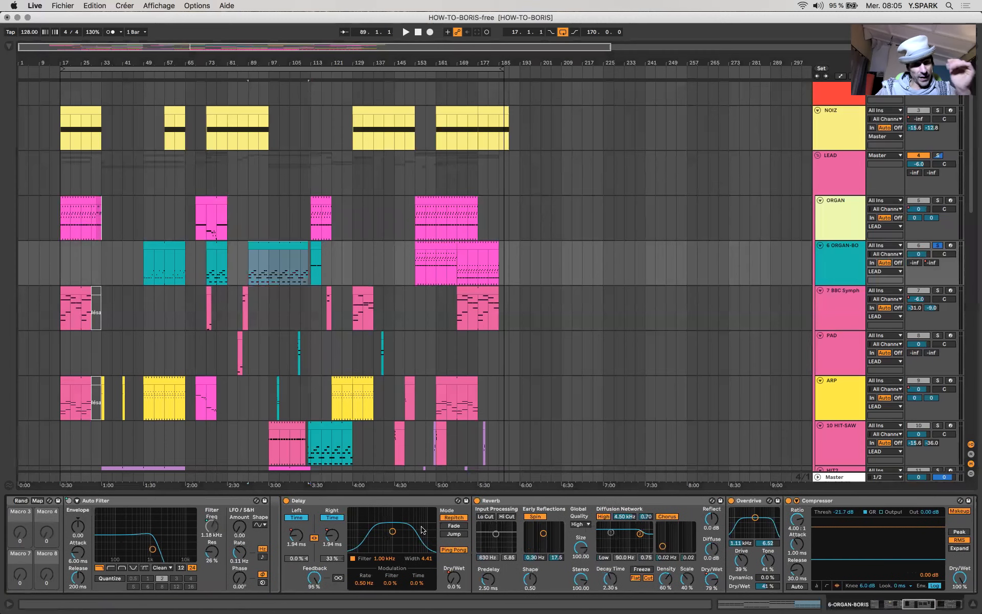
scroll(422, 529, "left", 10)
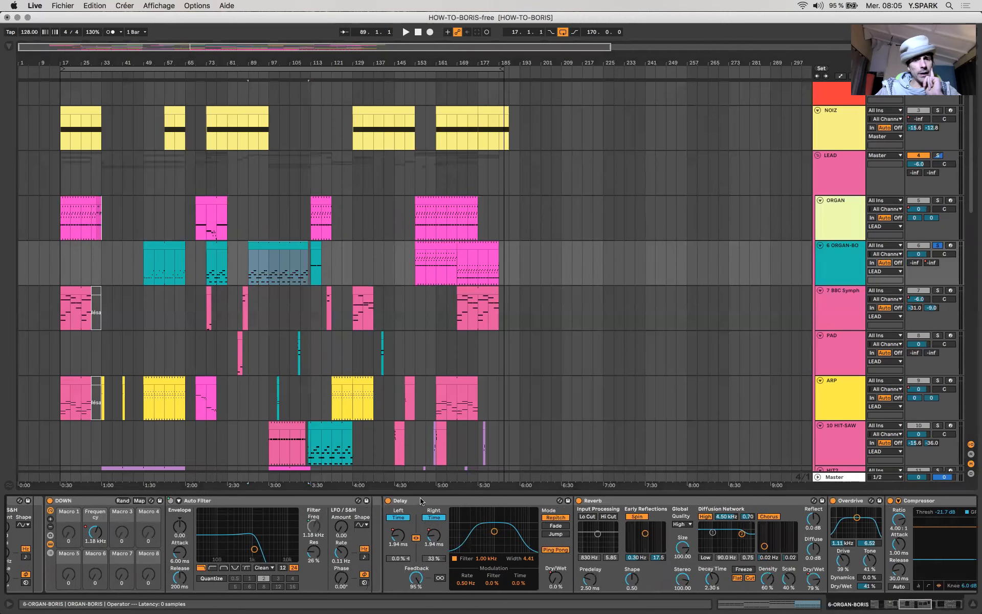
Inspect the left and right times of the Delay on 6-ORGAN-BORIS and check the time automation, leaving automation hidden.
left_click(384, 532)
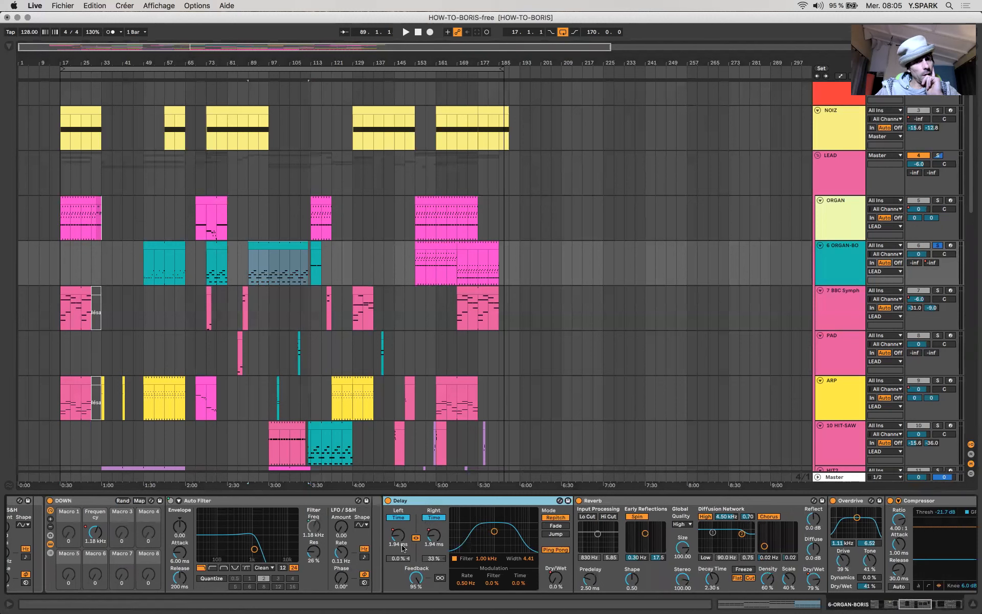
left_click(433, 537)
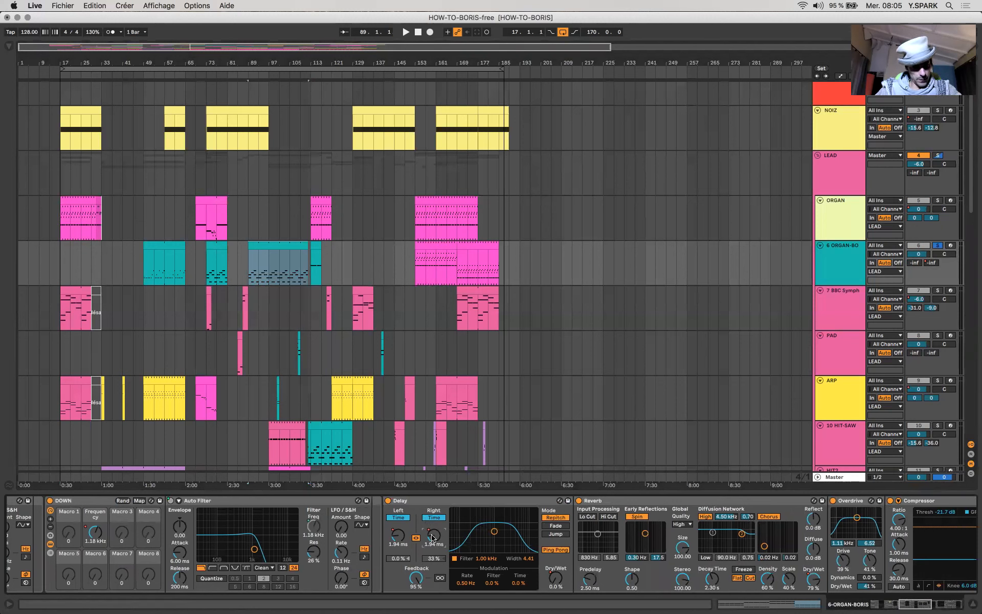
key("a")
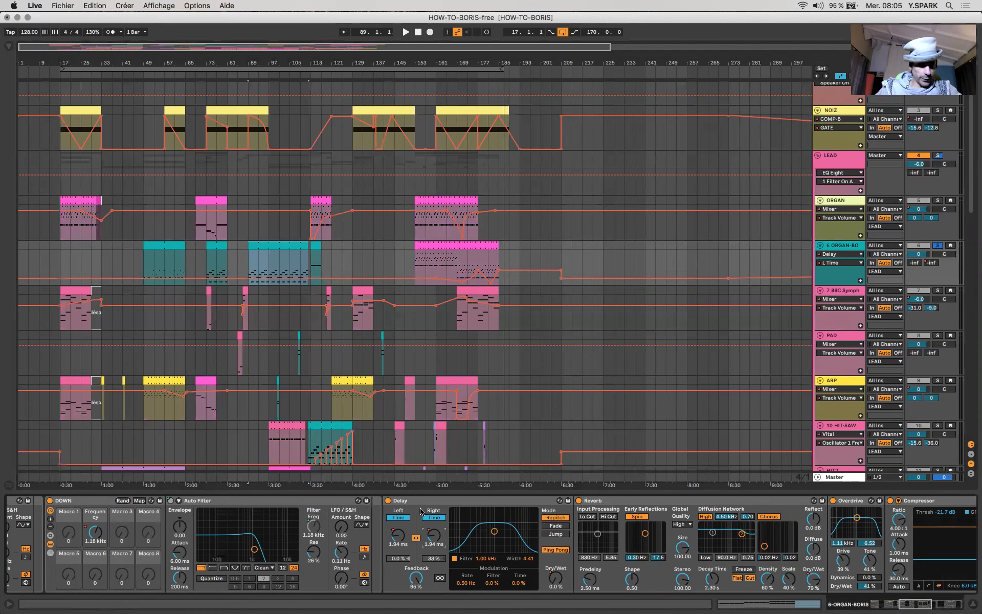
key("a")
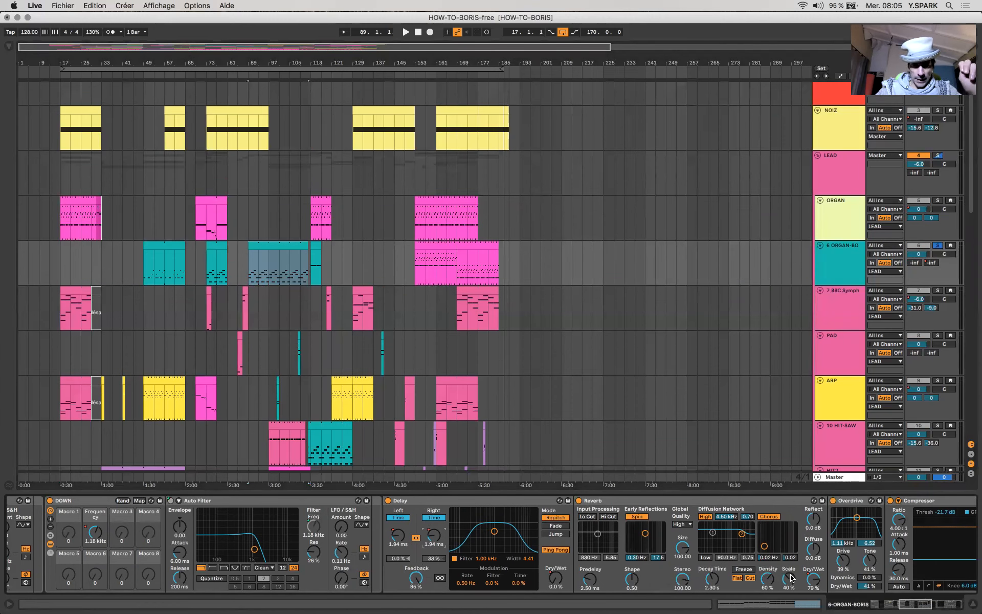
Review the Reverb, Overdrive, Compressor and EQ Eight on 6-ORGAN-BORIS, and return to the ORGAN-BORIS rack with Operator.
scroll(791, 578, "right", 15)
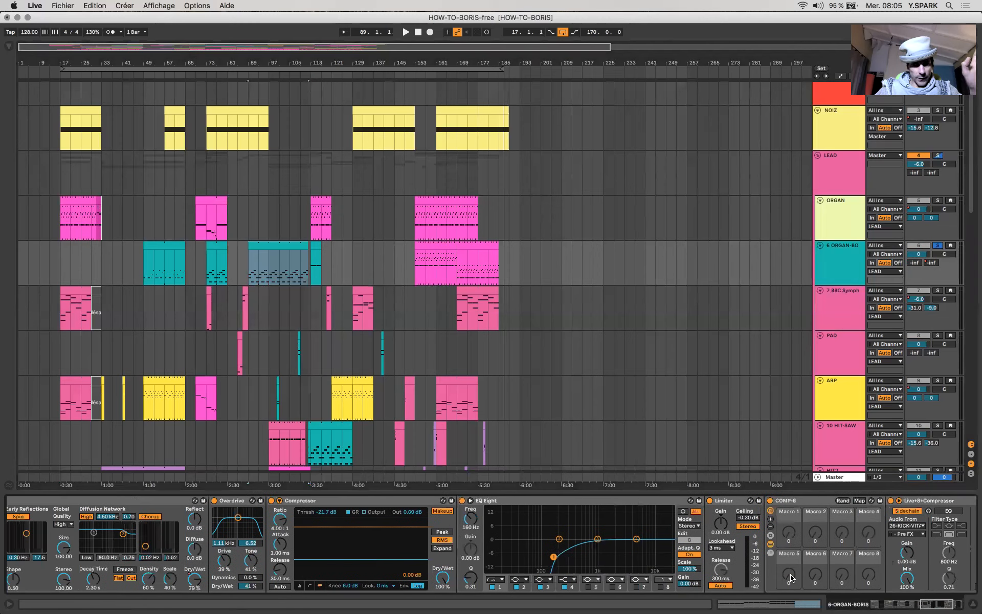
scroll(791, 577, "left", 15)
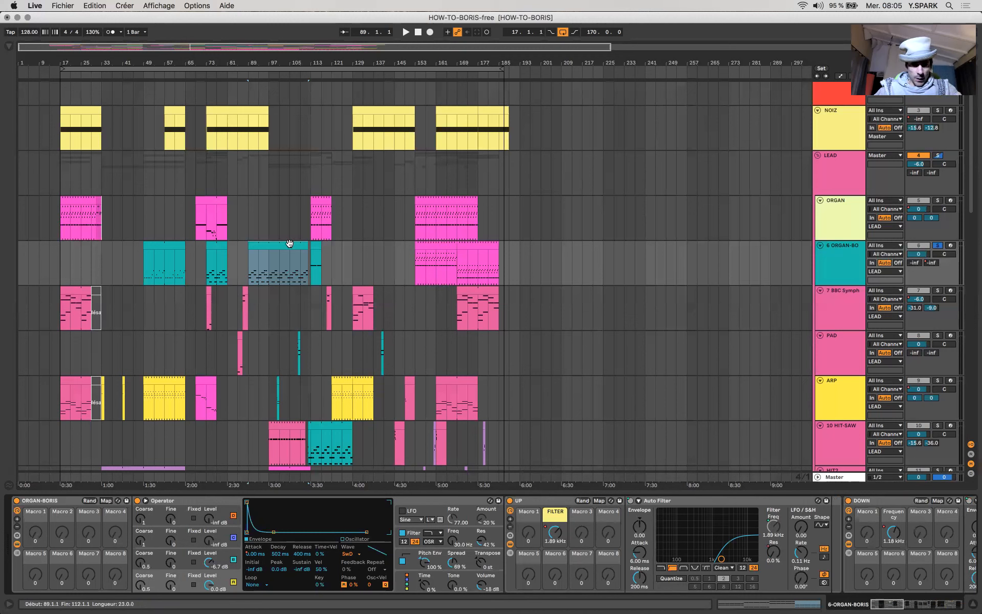
left_click(832, 259)
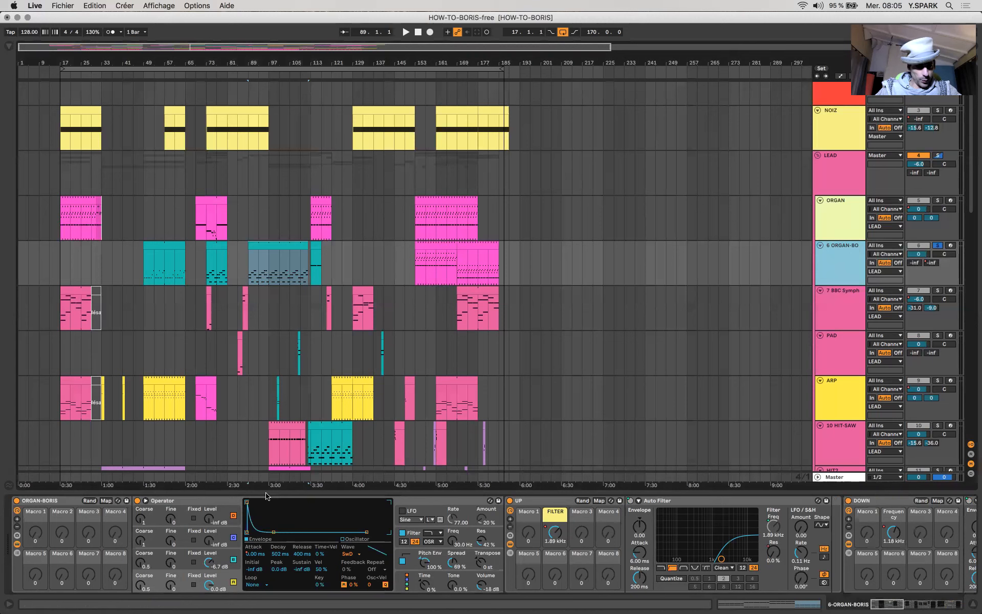
left_click(93, 505)
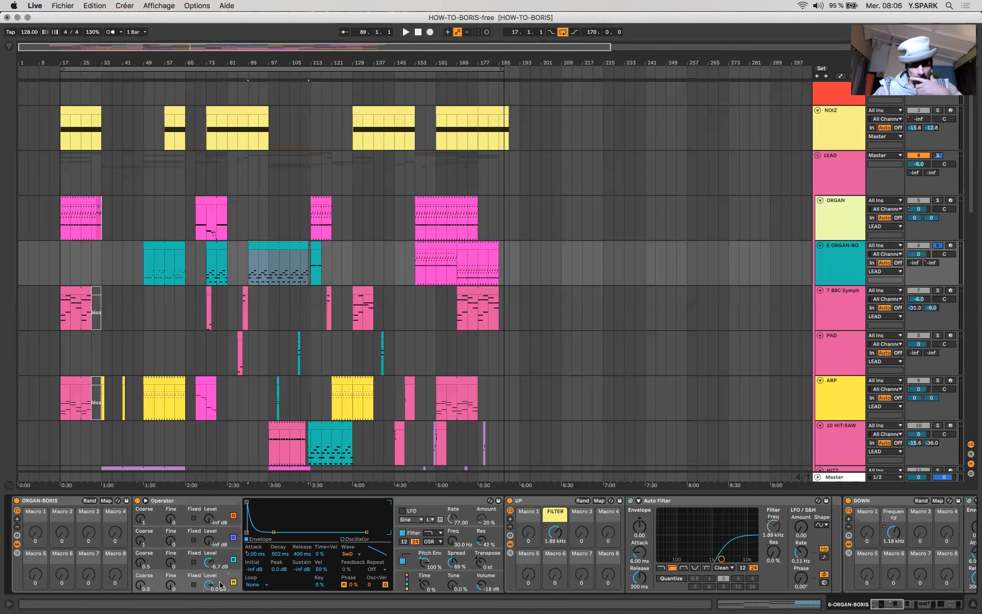
Review the 6-ORGAN-BORIS chain from the UP and DOWN filter racks through Delay and Overdrive to COMP-8, and return to Operator.
scroll(328, 537, "right", 5)
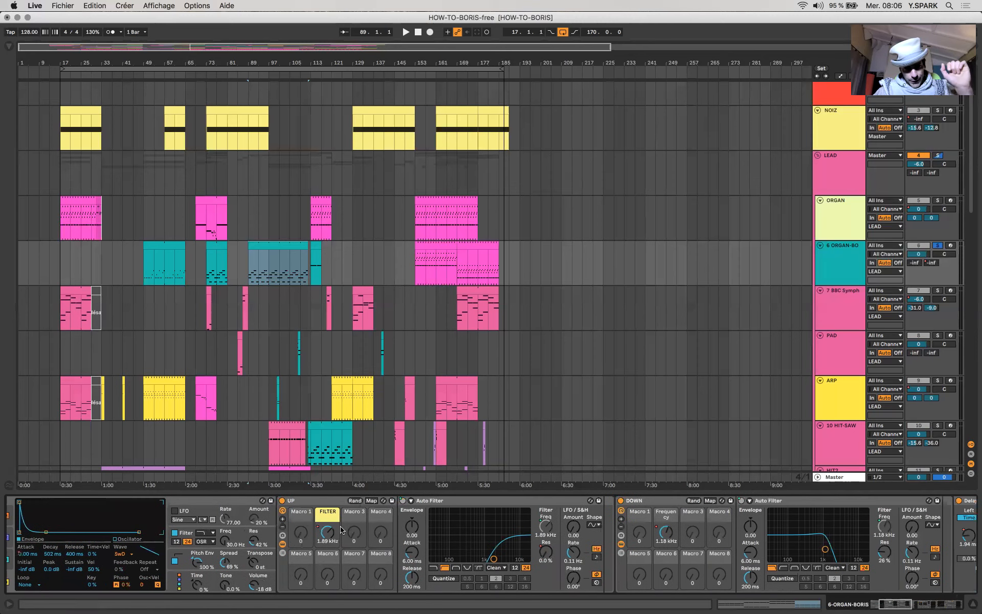
scroll(341, 530, "right", 9)
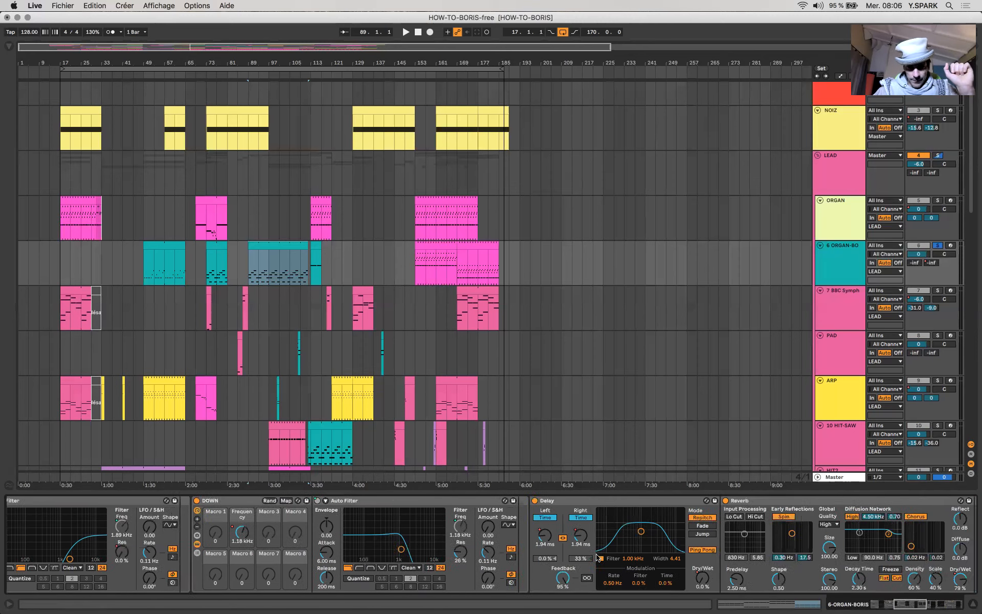
scroll(598, 557, "right", 5)
left_click(789, 503)
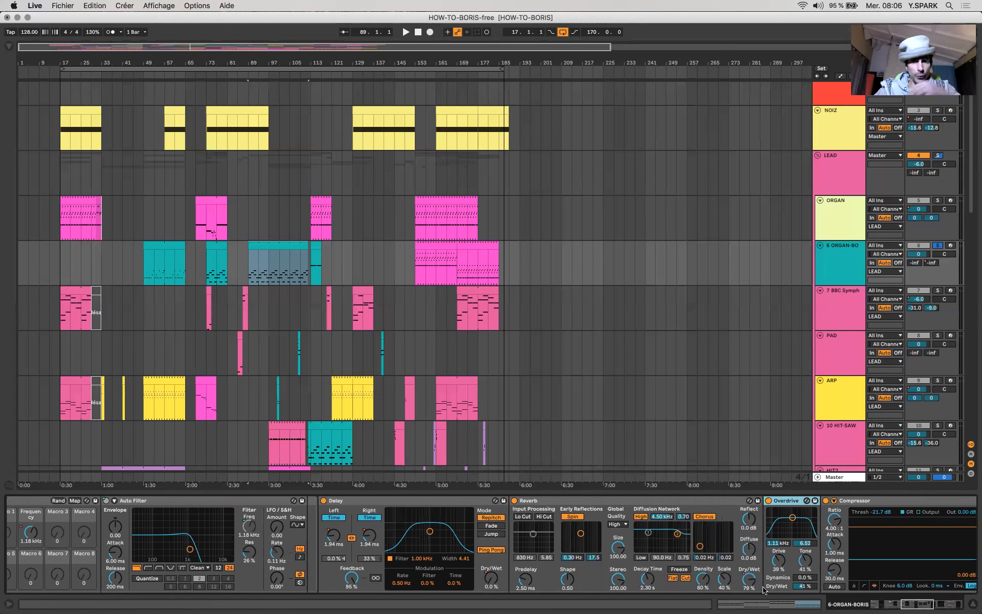
scroll(835, 546, "right", 15)
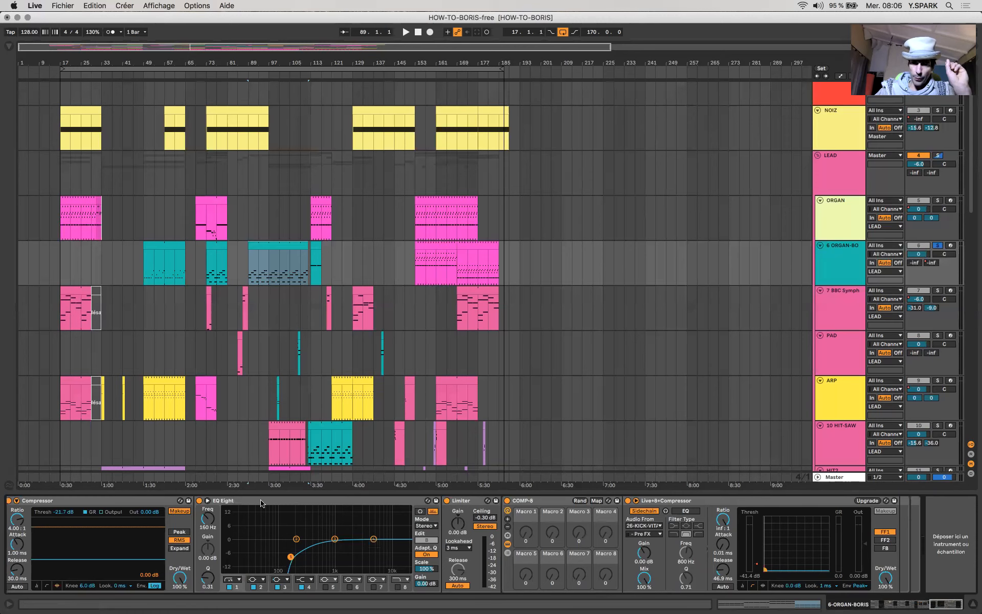
scroll(266, 507, "left", 15)
scroll(270, 507, "left", 12)
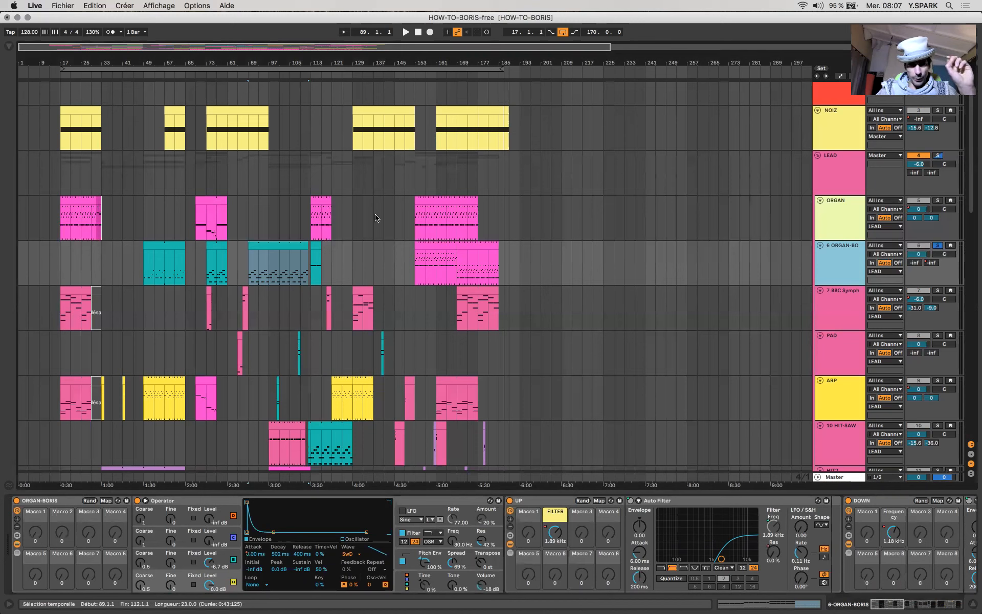
Turn off solo on 6-ORGAN-BORIS and mark bars 33 to 65 on the REESE track.
left_click(937, 245)
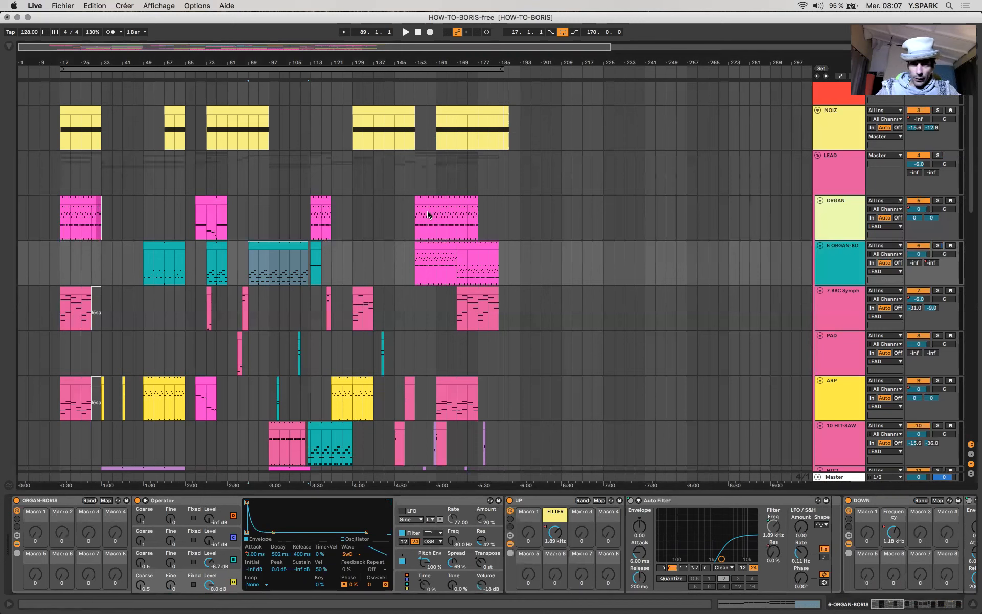
scroll(427, 215, "down", 10)
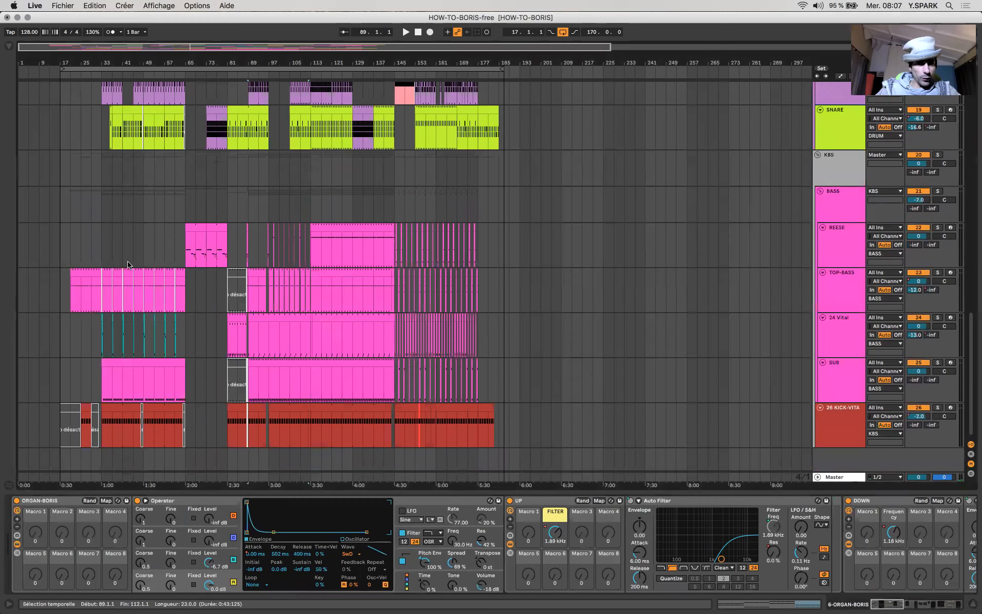
left_click(168, 245)
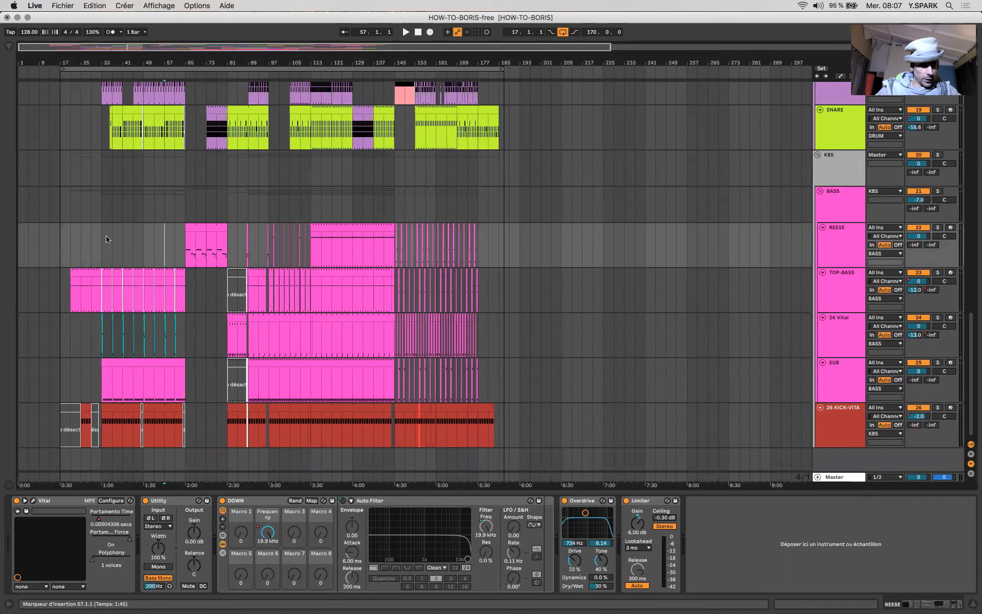
left_click_drag(101, 239, 182, 241)
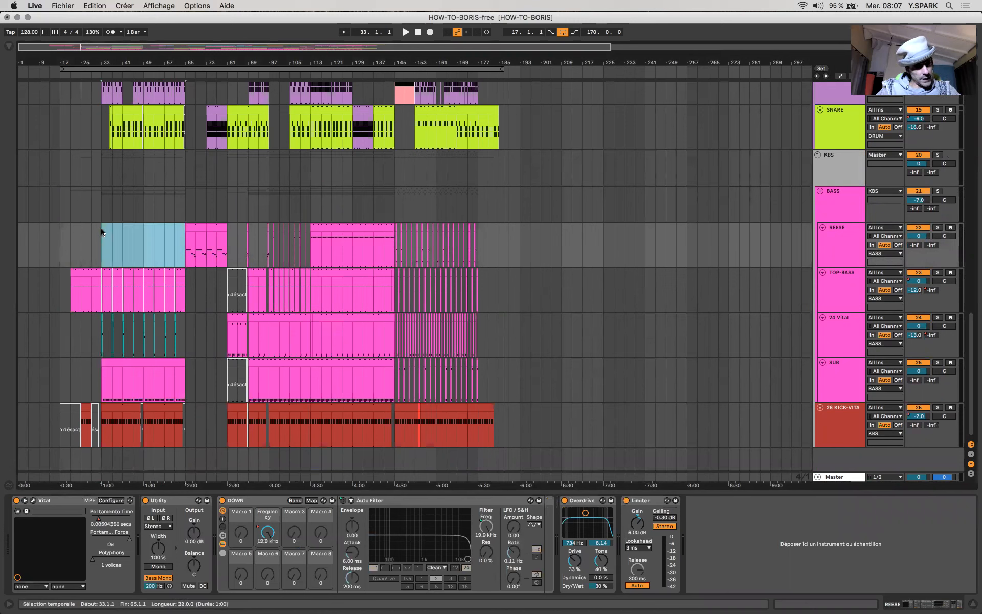
Mark the BASS group's successive sections, bars 89 to 145, 109 to 137 and 145 to 181, and place the insert marker at bar 153.
left_click_drag(187, 202, 393, 214)
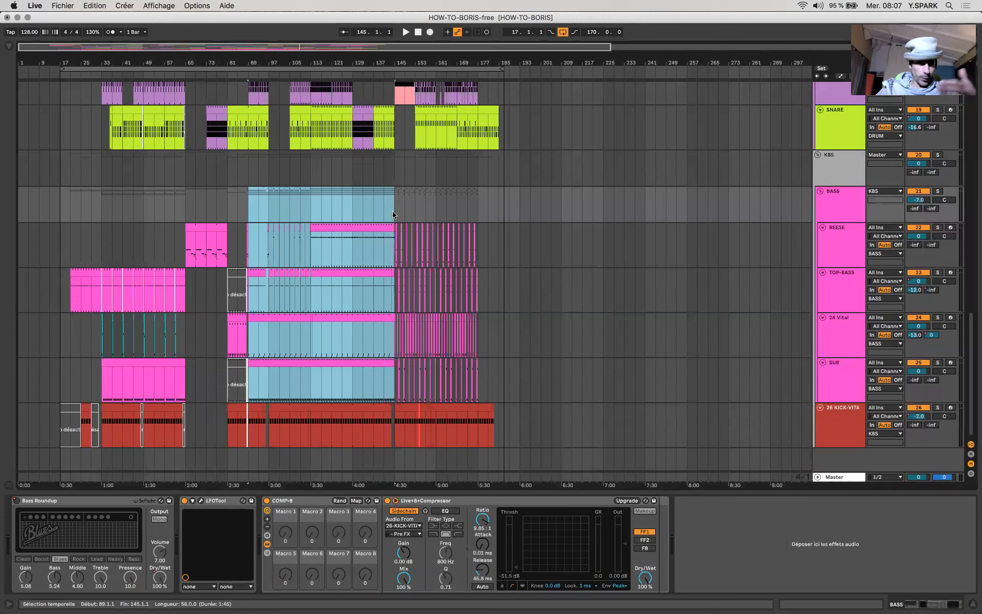
left_click_drag(303, 206, 373, 208)
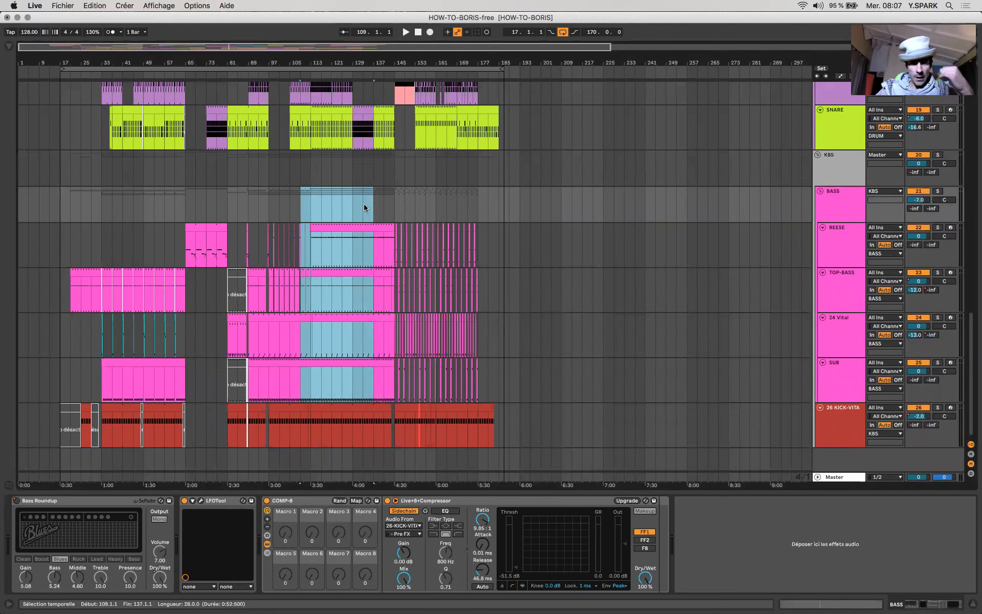
left_click(395, 199)
left_click_drag(459, 199, 490, 199)
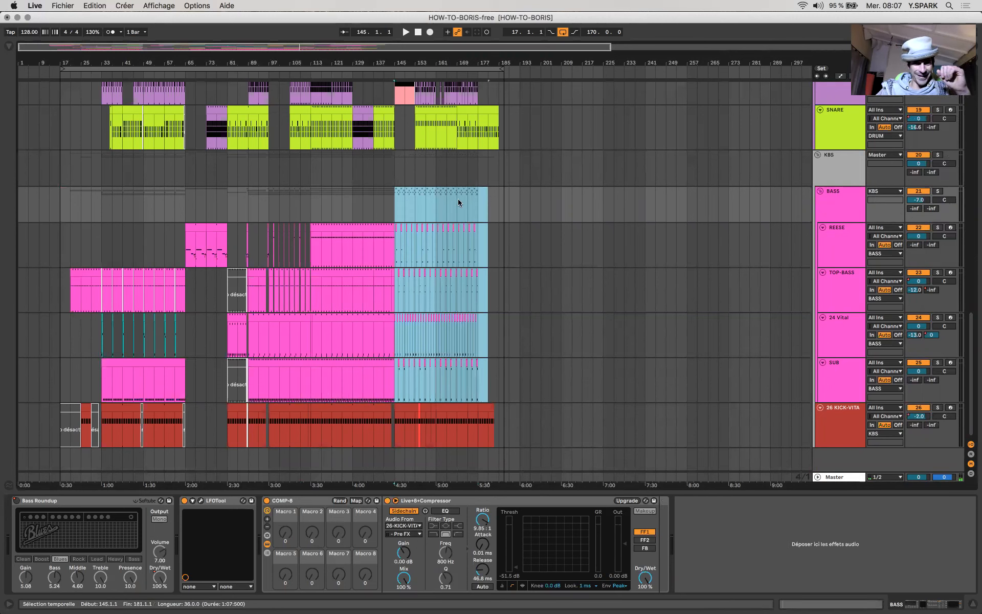
left_click(416, 198)
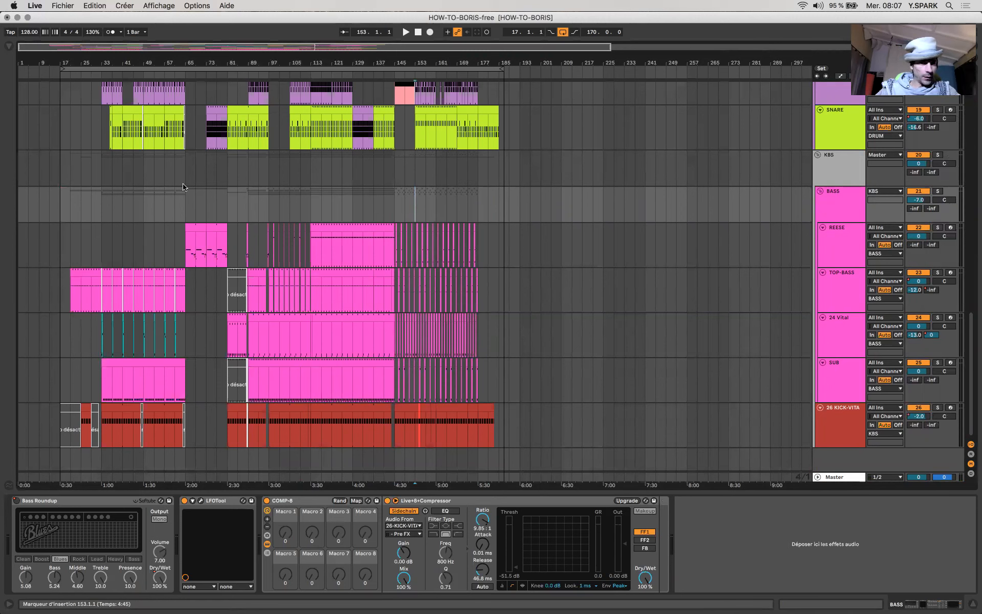
Audition the arrangement from bar 61, skipping ahead to about bar 77, and raise the system volume.
left_click(170, 195)
key("space")
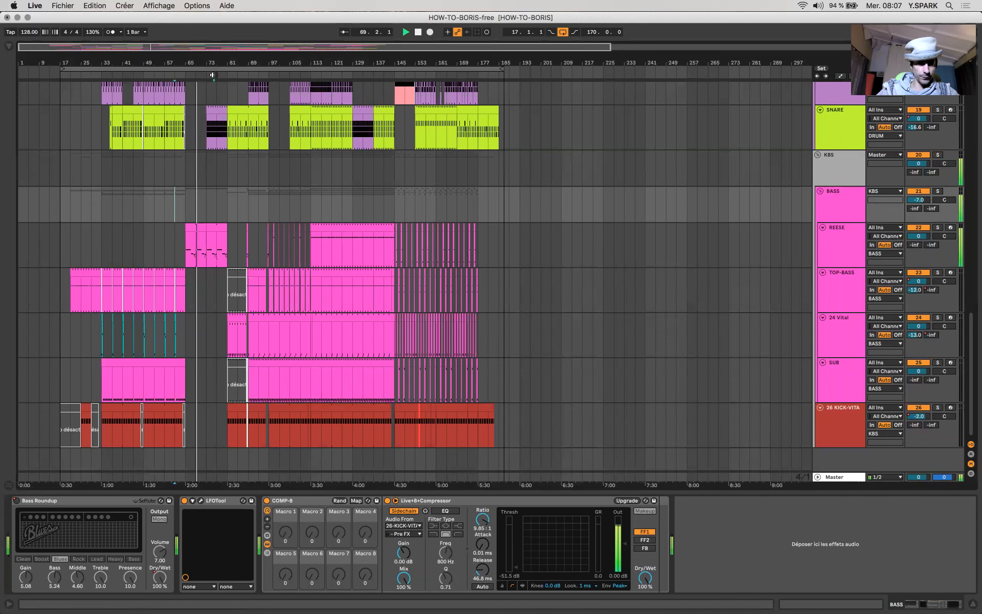
left_click(214, 74)
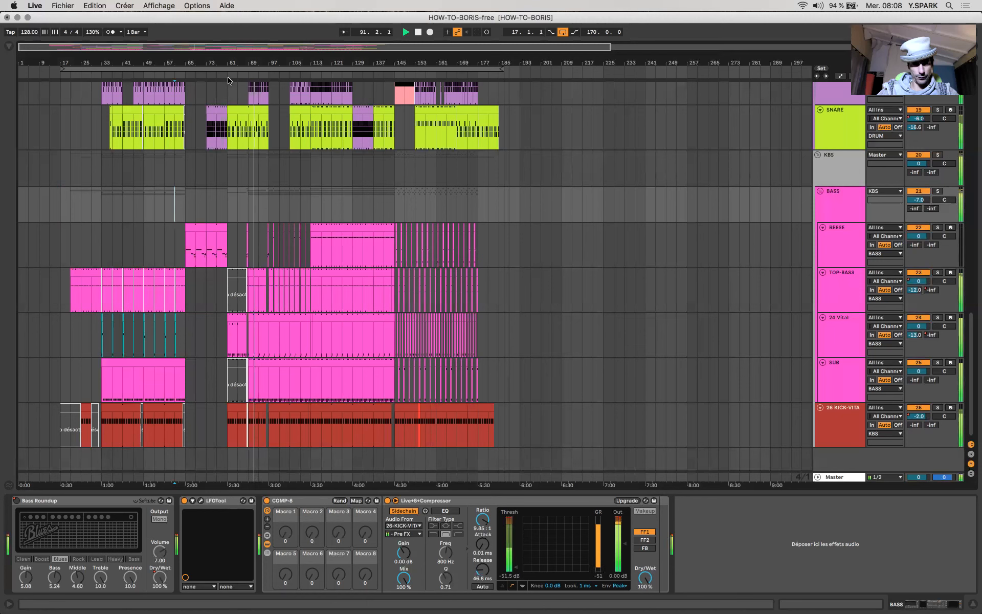
key("XF86AudioRaiseVolume")
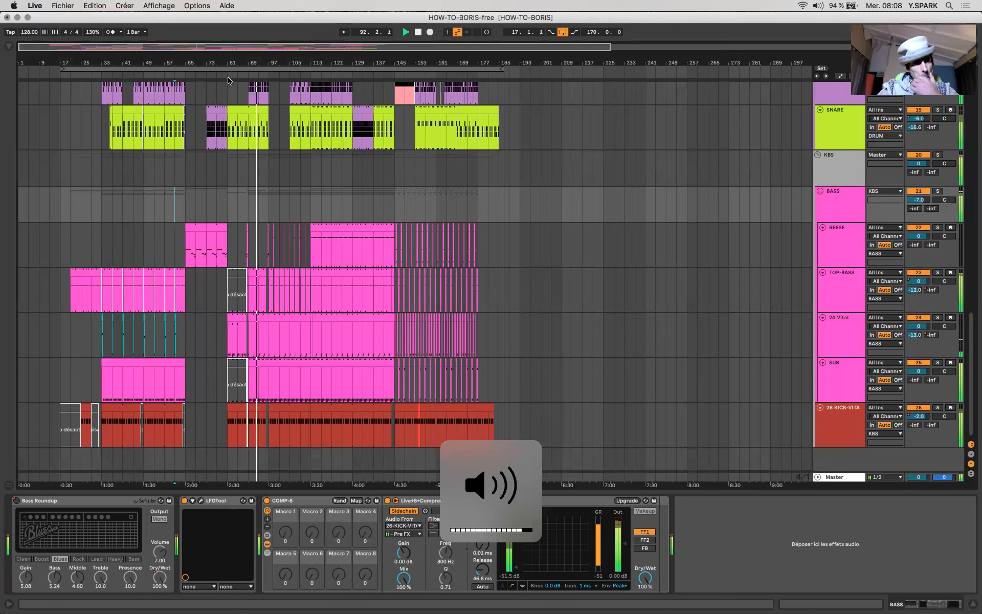
Show the KBS group's UP and DOWN filter racks at bar 93, and return to the 6-ORGAN-BORIS devices at bar 105.
left_click(296, 160)
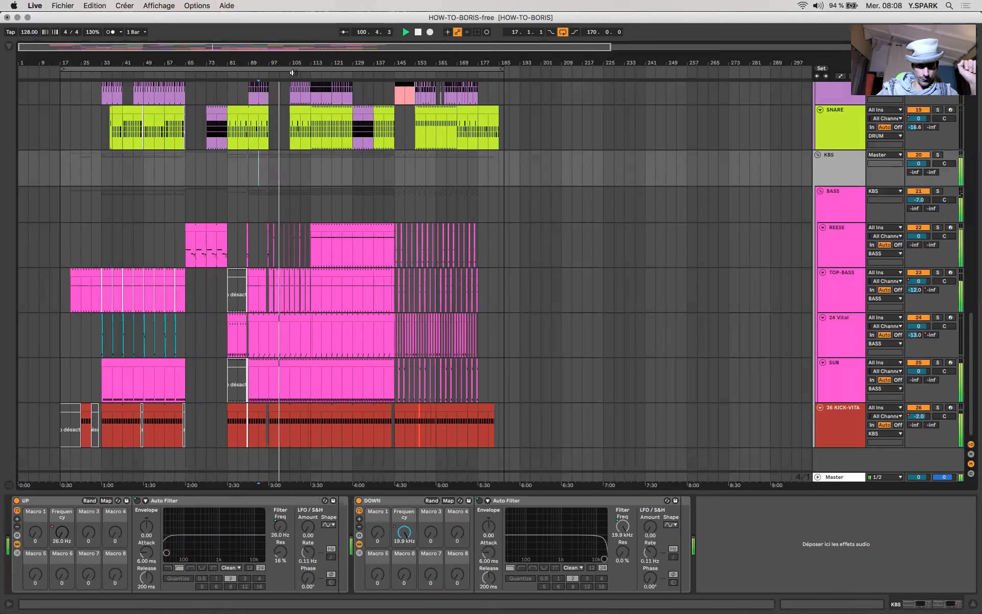
scroll(294, 236, "up", 20)
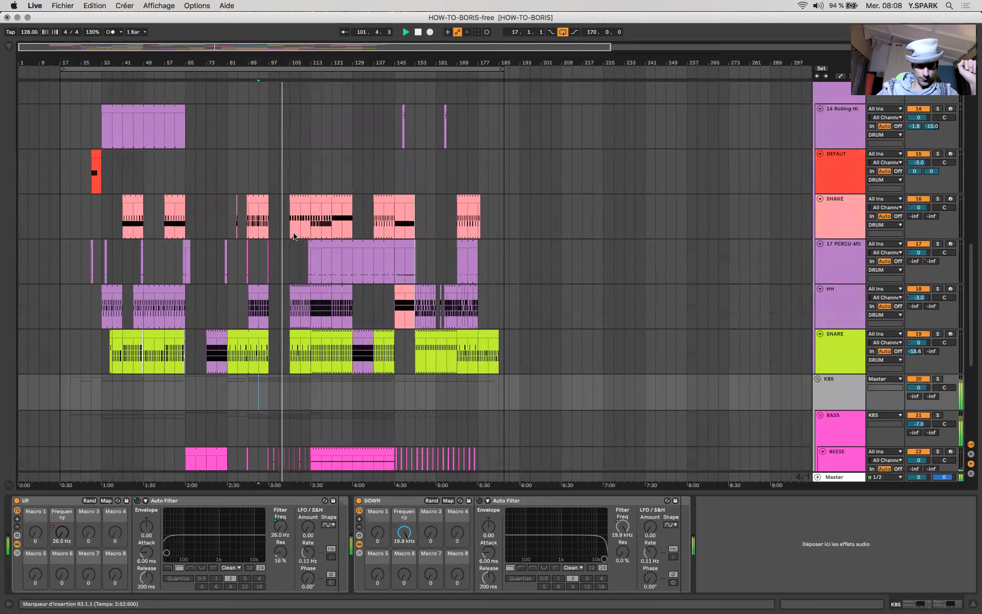
scroll(294, 236, "up", 5)
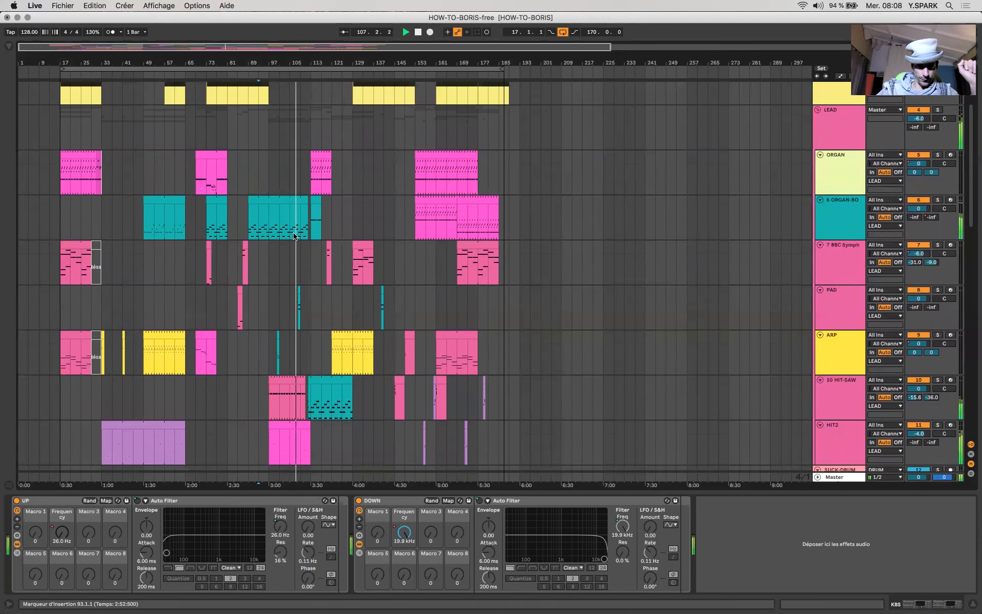
left_click(294, 236)
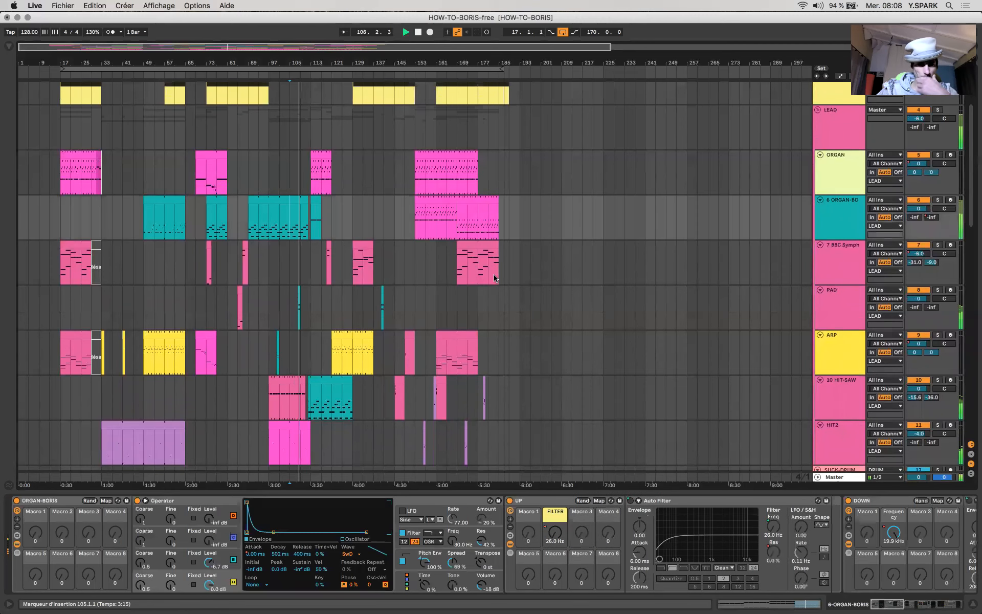
Review the 7-BBC Symphony Orchestra chain from Saturator to the COMP-8 rack, and open the PAD track's Colliding Pad devices.
left_click(332, 269)
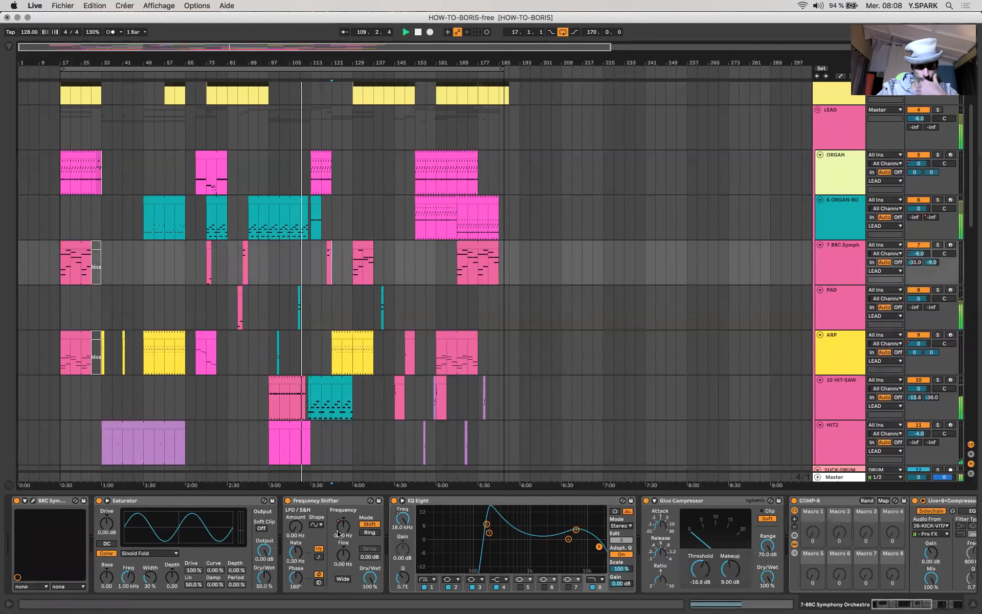
scroll(338, 534, "right", 10)
scroll(338, 534, "left", 8)
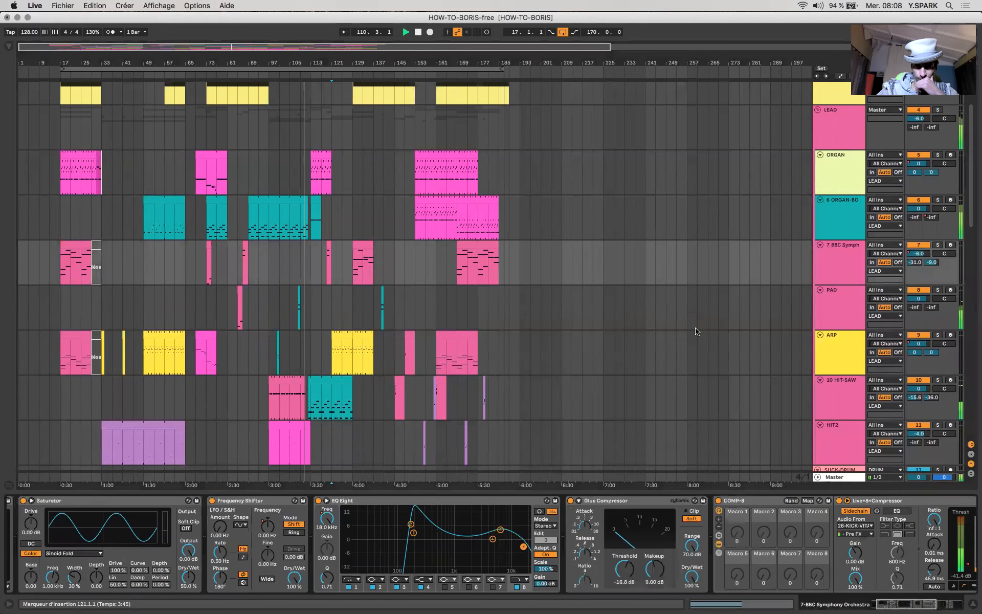
left_click(854, 252)
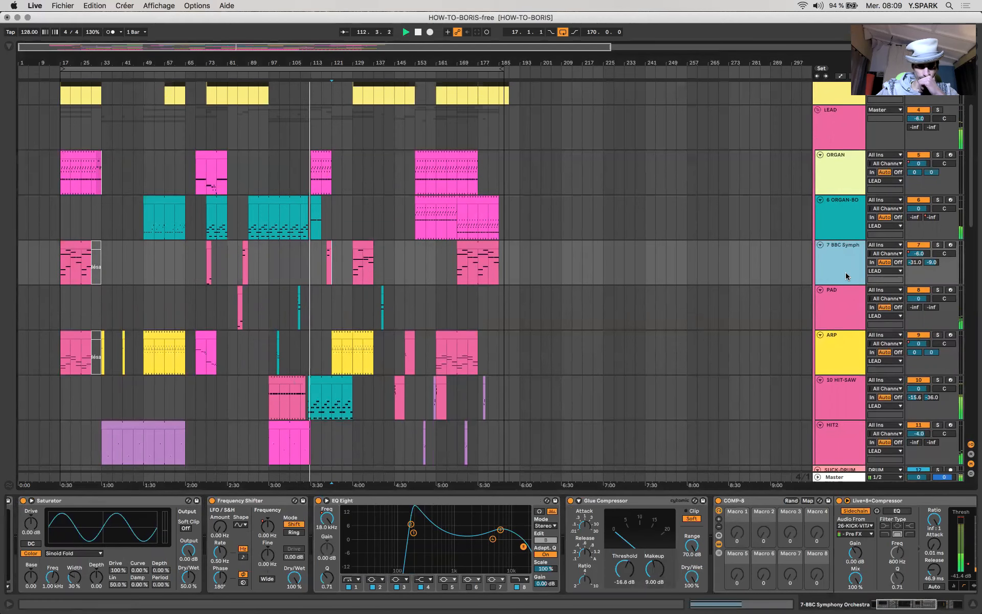
scroll(387, 553, "left", 3)
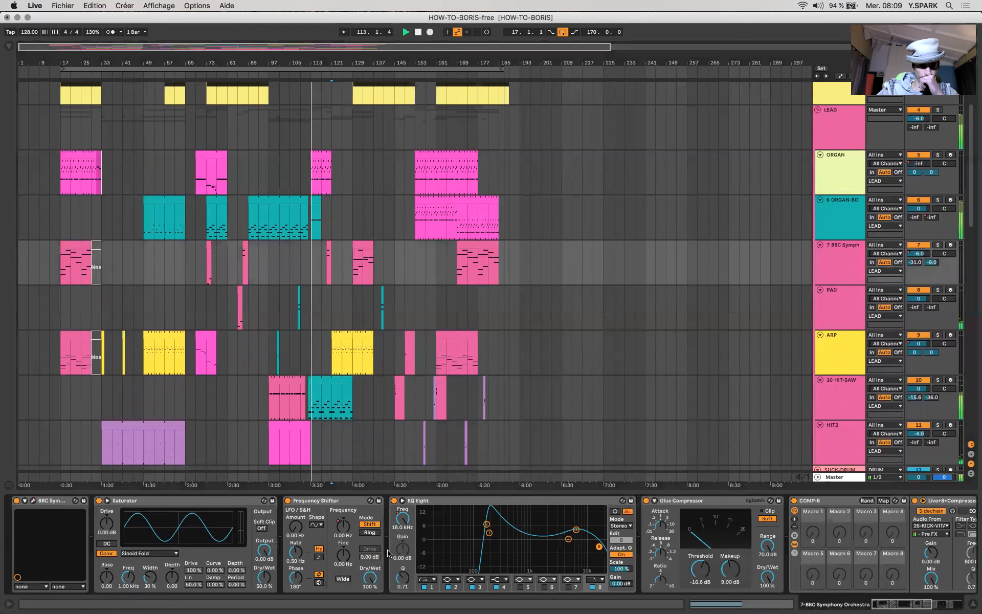
left_click(834, 323)
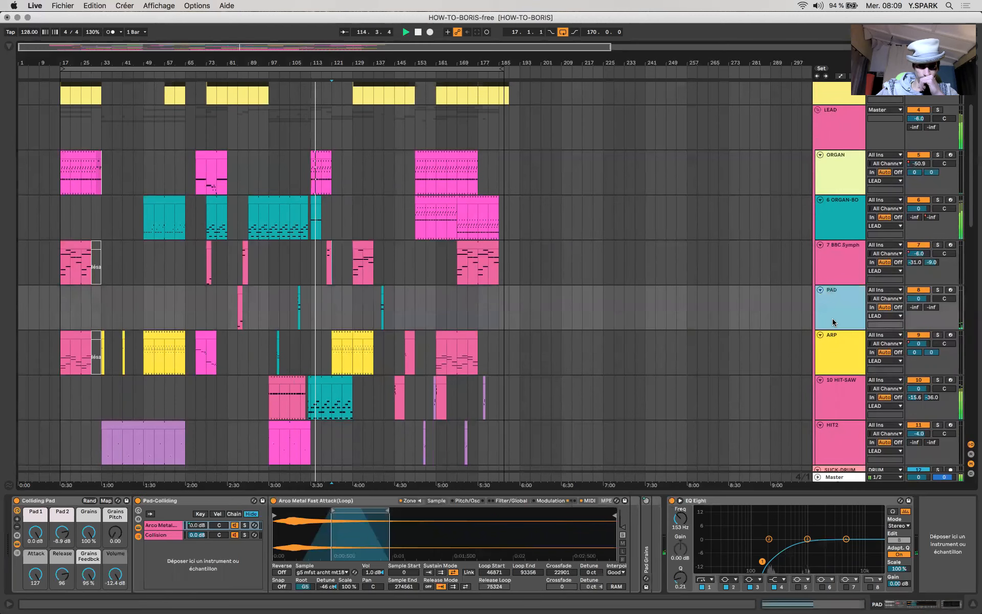
Show the Arpeggiator's Free Rate automation on the ARP track and review its chain from Operator to the COMP-8 rack.
left_click(838, 365)
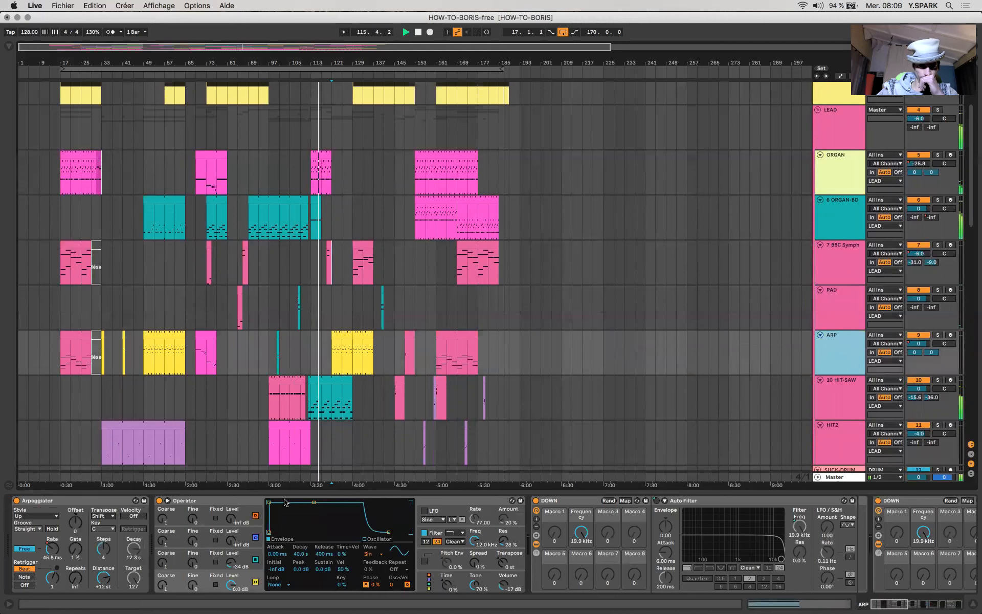
left_click(52, 550)
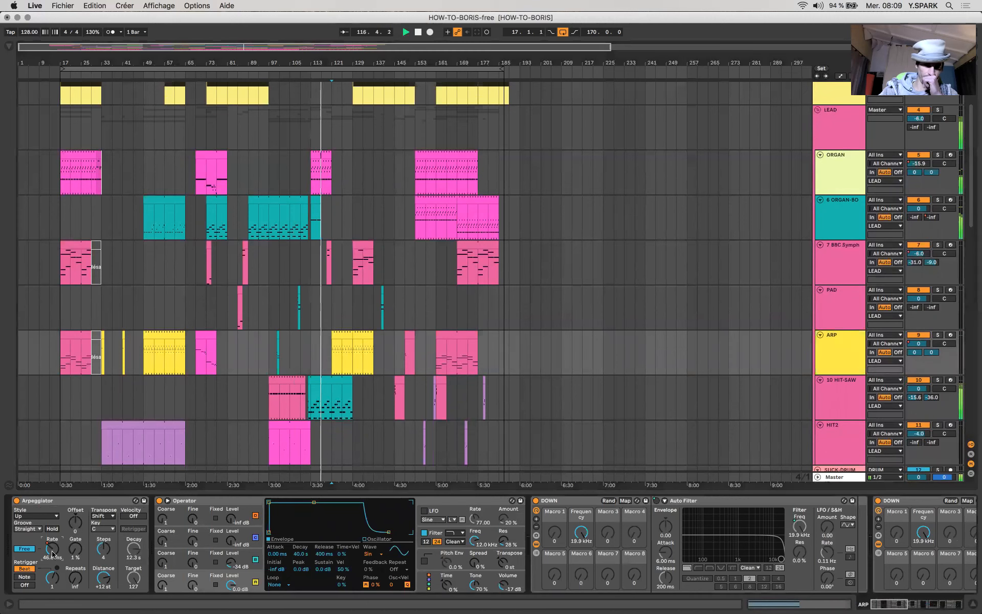
key("a")
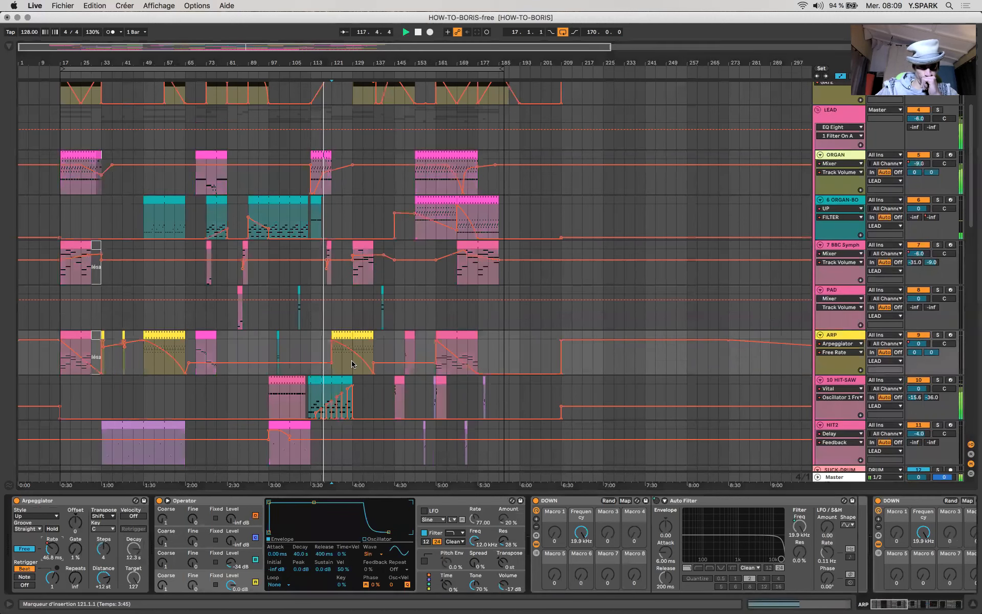
scroll(454, 581, "right", 15)
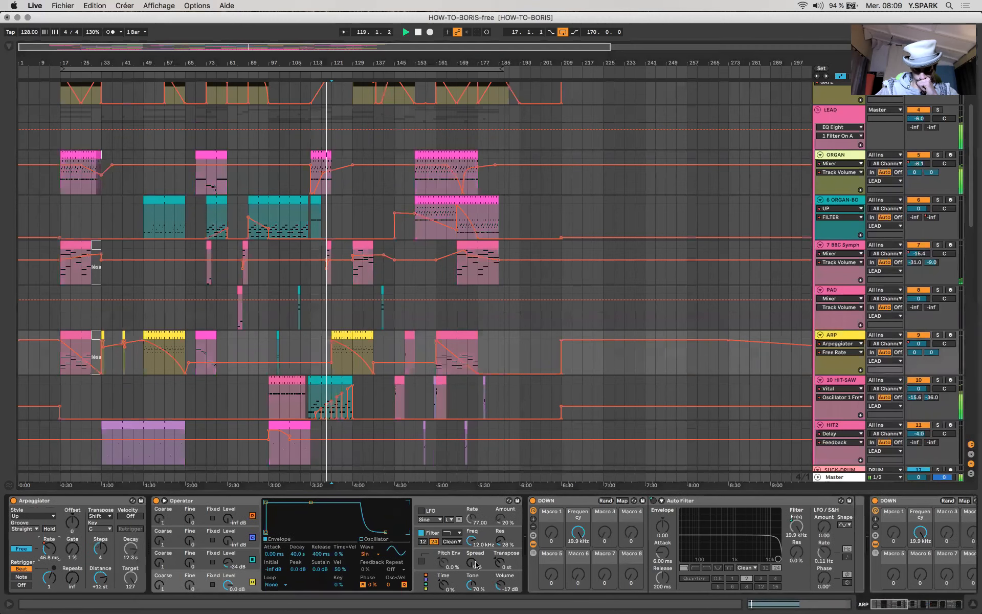
scroll(477, 565, "right", 10)
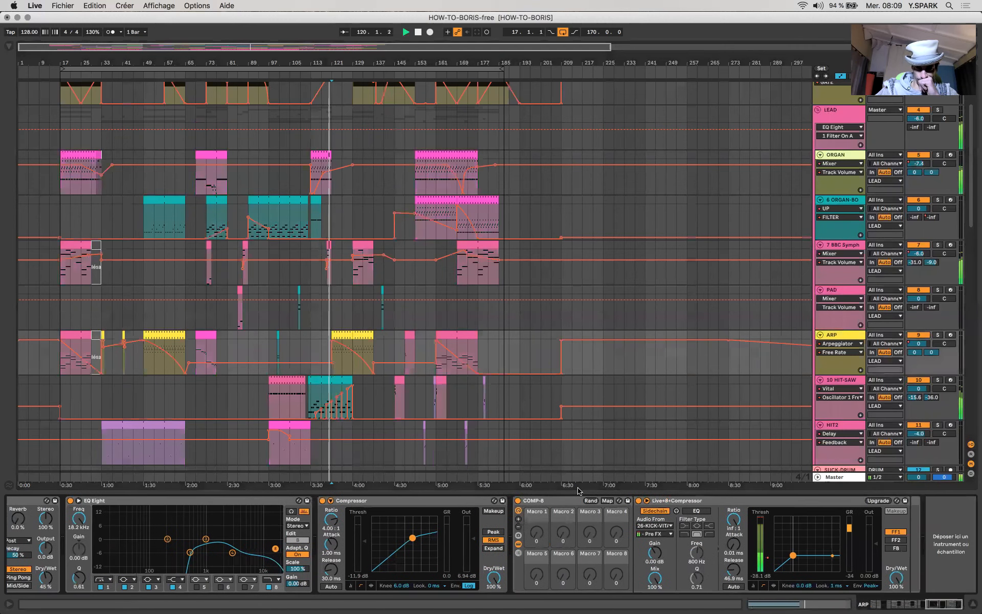
Review the 10-HIT-SAW chain from Vital to the final EQ Eight, and return to its EQ and Auto Filter devices.
scroll(723, 352, "down", 5)
scroll(723, 352, "down", 4)
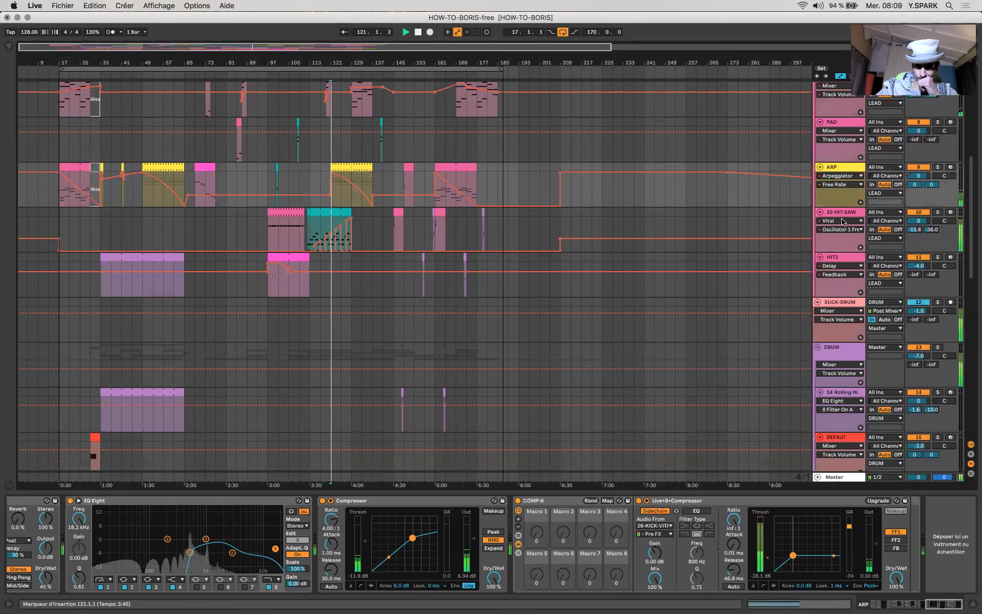
left_click(844, 213)
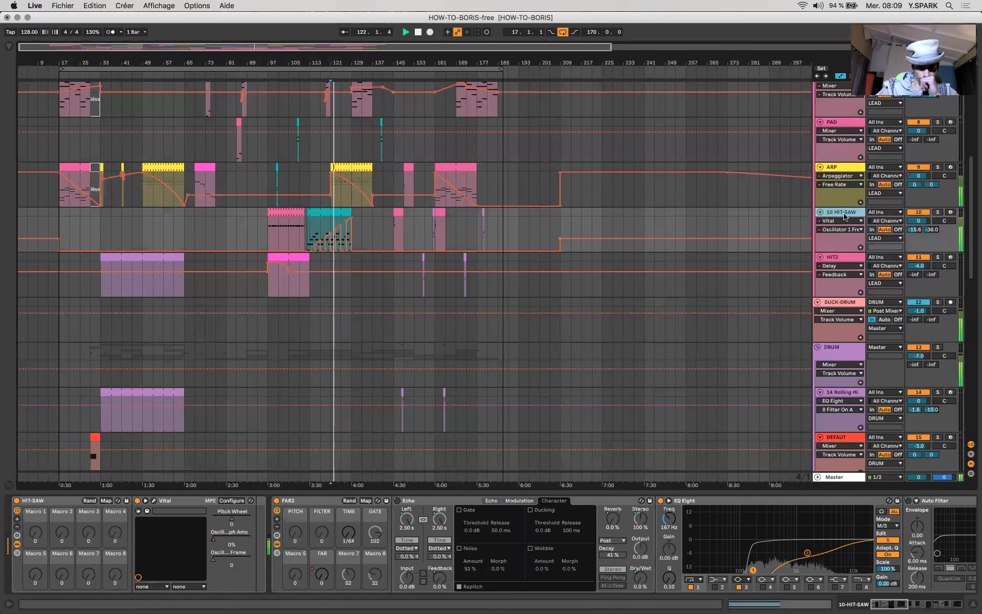
scroll(696, 533, "right", 15)
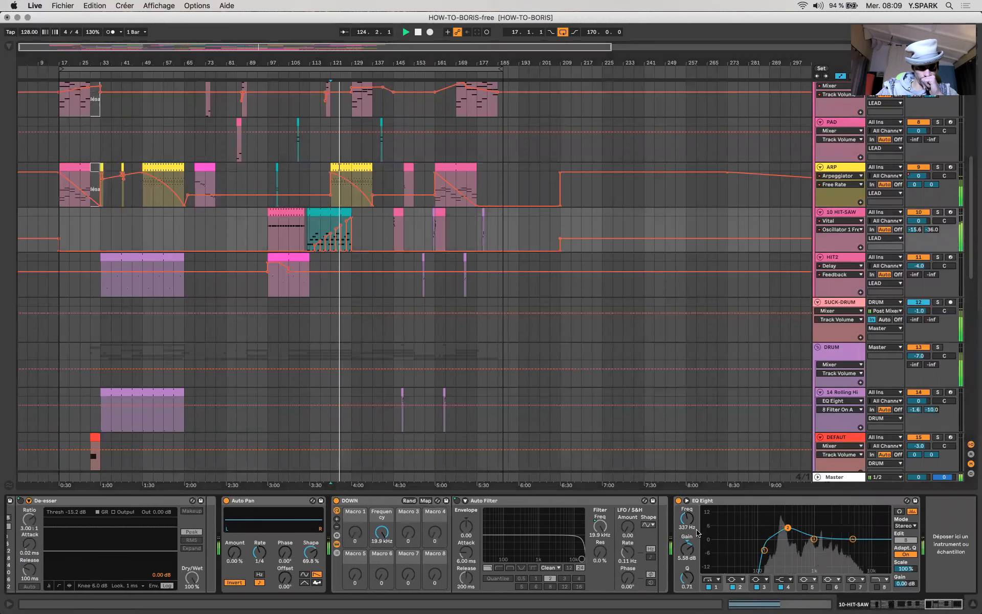
scroll(696, 533, "left", 12)
scroll(697, 533, "left", 5)
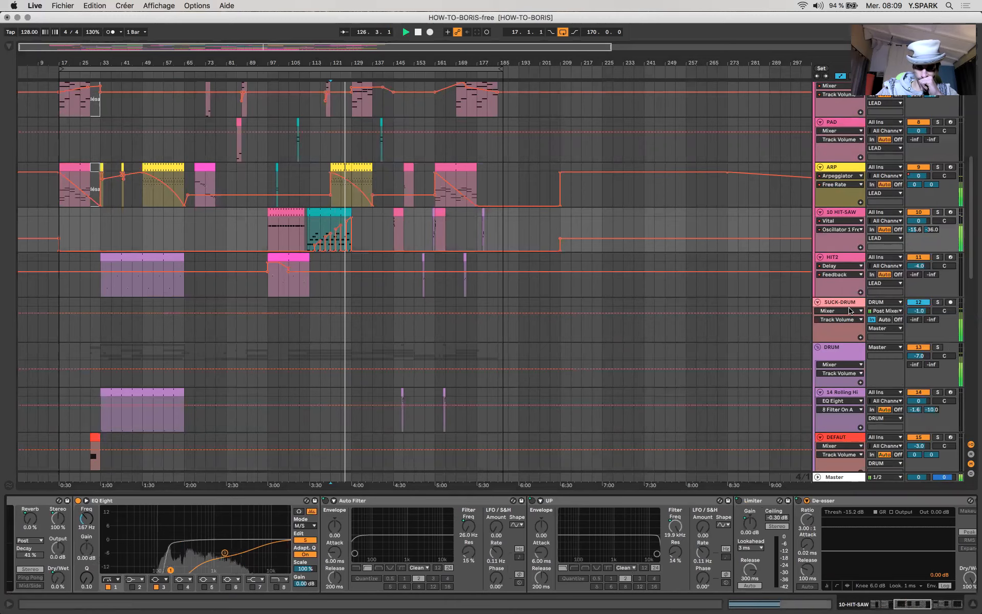
Show the REESE track's devices, and review the TOP-BASS chain backwards from its Limiter through the Spectral Resonator to the synth and LFO.
scroll(512, 305, "down", 5)
scroll(511, 306, "down", 12)
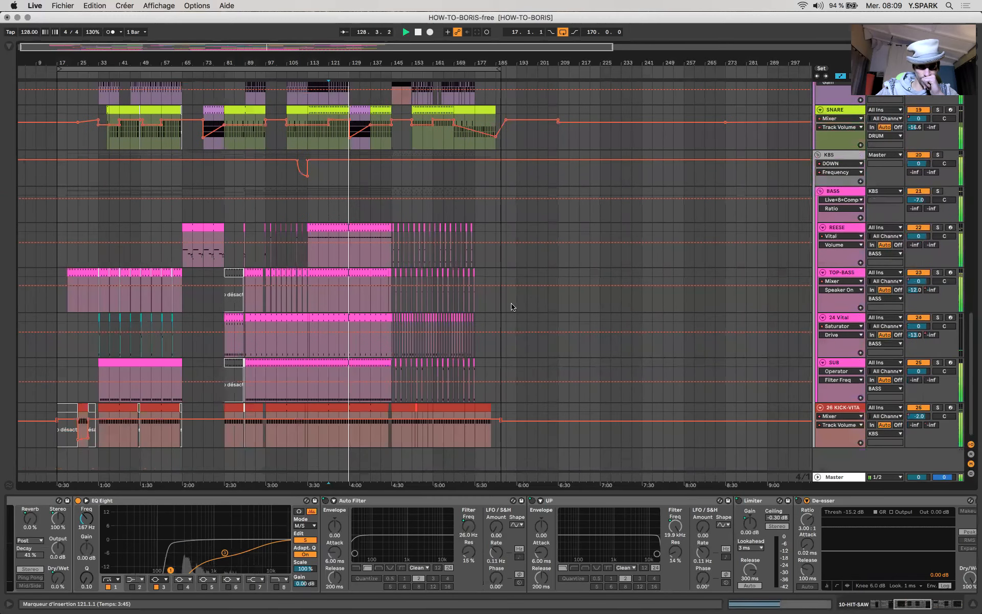
scroll(512, 306, "left", 1)
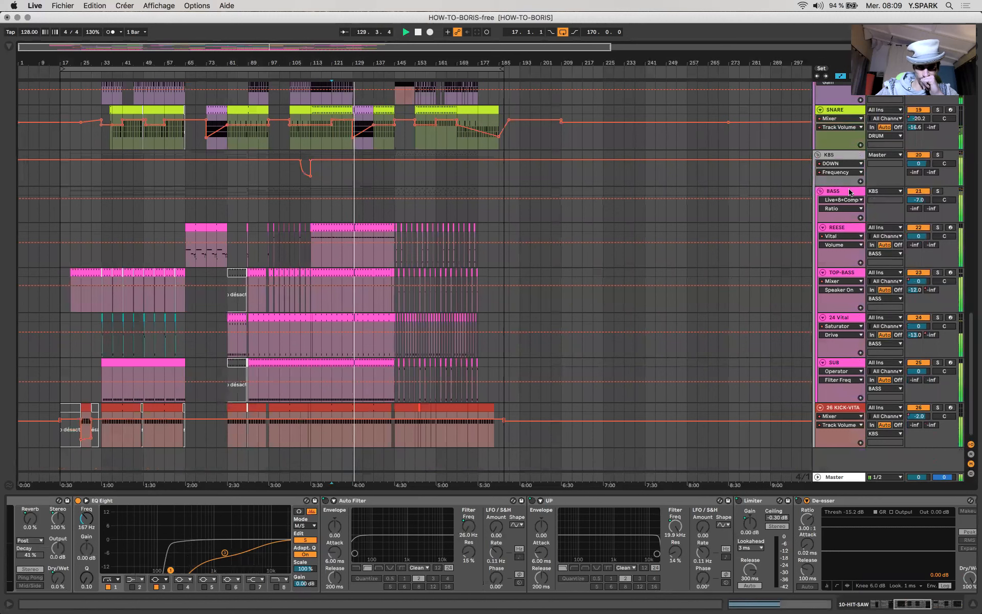
left_click(851, 228)
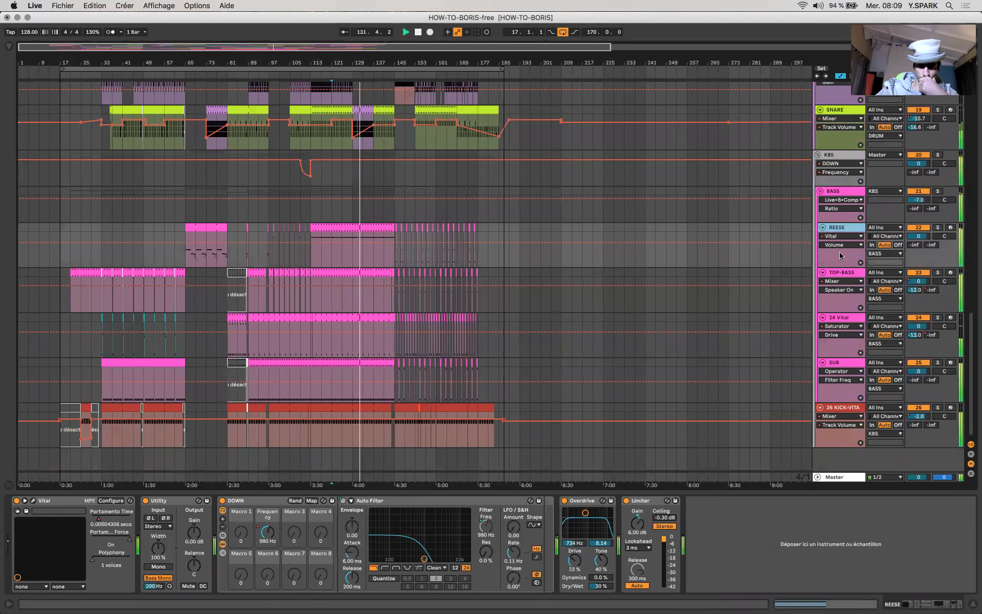
left_click(843, 274)
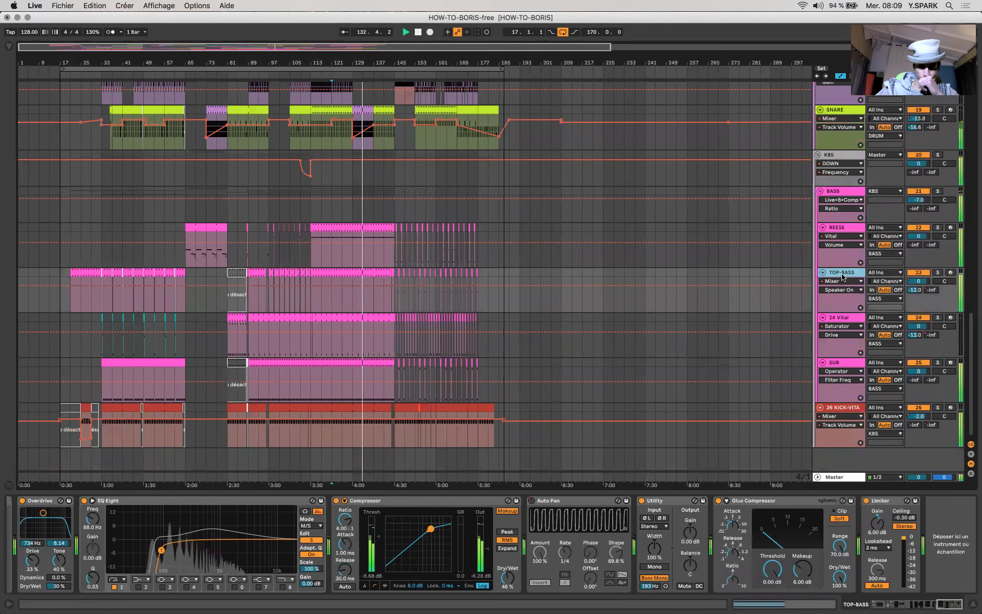
scroll(610, 569, "left", 20)
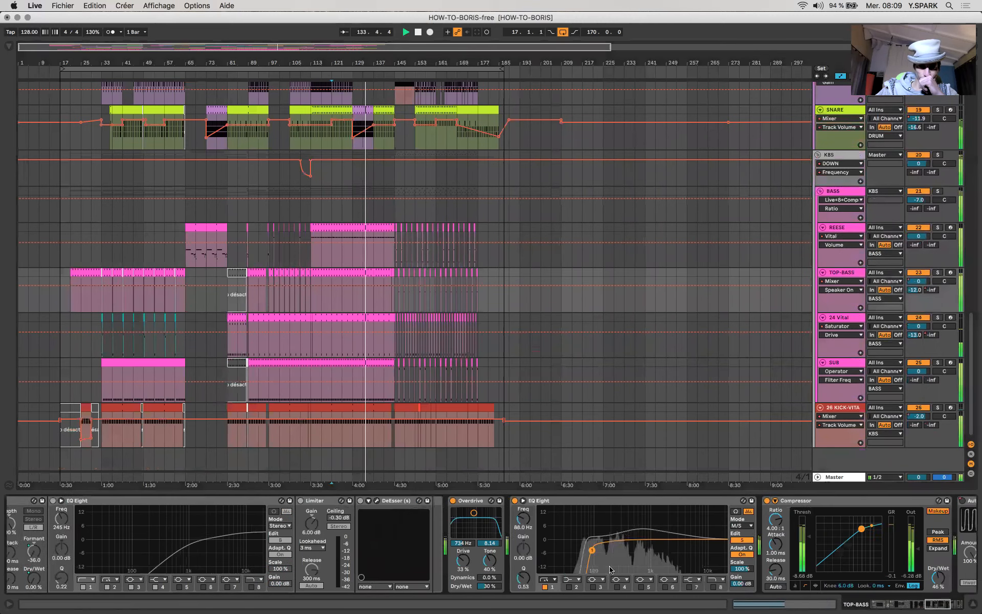
scroll(610, 569, "left", 20)
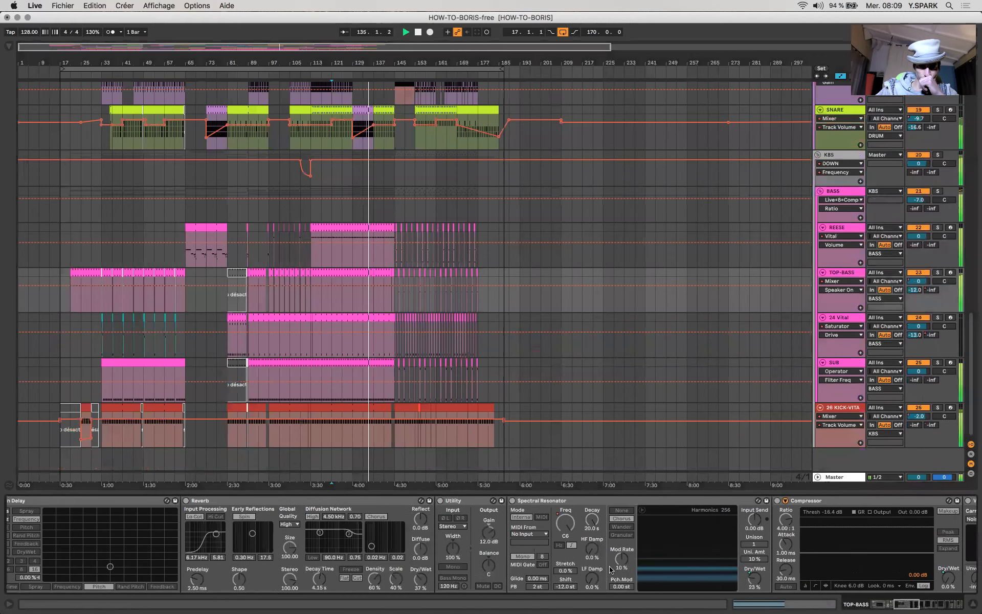
scroll(610, 570, "left", 20)
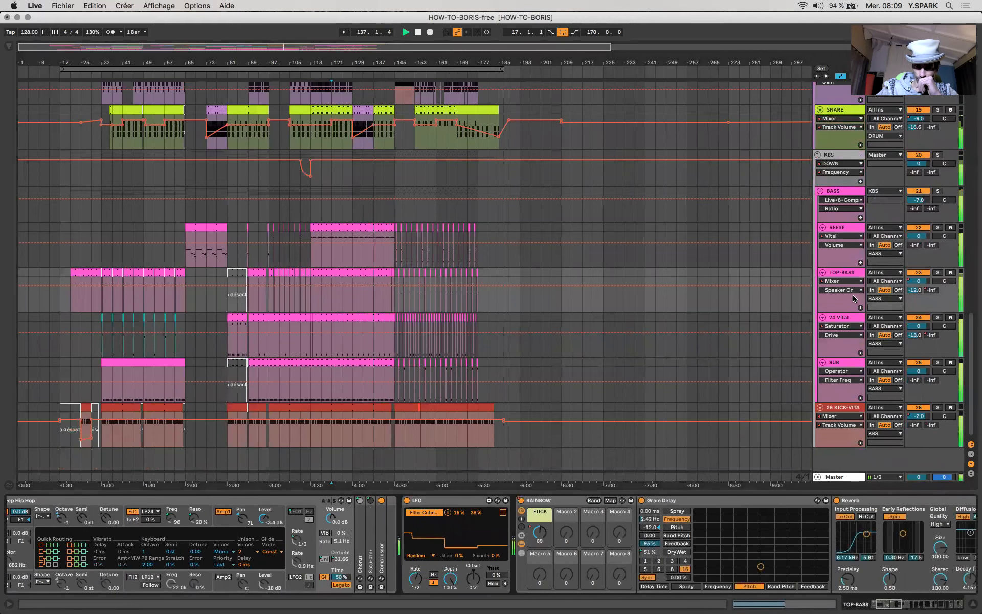
Show the device chains of the 24 Vital, SUB and 26 KICK-VITAL tracks one after another.
left_click(843, 320)
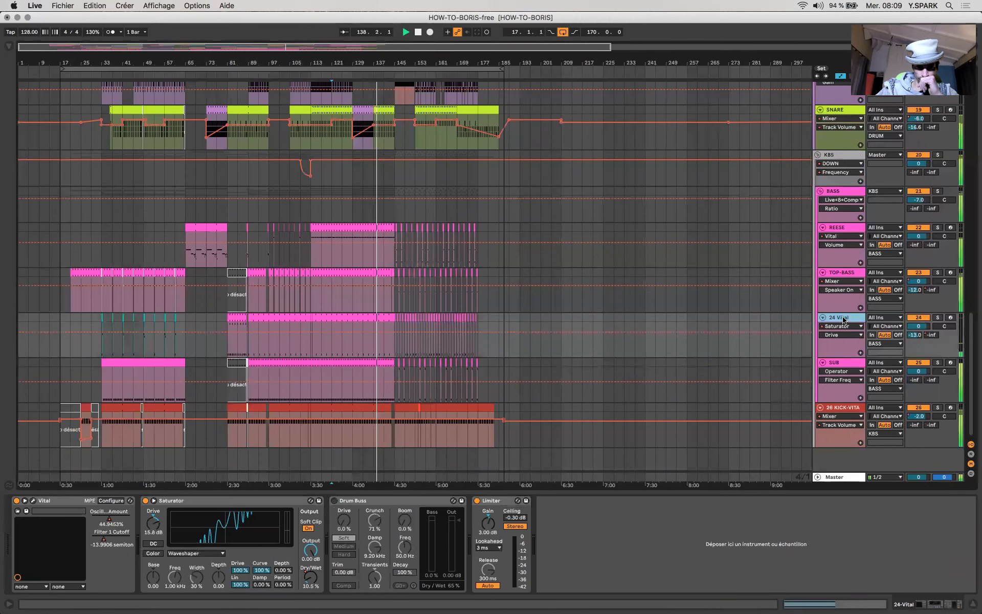
left_click(840, 364)
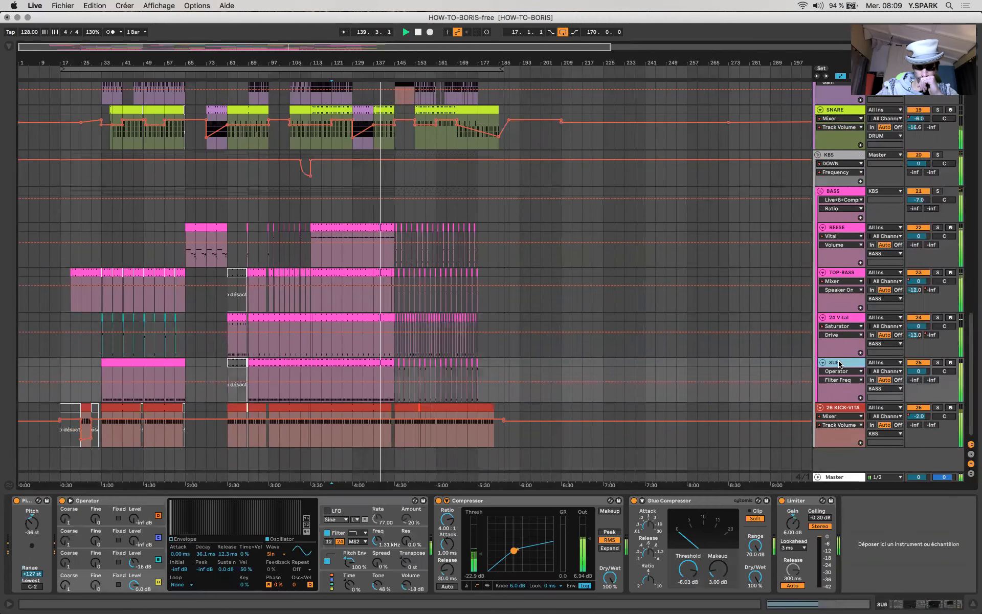
left_click(839, 409)
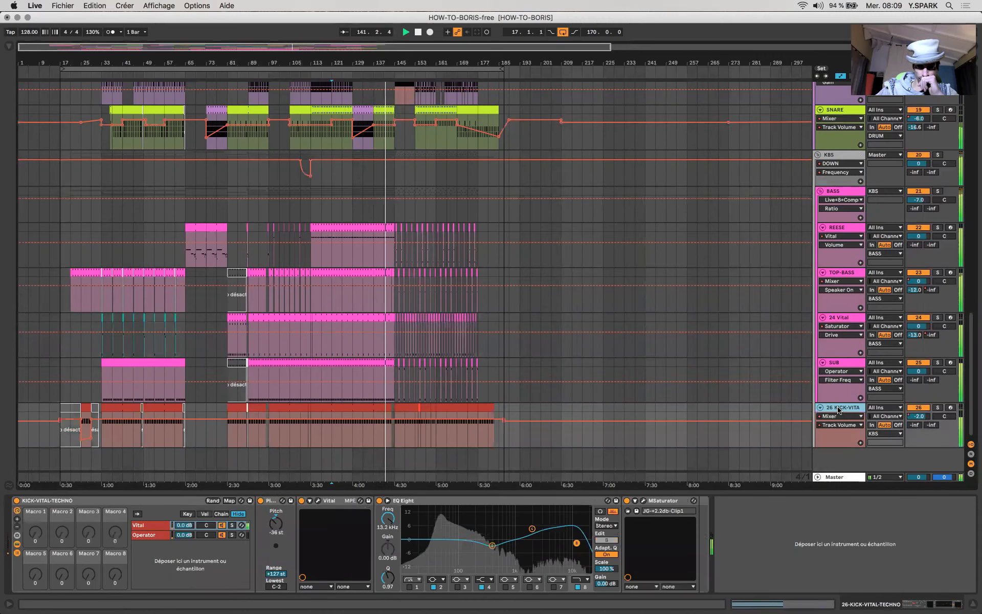
Select the NOIZ clip at bars 161 to 177 and review its chain from the NOIZ-BASE rack to COMP-8.
scroll(581, 329, "up", 10)
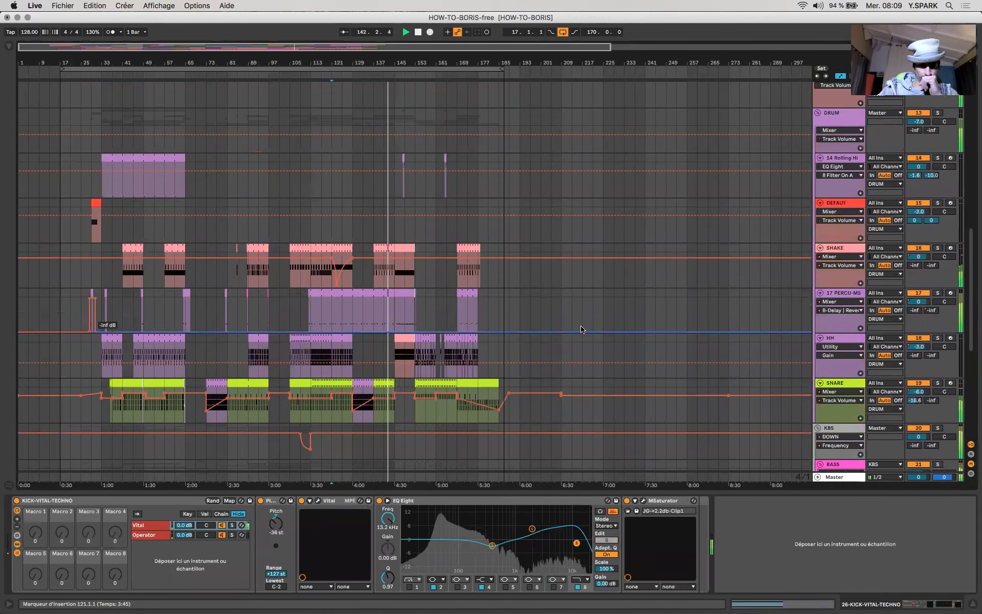
scroll(581, 329, "up", 15)
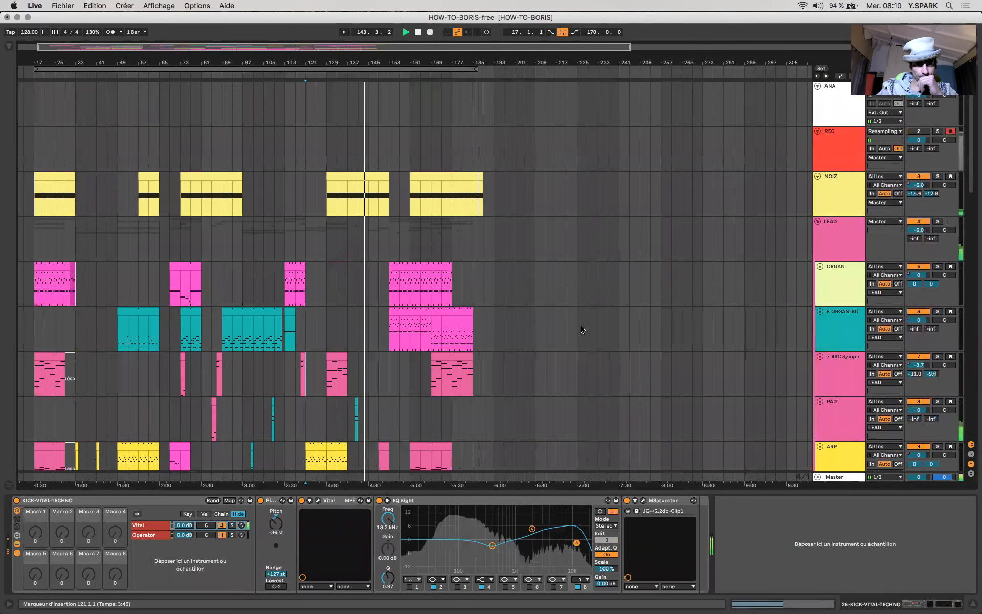
scroll(441, 221, "up", 5)
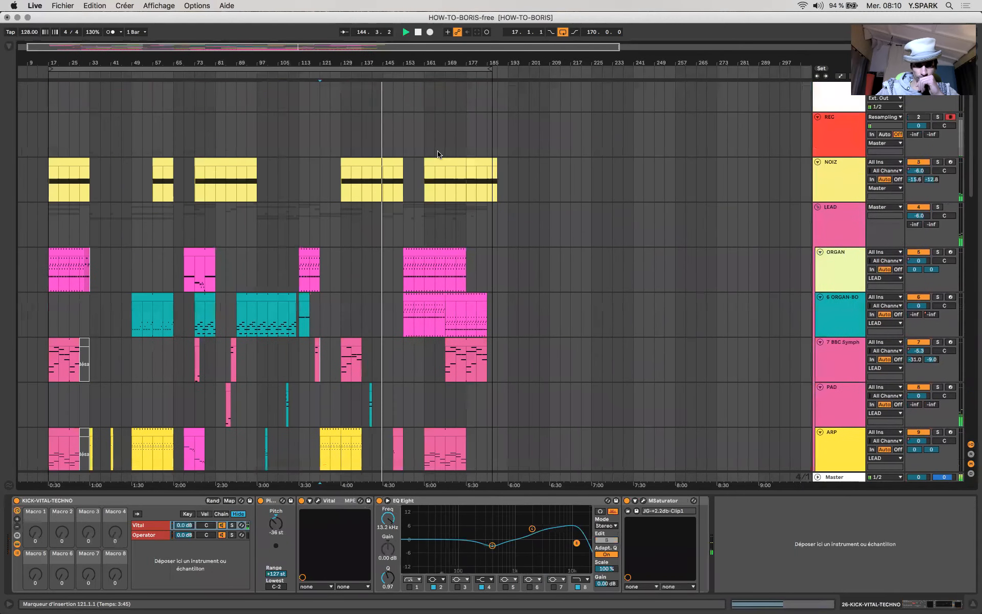
left_click(448, 174)
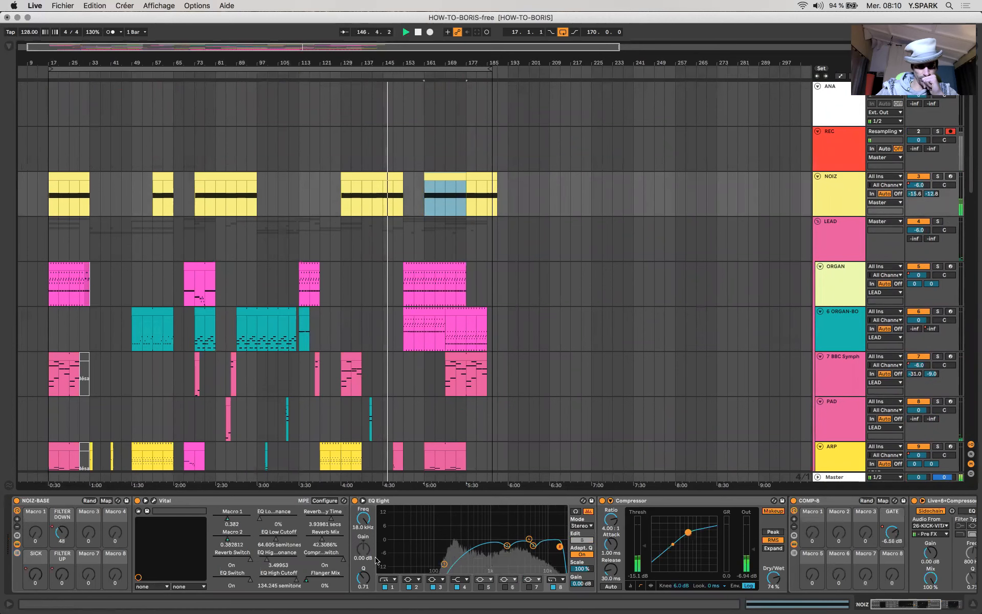
scroll(376, 560, "right", 3)
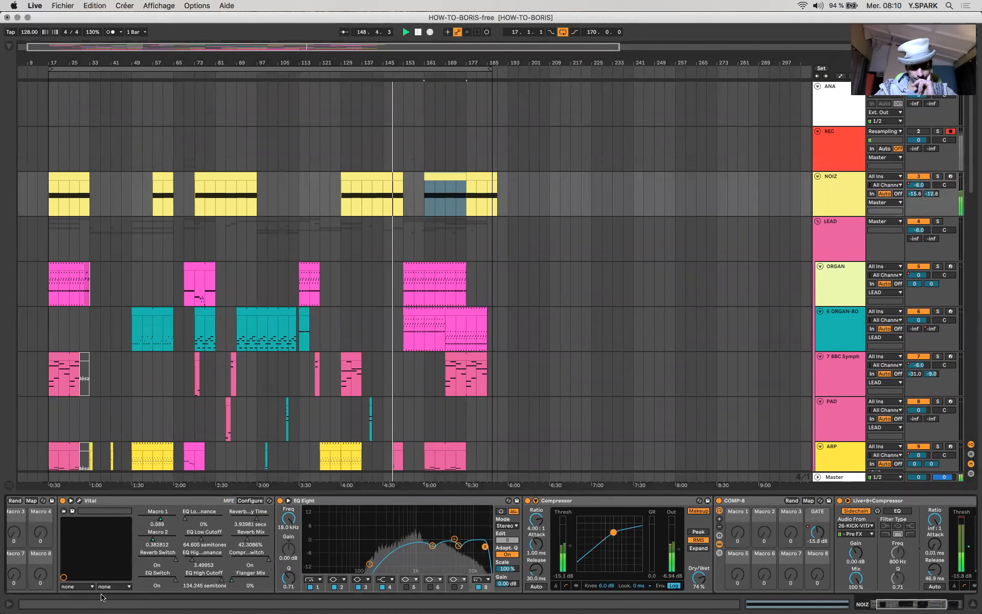
Examine how the parts are arranged around bar 172, from the NOIZ and lead tracks down to bass and kick, with the whole song in view.
scroll(408, 278, "down", 15)
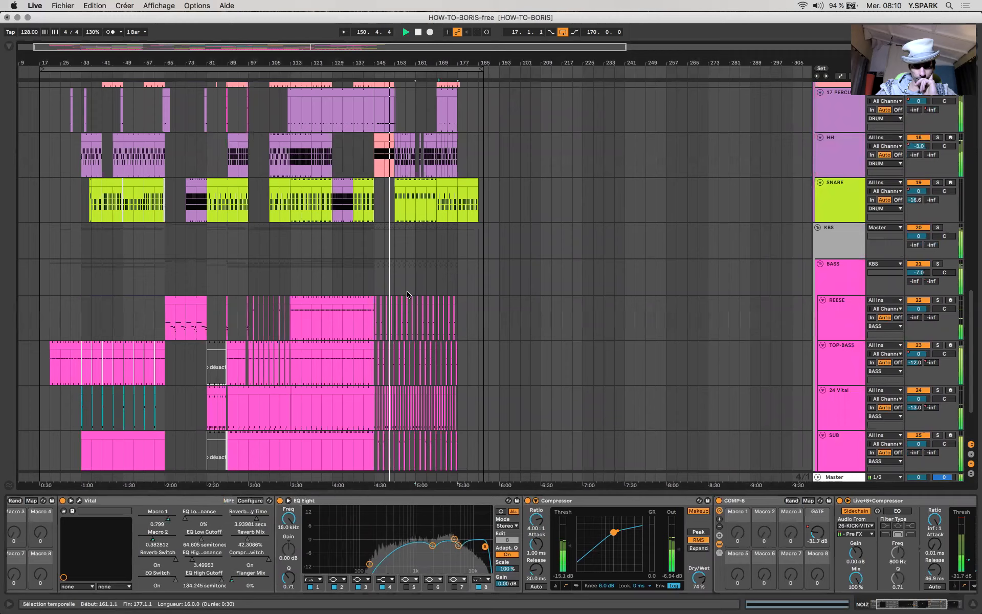
scroll(407, 303, "down", 4)
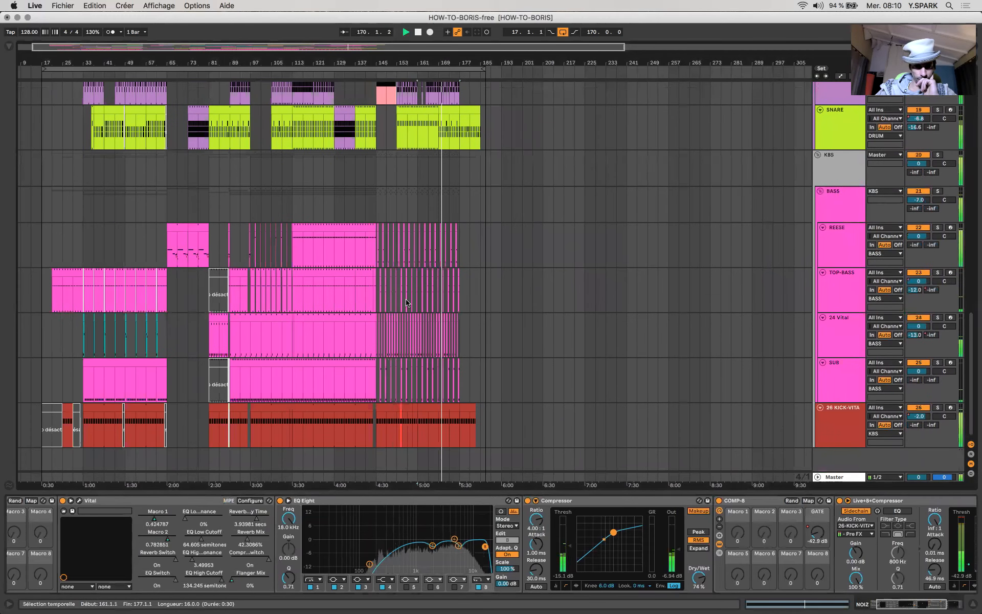
scroll(435, 328, "up", 12)
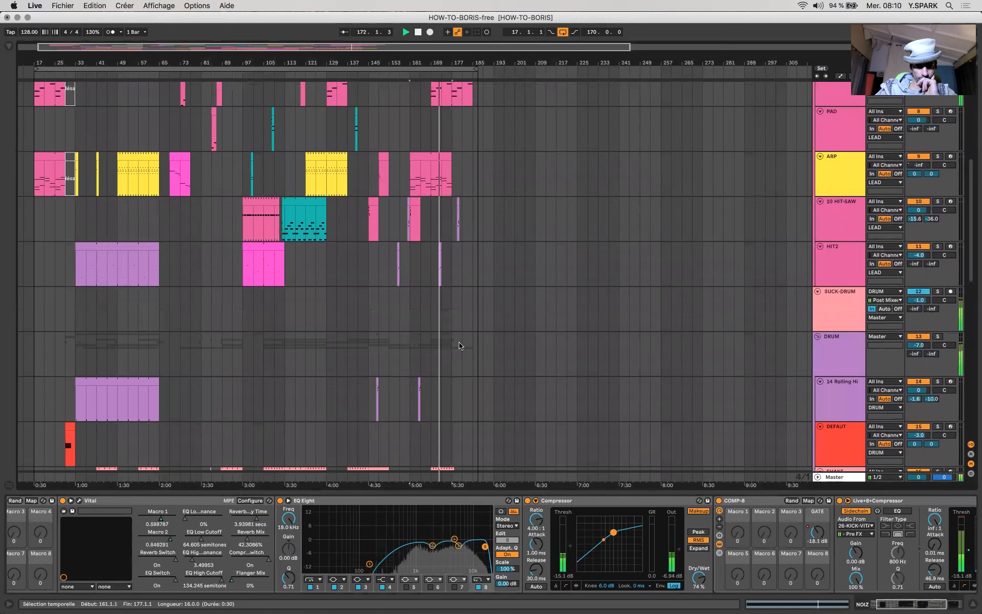
scroll(414, 169, "up", 10)
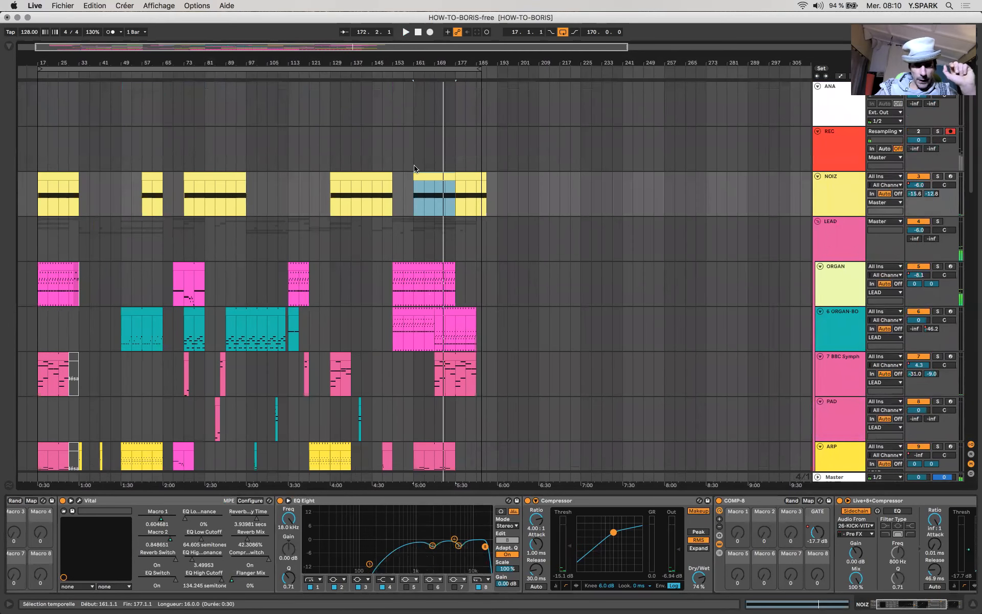
scroll(415, 169, "down", 15)
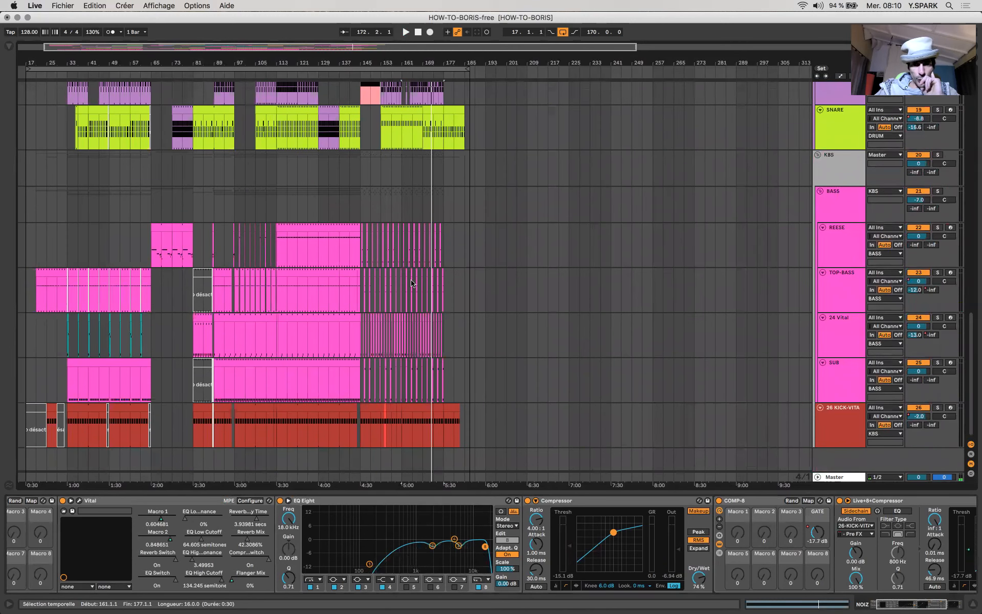
key("minus")
scroll(244, 317, "up", 4)
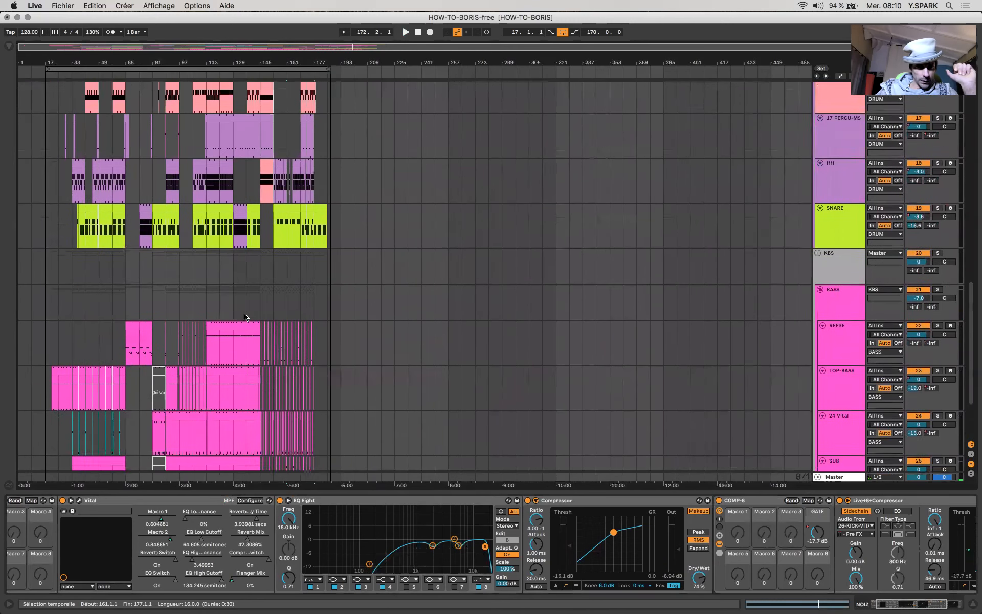
scroll(245, 317, "up", 2)
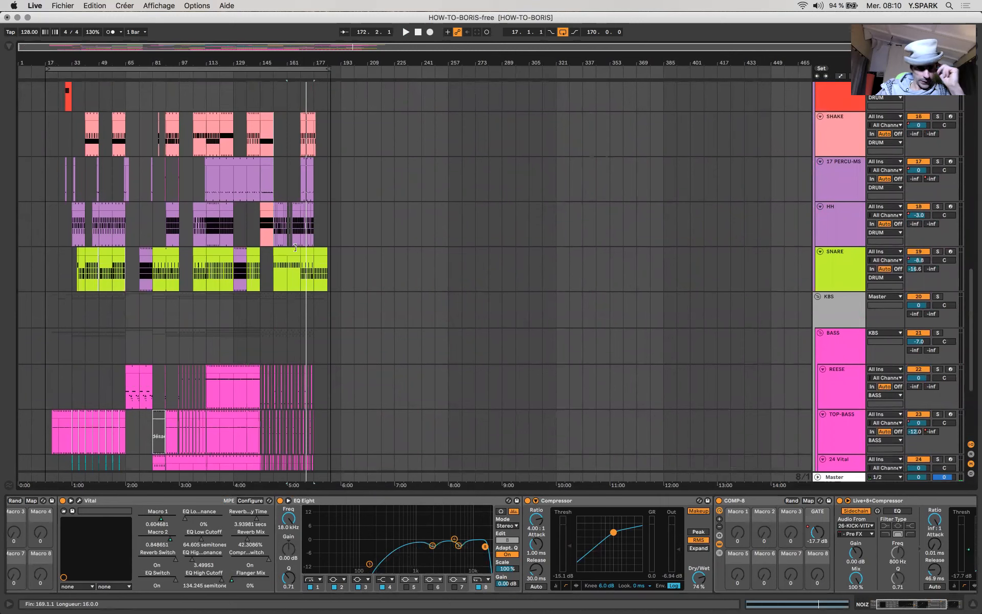
scroll(296, 250, "up", 10)
scroll(296, 250, "up", 5)
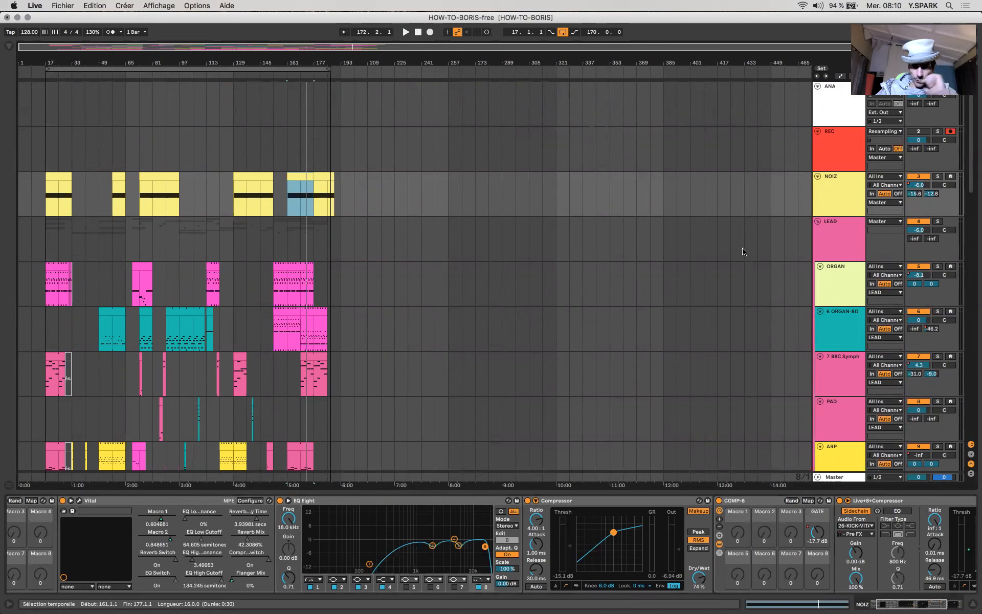
Select the NOIZ track, fold the LEAD group's tracks and show the group's EQ Eight.
left_click(841, 205)
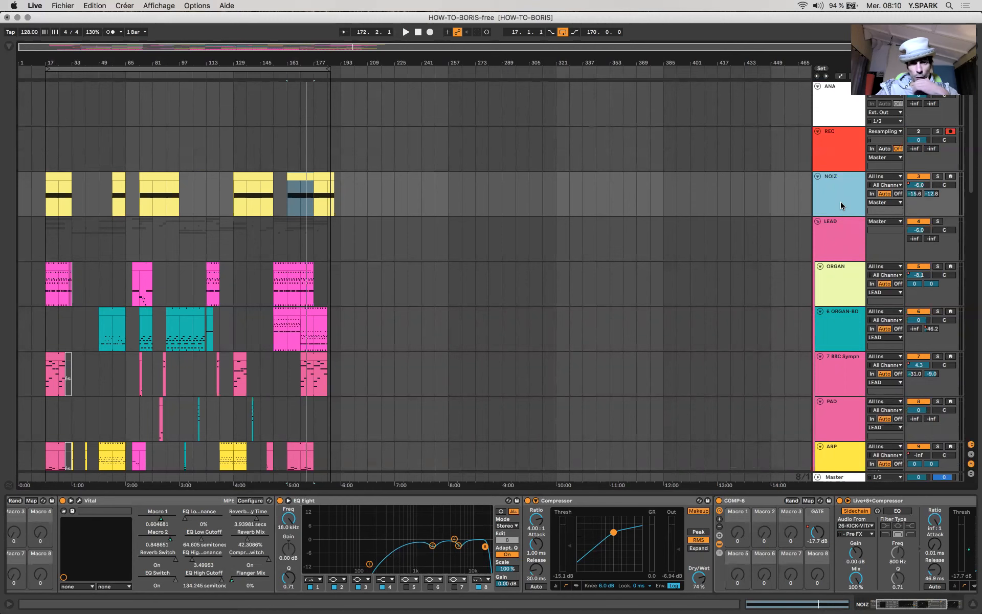
scroll(529, 246, "down", 2)
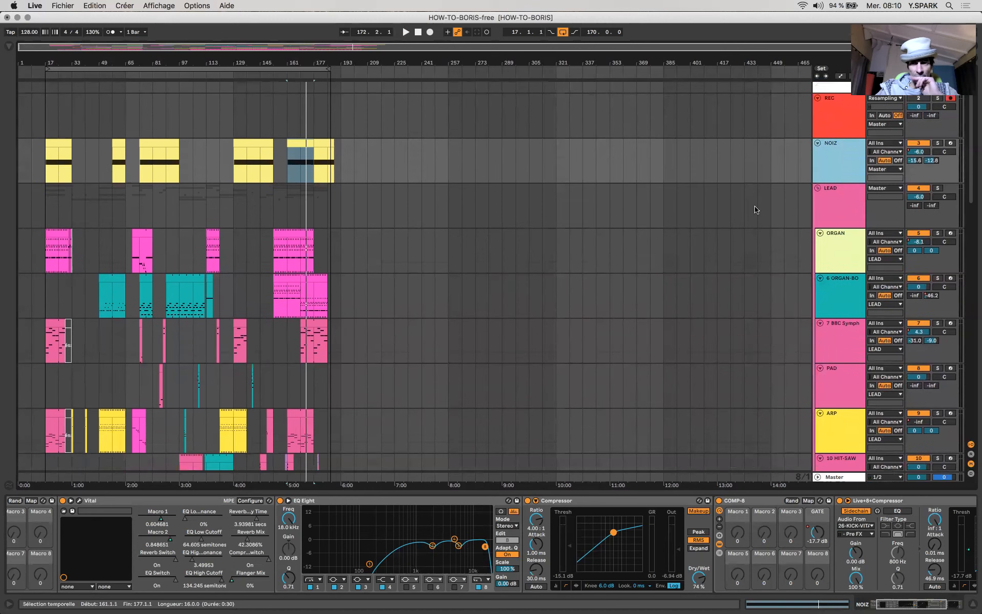
left_click(818, 188)
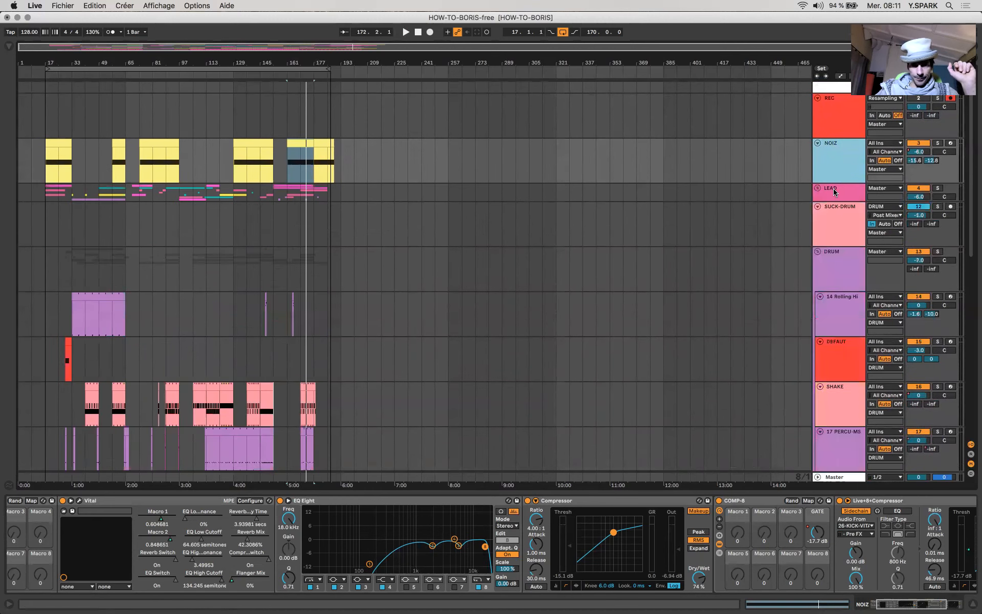
left_click(833, 191)
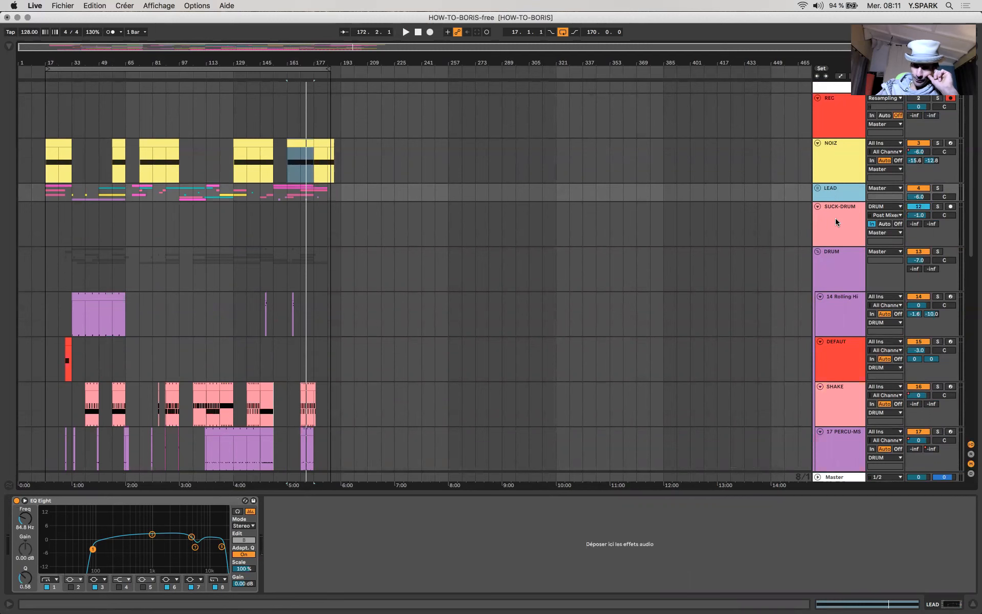
Show the DRUM group's Drum Buss, EQ Eight and Glue Compressor, and the SHAKE track's Drum Rack at bar 177.
left_click(837, 255)
scroll(536, 291, "down", 4)
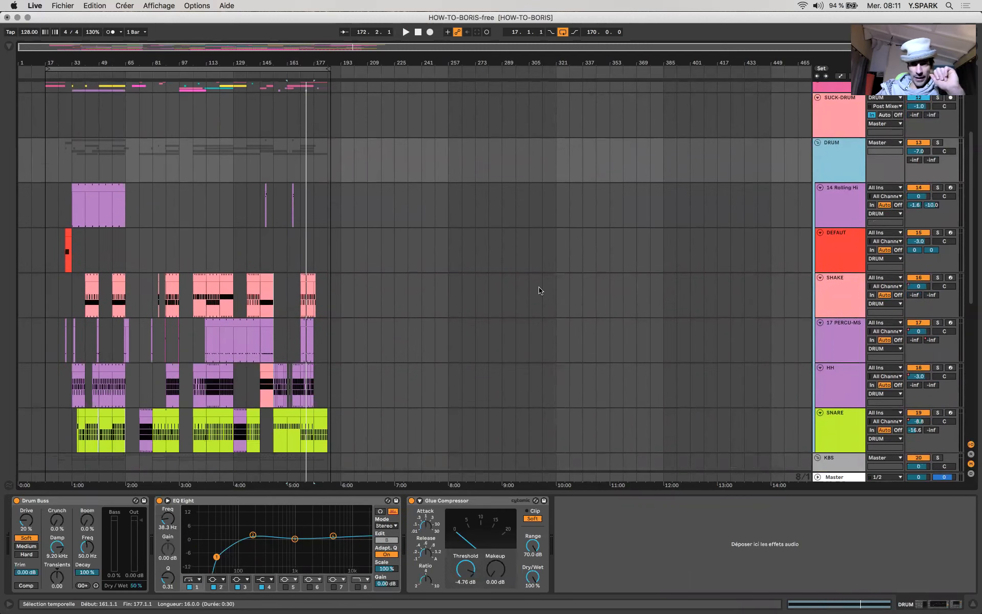
left_click(307, 273)
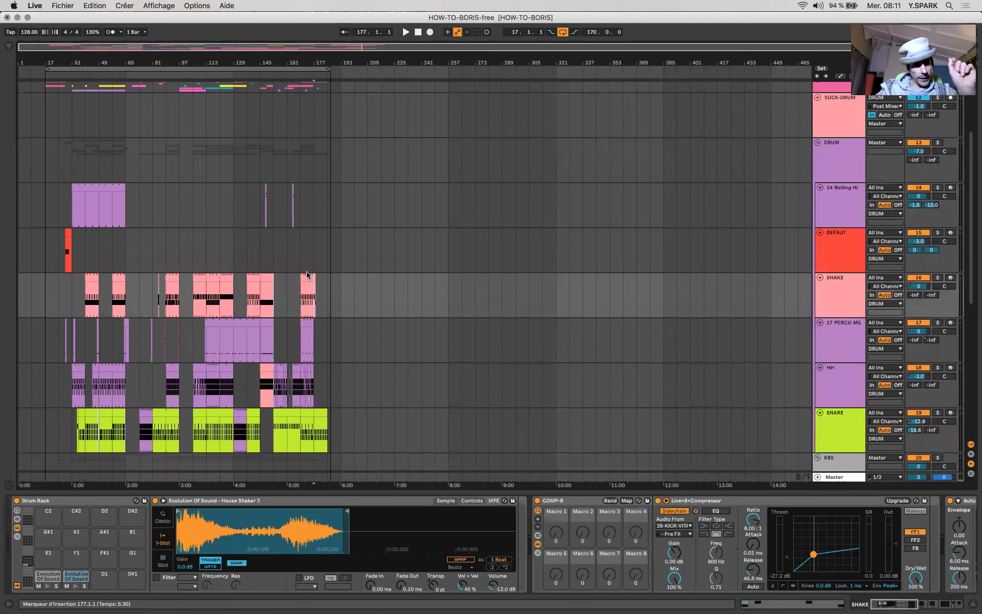
scroll(421, 288, "down", 2)
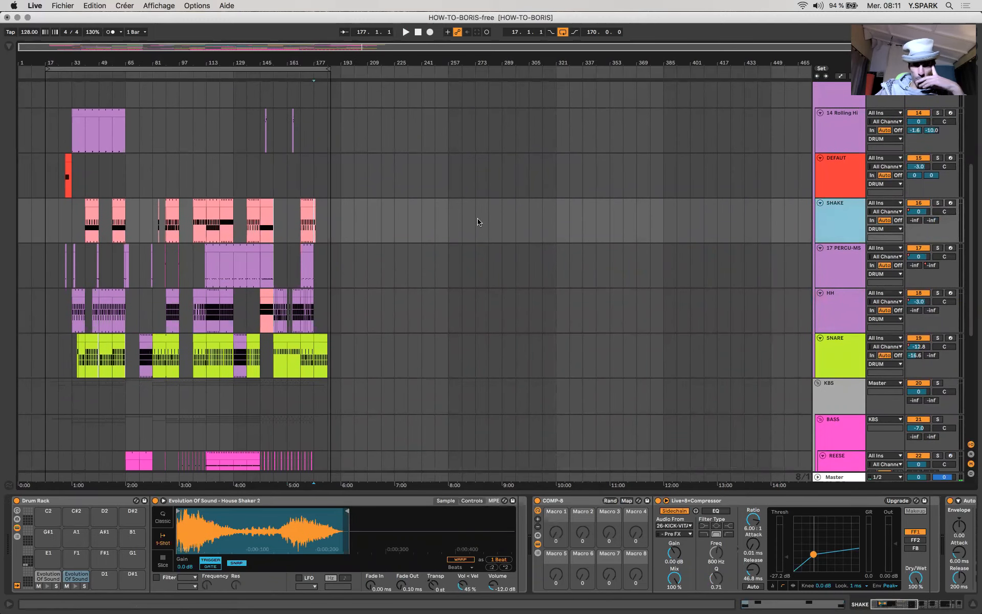
Preview the disco percussion pads of the 17 PERCU-MS track and the C pad of the HH track's Drum Rack at bar 173.
left_click(854, 275)
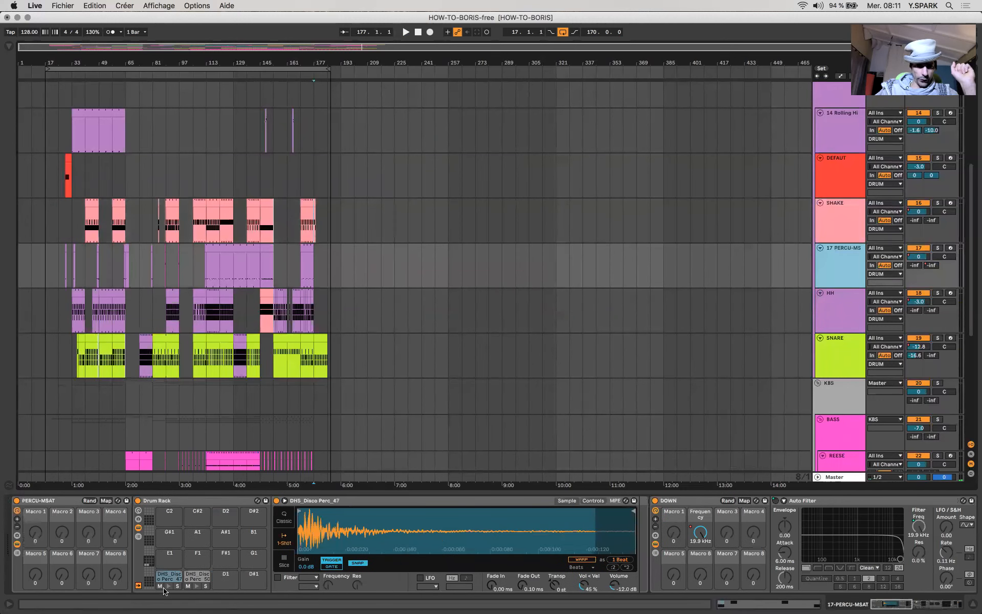
left_click(195, 587)
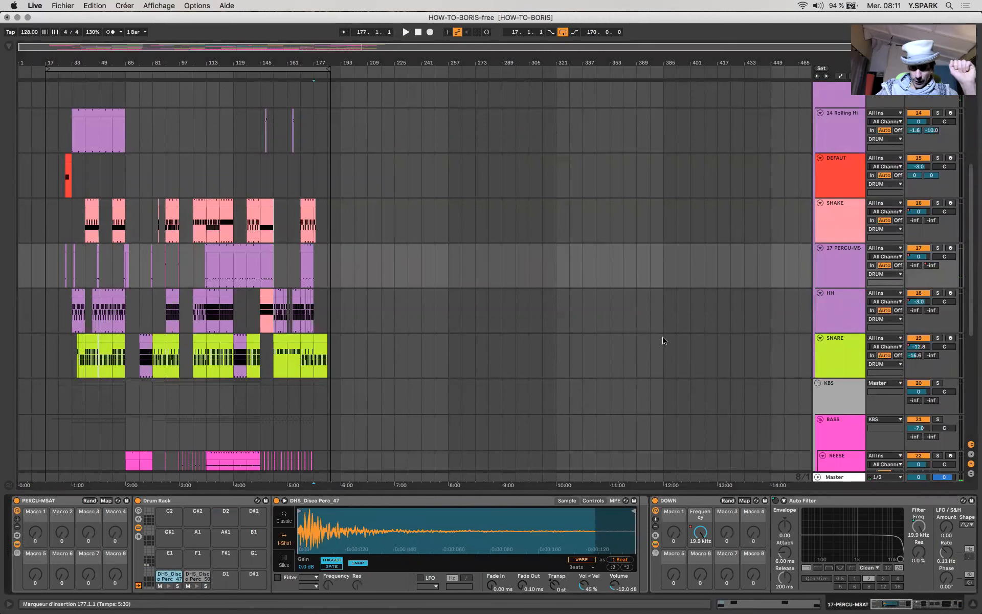
left_click(839, 304)
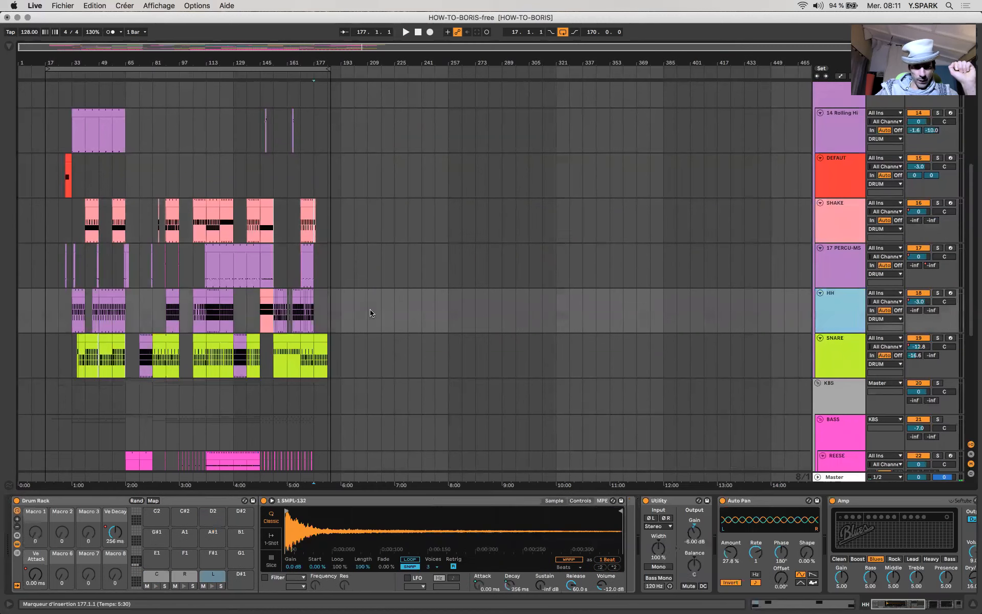
left_click(307, 308)
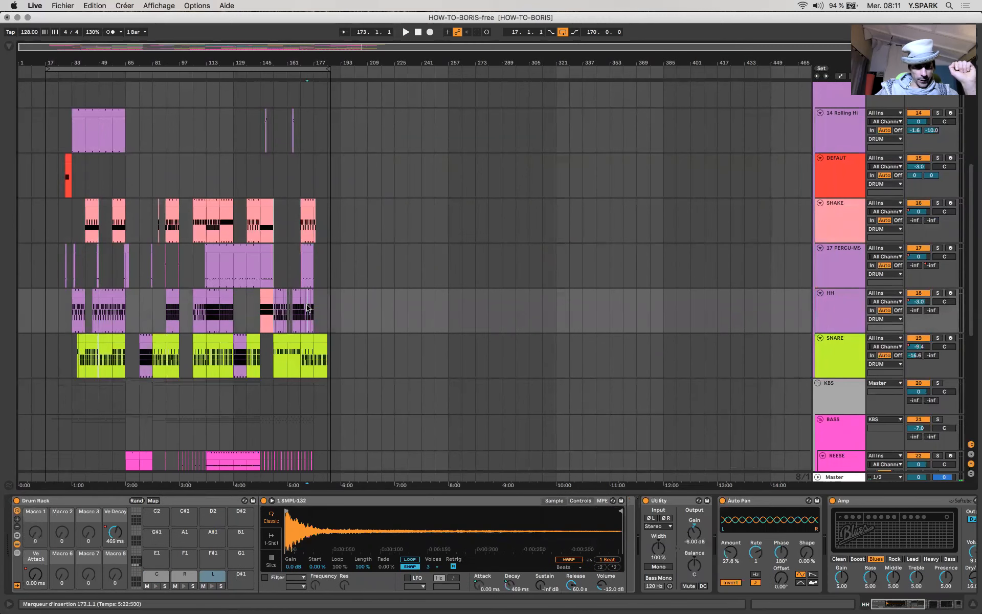
left_click(156, 588)
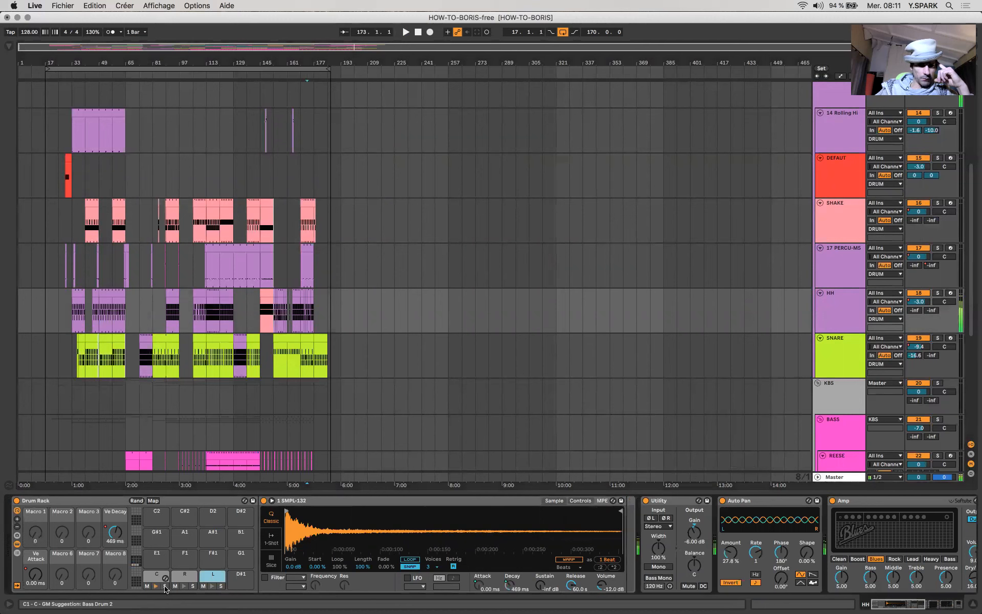
Preview the R and L pads of the HH track's Drum Rack.
left_click(182, 588)
left_click(211, 587)
left_click(211, 588)
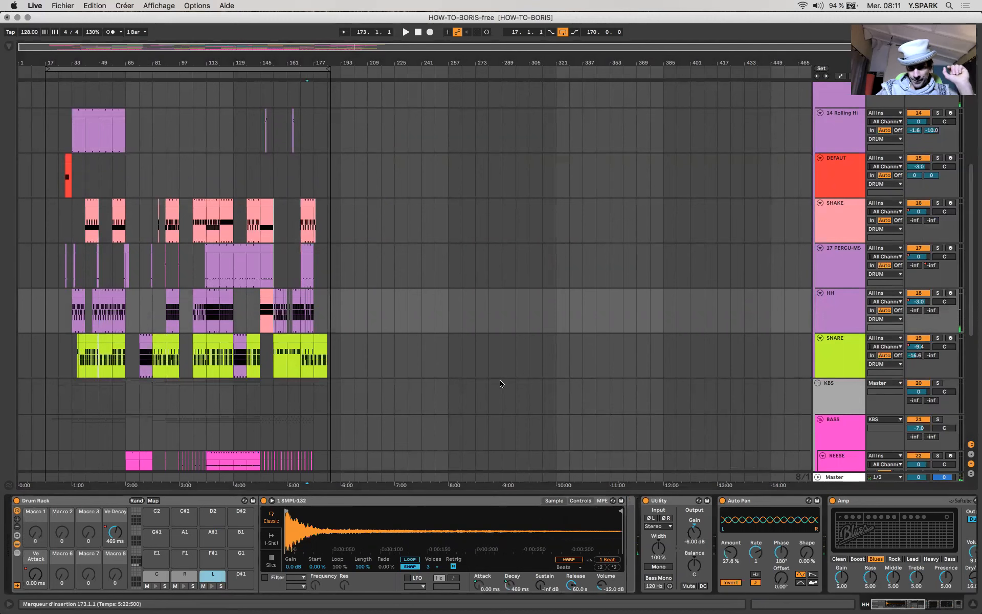
Select the SNARE track and preview the 707_sd1 and L pads of its Drum Rack.
scroll(502, 384, "down", 4)
left_click(835, 256)
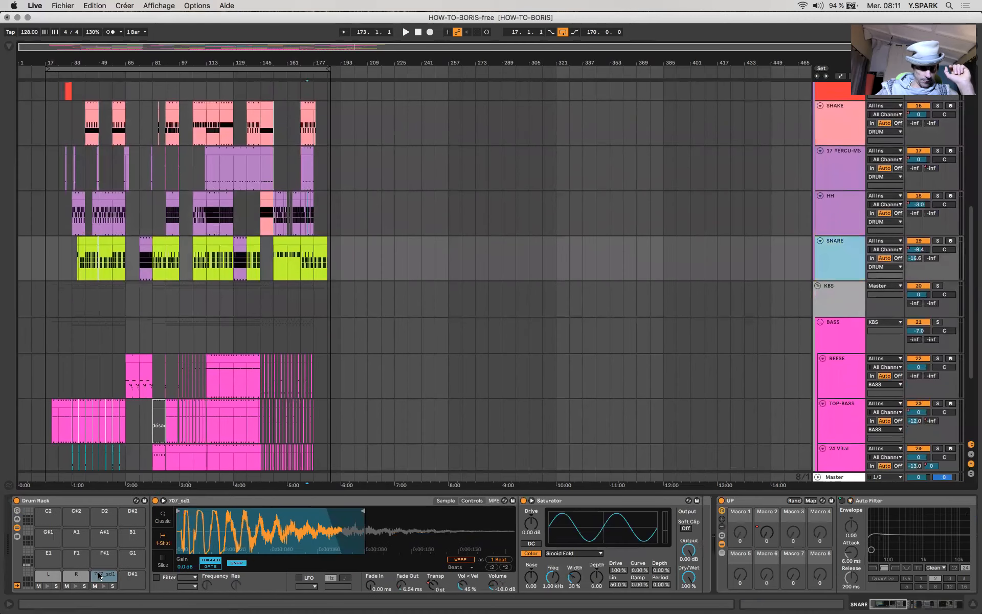
left_click(104, 586)
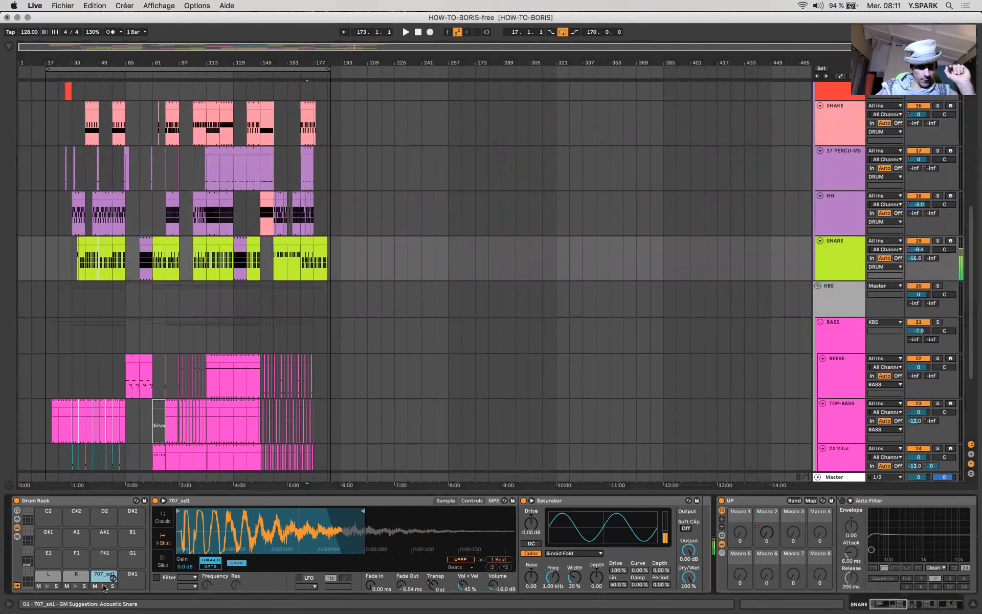
left_click(47, 586)
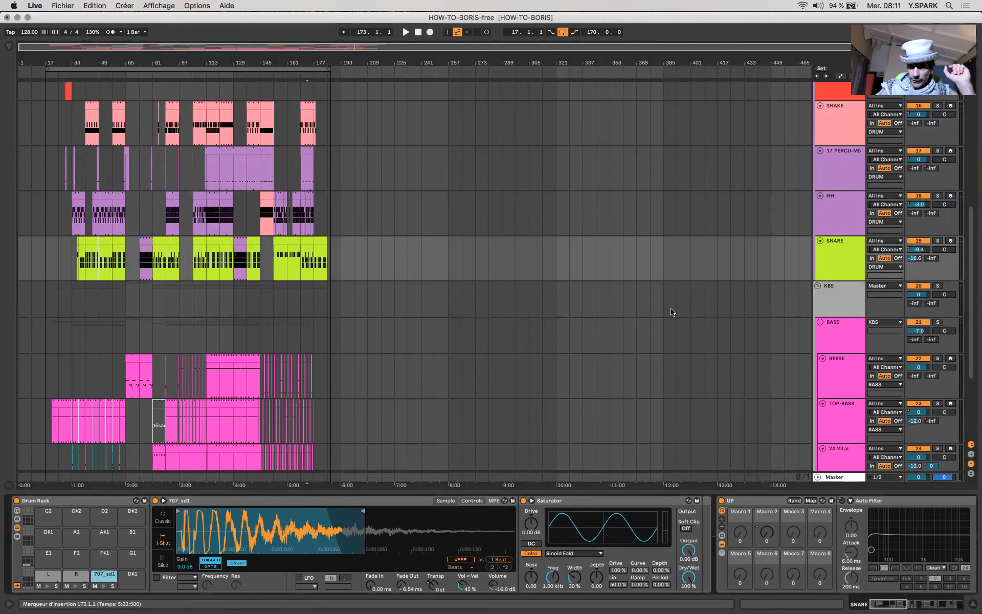
Show the KBS group's UP and DOWN filter racks, and the automation of Bass Roundup's on/off state on the BASS group.
left_click(850, 310)
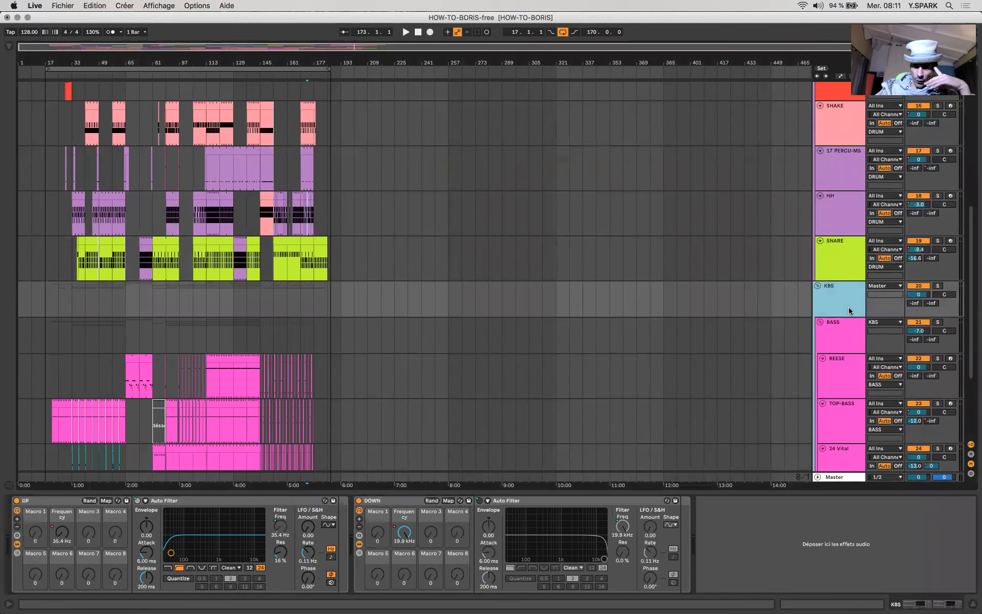
scroll(850, 311, "down", 3)
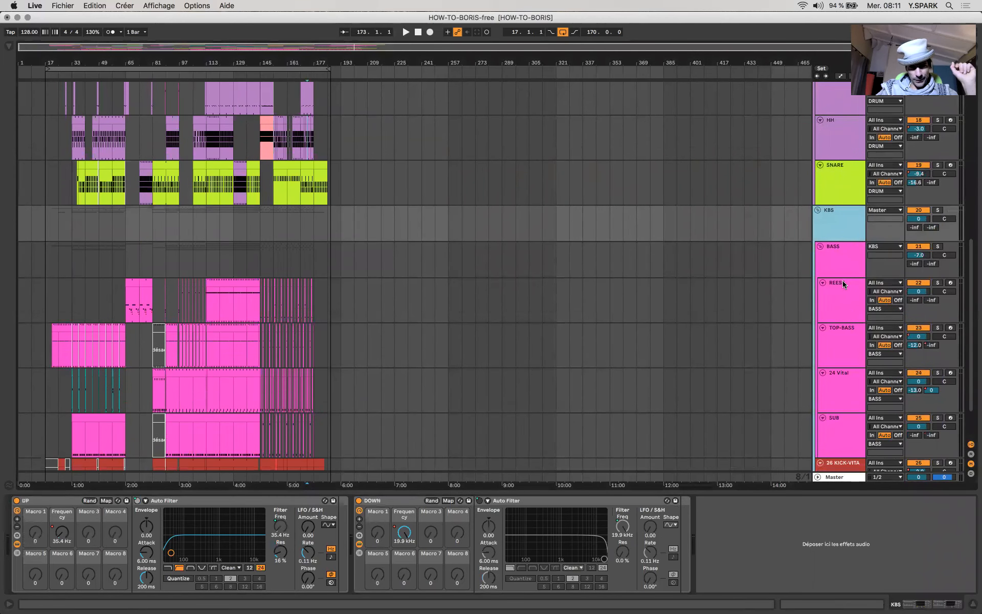
left_click(839, 255)
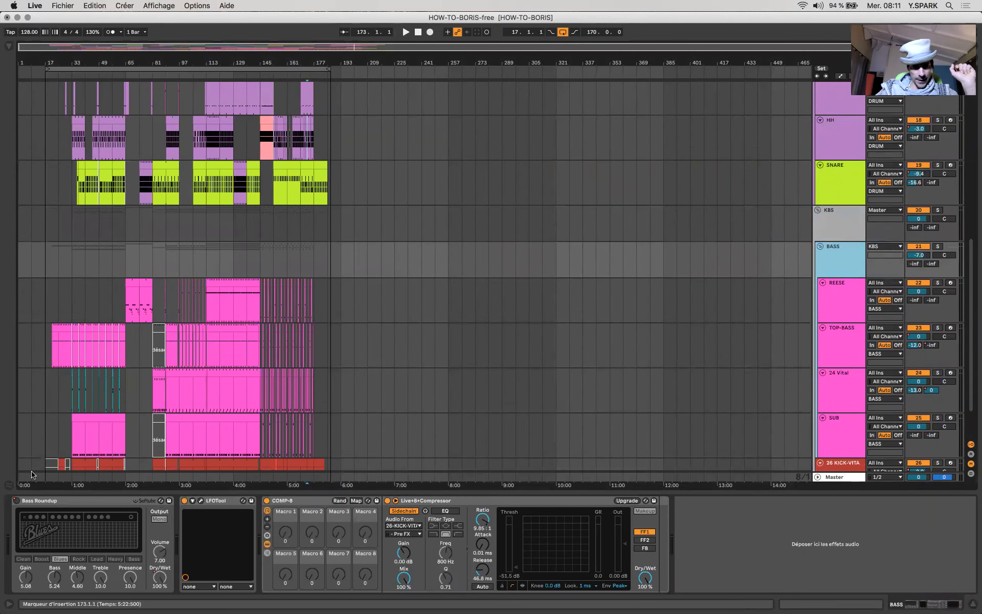
left_click(31, 505)
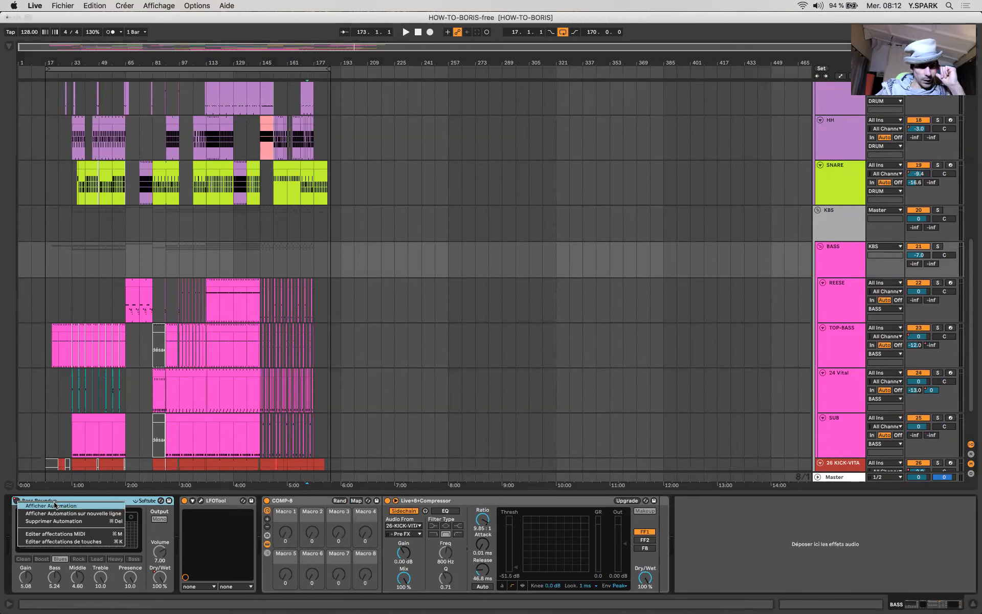
key("a")
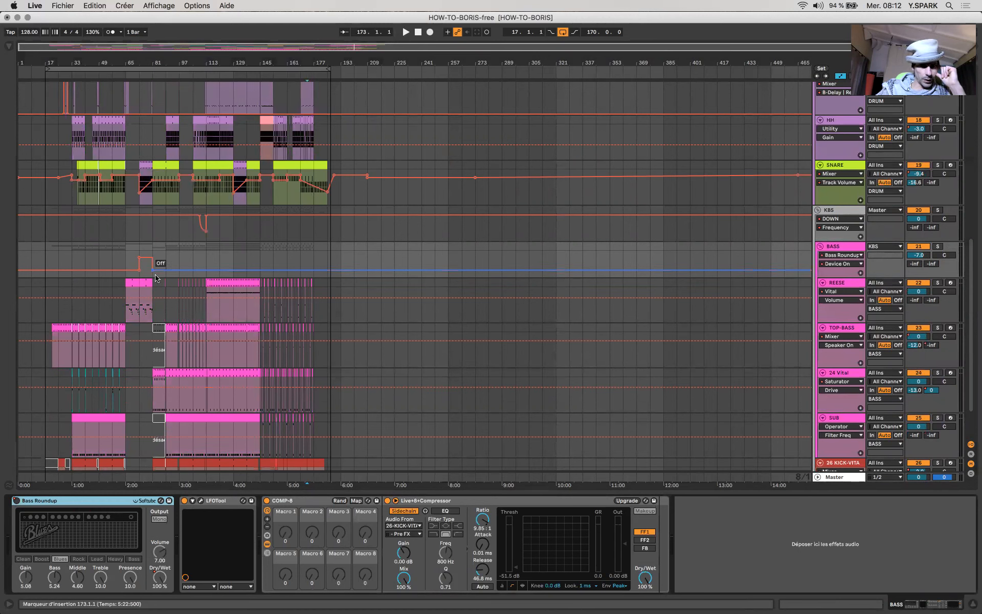
Inspect the BASS group's LFOTool curve and COMP-8 sidechain compressor, close the plugin window and hide the automation lanes.
left_click(214, 503)
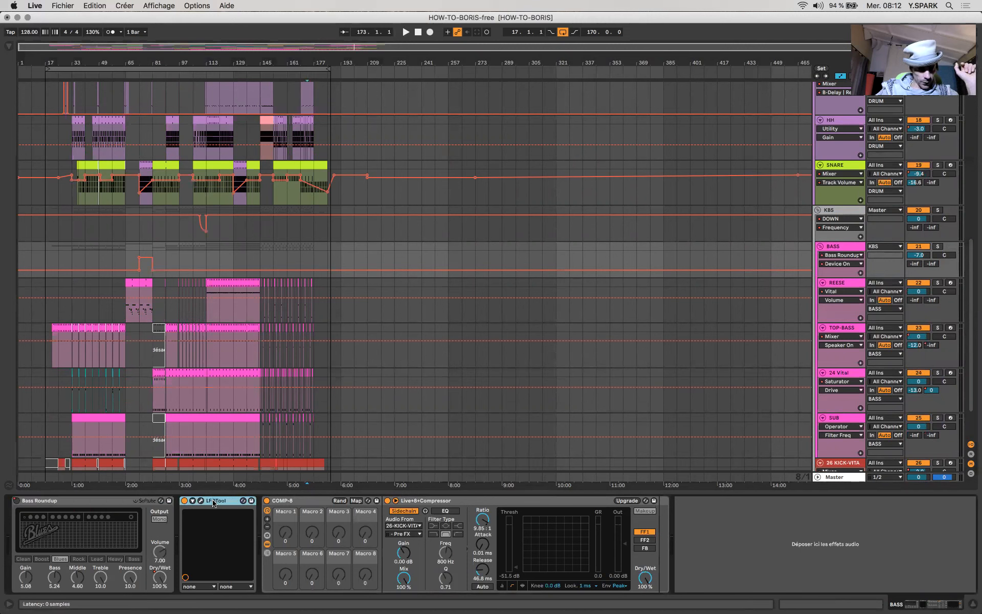
left_click(202, 501)
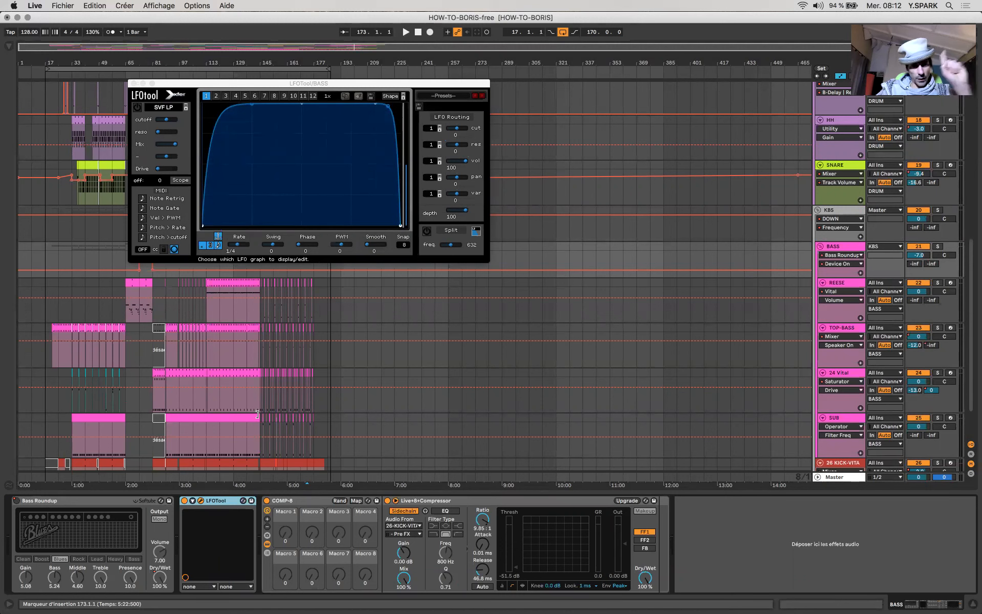
left_click(296, 505)
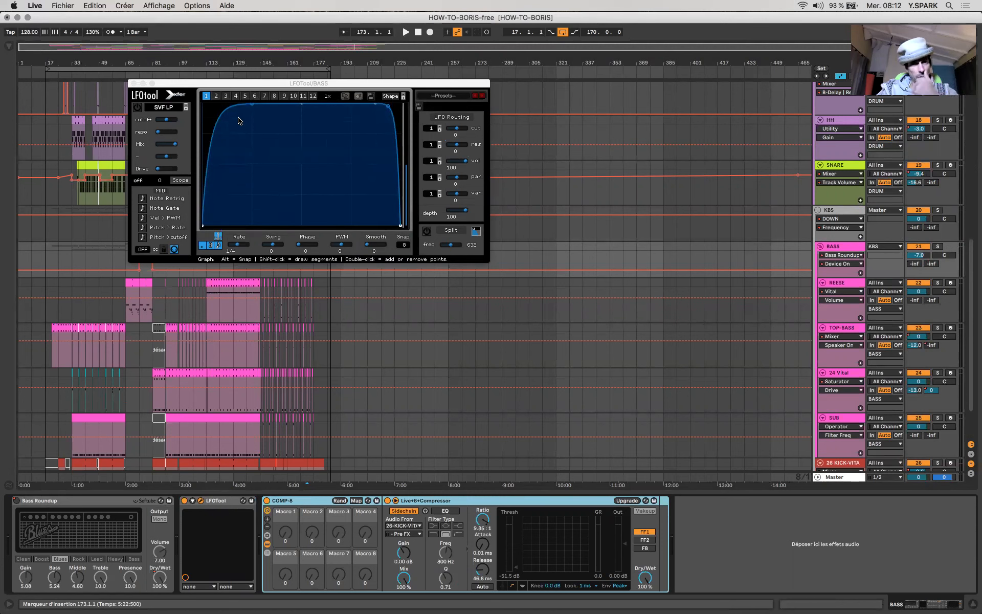
left_click(132, 83)
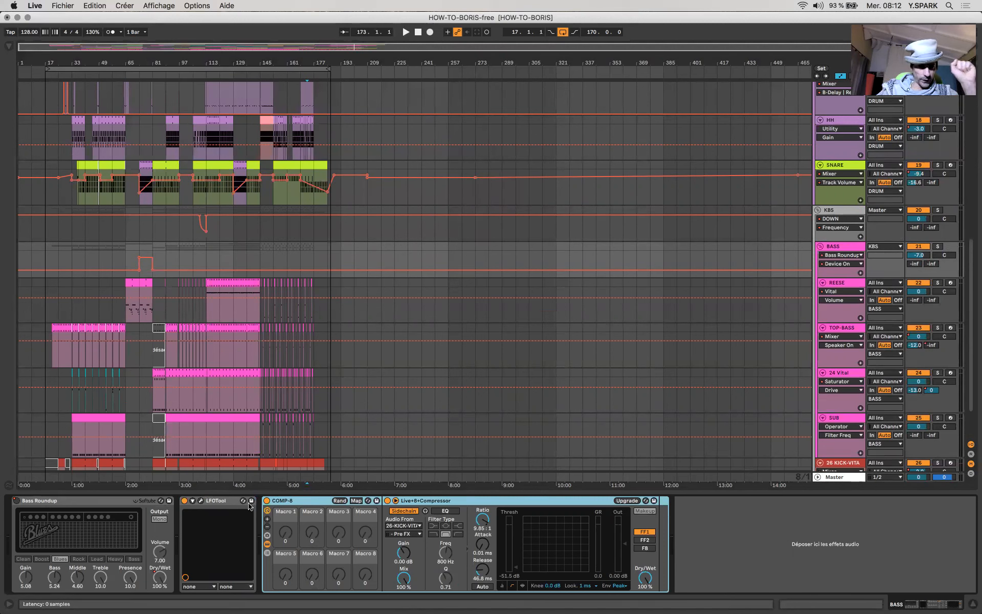
left_click(858, 248)
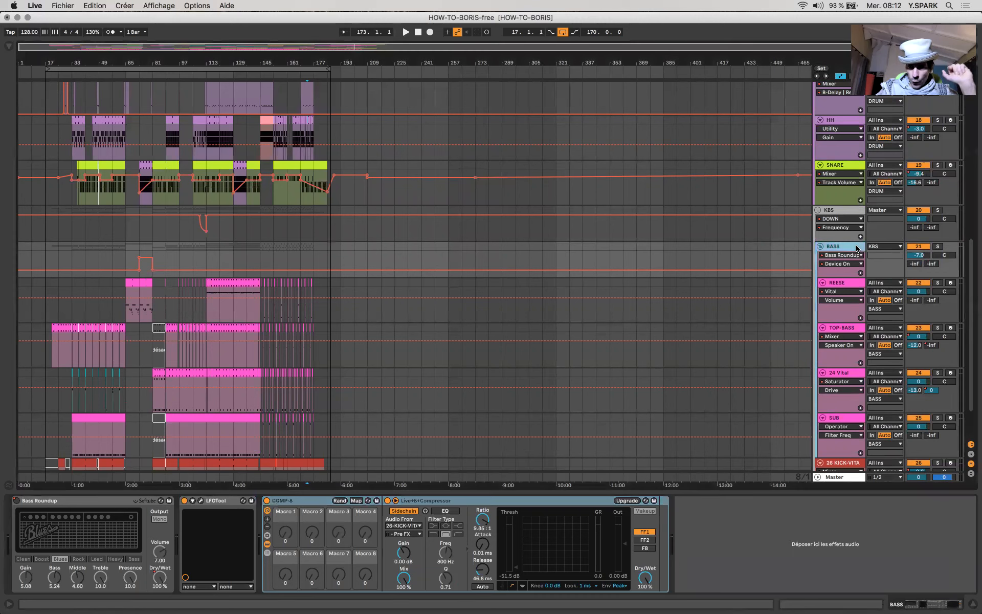
key("a")
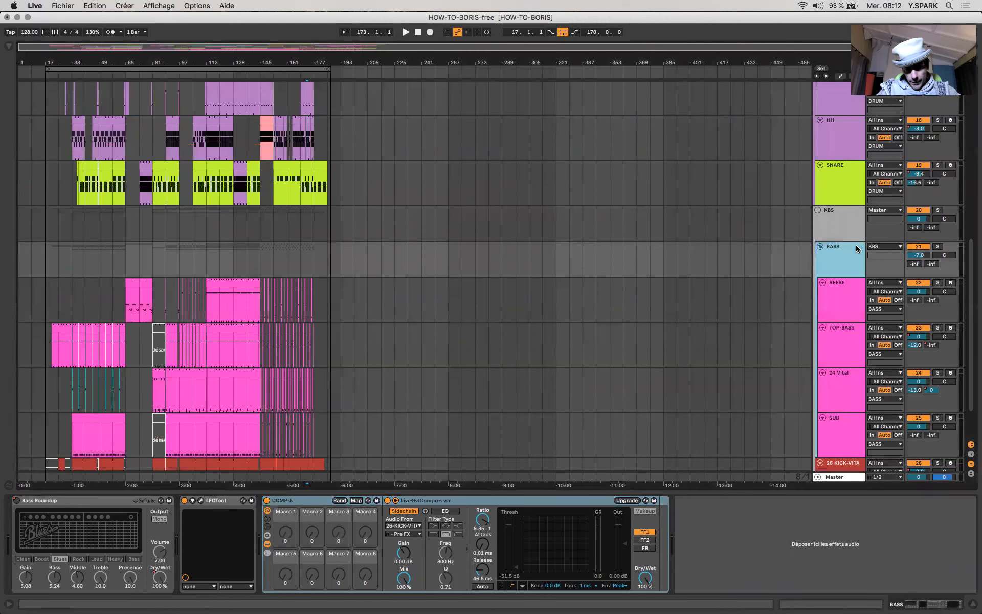
Show the device chains of the REESE and 26 KICK-VITA tracks.
left_click(844, 297)
scroll(516, 310, "down", 2)
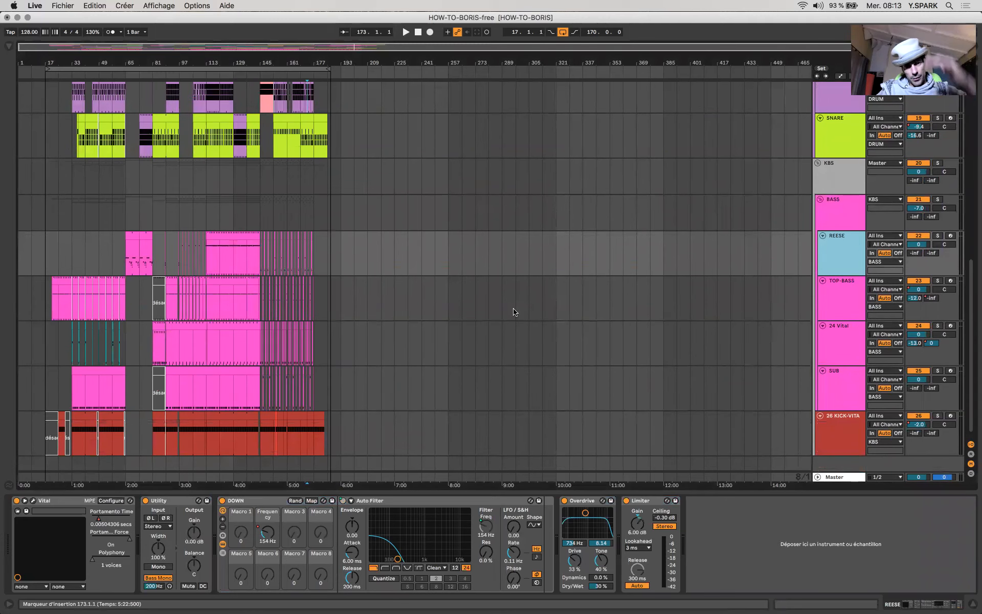
scroll(399, 191, "up", 10)
scroll(399, 191, "down", 10)
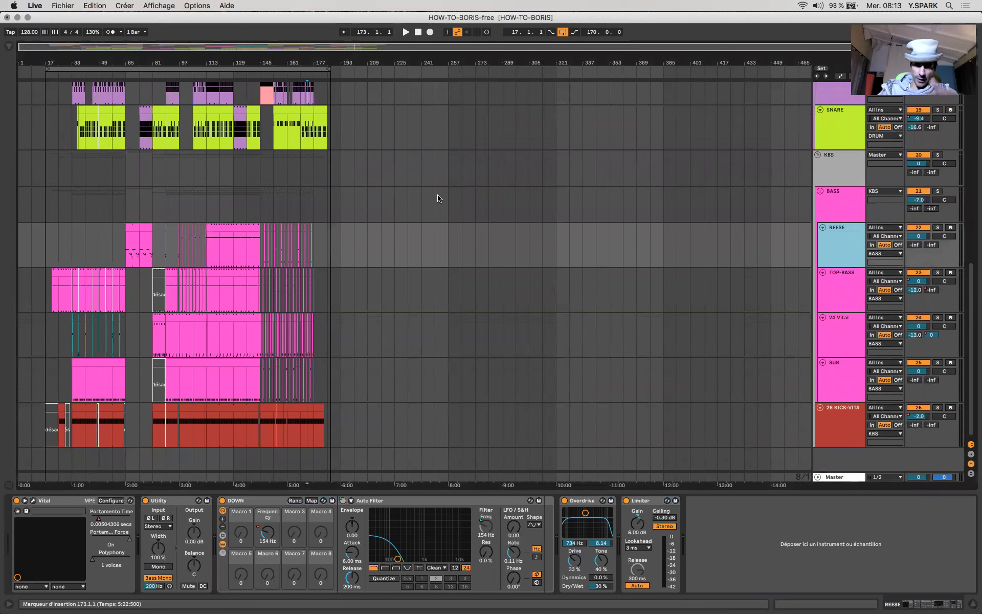
left_click(854, 416)
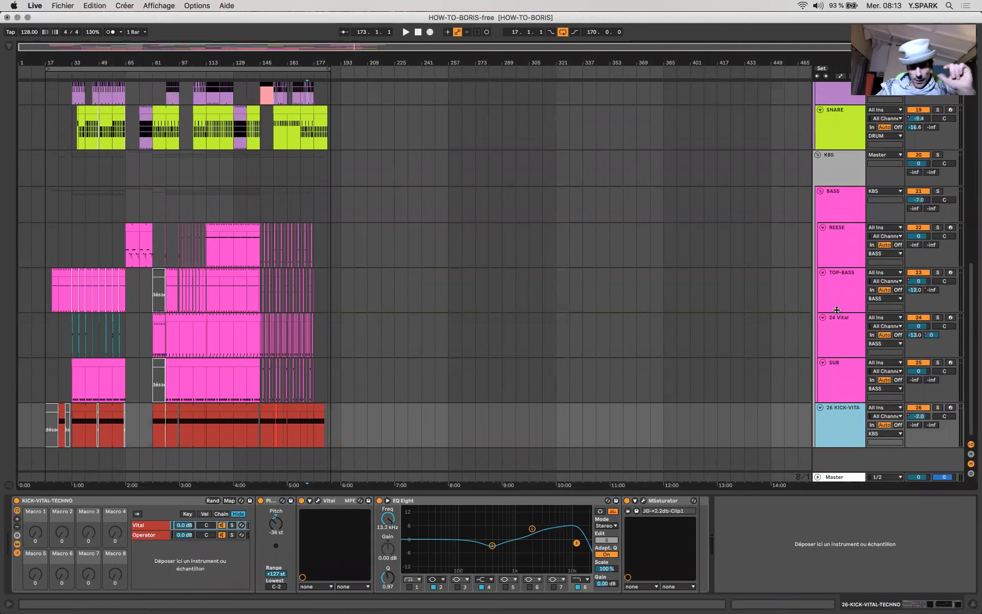
Open the REESE track's Vital synth, inspect its oscillators and effects page, and close it.
left_click(842, 254)
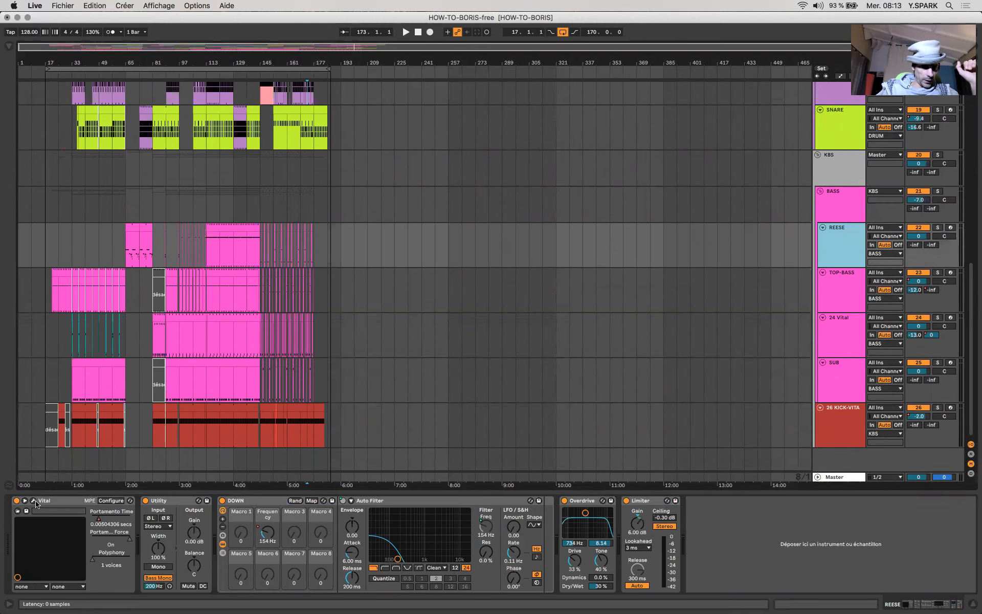
left_click(33, 501)
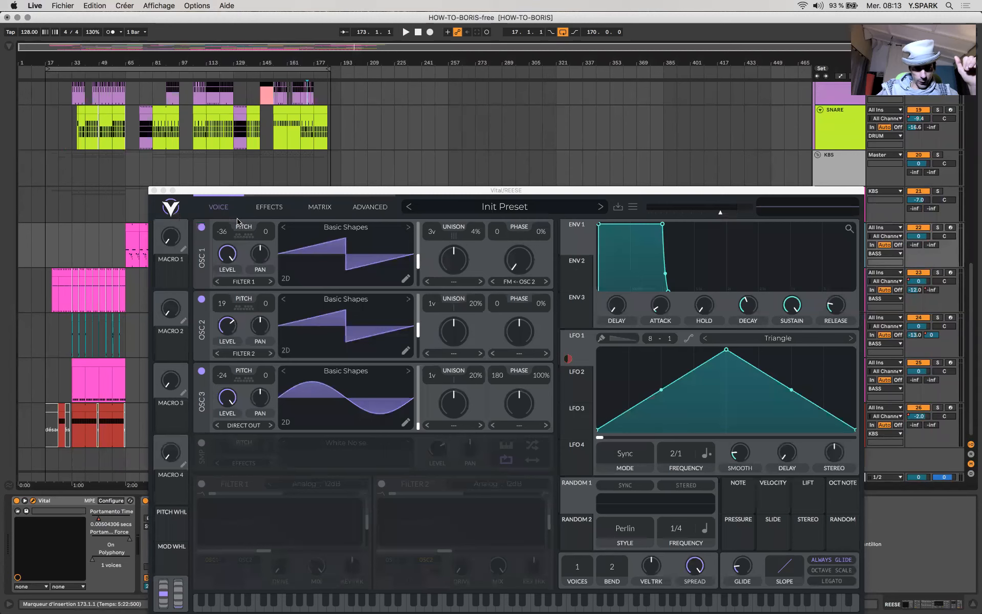
left_click(270, 213)
left_click(270, 212)
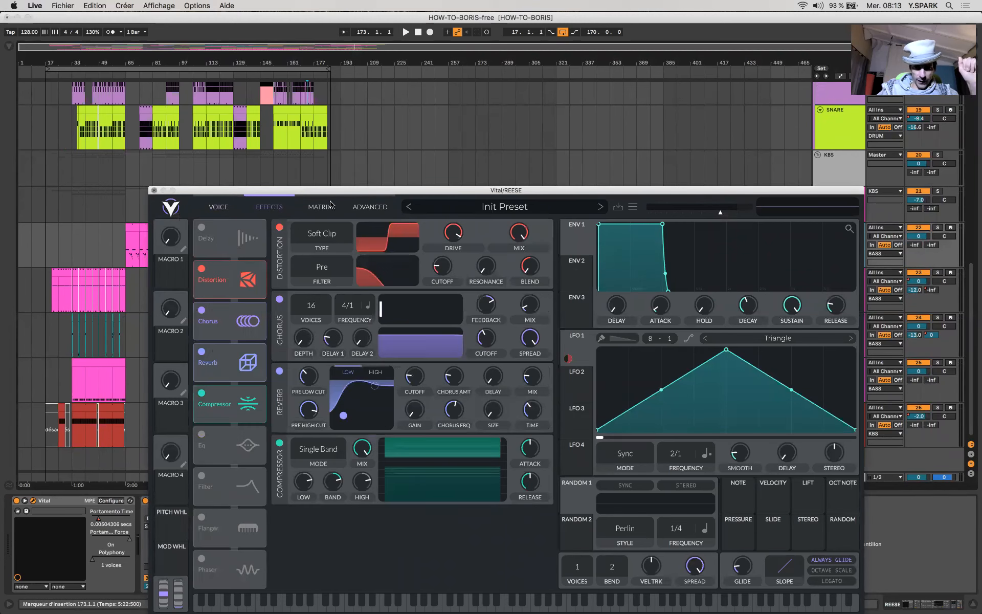
left_click(154, 191)
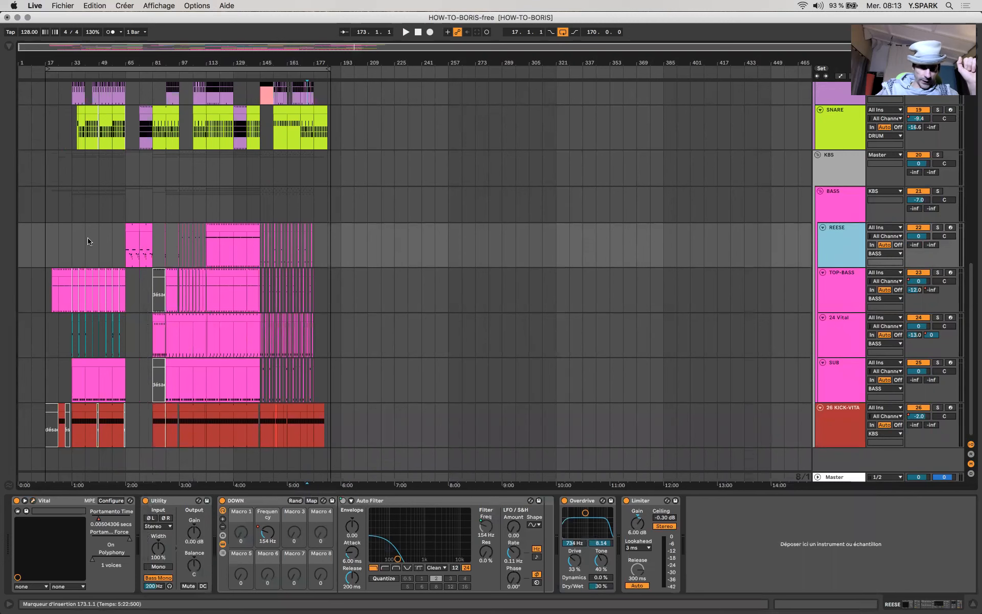
Mark the REESE clip at bar 65 and bars 73 to 185 of TOP-BASS, placing the insert marker at bar 113.
left_click(138, 253)
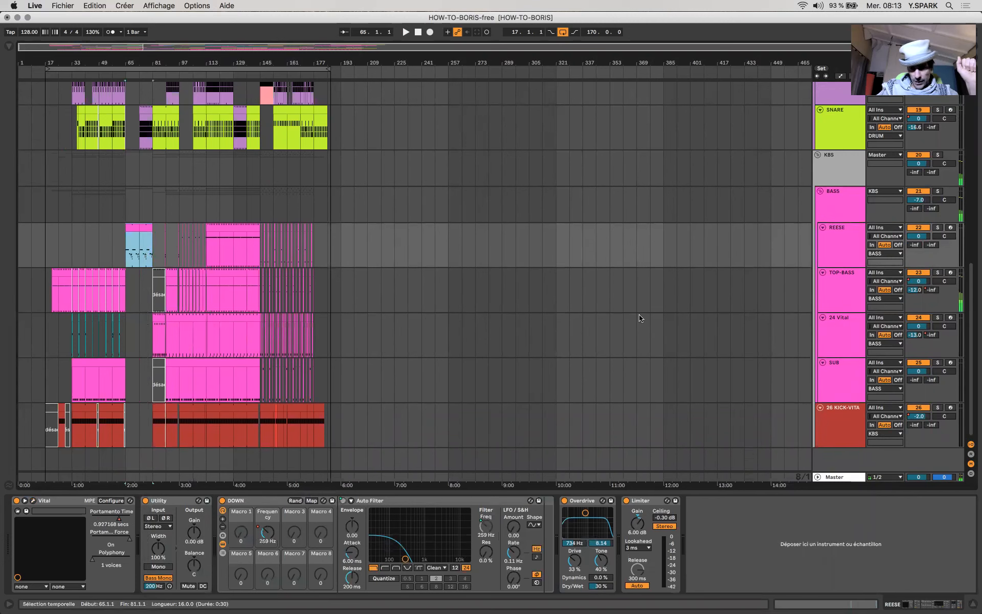
left_click(841, 292)
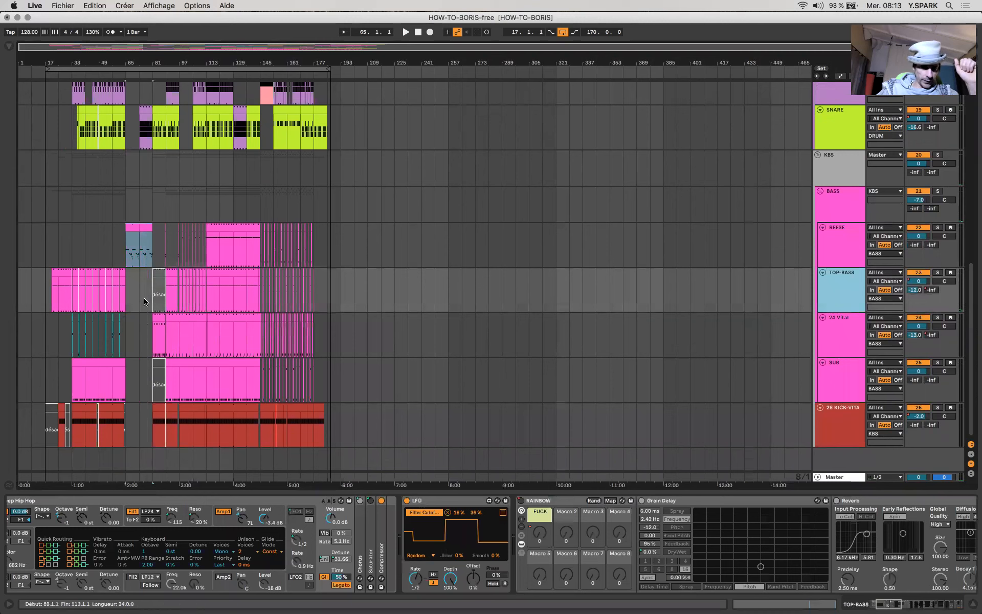
left_click_drag(146, 300, 333, 305)
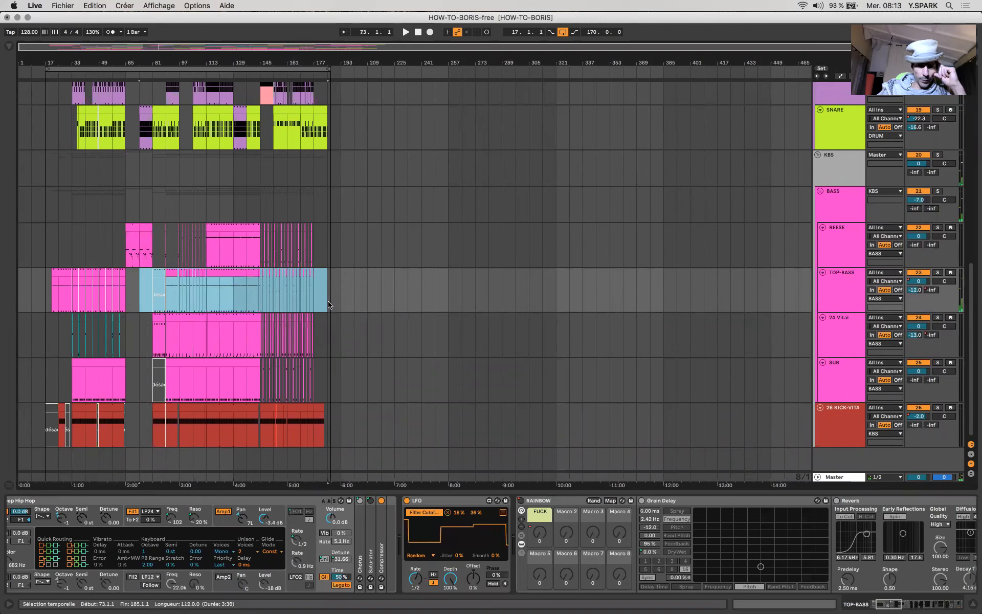
left_click(212, 290)
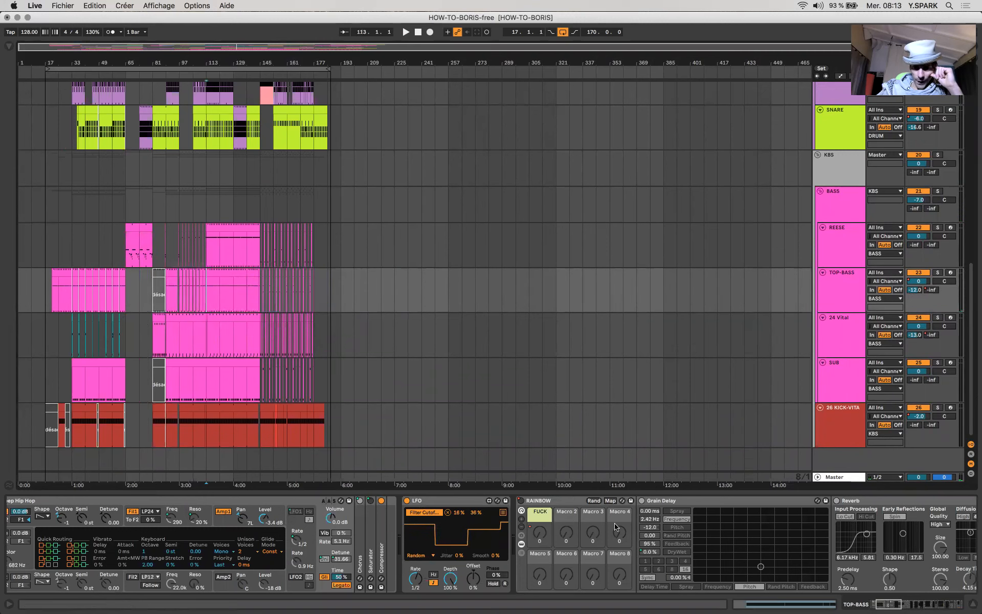
Go through the TOP-BASS track's effects to its EQ Eight and set the Utility's Bass Mono frequency to 211 Hz.
scroll(616, 527, "right", 10)
scroll(617, 527, "right", 15)
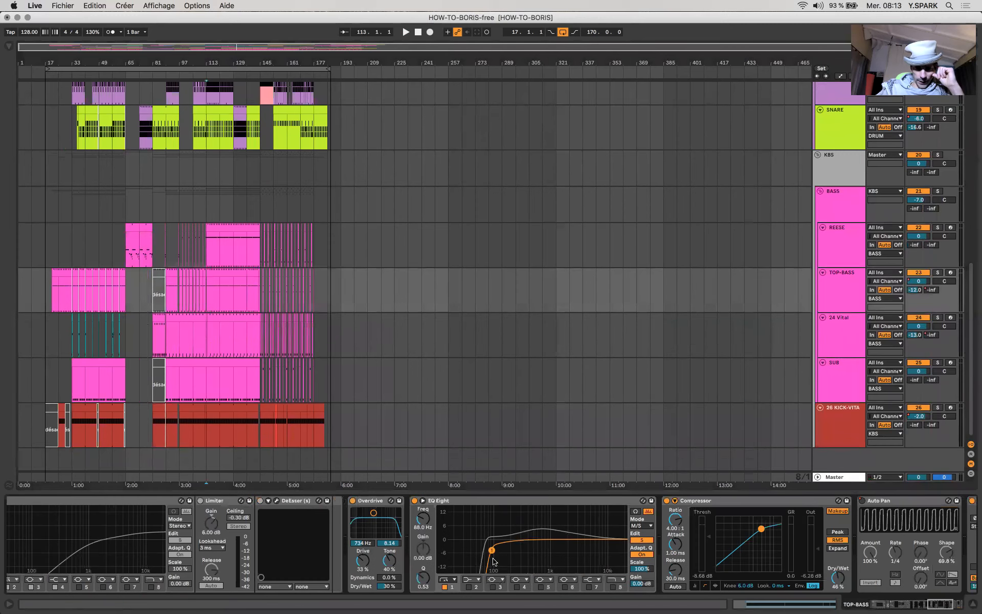
scroll(628, 540, "right", 1)
scroll(628, 541, "right", 8)
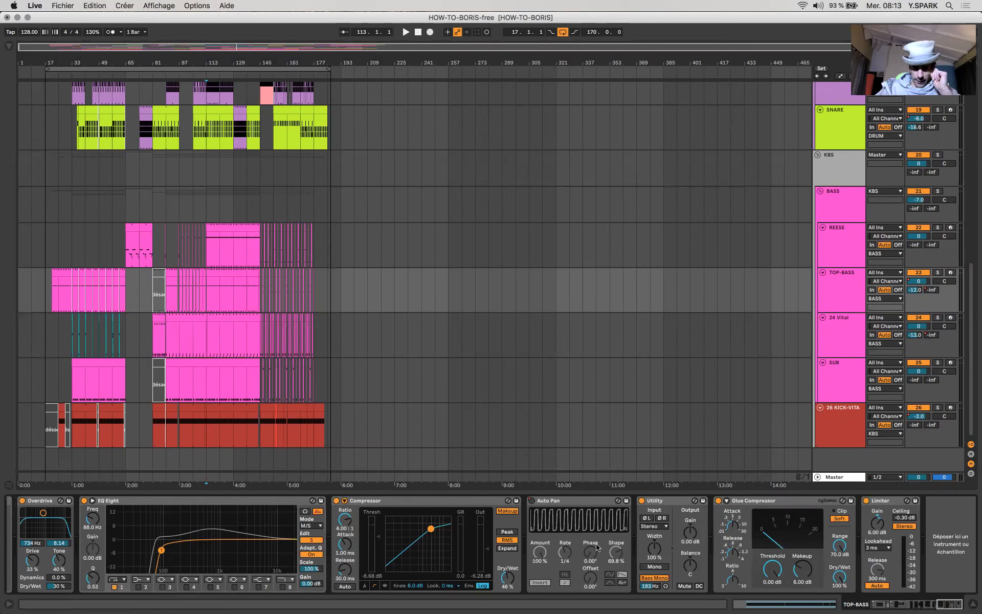
left_click(225, 504)
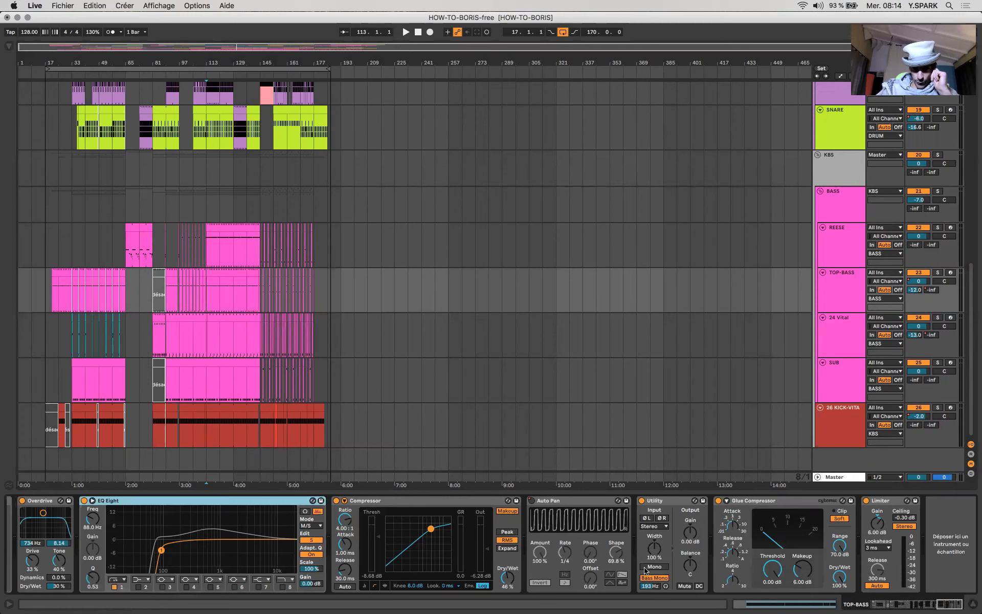
left_click(650, 587)
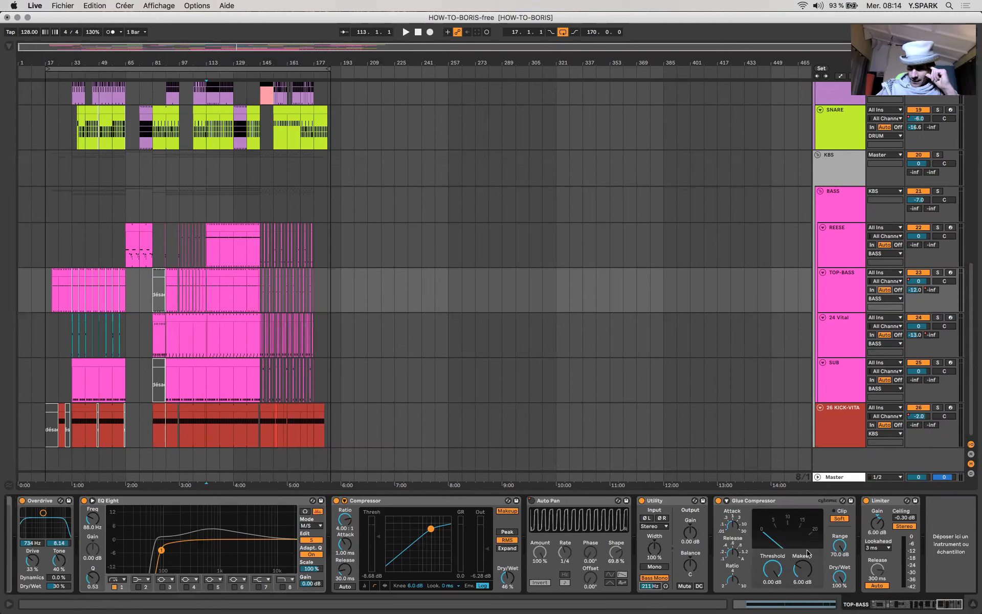
Show the Deep Hop Bass rack at the start of the TOP-BASS chain and select the 17 PERCU-MS track.
scroll(765, 513, "left", 10)
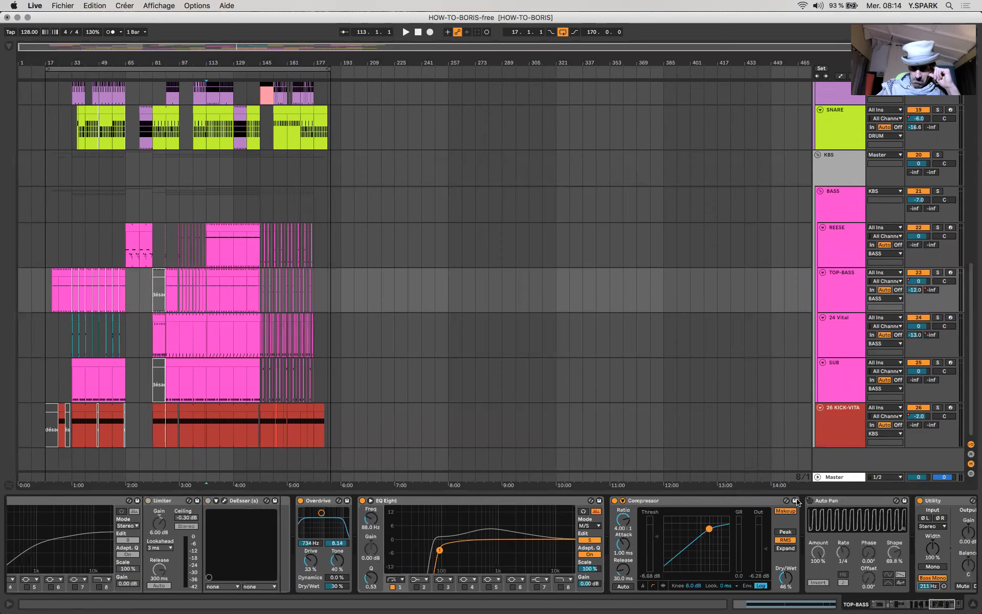
scroll(709, 531, "left", 15)
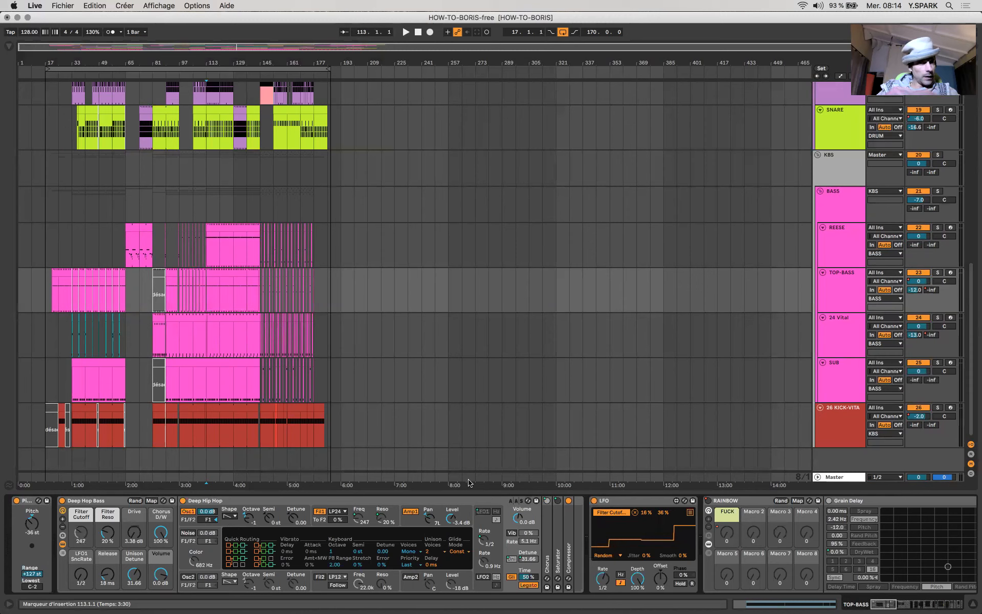
scroll(844, 311, "up", 5)
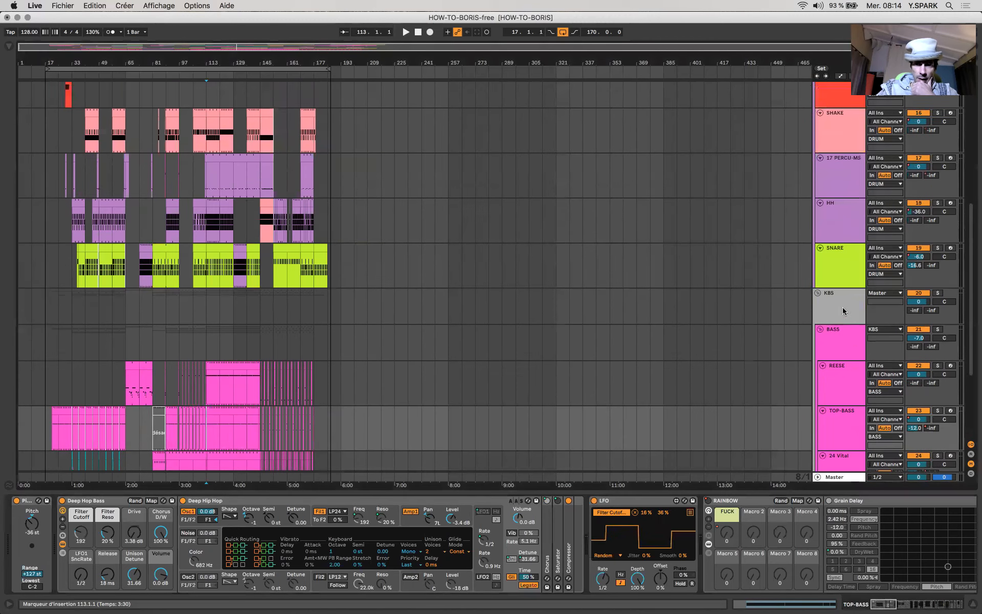
left_click(845, 277)
scroll(844, 276, "up", 3)
left_click(844, 264)
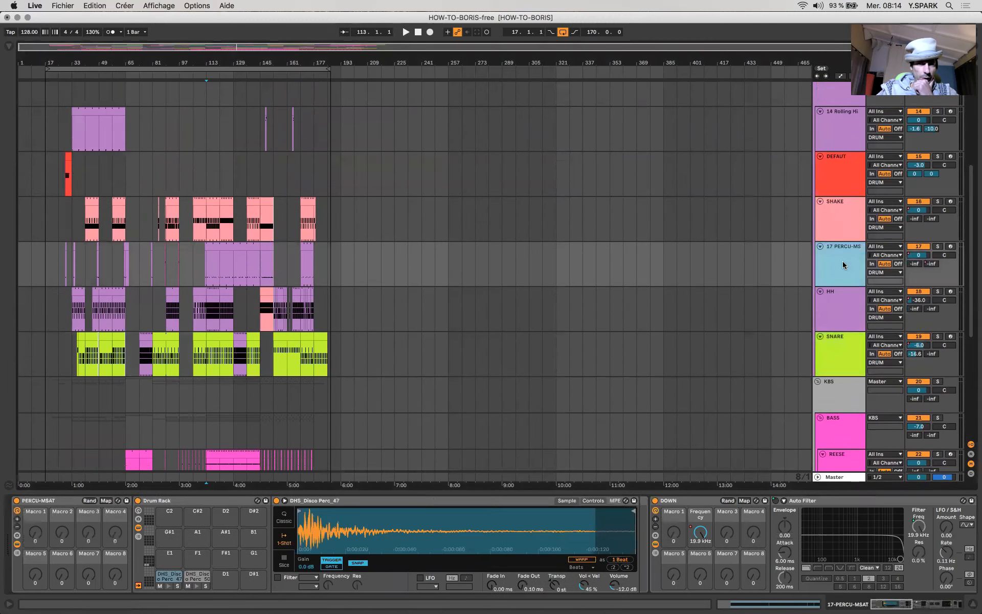
scroll(844, 265, "up", 5)
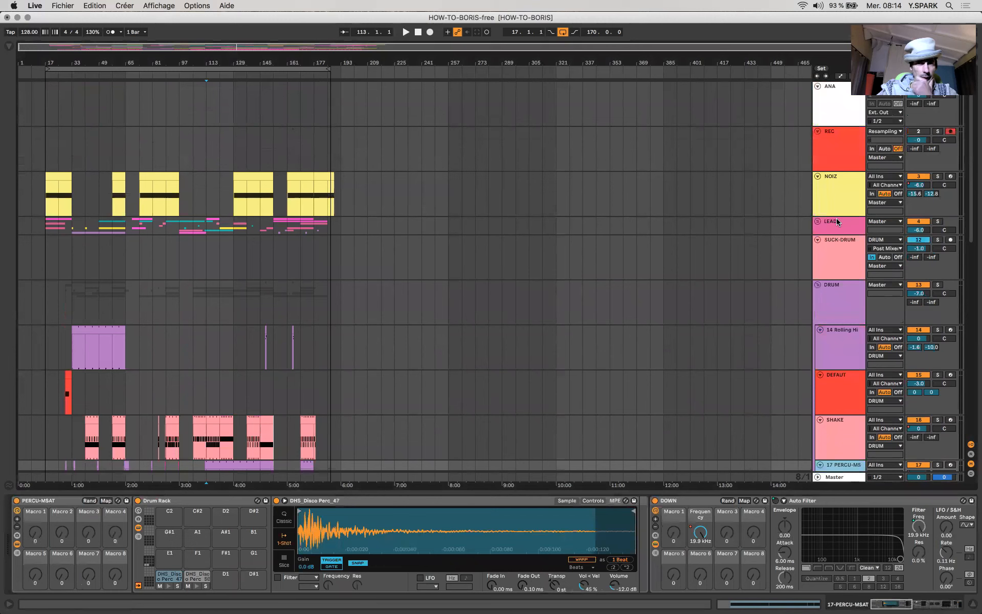
Show the effects of the LEAD group and the device chain of the TOP-BASS track, placing the insert marker at bar 129.
left_click(838, 221)
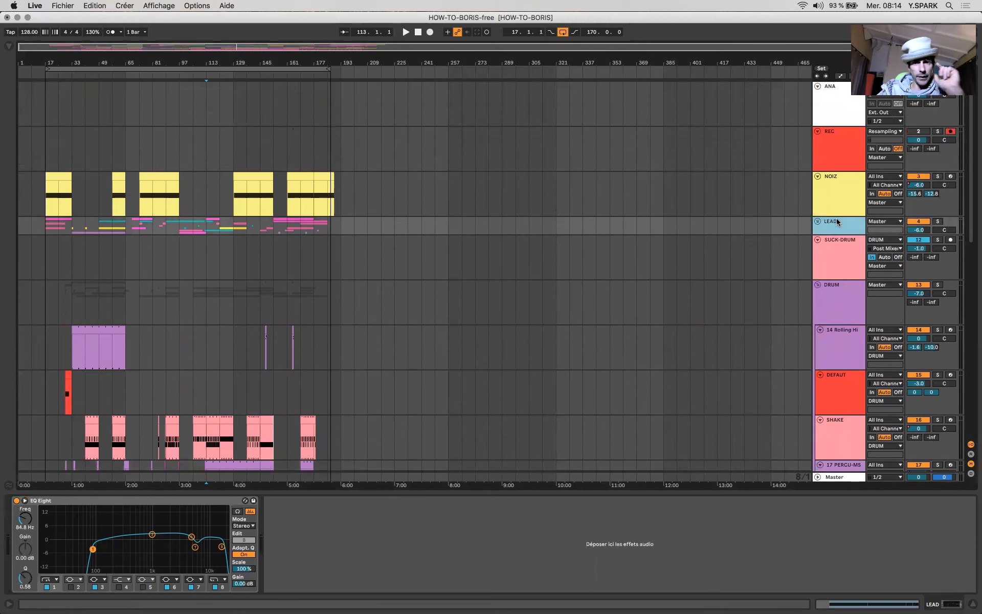
scroll(607, 279, "down", 10)
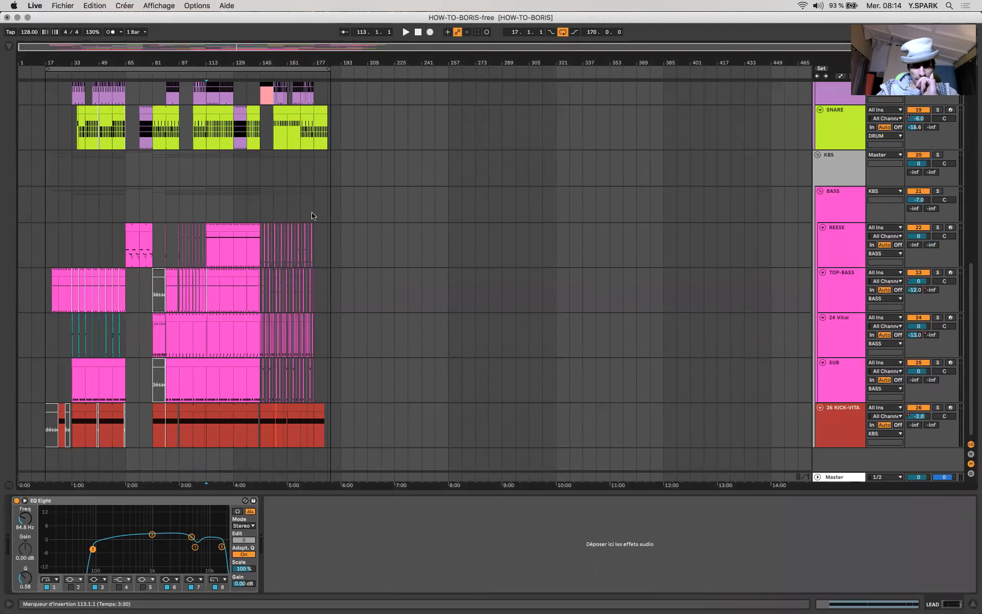
left_click(234, 289)
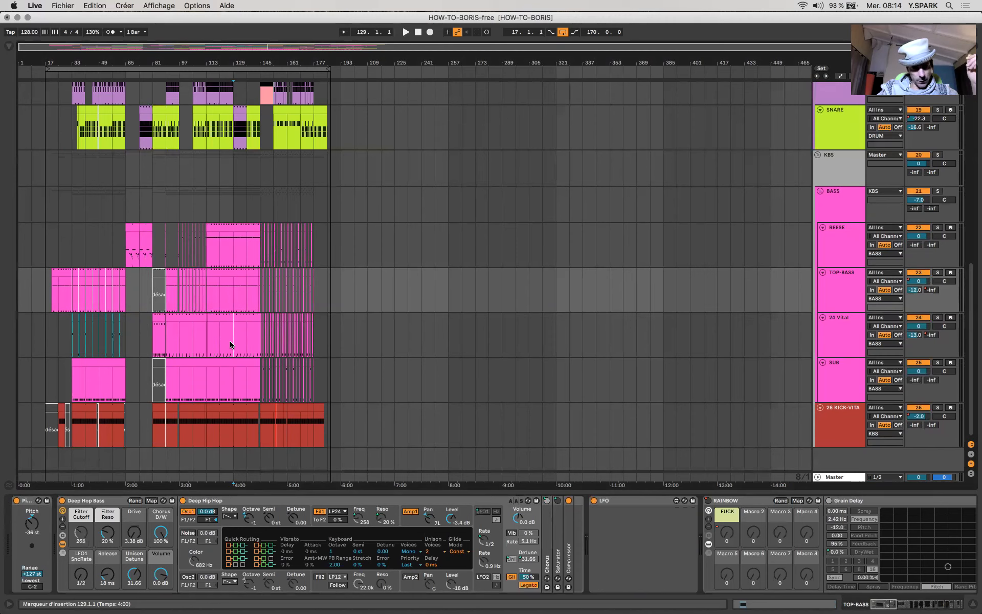
Show the 24 Vital track's device chain, select its Saturator, and mark the track's clip ending at bar 145.
left_click(232, 348)
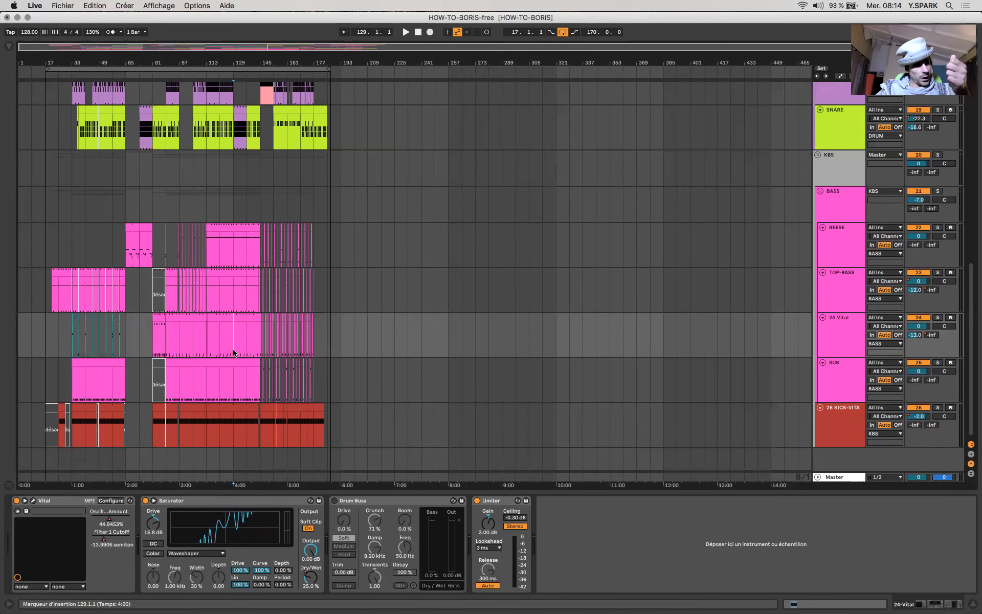
left_click(197, 501)
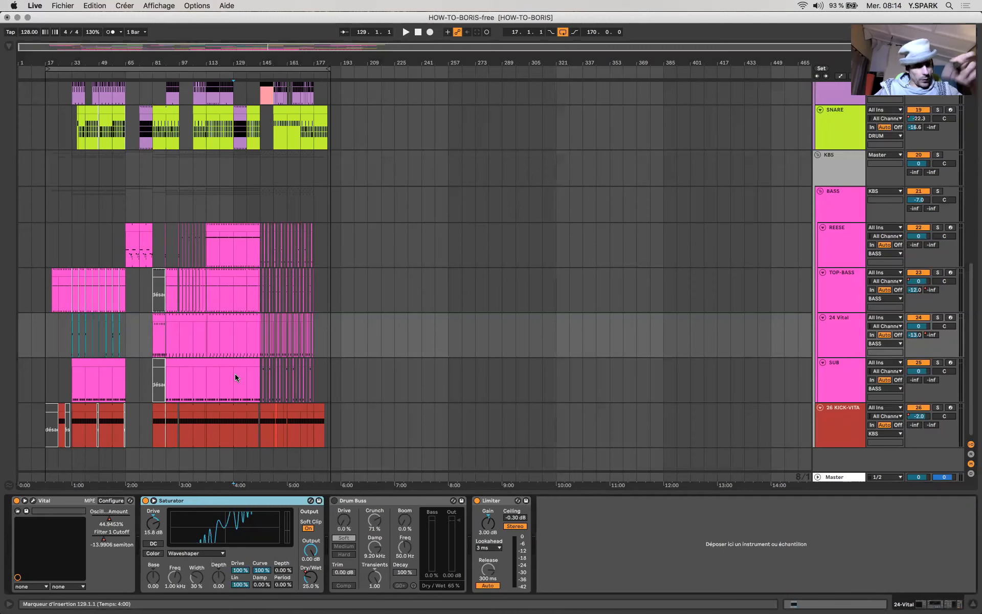
left_click(215, 320)
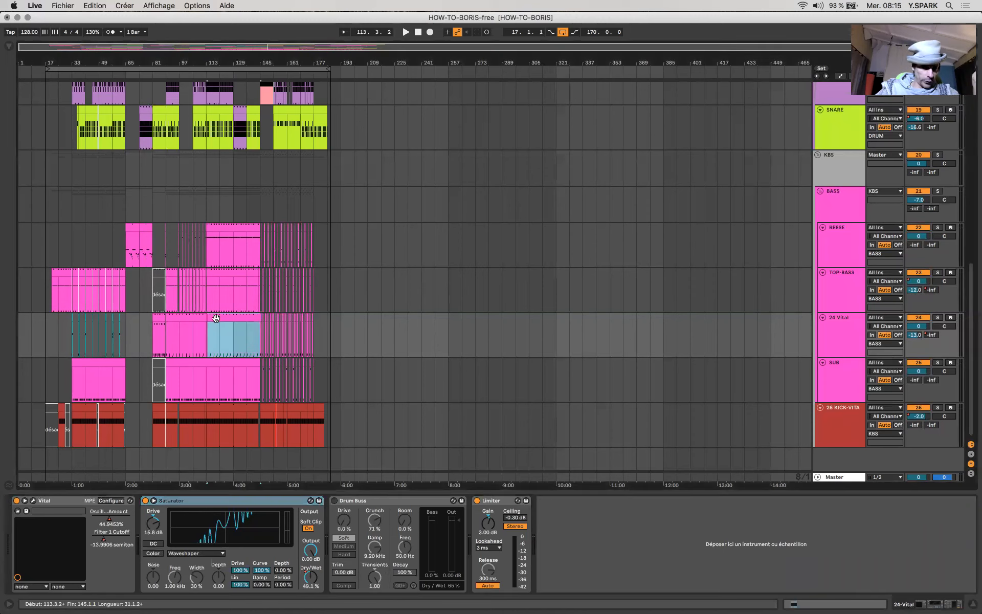
left_click(831, 345)
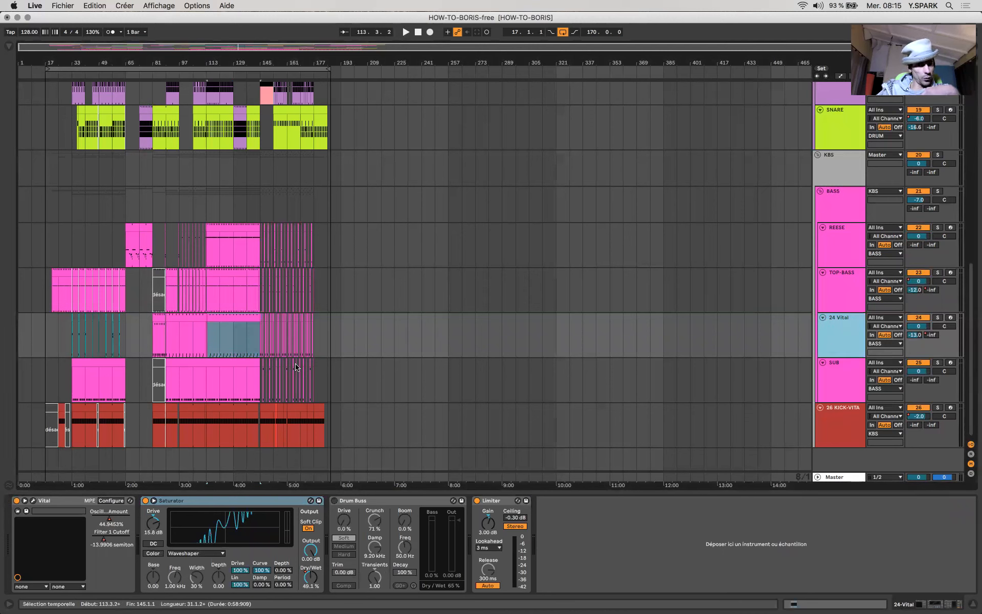
Display the 24 Vital track's Oscillator 1 and Filter 1 Cutoff automation, mark bars 89 to 145, and place the insert marker at bar 145.
left_click(109, 521)
key("a")
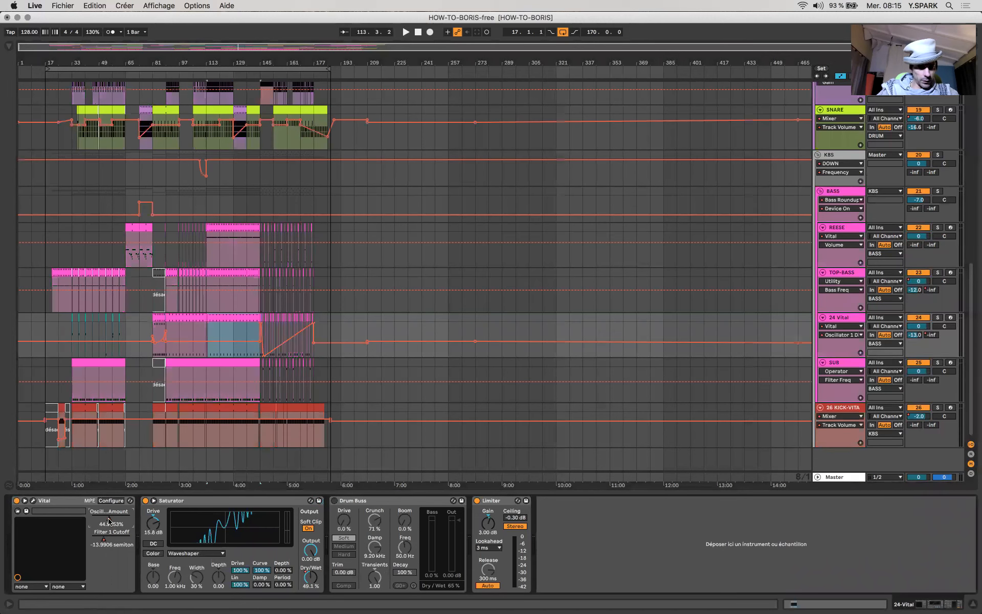
left_click(103, 541)
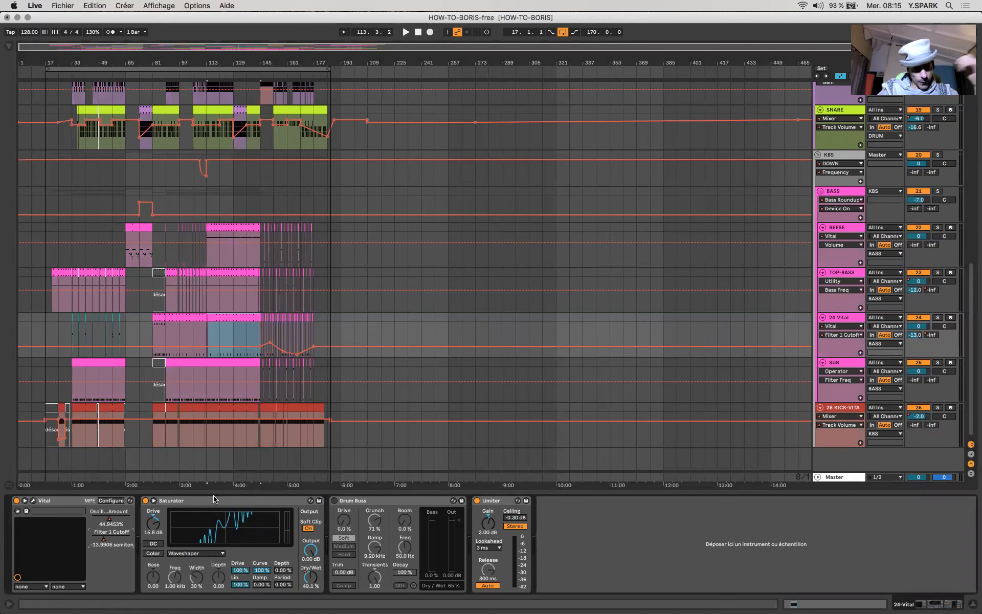
left_click_drag(166, 331, 253, 333)
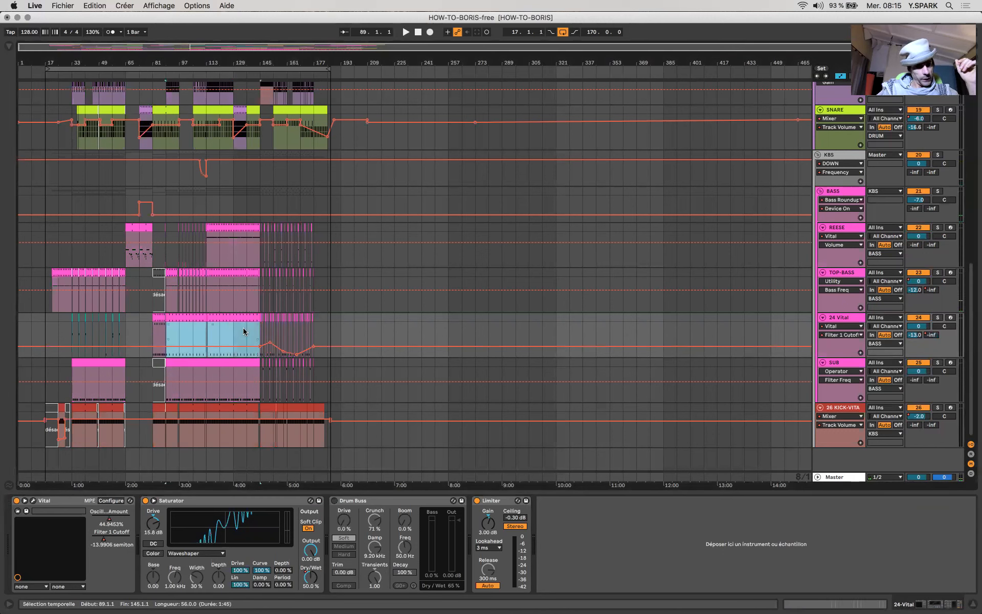
left_click(262, 329)
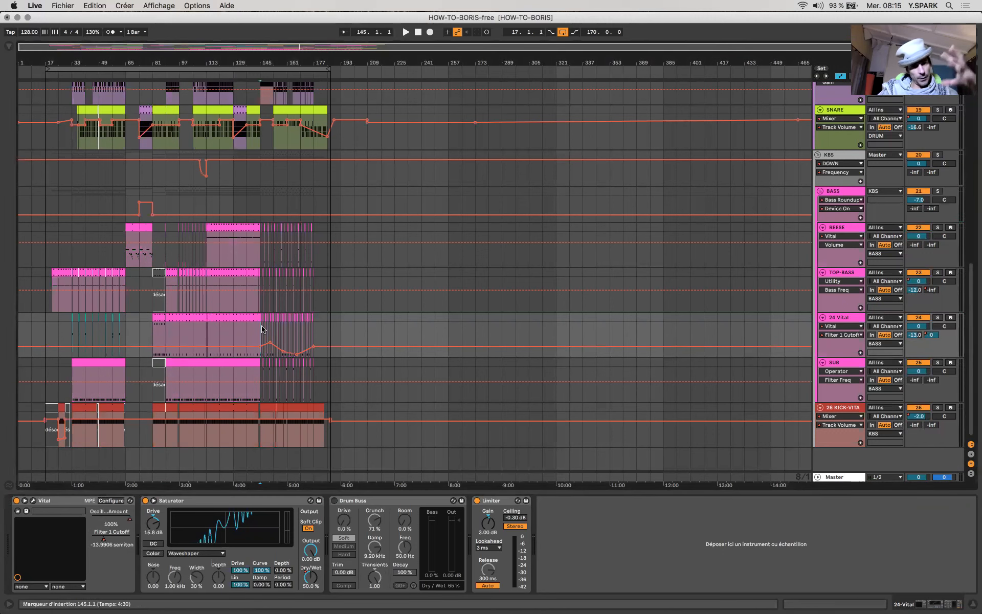
Open the SUB track's device chain and inspect oscillators A and B of its Operator.
left_click(841, 364)
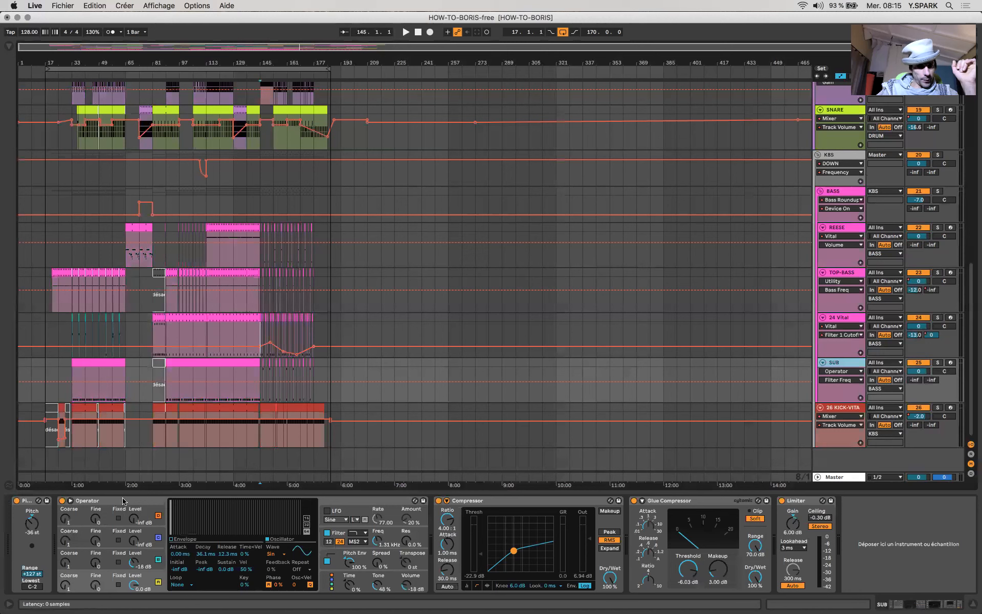
left_click(146, 587)
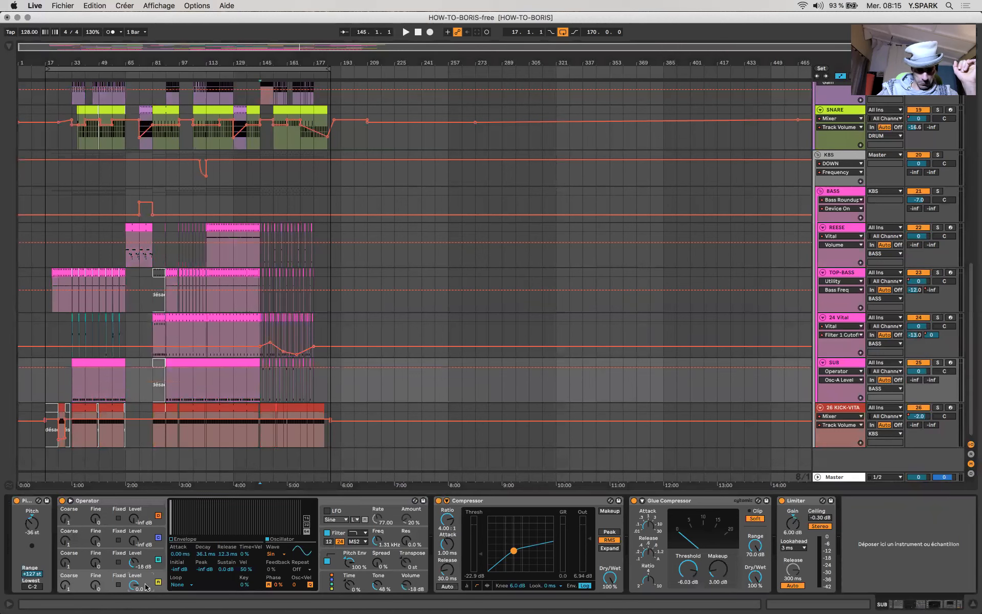
left_click(151, 559)
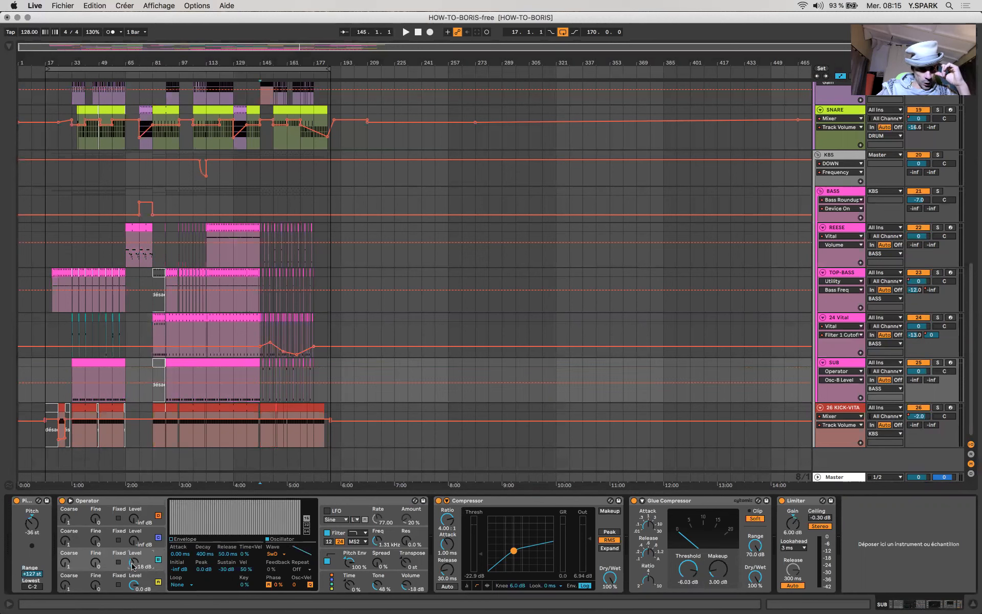
Solo the SUB track and play it from bar 89 while lowering Operator's oscillator B level to -20 dB.
left_click(937, 362)
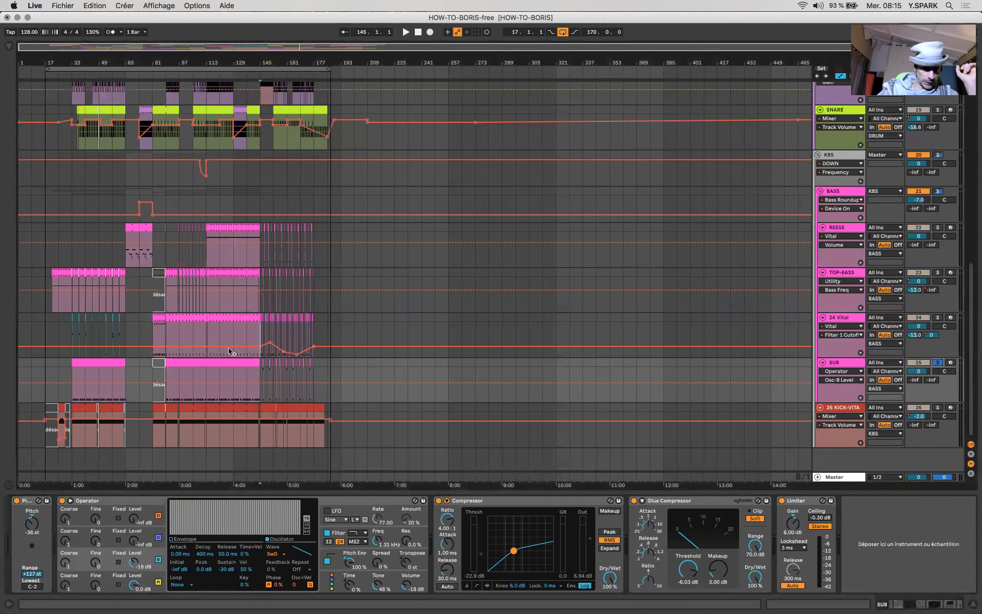
left_click(202, 364)
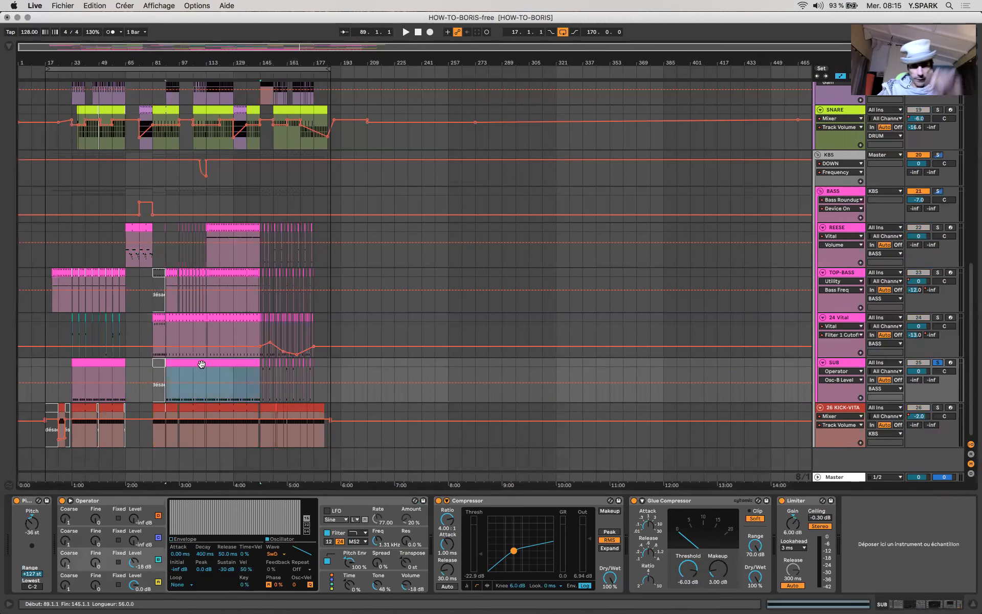
key("space")
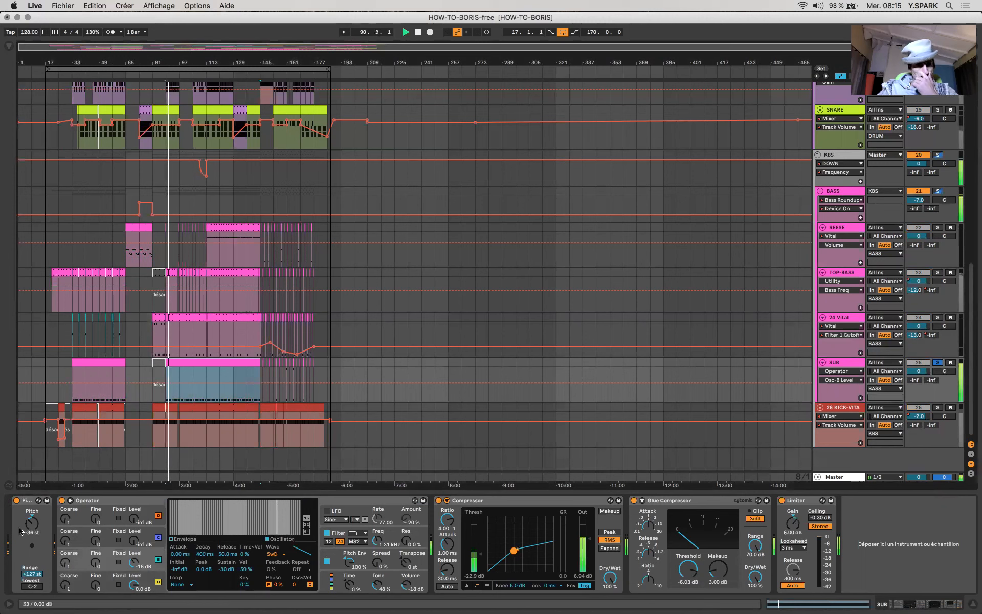
left_click_drag(133, 564, 133, 566)
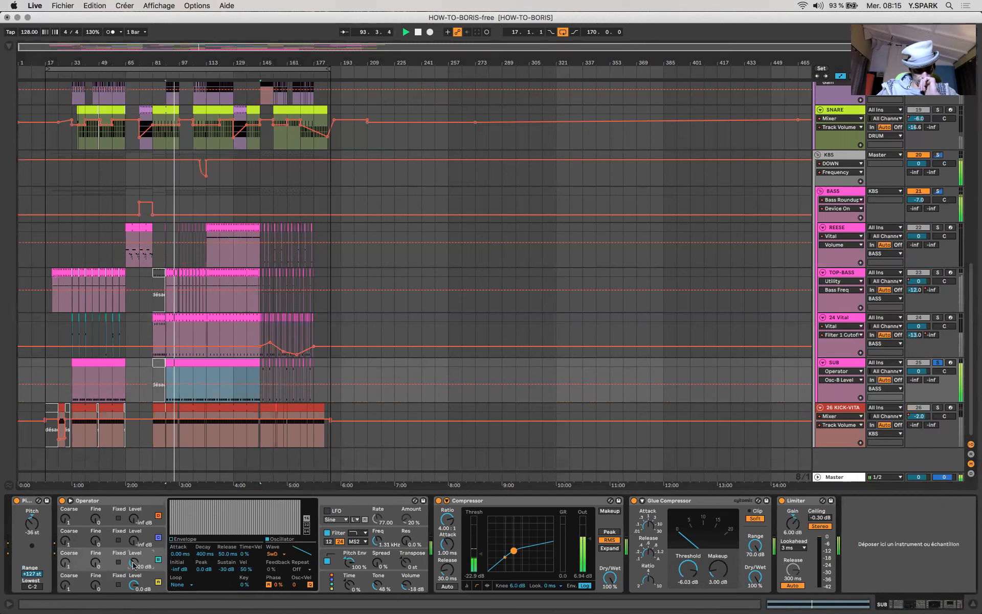
key("space")
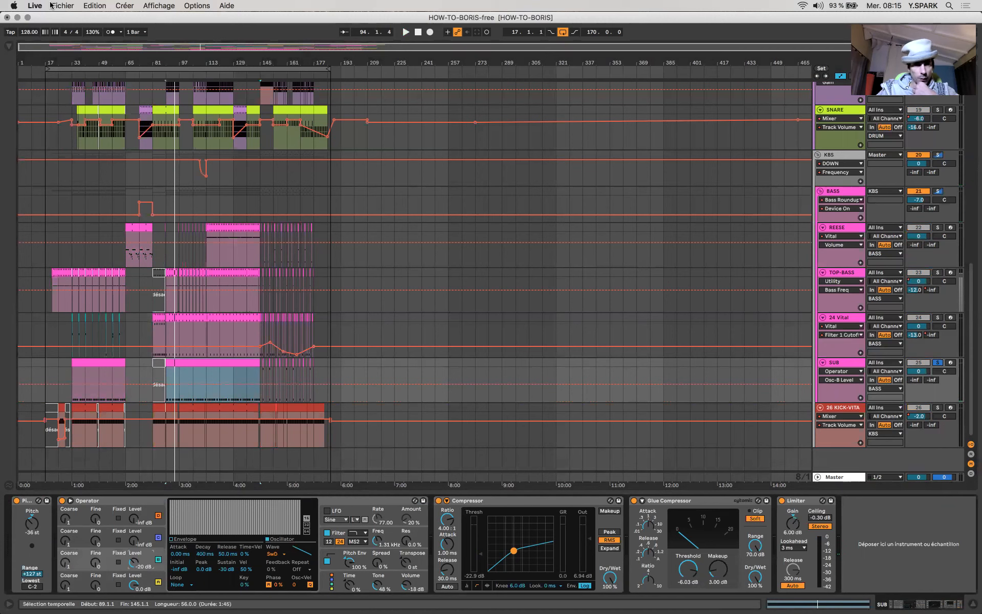
Add a Spectrum analyzer from the audio effect utilities to the end of the SUB track's device chain.
left_click(11, 47)
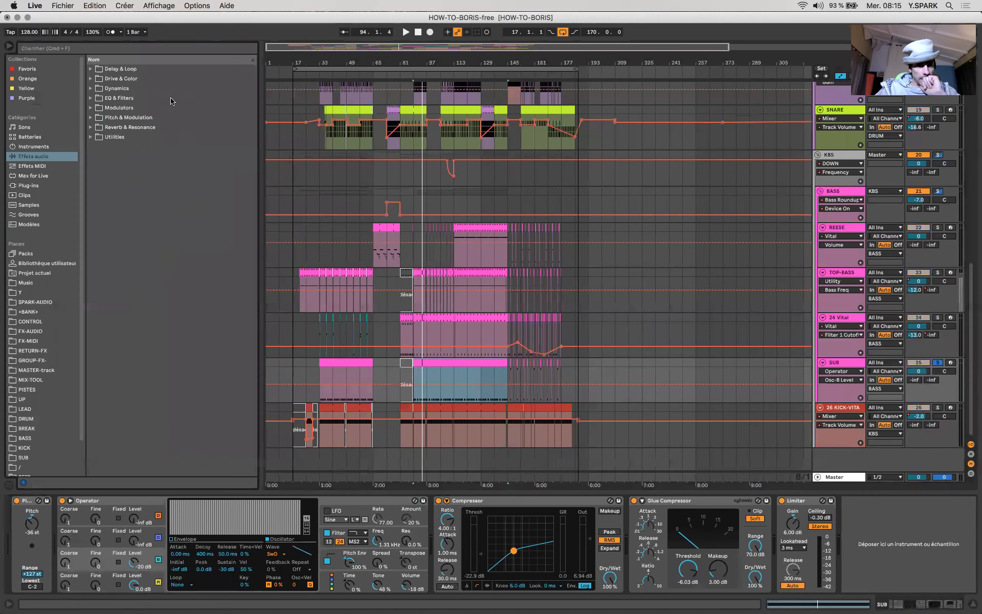
left_click(109, 138)
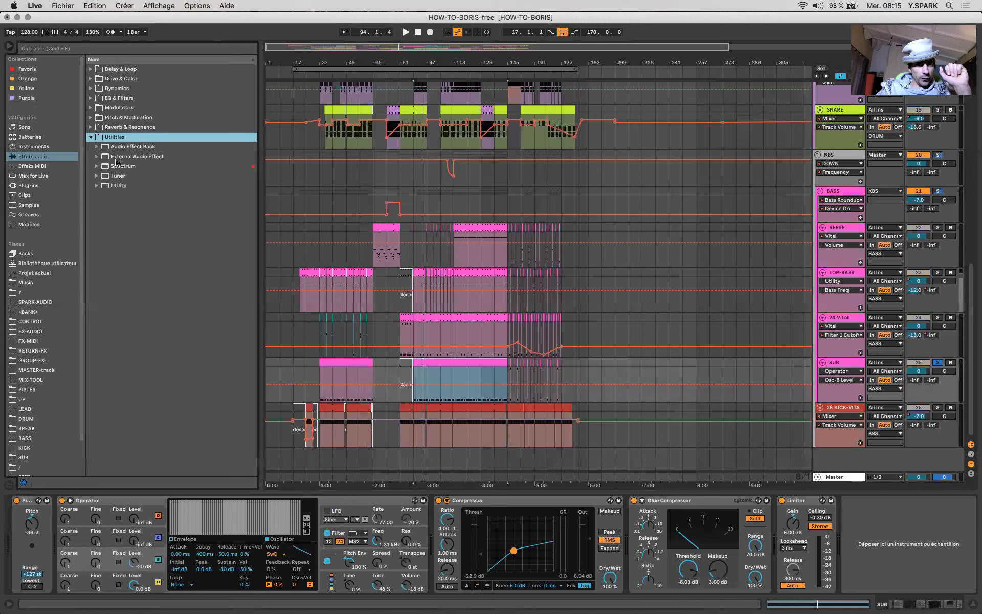
left_click(118, 167)
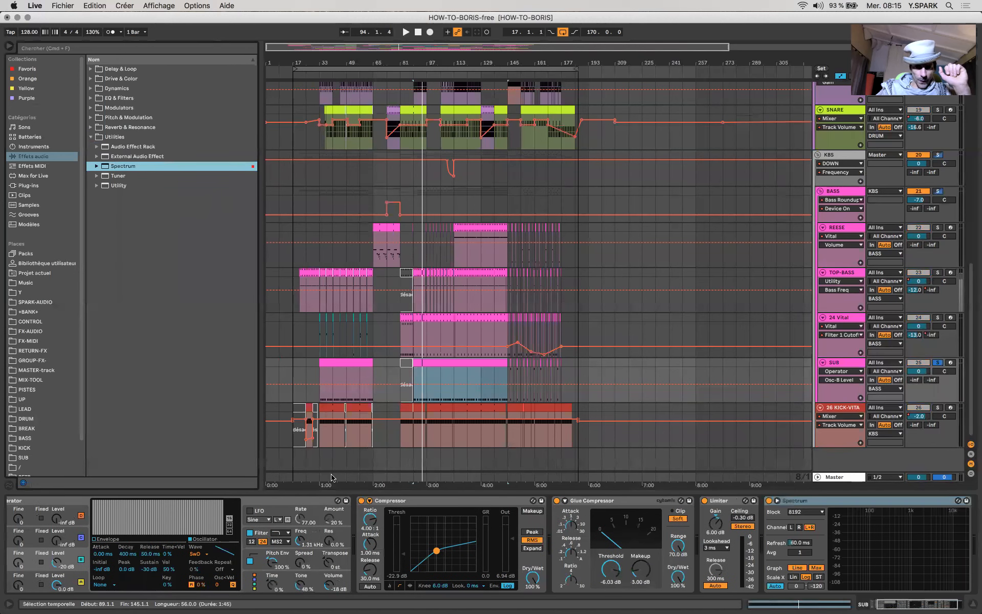
Play the sub while varying Operator's oscillator B level, settle it at -23 dB, and unsolo the SUB track.
key("space")
left_click_drag(59, 563, 59, 553)
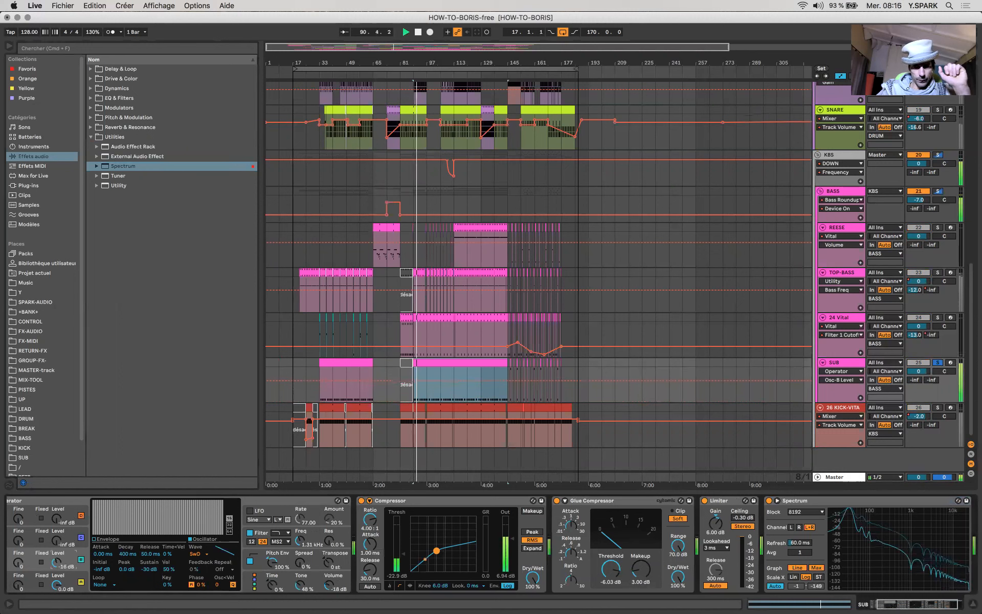
left_click_drag(58, 552, 59, 560)
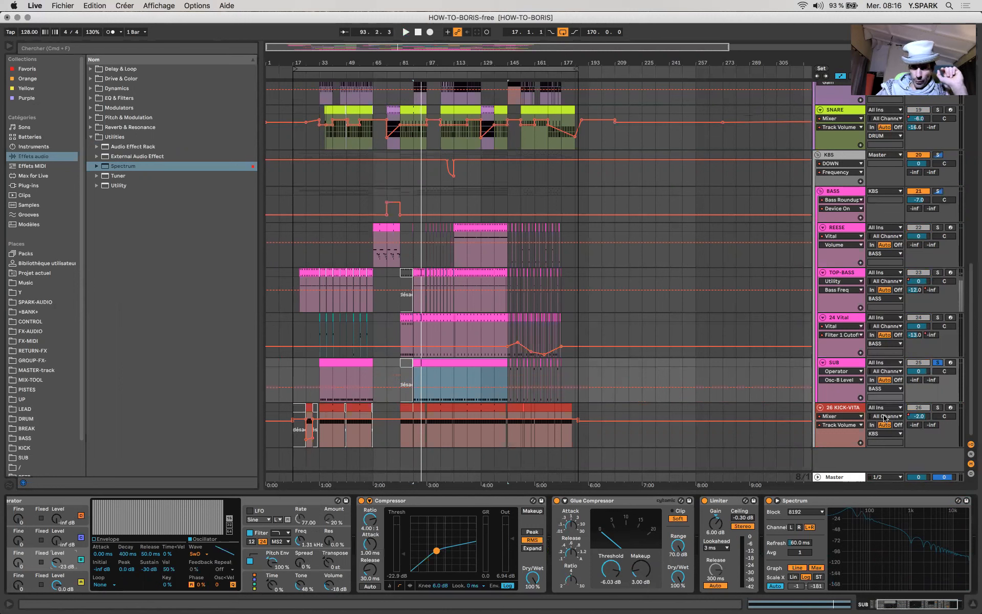
left_click(938, 362)
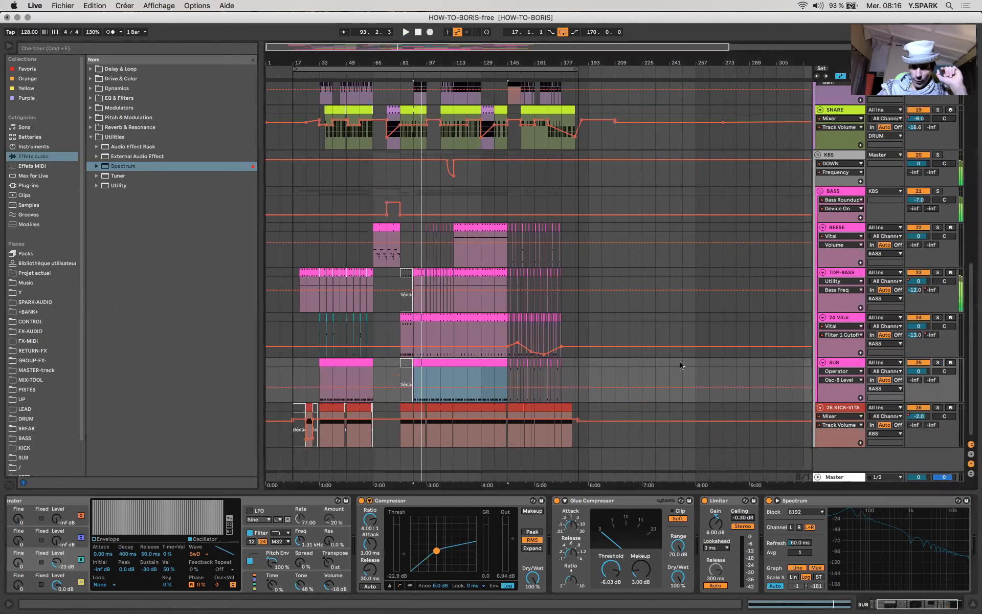
Place the insert marker at bar 49 on the SUB track, hide the automation lanes and close the browser.
left_click(340, 376)
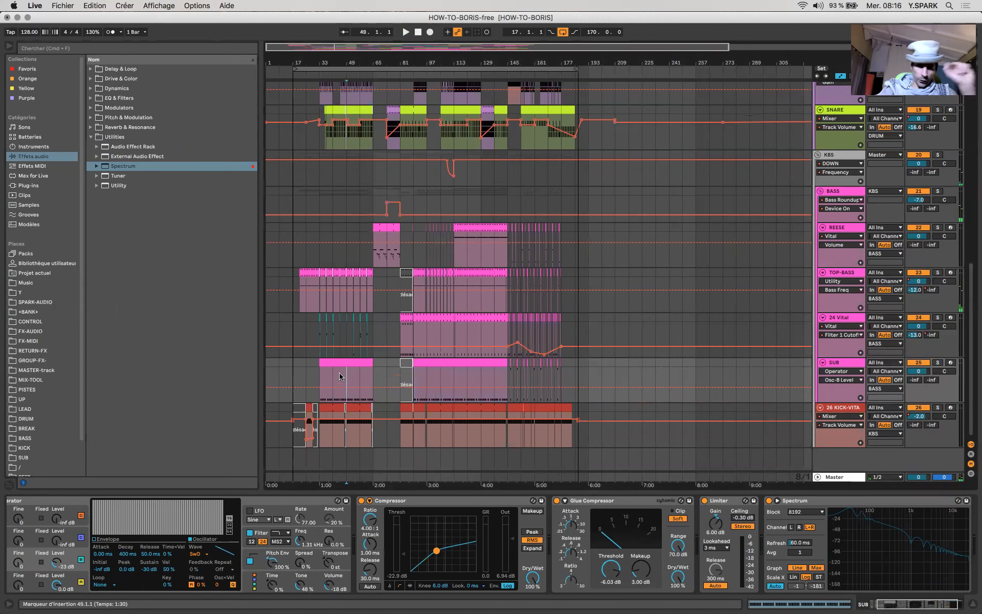
key("a")
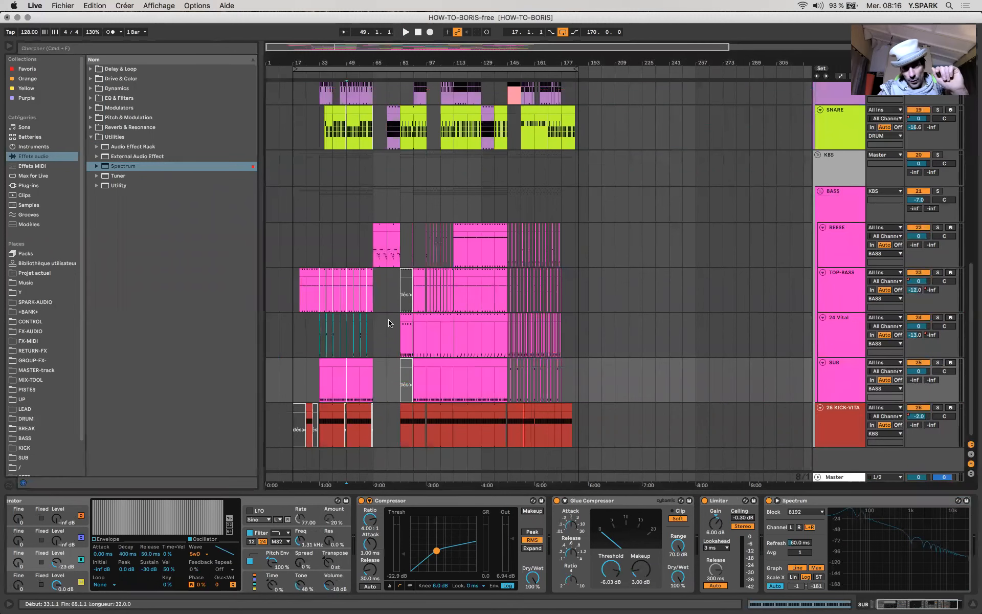
scroll(390, 323, "up", 10)
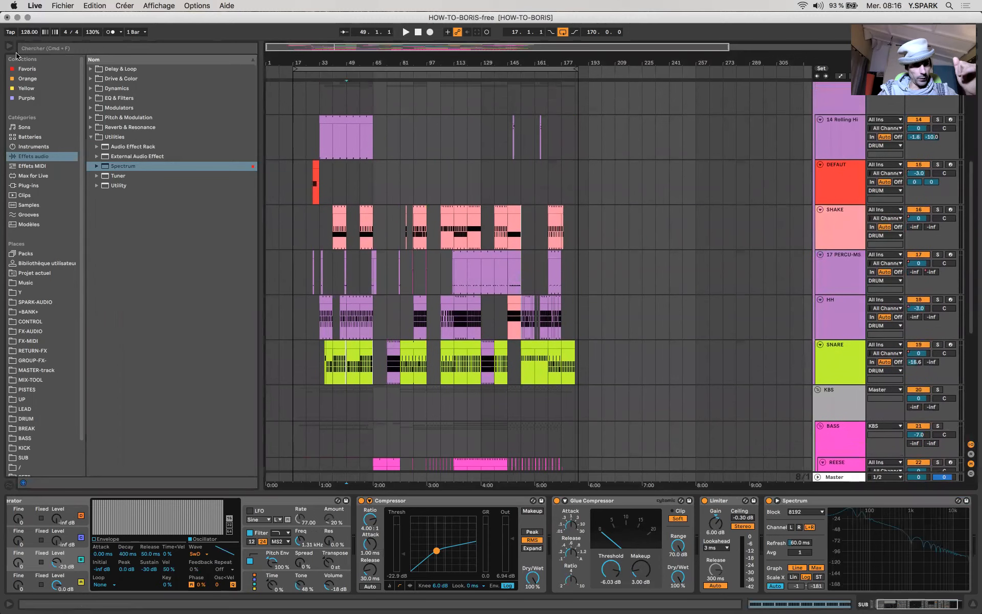
left_click(9, 46)
scroll(258, 283, "down", 5)
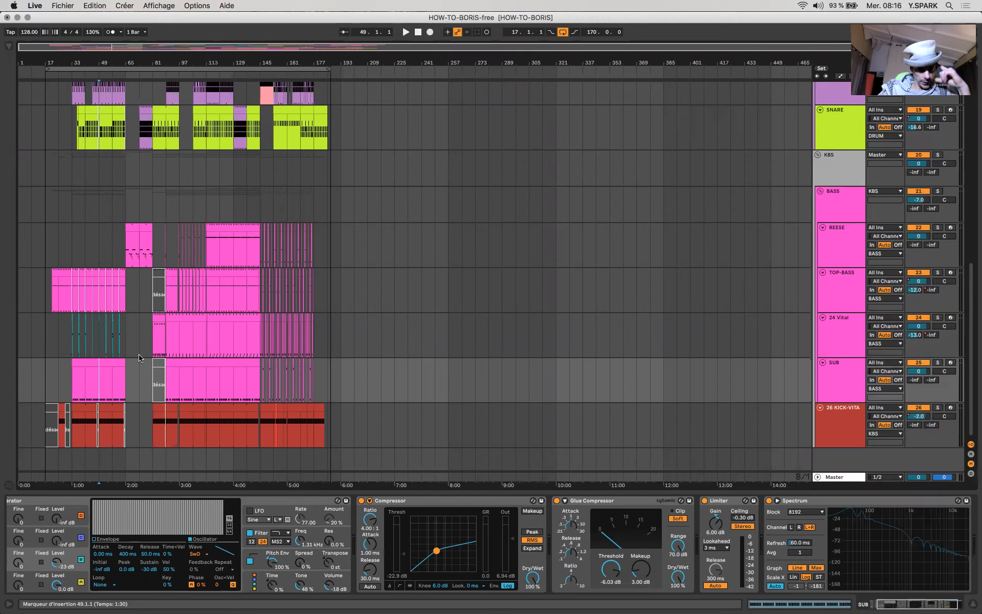
scroll(139, 359, "up", 1)
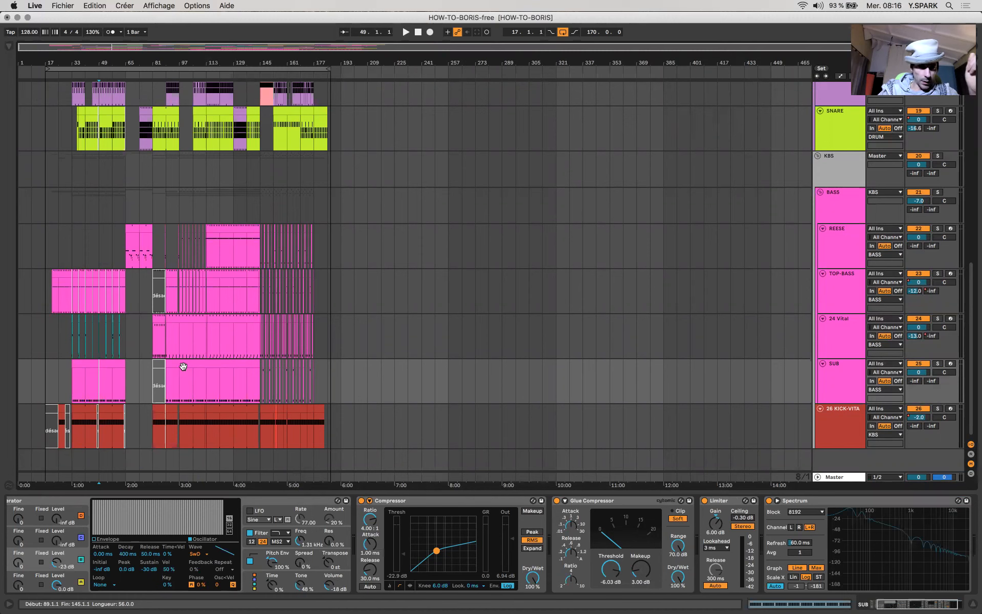
Show the 26 KICK-VITA track's device chain at bars 97 and 113, and the NOIZ track's devices at bar 97.
left_click(179, 415)
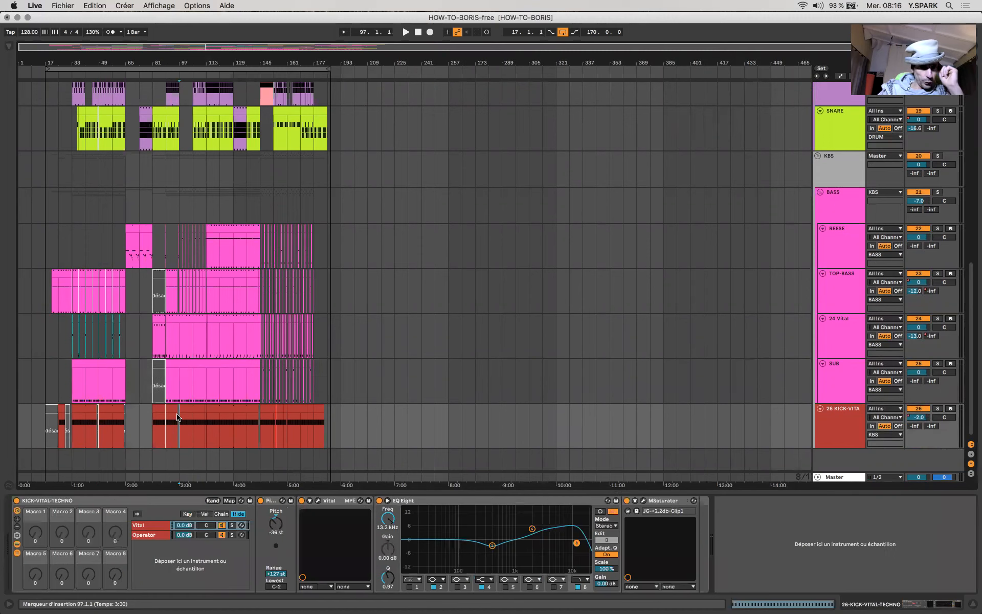
left_click(206, 420)
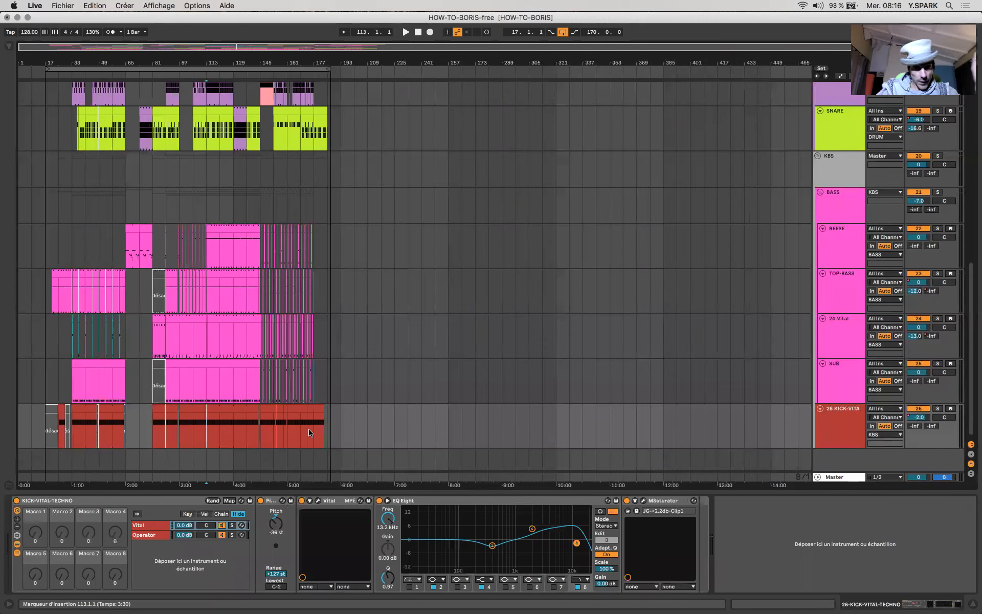
scroll(311, 432, "down", 1)
scroll(309, 432, "up", 15)
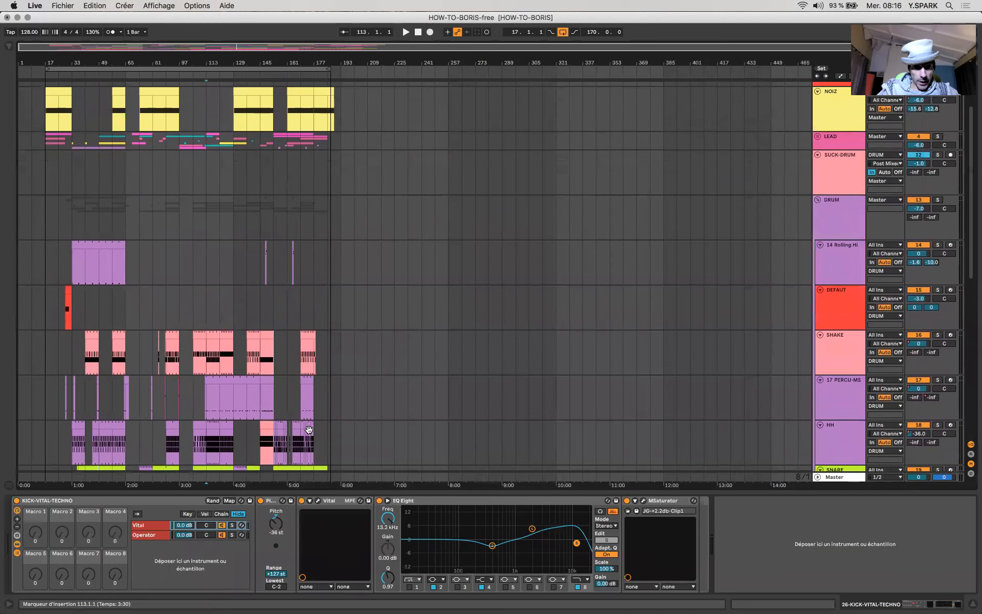
scroll(309, 432, "up", 3)
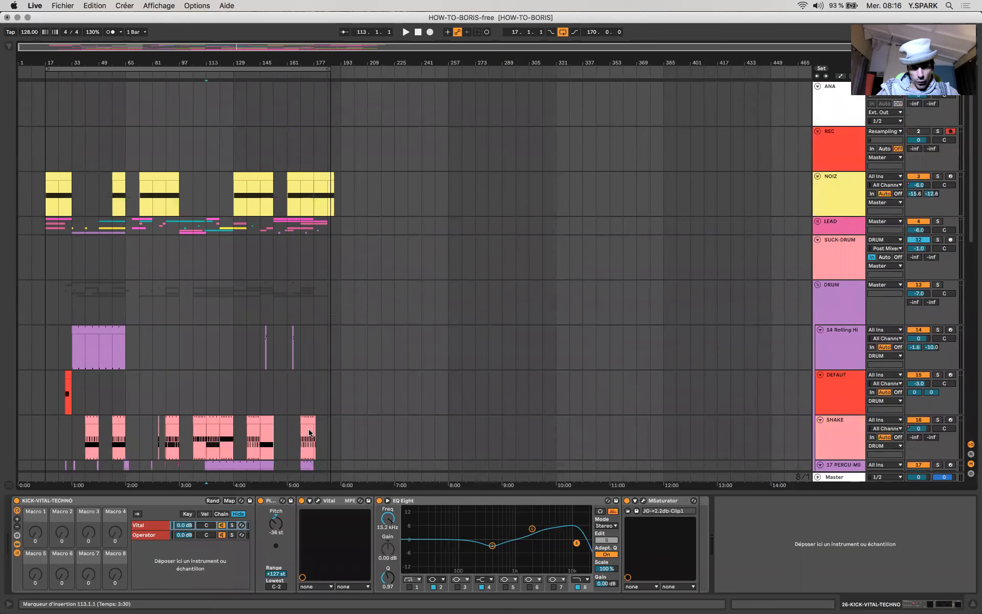
left_click(184, 178)
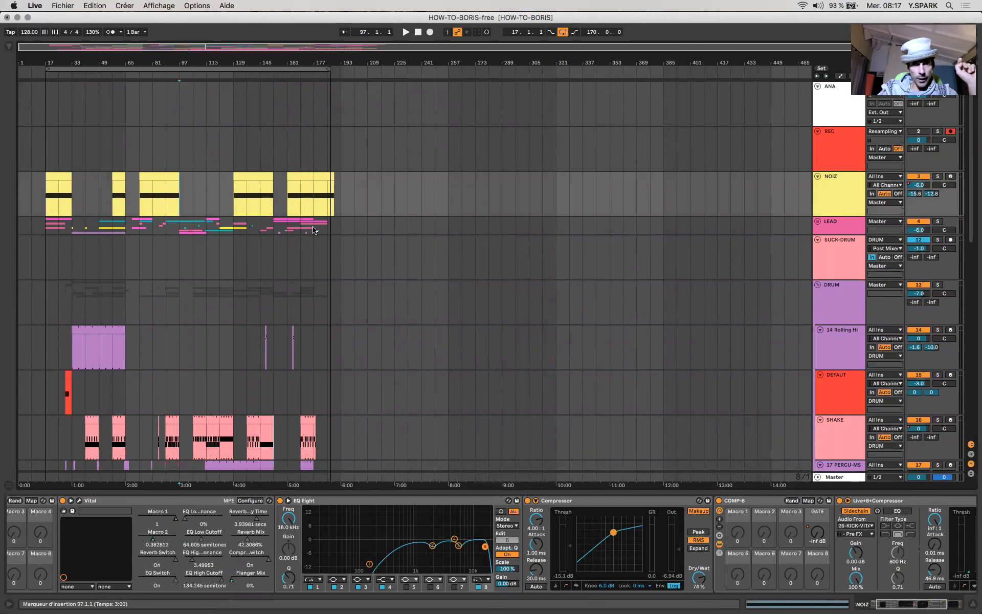
Place the insert marker on the LEAD group at bars 145, 113 and 41 to point out its parts.
left_click(288, 228)
left_click(261, 228)
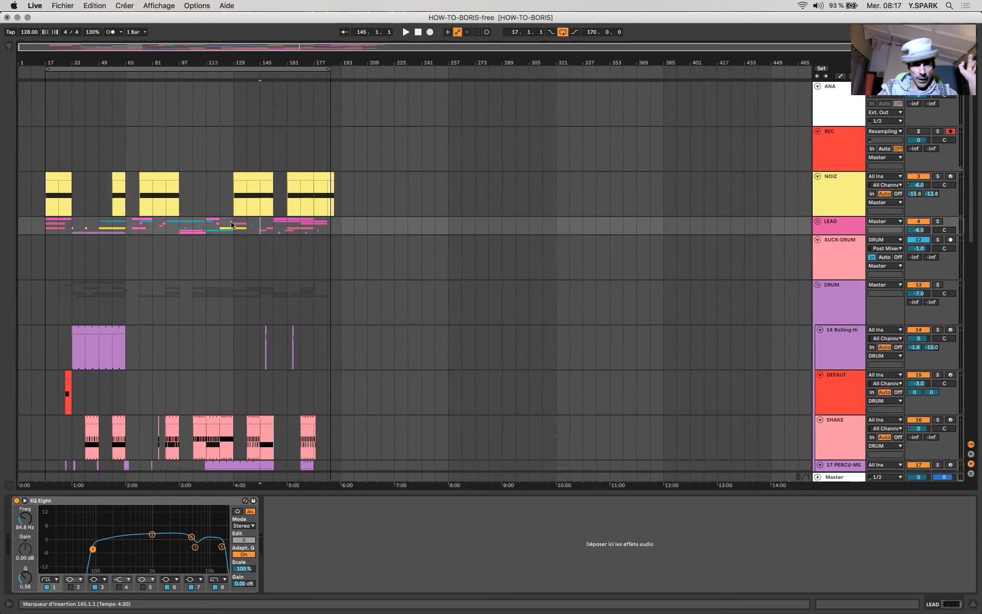
left_click(212, 225)
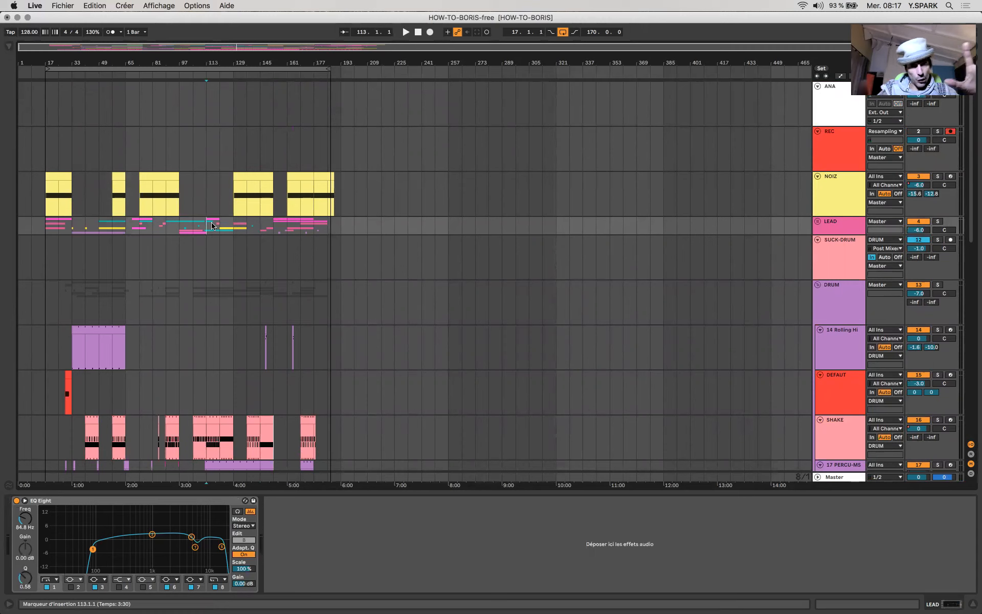
left_click(83, 226)
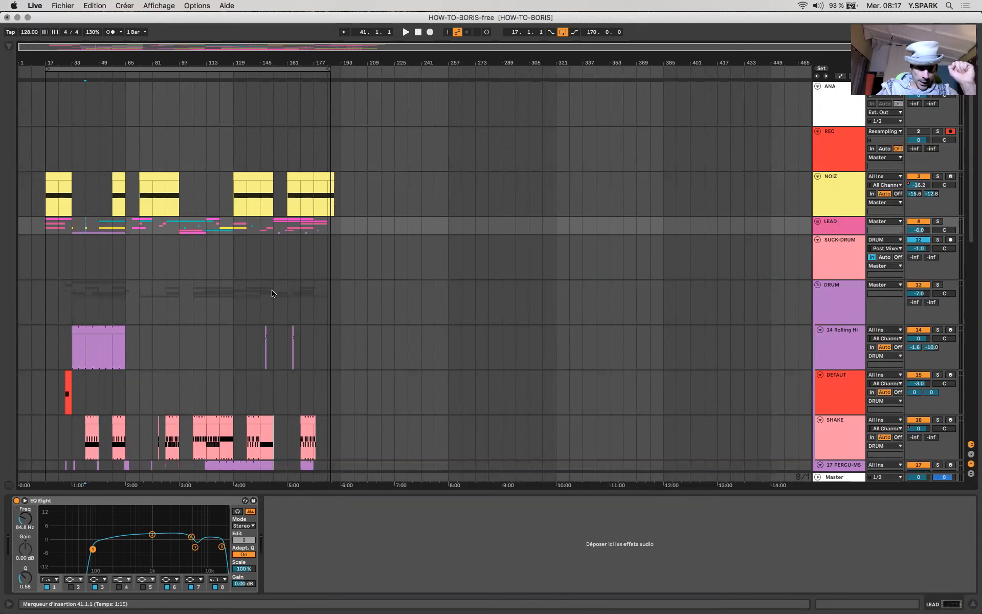
Examine the arrangement's tracks from NOIZ and LEAD through the drum group to the bass group and 26 KICK-VITA.
scroll(266, 301, "down", 8)
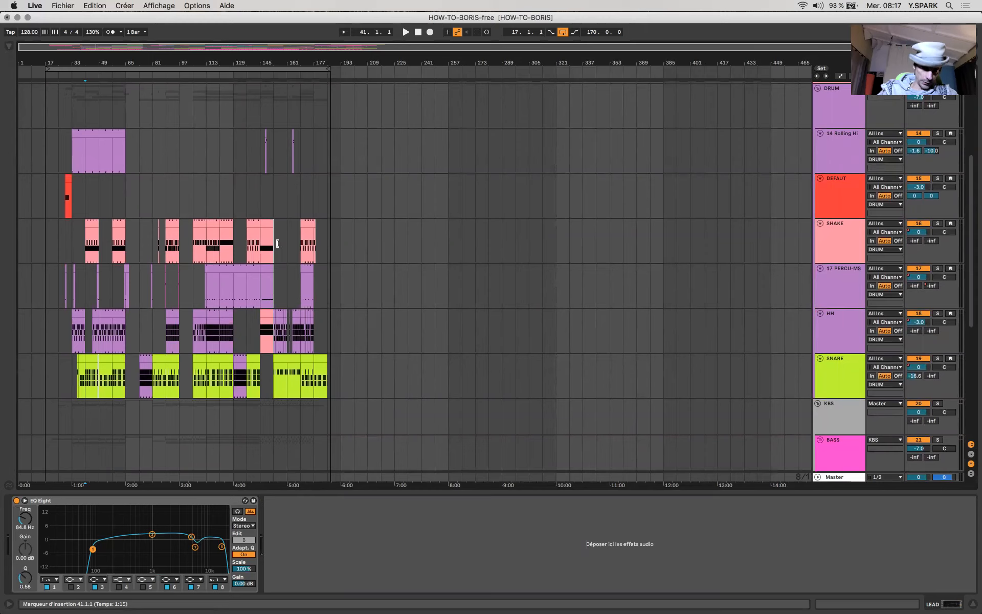
scroll(278, 245, "down", 5)
scroll(278, 246, "down", 5)
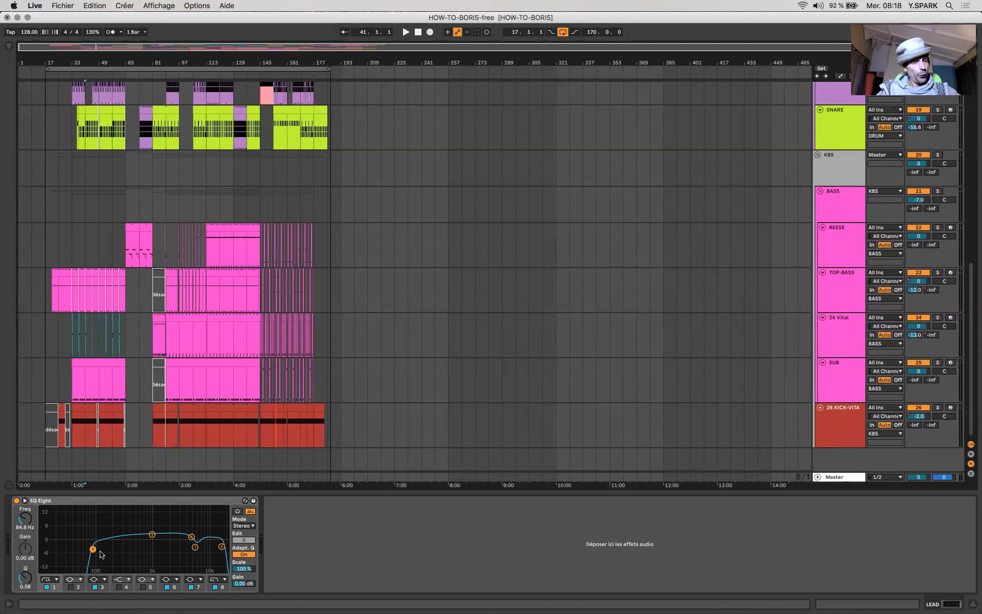
scroll(228, 426, "up", 15)
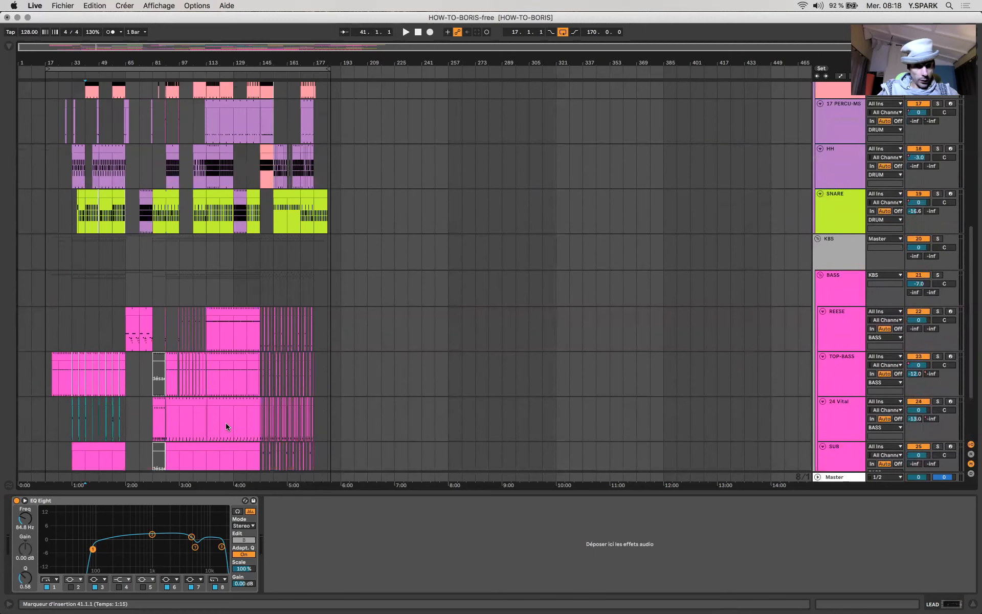
scroll(228, 426, "up", 2)
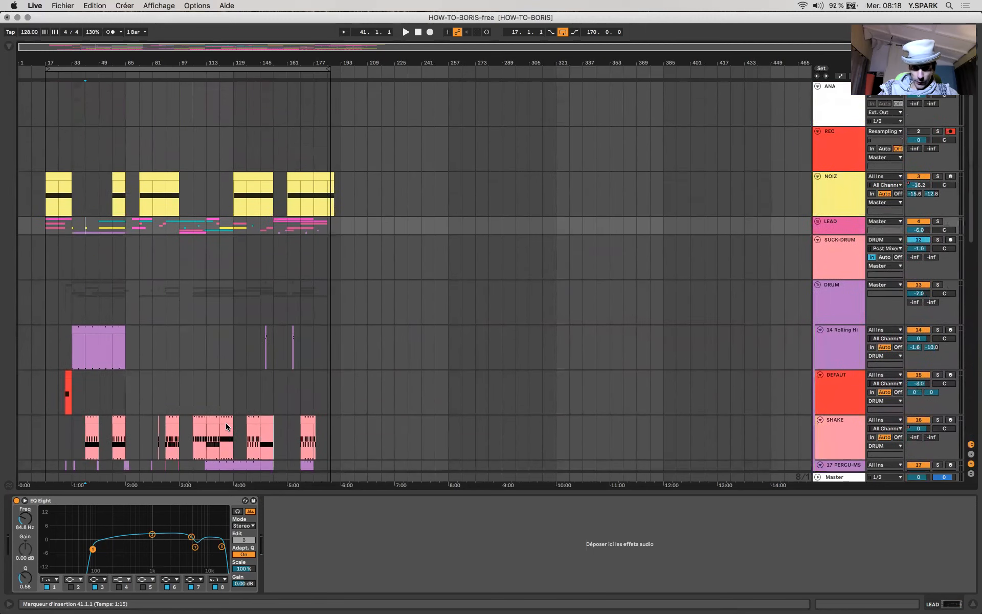
scroll(227, 426, "down", 2)
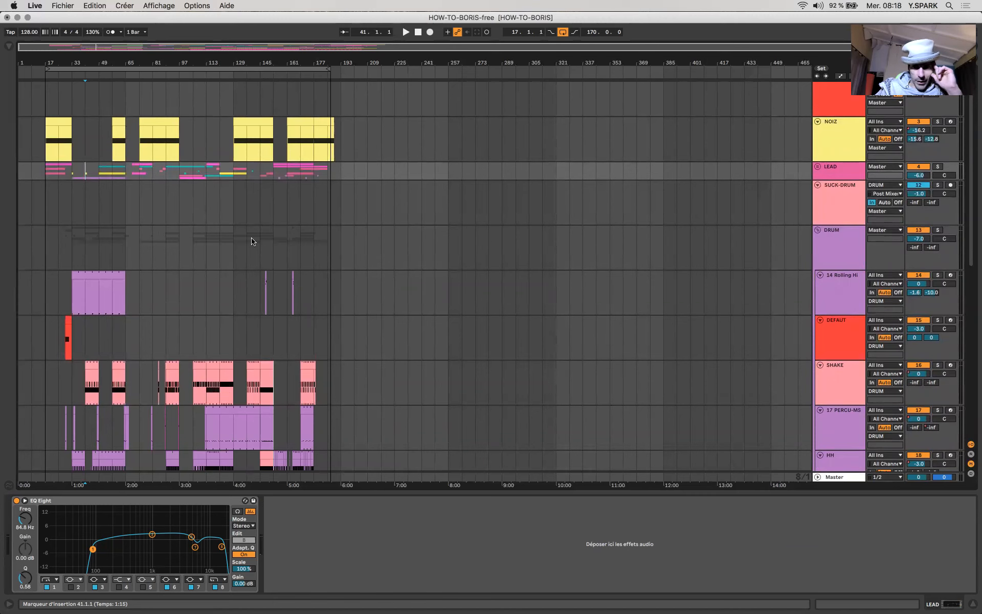
scroll(252, 241, "down", 2)
scroll(251, 241, "down", 4)
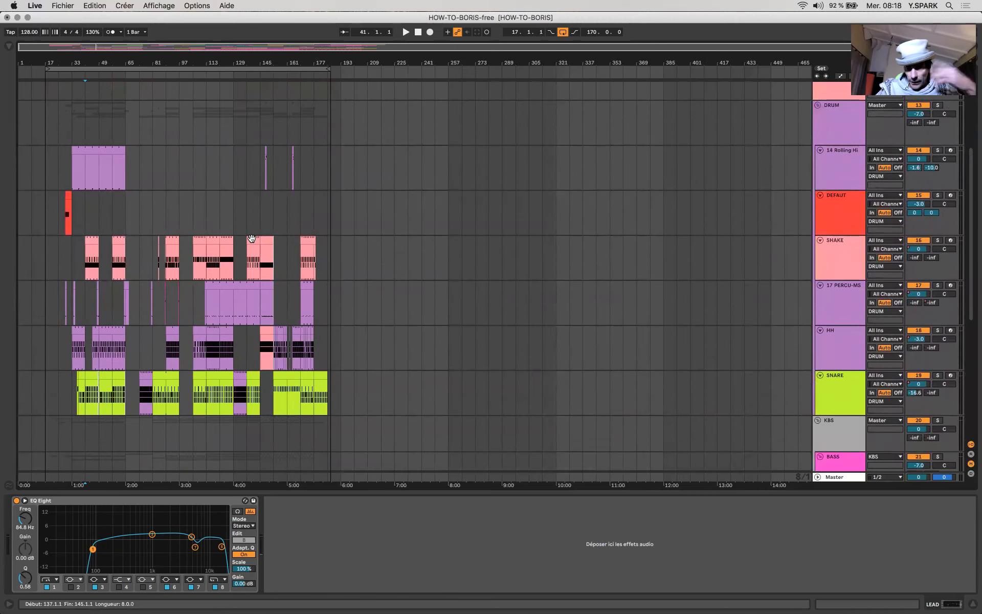
scroll(252, 242, "down", 12)
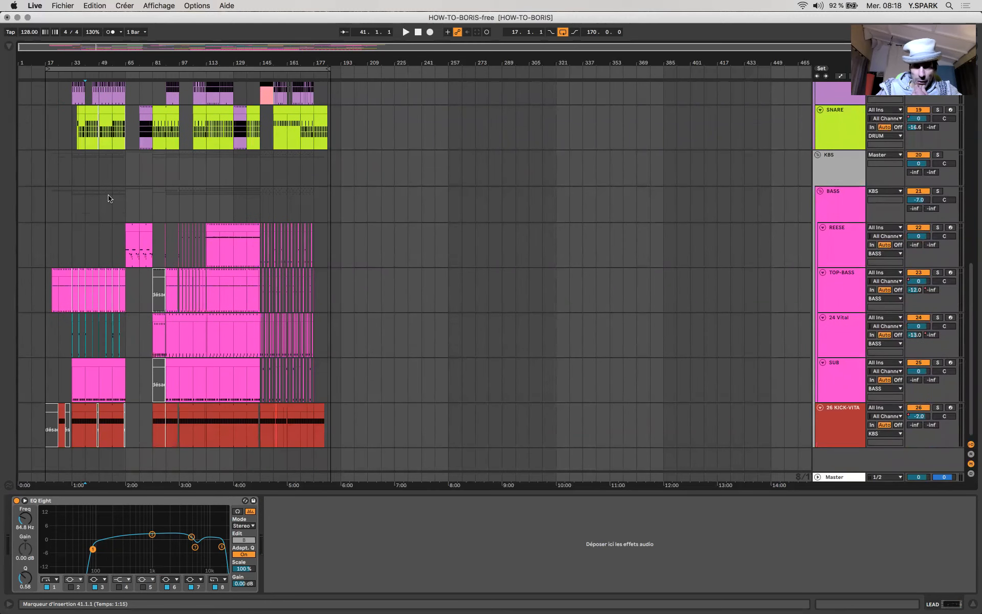
Copy the 26 KICK-VITA section from bars 105–113 to bar 257 and extend the copy to bar 273.
left_click(182, 390)
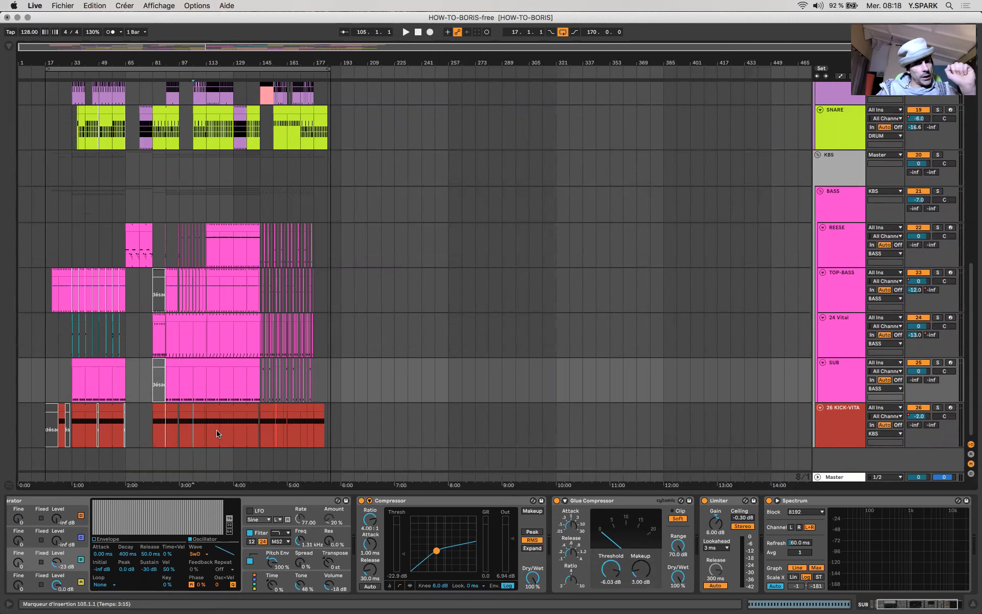
left_click(198, 425)
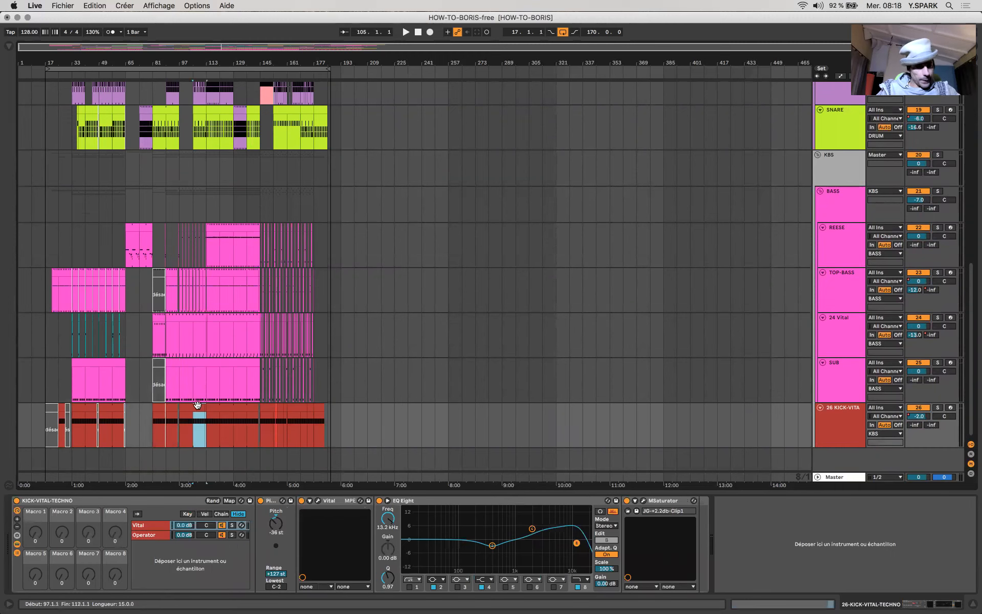
left_click_drag(199, 423, 450, 429)
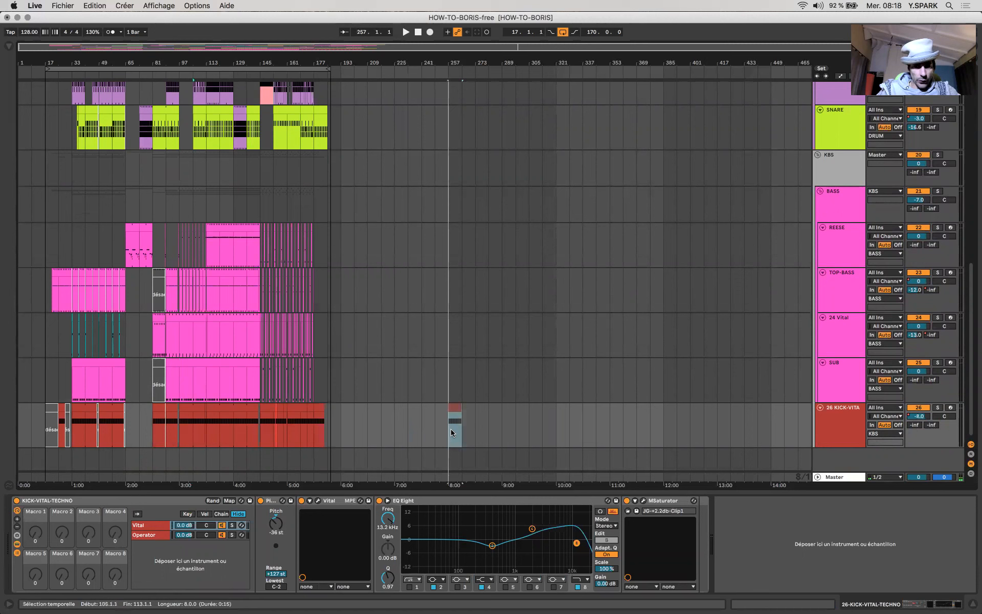
left_click(460, 409)
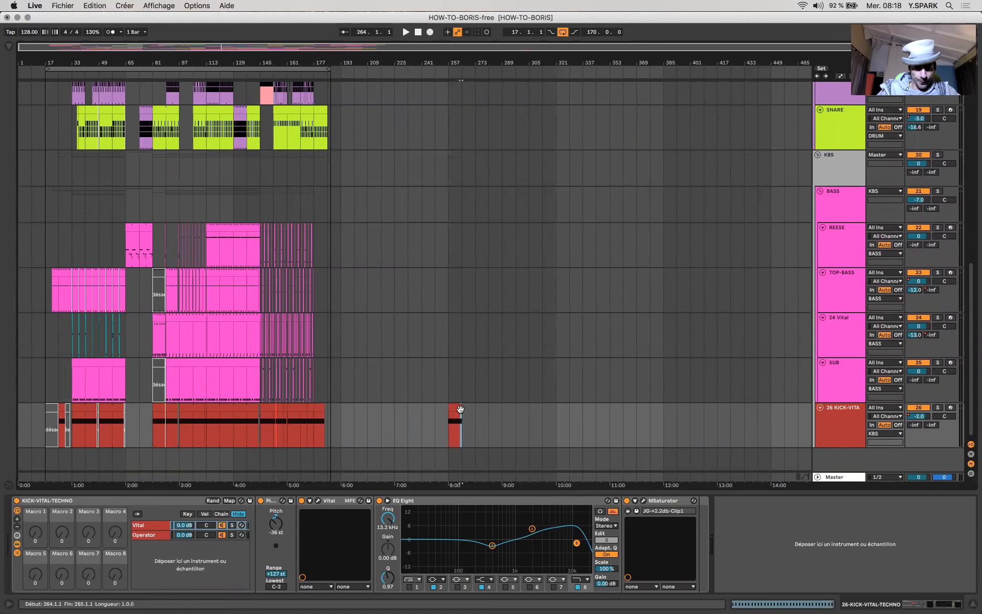
key("plus")
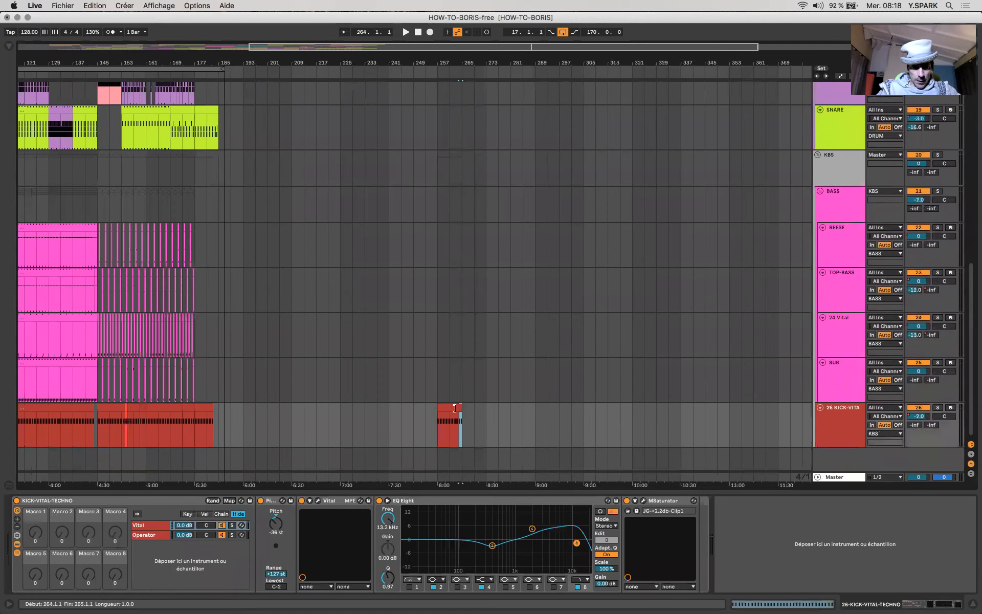
left_click_drag(460, 408, 486, 409)
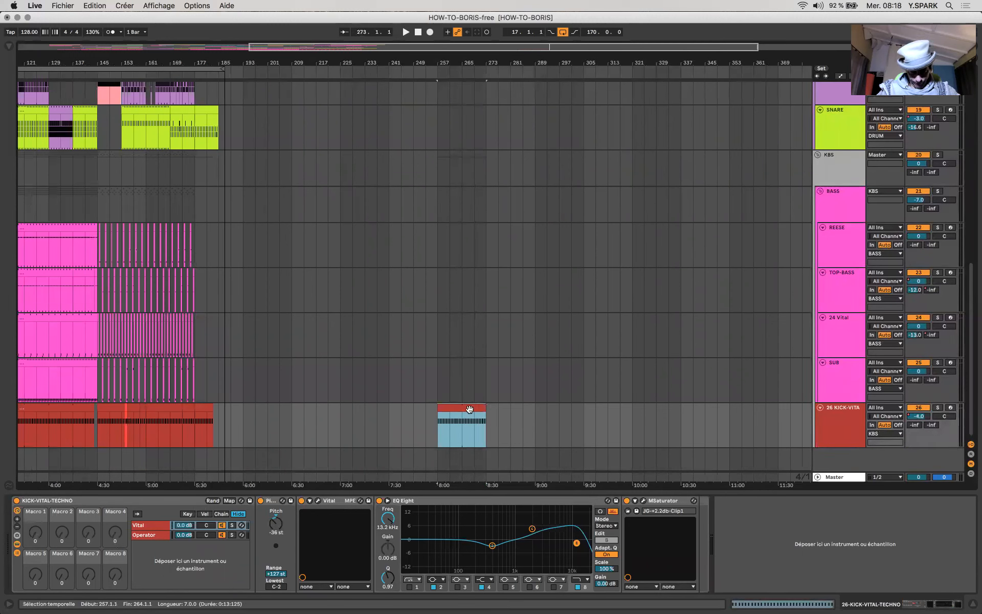
Select the Vital chain in the 26 KICK-VITA track's instrument rack and open its Vital plug-in window.
left_click(834, 438)
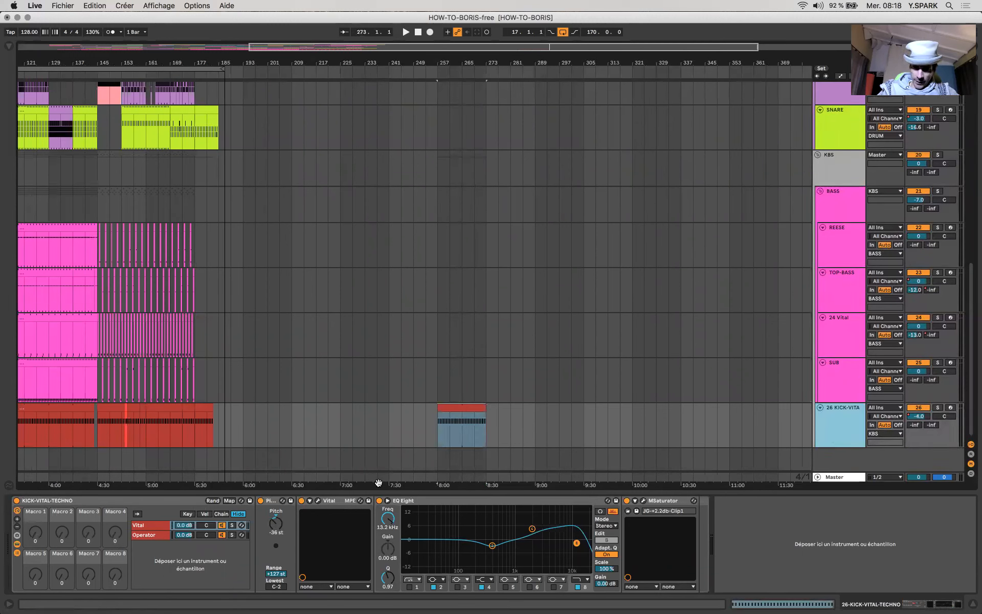
left_click(150, 527)
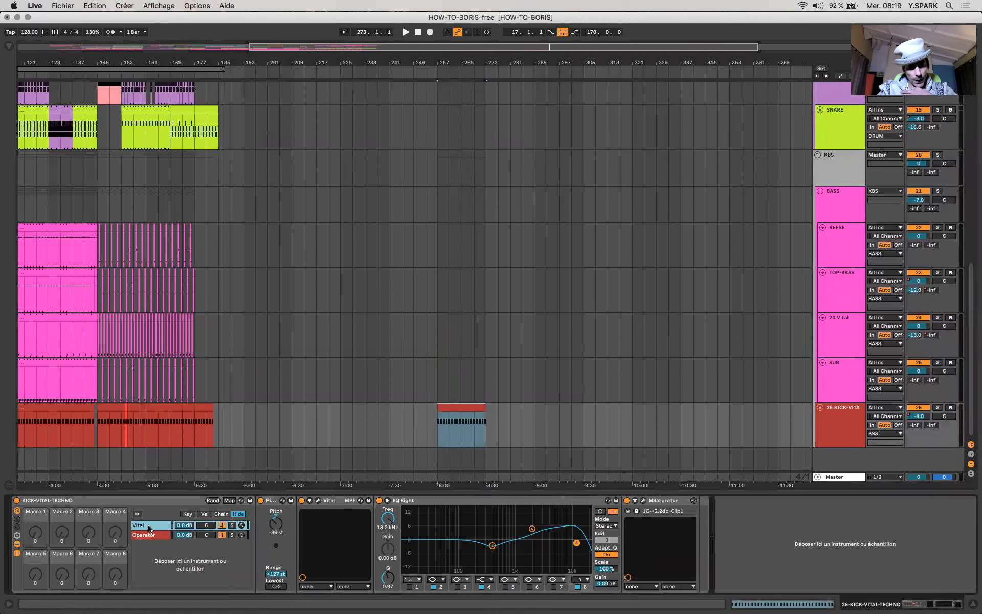
left_click(318, 501)
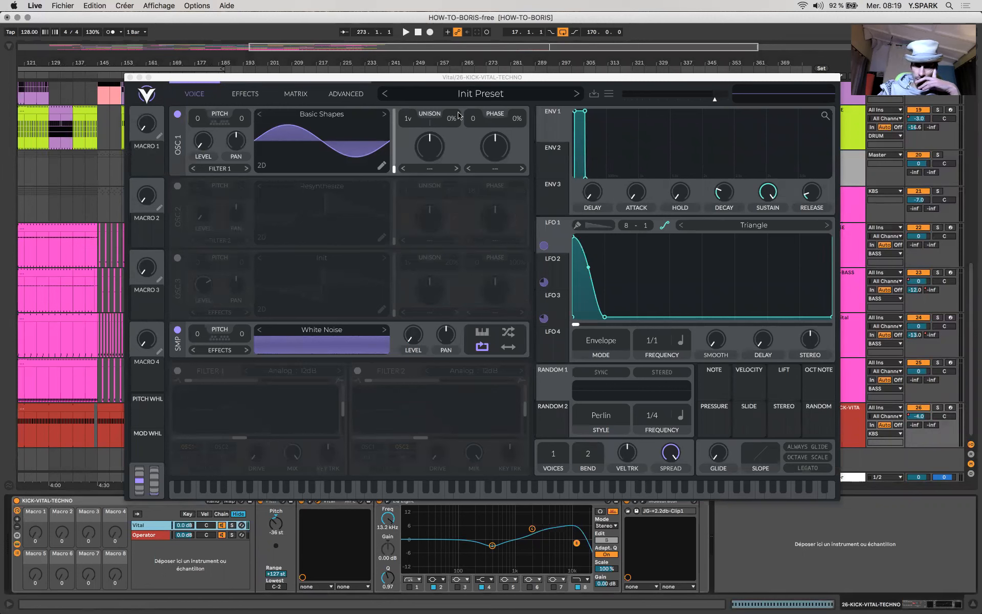
Show envelope 1's attack and the LFO 1, LFO 2 and LFO 3 shapes of the kick's Vital patch.
left_click(640, 210)
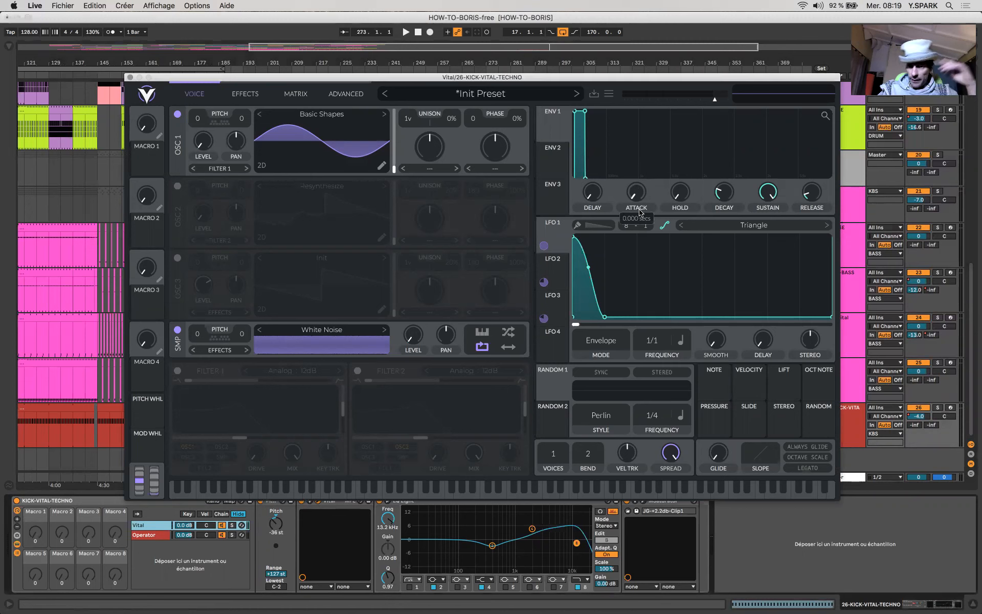
left_click(557, 269)
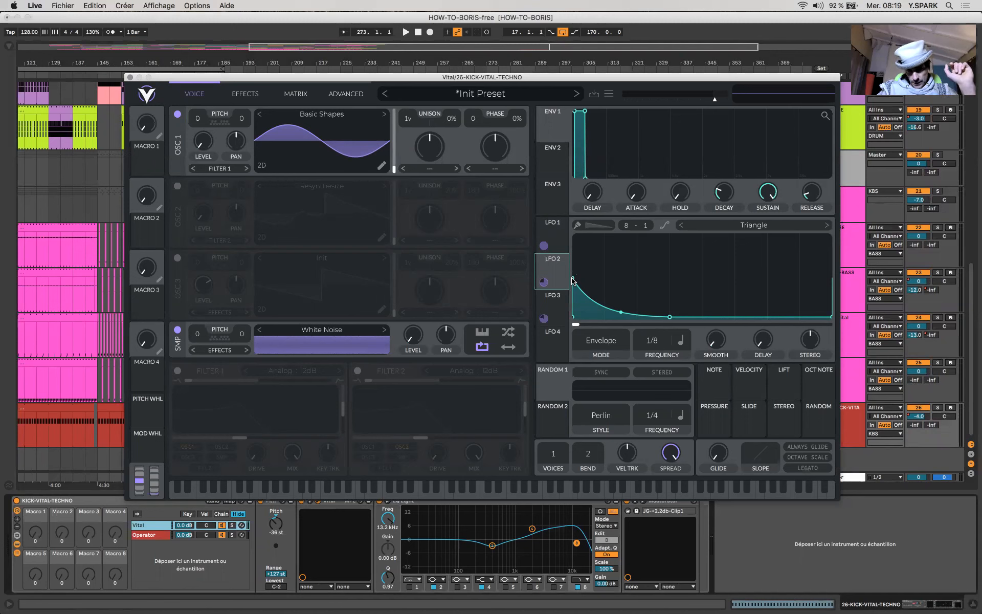
left_click(557, 245)
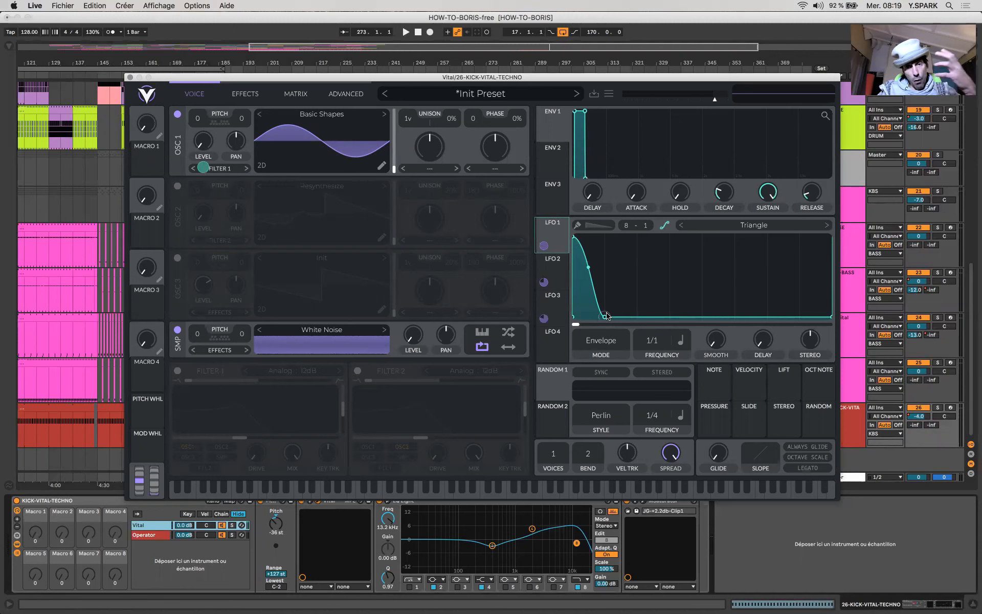
left_click(559, 269)
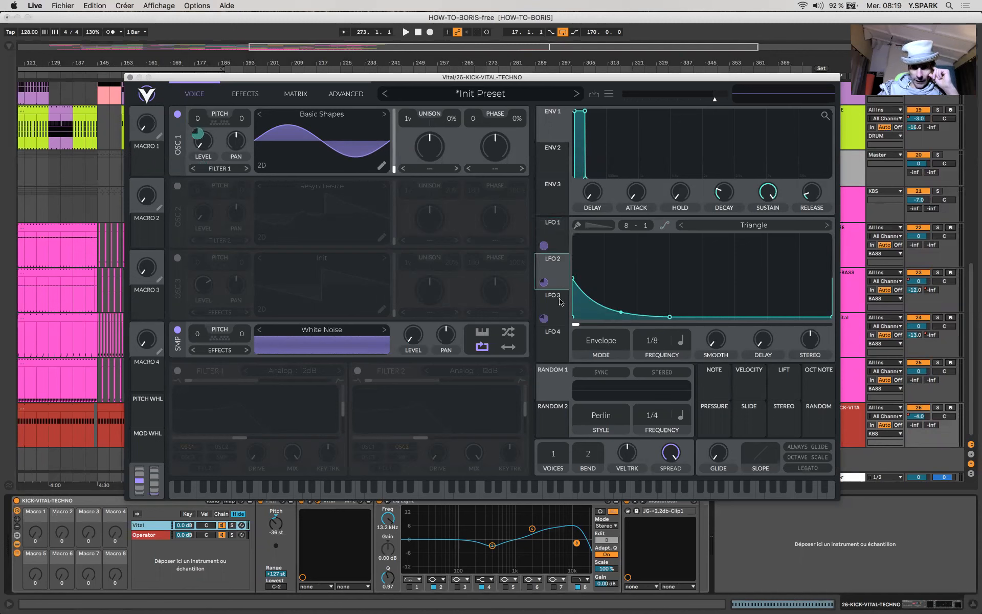
left_click(559, 316)
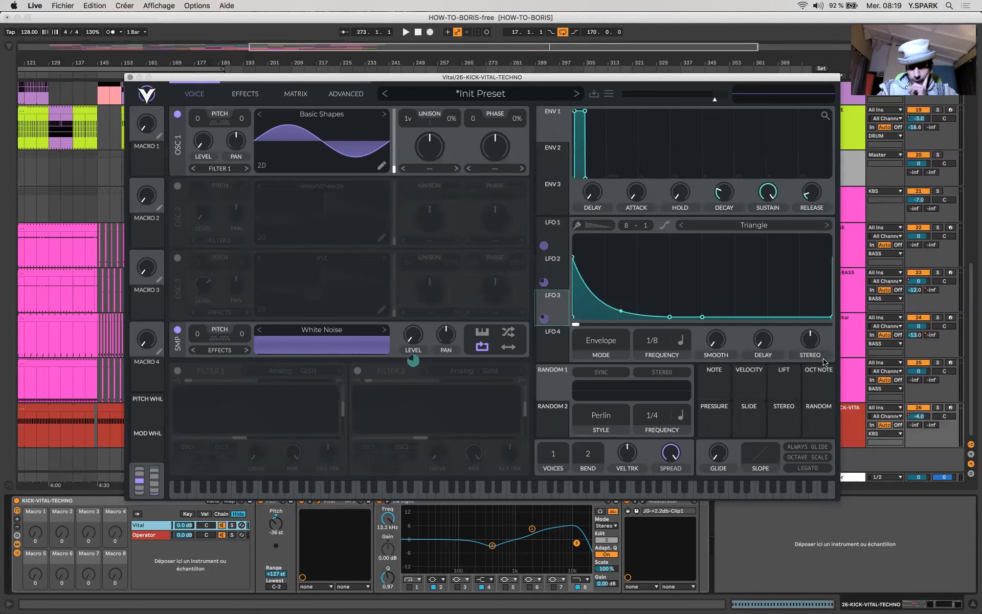
Play the kick briefly, show Vital's distortion, EQ and filter effects, and close the plug-in window.
key("space")
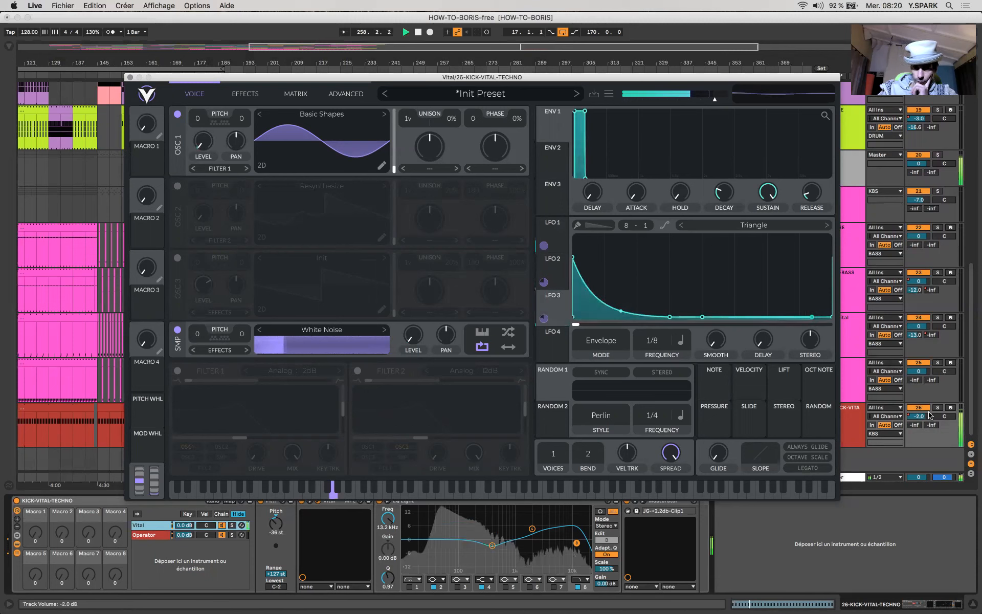
left_click(241, 94)
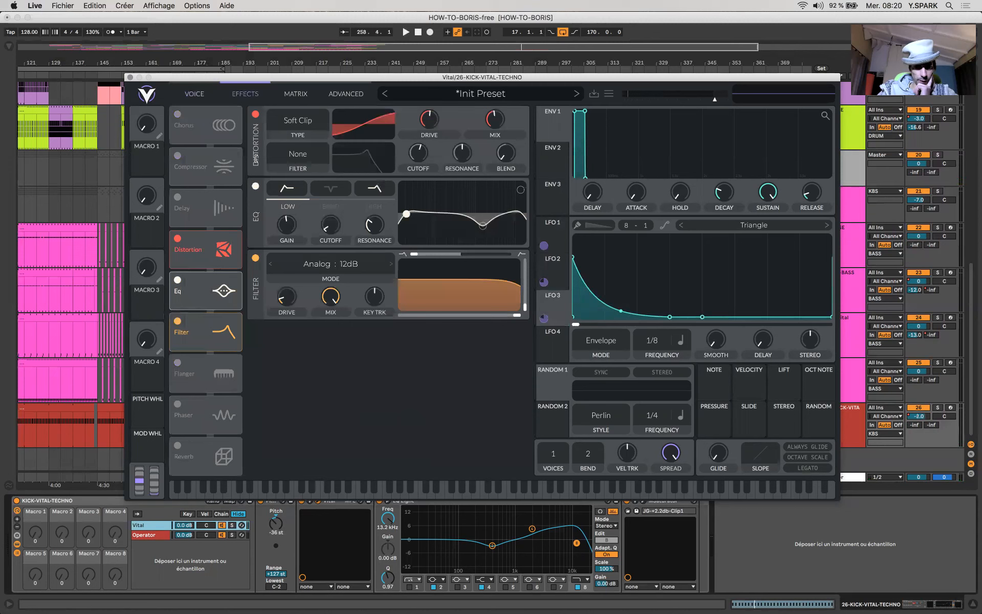
mouse_move(433, 125)
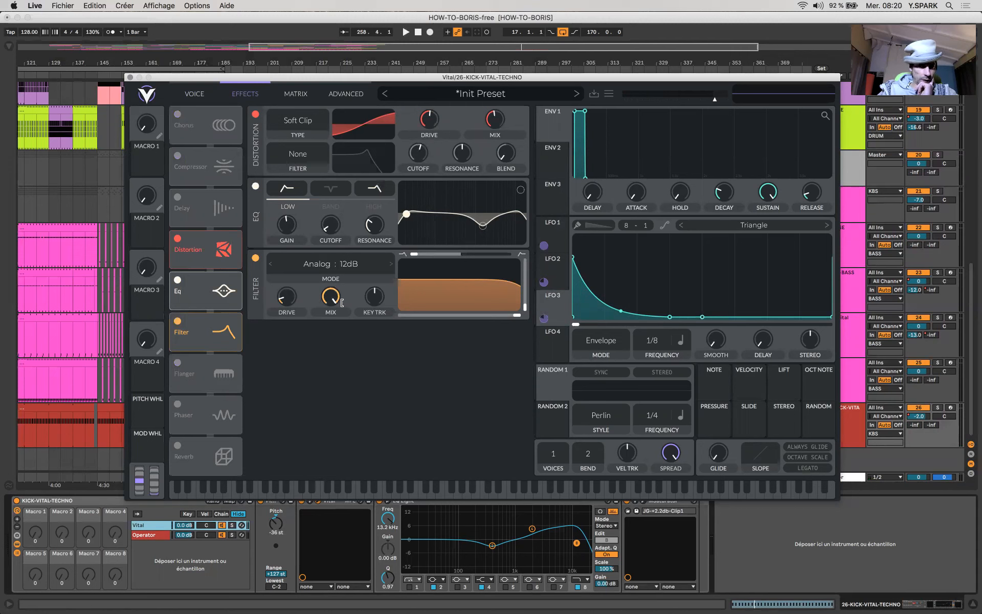
mouse_move(299, 300)
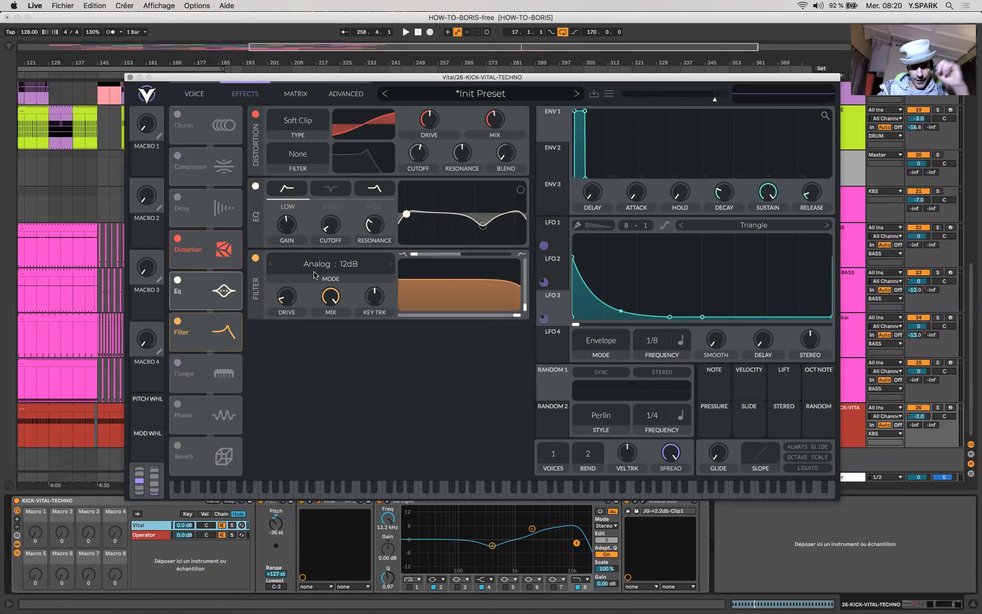
left_click(130, 77)
Copy the SUB clip to bar 257 above the copied kick and shorten it to end at bar 273.
left_click(846, 408)
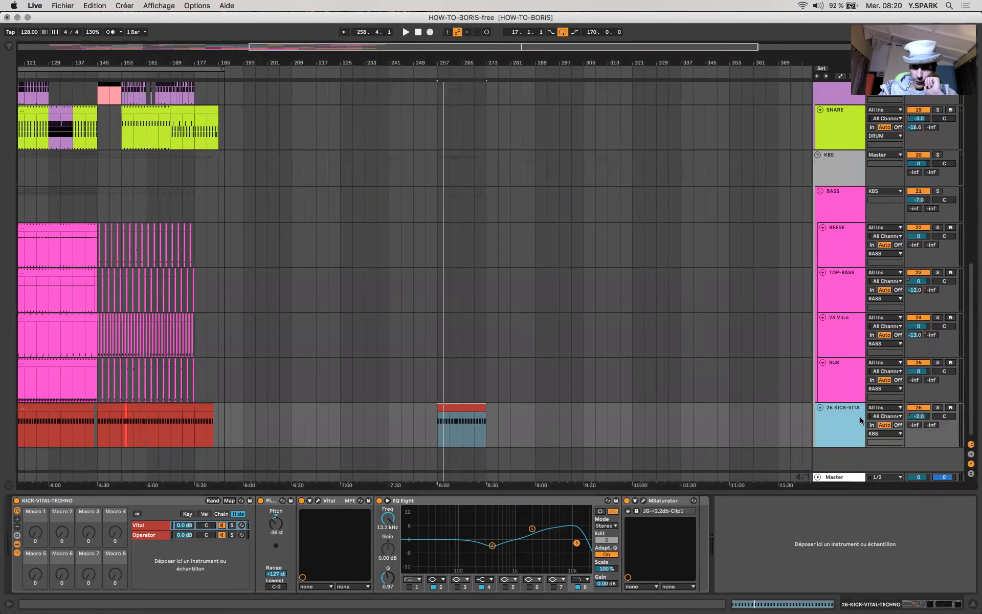
left_click(832, 364)
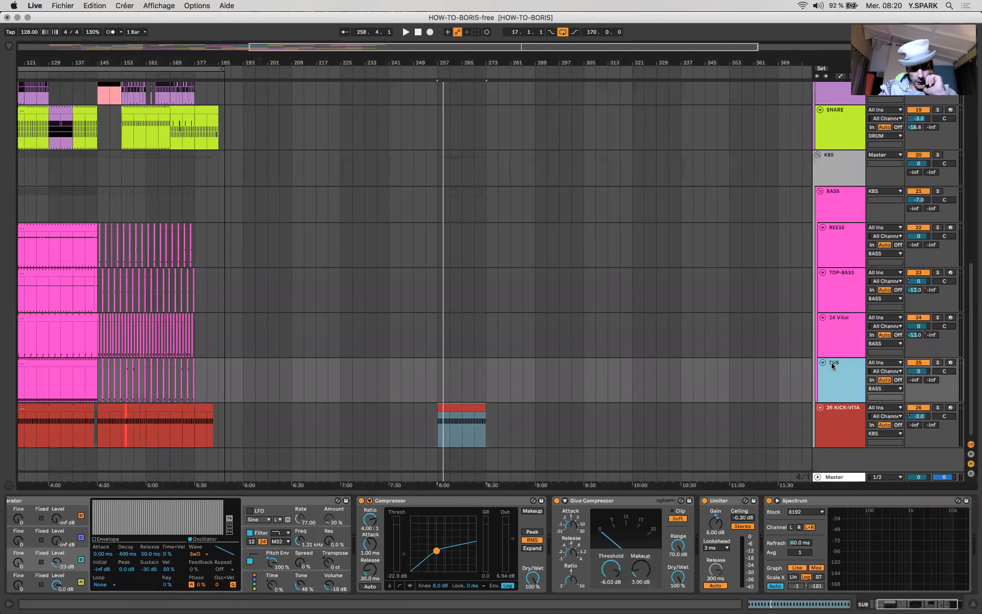
left_click_drag(61, 376, 574, 394)
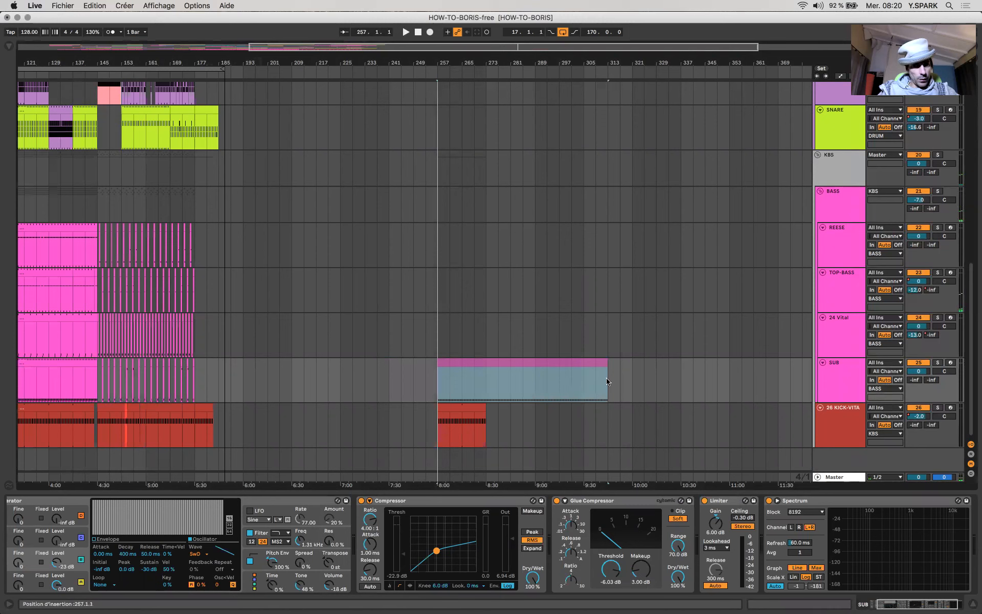
left_click_drag(606, 362, 479, 364)
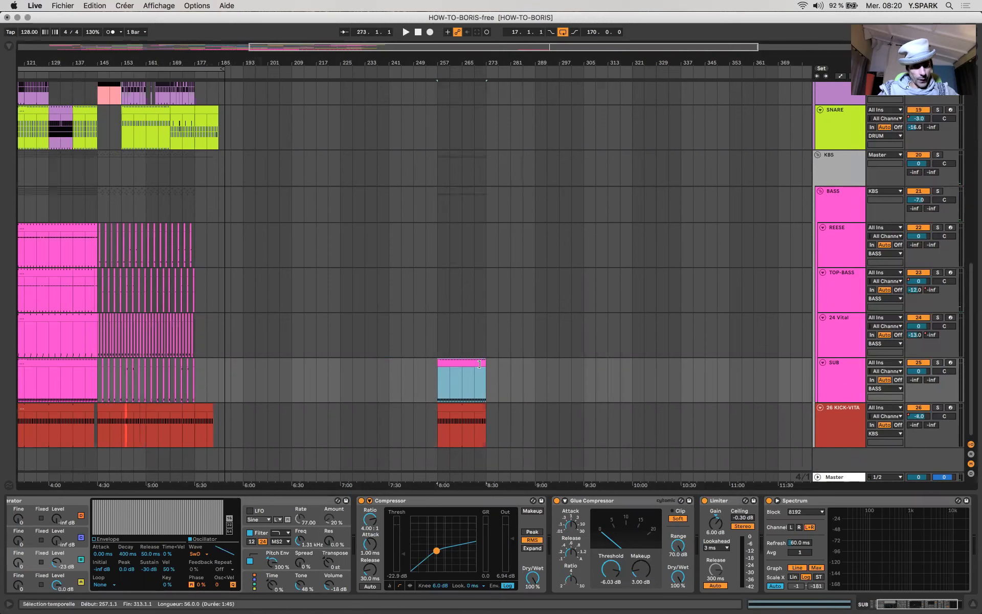
Open the copied SUB clip's notes, enlarge the note editor and show its sustained C3 note.
double_click(479, 364)
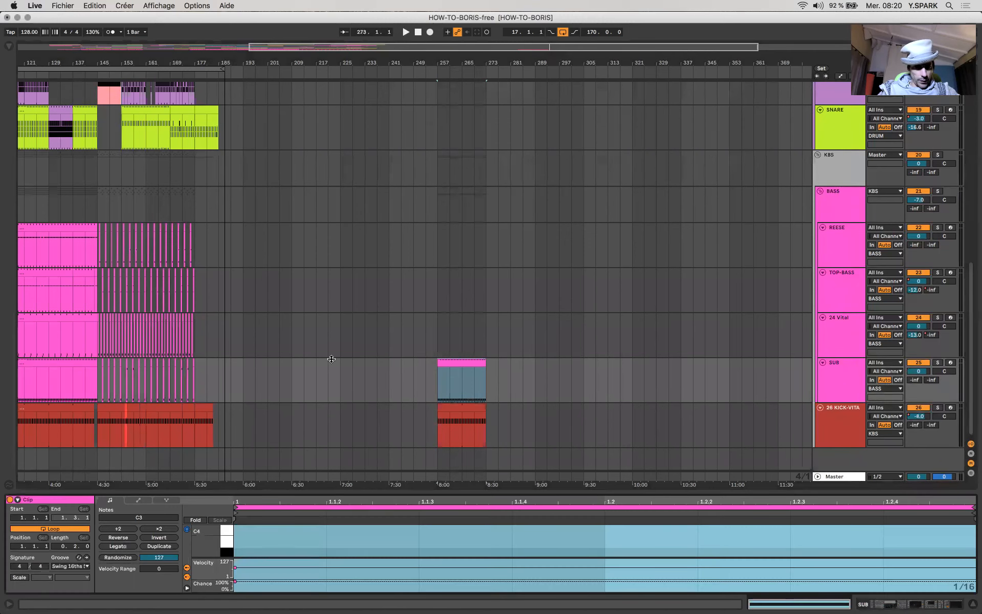
left_click_drag(332, 493, 332, 359)
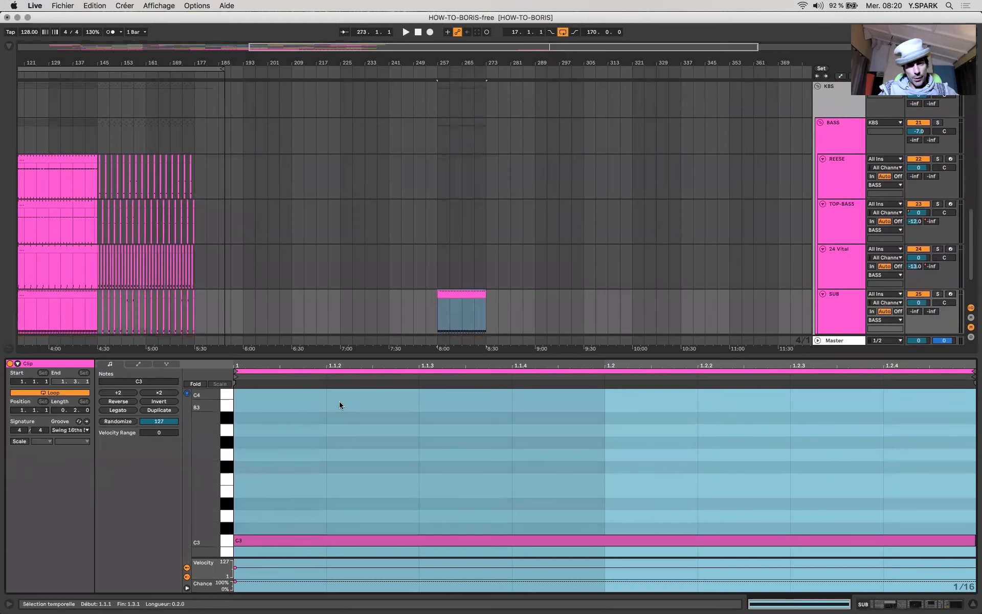
scroll(362, 458, "down", 3)
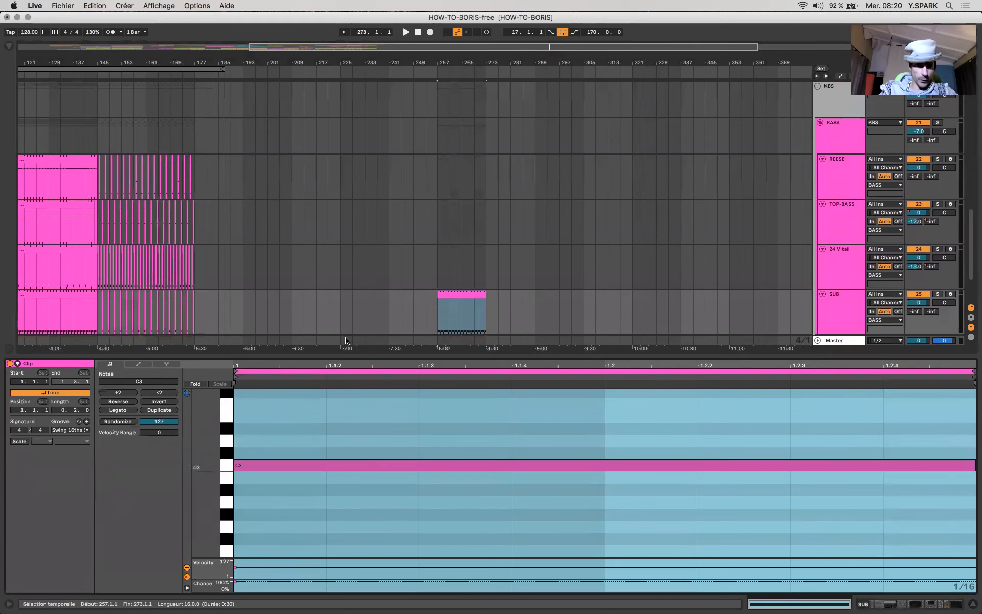
Copy the SUB clip at bar 257 to the REESE track at the same position.
left_click_drag(352, 355, 352, 402)
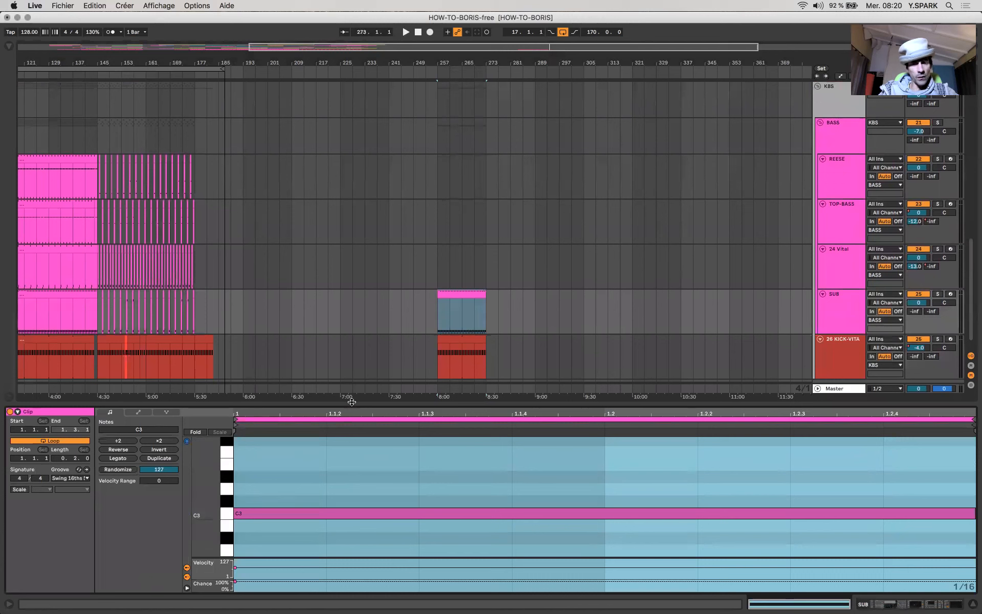
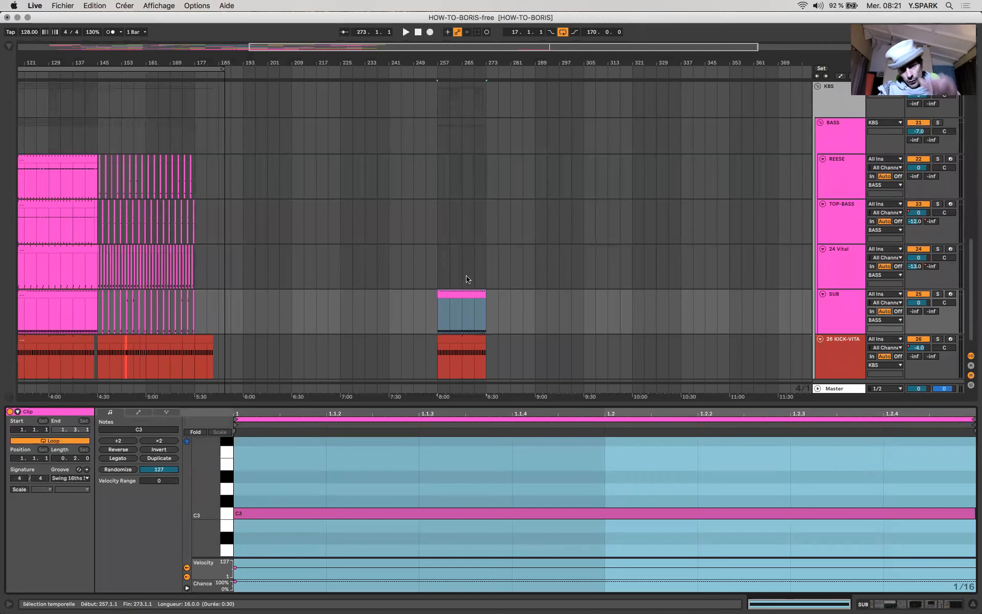
left_click(450, 285)
left_click(459, 292)
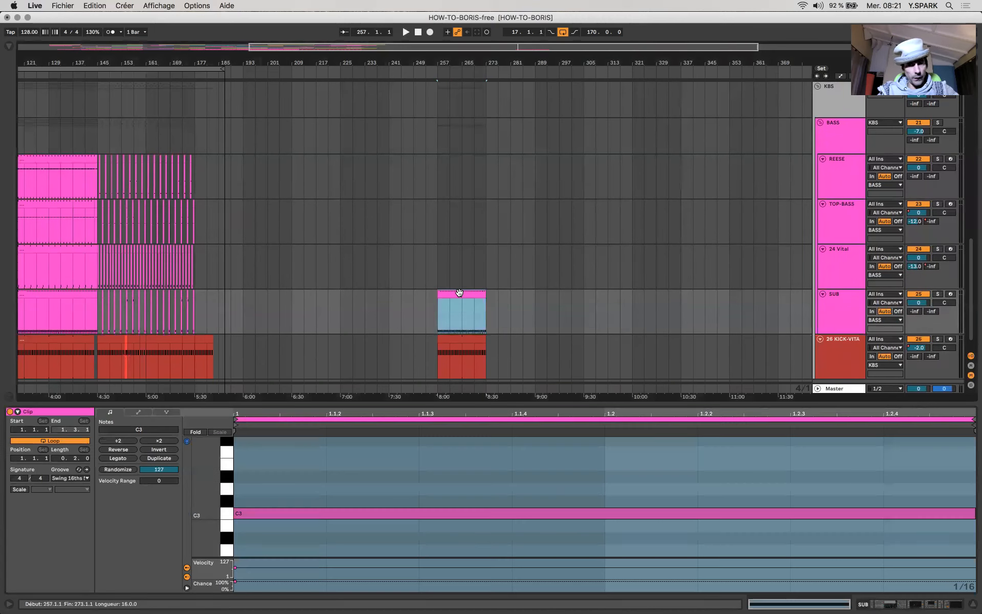
left_click_drag(459, 293, 458, 192)
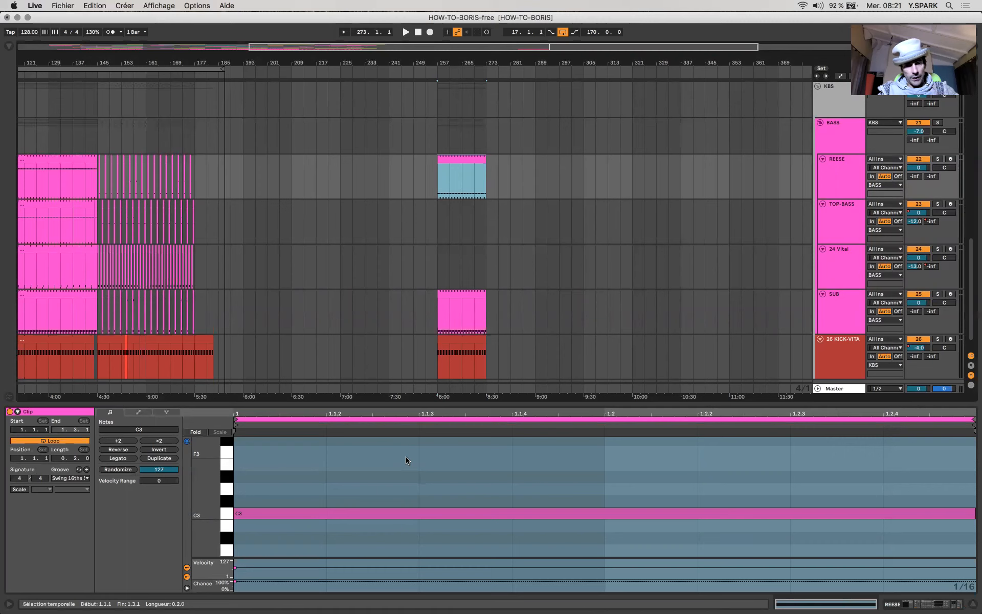
Transpose the copied REESE clip's sustained note up one octave to C4 and play the clip briefly from bar 257.
left_click_drag(406, 460, 407, 609)
key("shift+Up")
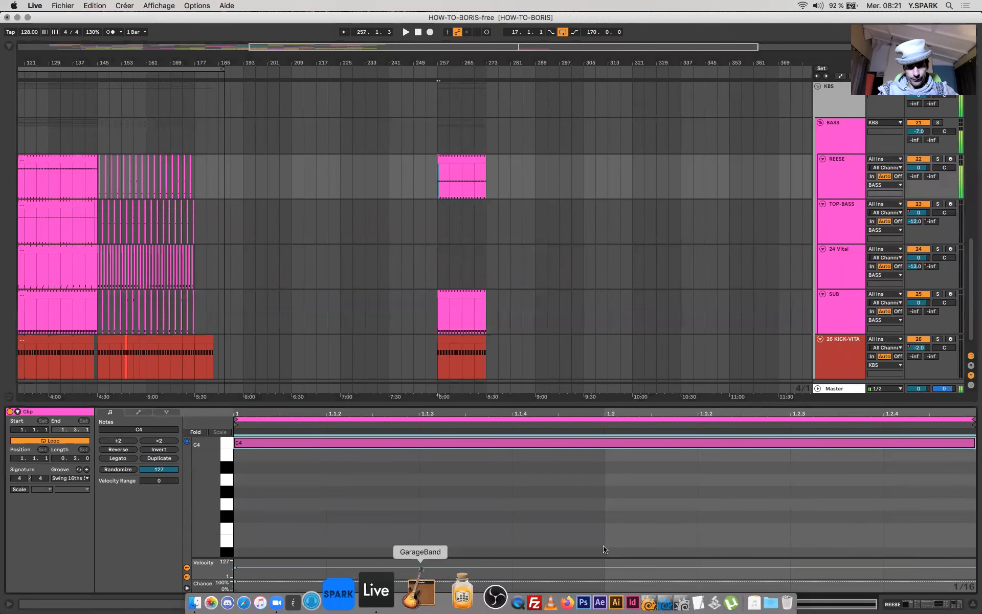
key("space")
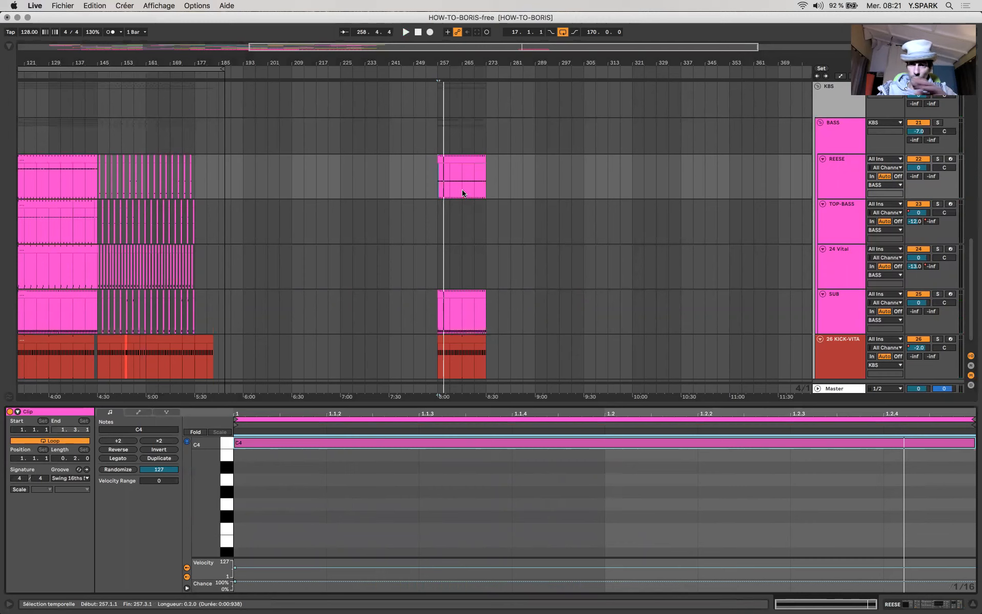
left_click(462, 186)
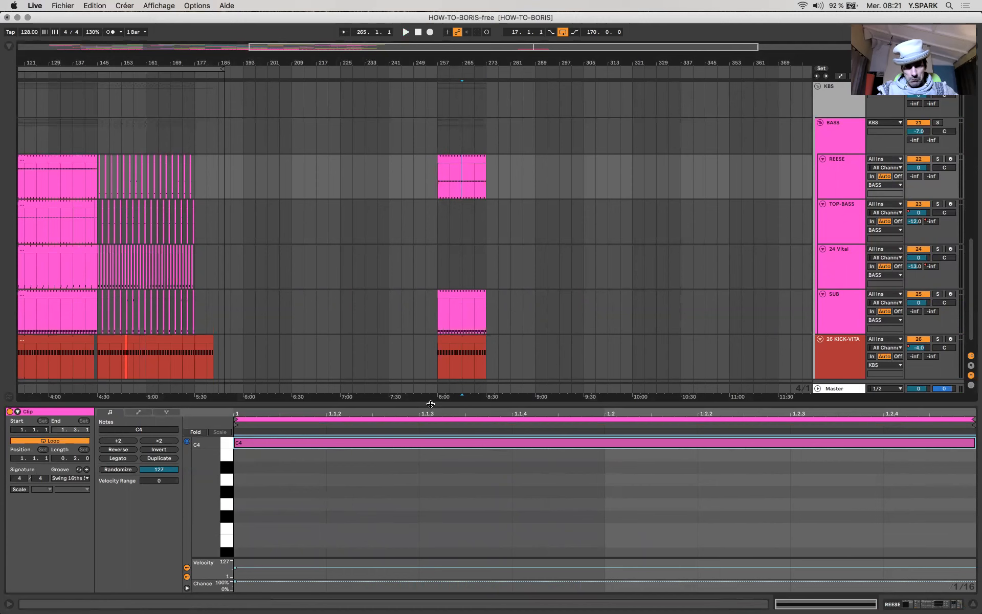
Show the BASS group's effect chain with its kick-sidechained compressor, and look at the KBS group's UP and DOWN filter racks.
left_click_drag(430, 409, 460, 483)
scroll(522, 376, "up", 3)
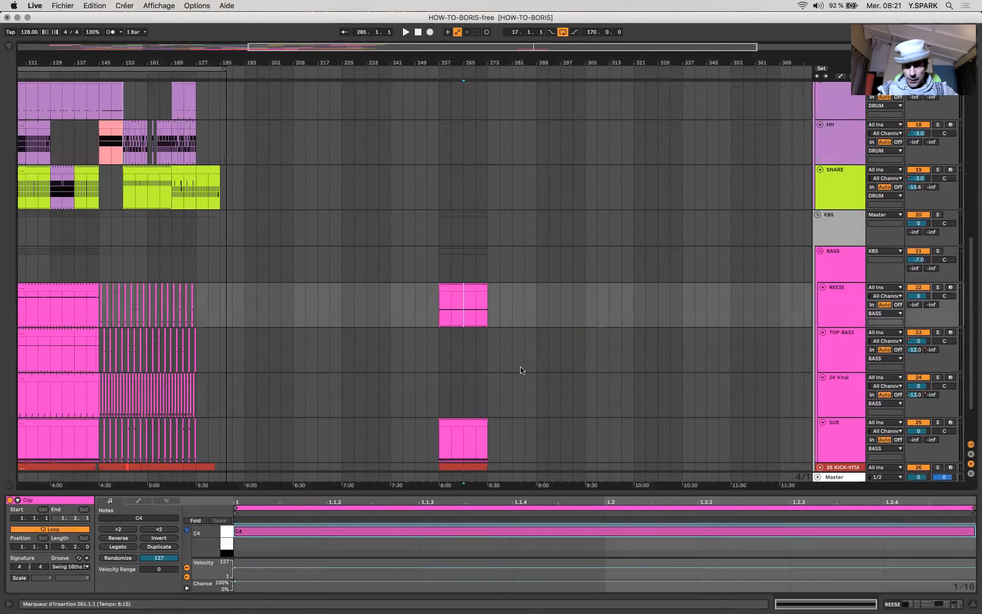
scroll(511, 317, "down", 1)
scroll(511, 318, "right", 1)
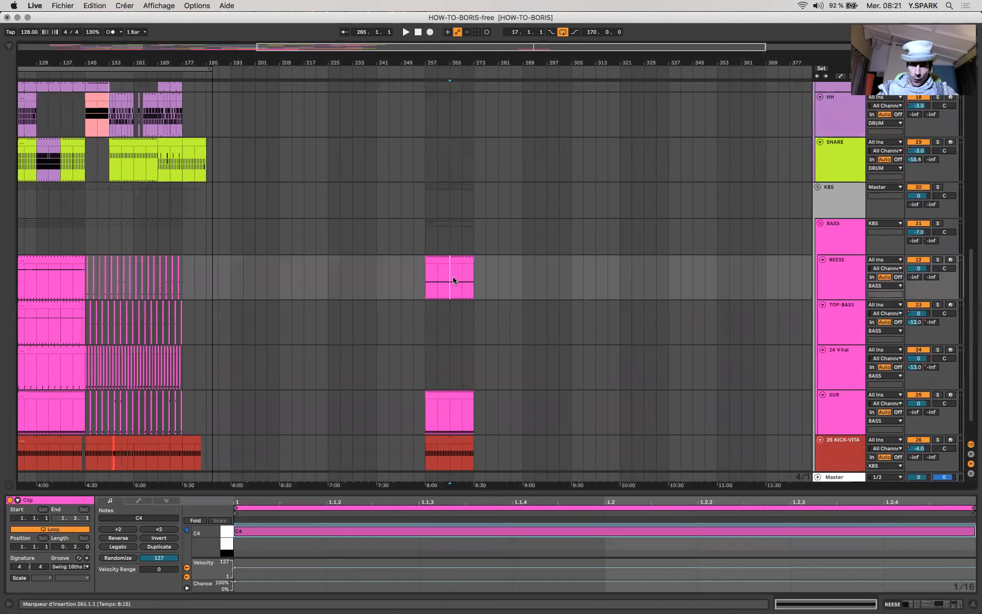
left_click(425, 278)
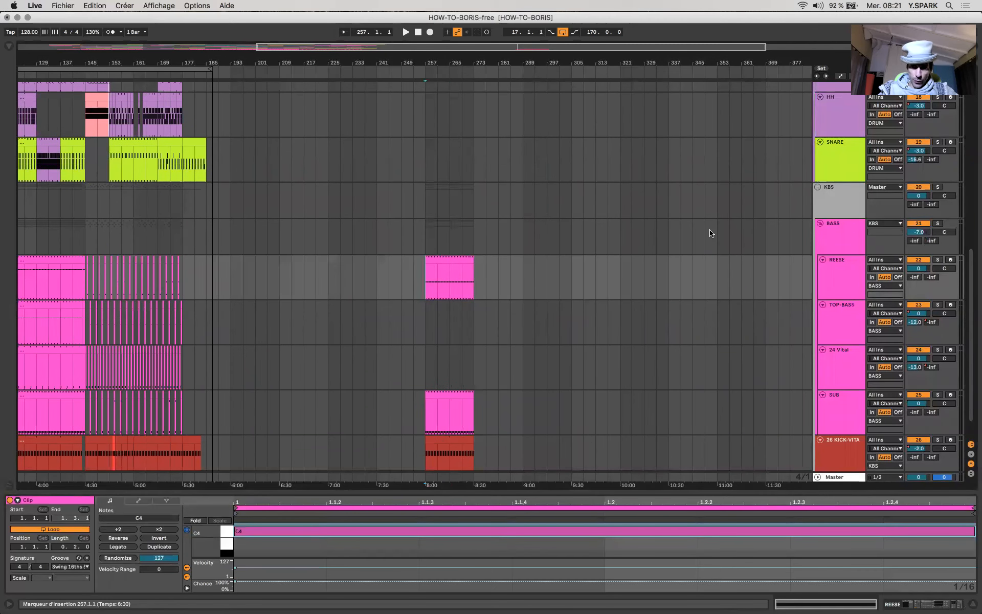
left_click(828, 243)
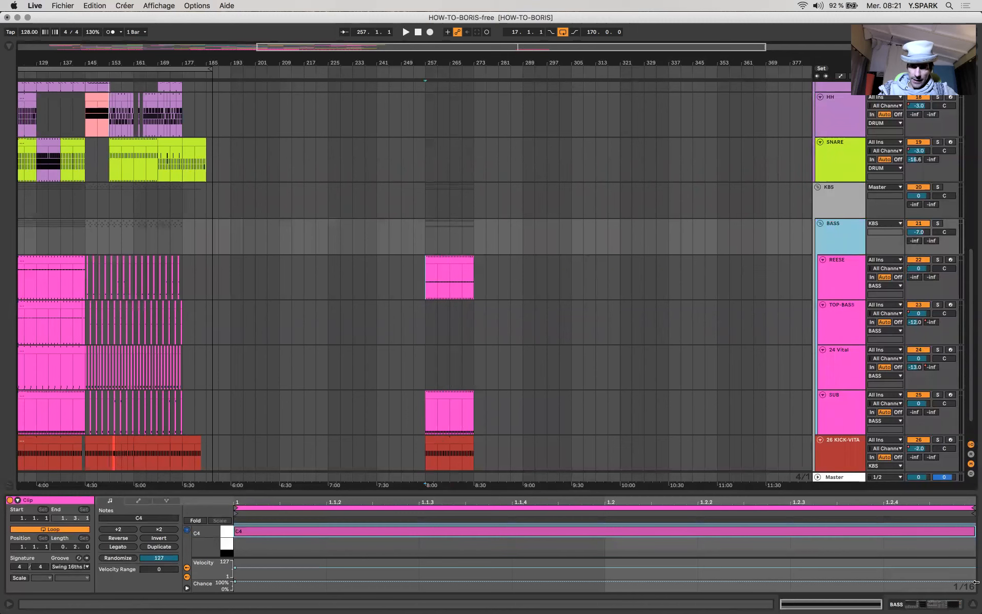
left_click(955, 603)
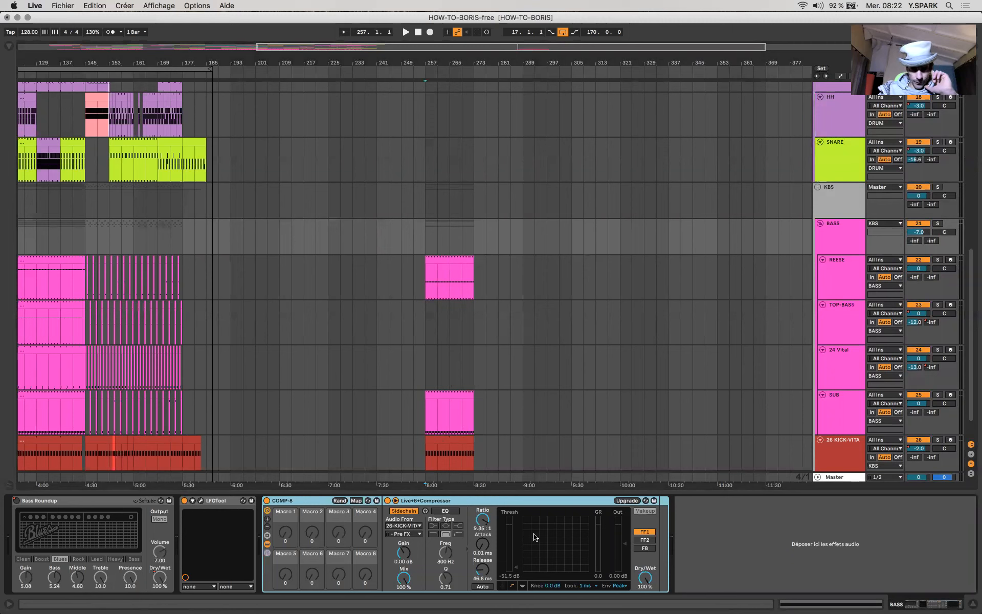
left_click(481, 523)
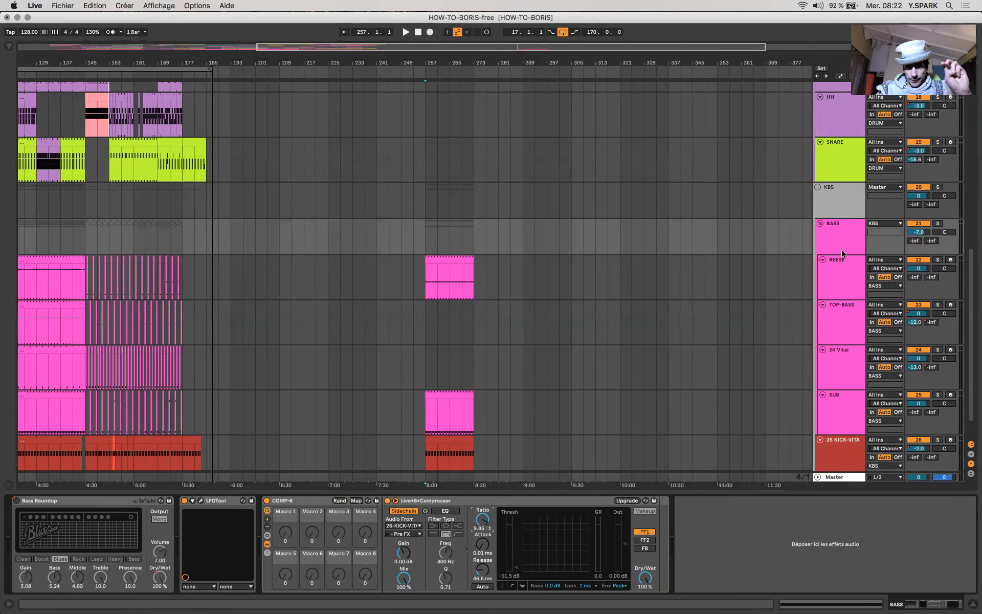
left_click(843, 213)
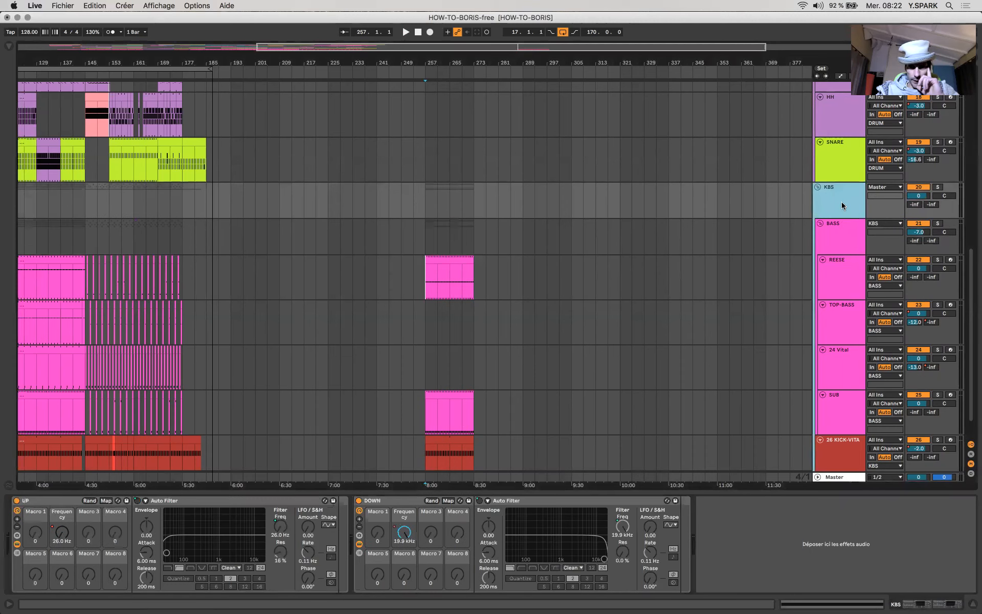
left_click(840, 246)
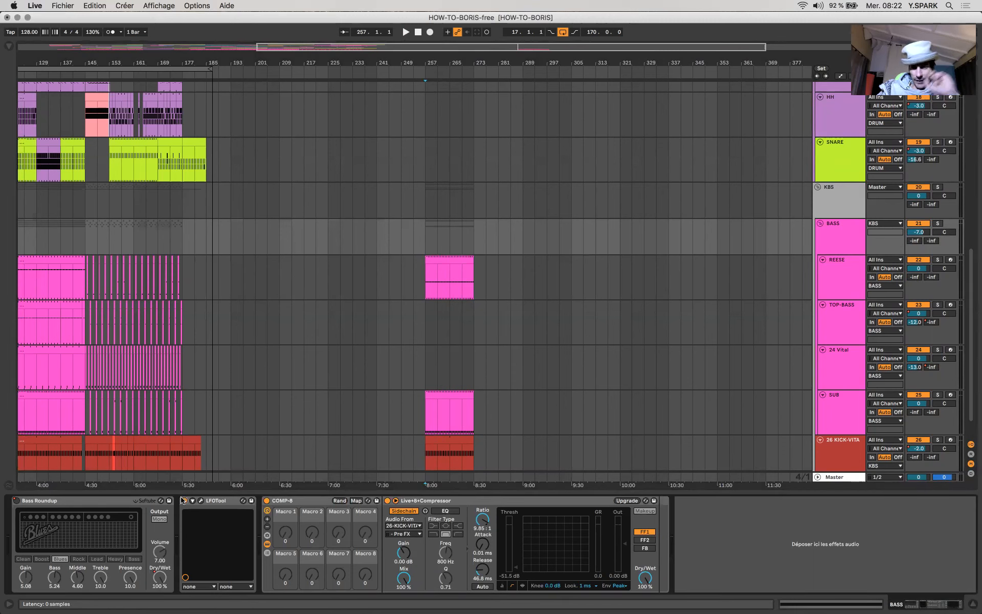
Show the Swing 16ths 54 groove in the groove pool and bring the whole arrangement into view.
left_click(9, 45)
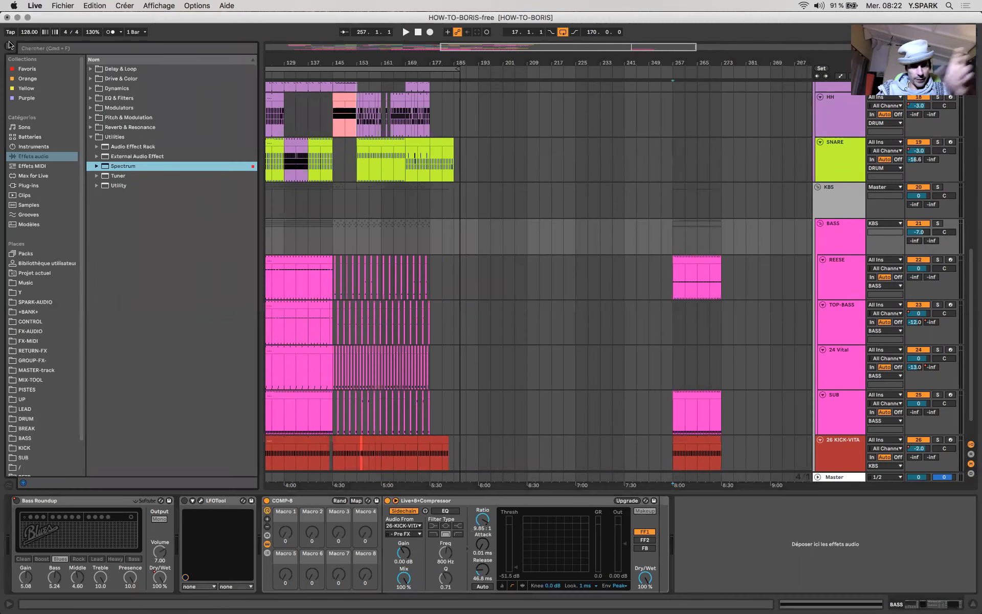
left_click(10, 485)
left_click(62, 284)
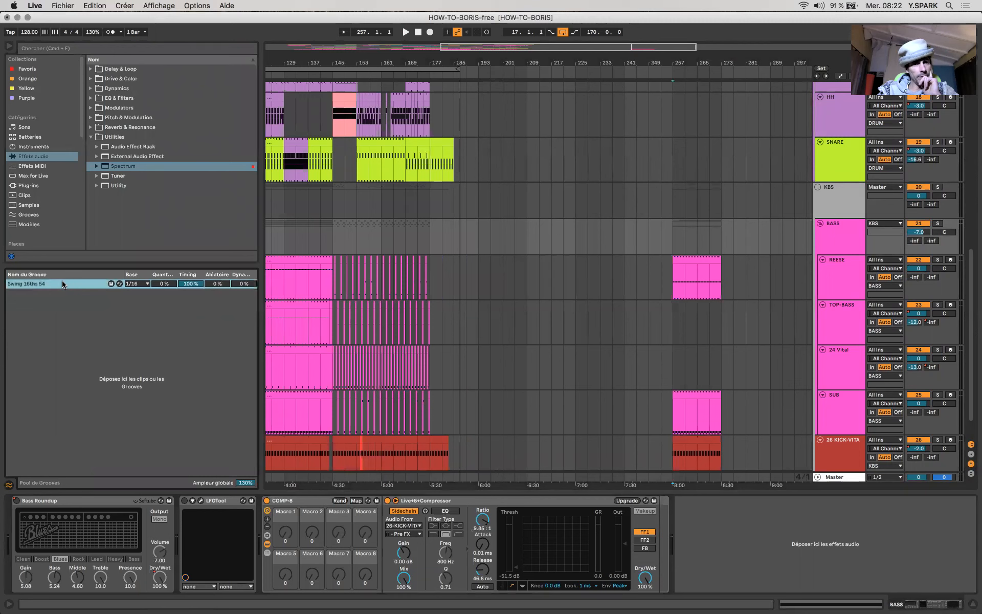
scroll(494, 318, "down", 3)
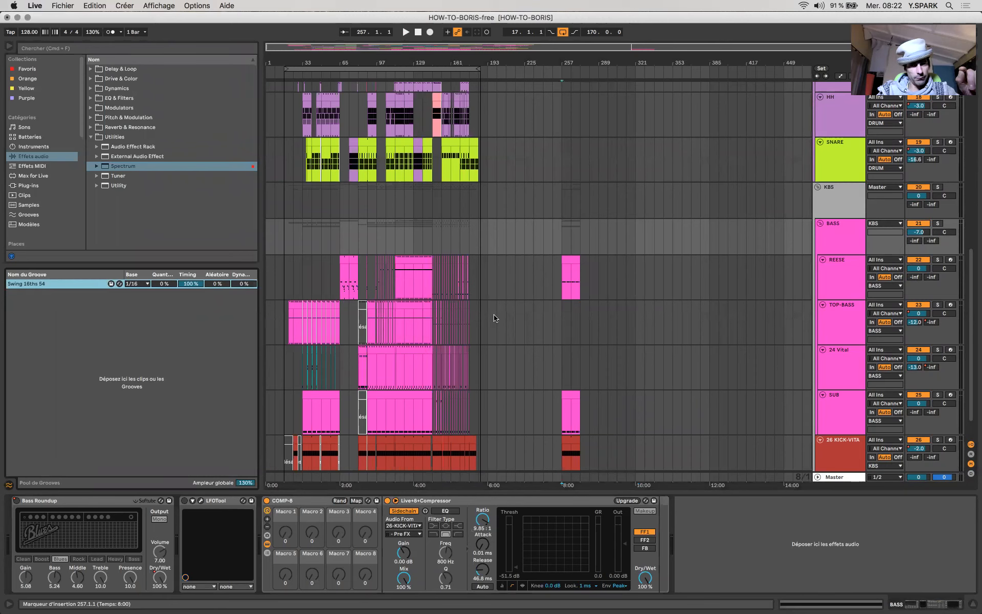
scroll(494, 318, "down", 2)
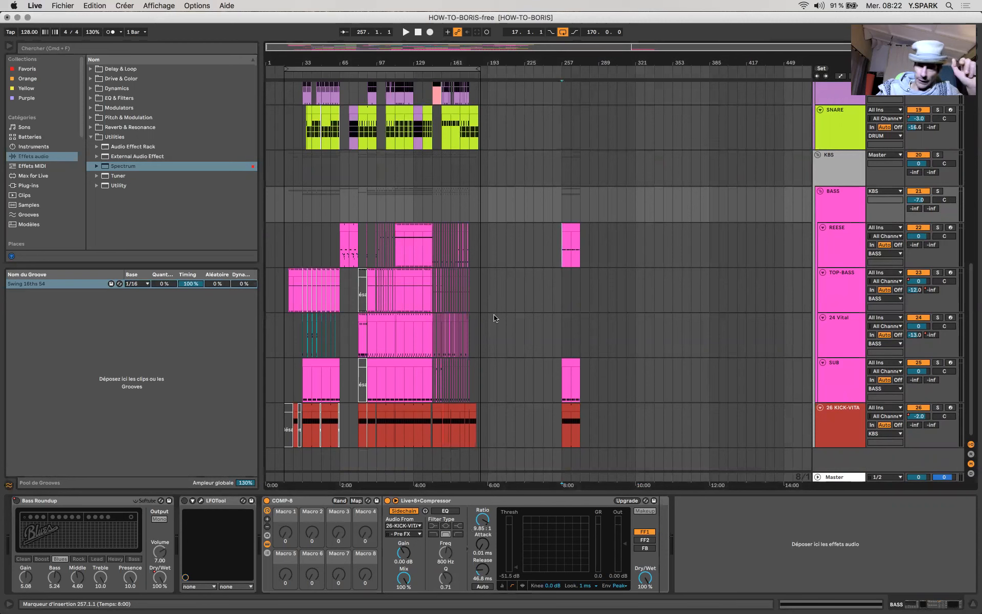
Open the copied kick clip's notes and demonstrate a one-beat loop before restoring the loop to eight bars.
left_click(575, 408)
double_click(575, 407)
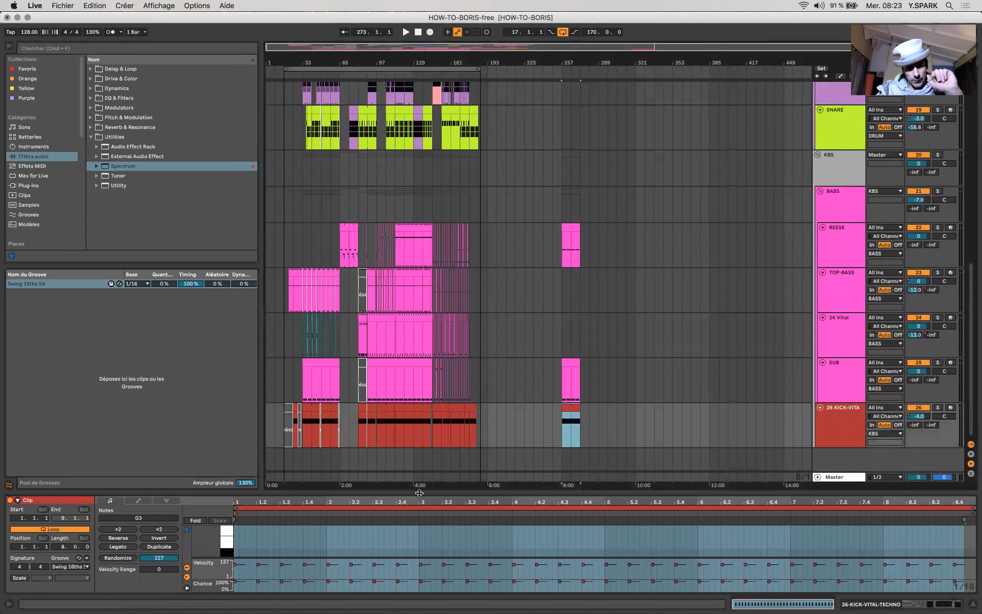
left_click_drag(419, 489, 396, 315)
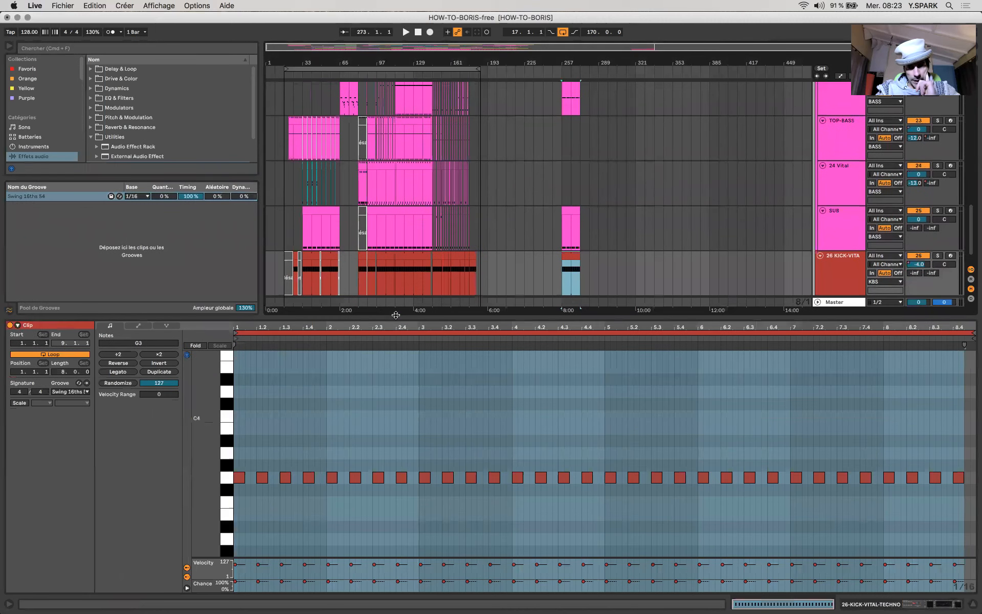
left_click(236, 518)
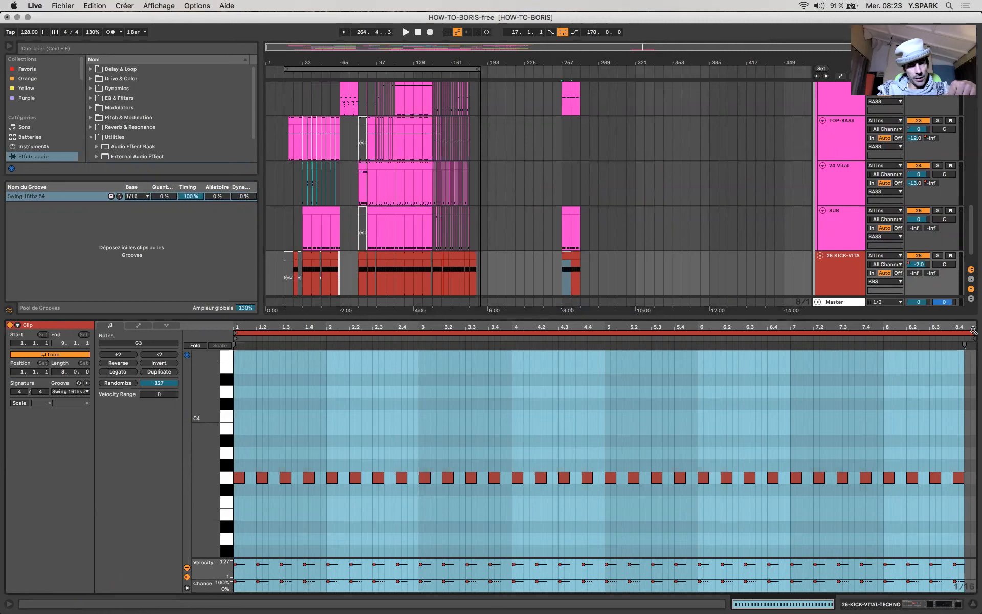
mouse_move(971, 330)
left_mouse_down()
mouse_move(938, 353)
mouse_move(271, 408)
mouse_move(251, 419)
mouse_move(259, 424)
left_mouse_up()
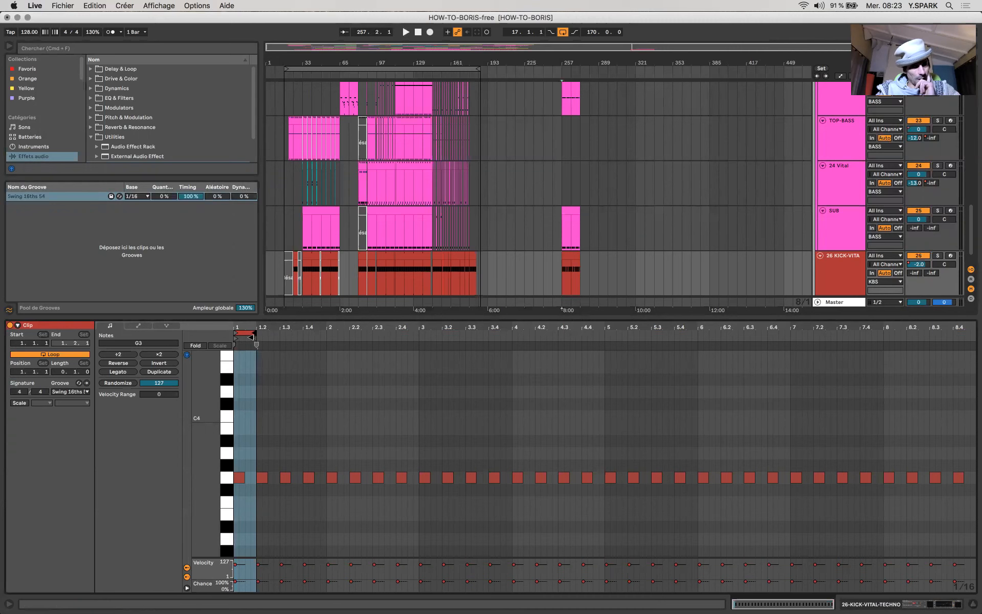
mouse_move(252, 329)
left_mouse_down()
mouse_move(297, 353)
mouse_move(972, 377)
mouse_move(936, 387)
mouse_move(931, 371)
left_mouse_up()
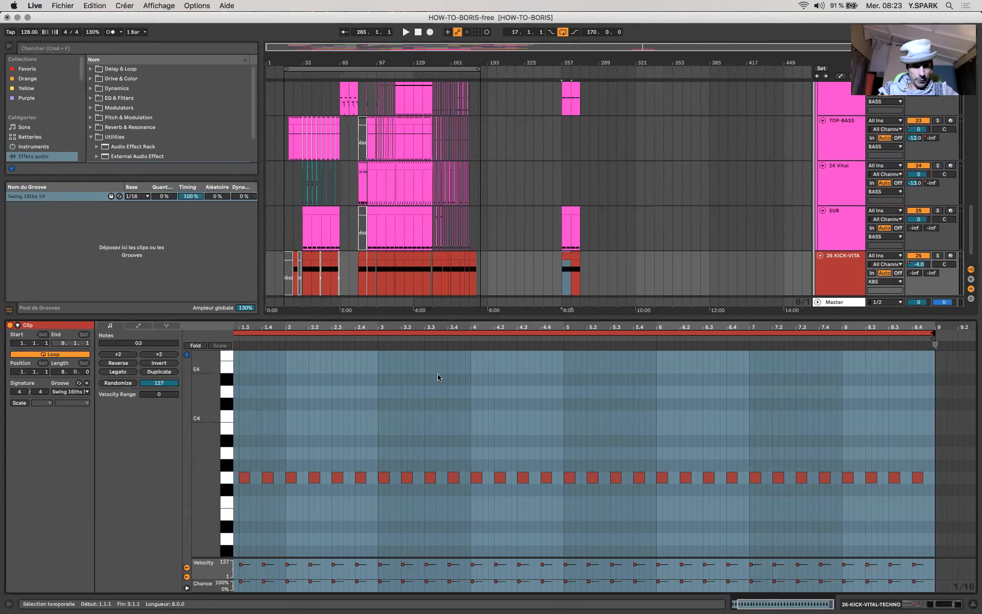
Hide the groove pool, return to the BASS group's effects, and show LFOTool's volume-shaping curve before closing its window.
left_click(7, 311)
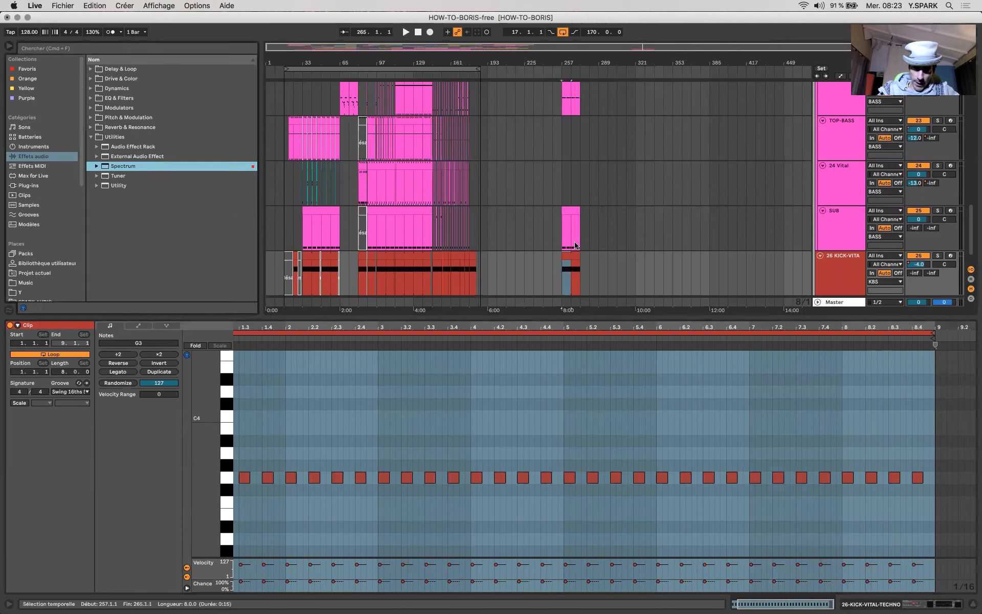
scroll(724, 211, "up", 5)
left_click(821, 217)
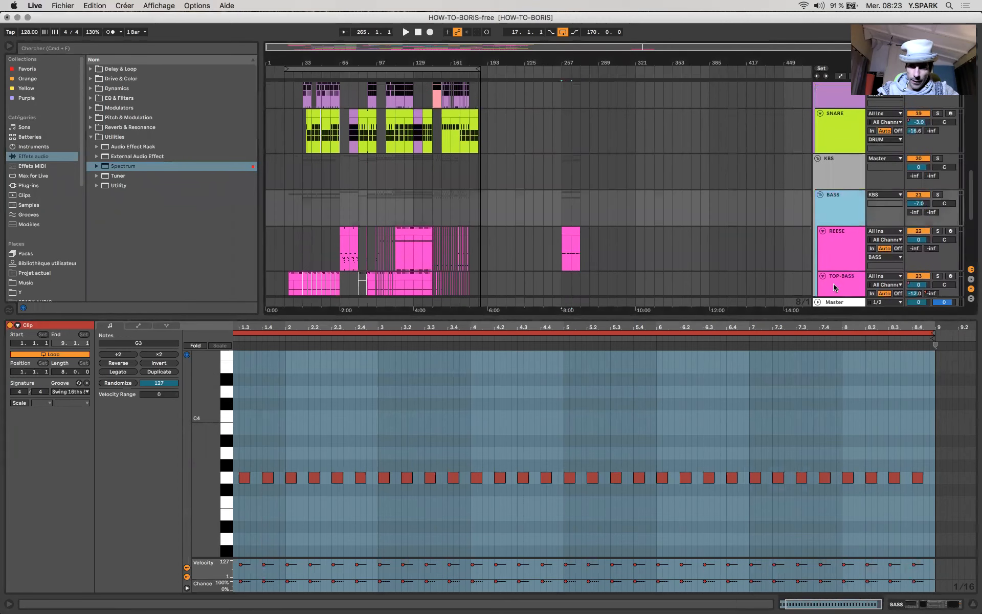
left_click(912, 606)
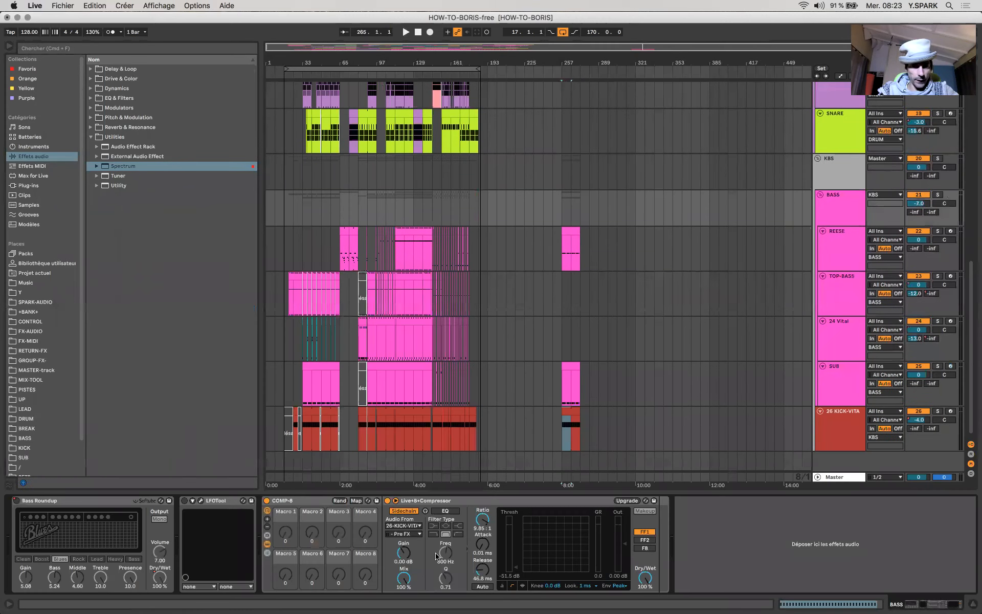
left_click(201, 502)
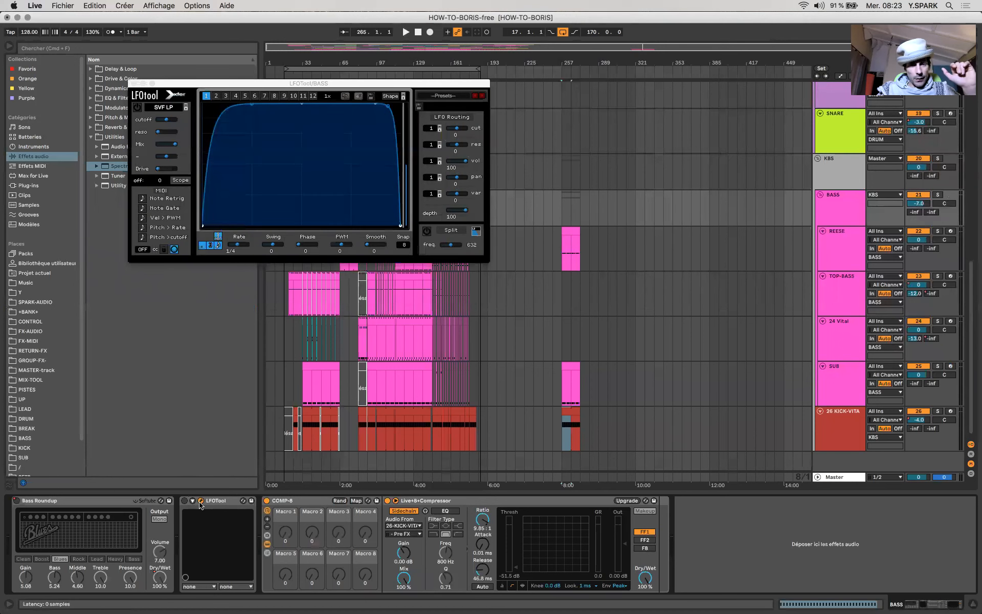
left_click(200, 502)
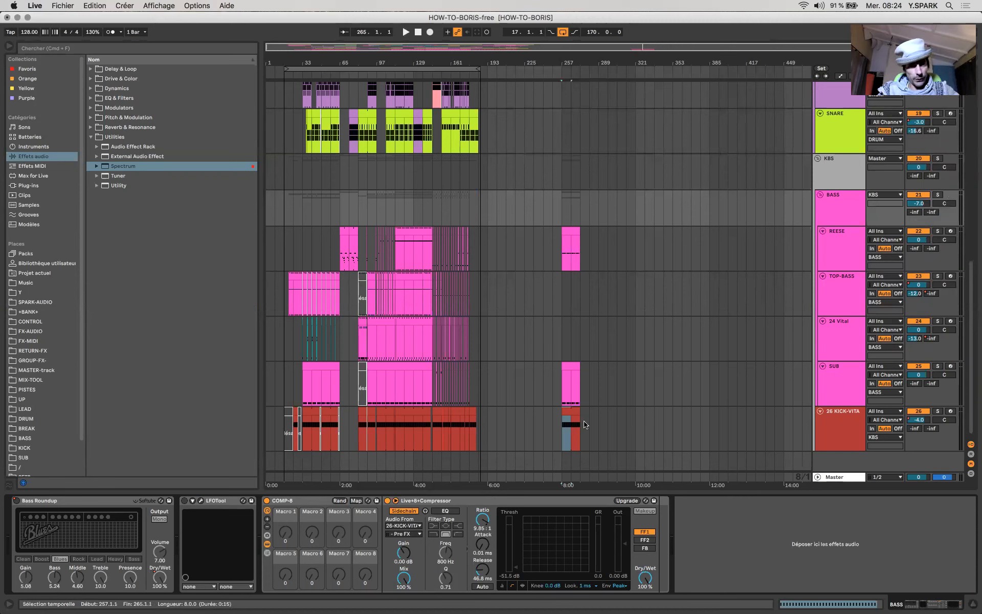
Show the device chains of the SUB track and the REESE track.
left_click(571, 381)
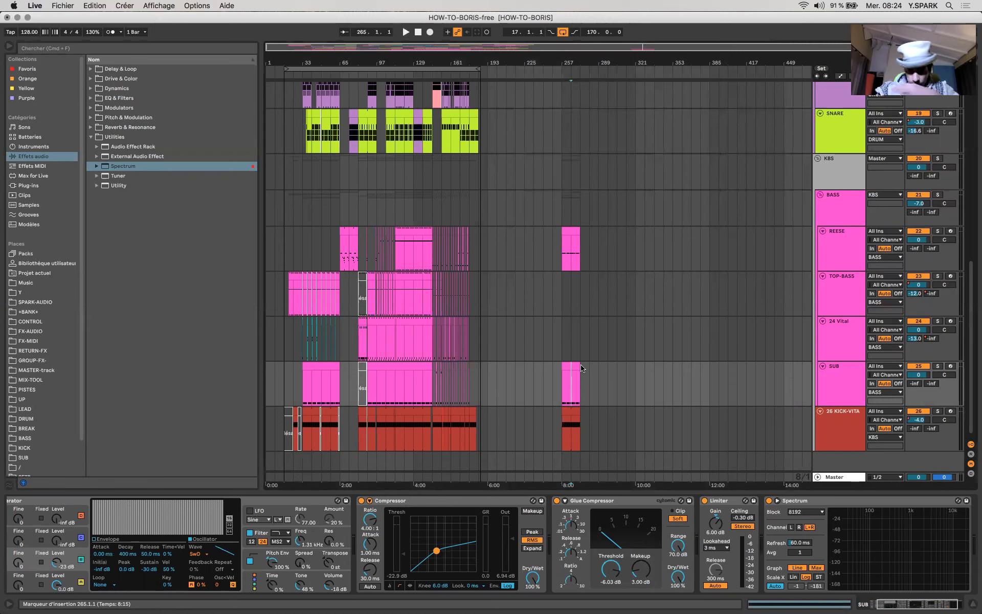
left_click(569, 228)
scroll(570, 230, "up", 1)
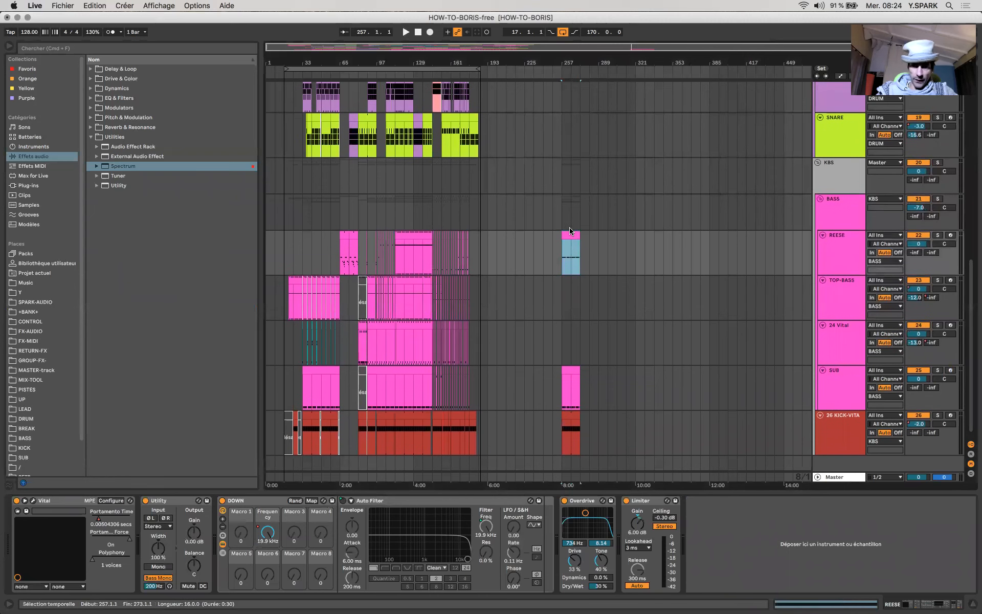
scroll(571, 231, "up", 5)
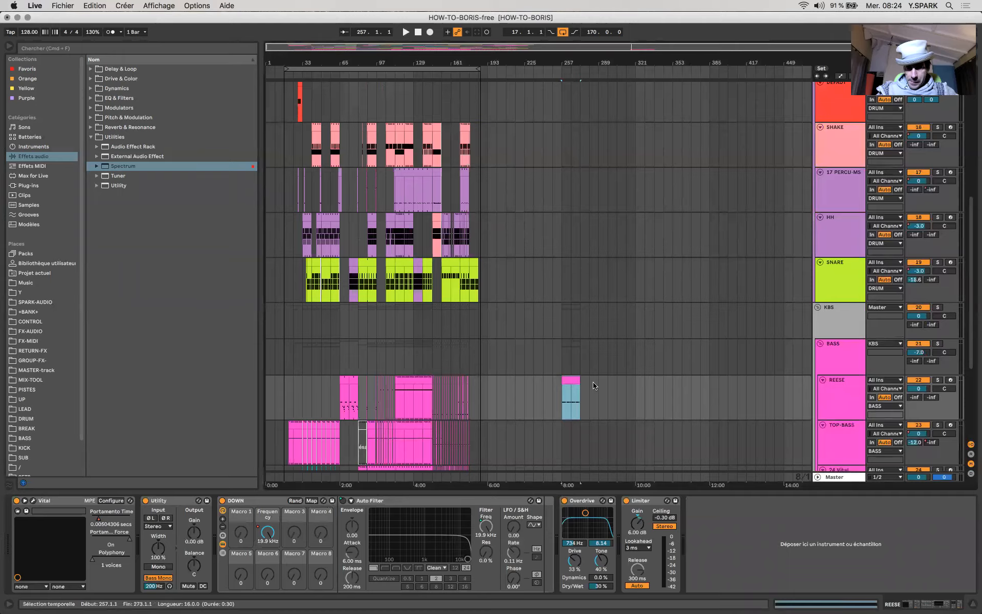
Open the copied REESE clip's notes briefly, and hide the browser and note editor to enlarge the arrangement around bar 257.
key("plus")
double_click(544, 381)
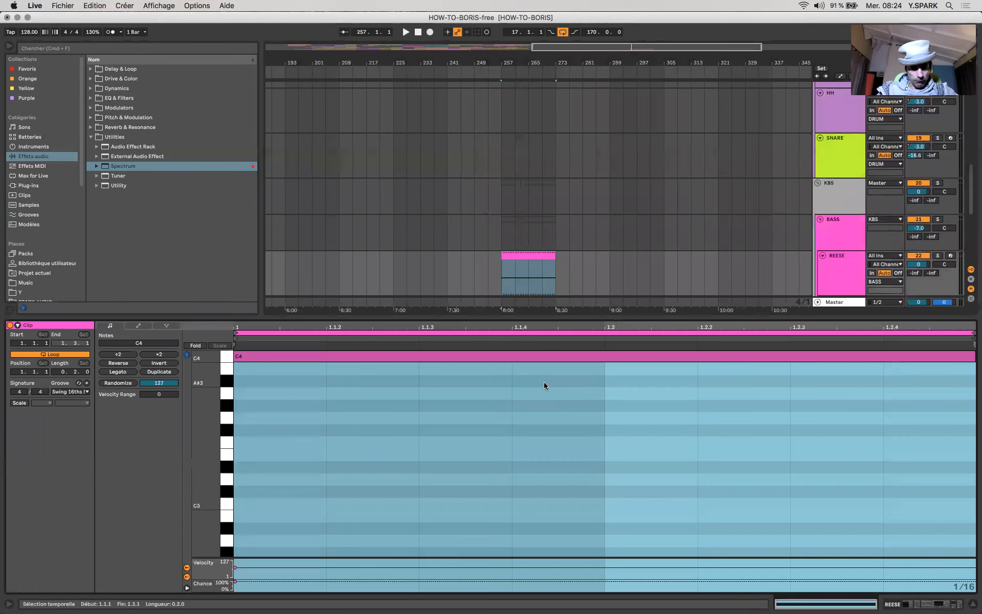
left_click(9, 46)
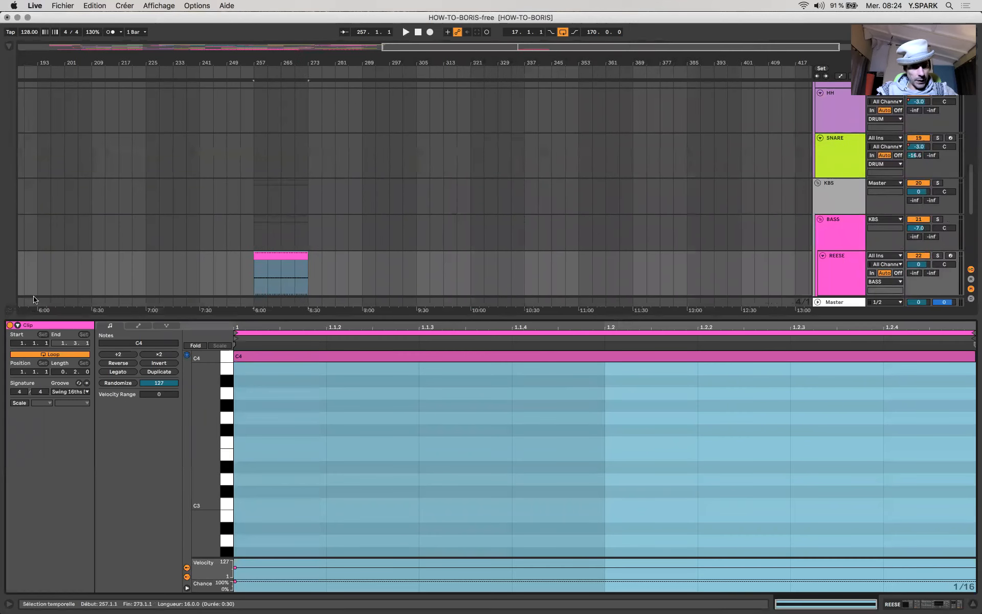
double_click(35, 317)
key("minus")
key("minus")
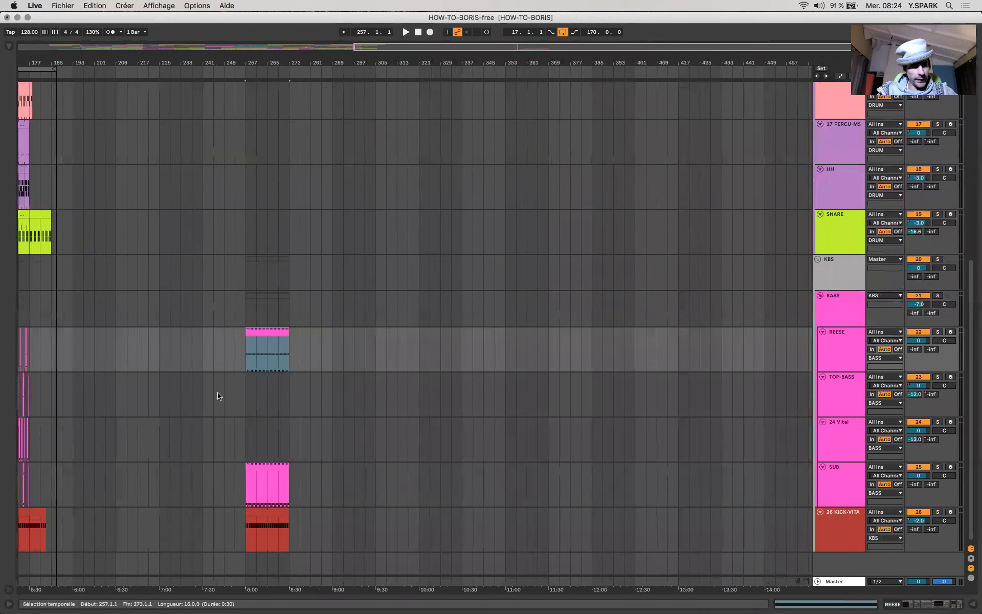
Copy an eight-bar SNARE clip from the existing arrangement to bar 265 and open its notes.
left_click_drag(292, 215, 475, 213)
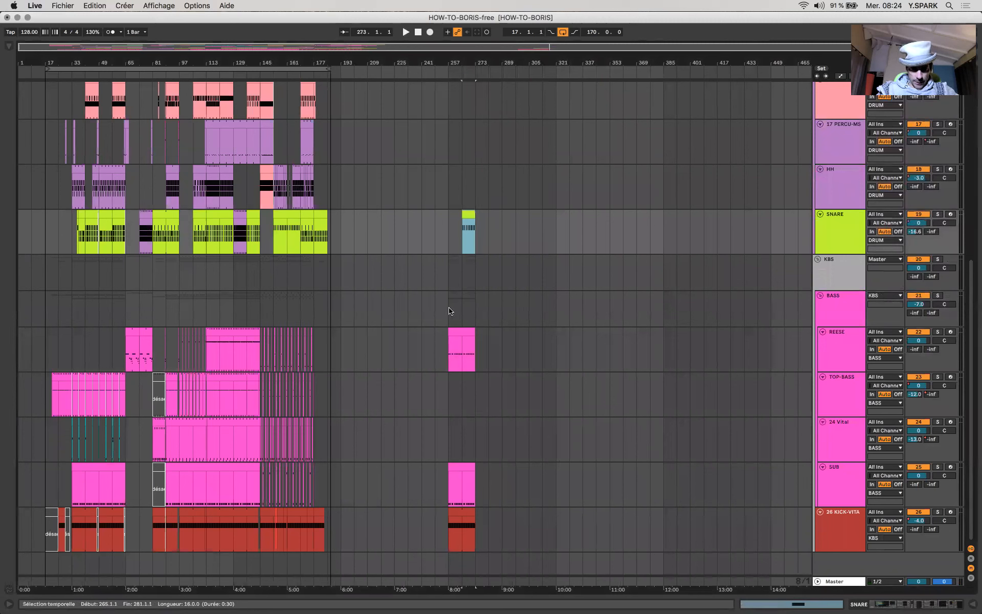
left_click(306, 214)
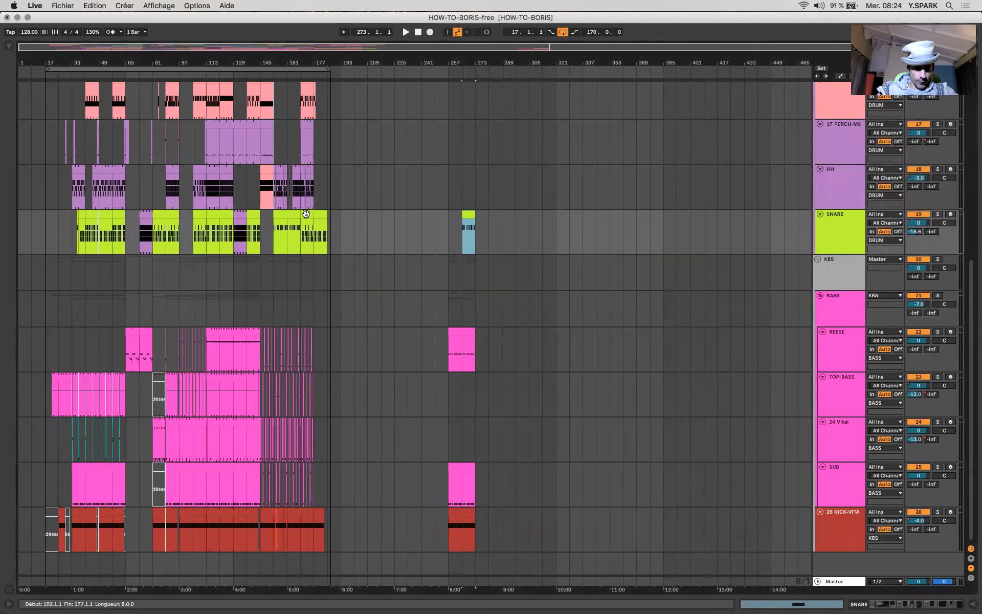
left_click_drag(330, 214, 469, 215)
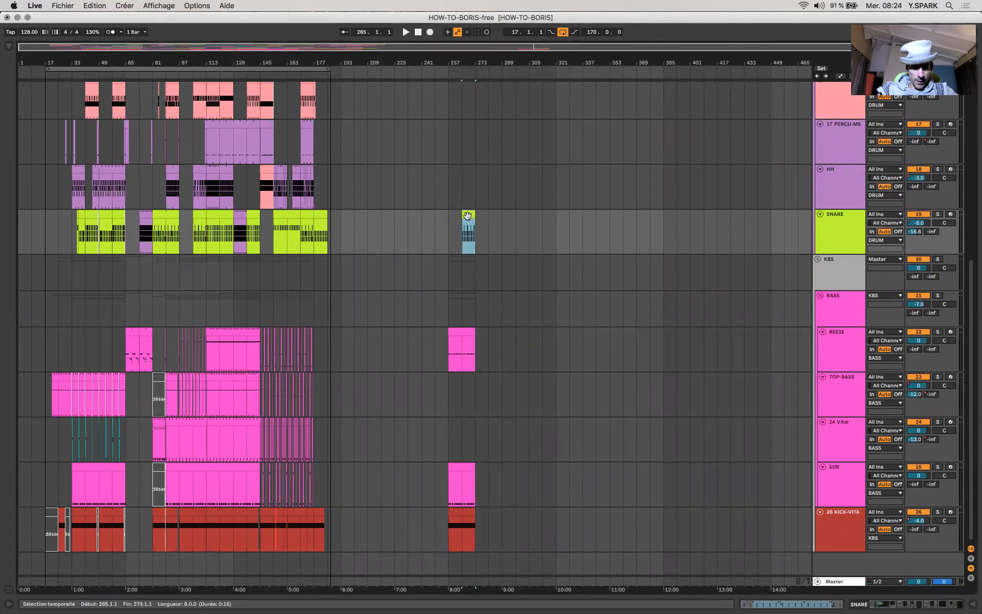
double_click(469, 214)
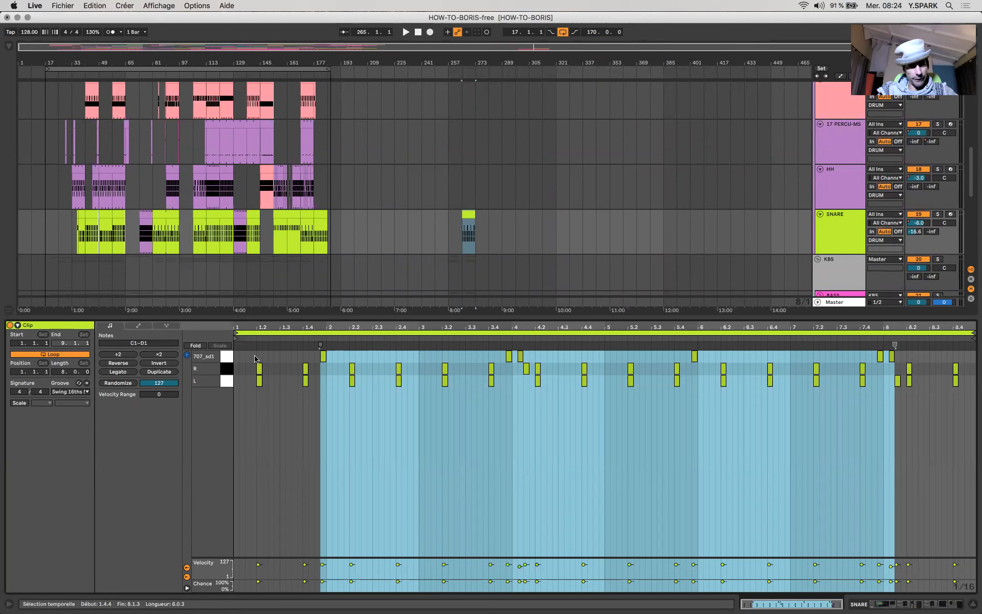
Play the passage with the copied snare clip, hide the note editor and stop playback.
key("space")
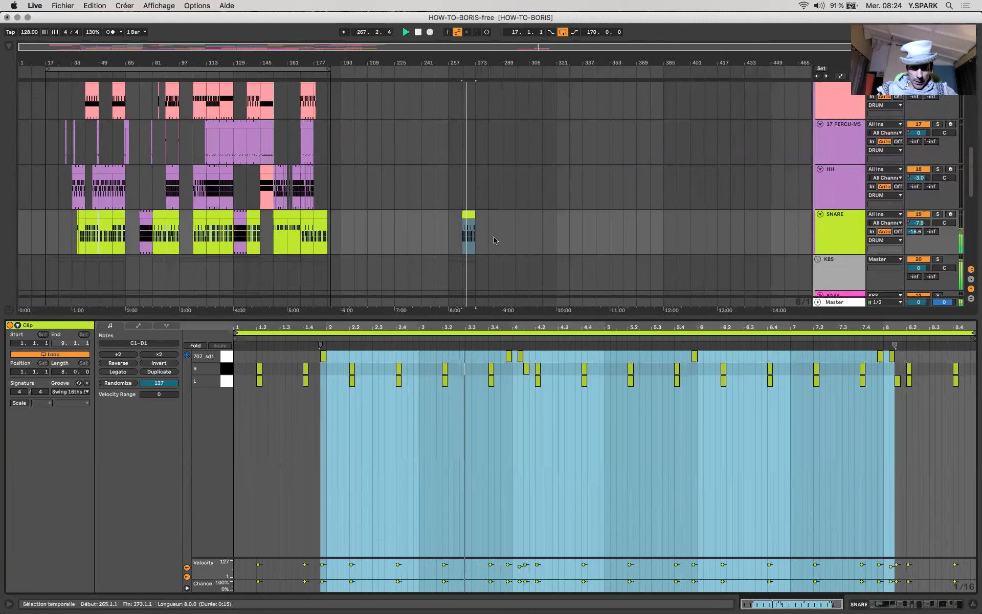
left_click(473, 244)
scroll(473, 244, "up", 2)
scroll(472, 276, "down", 4)
key("alt+super+l")
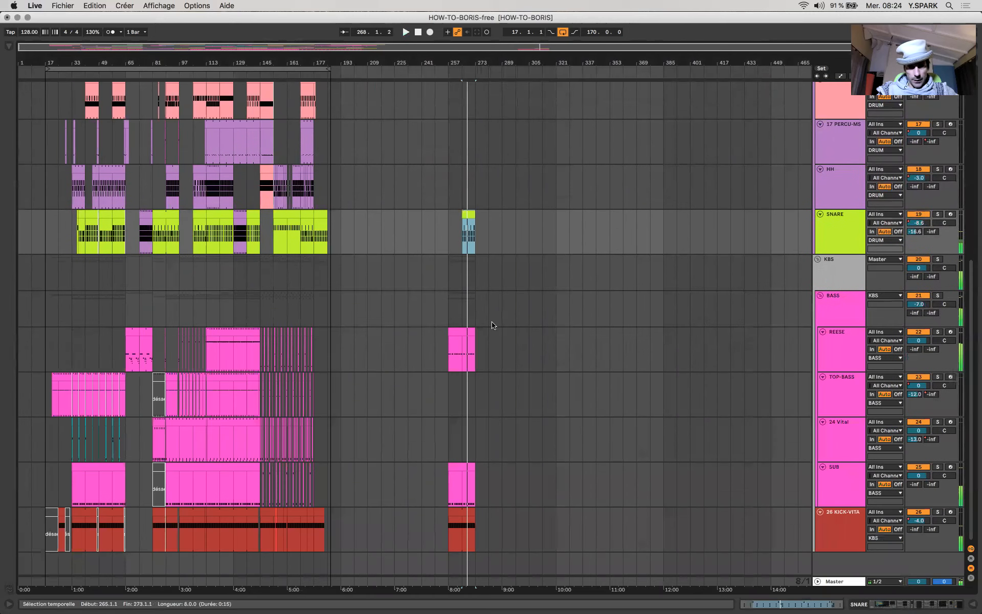
scroll(493, 325, "up", 2)
left_click(494, 325)
key("space")
Duplicate the section from bar 257 to 273 across all tracks and extend the repeated SNARE clip back to bar 273.
scroll(492, 322, "up", 1)
left_click_drag(469, 228, 463, 229)
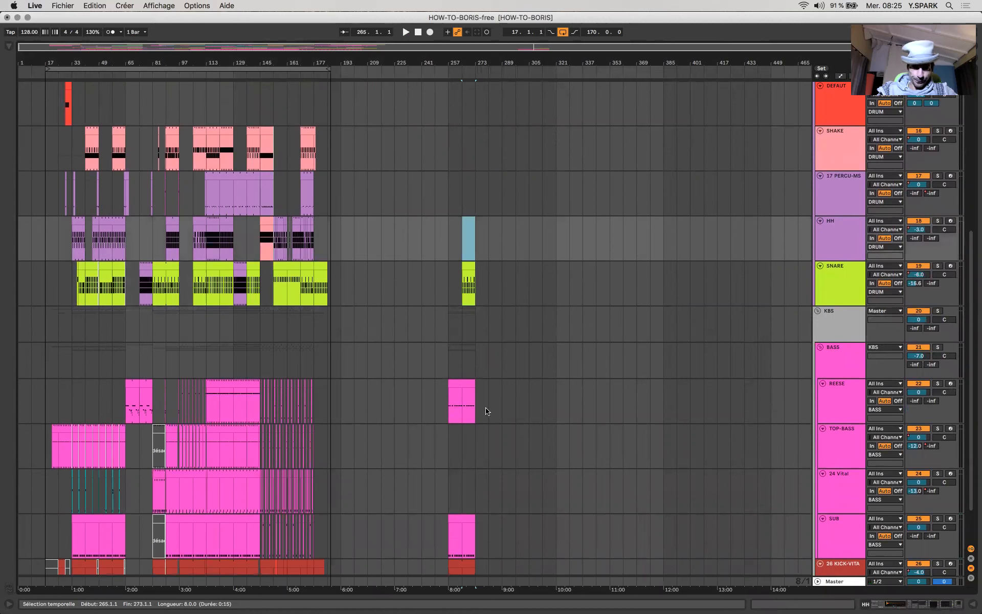
left_click_drag(450, 584, 489, 584)
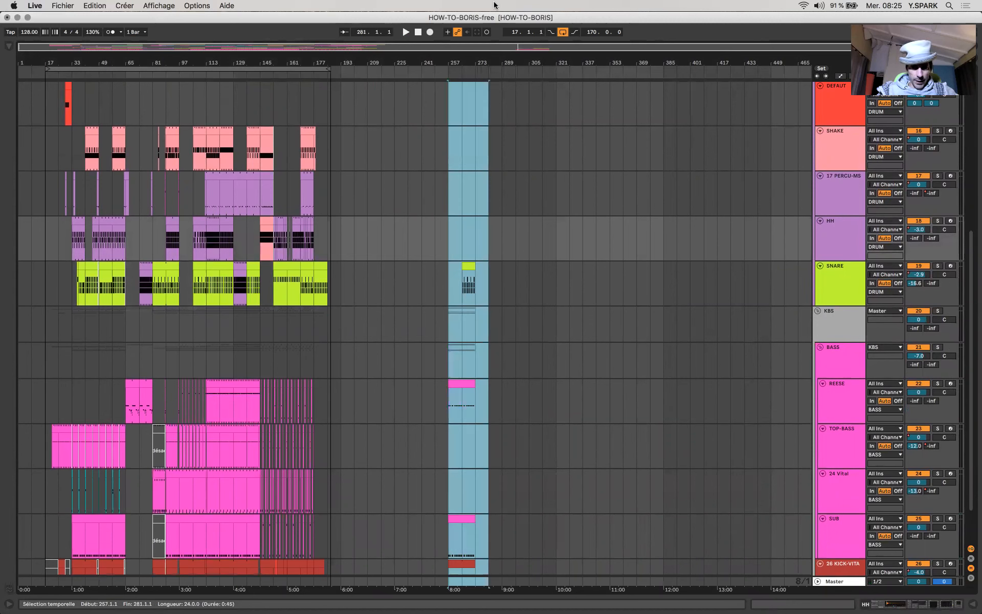
left_click_drag(481, 3, 477, 2)
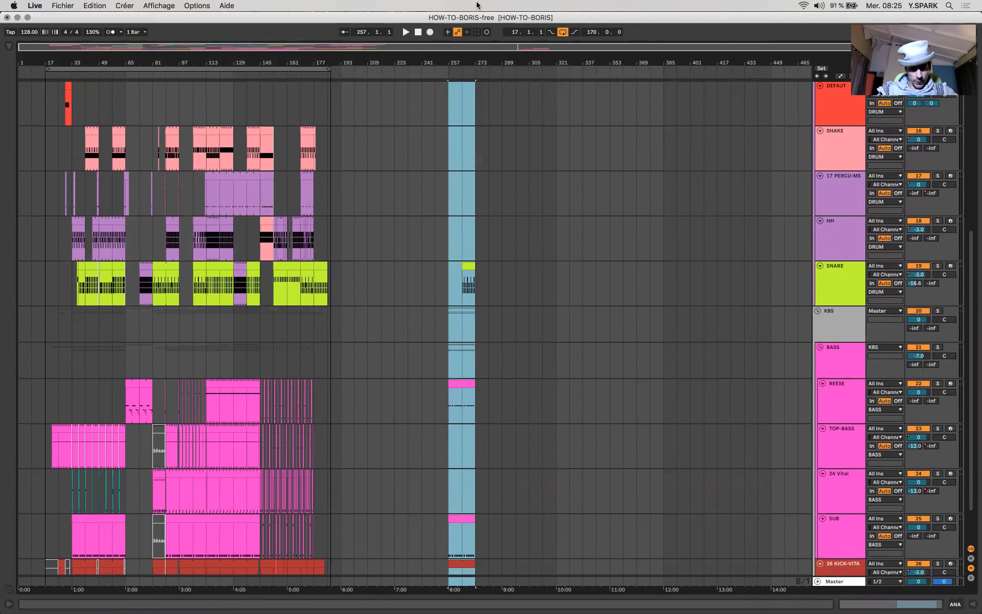
key("super+d")
left_click(491, 270)
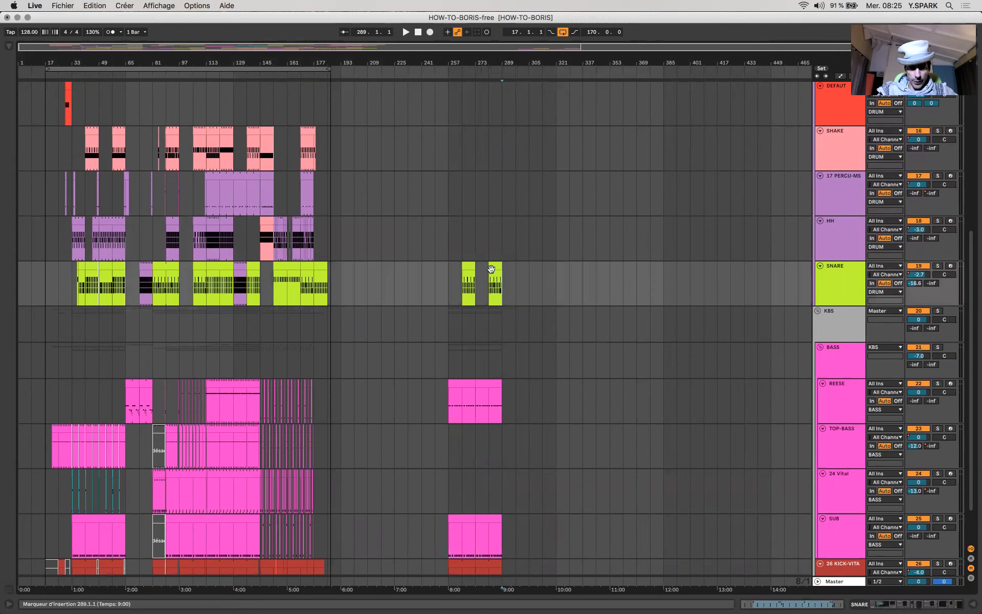
left_click_drag(490, 265, 476, 265)
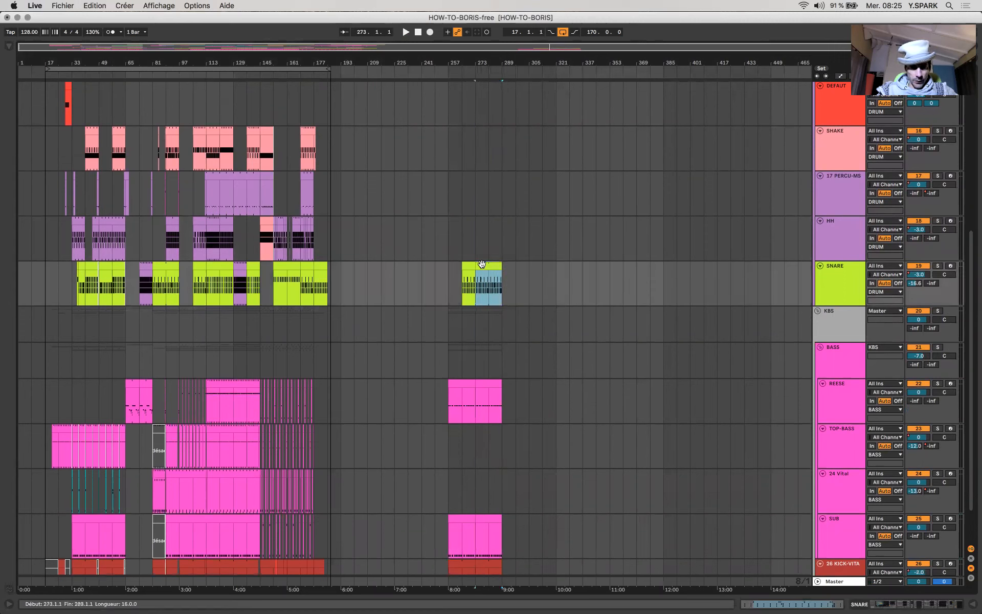
Fill the HH track from bar 273 to 289 with a copied hi-hat clip and extend all the section's clips to bar 321.
left_click_drag(223, 220, 489, 224)
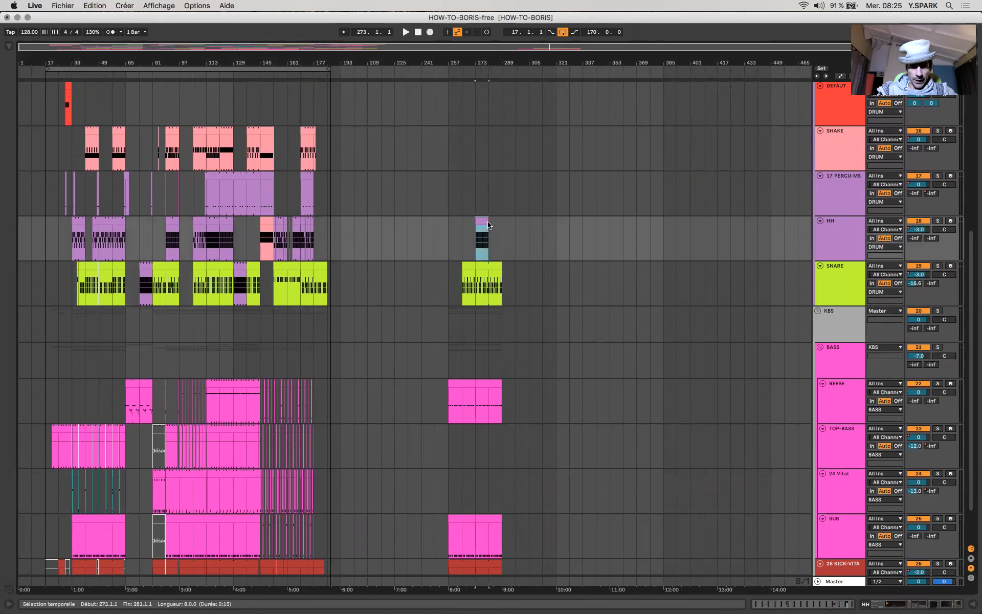
left_click_drag(492, 223, 502, 223)
left_click_drag(478, 572, 552, 220)
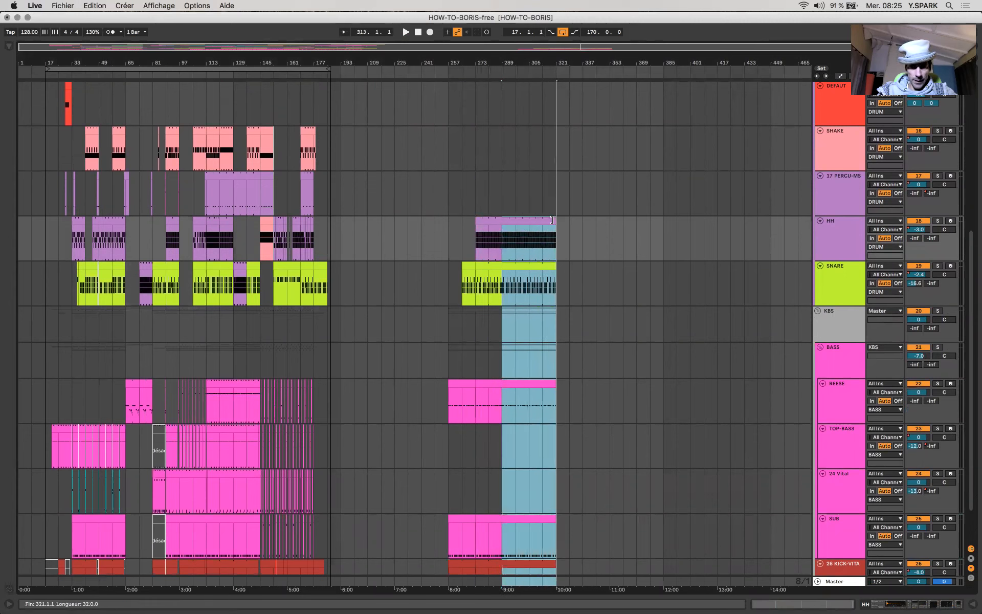
left_click(530, 219)
Copy the pink HH clip from bar 145 to bar 273, and show its notes and the HH track's device chain.
left_click(484, 220)
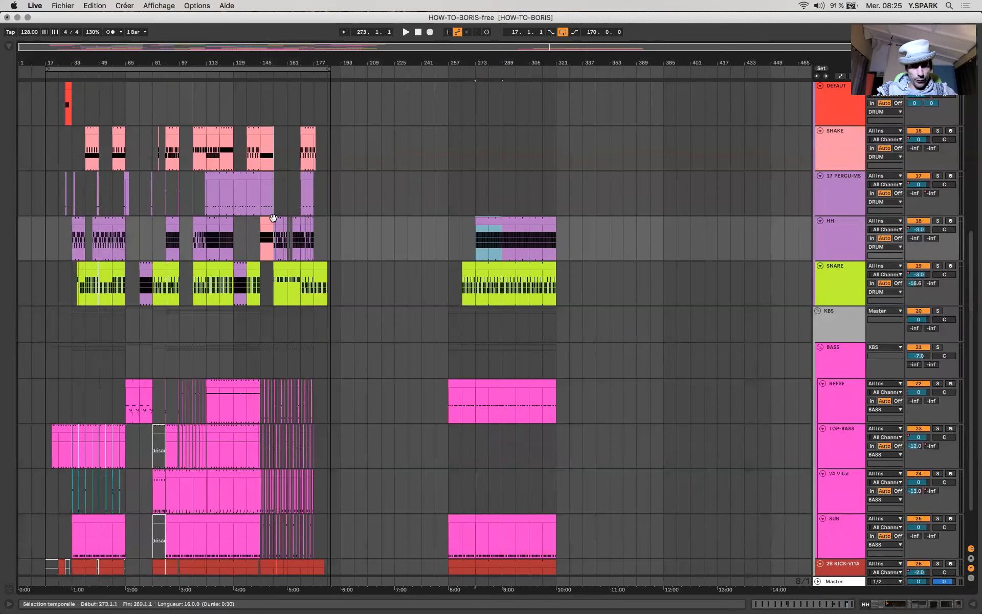
left_click(485, 234)
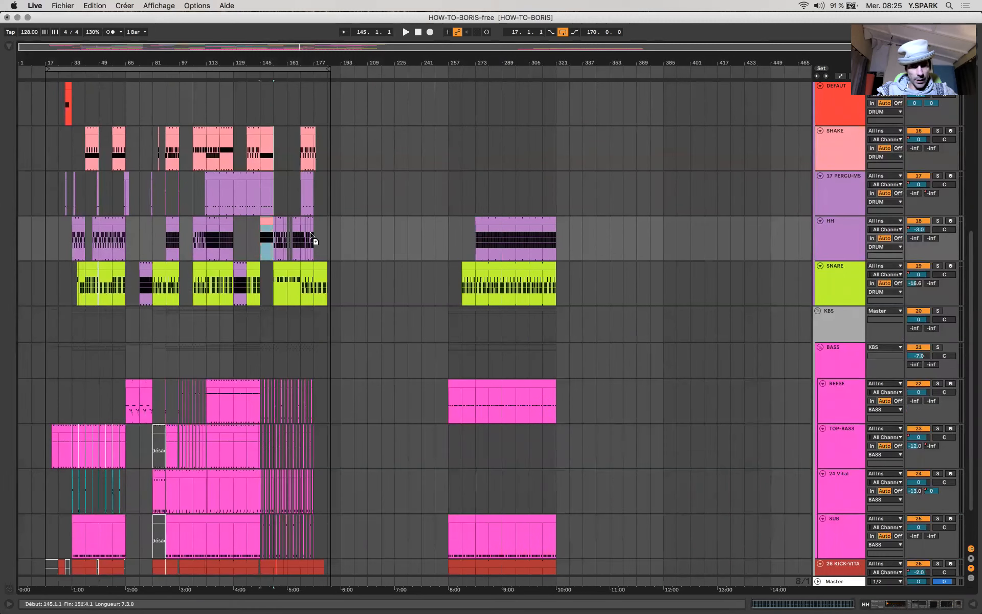
mouse_move(489, 220)
left_mouse_down()
mouse_move(500, 220)
mouse_move(489, 220)
left_mouse_up()
double_click(481, 217)
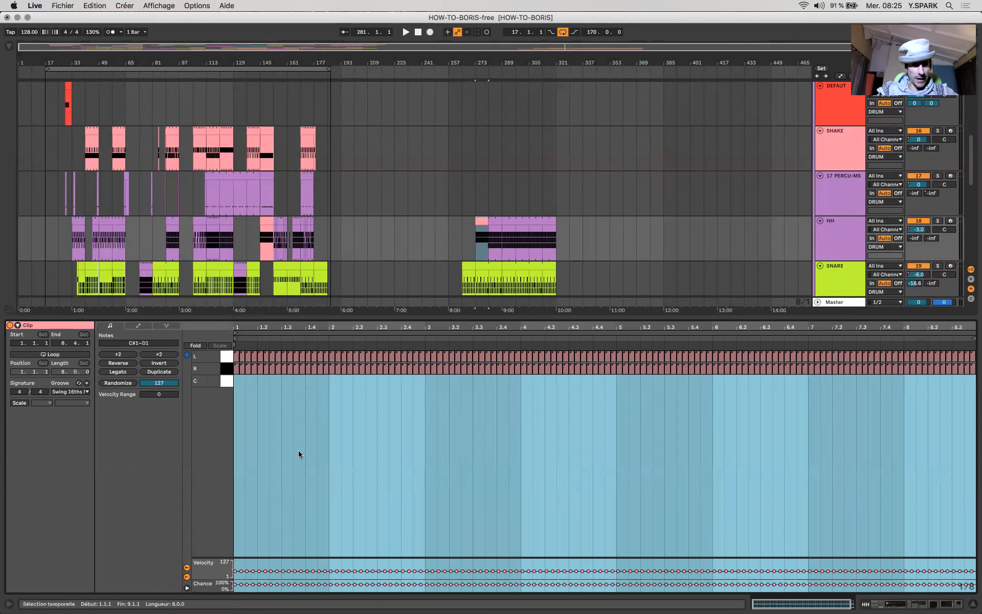
left_click(904, 605)
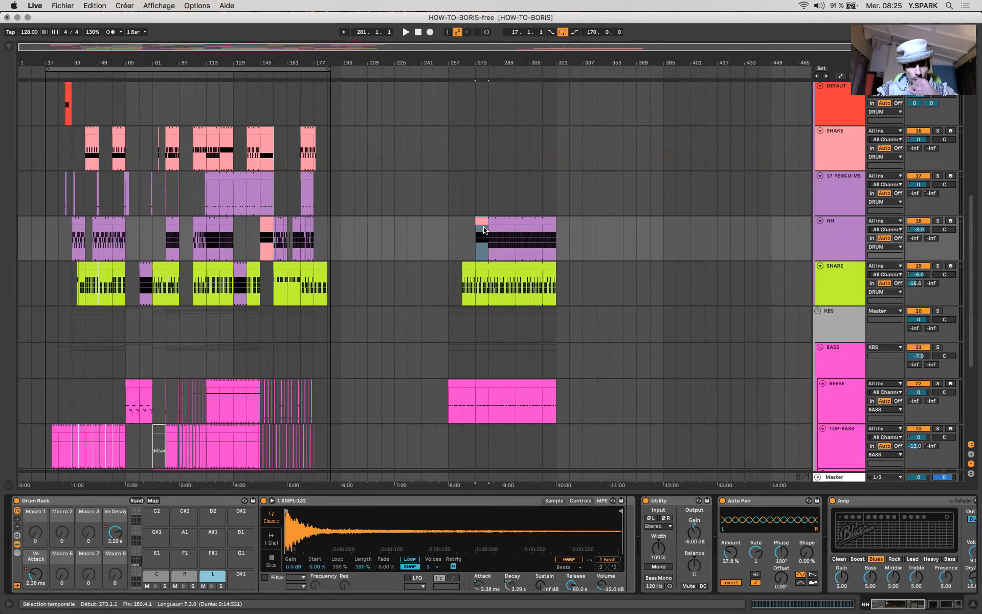
Duplicate the pink HH clip once, play the passage with its notes open, and hide the note editor.
key("super+d")
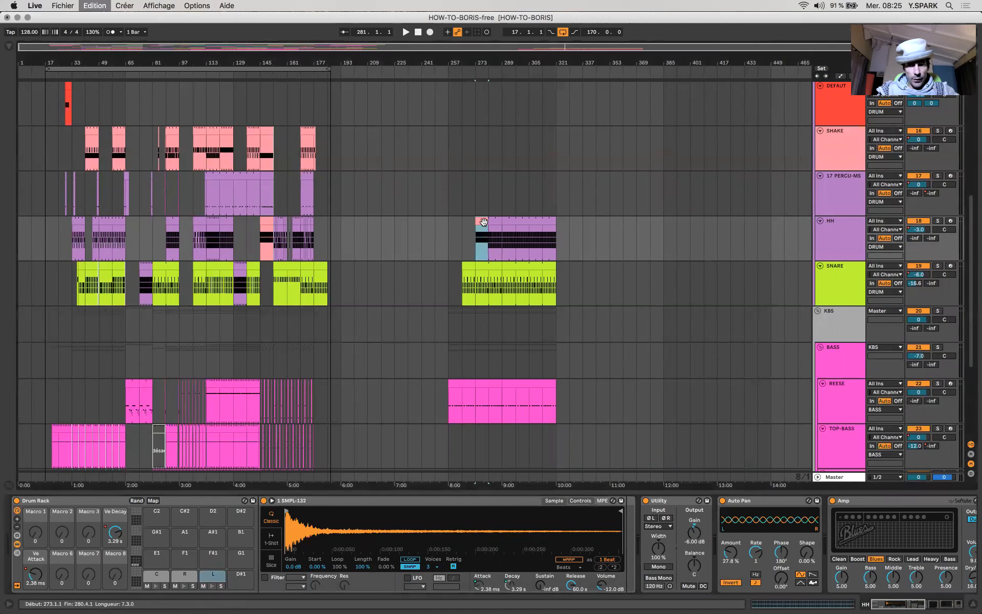
key("space")
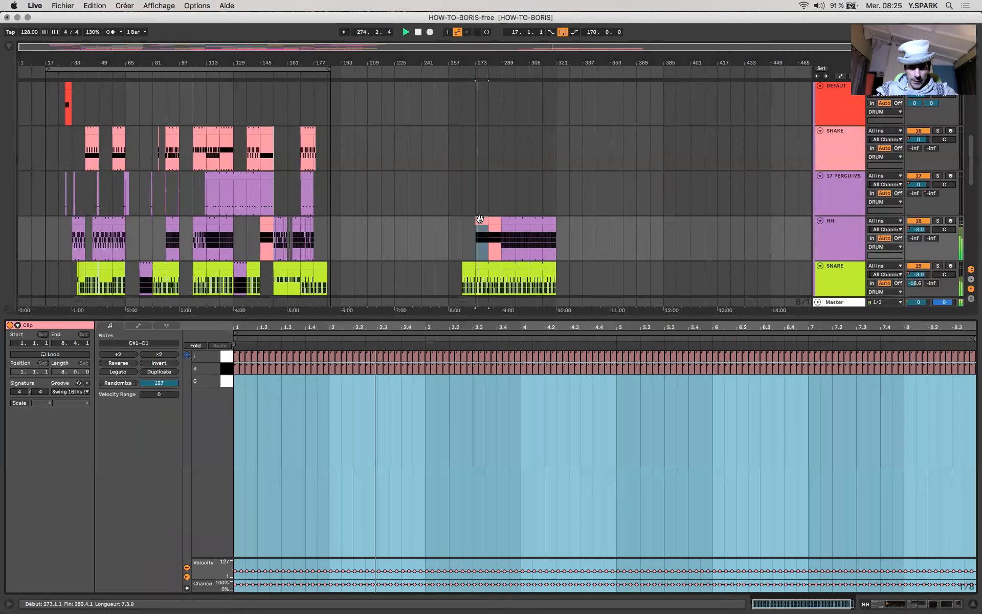
double_click(480, 219)
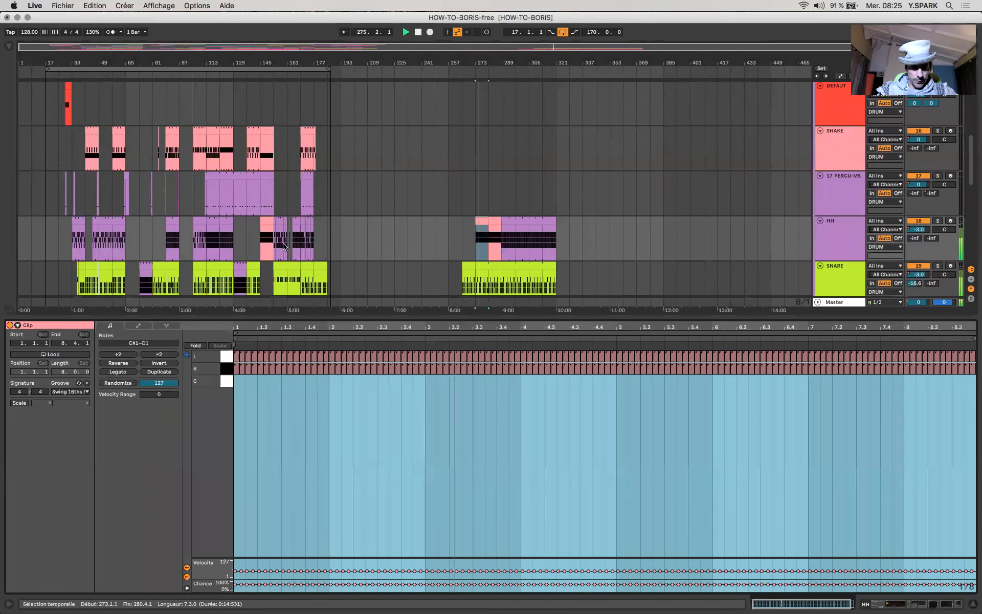
key("space")
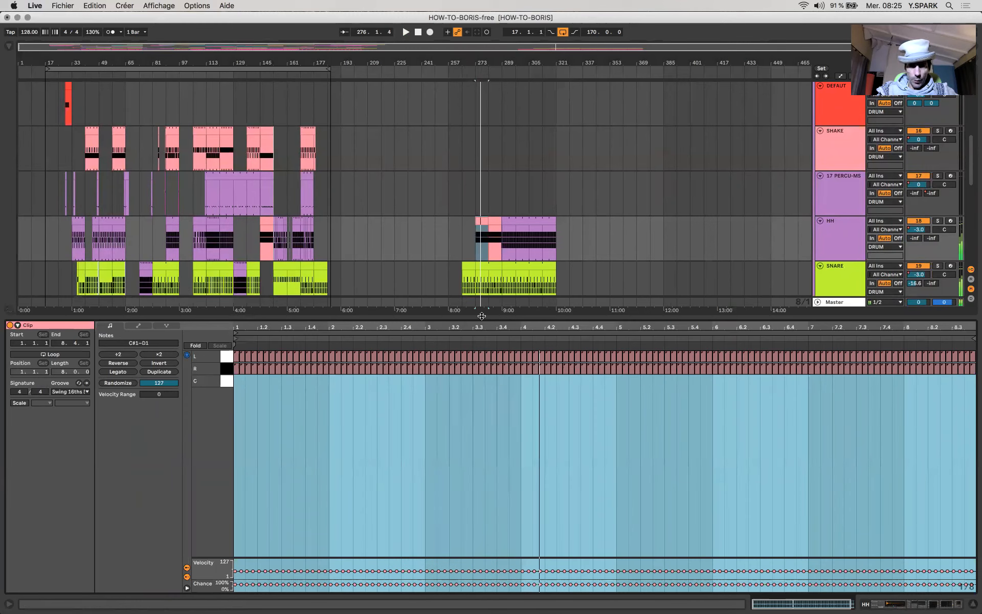
double_click(482, 318)
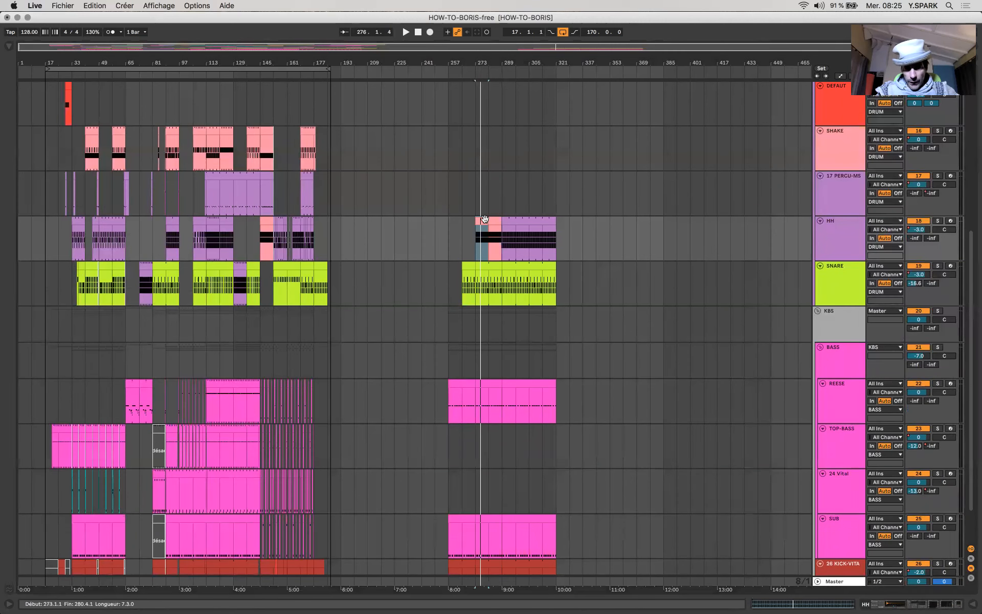
Select the NOIZ clip at bar 161 and unfold the LEAD group.
scroll(485, 219, "up", 6)
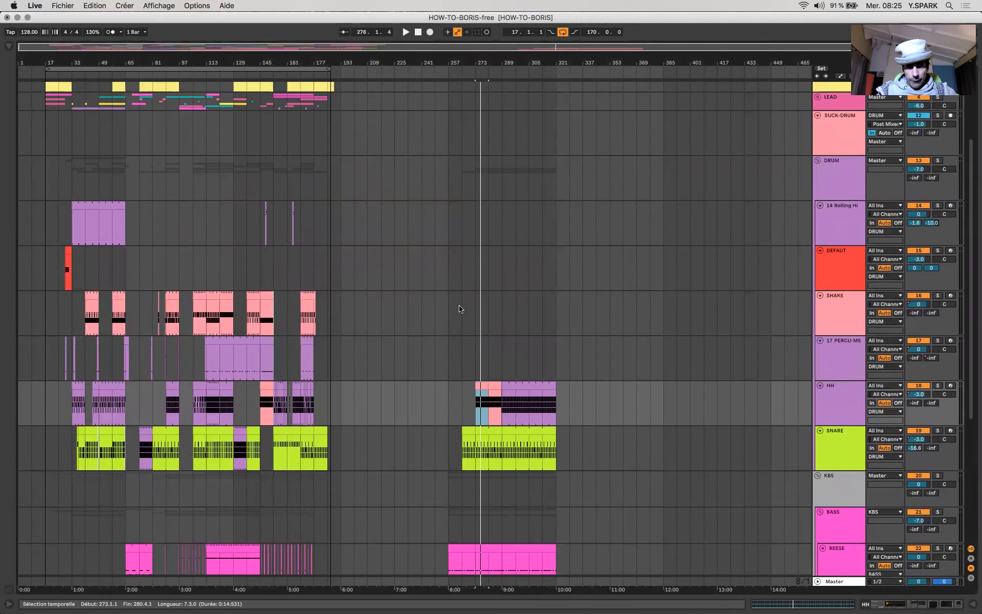
scroll(459, 309, "up", 5)
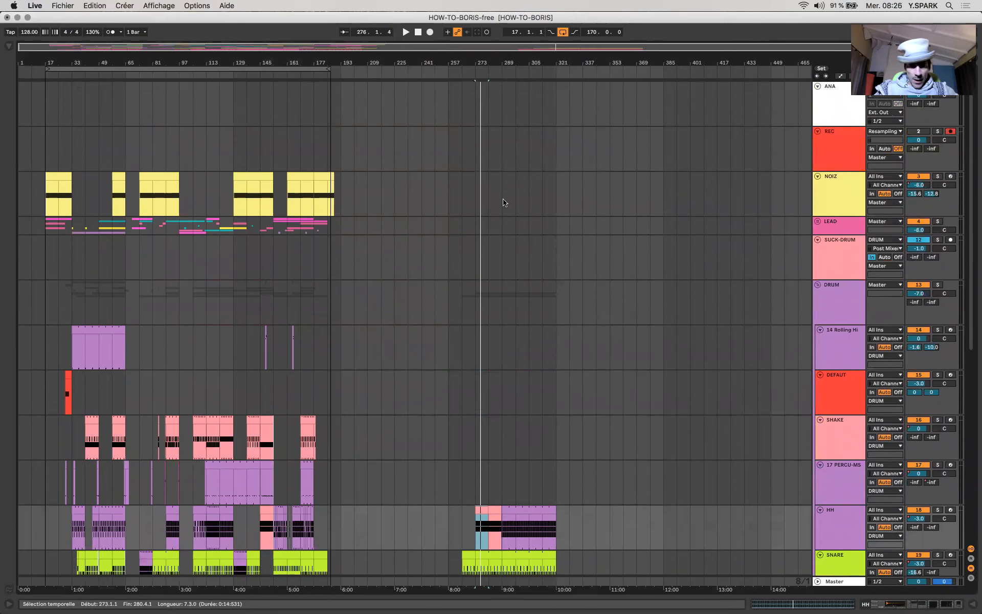
left_click(301, 173)
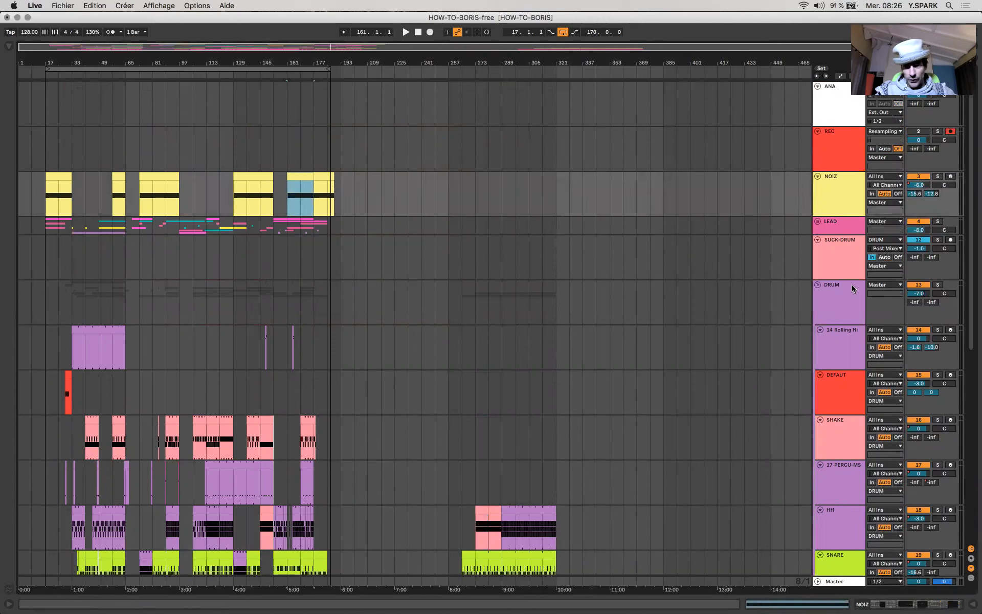
left_click(818, 224)
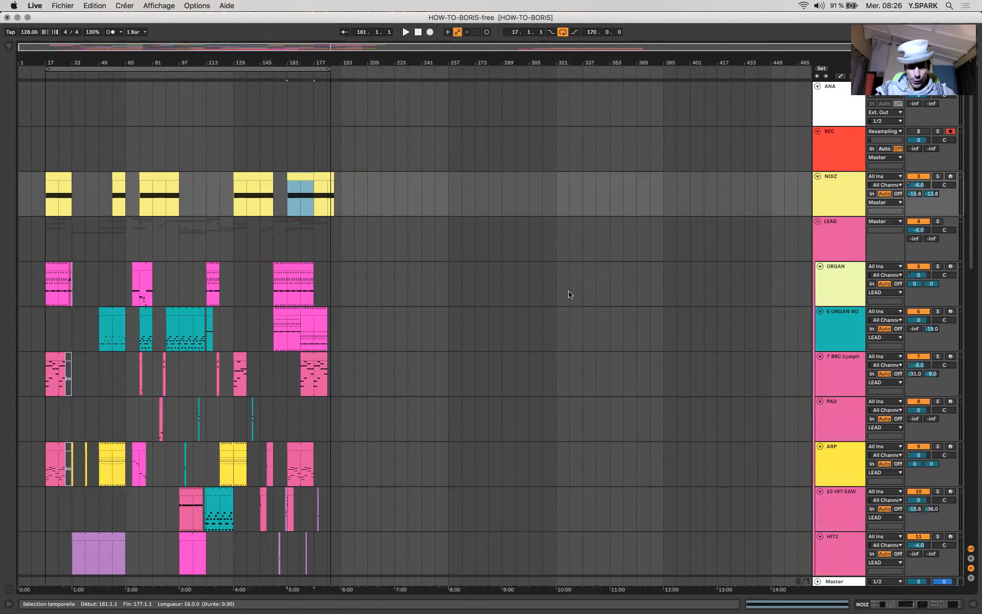
Create an eight-bar MIDI clip at bar 257 on the ORGAN track and enter a one-bar G3 note at its start.
scroll(570, 291, "down", 8)
scroll(570, 295, "down", 8)
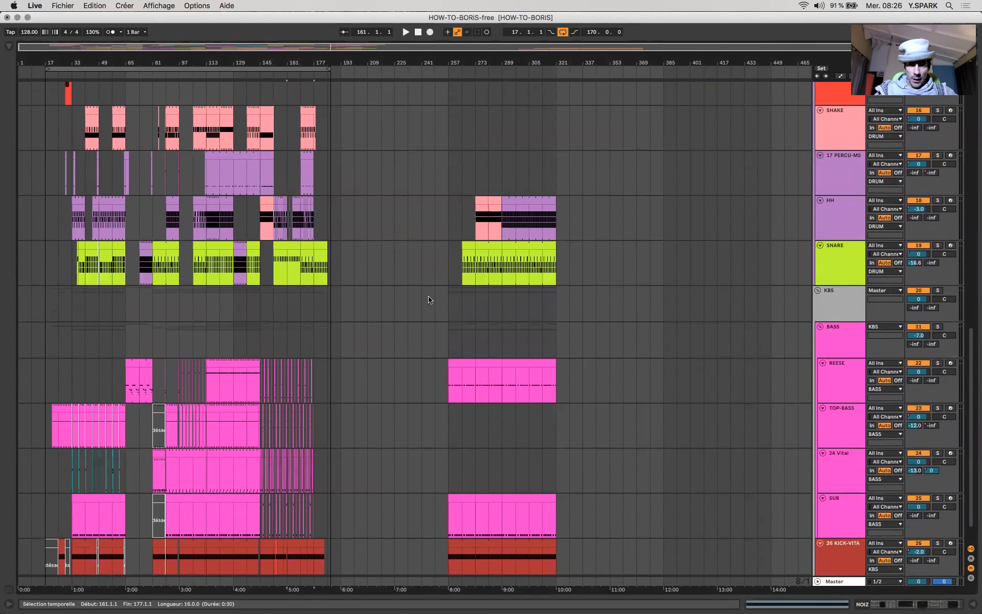
scroll(473, 380, "up", 9)
scroll(477, 369, "up", 3)
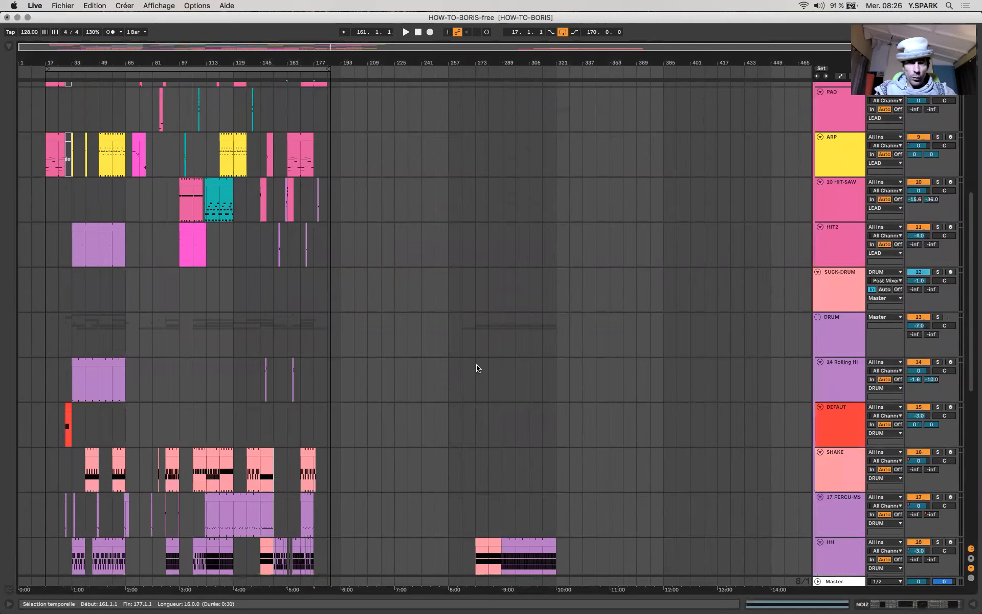
scroll(462, 235, "up", 2)
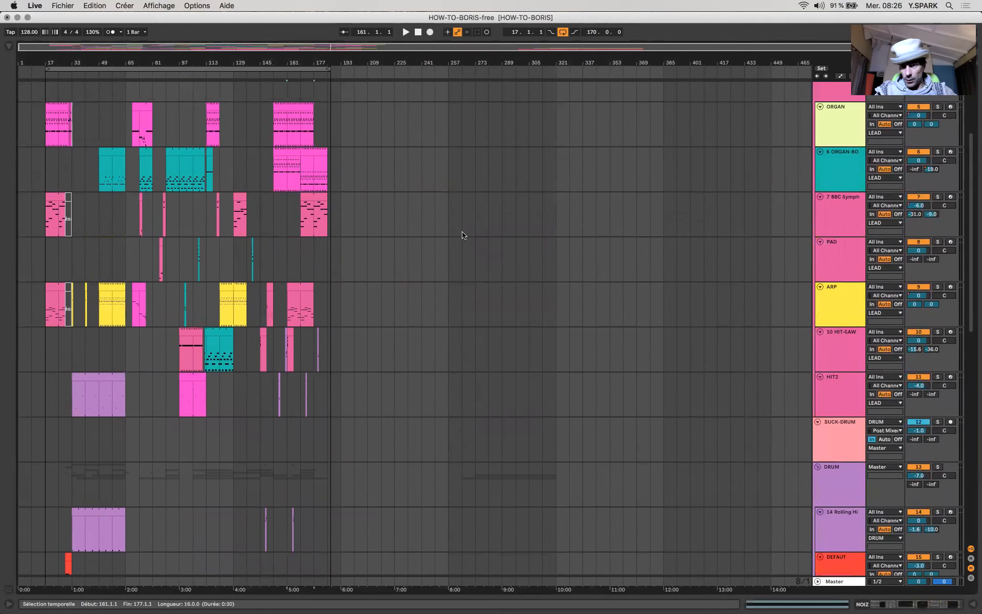
scroll(463, 235, "up", 3)
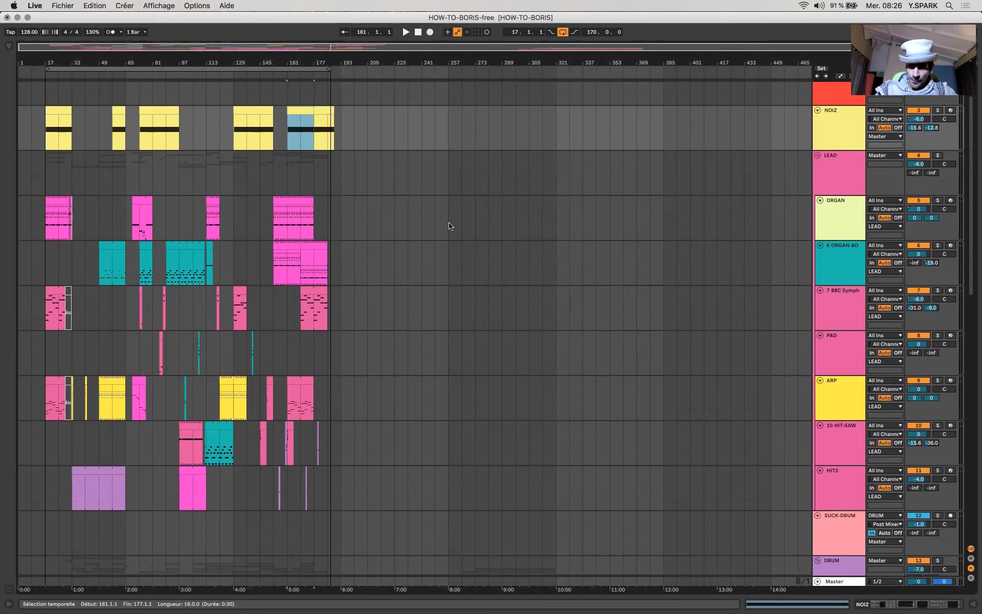
double_click(449, 226)
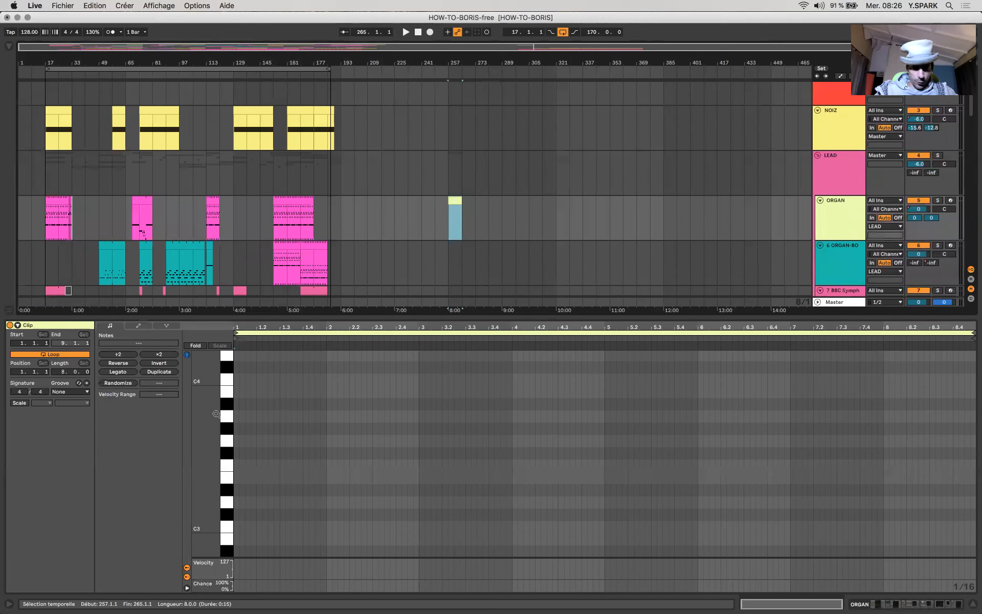
double_click(238, 442)
left_click(300, 443)
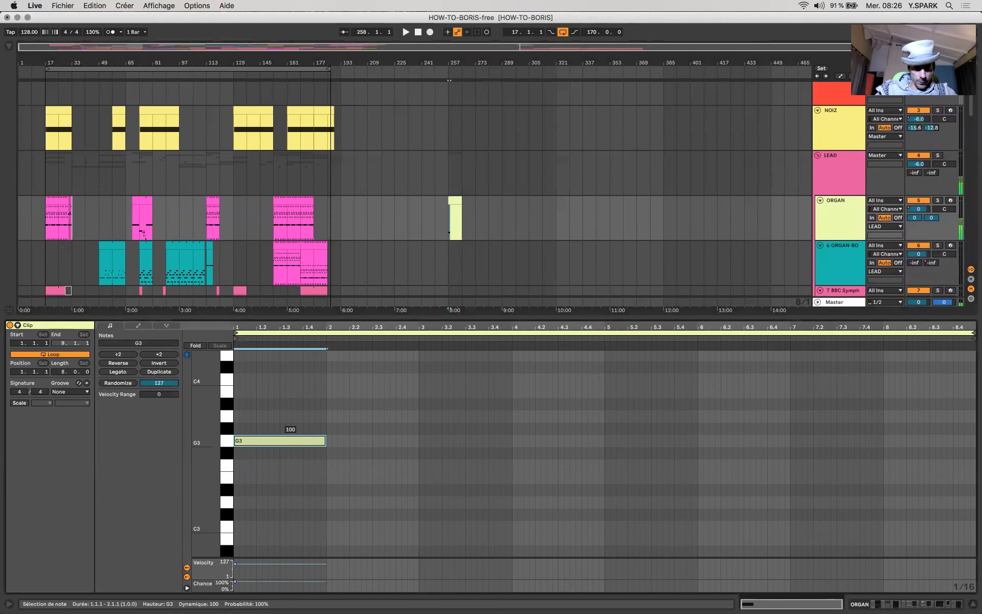
Move the new organ clip down to the 6-ORGAN-BORIS track, audition it, and shorten its loop to one beat.
left_click_drag(452, 199, 453, 256)
key("space")
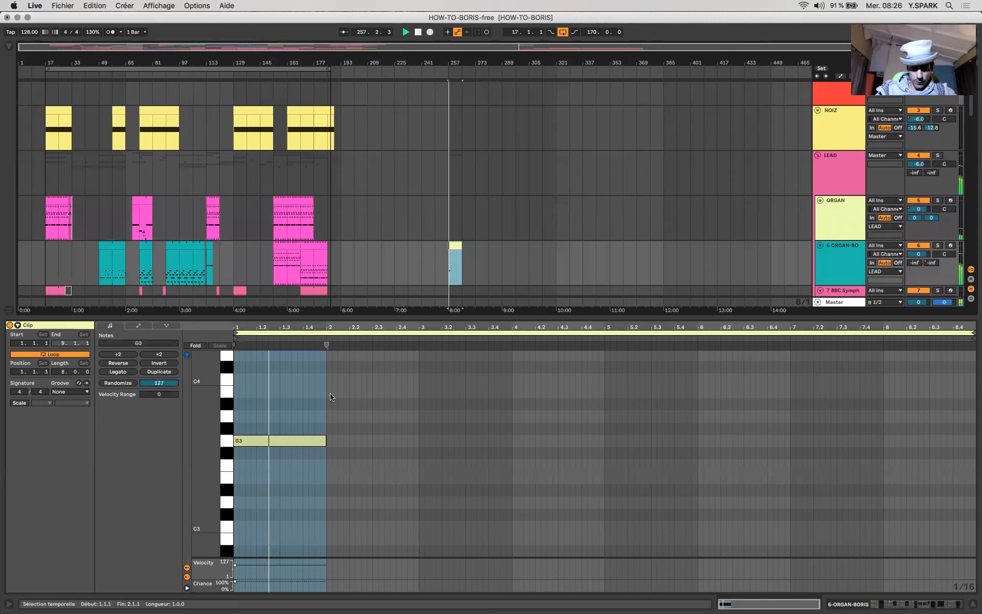
left_click(322, 440)
key("space")
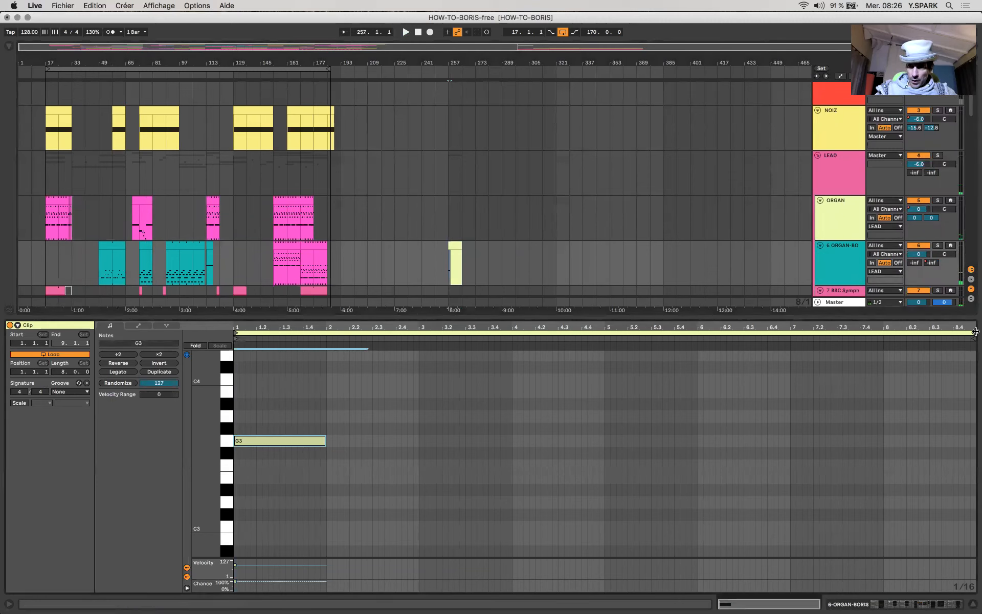
left_click_drag(972, 333, 256, 333)
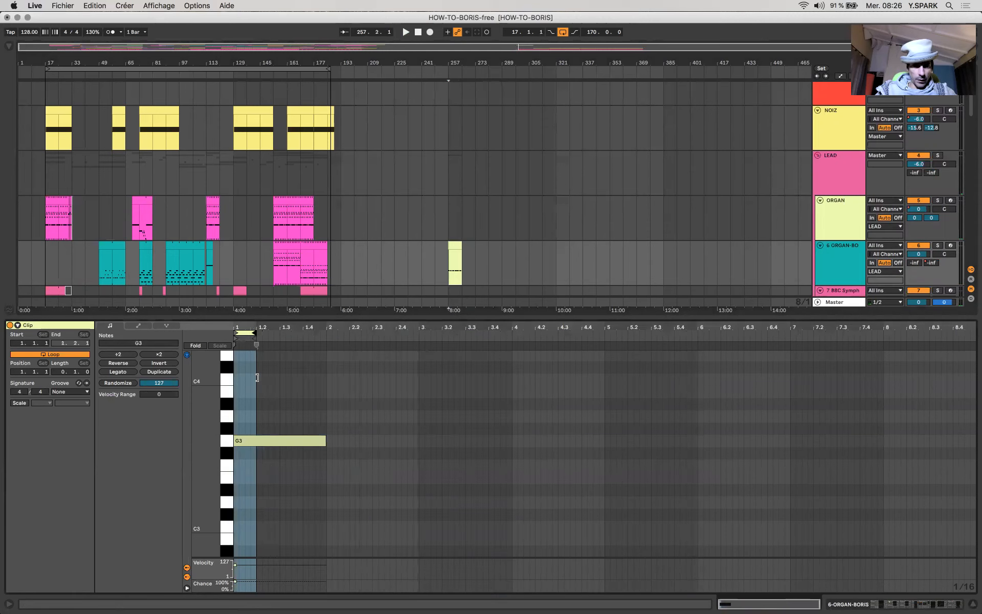
Split the one-bar G3 note into shorter notes within the first beat of the organ clip and play the loop.
key("plus")
key("plus")
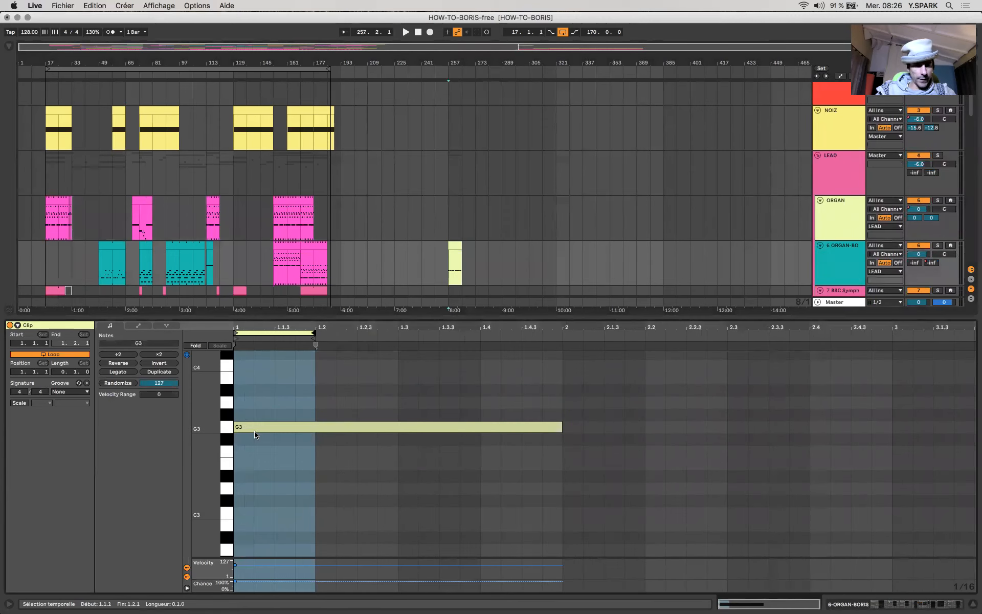
left_click_drag(255, 427, 315, 433)
key("space")
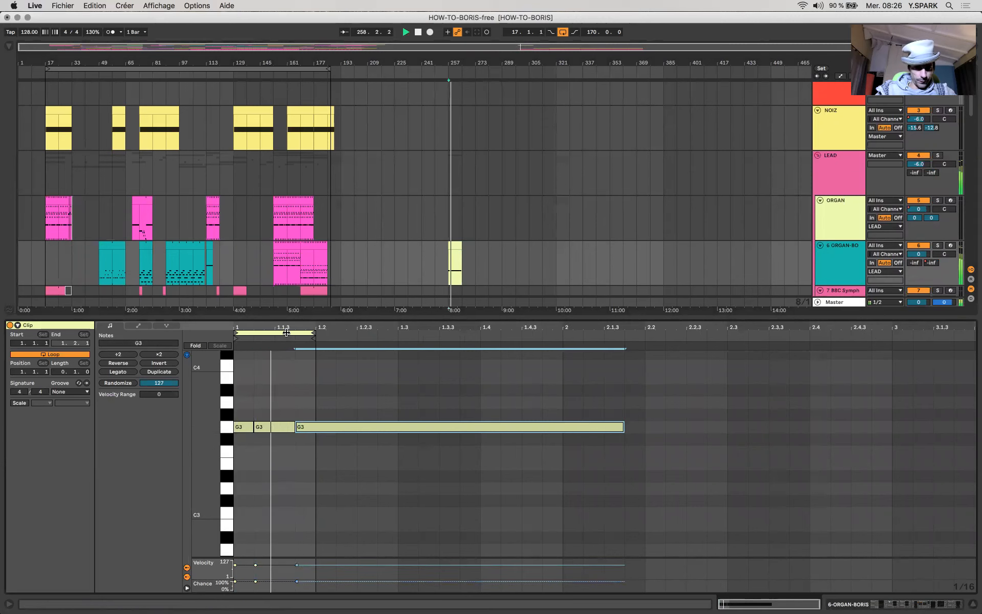
Duplicate the one-beat organ loop to two beats and fill the second beat with four sixteenth G3 notes.
left_click(286, 333)
key("super+d")
left_click(324, 405)
left_click_drag(325, 425, 377, 431)
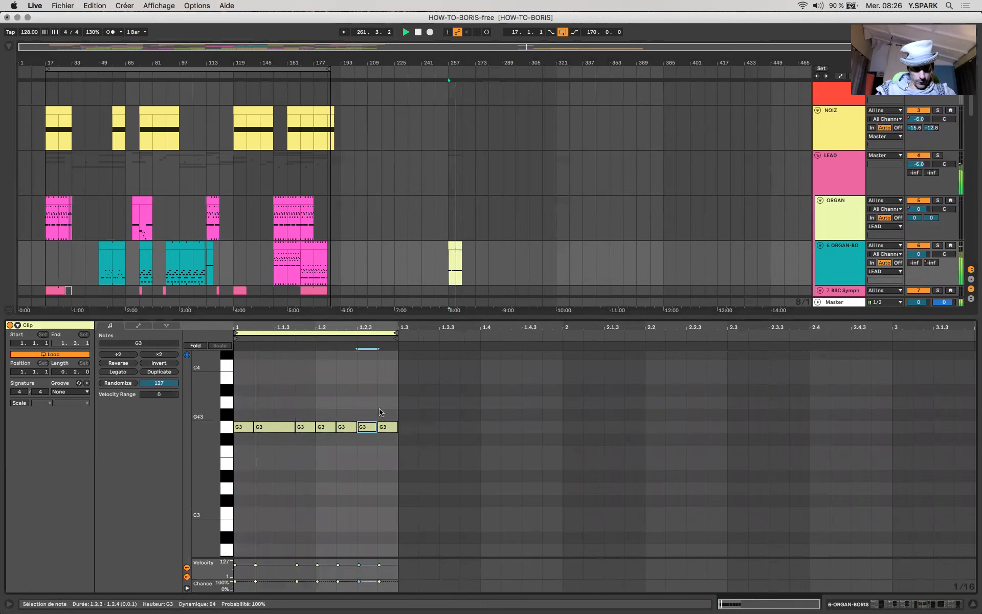
Stop playback and apply the Swing 16ths 54 groove to the new organ clip at bar 257.
left_click(456, 318)
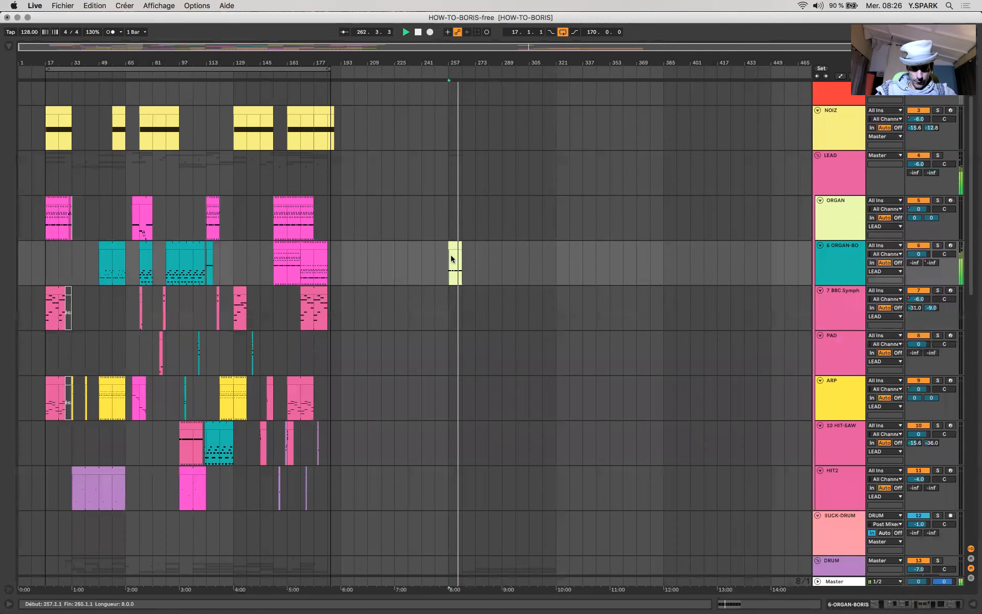
double_click(455, 246)
key("space")
left_click(66, 392)
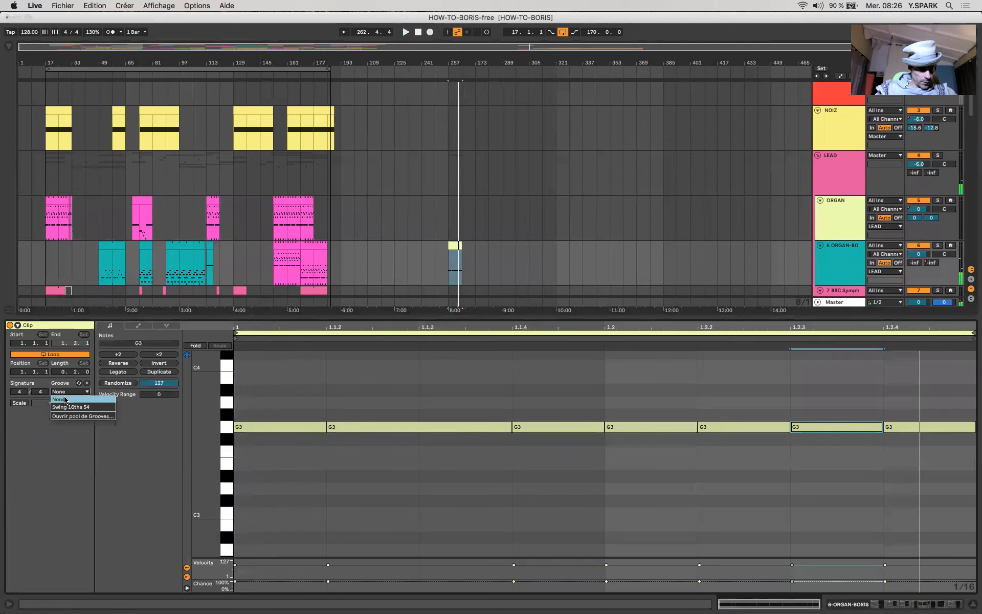
left_click(75, 407)
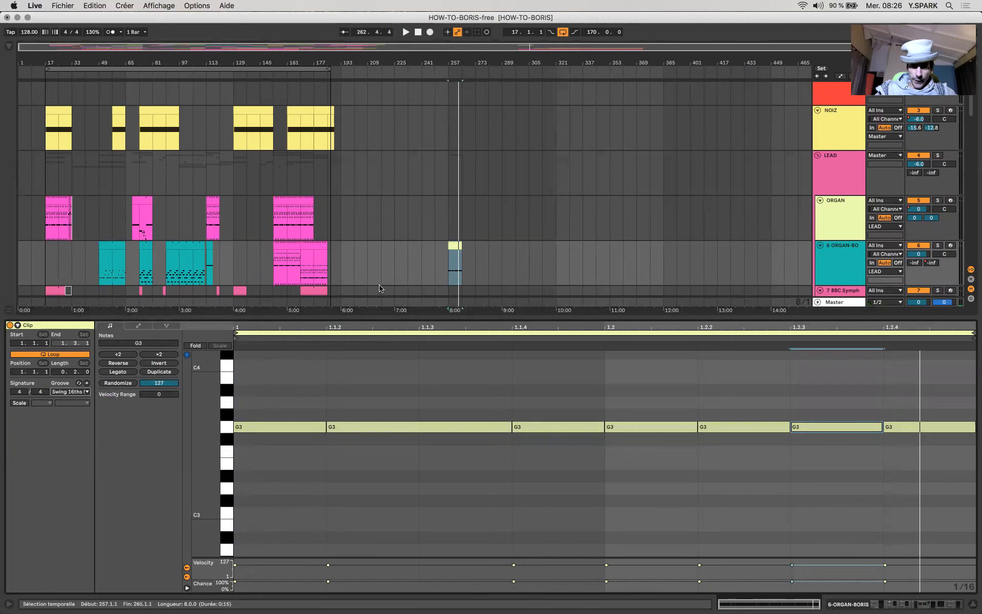
Duplicate the organ clip's loop repeatedly until the pattern is four bars long.
left_click(446, 333)
key("super+d")
key("super+d")
key("super+d")
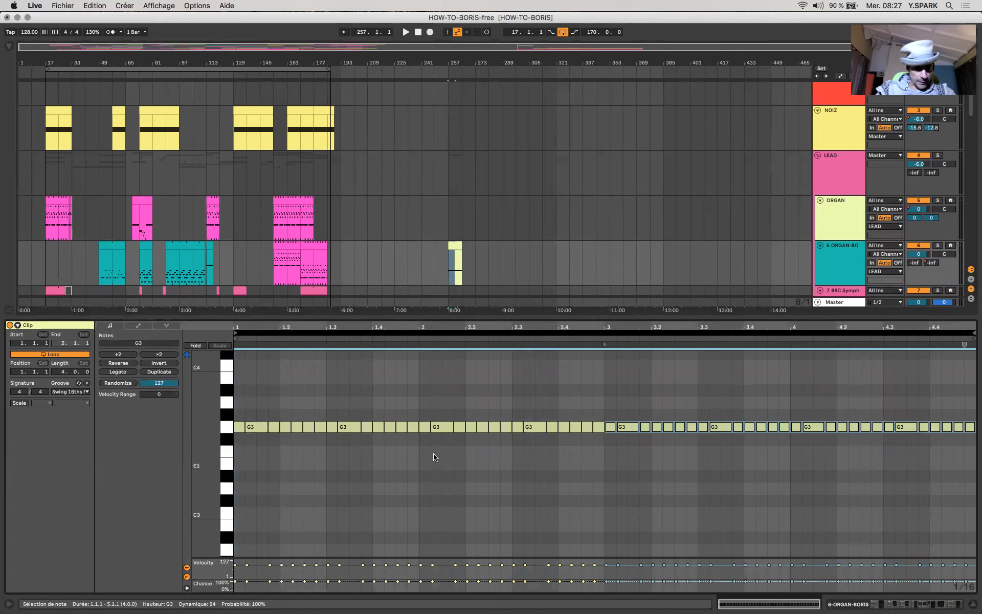
Raise the note at 2.1.2 and the closing notes from 4.4.3 by one octave to G4, and play the clip.
left_click(444, 425)
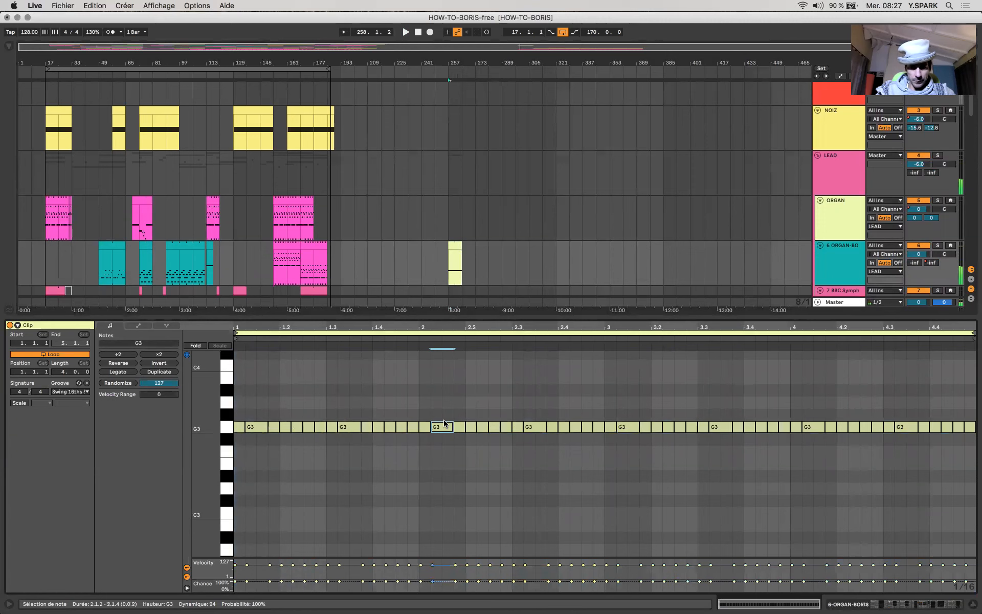
key("shift+Up")
left_click_drag(967, 471, 953, 510)
key("shift+Up")
key("space")
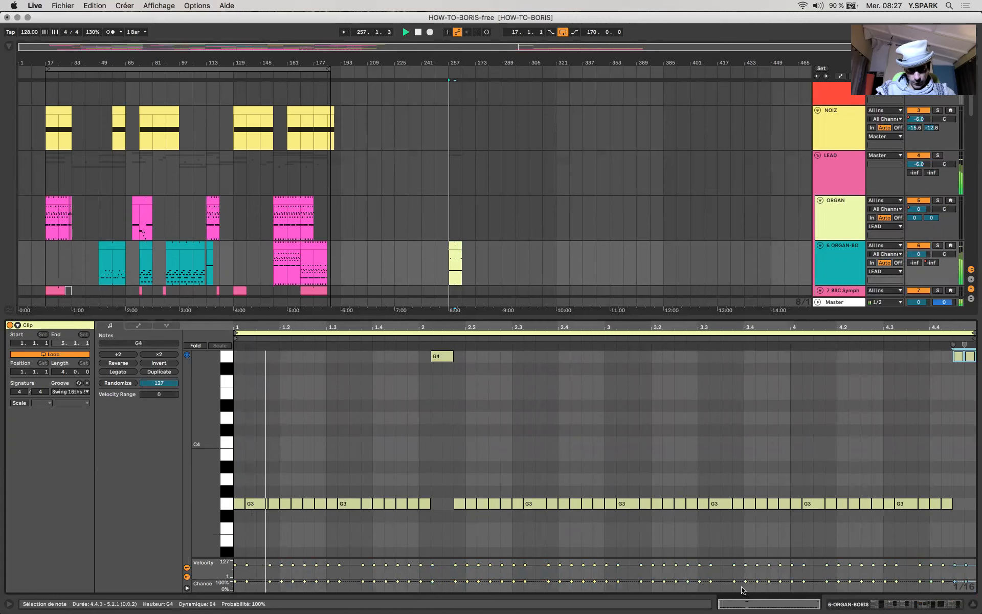
Hide the note editor, extend the organ part to sixteen bars from bar 257 to 273, and select it after listening.
key("super+alt+l")
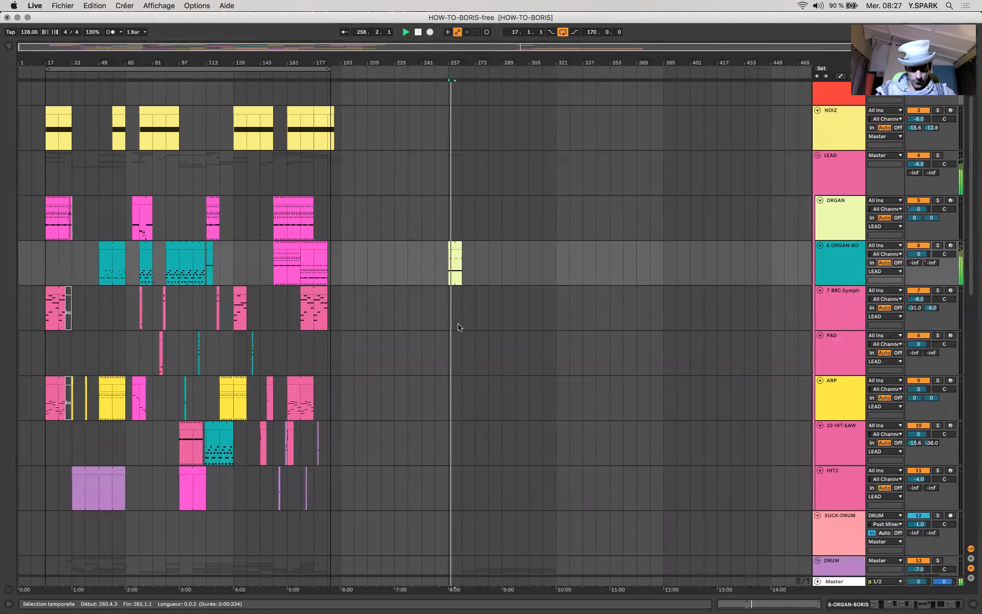
scroll(455, 307, "down", 12)
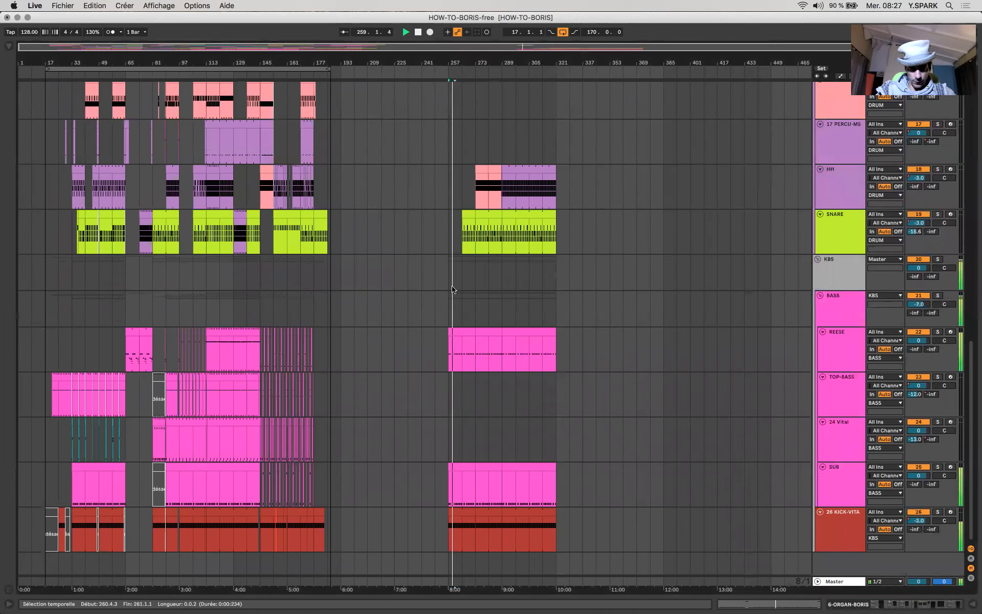
scroll(453, 290, "up", 12)
left_click(456, 253)
left_click_drag(466, 239, 479, 239)
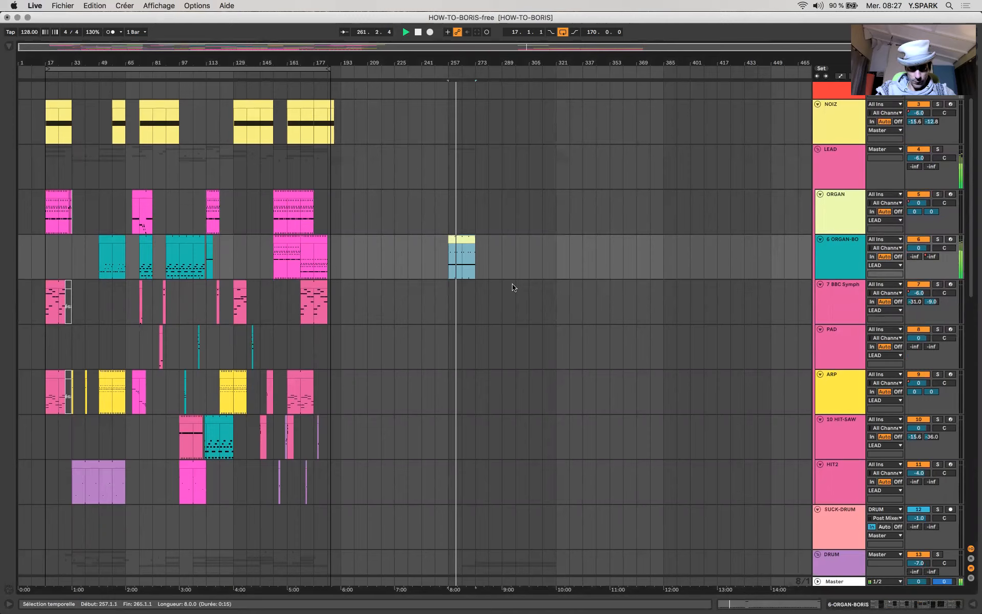
scroll(515, 288, "down", 8)
scroll(514, 288, "up", 8)
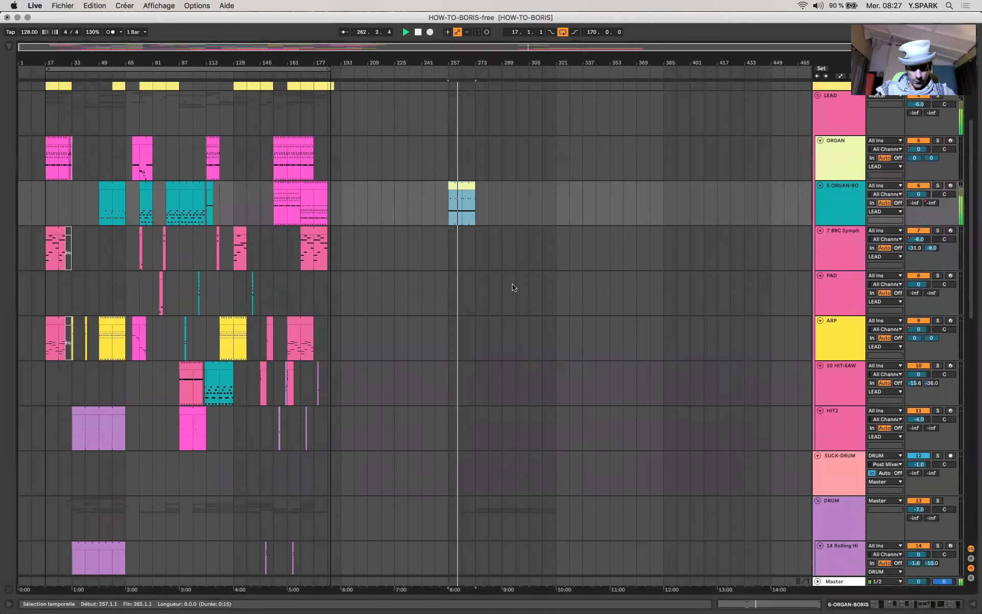
left_click(464, 312)
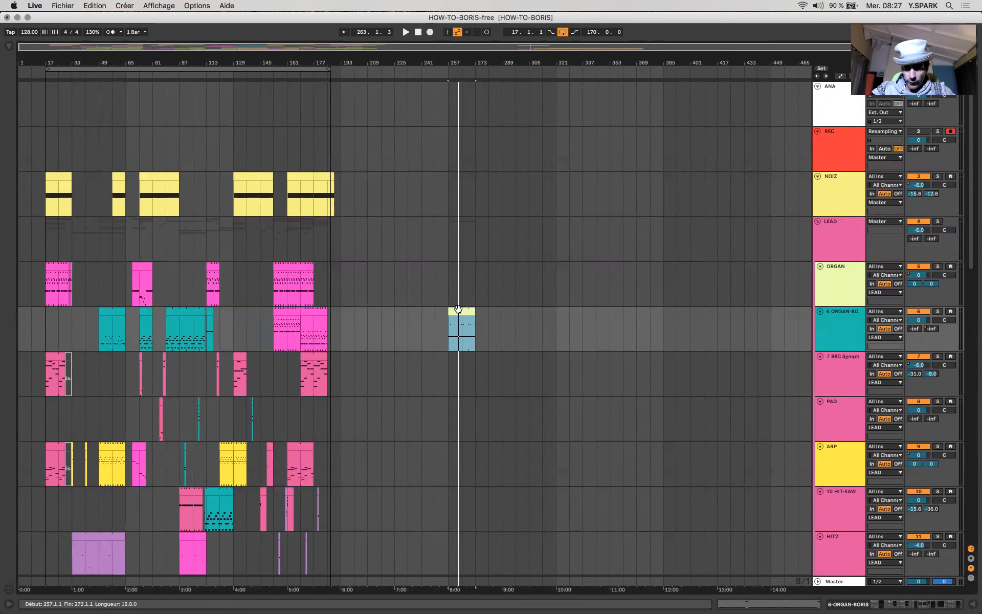
Copy the sixteen-bar organ pattern onto the REESE track at bar 273 and play it from there.
scroll(458, 309, "down", 15)
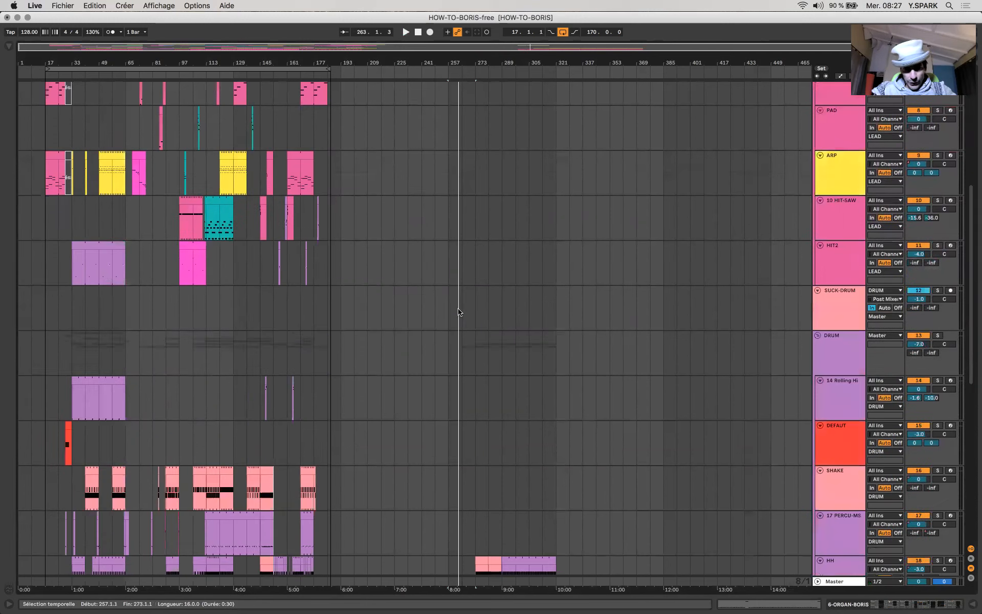
left_click_drag(478, 281, 498, 274)
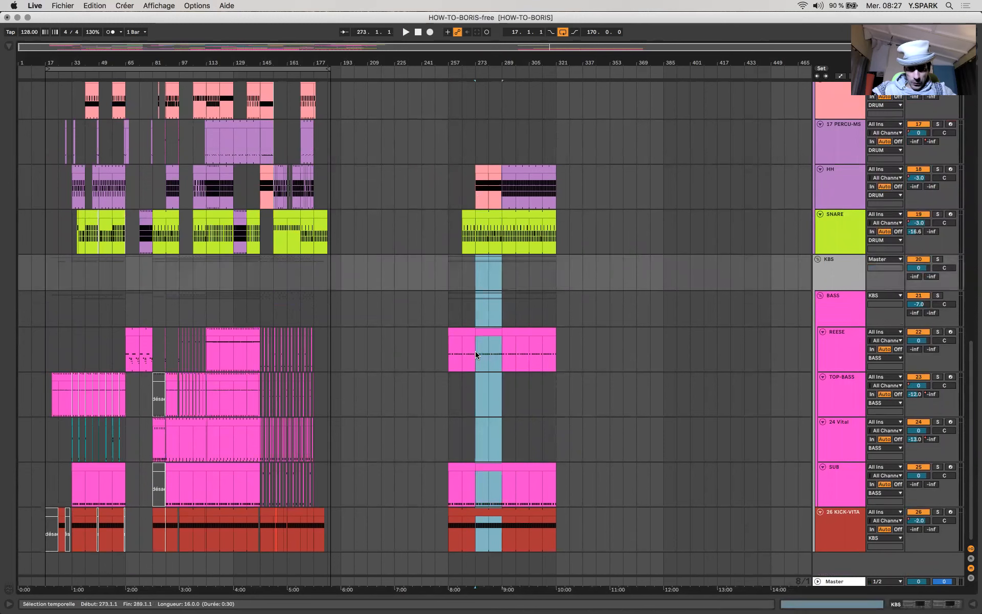
left_click(476, 354)
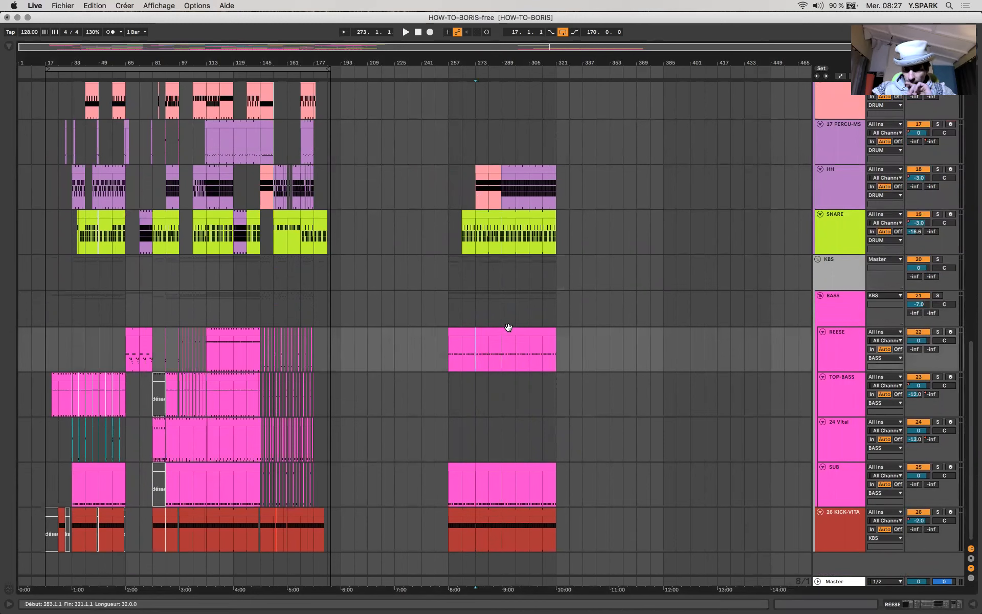
left_click(491, 333)
key("space")
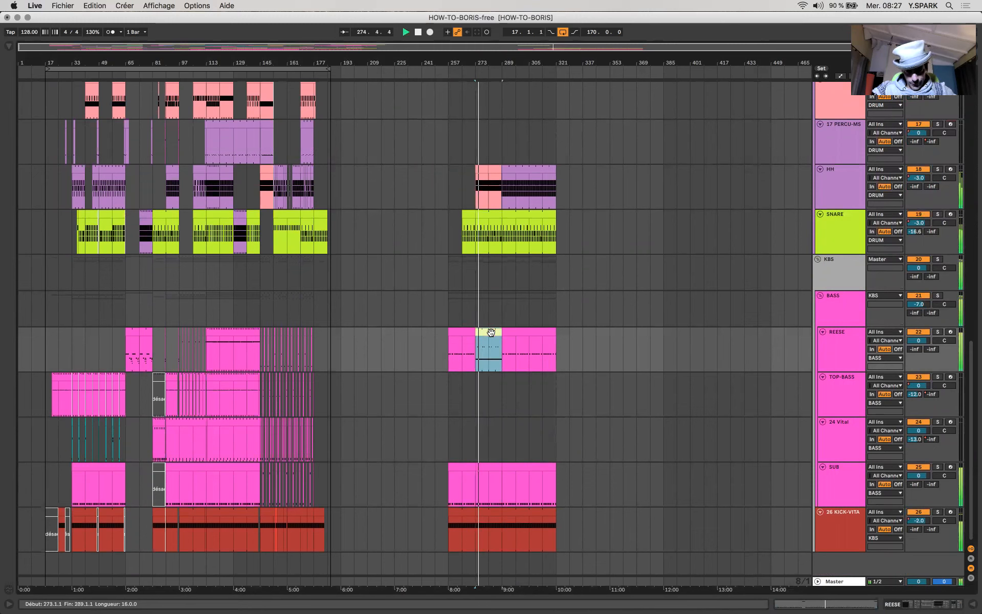
key("space")
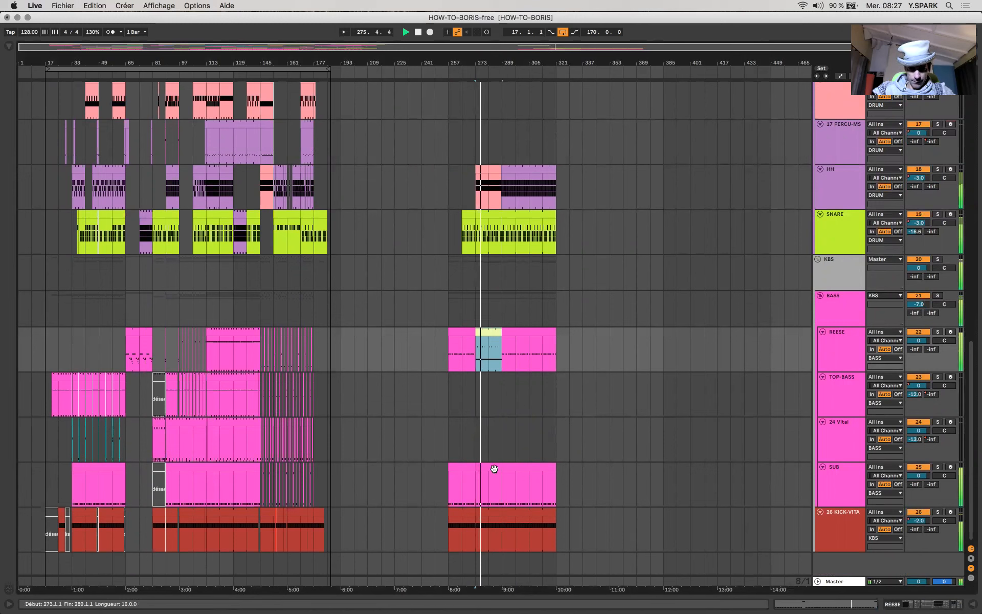
Transpose the C3 note in the SUB clip at bar 273 up seven semitones to G3 and hide the note editor.
left_click(494, 468)
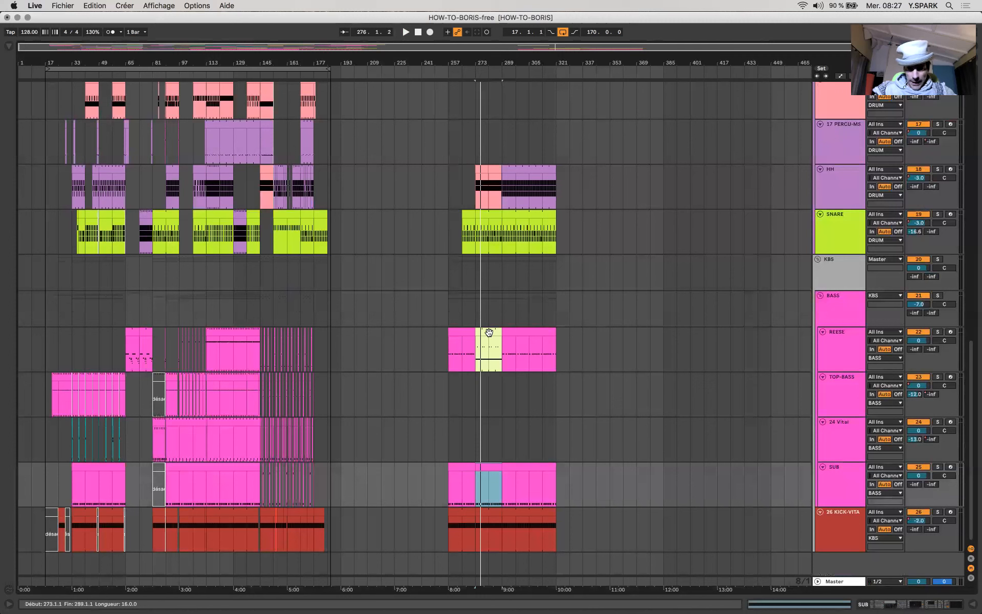
double_click(493, 463)
left_click(493, 463)
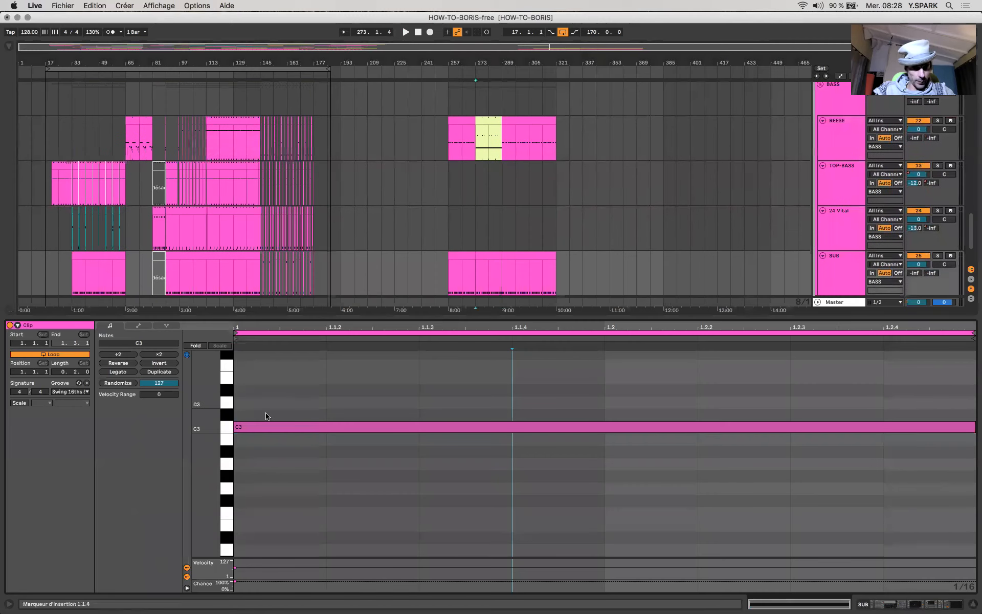
left_click(305, 426)
key("Up")
key("Up")
key("Up")
key("Up")
key("Up")
key("Up")
key("Up")
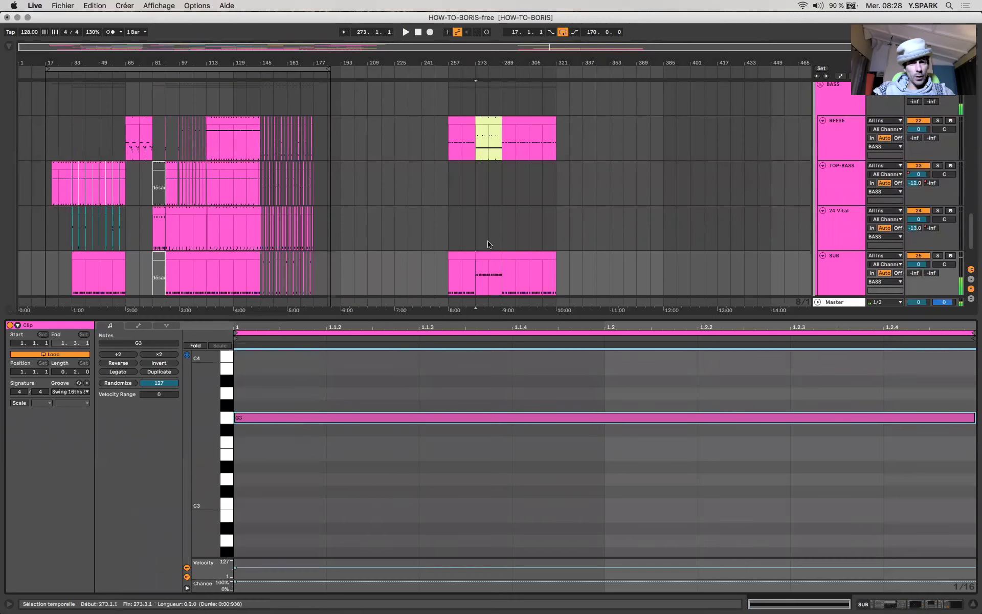
key("super+alt+l")
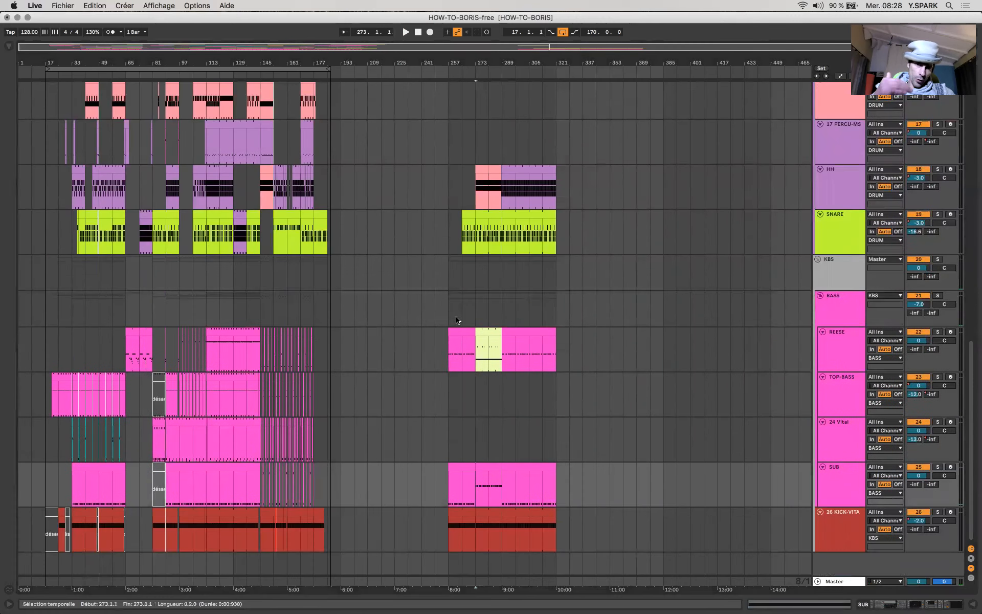
Play the rebuilt section from bar 265 and from bar 271 to check the bass change against the drums.
left_click(464, 400)
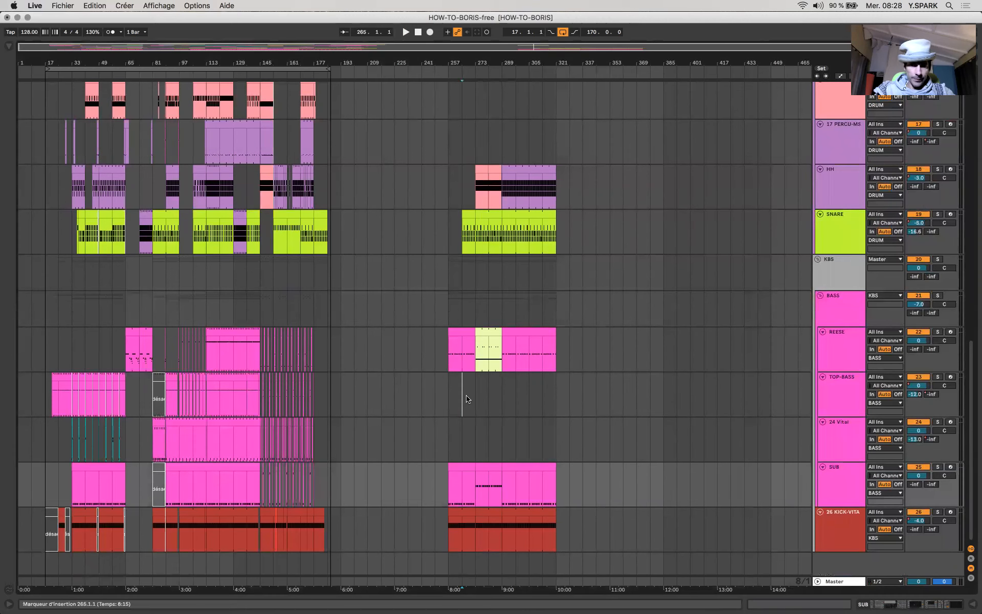
key("space")
scroll(478, 397, "up", 4)
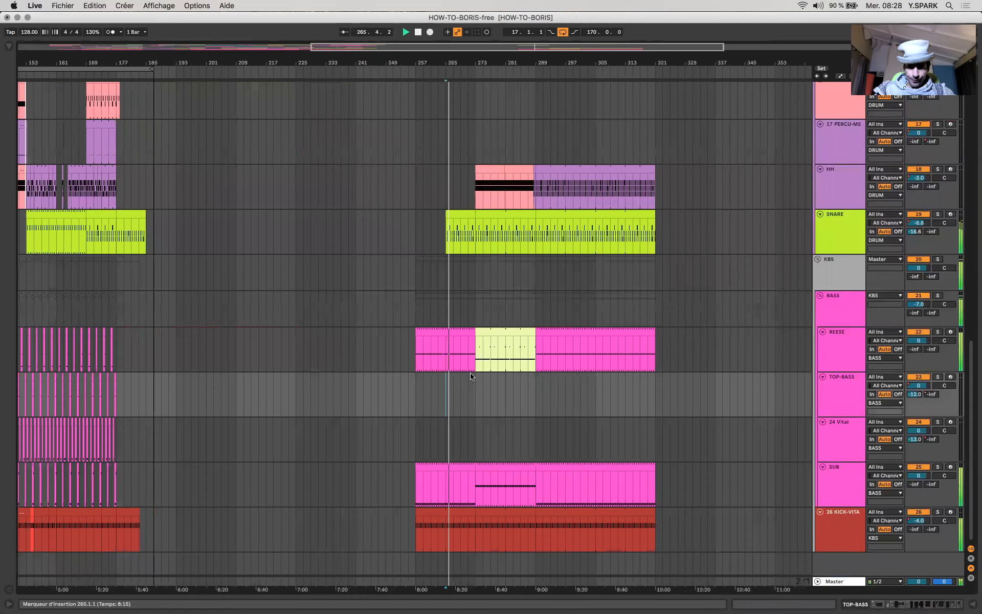
left_click(469, 381)
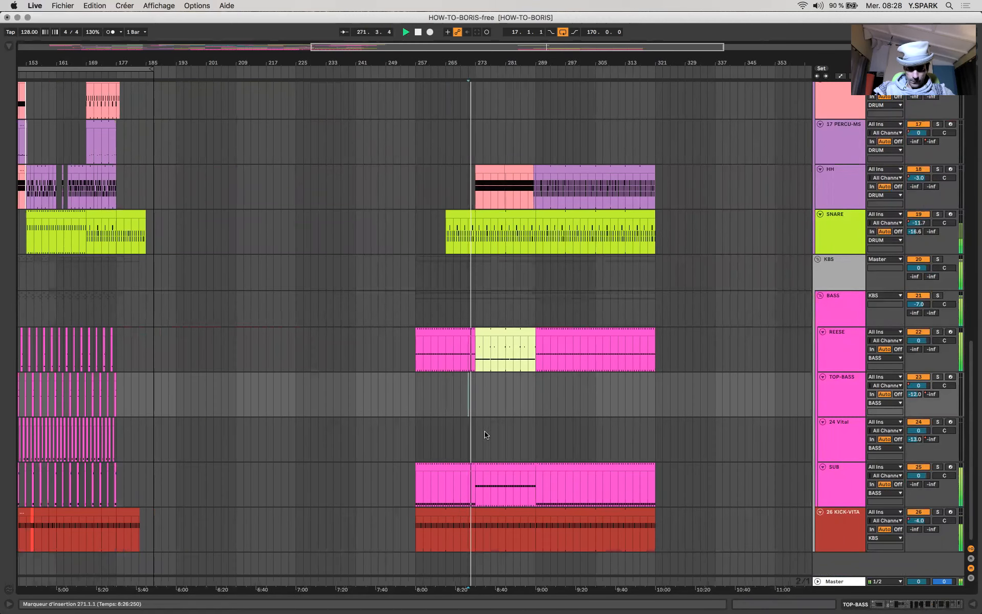
scroll(490, 429, "up", 5)
scroll(489, 427, "up", 2)
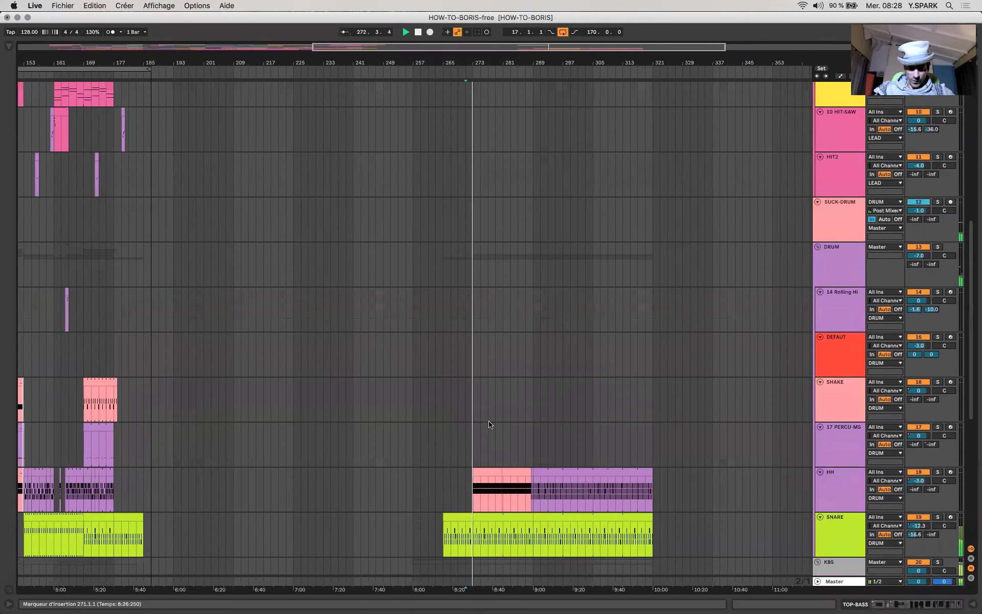
scroll(488, 425, "down", 5)
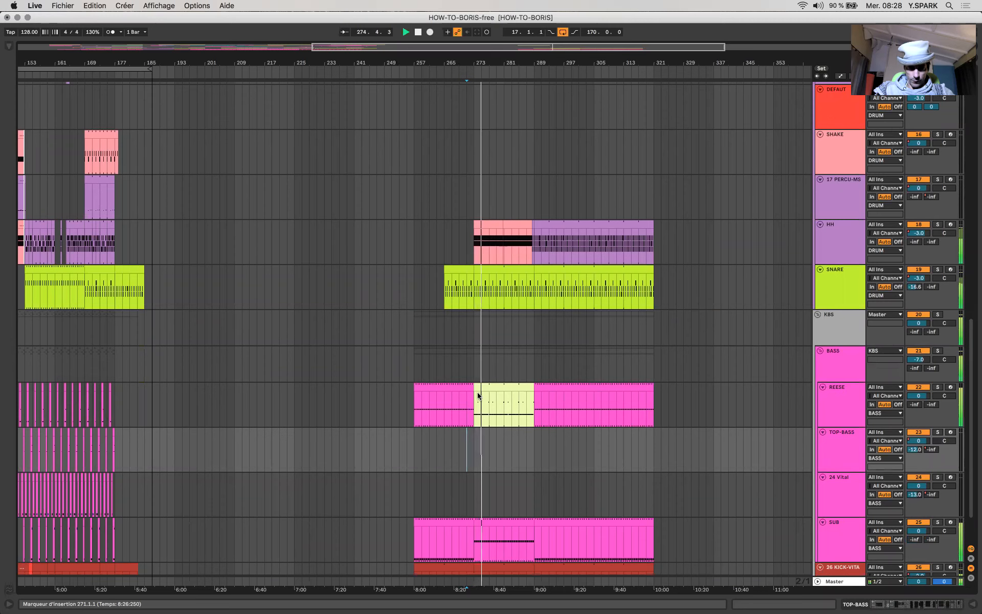
scroll(479, 396, "up", 5)
scroll(481, 389, "up", 10)
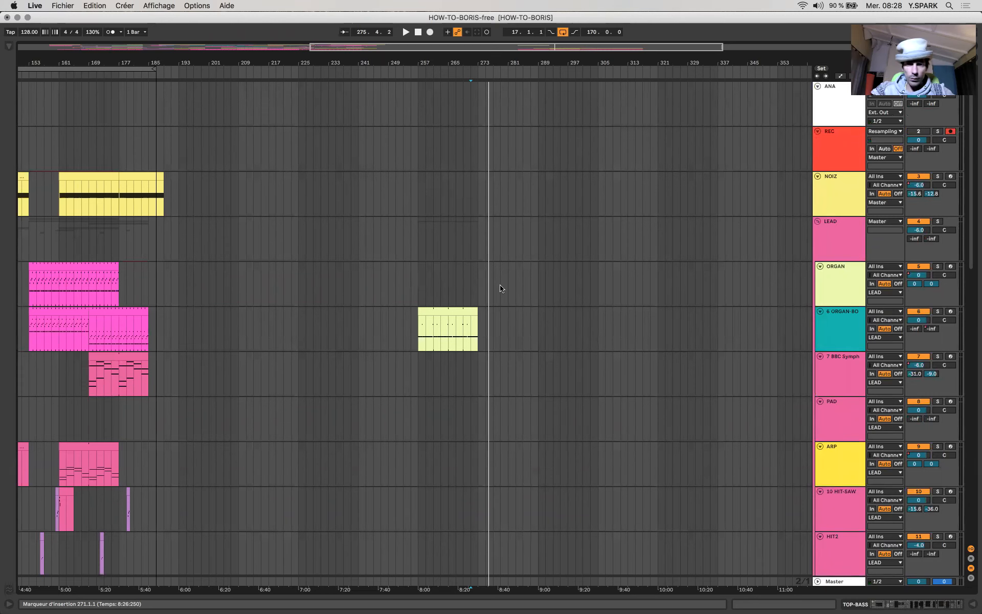
Review the layers of the new section across the lead, drum and bass tracks, and select the REESE pattern at bar 273.
scroll(500, 288, "down", 5)
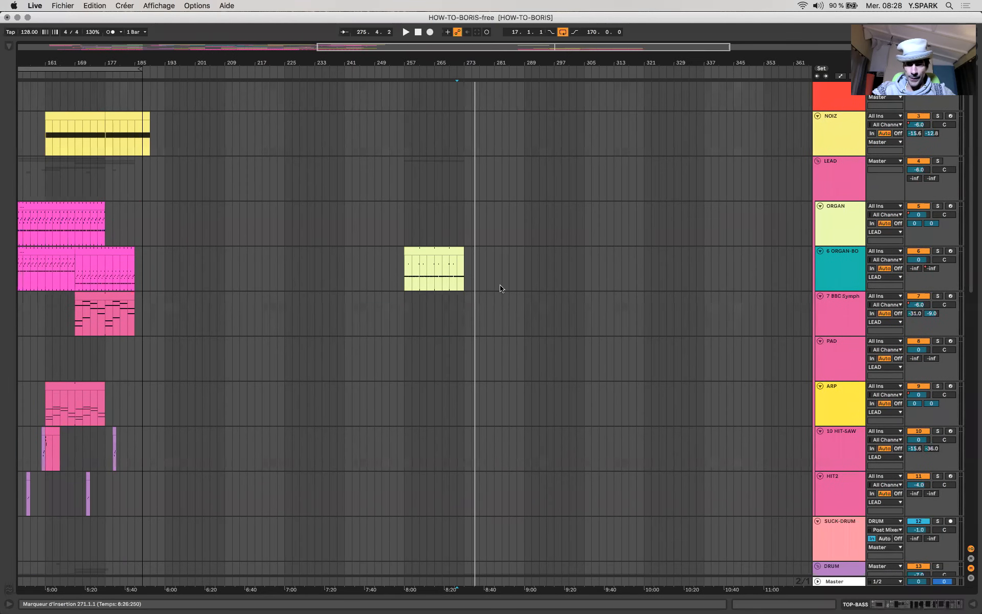
scroll(501, 289, "down", 1)
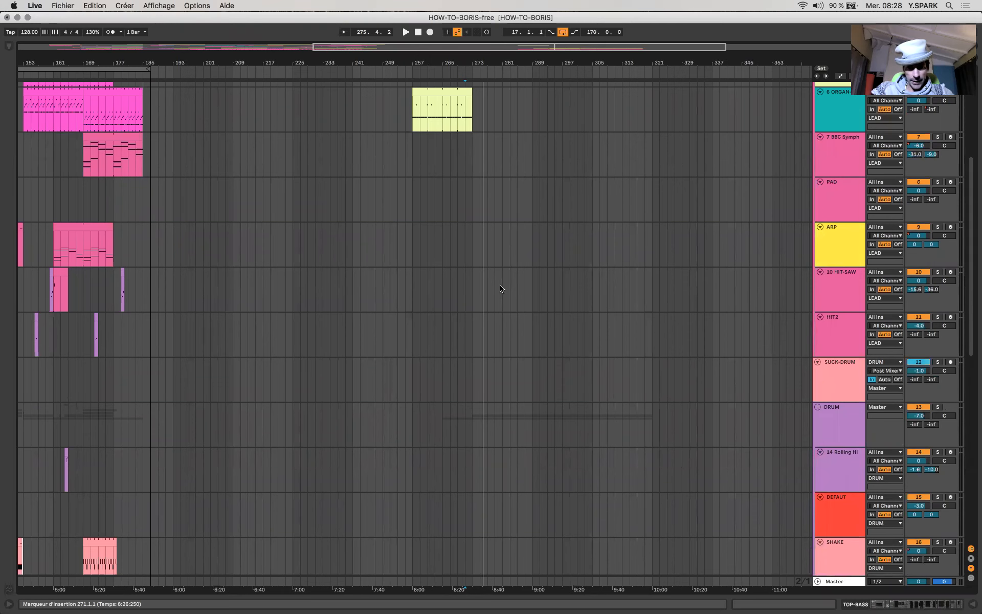
scroll(500, 288, "down", 10)
scroll(526, 221, "up", 1)
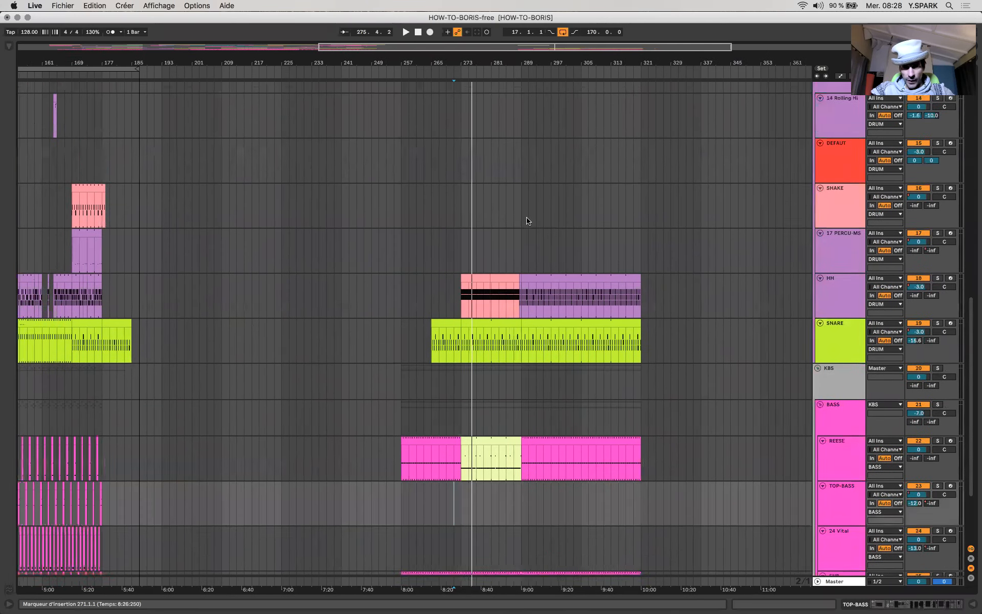
scroll(527, 221, "down", 2)
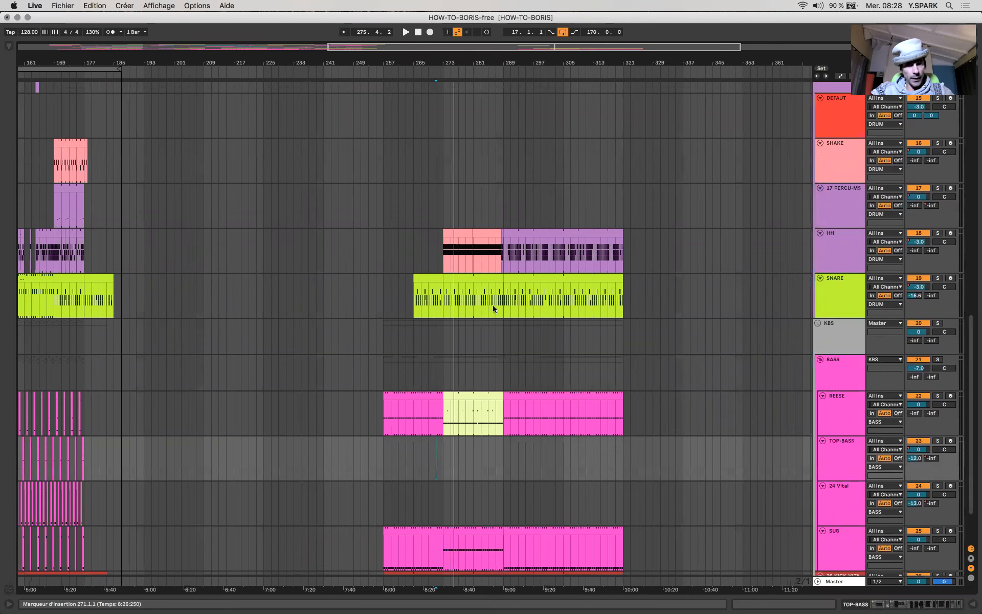
scroll(493, 305, "up", 4)
scroll(496, 328, "down", 1)
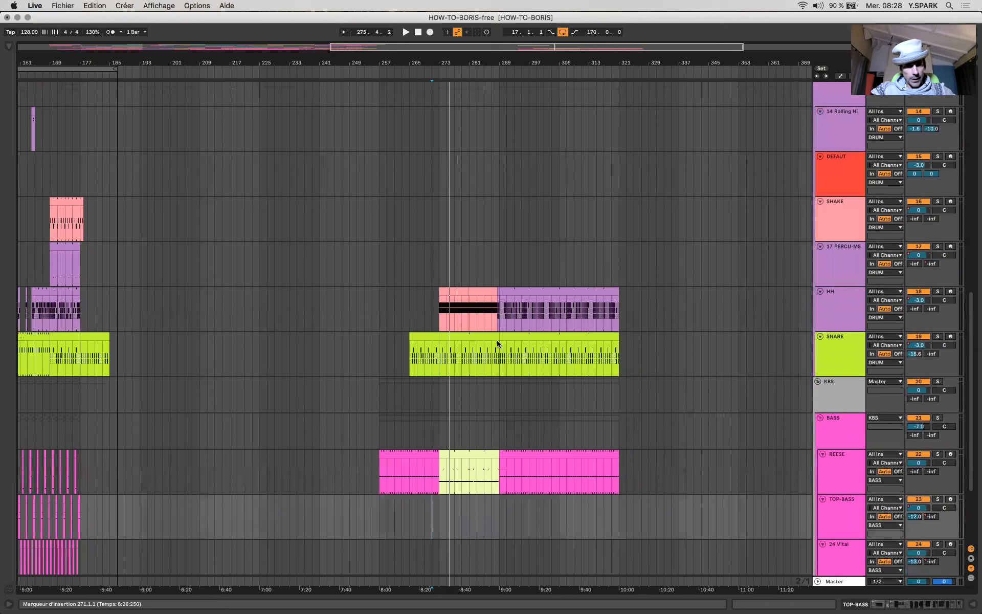
left_click(475, 453)
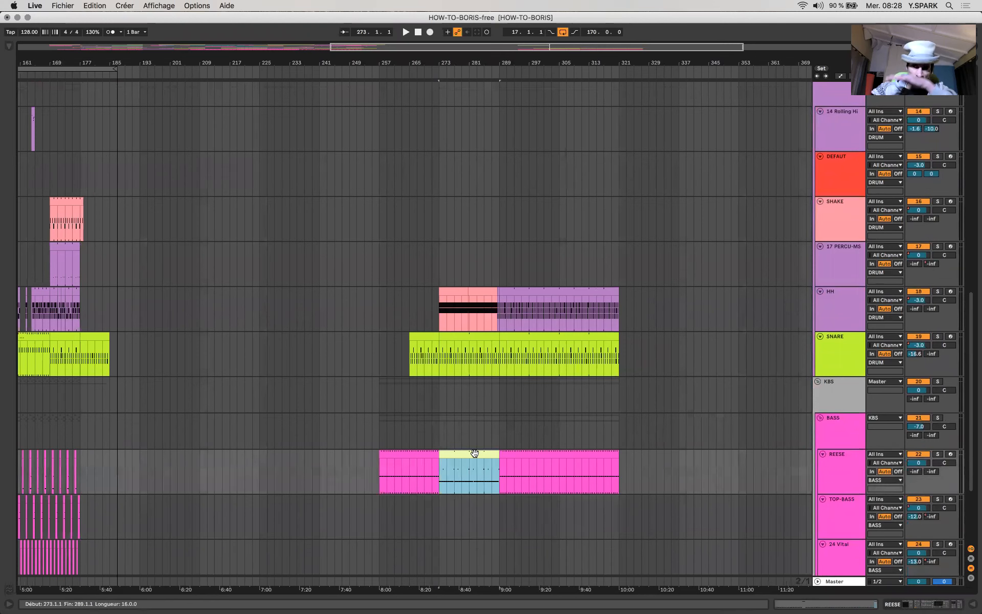
Paste the copied sixteen-bar REESE pattern onto the 17-PERCU track at bar 273 and open it for note editing.
left_click(442, 259)
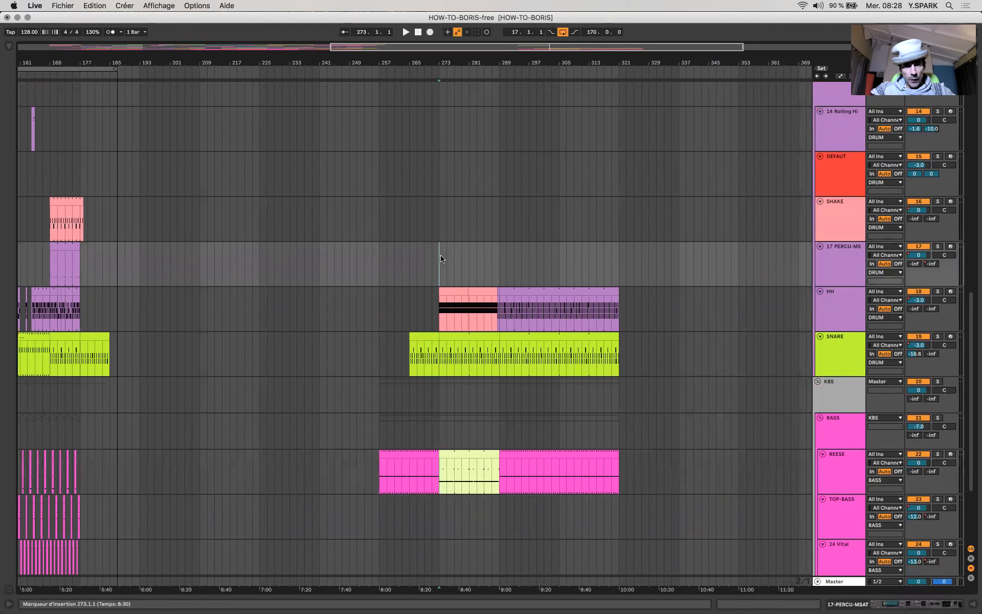
key("super+v")
double_click(467, 247)
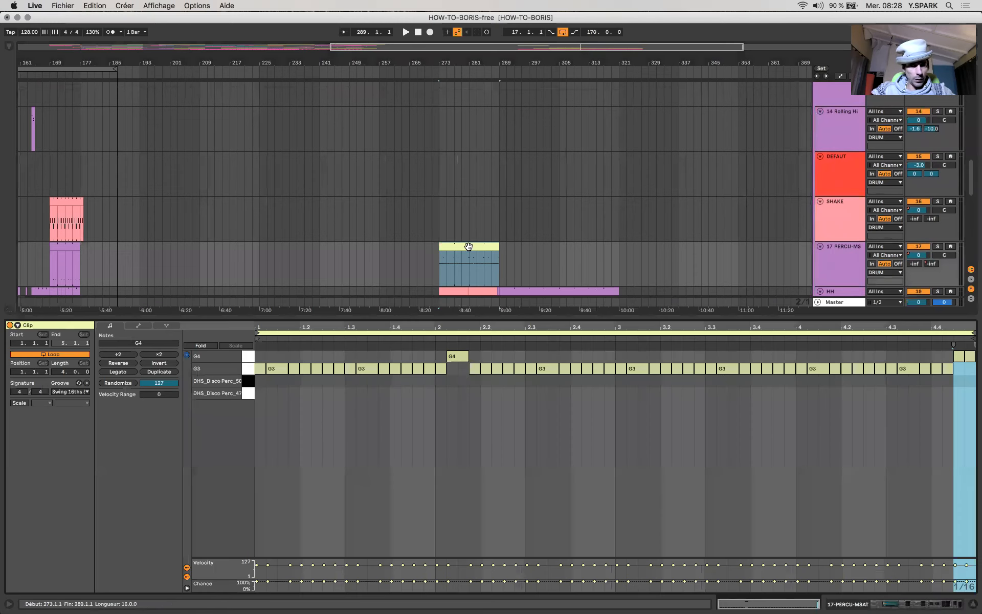
Move all G3 notes of the percussion clip down to the DHS_Disco Perc_50 row and play the result briefly.
left_click(249, 368)
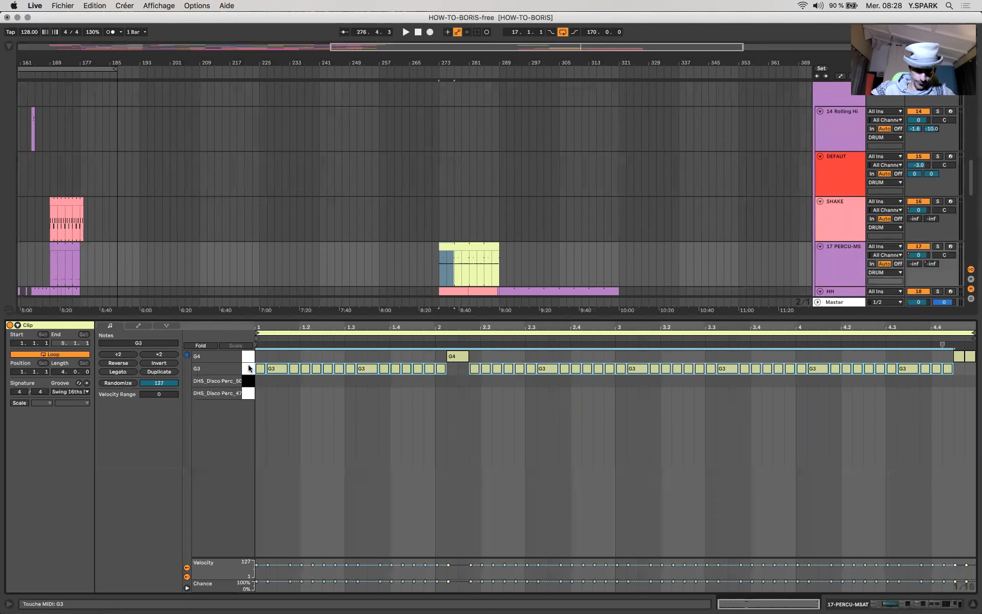
key("Down")
key("space")
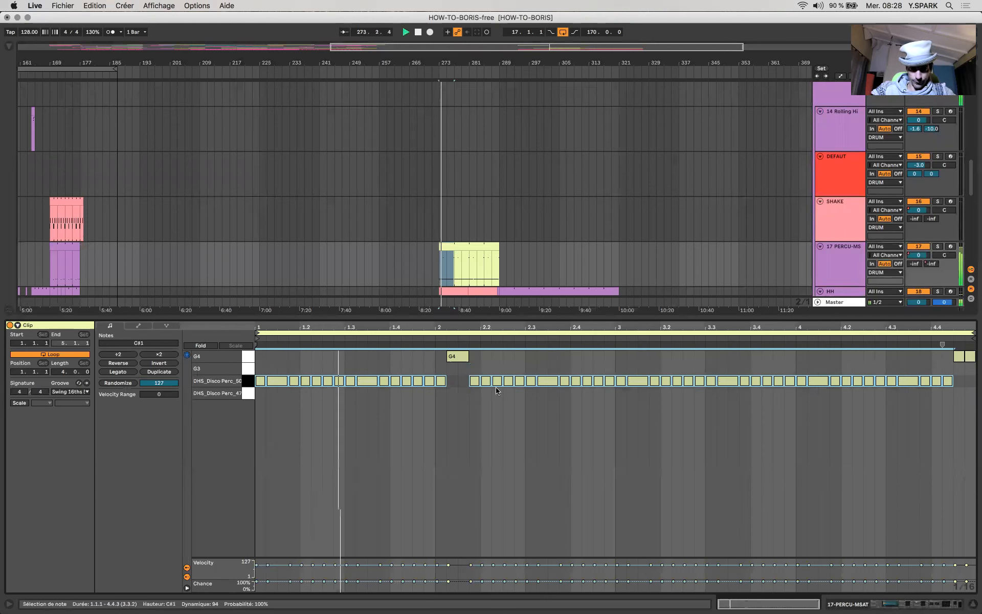
key("space")
Move the G4 note at 2.1.2 down onto the DHS_Disco Perc_50 row with the other notes.
left_click(461, 360)
key("Down")
key("Down")
key("Down")
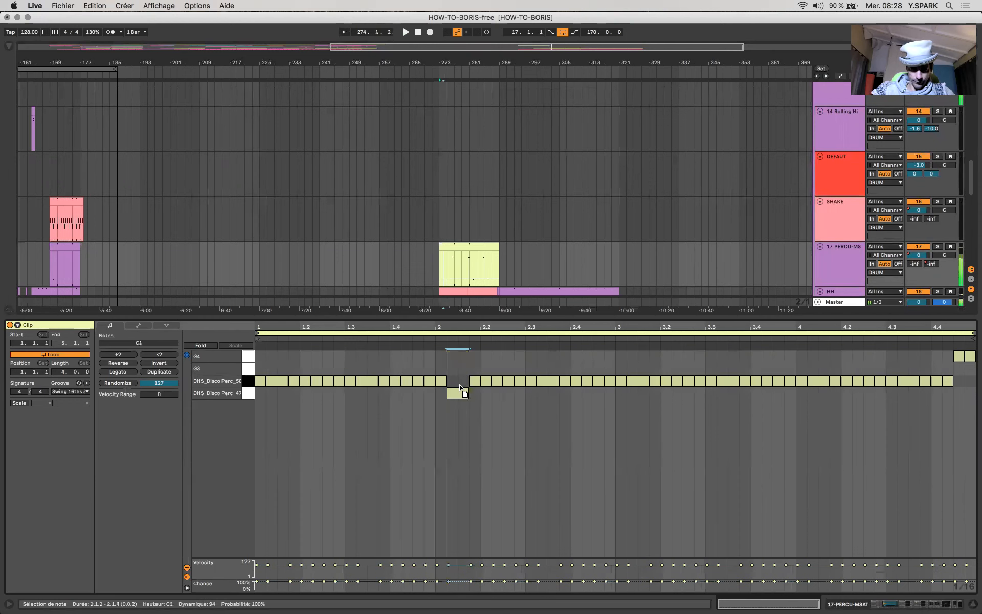
key("Up")
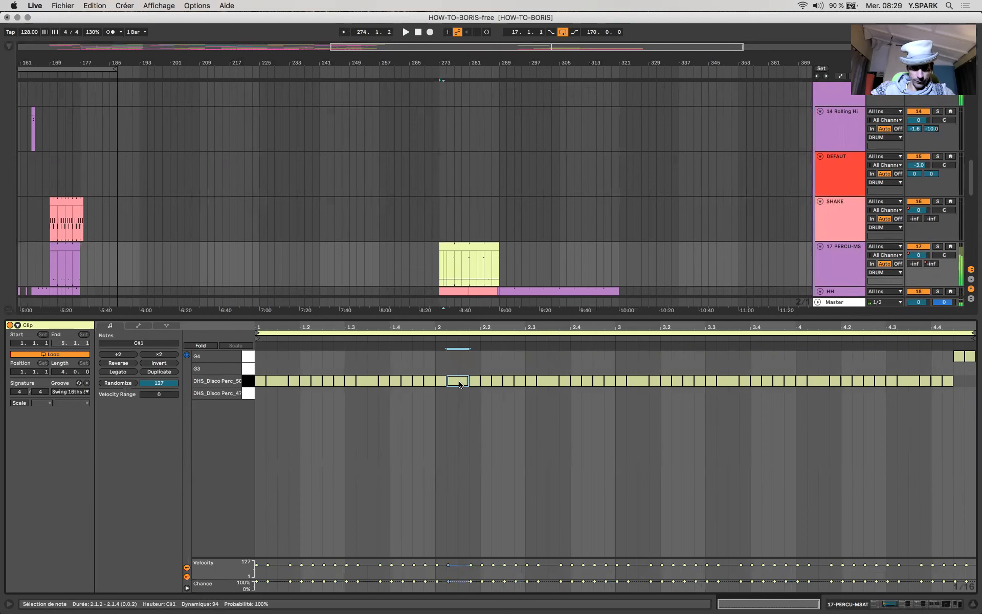
Shift the Perc_50 notes down to DHS_Disco Perc_47, then raise the long notes at 1.1.2, 1.3.2 and 2.1.2 back to Perc_50.
left_click(246, 383)
key("Down")
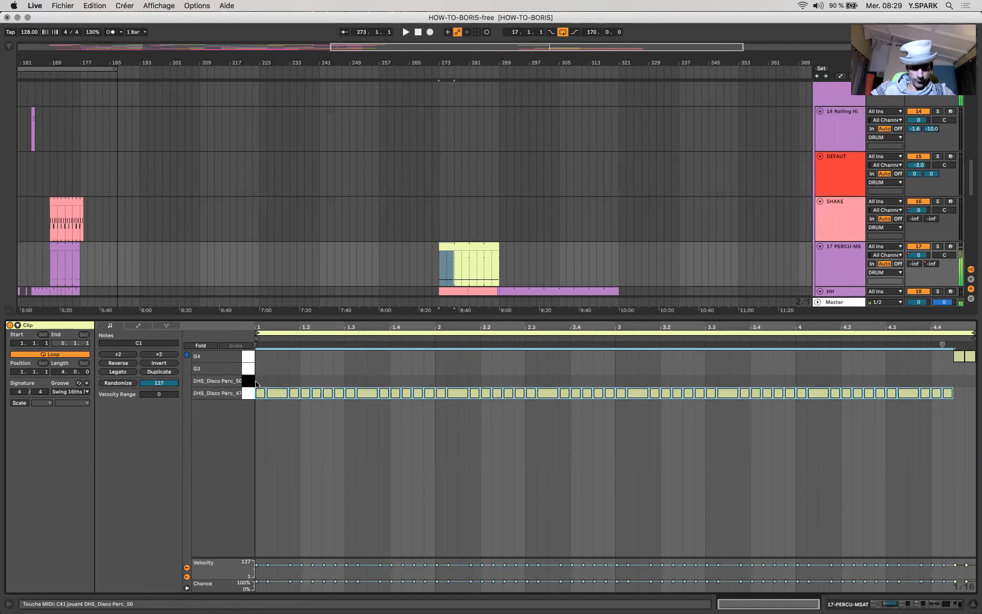
left_click(364, 393)
key("Up")
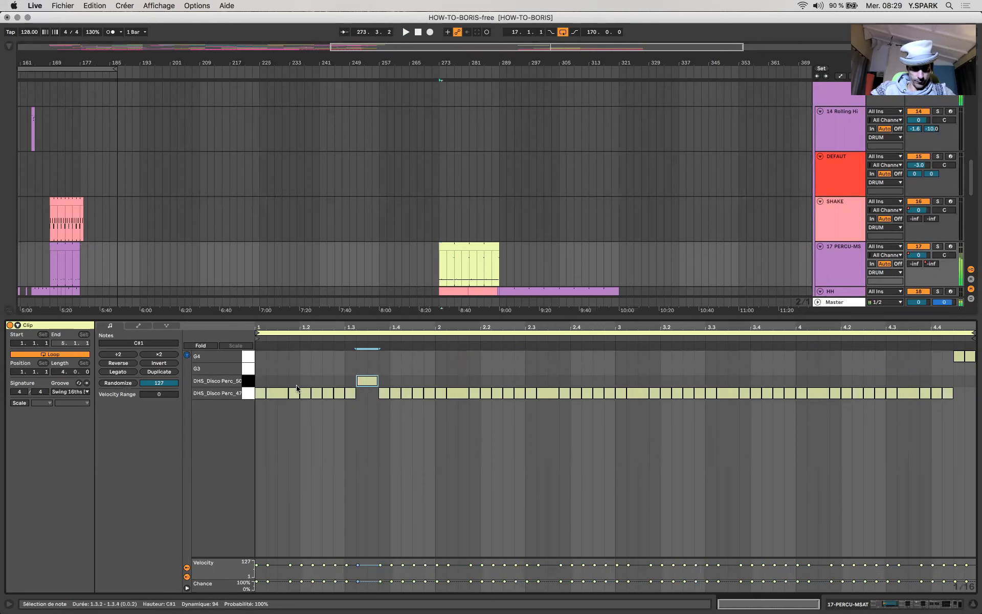
left_click(272, 393)
key("Up")
key("space")
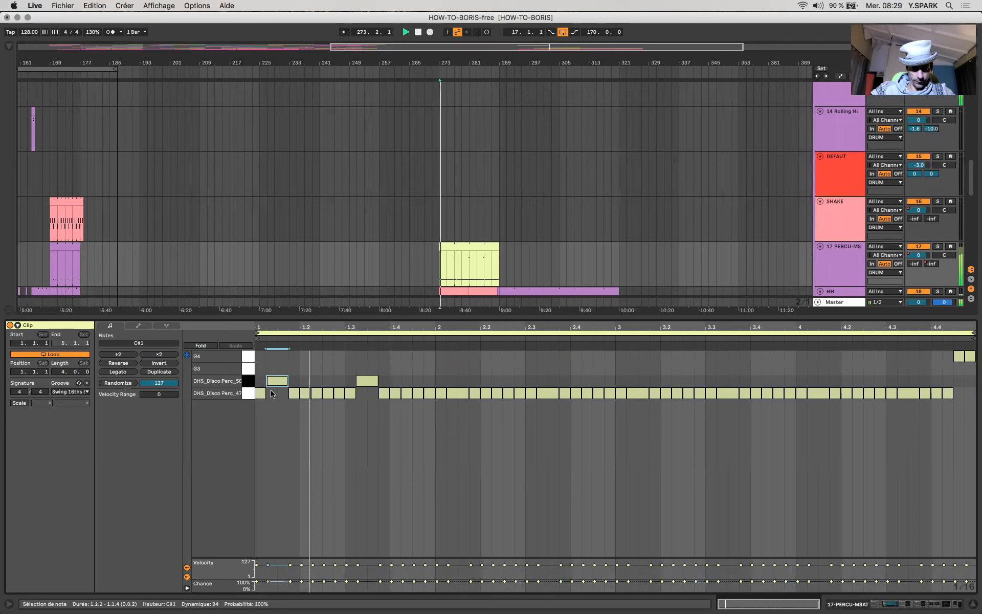
key("space")
left_click(456, 393)
key("Up")
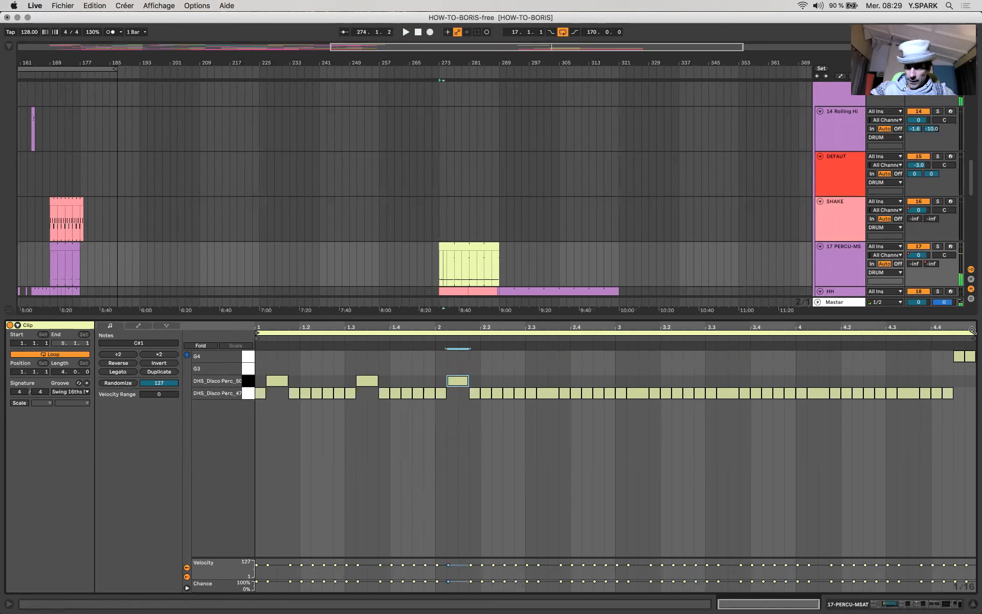
Select the percussion clip's full four-bar note range up to the loop end at bar 5.
left_click_drag(970, 331, 545, 375)
left_click_drag(616, 344, 948, 364)
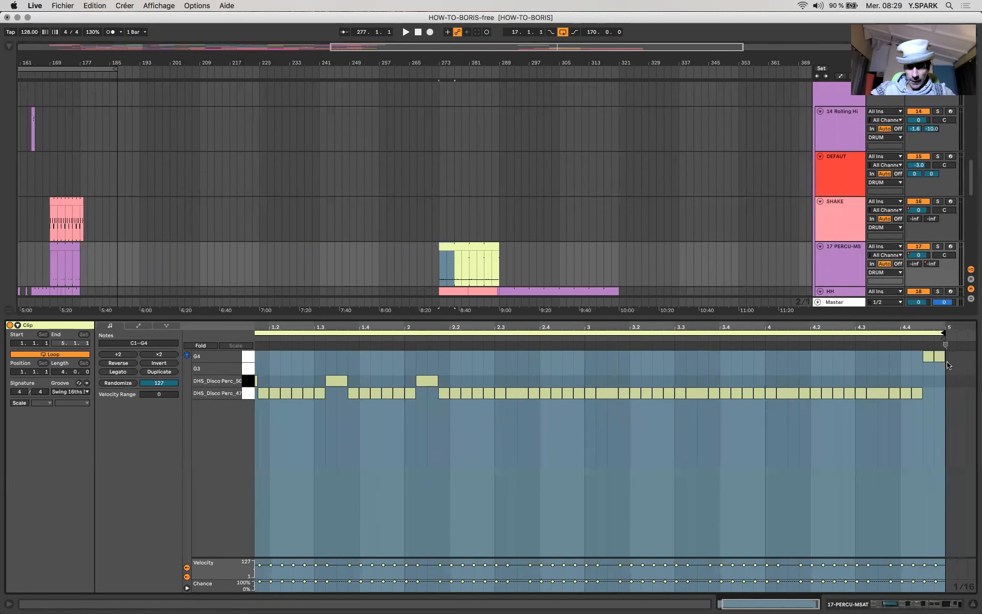
Raise the DHS_Disco Perc_47 notes at 2.3.2, 3.3.2, 4.1.2 and 4.3.2 to the Perc_50 row and play back the pattern.
left_click(520, 393)
key("Up")
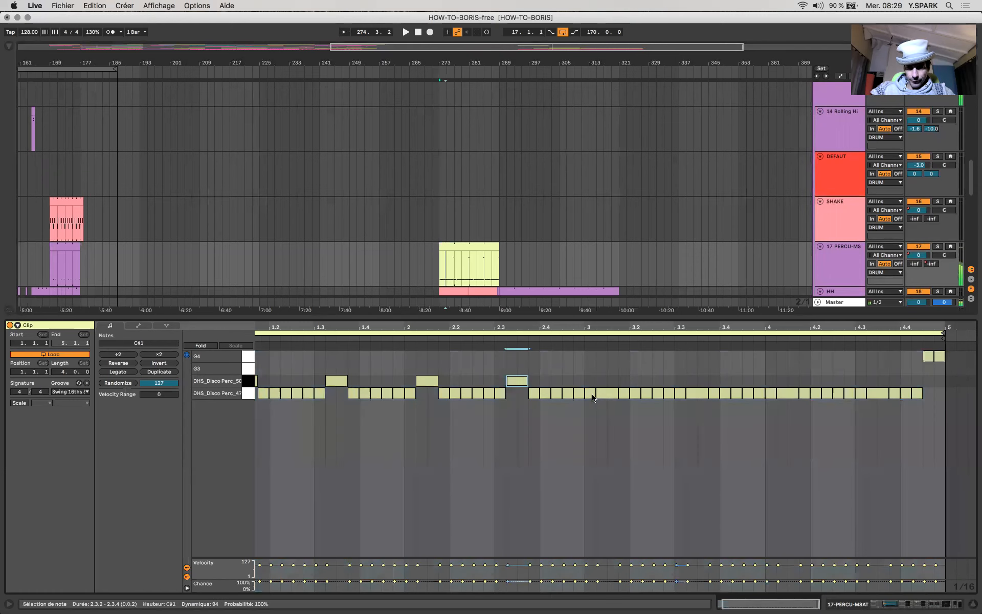
left_click(695, 393)
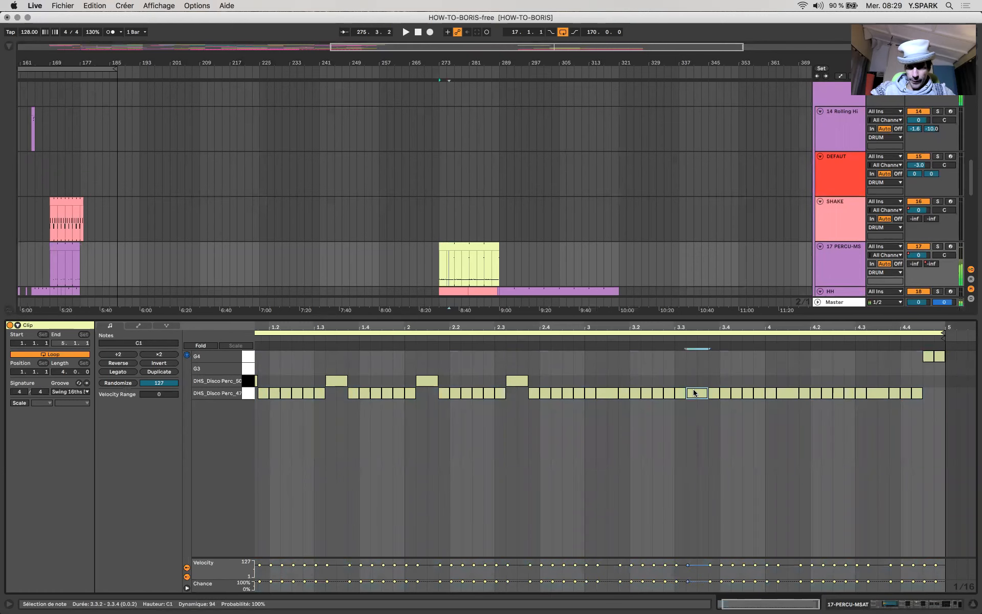
key("Up")
left_click(873, 393)
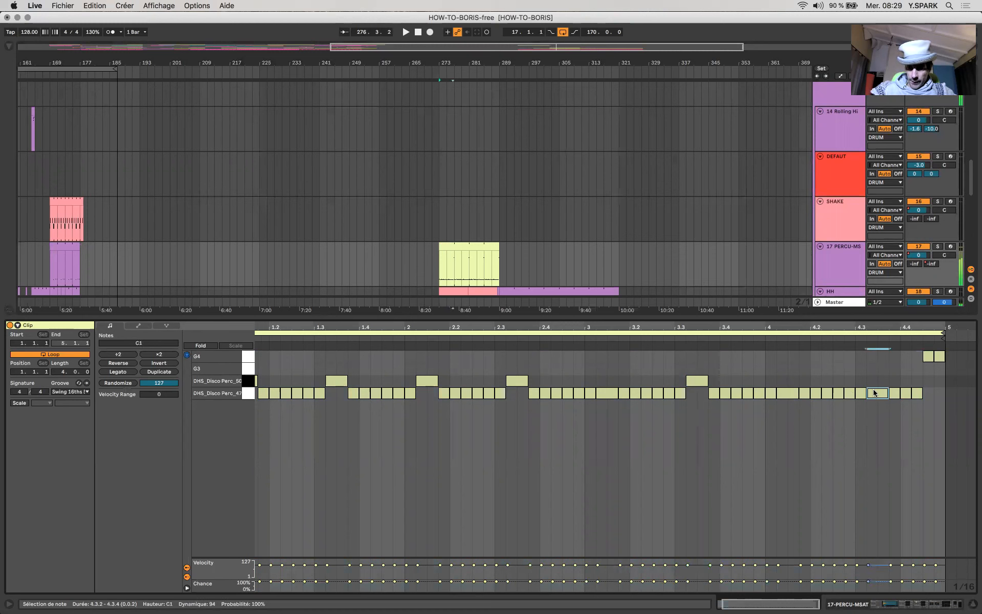
key("Up")
left_click(779, 393)
key("Up")
key("space")
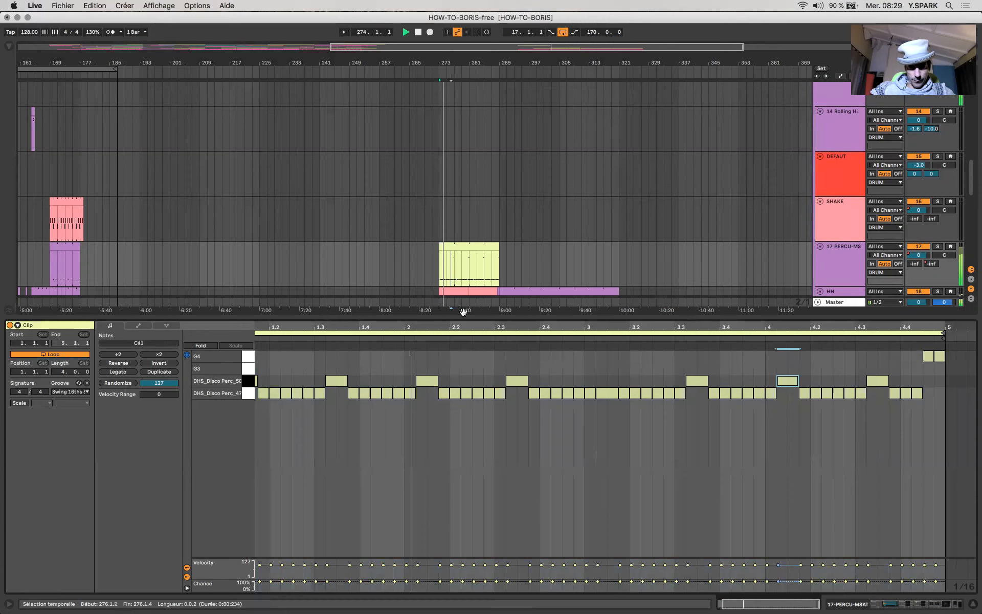
Set the note grid to the adaptive Etroite option and split the Perc_47 note at 2.3.4 into two shorter notes.
left_click(535, 393)
scroll(536, 359, "up", 3)
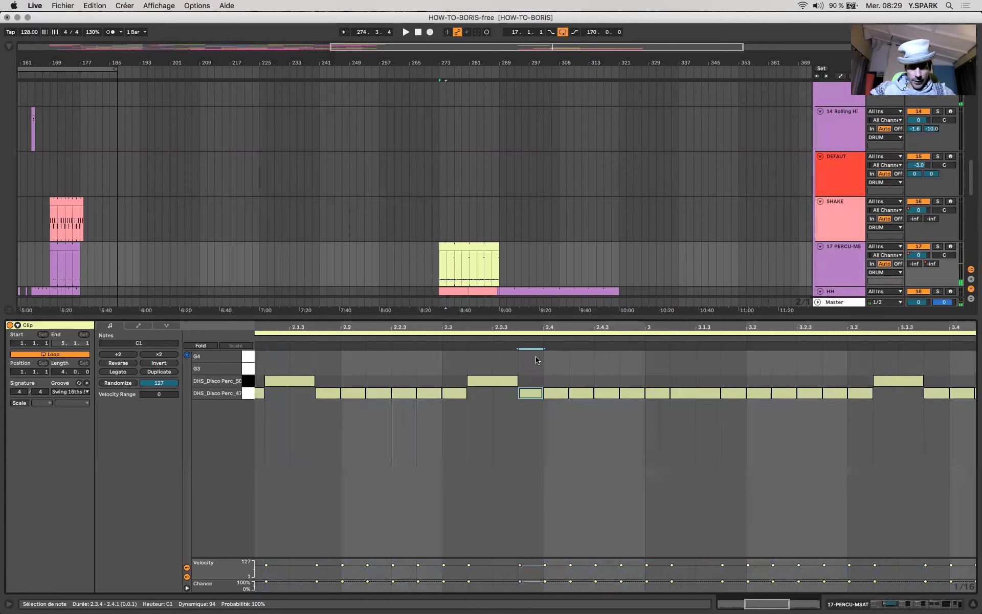
right_click(536, 360)
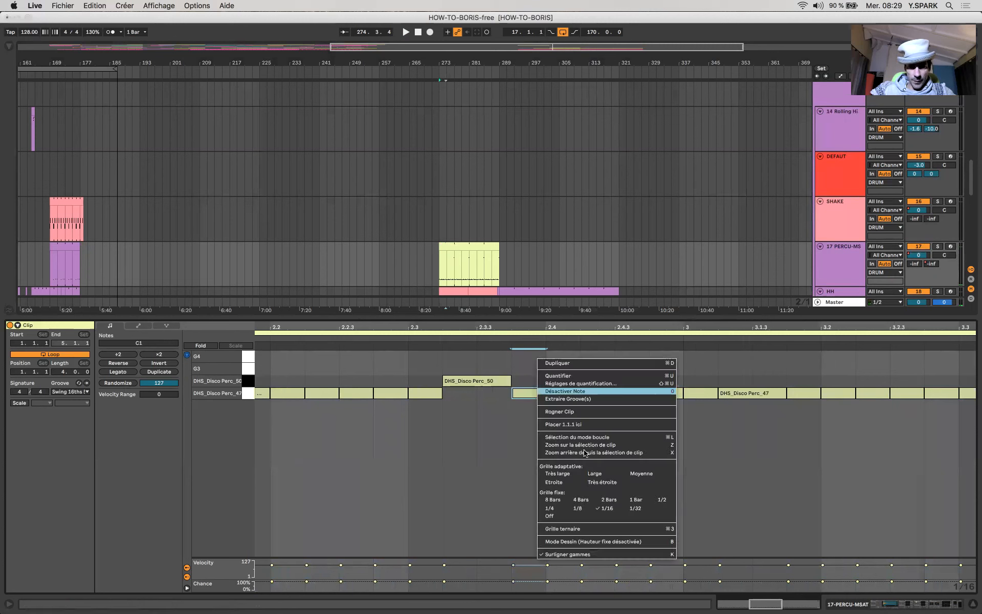
left_click(555, 481)
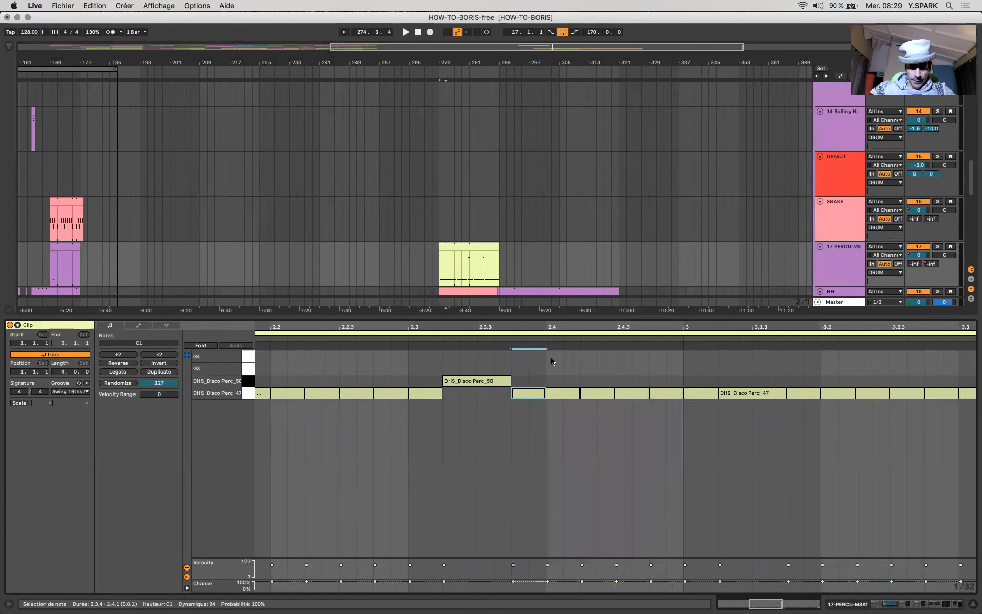
scroll(587, 376, "down", 3)
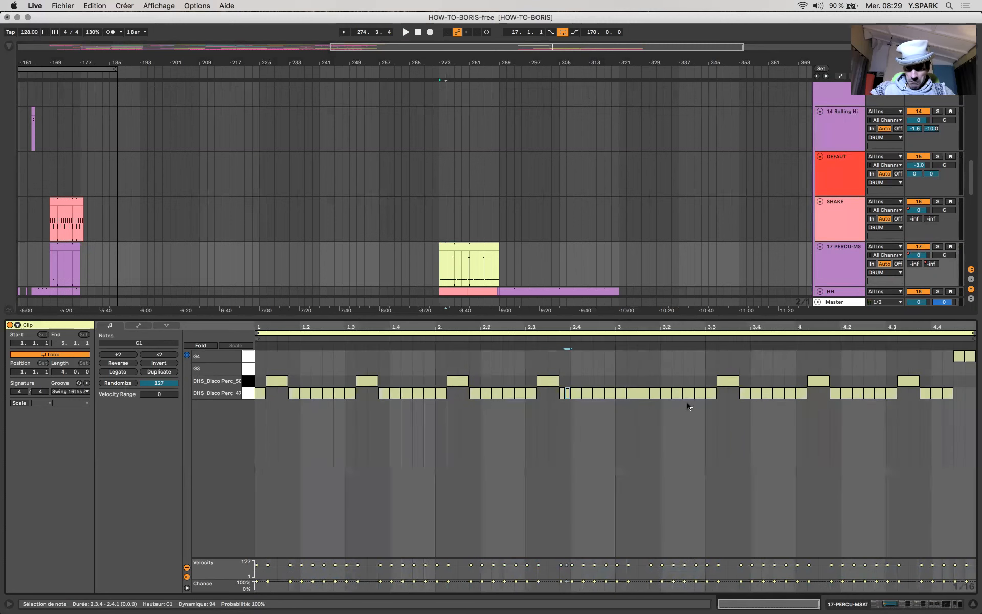
Shorten the Perc_47 note at 3.3.1 and duplicate it to form a quick roll before 3.3.2.
left_click(719, 395)
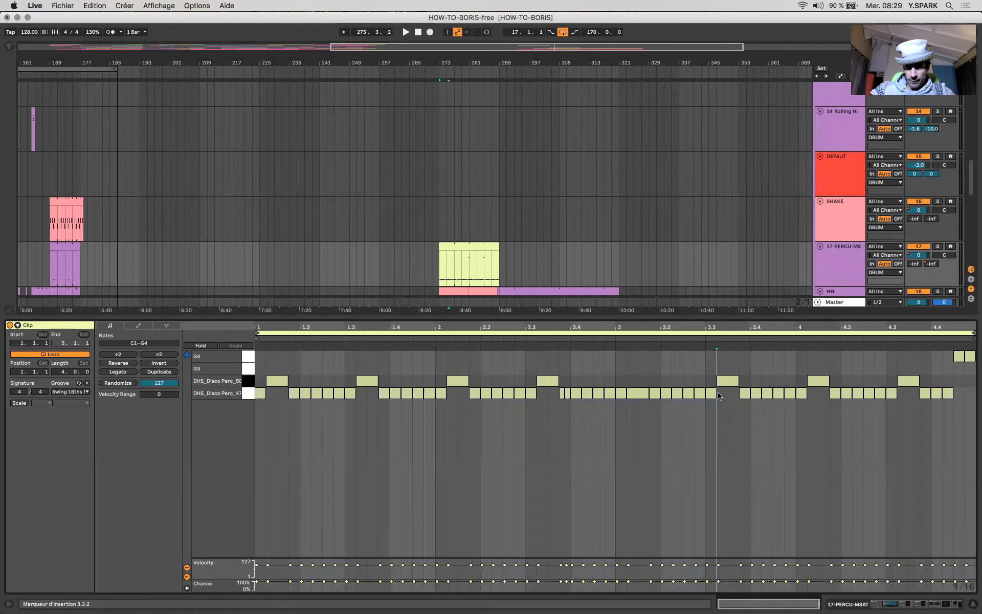
left_click(715, 393)
scroll(716, 394, "up", 5)
key("super+d")
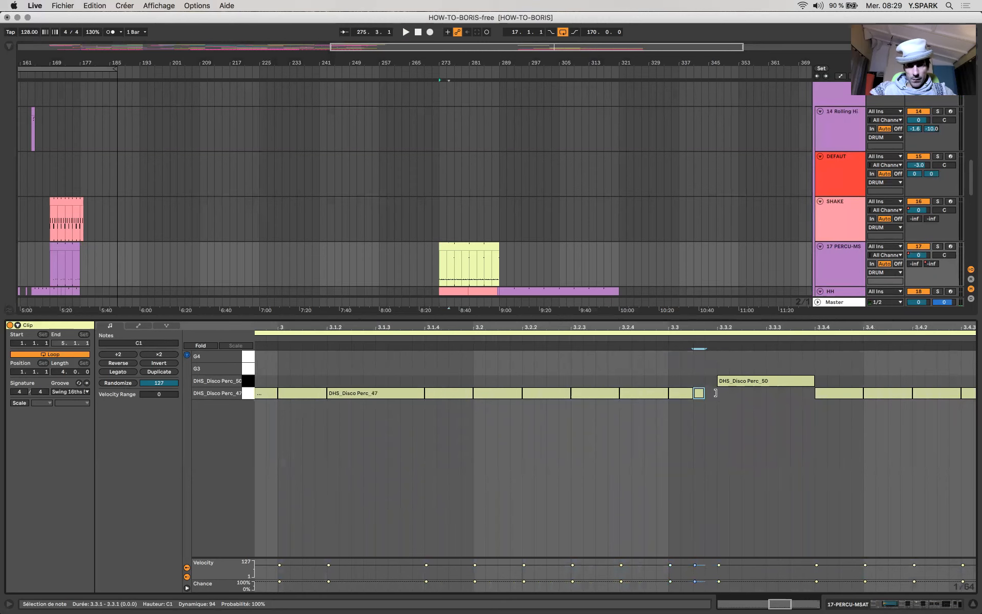
scroll(717, 393, "down", 4)
Audition the pattern, moving the last short roll note to 4.1.1 and the nearby Perc_50 note to 4.1.3.
key("space")
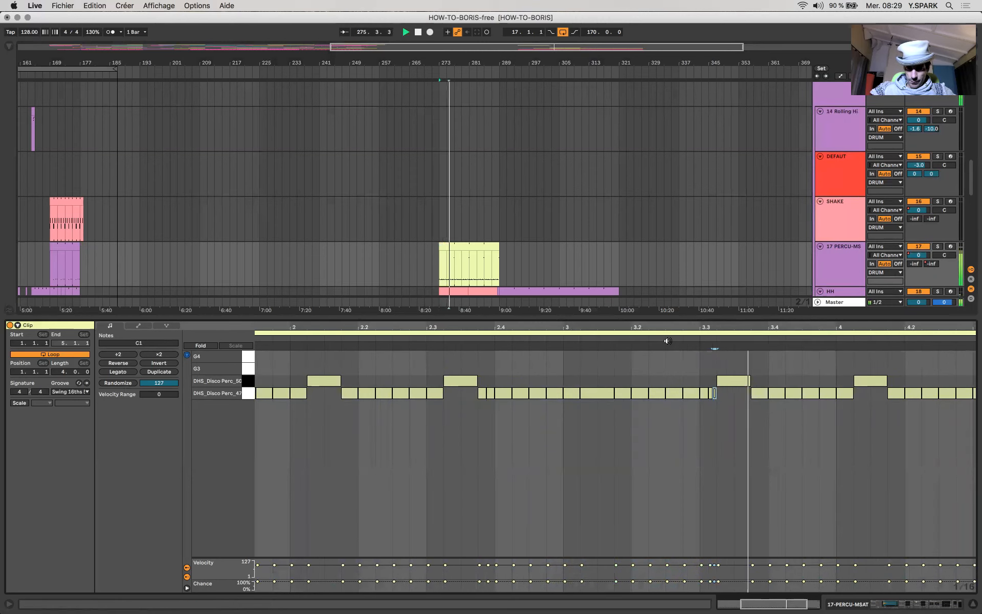
scroll(667, 341, "down", 2)
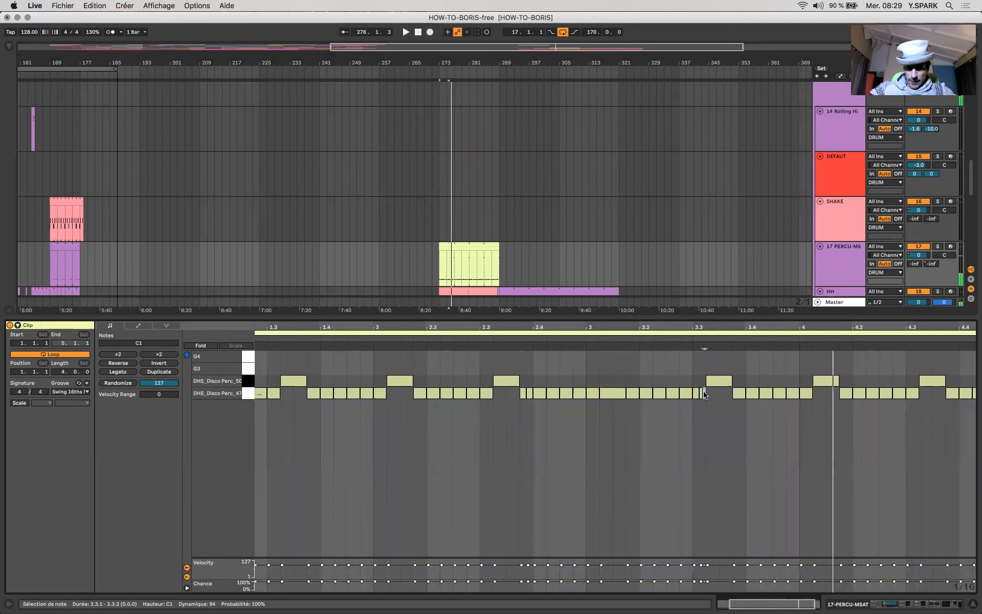
key("space")
left_click_drag(705, 393, 833, 387)
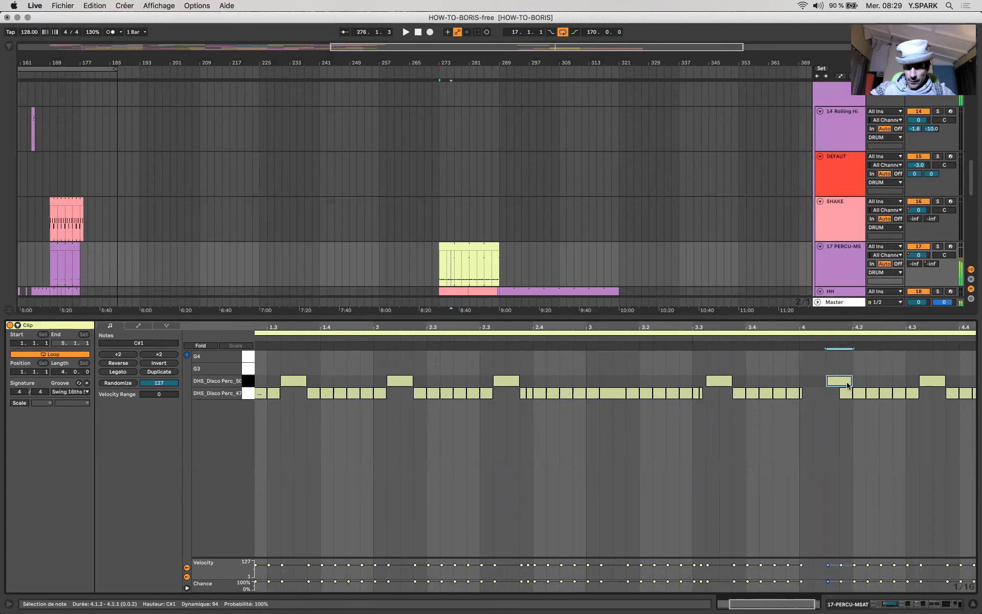
scroll(847, 385, "right", 2)
left_click(748, 343)
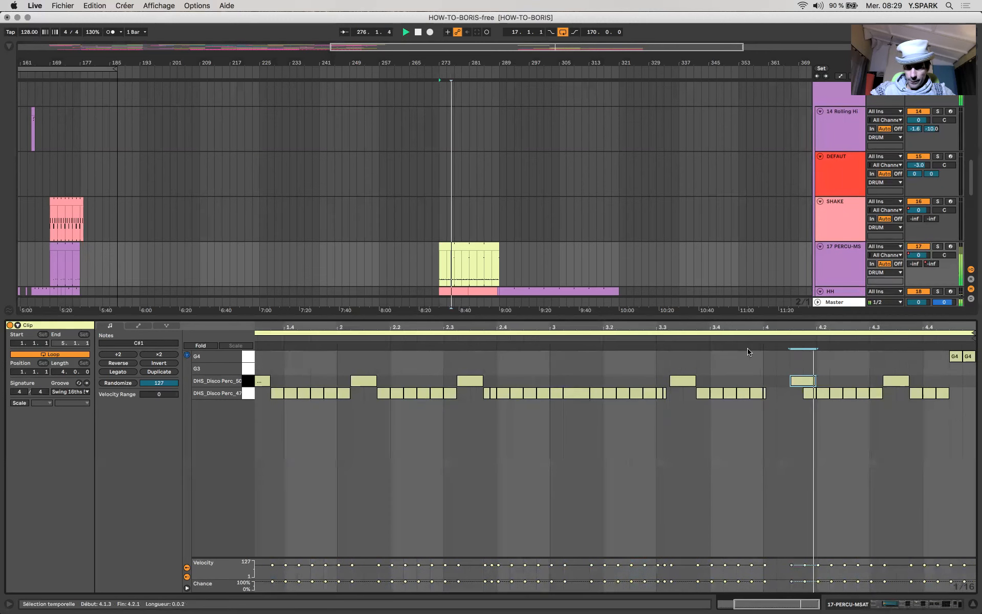
key("space")
Delete the Perc_47 notes at 4.1.4, 4.2.1 and 4.2.3 and replay the pattern.
double_click(814, 393)
double_click(825, 394)
double_click(848, 394)
left_click(664, 337)
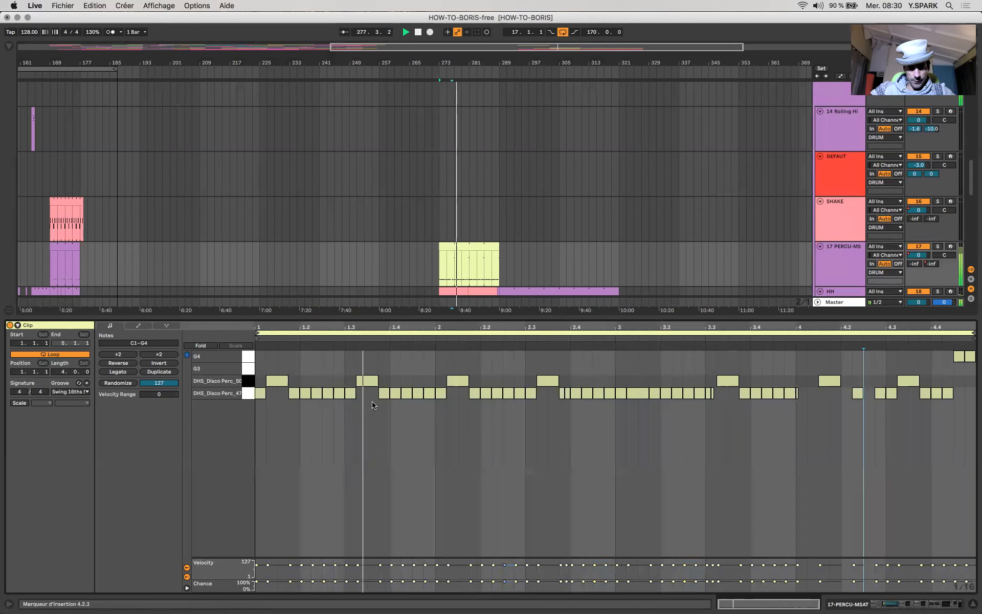
Thin out the Perc_47 row by deleting the notes at 1.2.4, 1.4.4, 2.2.4, 2.4.4, 3.2.4, 3.4.4 and 4.2.4.
double_click(339, 395)
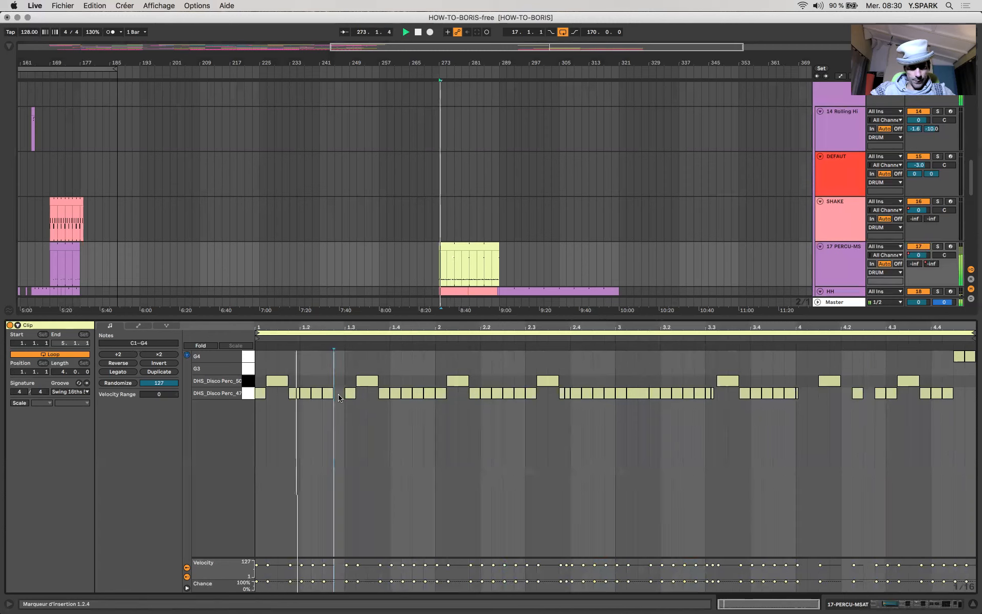
double_click(430, 394)
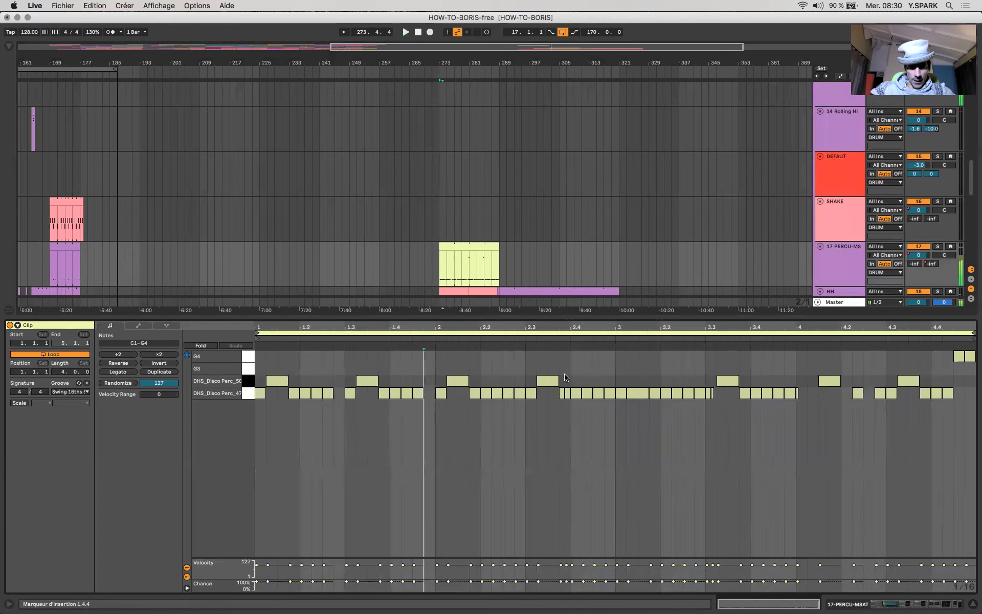
double_click(523, 395)
double_click(609, 394)
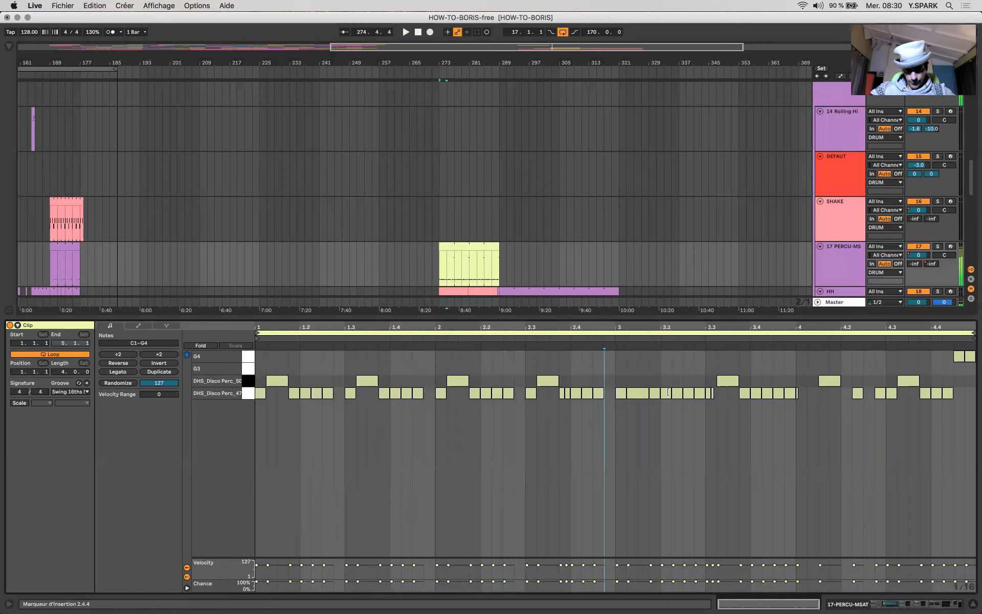
double_click(701, 395)
double_click(789, 395)
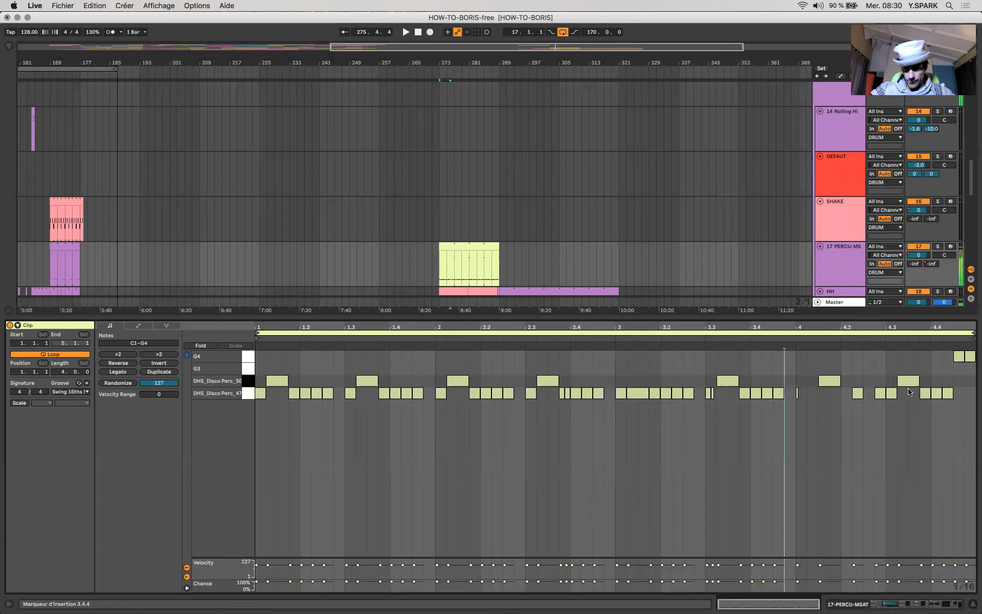
double_click(880, 395)
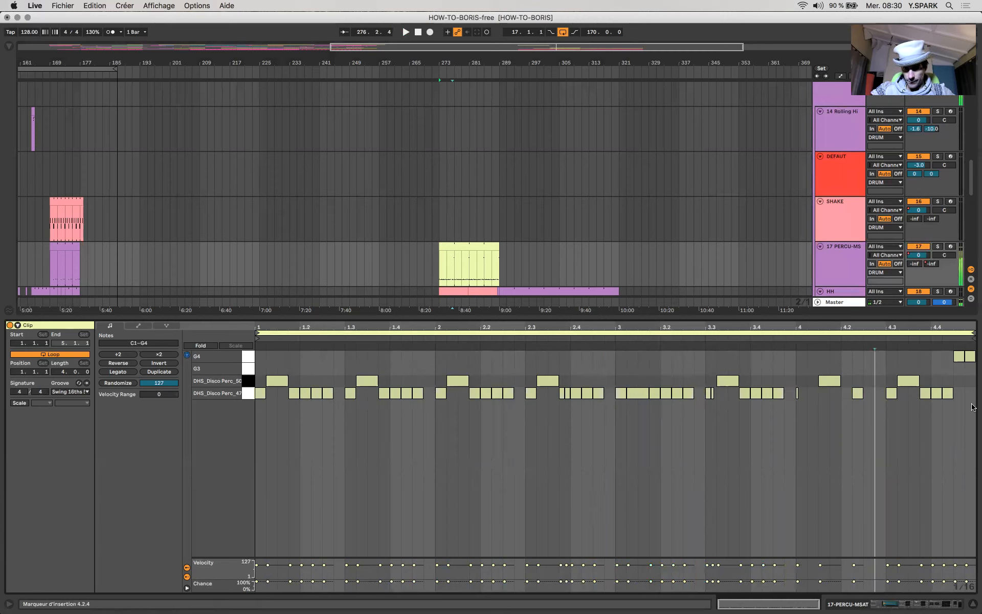
Delete the last G4 note at 4.4.4 and raise the long Perc_47 note at 3.1.2 to the Perc_50 row.
double_click(971, 357)
key("space")
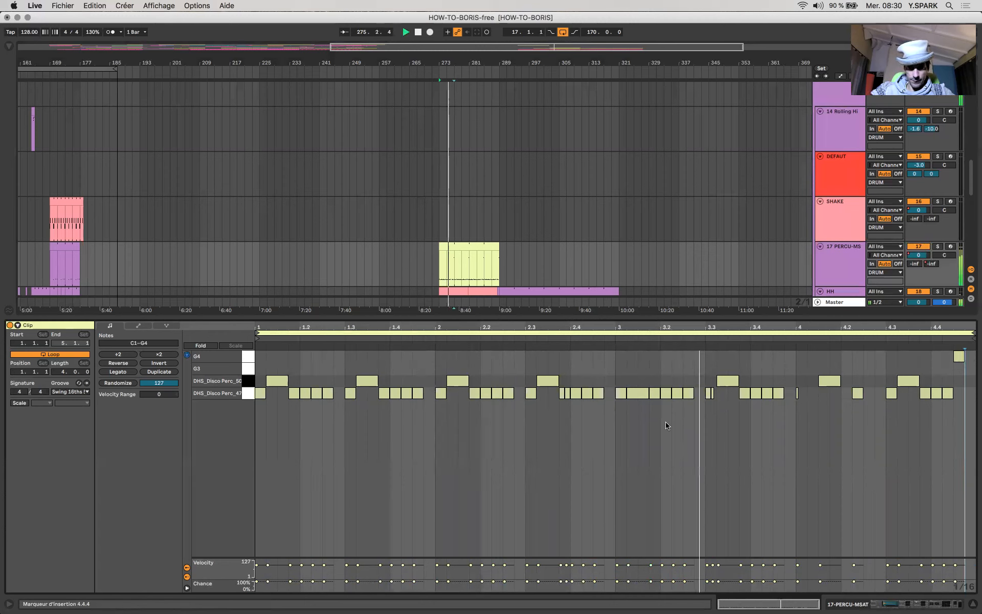
key("space")
left_click_drag(640, 387, 640, 381)
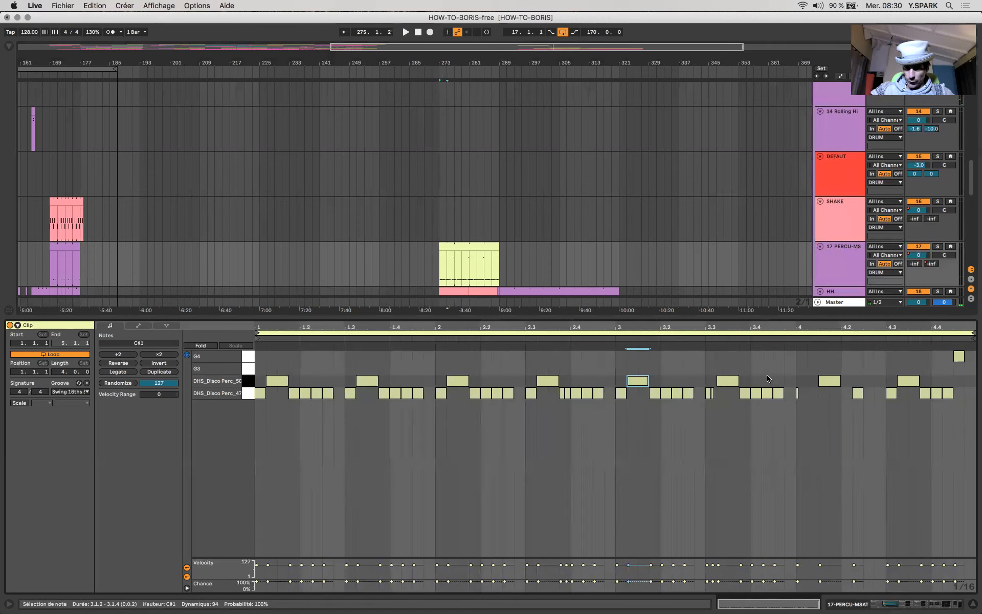
Play the arrangement from bar 273 to hear the percussion clip together with the other tracks.
double_click(639, 321)
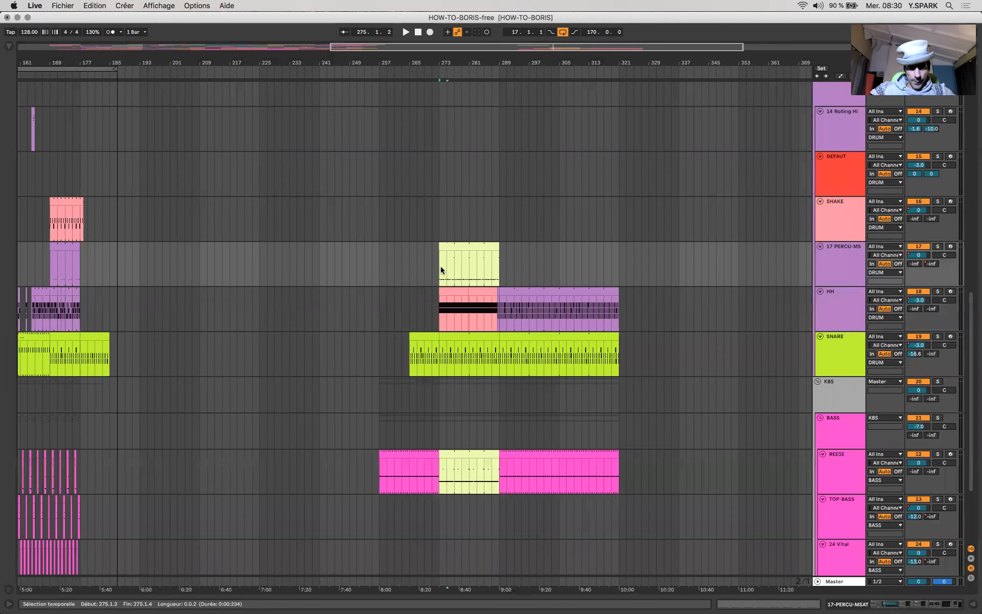
left_click(441, 267)
key("space")
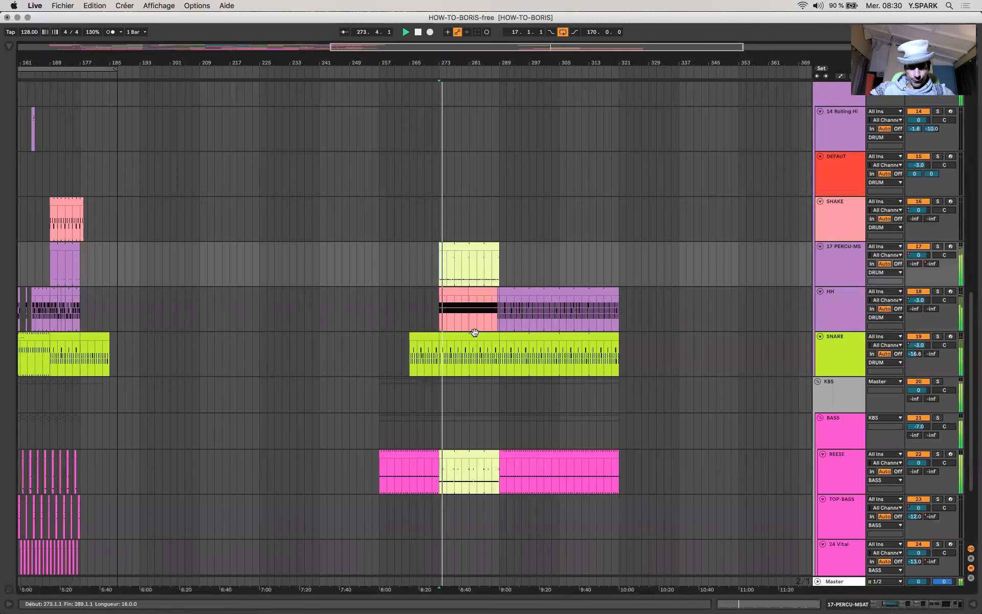
scroll(474, 332, "down", 3)
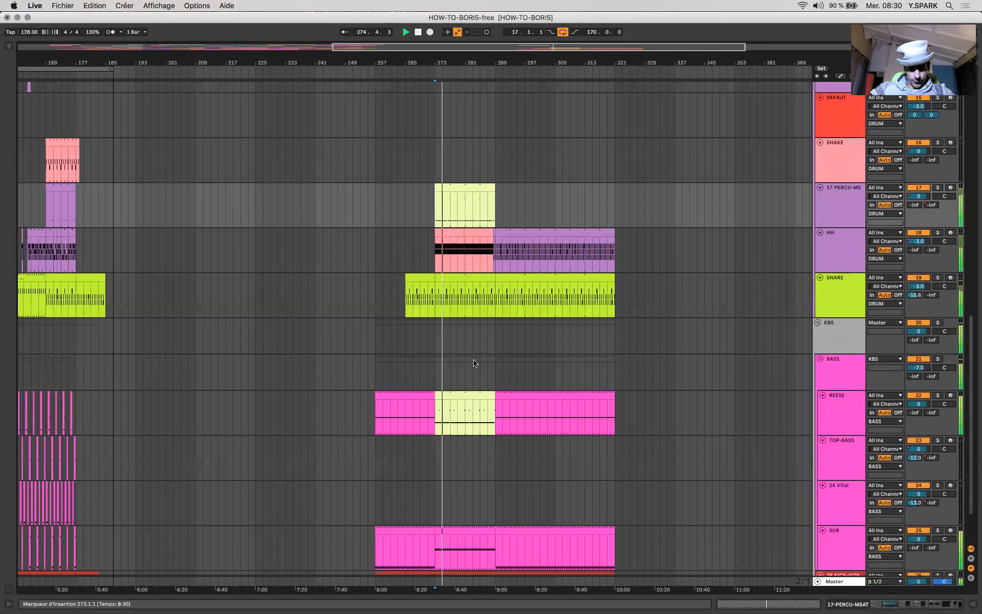
scroll(474, 353, "up", 2)
scroll(474, 358, "up", 2)
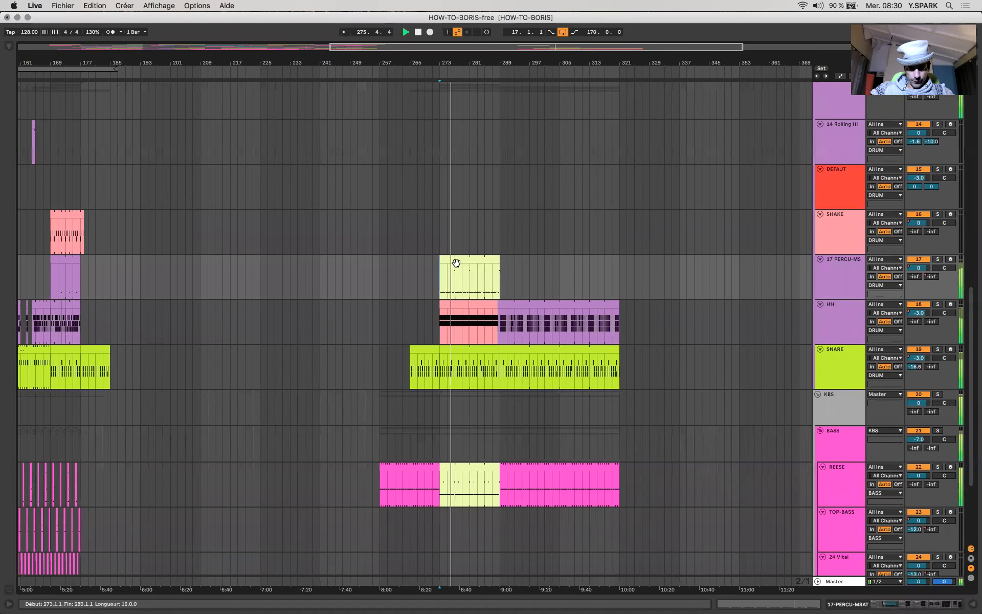
Reopen the 17 PERCU-MS clip, shorten its loop to the first two beats (1.1.1 to 1.3.1) and audition it.
double_click(456, 263)
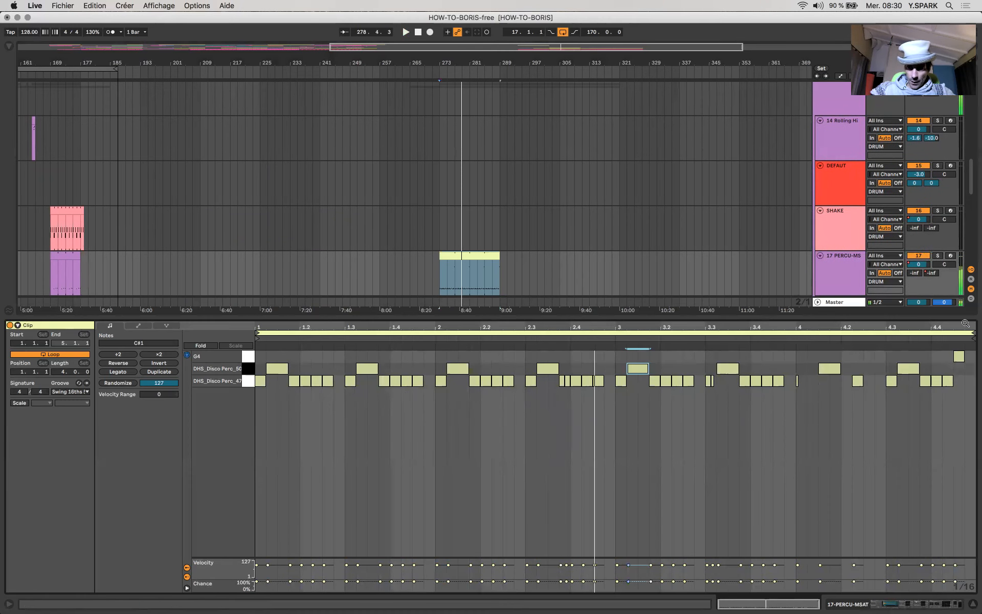
left_click_drag(972, 333, 341, 340)
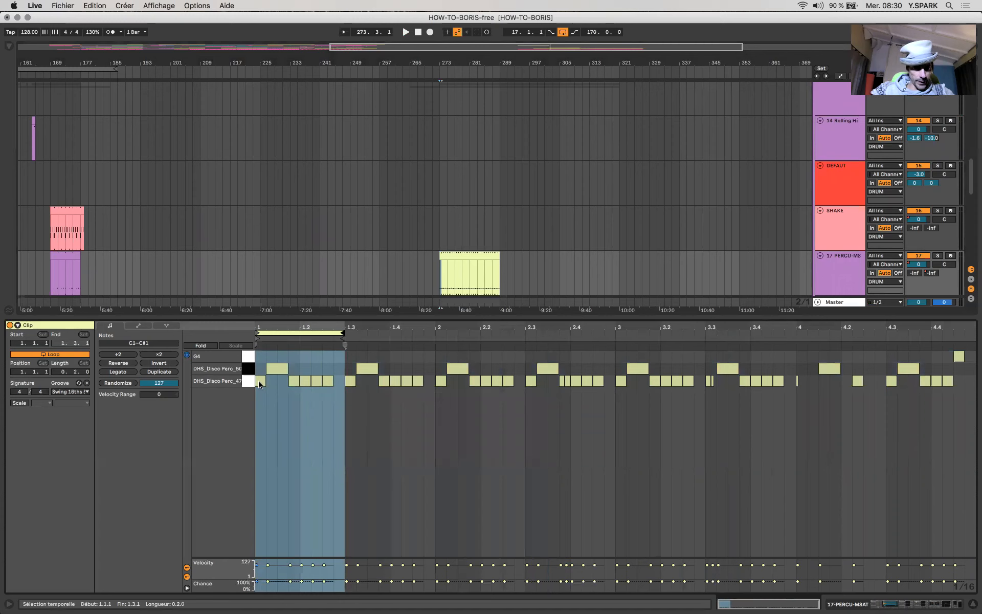
key("space")
key("space")
Delete the Perc_47 notes at 1.2.1 and 1.2.3 inside the two-beat loop while auditioning it.
double_click(306, 382)
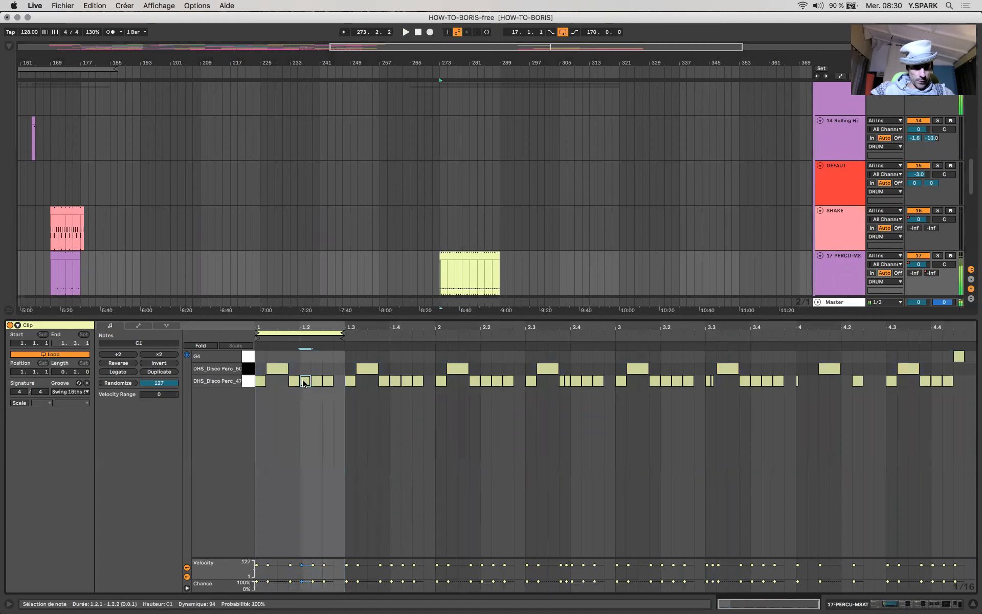
key("space")
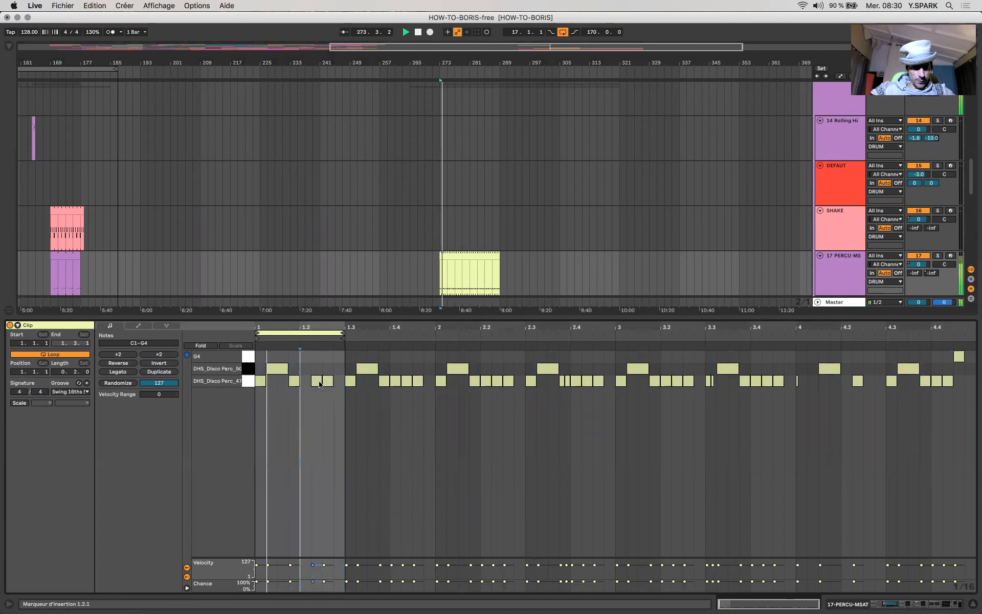
double_click(325, 382)
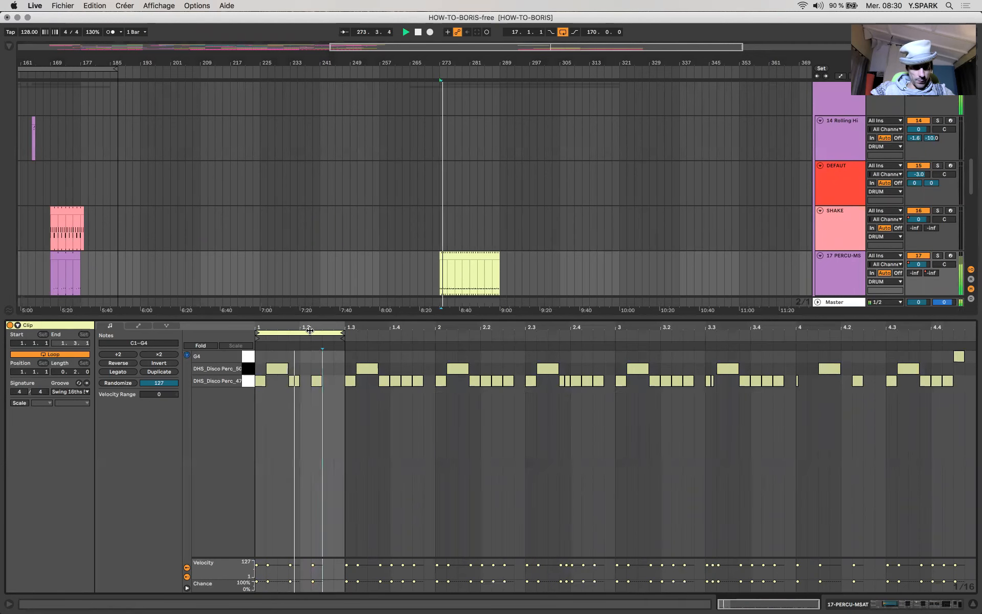
Duplicate the two-beat loop to fill one bar, add a Perc_47 note at 1.4.4, and close the clip editor.
left_click(311, 335)
key("super+d")
left_click(403, 393)
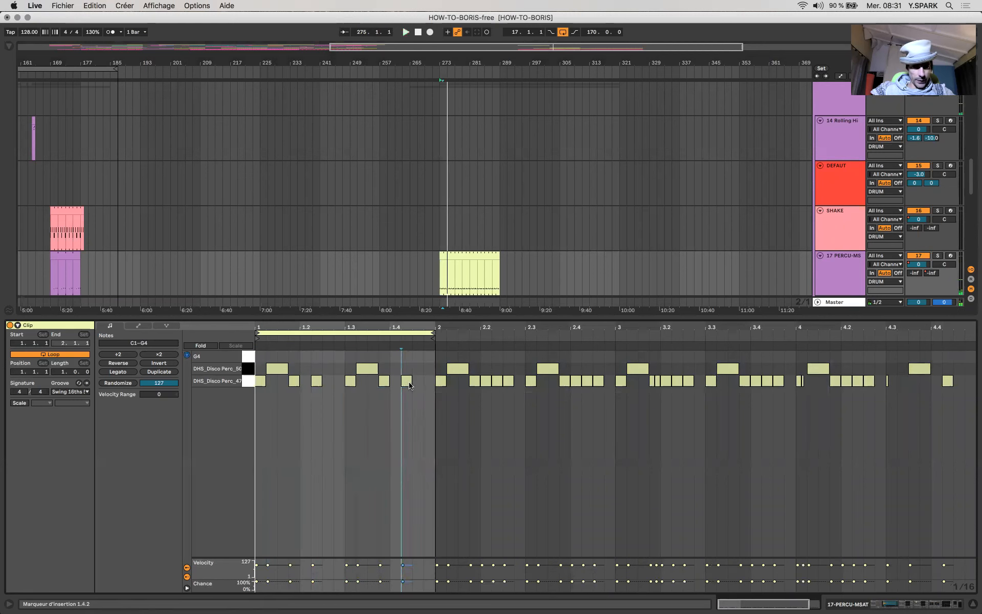
double_click(429, 381)
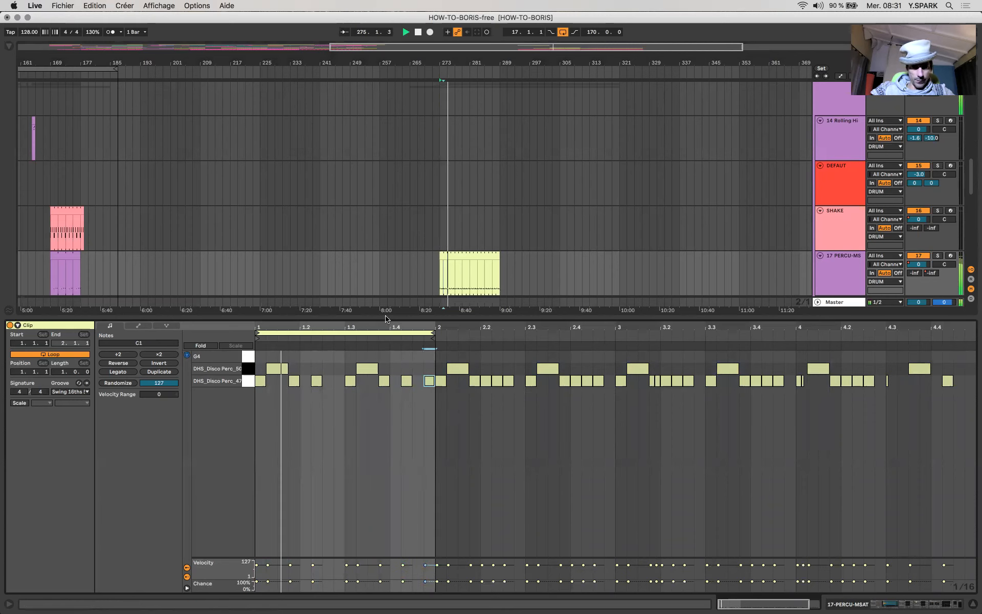
key("super+alt+l")
key("space")
scroll(453, 389, "up", 5)
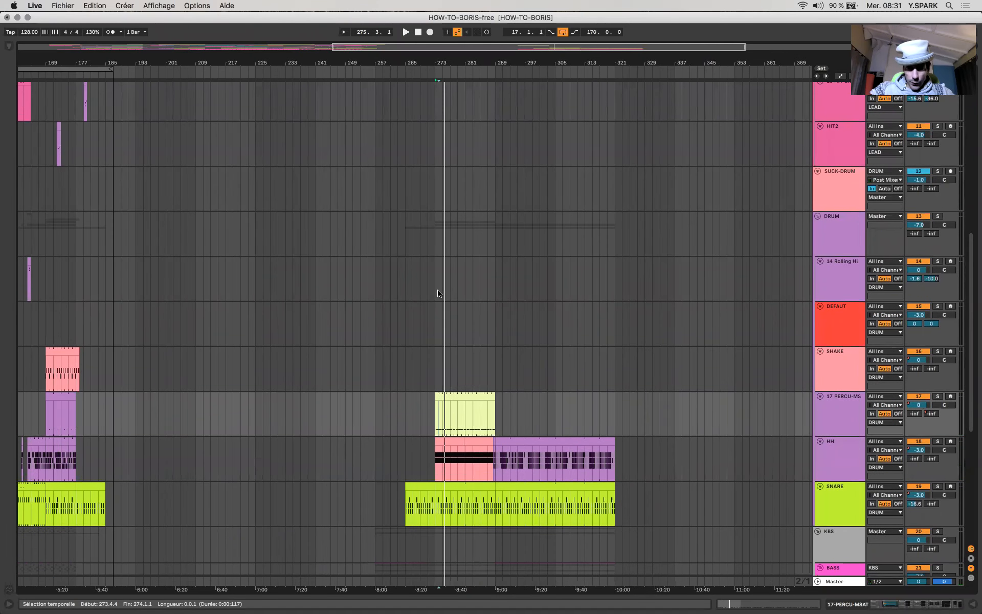
scroll(440, 292, "up", 10)
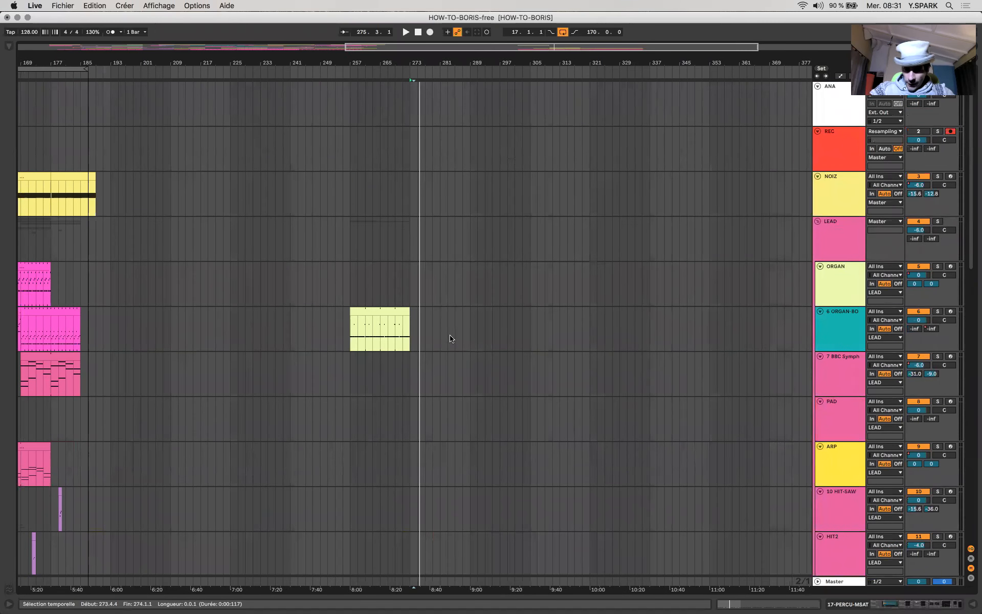
Copy the 16-bar clip at bar 257 of the 6 ORGAN-BO track onto the ARP track at bar 273.
scroll(435, 409, "down", 3)
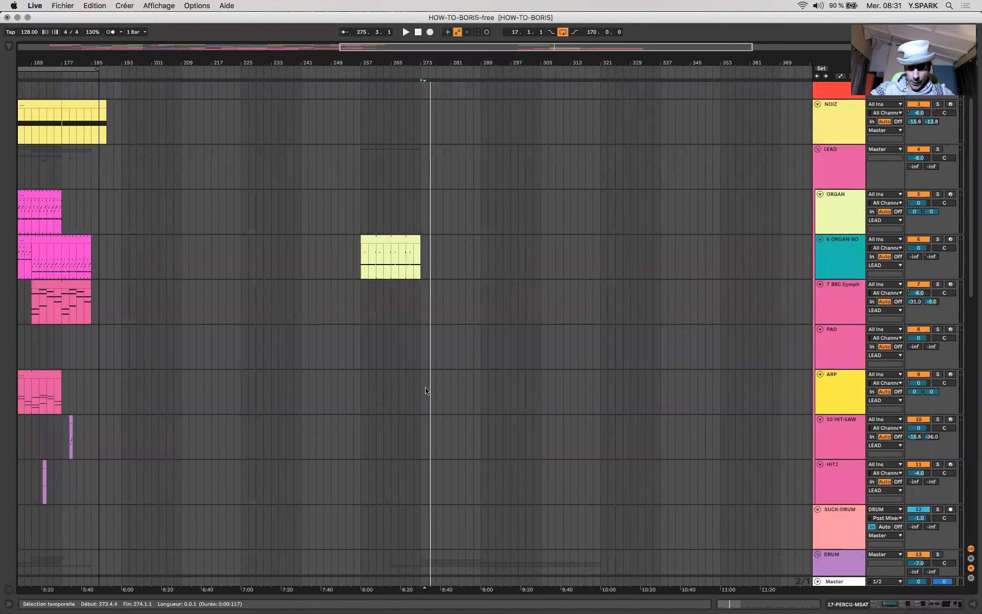
left_click(425, 390)
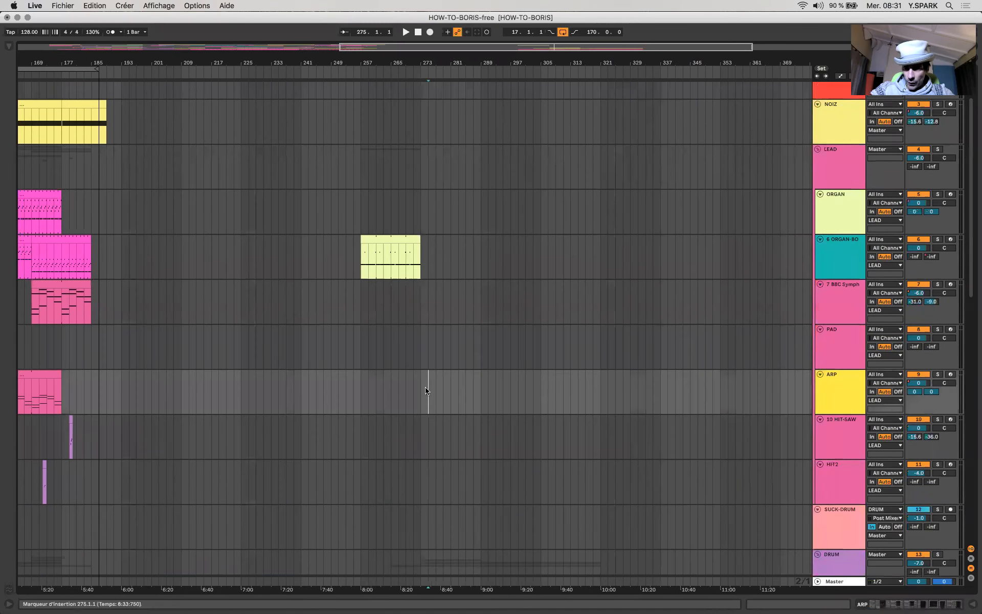
left_click(415, 241)
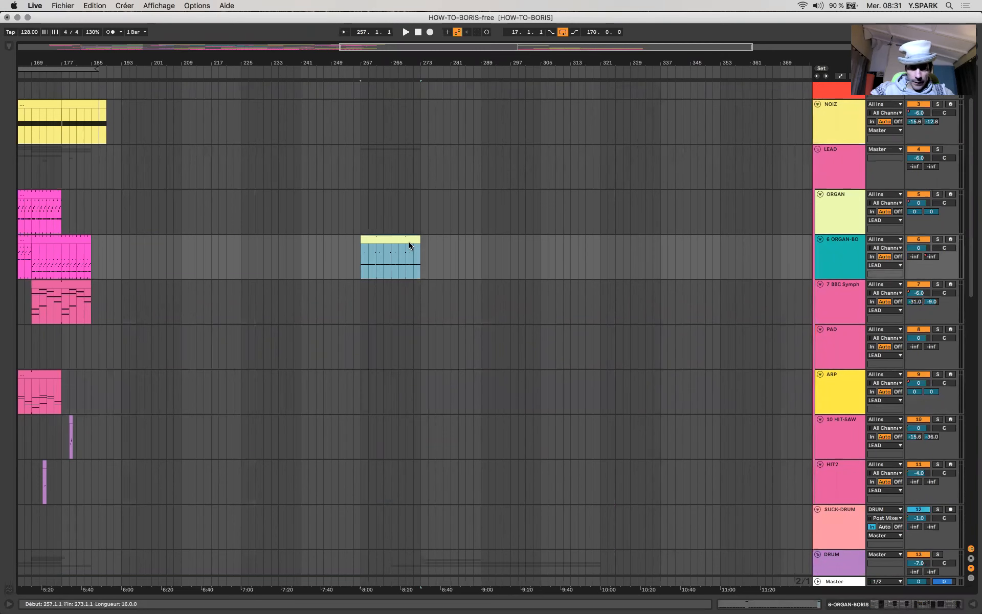
left_click_drag(554, 382, 470, 396)
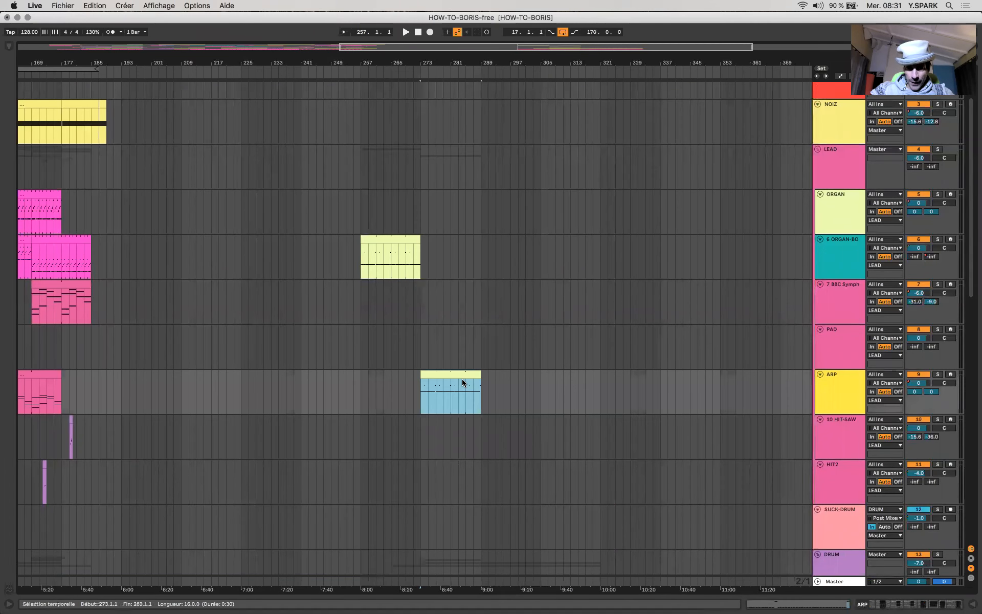
left_click(460, 382)
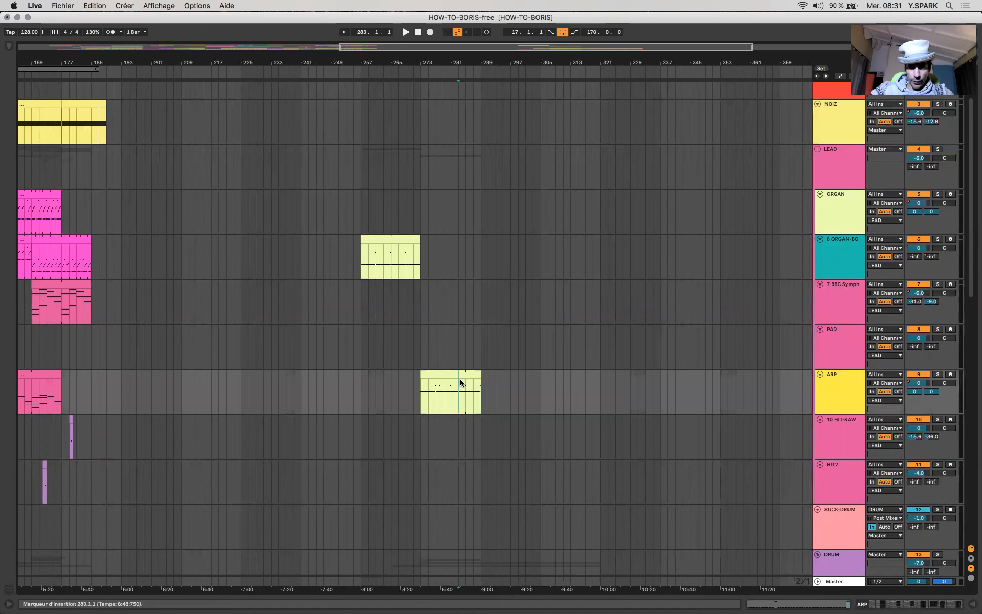
Open the copied ARP clip, play it with the ARP track soloed, and transpose all its notes up one octave.
left_click(975, 606)
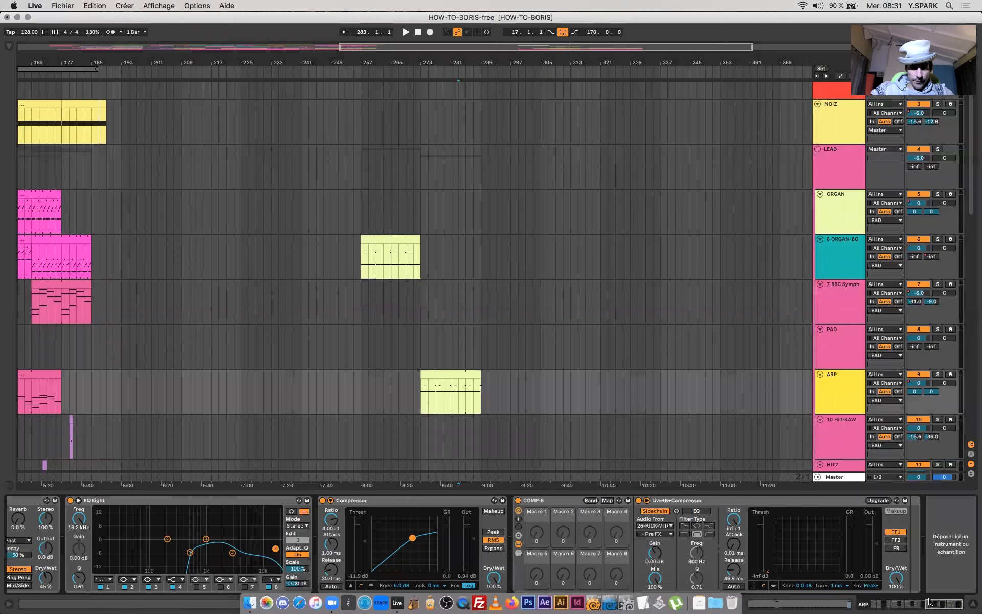
double_click(430, 372)
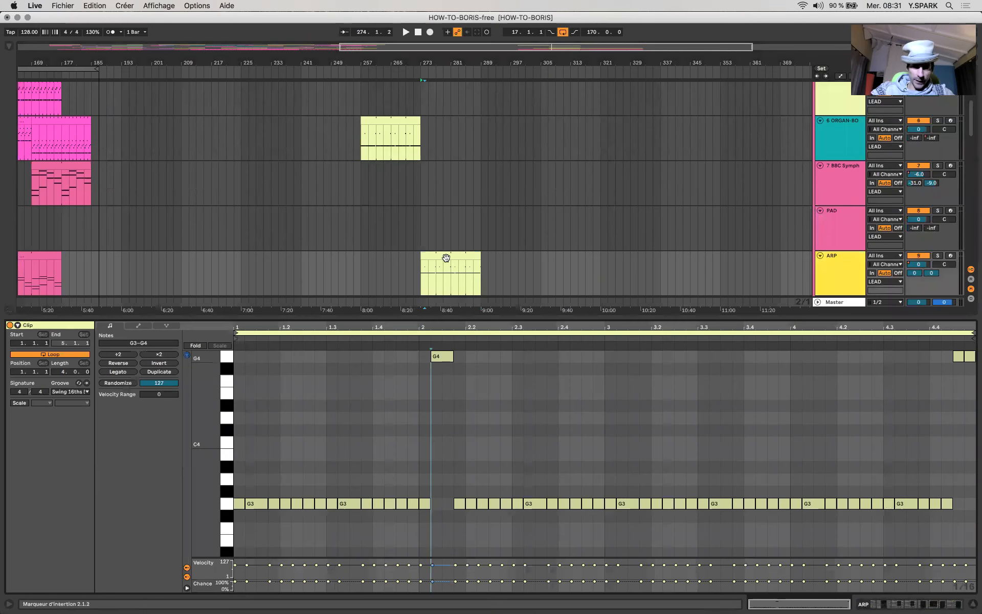
left_click(439, 256)
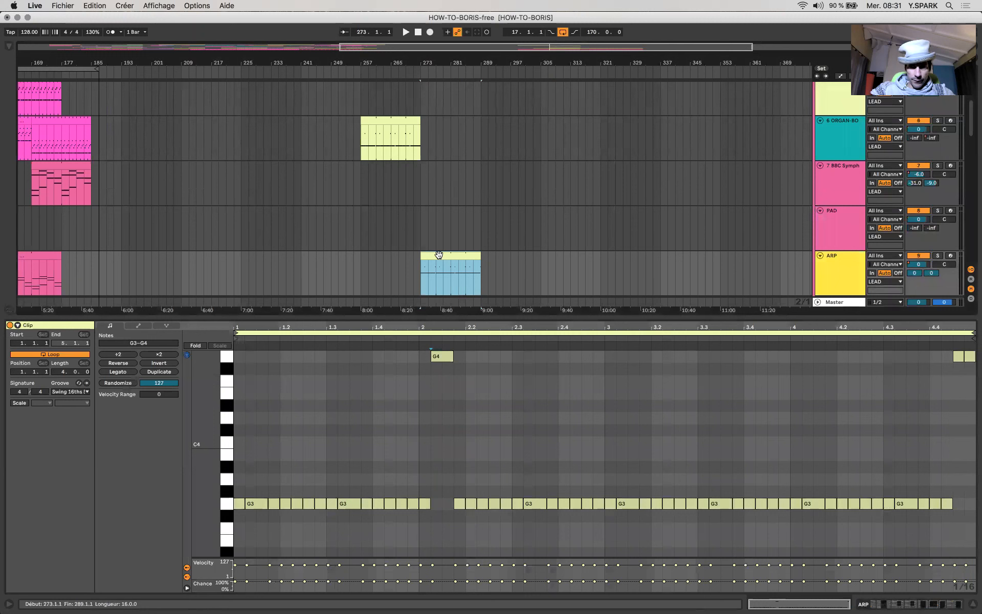
left_click(223, 507)
key("space")
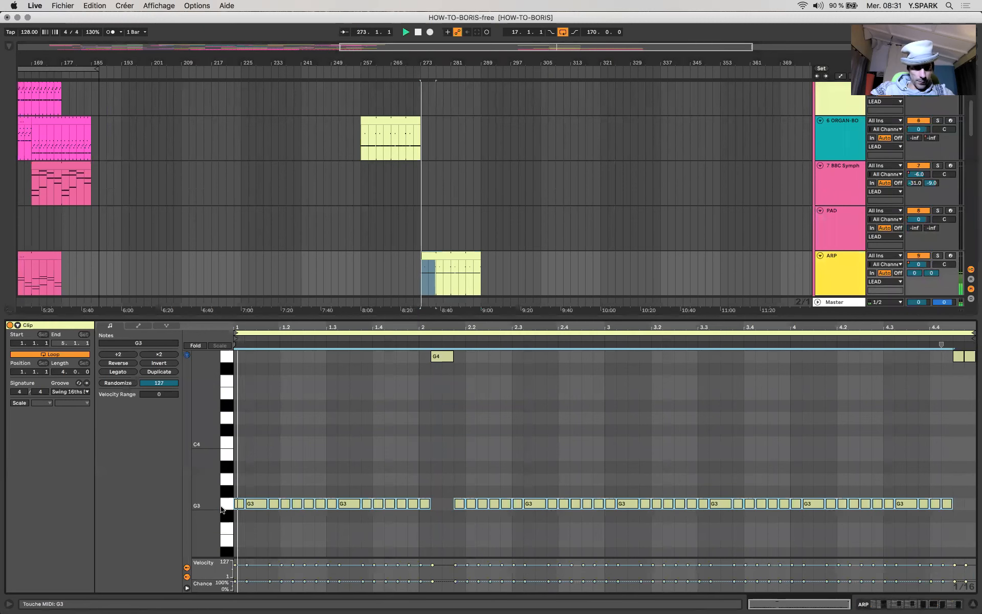
left_click(937, 256)
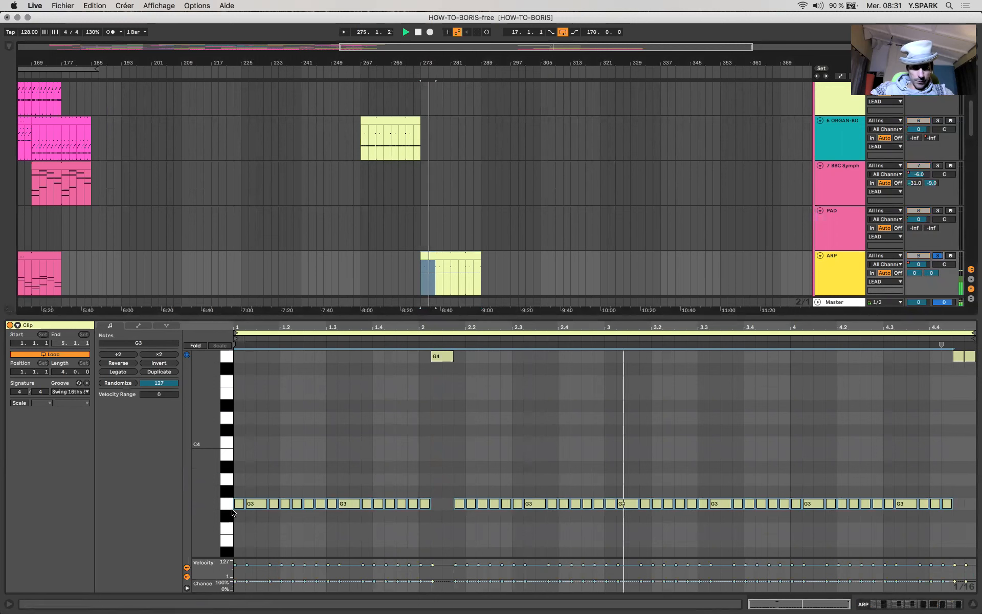
key("shift+Up")
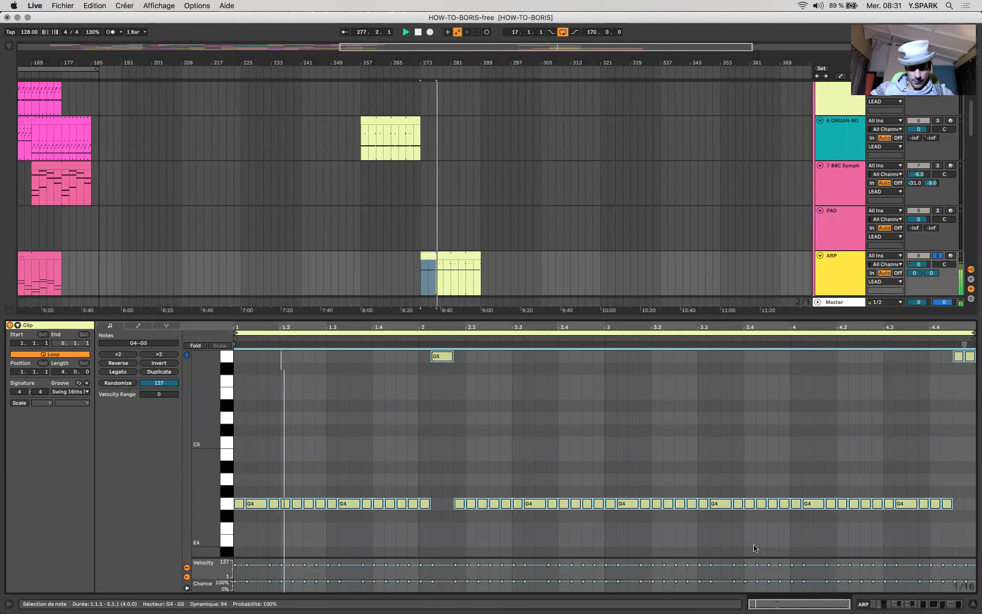
Set the ARP track's Arpeggiator to a rate of 830 ms and a gate of 55 % during playback.
key("shift+Tab")
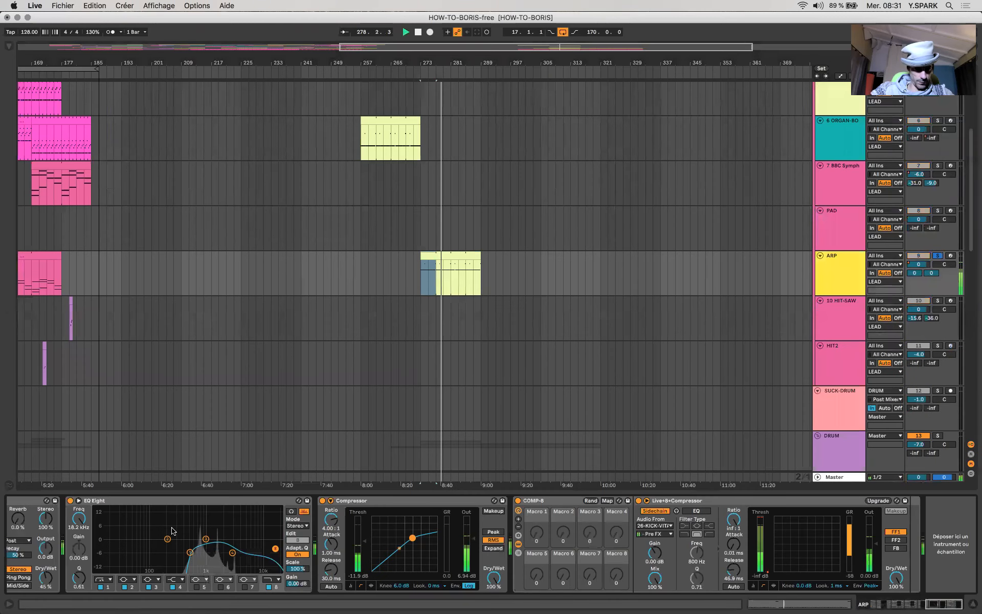
scroll(173, 531, "left", 10)
scroll(173, 531, "left", 2)
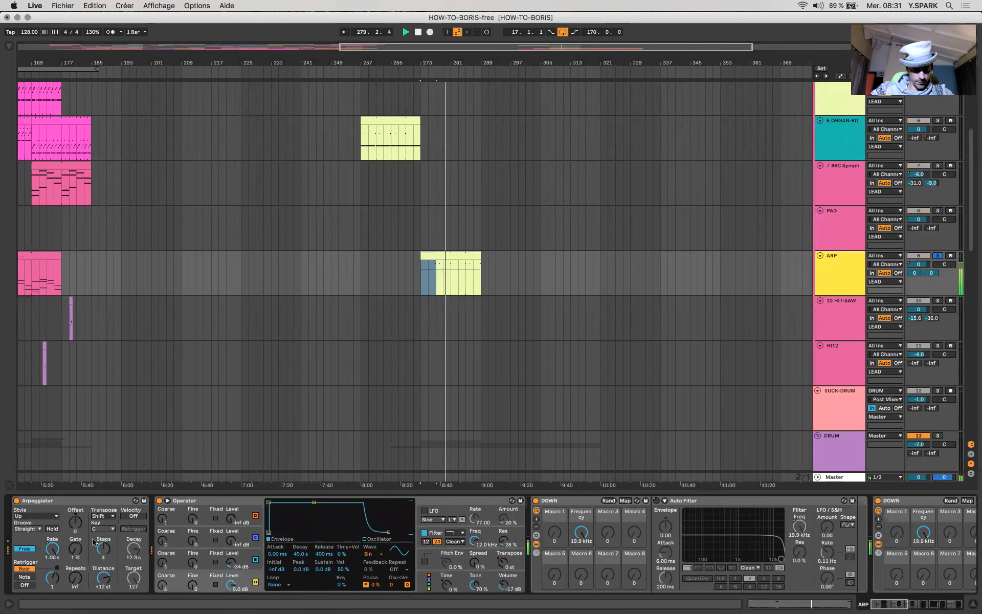
mouse_move(67, 550)
left_mouse_down()
mouse_move(66, 578)
mouse_move(52, 546)
mouse_move(75, 546)
left_mouse_up()
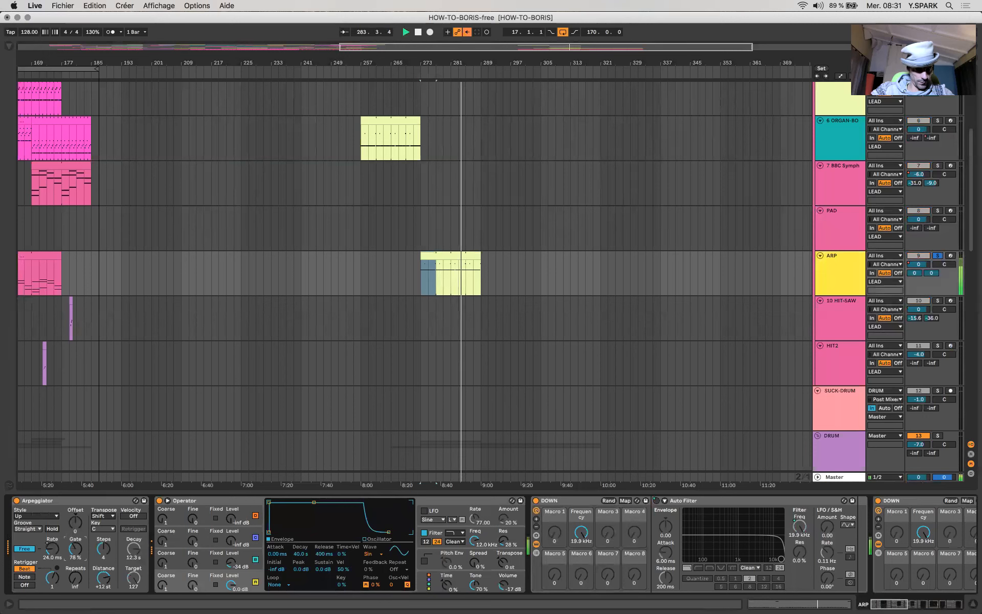
left_click_drag(52, 548, 52, 538)
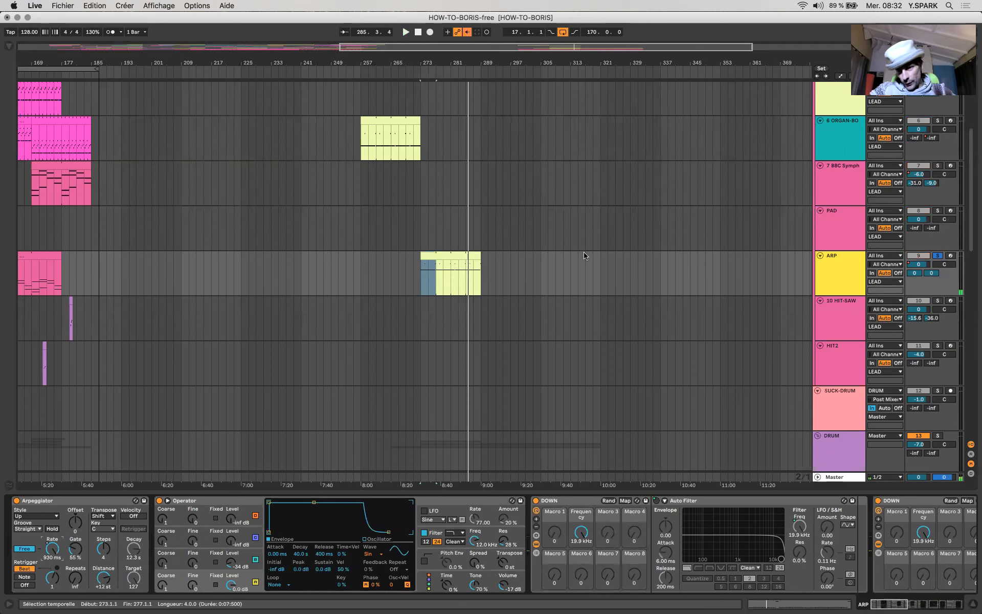
Unsolo the ARP track and play the arrangement from bar 273 while going through the track's effect devices.
scroll(673, 523, "right", 8)
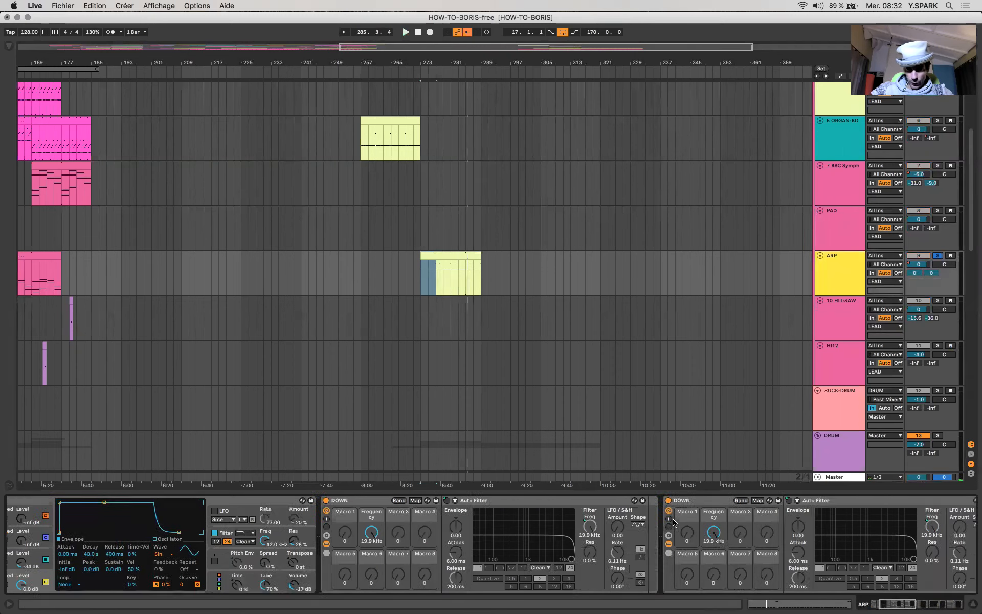
left_click(941, 257)
key("space")
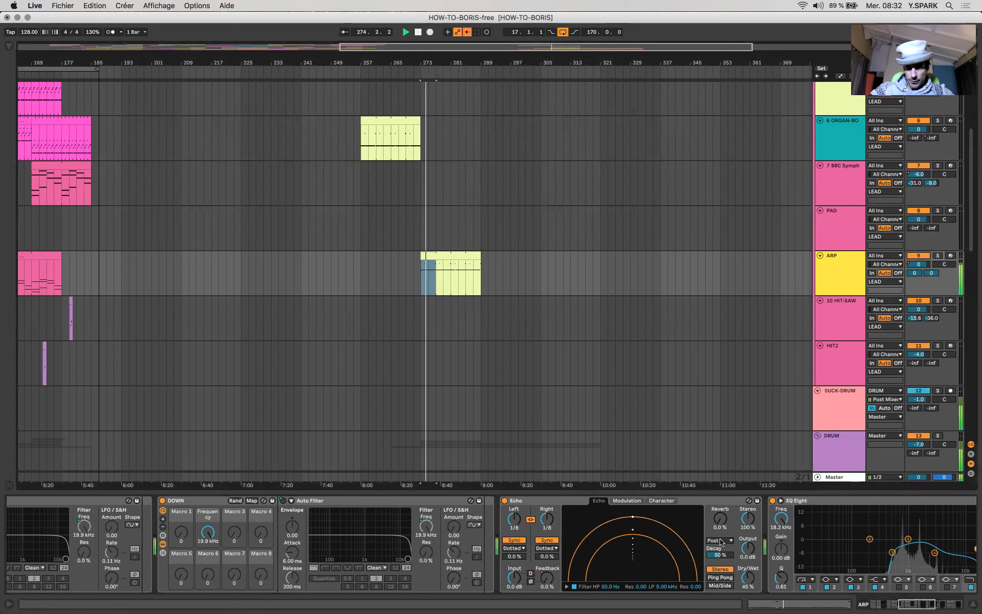
scroll(721, 543, "right", 10)
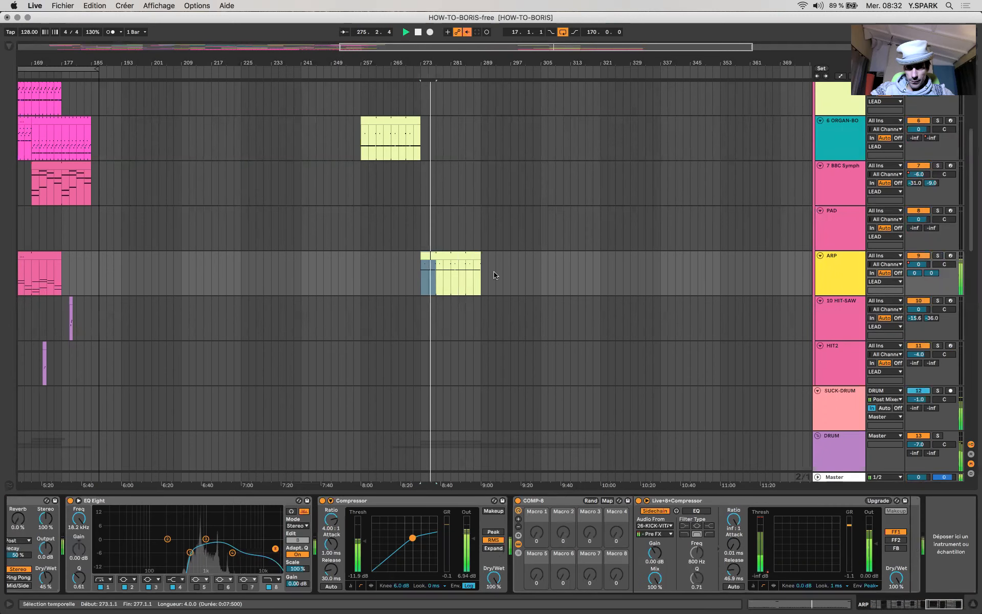
key("space")
Trim the ARP clip to its last four bars, 285 to 289, and select bars 291 to 305 on the HIT2 track.
mouse_move(479, 255)
left_mouse_down()
mouse_move(437, 255)
mouse_move(471, 257)
left_mouse_up()
scroll(472, 257, "down", 4)
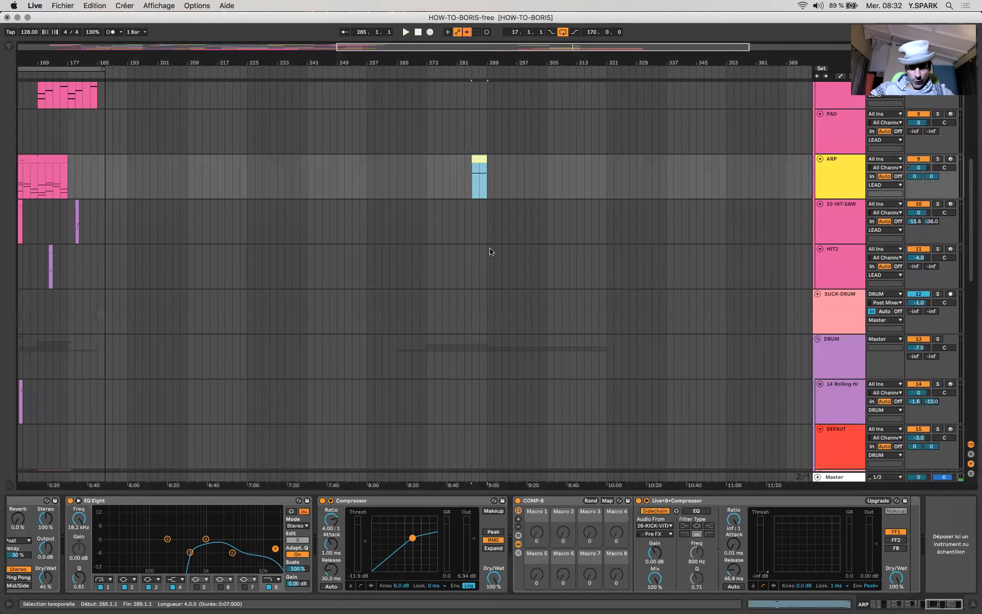
left_click(493, 252)
left_click(552, 253, "shift")
scroll(512, 330, "up", 8)
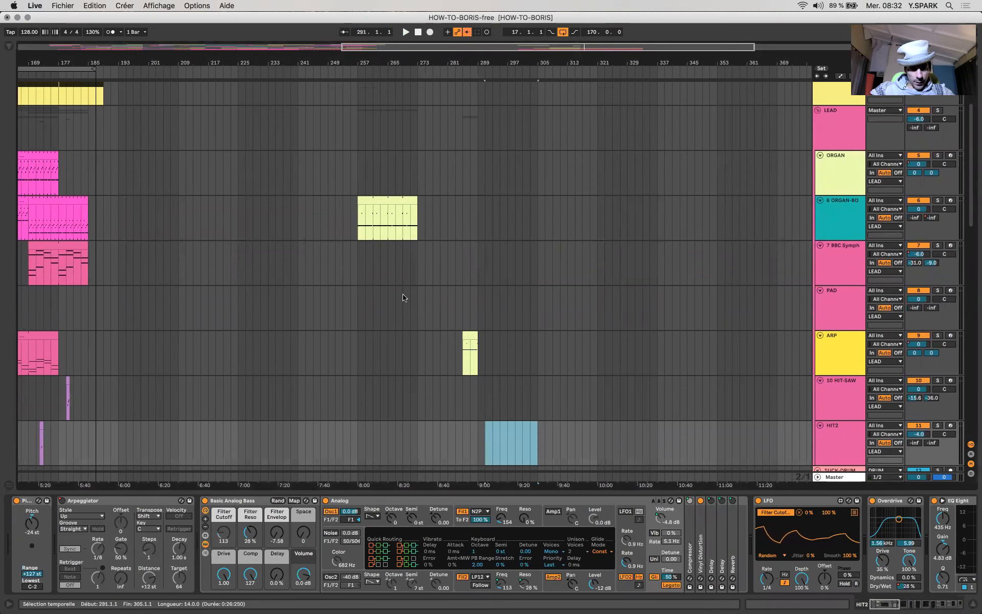
Create a four-bar MIDI clip at bar 257 on the PAD track, add a one-bar G3 note at its start and audition it.
left_click_drag(359, 302, 374, 305)
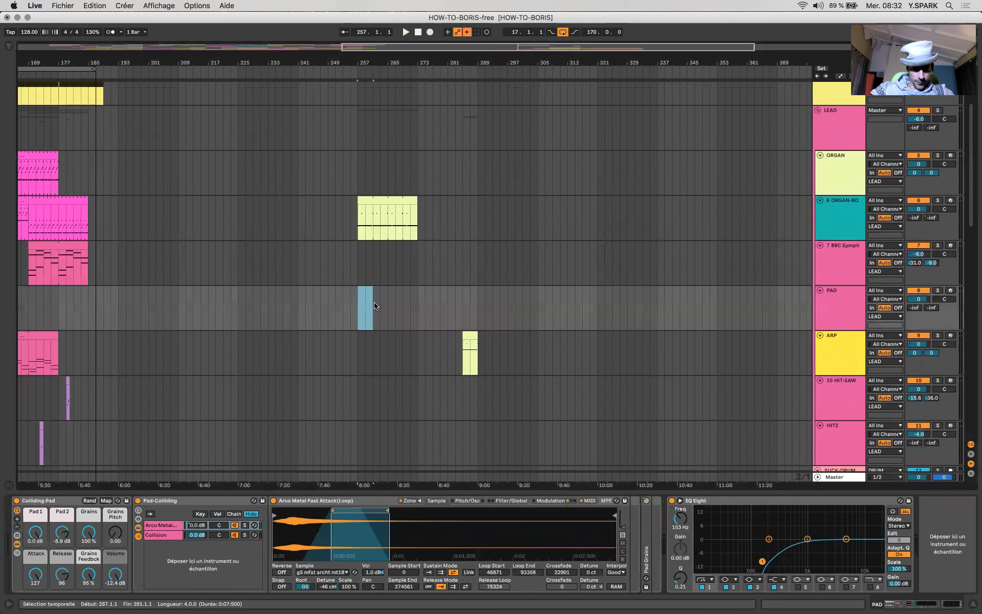
key("shift+super+m")
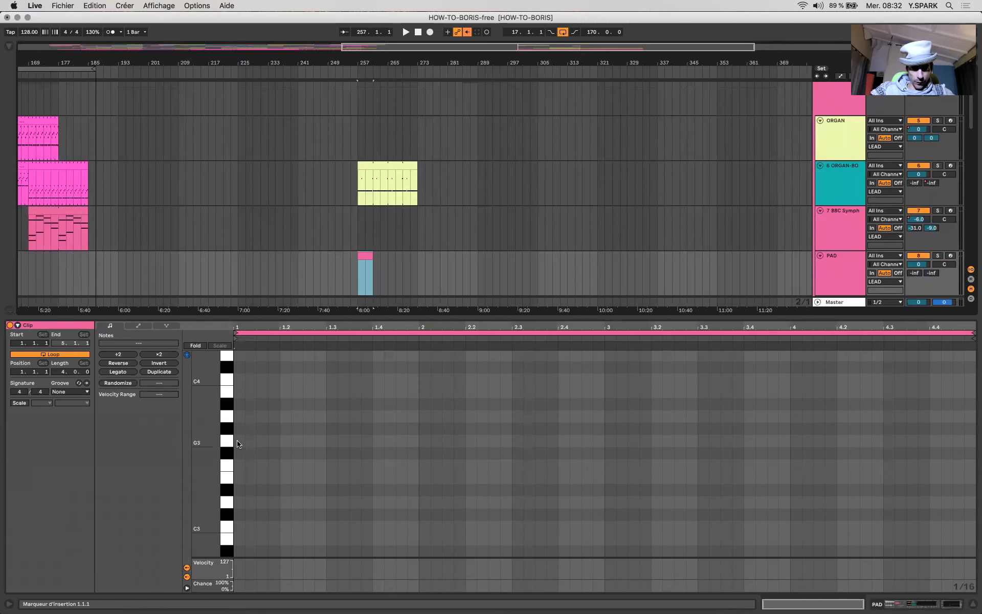
double_click(237, 441)
left_click_drag(237, 441, 495, 440)
key("space")
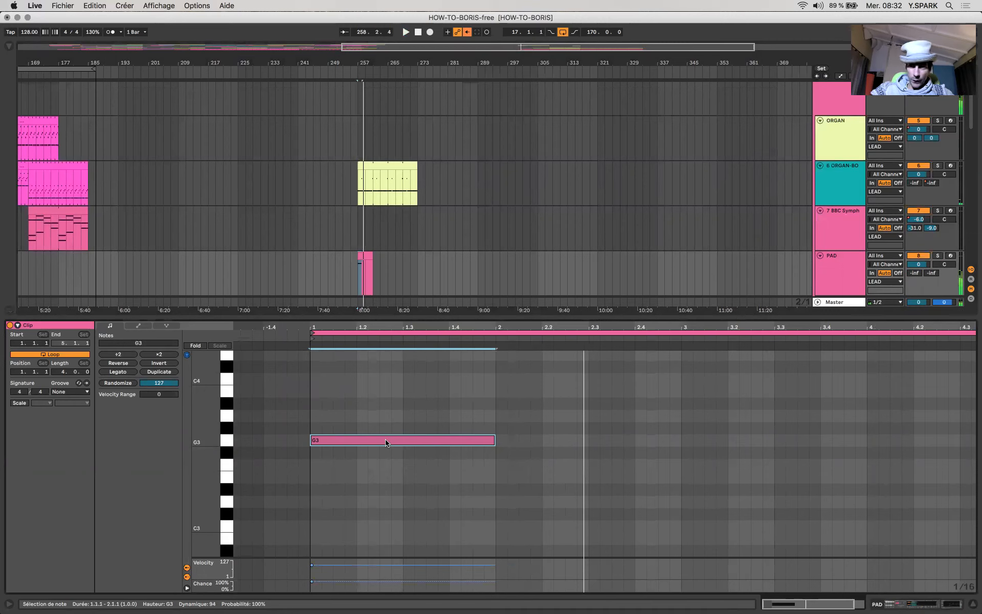
Place a one-bar B3 in bar 2 and a one-bar F3 in bar 3 of the PAD clip, audition it and close the editor.
left_click_drag(389, 440, 757, 466)
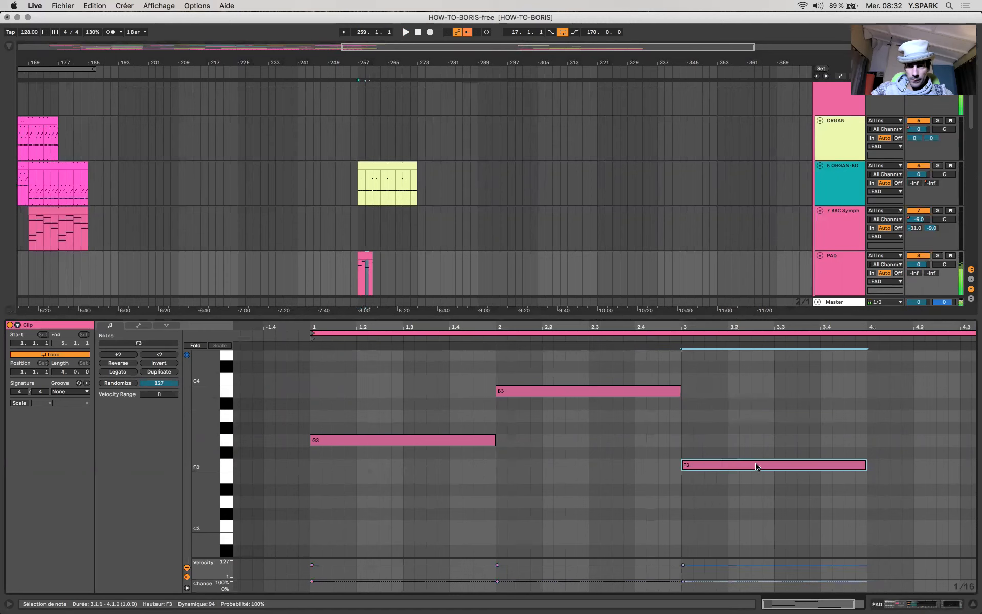
key("space")
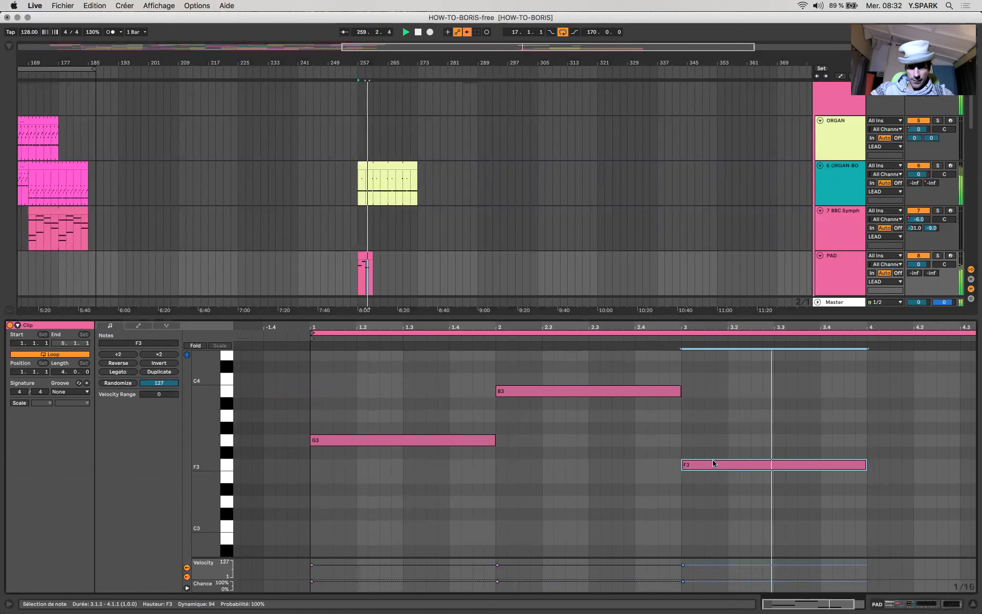
left_click(375, 256)
left_click(368, 274)
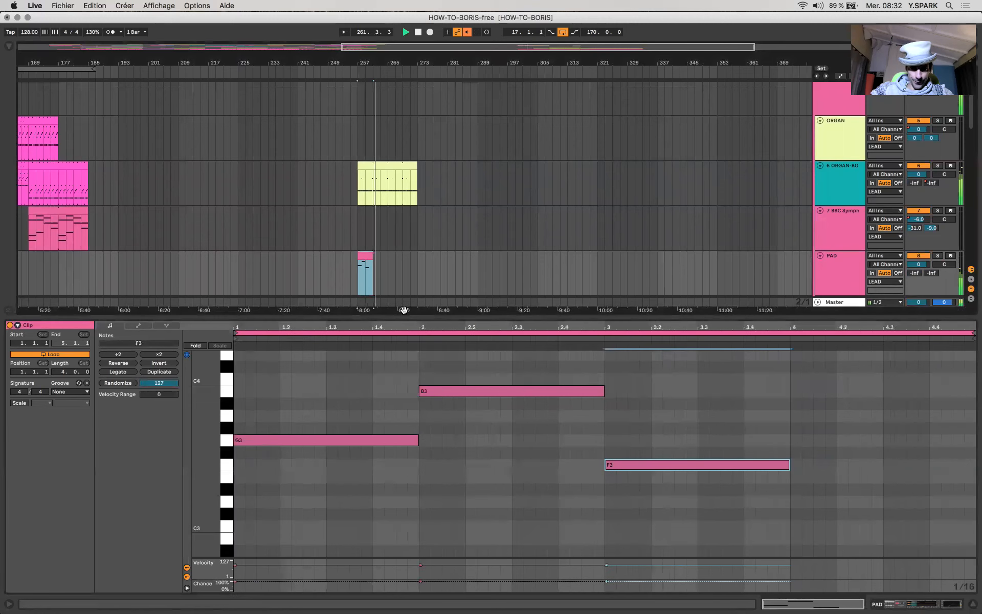
key("super+alt+l")
Create an empty MIDI clip at bar 261 on the 10 HIT-SAW track and extend it to bar 265.
left_click(379, 310)
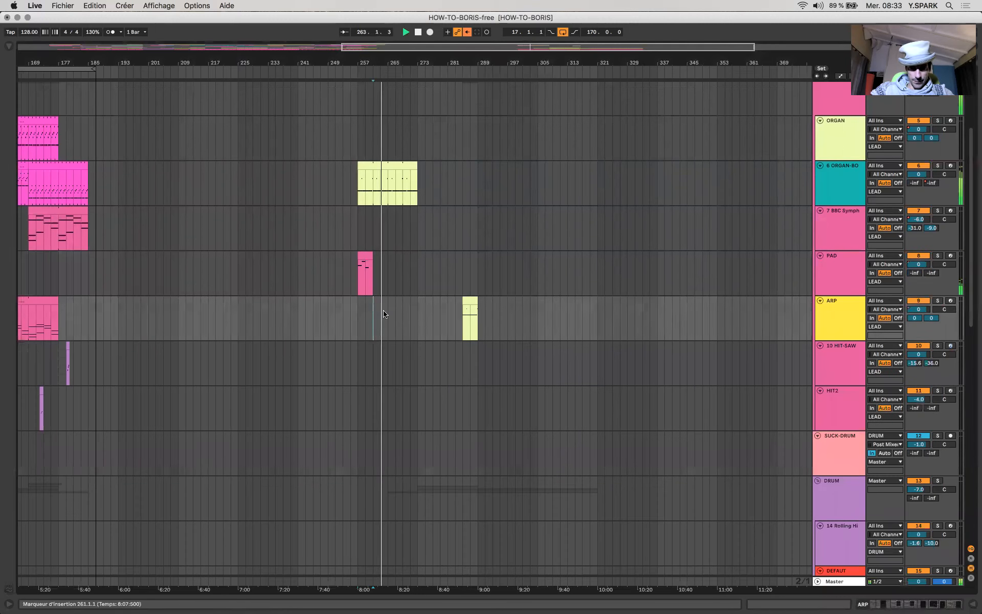
left_click(373, 358)
key("space")
double_click(374, 358)
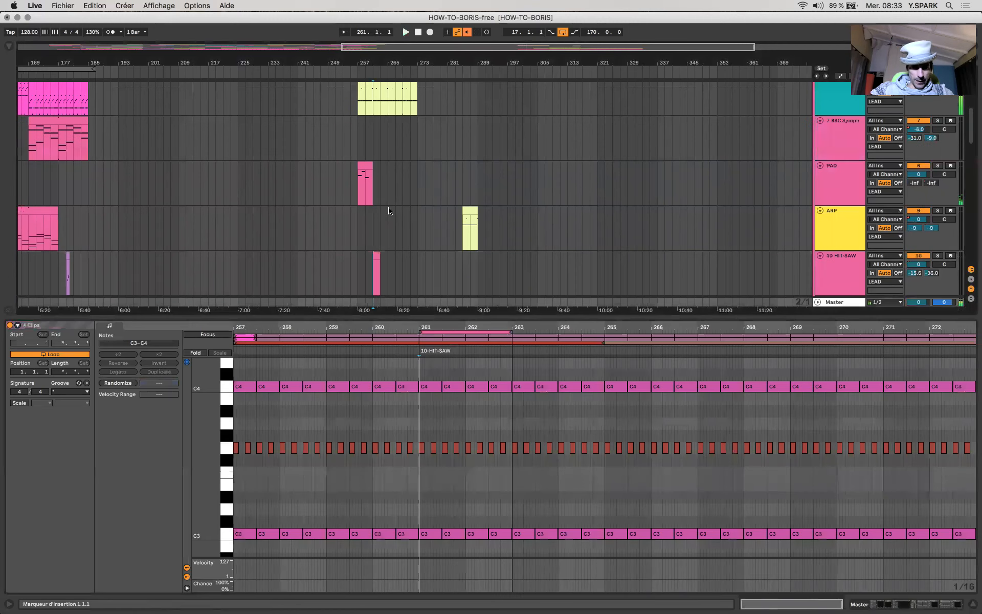
left_click(378, 256)
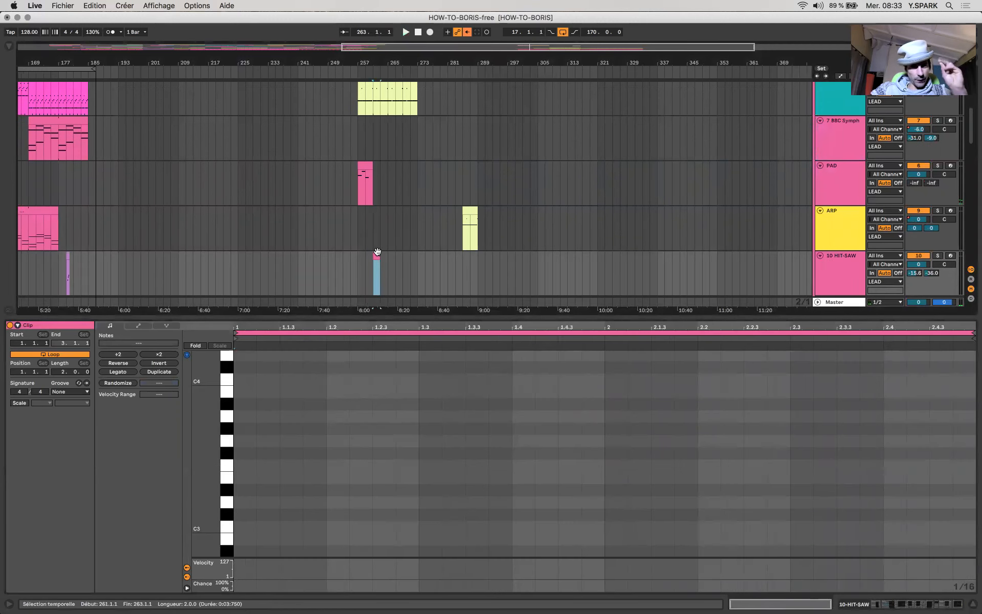
left_click_drag(380, 255, 384, 256)
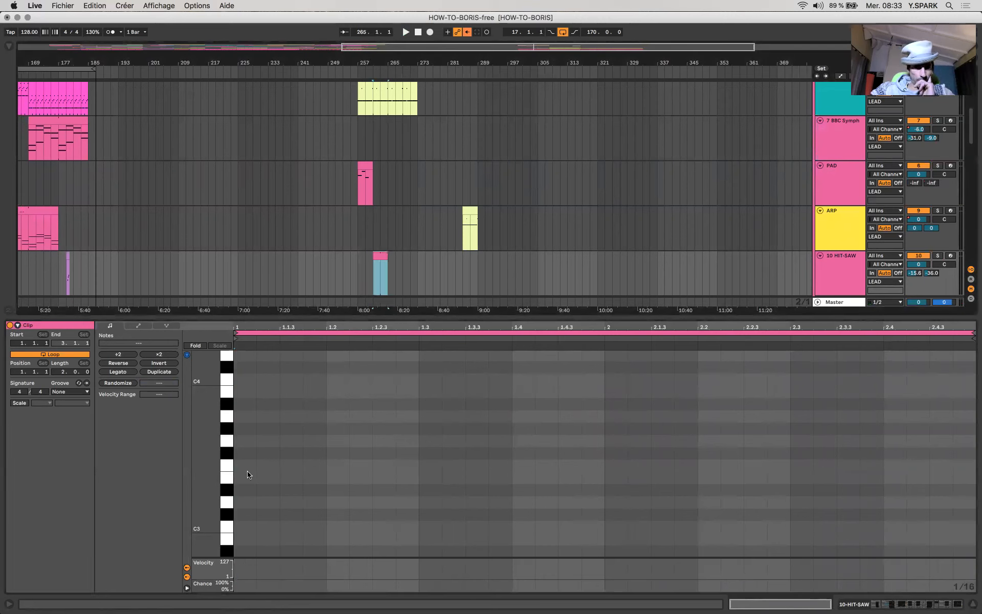
Add a sixteenth G3 note at 1.1.1 and a C4 note at 1.1.2 in the 10 HIT-SAW clip and audition them.
double_click(242, 430)
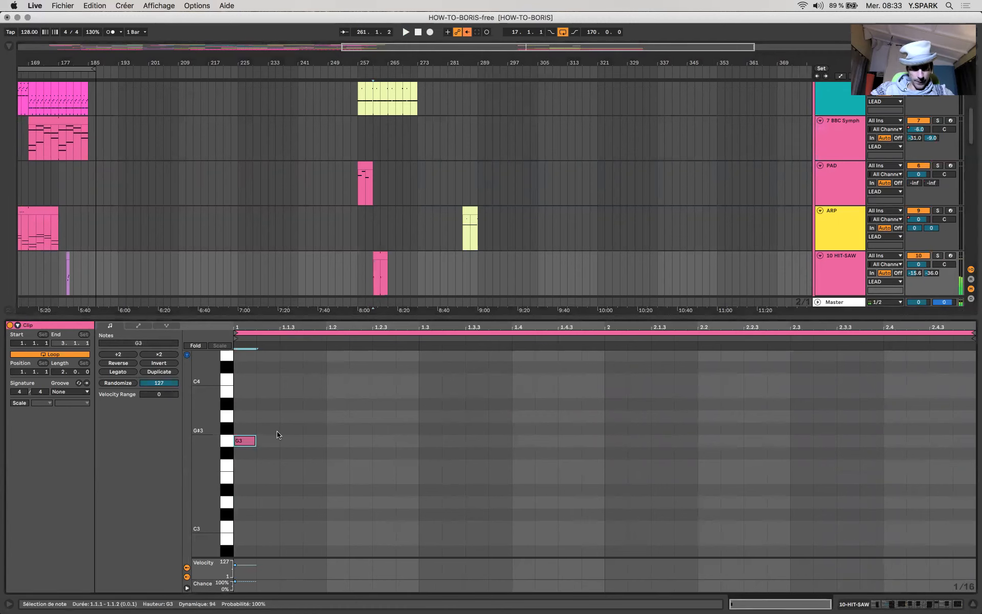
key("Down")
left_click_drag(244, 439, 270, 392)
key("Up")
key("Right")
key("space")
key("Down")
key("Left")
key("Up")
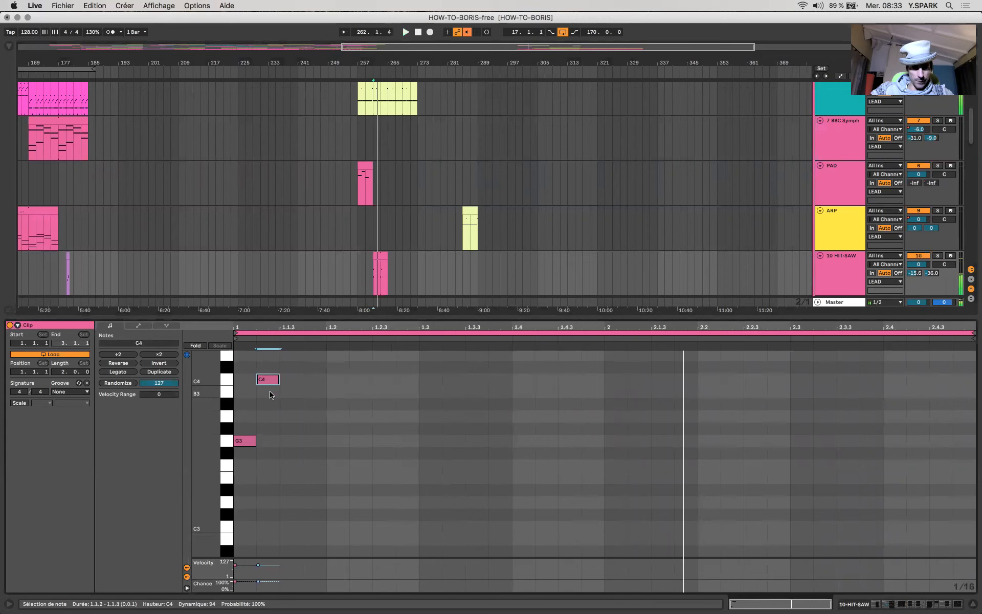
Move the C4 note to 1.1.3 and duplicate it as a B3 note at 1.2.1.
key("Right")
key("super+d")
key("Right")
key("Down")
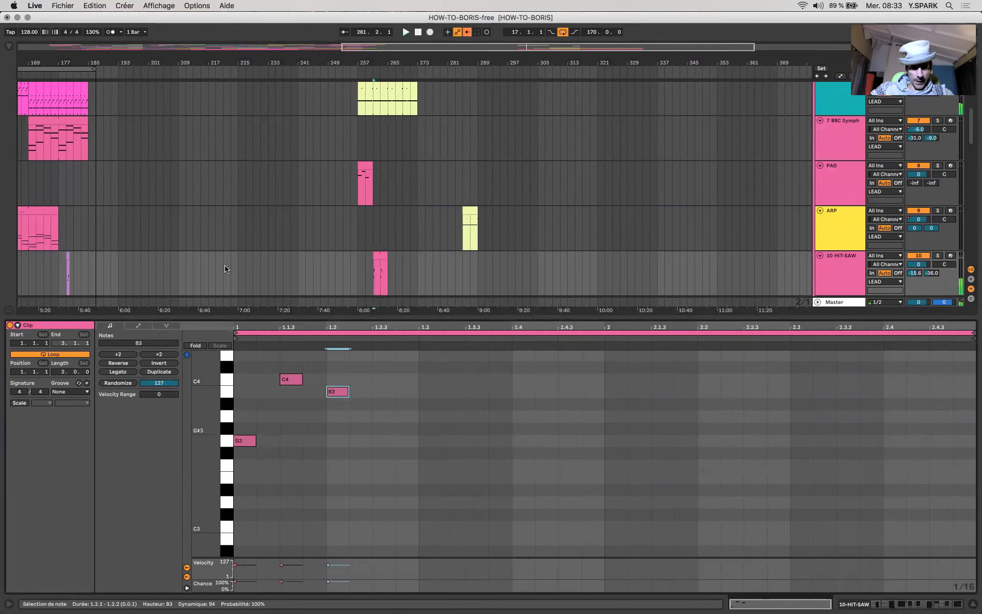
Close the clip editor and extend the 10 HIT-SAW clip so that it ends at bar 273.
double_click(368, 315)
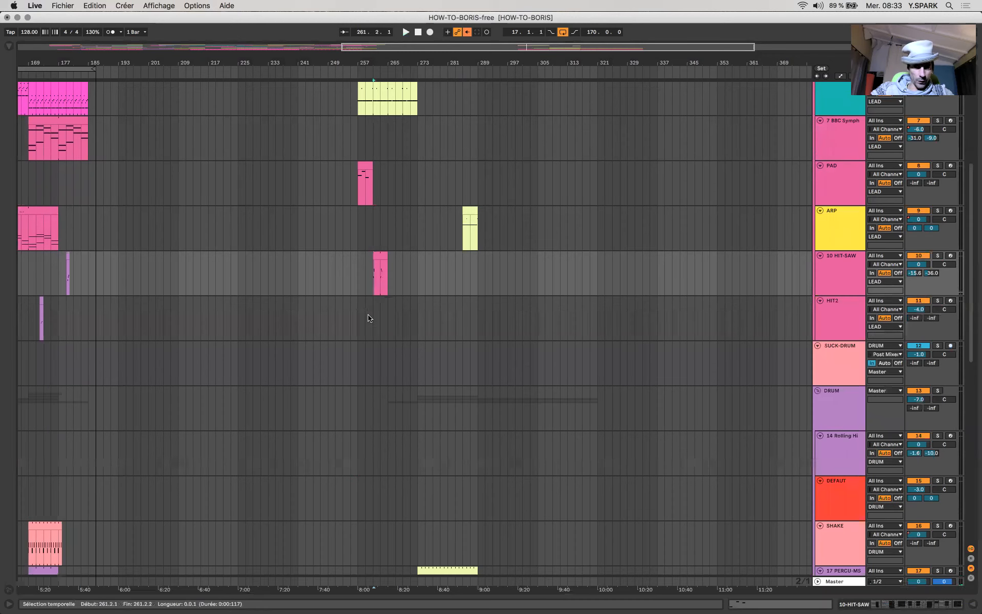
scroll(367, 286, "up", 3)
left_click(377, 269)
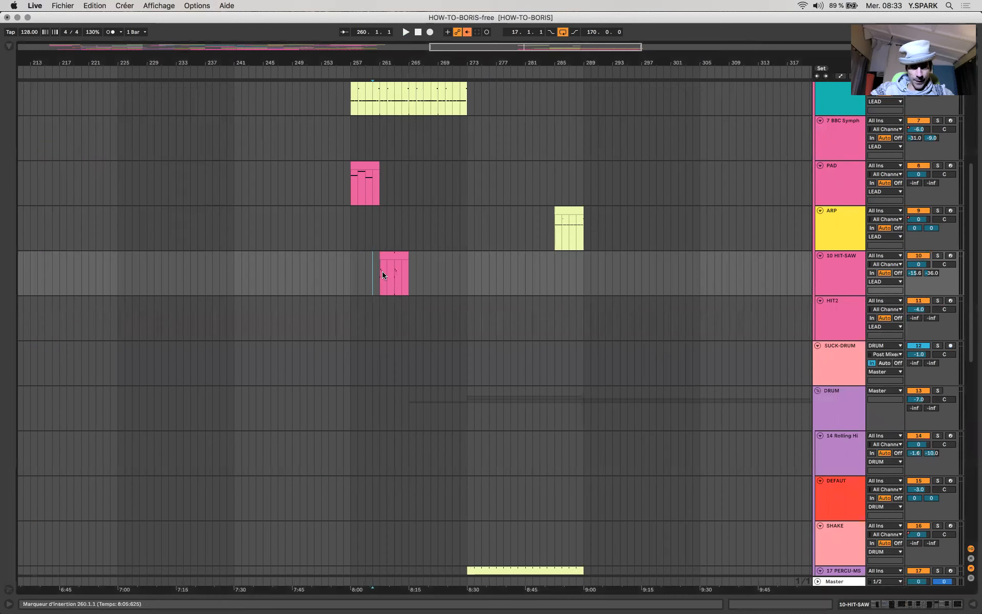
left_click_drag(408, 255, 467, 255)
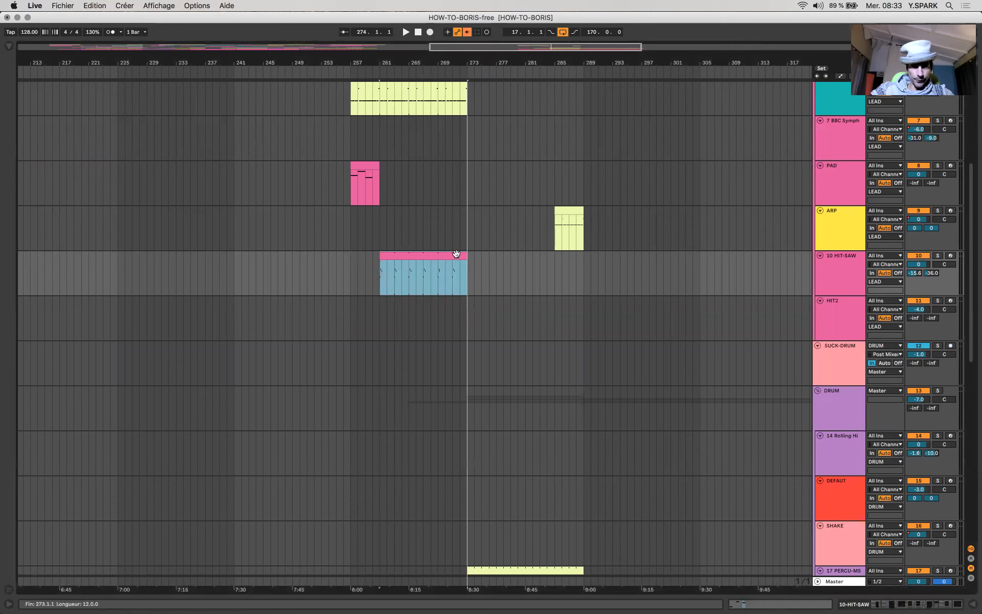
Play the arrangement from bar 256 and look over the lead and drum tracks around the new clips.
left_click(344, 272)
key("space")
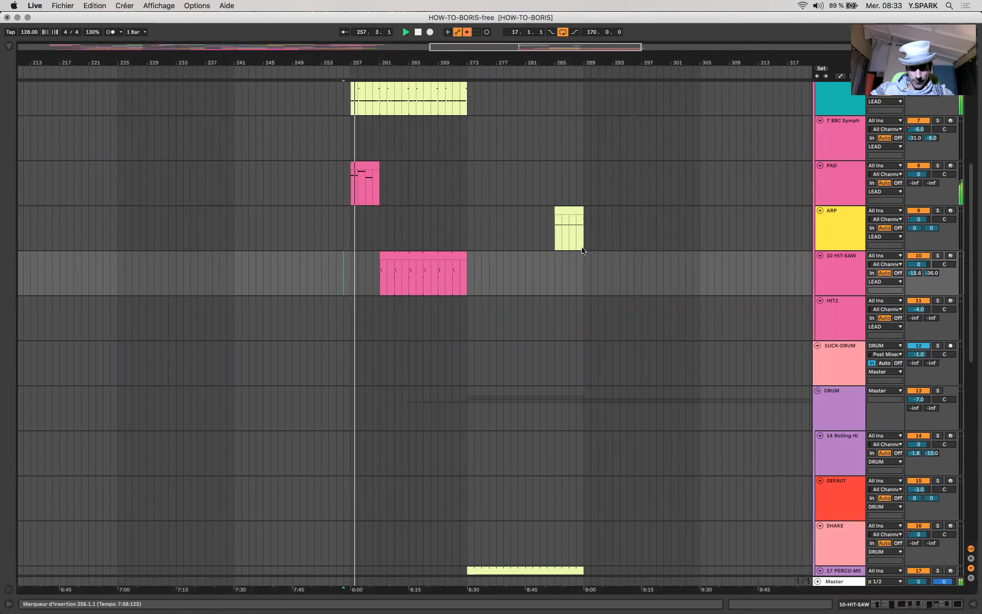
scroll(582, 251, "down", 10)
scroll(583, 251, "down", 3)
scroll(583, 251, "up", 8)
scroll(583, 251, "right", 3)
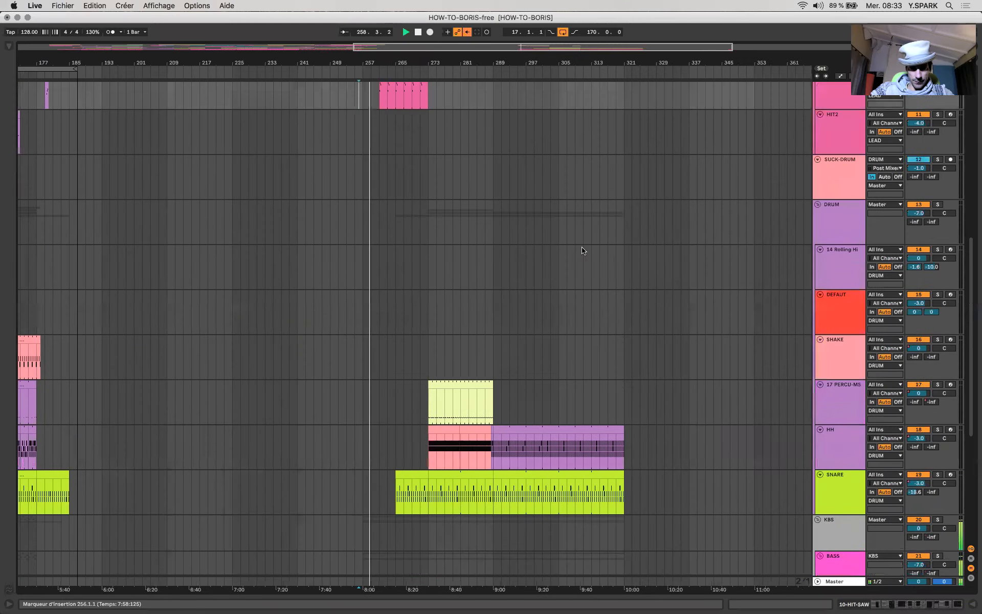
scroll(547, 288, "up", 1)
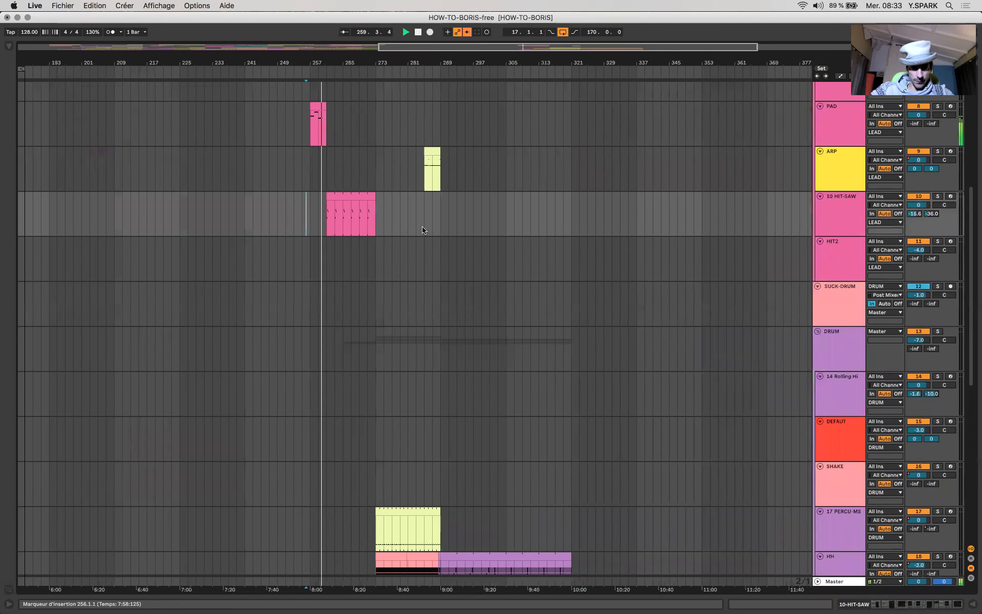
Move the G3 note of the 10 HIT-SAW clip down to D#3 at 1.1.2 and close the clip editor.
left_click(364, 196)
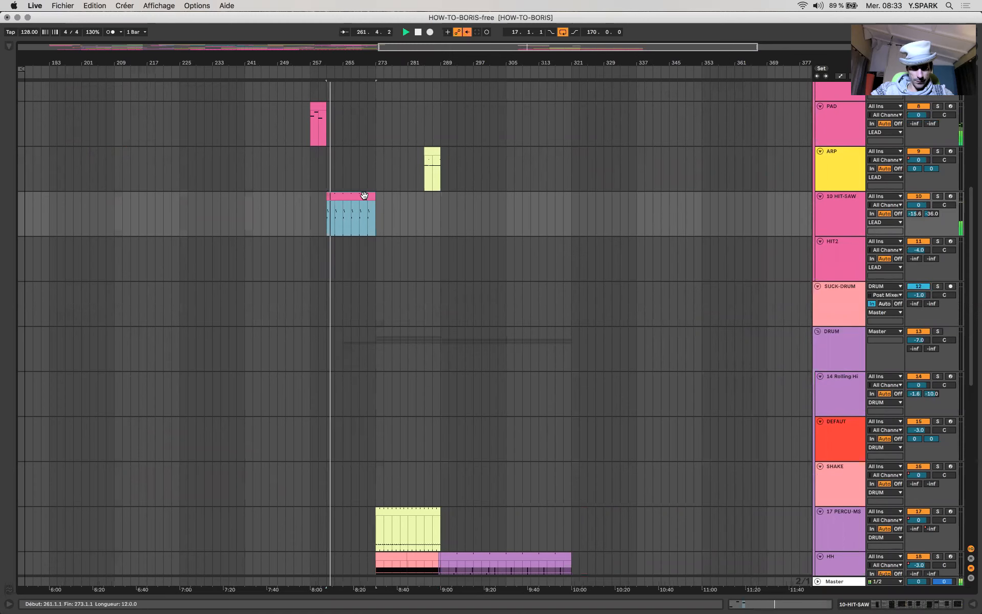
double_click(364, 196)
left_click_drag(250, 443, 276, 492)
left_click(330, 219)
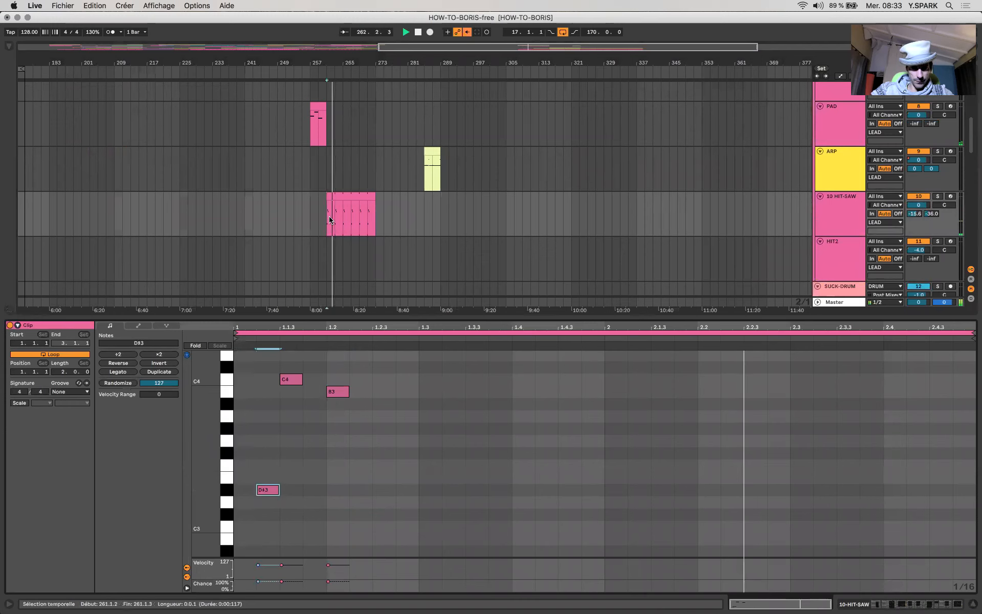
left_click(322, 317)
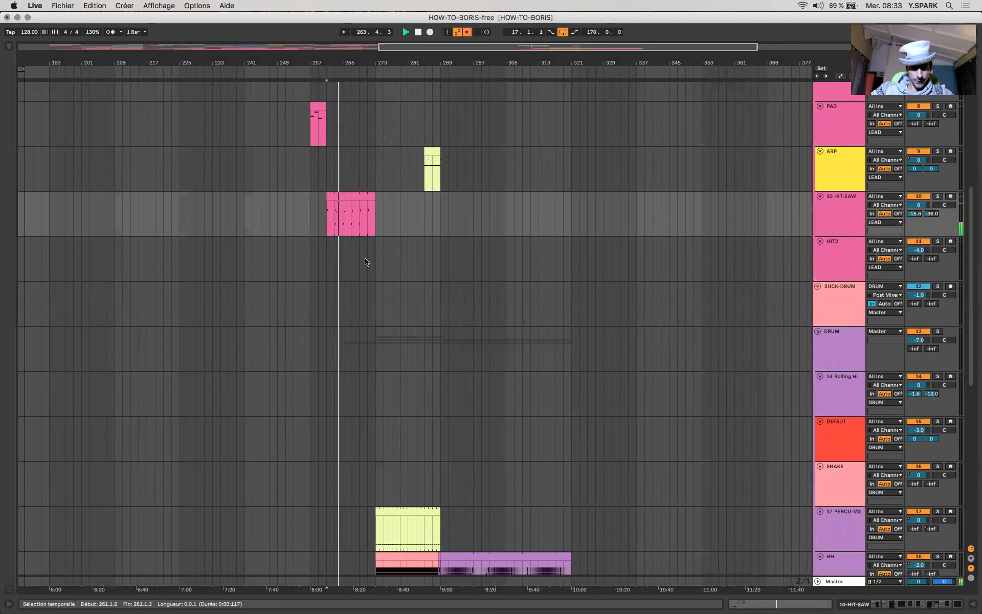
Show the 10 HIT-SAW device chain and look through its effects while the clip plays.
left_click(899, 605)
scroll(366, 569, "right", 15)
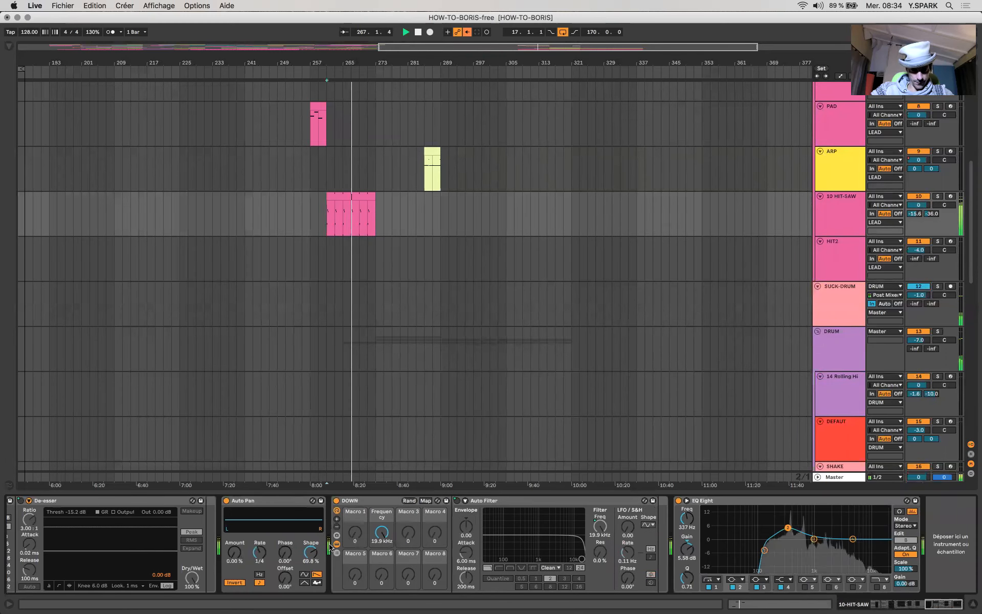
scroll(330, 547, "left", 10)
scroll(330, 547, "left", 5)
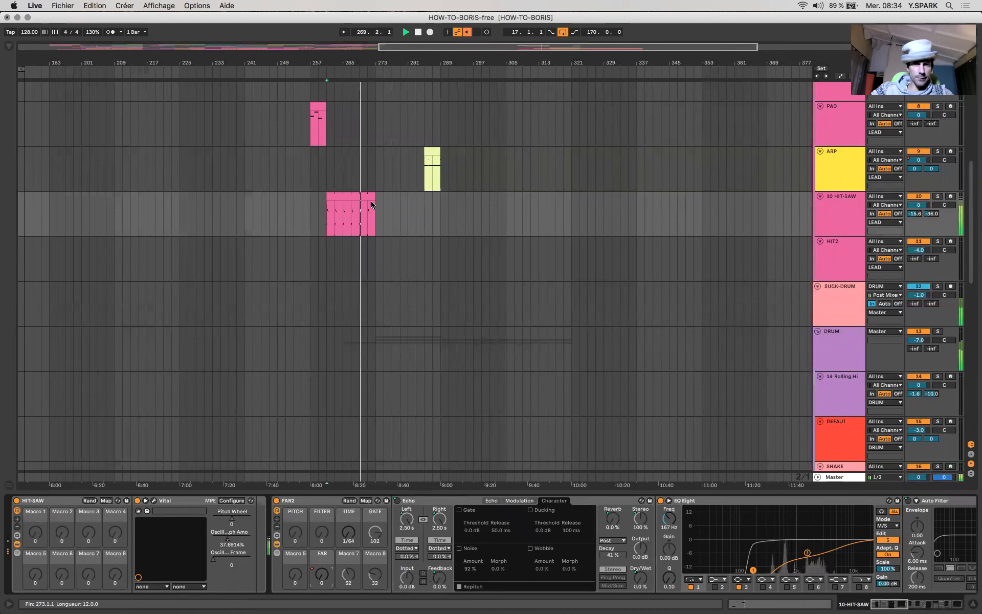
left_click(351, 203)
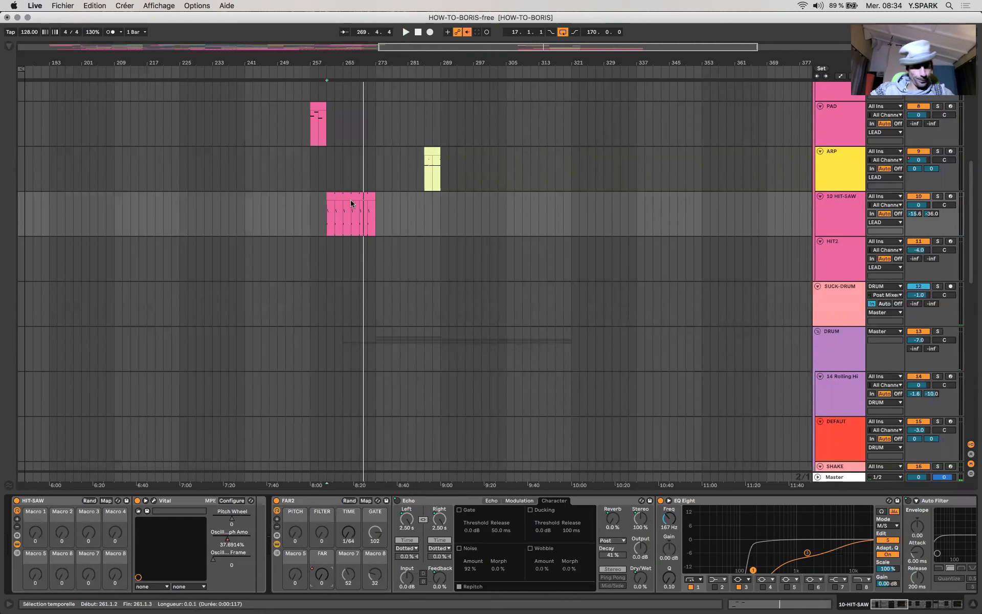
Show the automation lanes and raise the FAR macro automation of 10 HIT-SAW to about 89 across bars 261 to 273.
key("a")
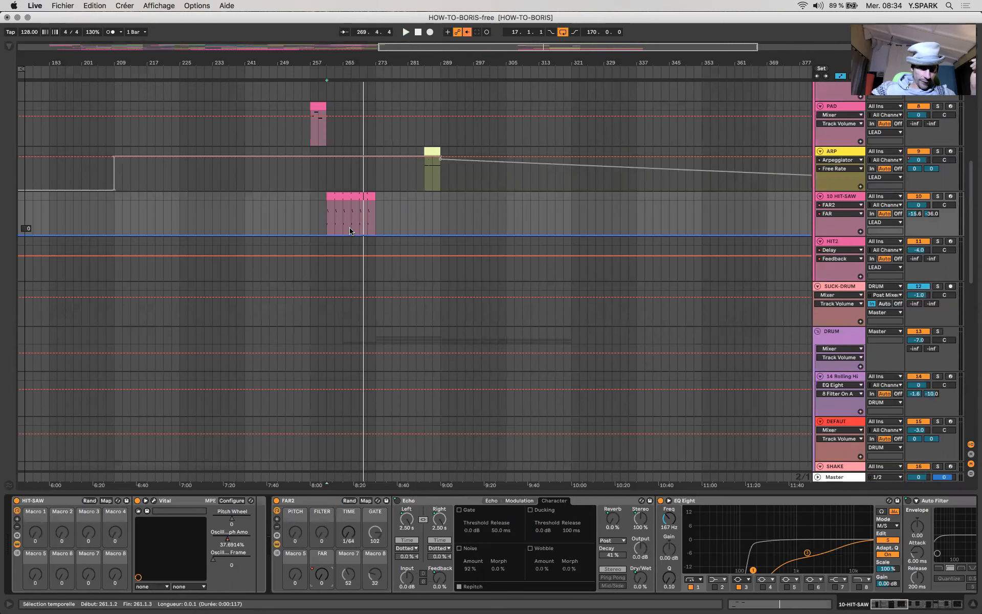
left_click(362, 197)
key("space")
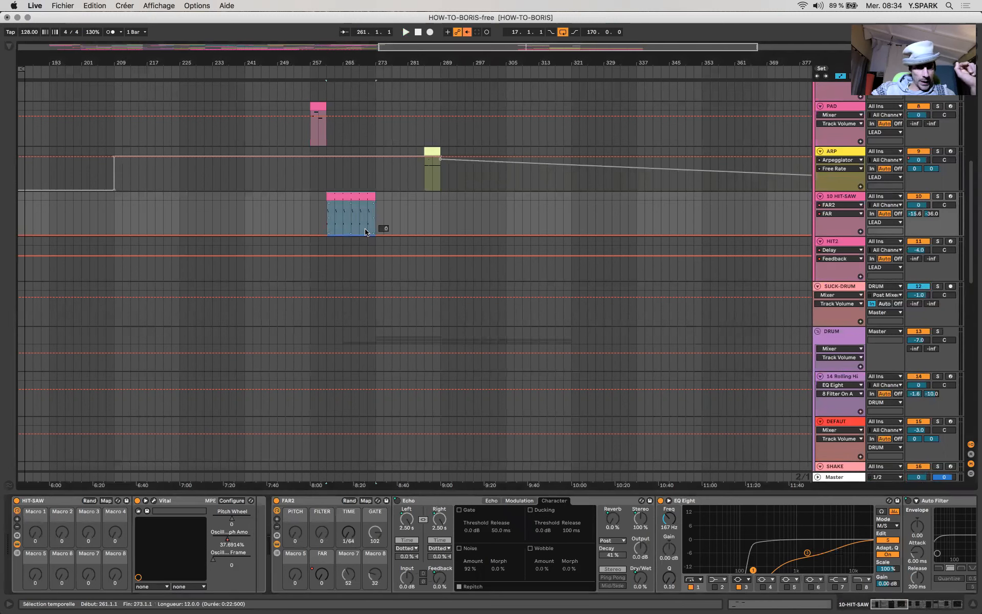
left_click_drag(366, 232, 367, 211)
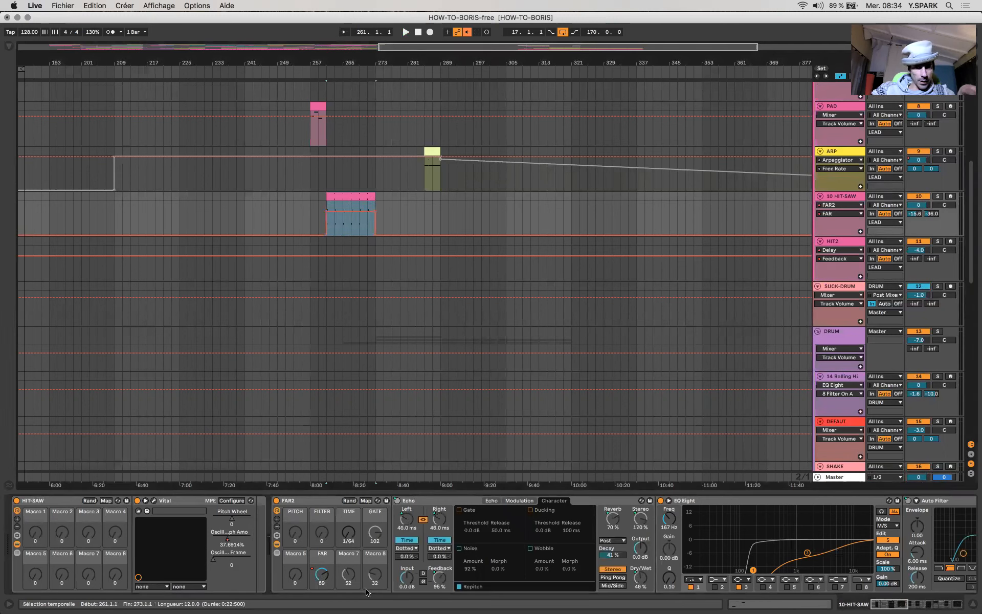
Set the channel mode of the Echo in the FAR2 rack to Mid/Side.
left_click(318, 502)
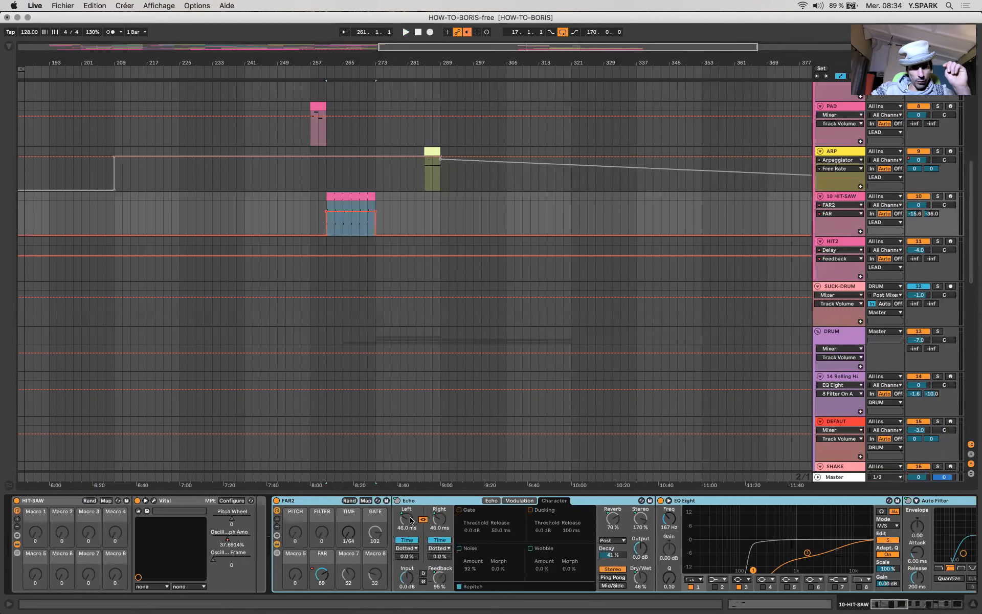
scroll(448, 524, "right", 5)
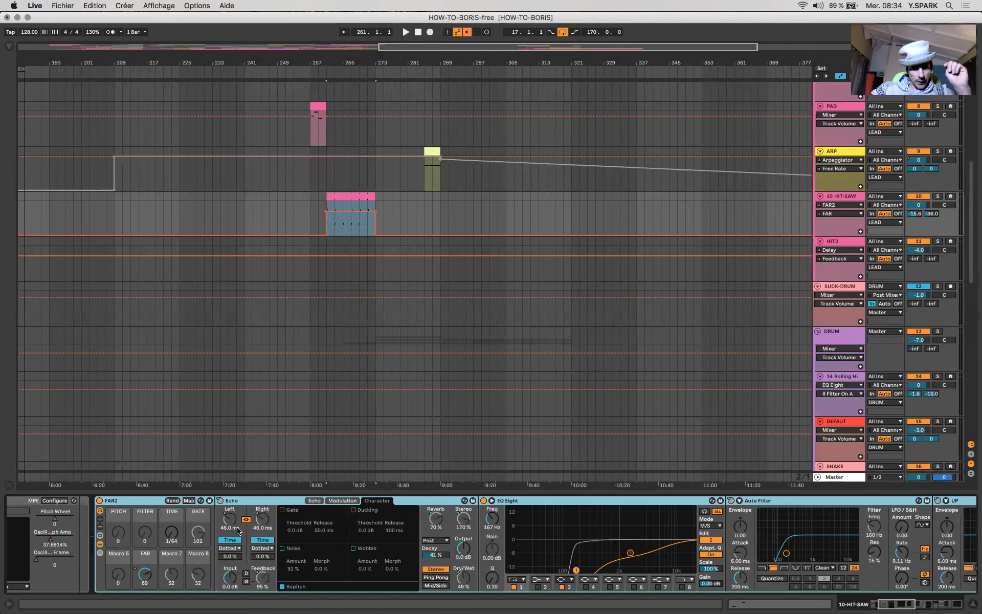
left_click(436, 585)
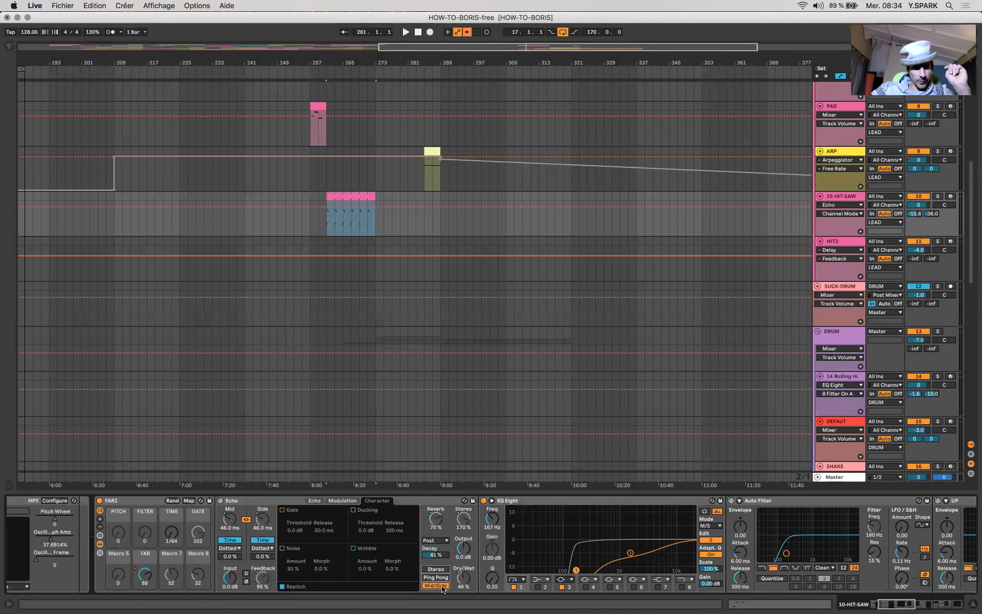
Examine the remaining 10 HIT-SAW effects, from EQ Eight and the filters through Limiter, De-esser and Auto Pan to the DOWN rack.
scroll(443, 590, "right", 7)
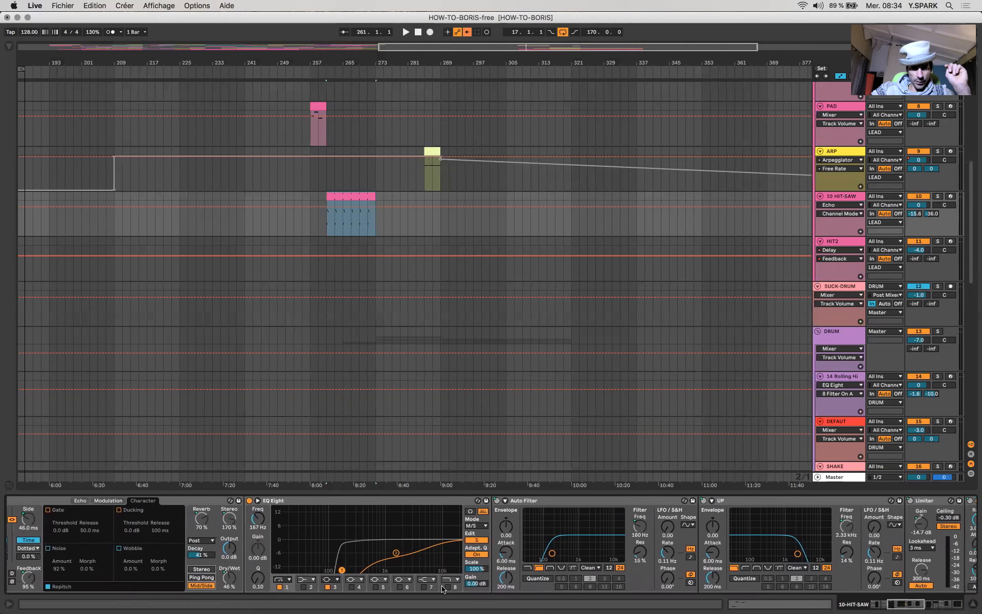
left_click(346, 501)
scroll(345, 503, "right", 7)
scroll(346, 502, "right", 1)
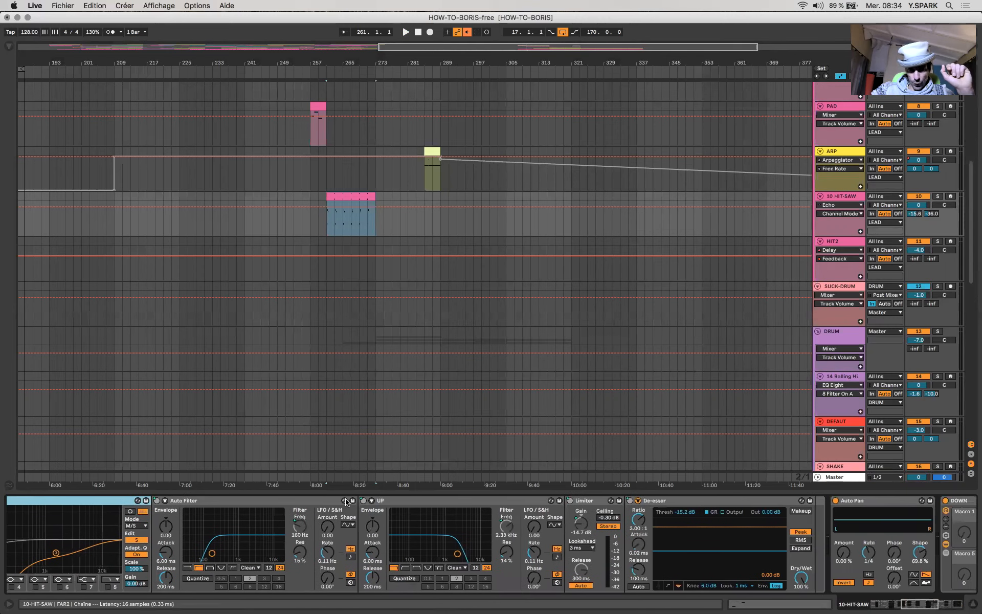
scroll(346, 501, "right", 5)
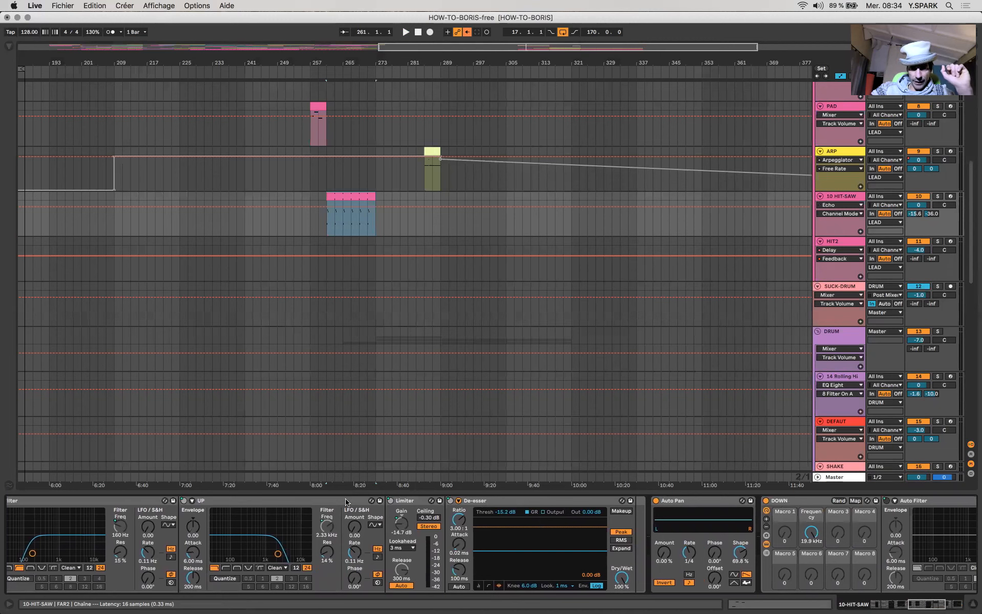
scroll(346, 502, "right", 10)
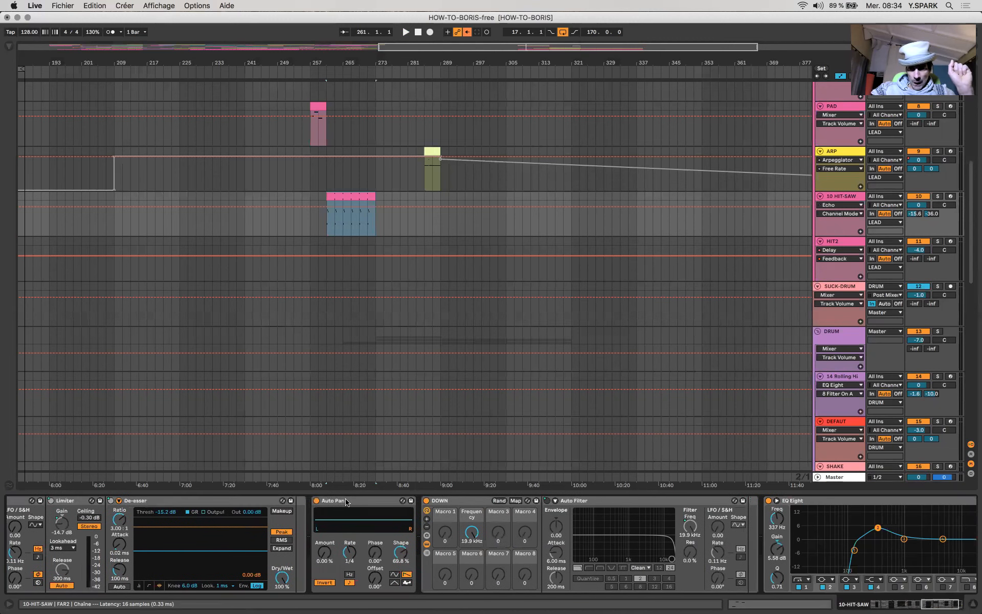
scroll(346, 502, "right", 2)
scroll(695, 529, "left", 15)
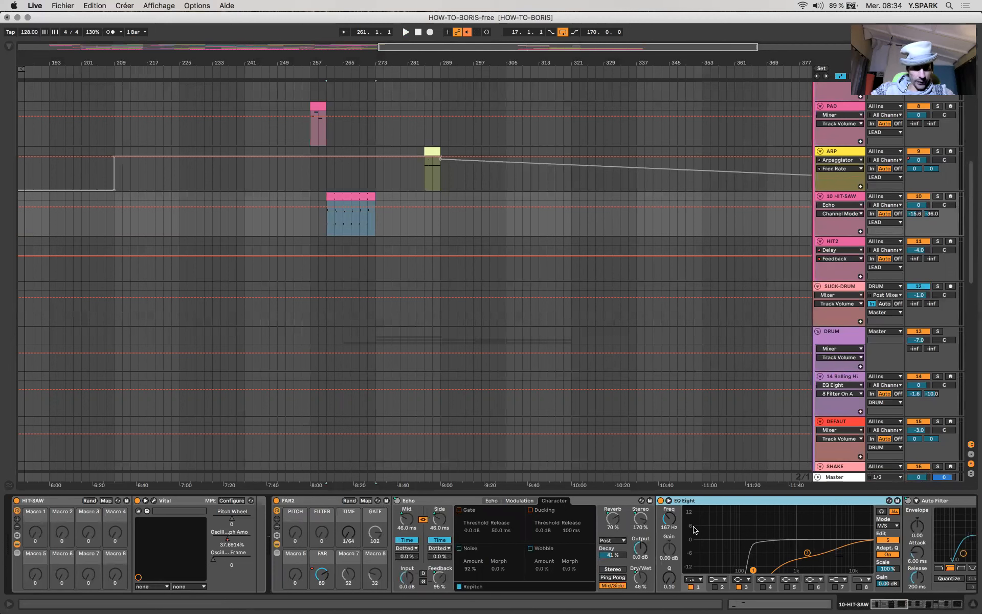
Reshape the FAR automation into a curved rise from 0 at bar 261 to 89 at bar 273.
left_click(322, 575)
left_click(326, 212)
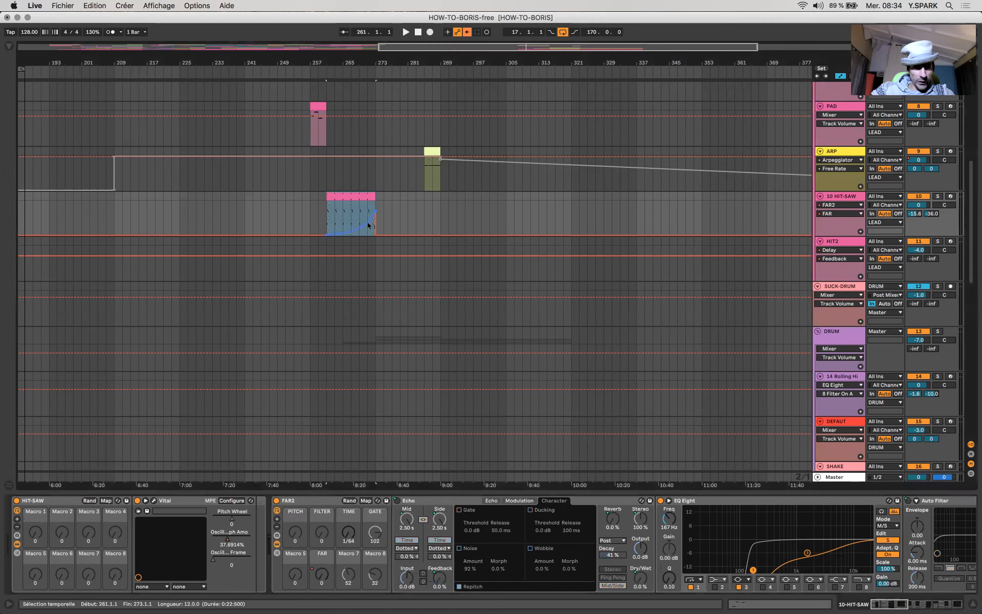
left_click(324, 223)
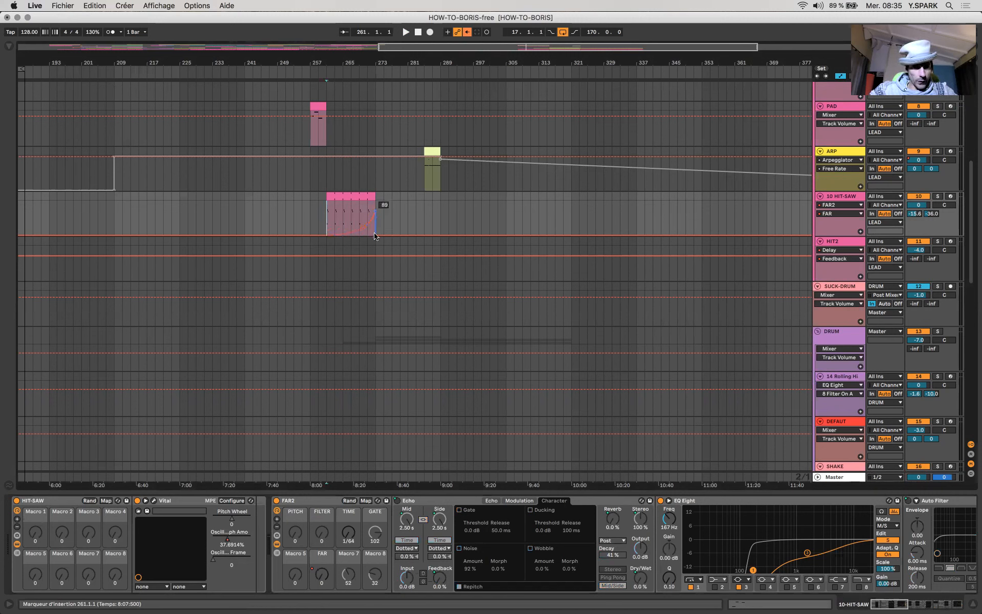
Stretch the FAR automation's fall to bar 289 as a curve with its peak raised to 127, and audition it from bar 271.
left_click_drag(377, 234, 441, 235)
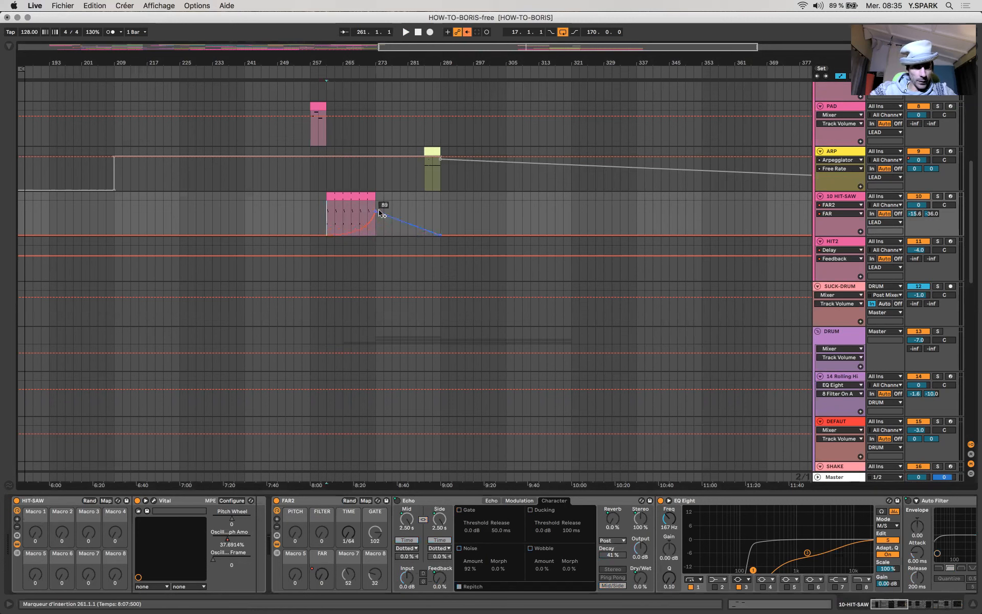
left_click_drag(377, 213, 381, 207)
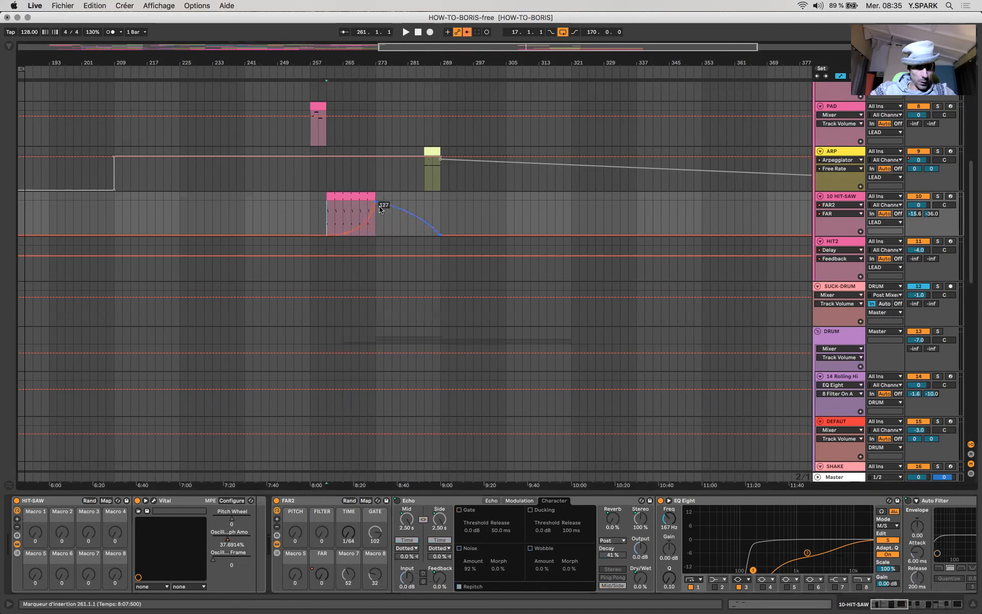
left_click(365, 204)
key("space")
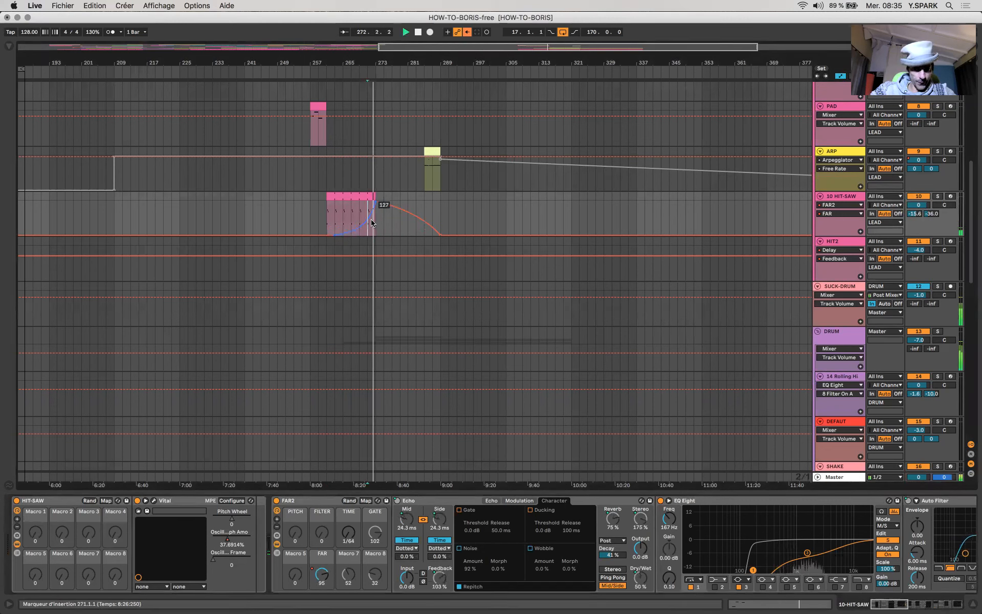
key("space")
Steepen the FAR automation's rise to reach 127 just after bar 271 while soloing 10 HIT-SAW, and end the solo.
left_click(938, 196)
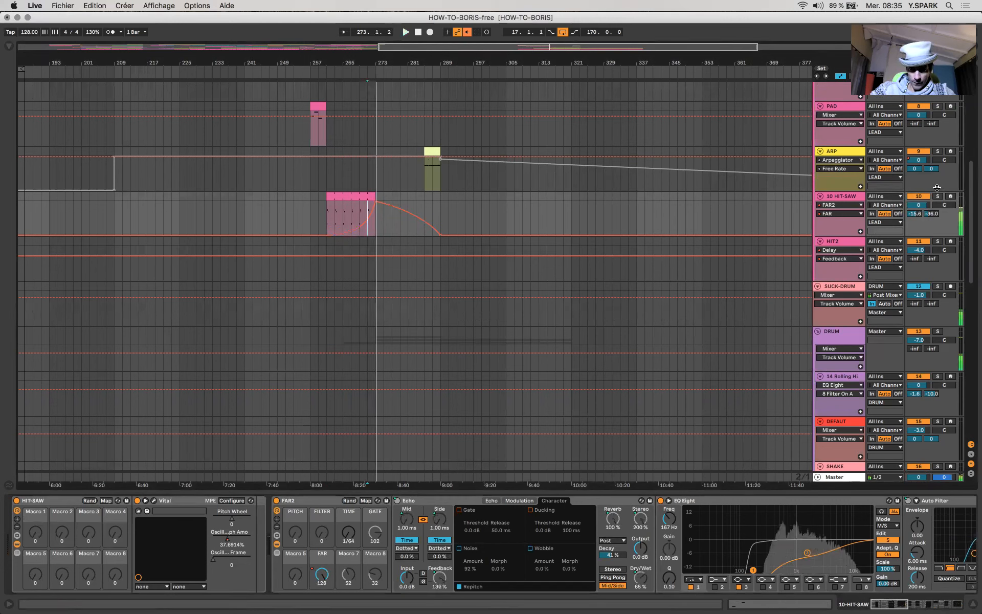
key("space")
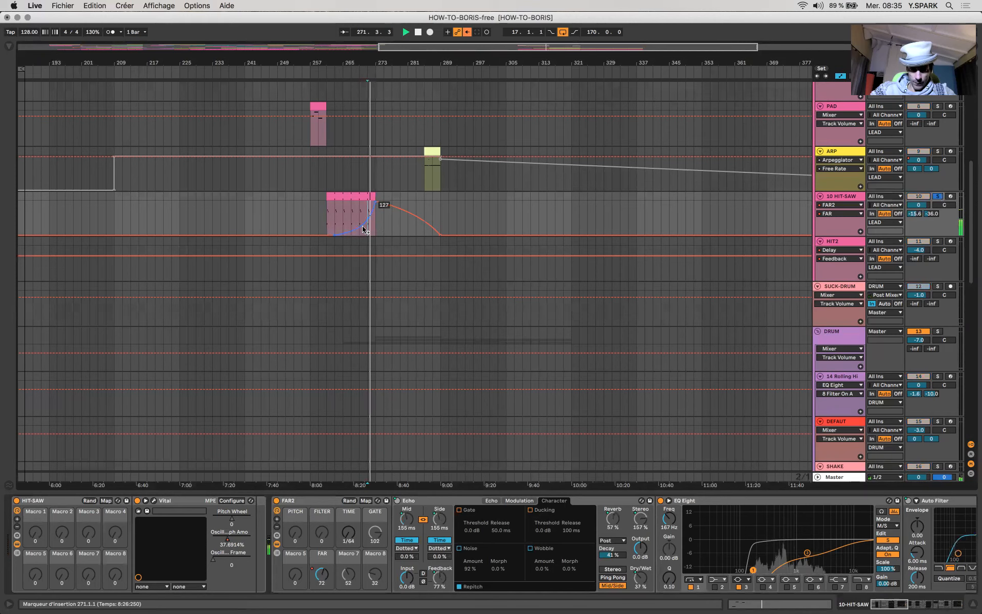
scroll(367, 224, "up", 5)
left_click_drag(374, 221, 375, 204)
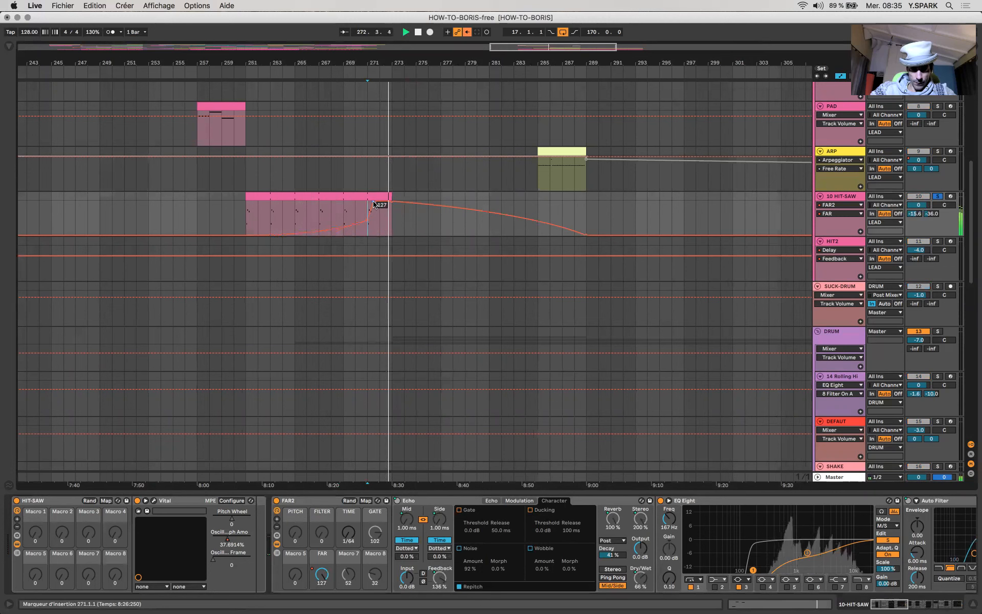
left_click(940, 197)
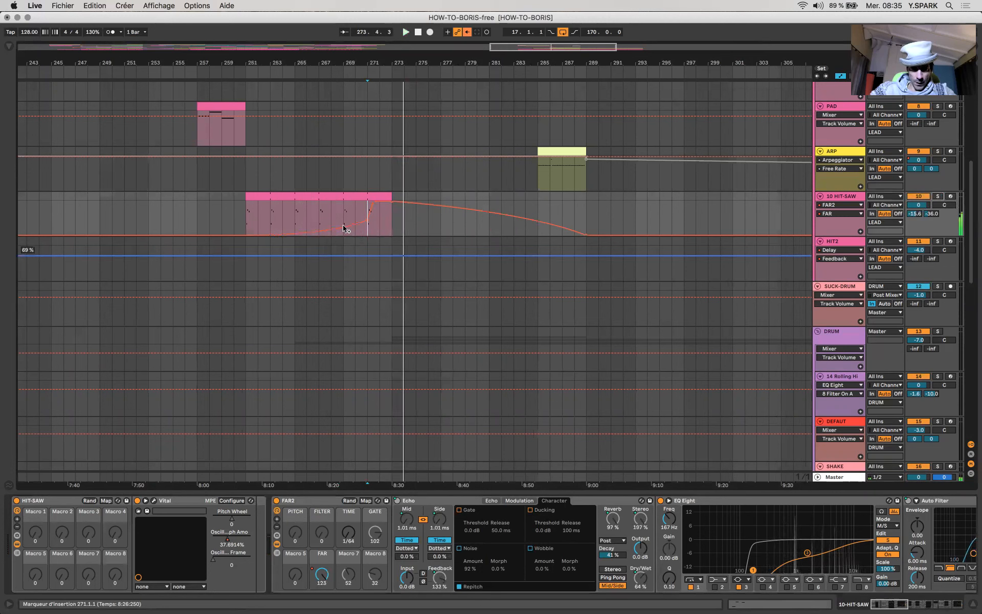
Select the 10 HIT-SAW clip and review the FAR2 rack's macros and effects again.
left_click(327, 198)
scroll(783, 552, "right", 10)
scroll(781, 552, "right", 15)
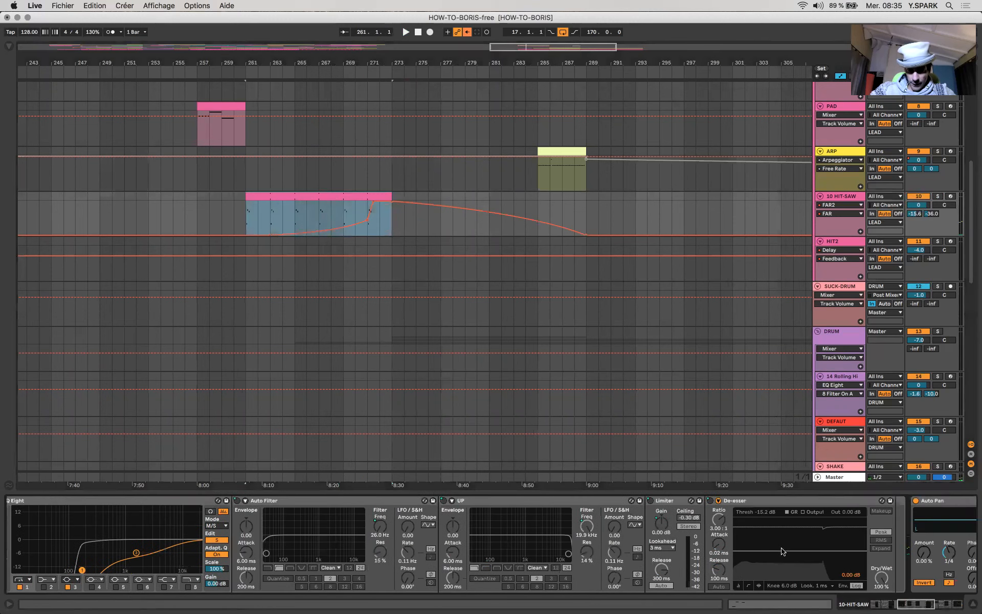
scroll(782, 552, "left", 15)
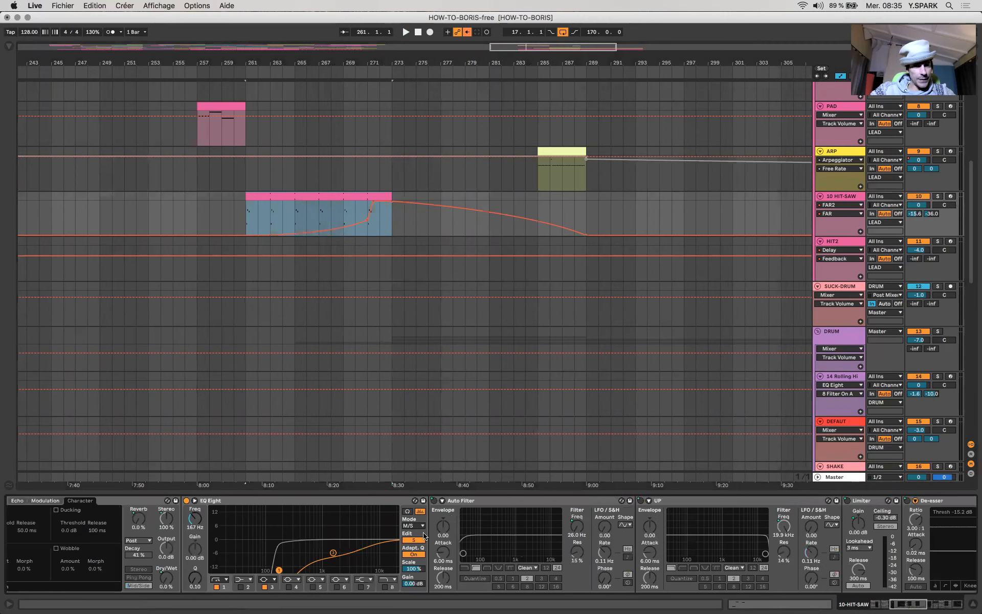
scroll(424, 535, "left", 5)
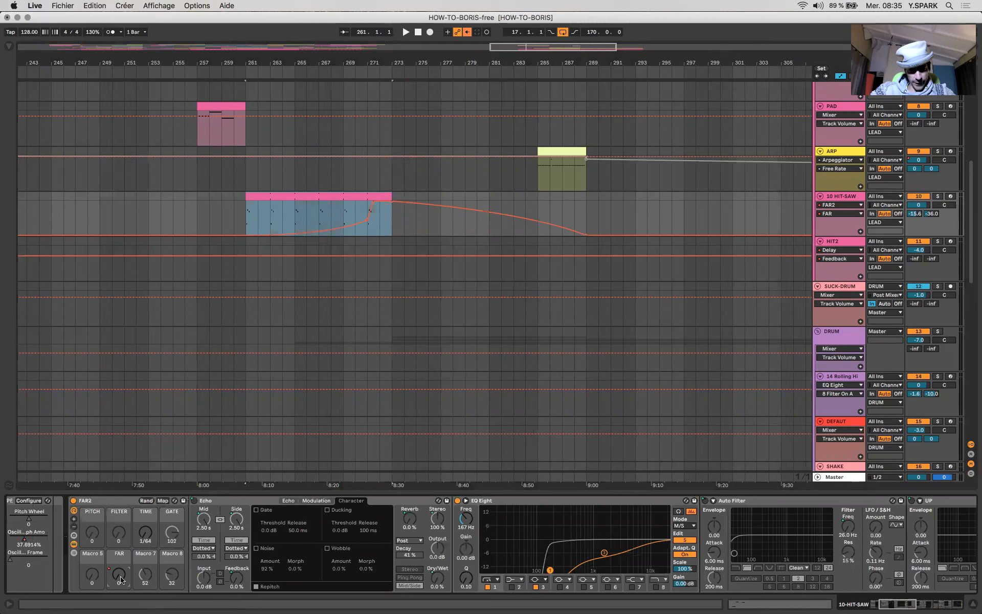
Insert a Compressor from the Dynamics audio effects between Echo and EQ Eight in the FAR2 rack.
key("space")
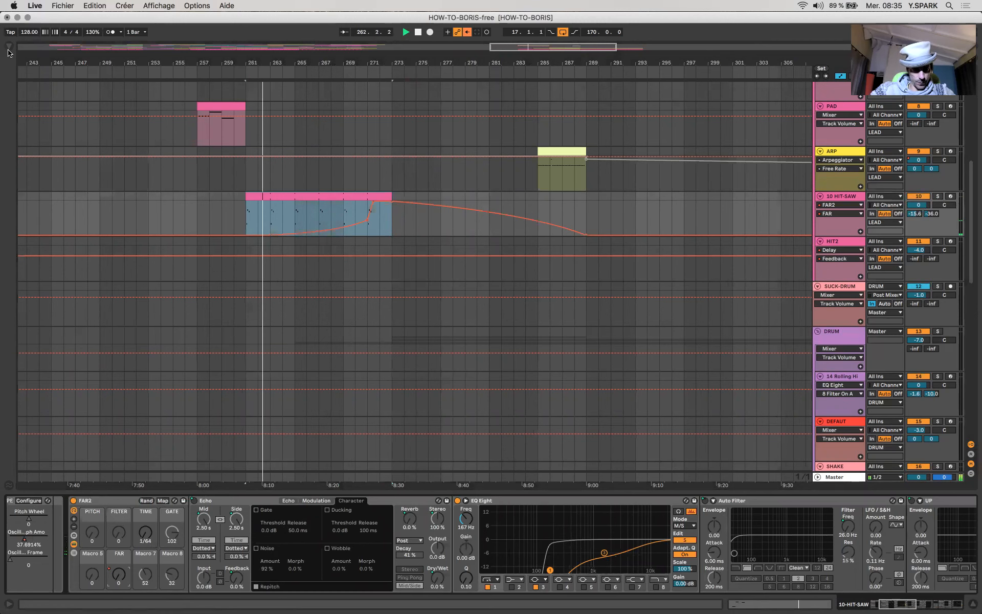
key("super+alt+b")
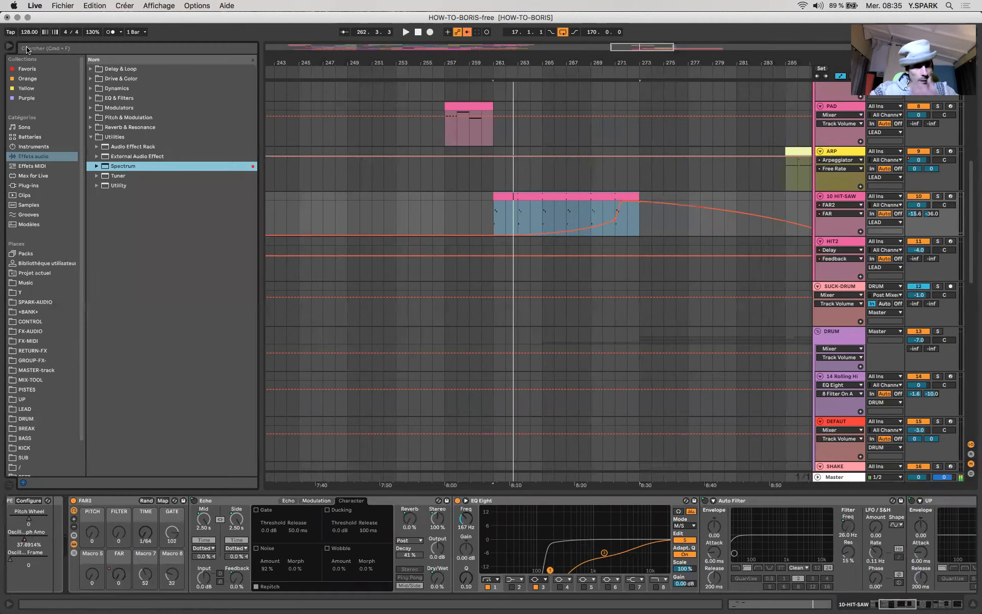
left_click(44, 156)
left_click(98, 91)
left_click(98, 91)
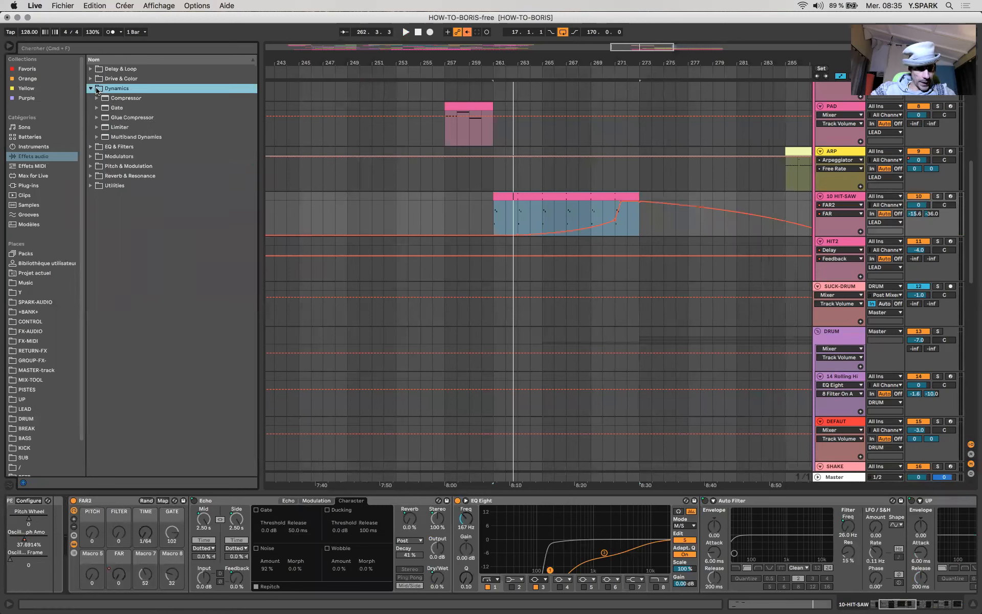
left_click(121, 99)
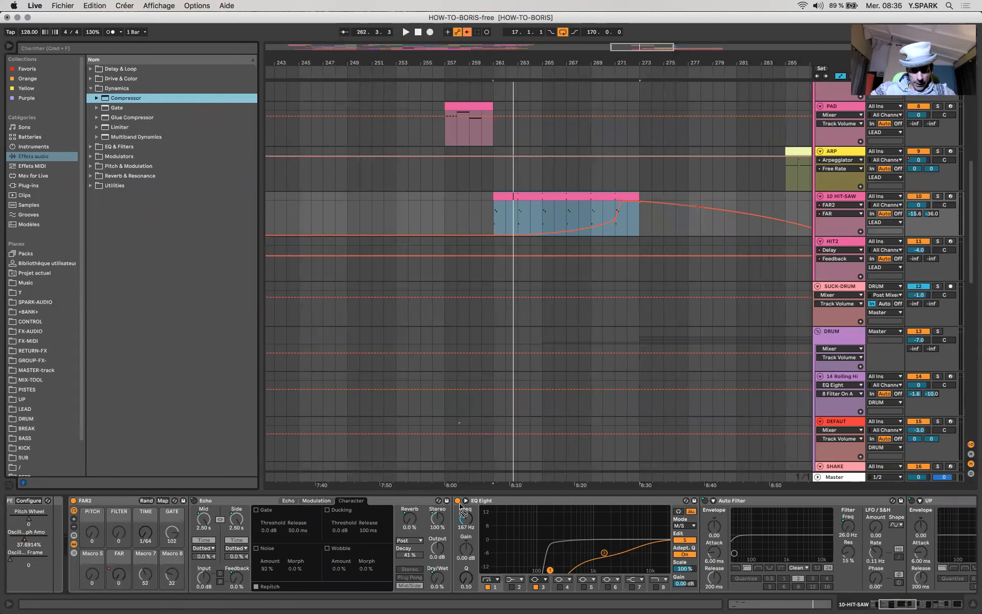
left_click_drag(458, 509, 458, 503)
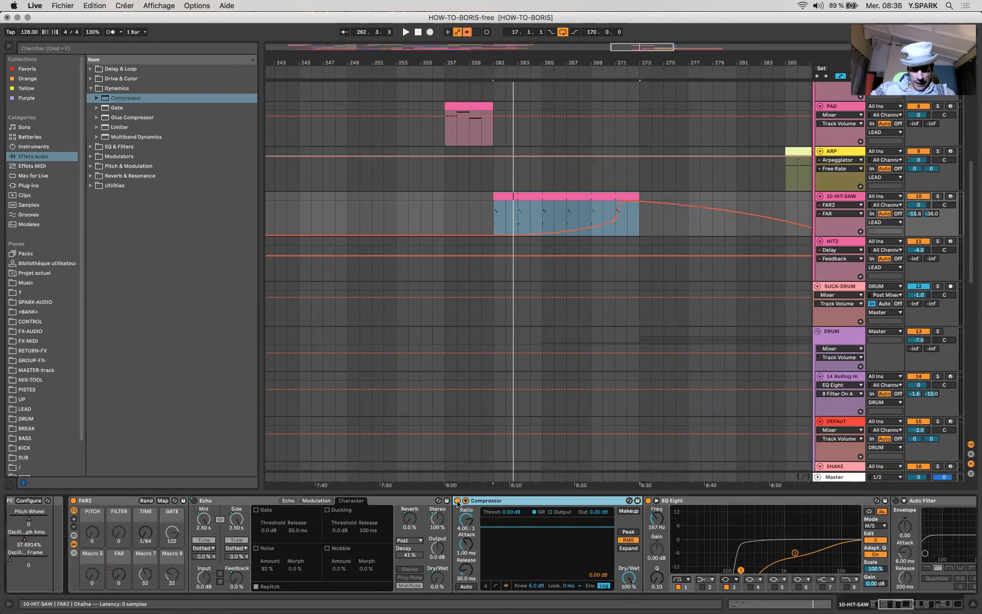
Map the new Compressor's on/off switch to FAR, and set the minimum of the De-esser's Device On mapping to 0.
right_click(457, 504)
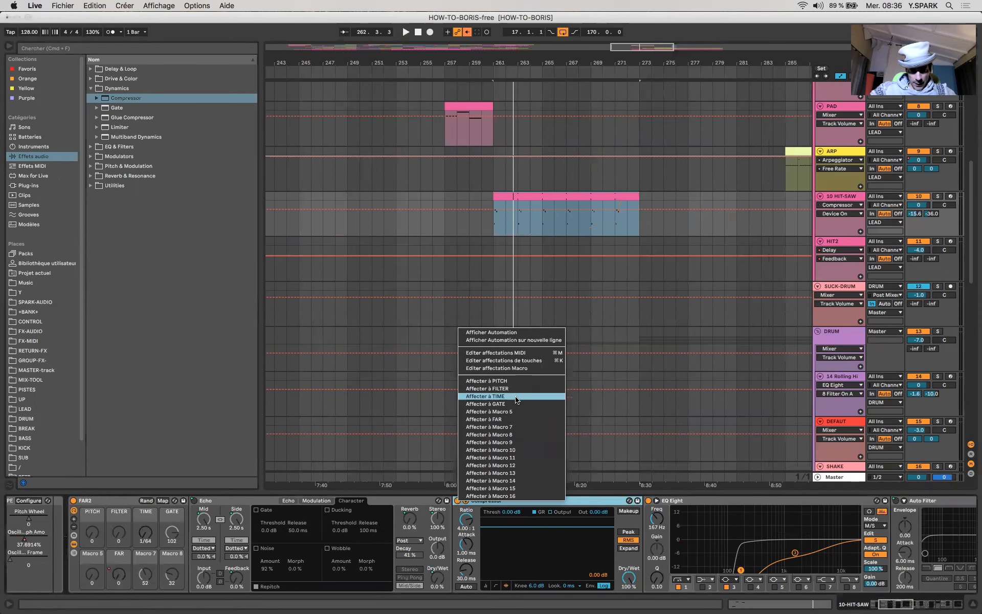
left_click(506, 422)
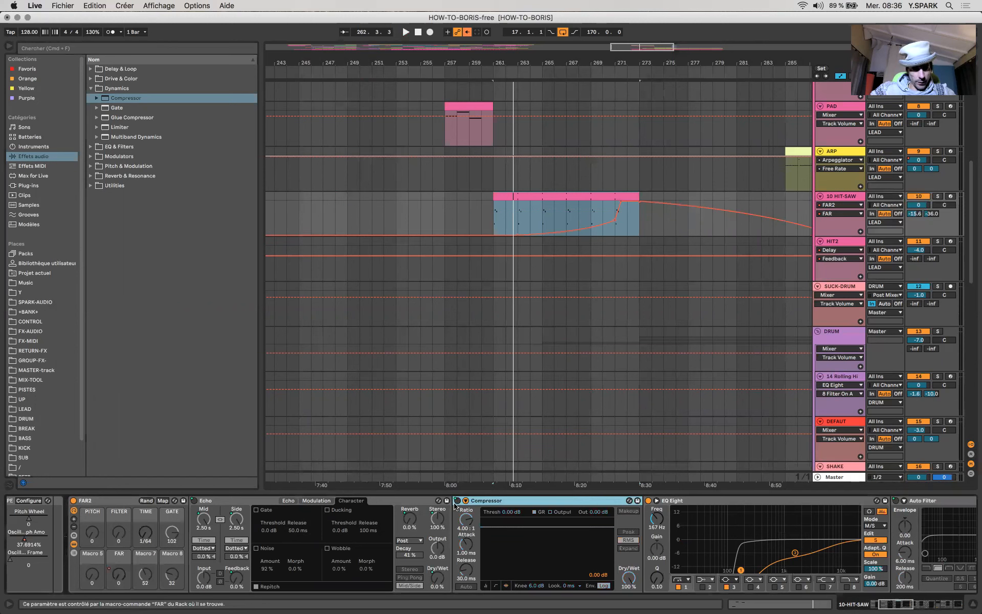
left_click(162, 501)
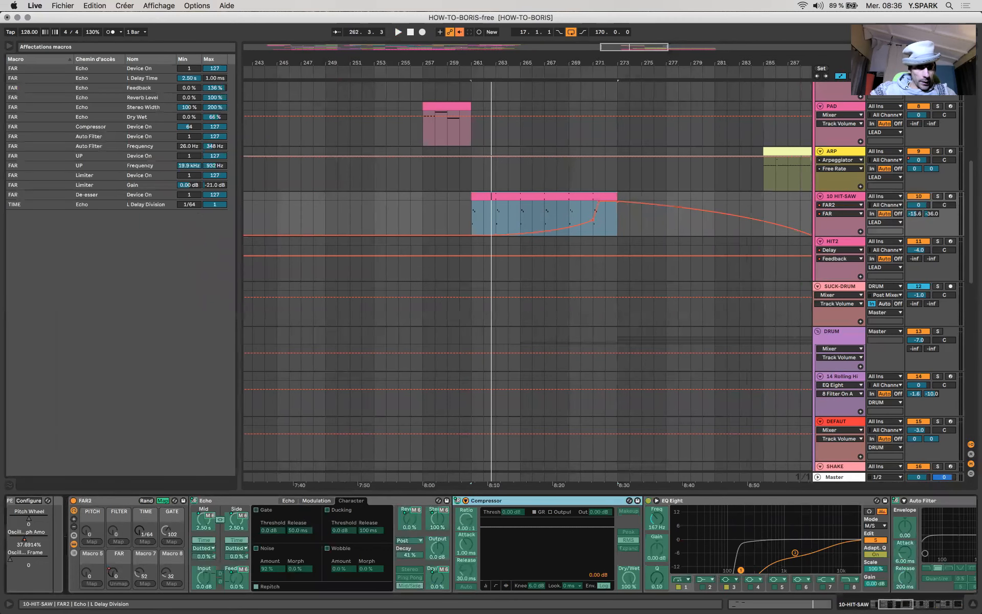
left_click(194, 205)
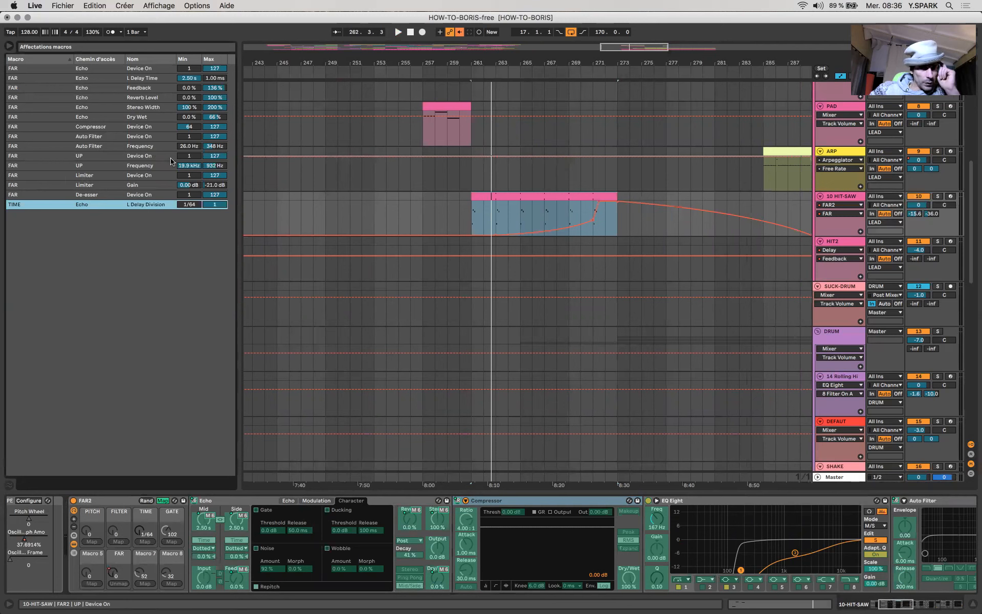
left_click(162, 196)
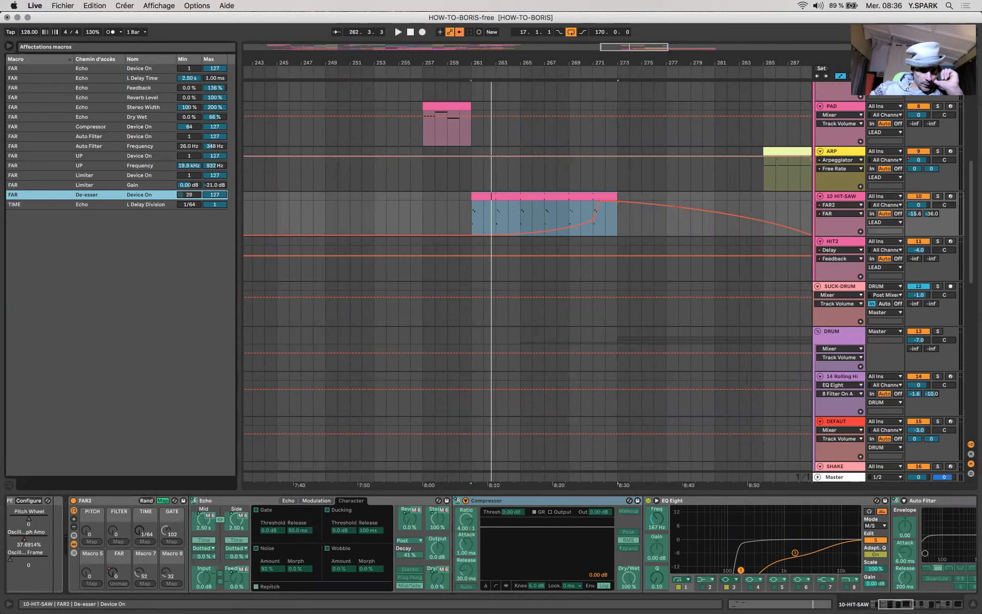
type("22")
key("Escape")
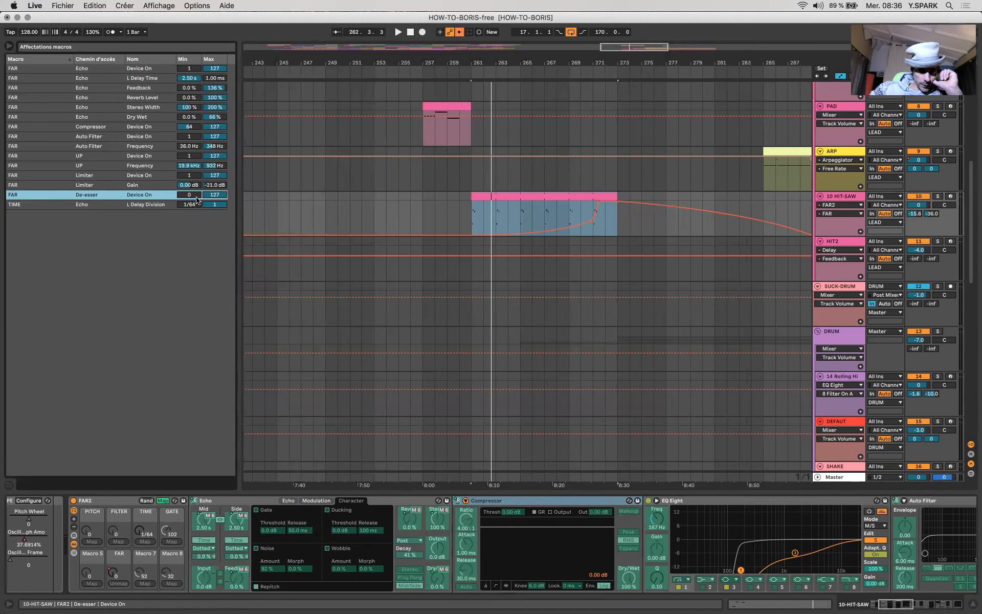
left_click(163, 500)
With TIME at 1/4 and FAR back at 0, set the minimum of the Compressor's Device On mapping to 1.
left_click(147, 501)
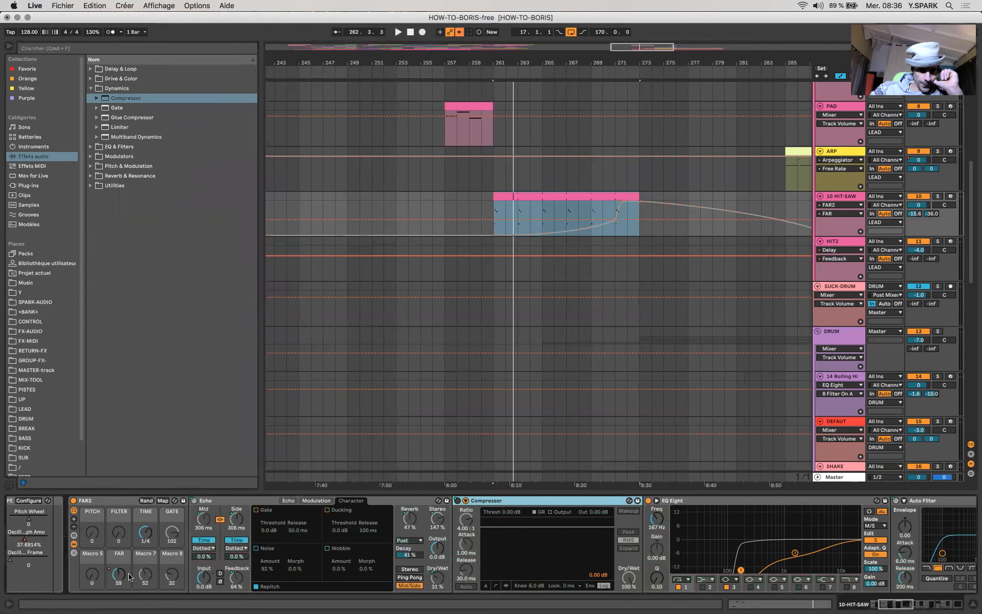
left_click(165, 501)
left_click_drag(112, 572, 113, 603)
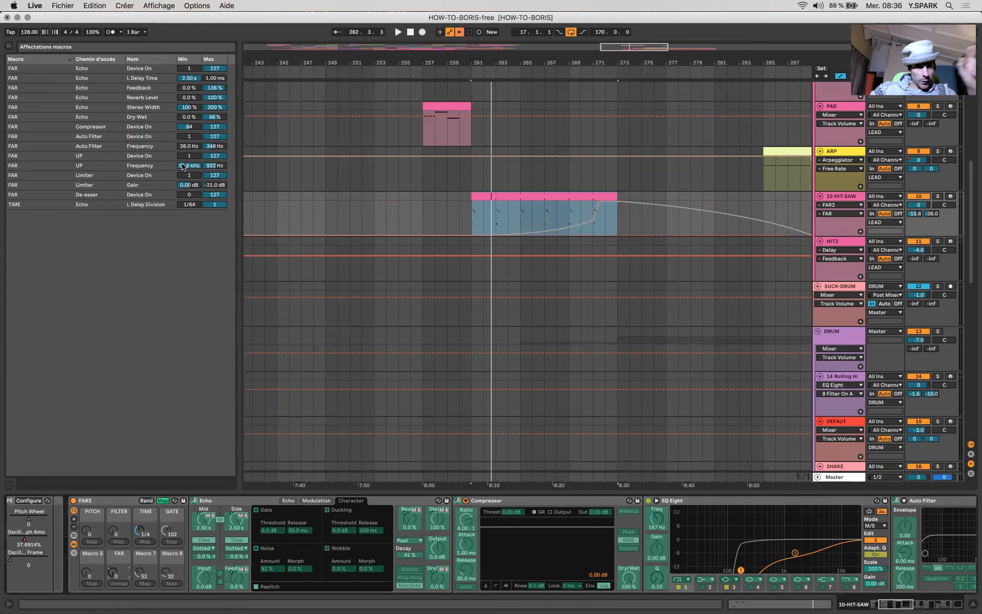
left_click_drag(189, 127, 191, 132)
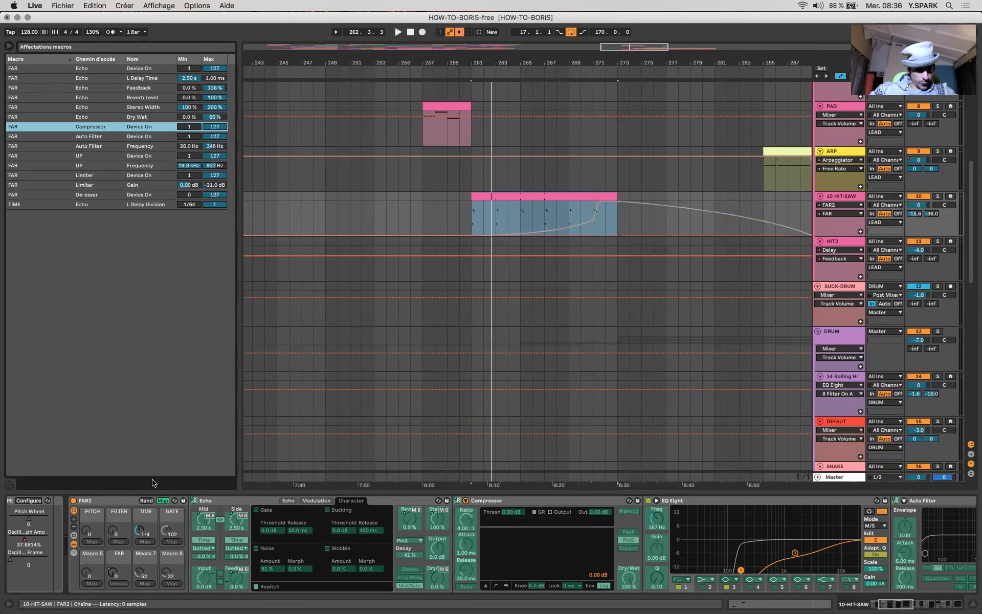
left_click(163, 500)
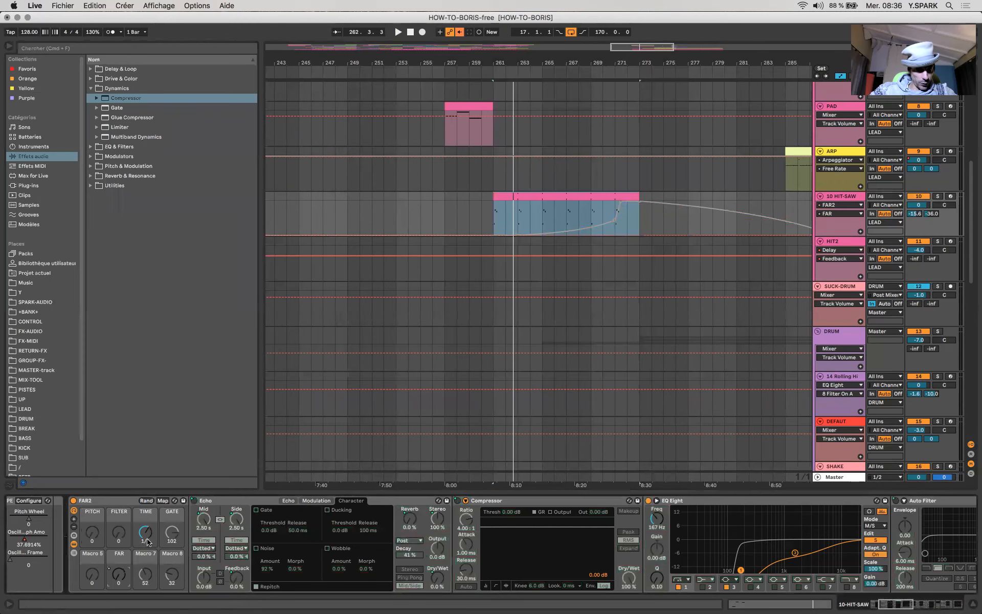
Set the FAR2 rack's TIME macro to 1/2 and raise FAR to 82.
left_click(483, 504)
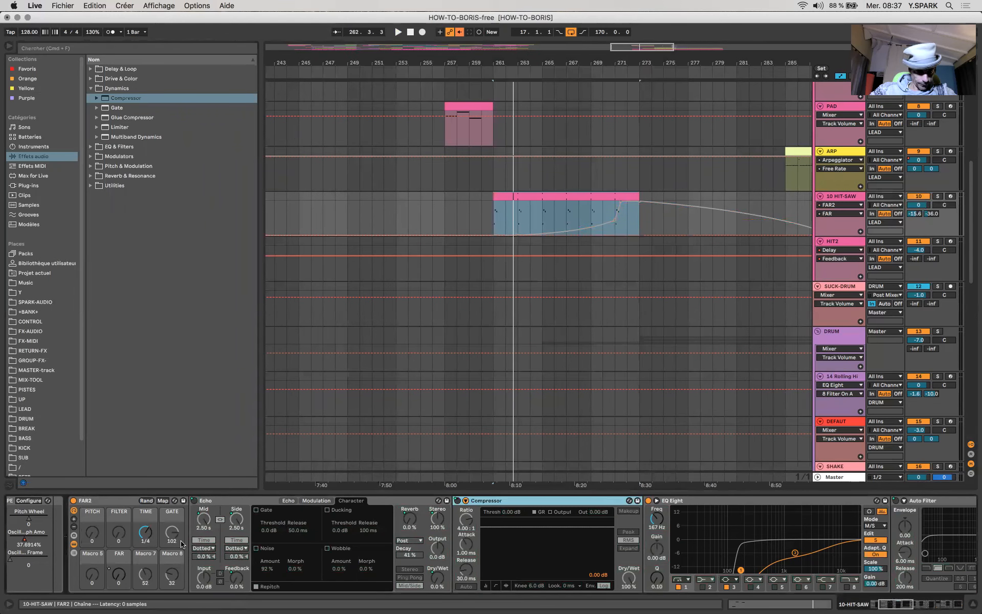
mouse_move(119, 576)
left_mouse_down()
mouse_move(118, 550)
mouse_move(118, 582)
left_mouse_up()
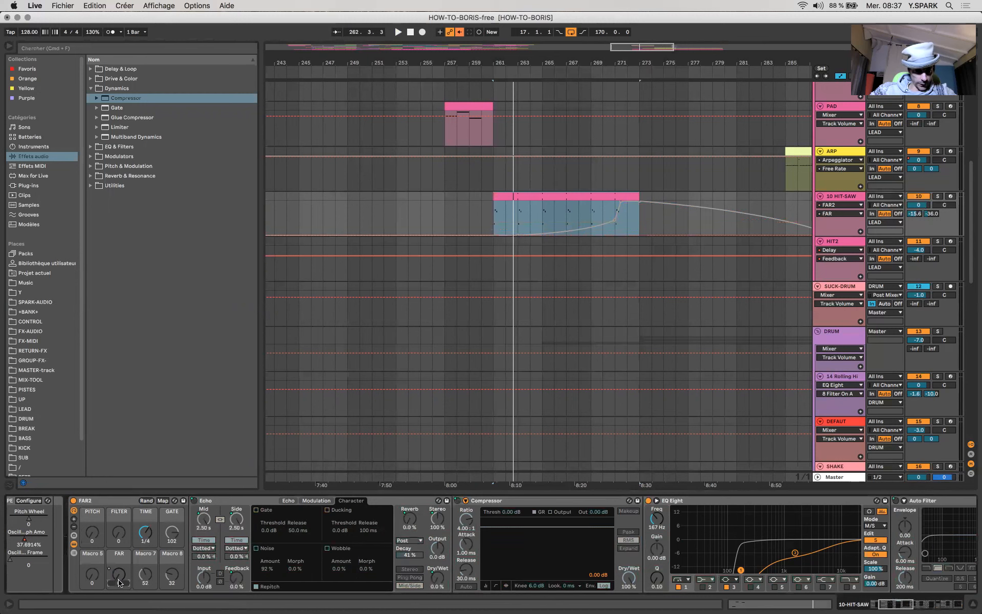
left_click(146, 541)
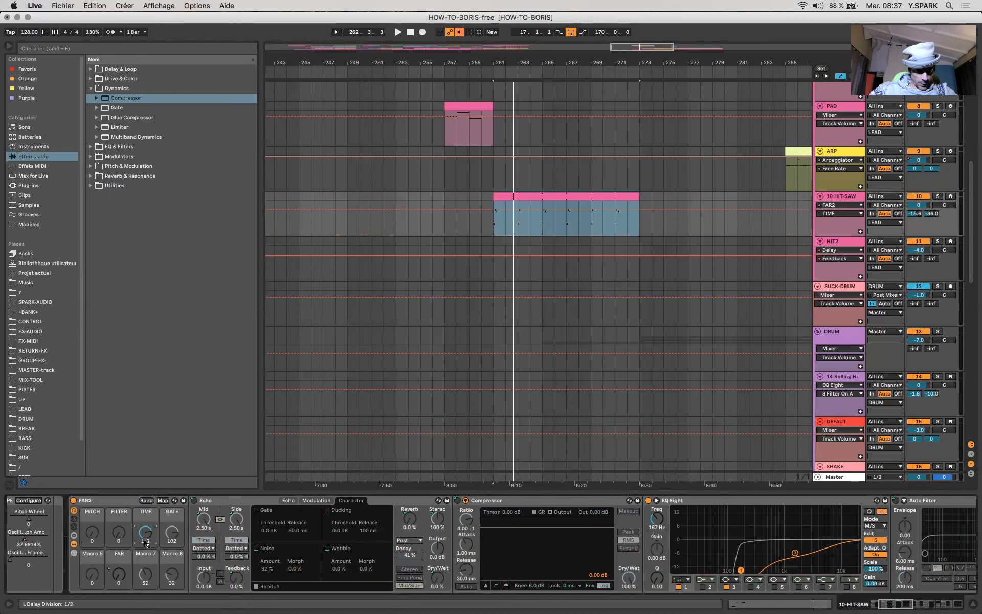
left_click(119, 574)
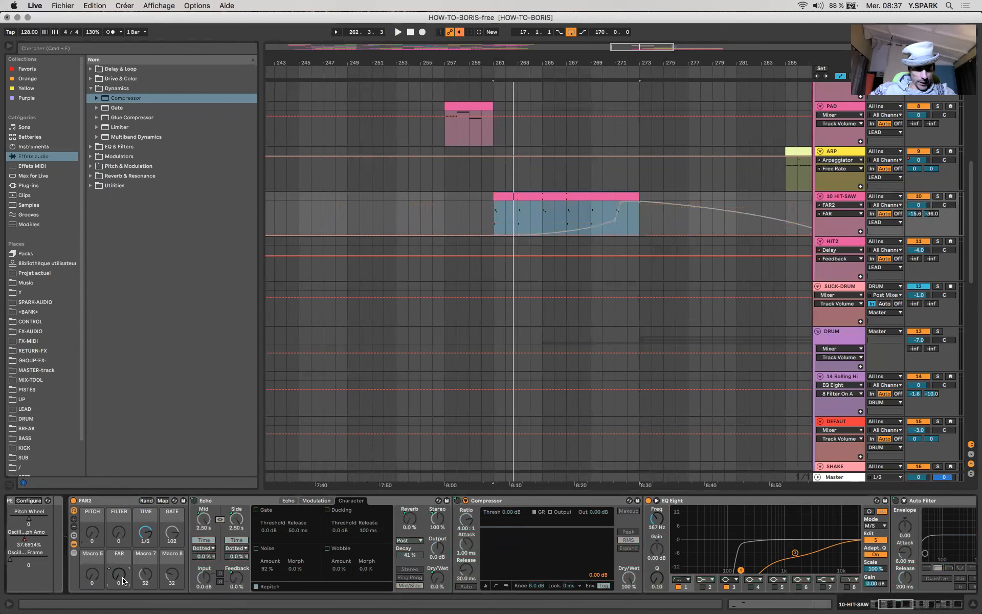
left_click_drag(118, 574, 119, 532)
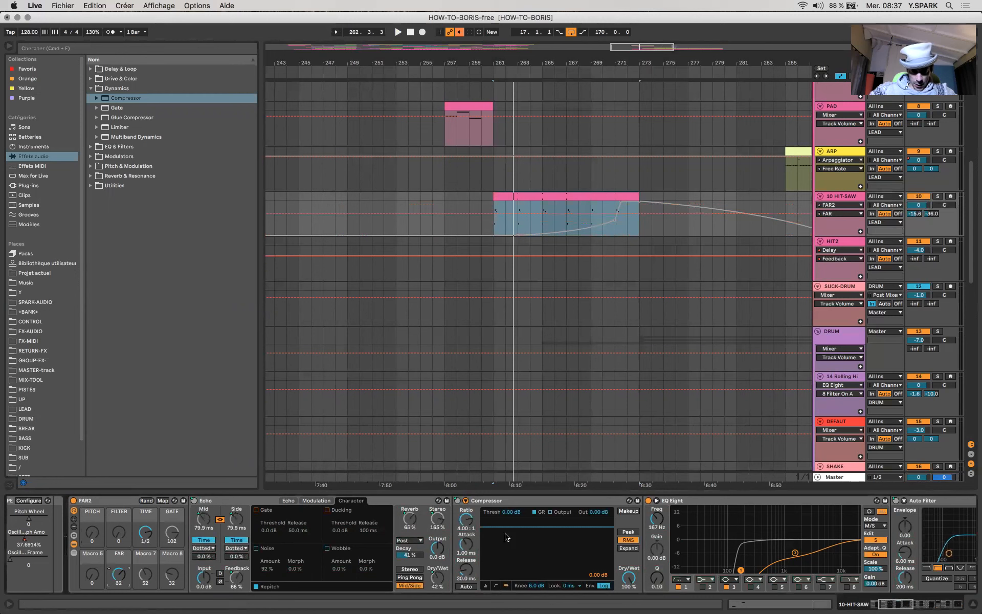
Lower the Compressor's threshold to about -8 dB and map the threshold to the FAR macro.
mouse_move(504, 532)
left_mouse_down()
mouse_move(505, 556)
mouse_move(504, 528)
mouse_move(504, 539)
left_mouse_up()
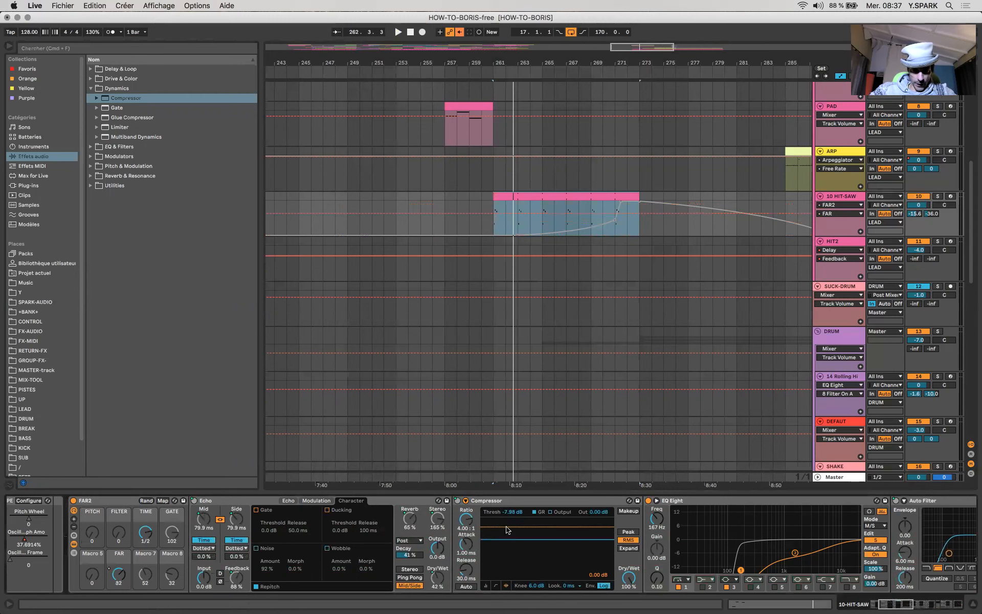
right_click(511, 512)
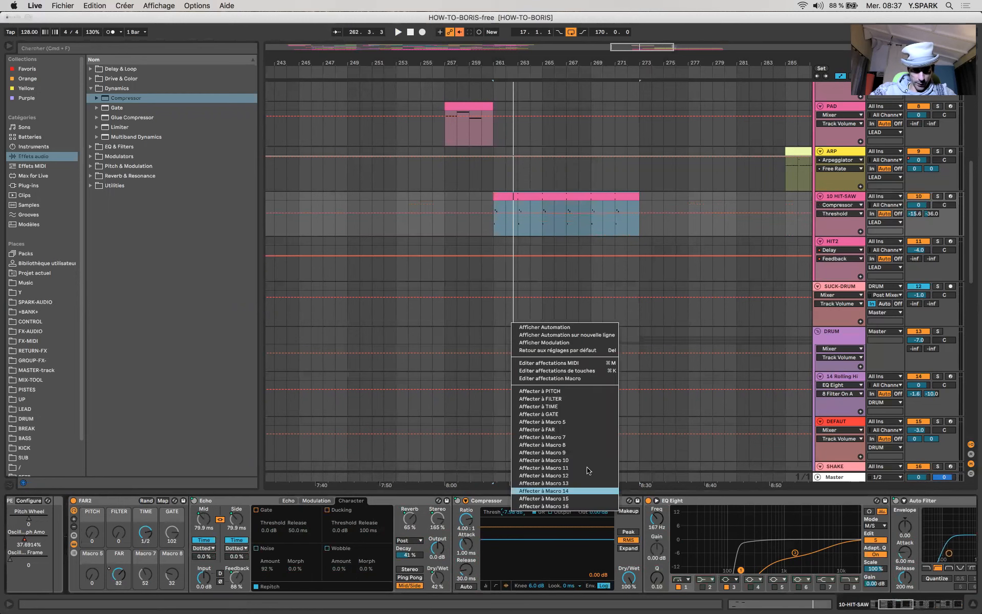
left_click(586, 434)
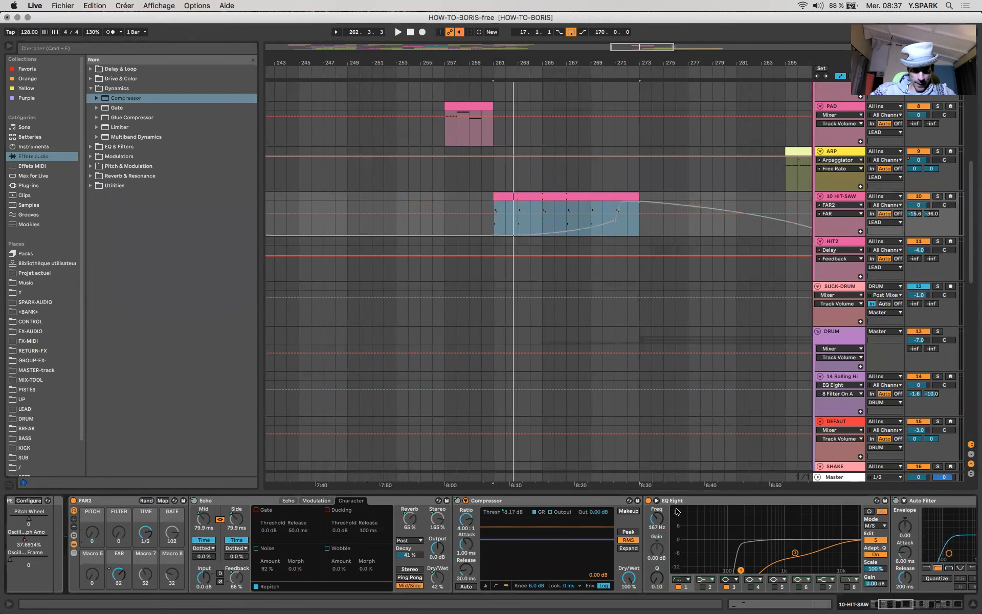
Enable Makeup on the Compressor and set its ratio to 7.00:1, using the transfer curve display.
left_click(632, 514)
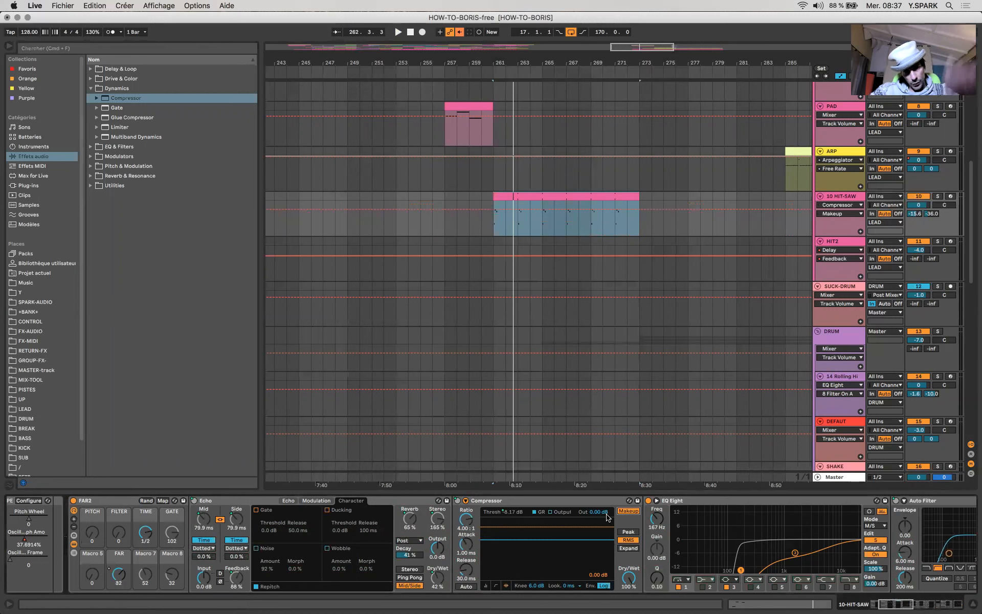
left_click_drag(466, 519, 466, 516)
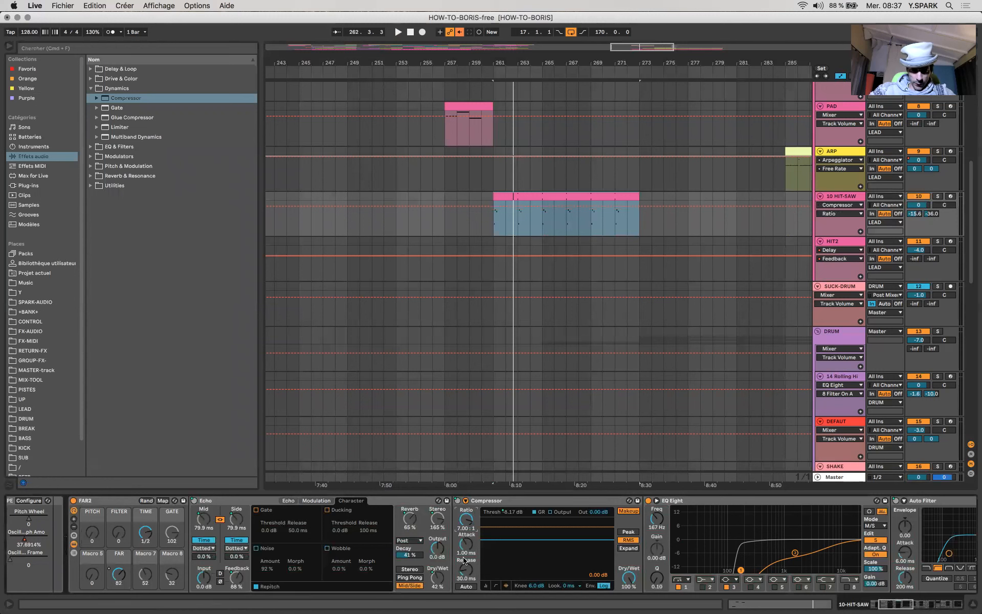
left_click(494, 586)
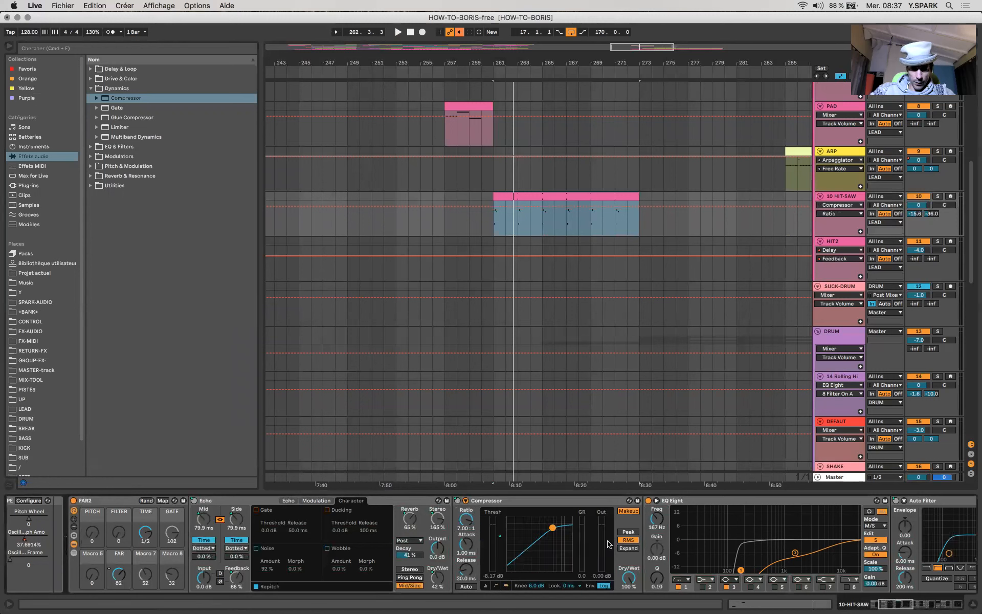
left_click_drag(608, 544, 610, 553)
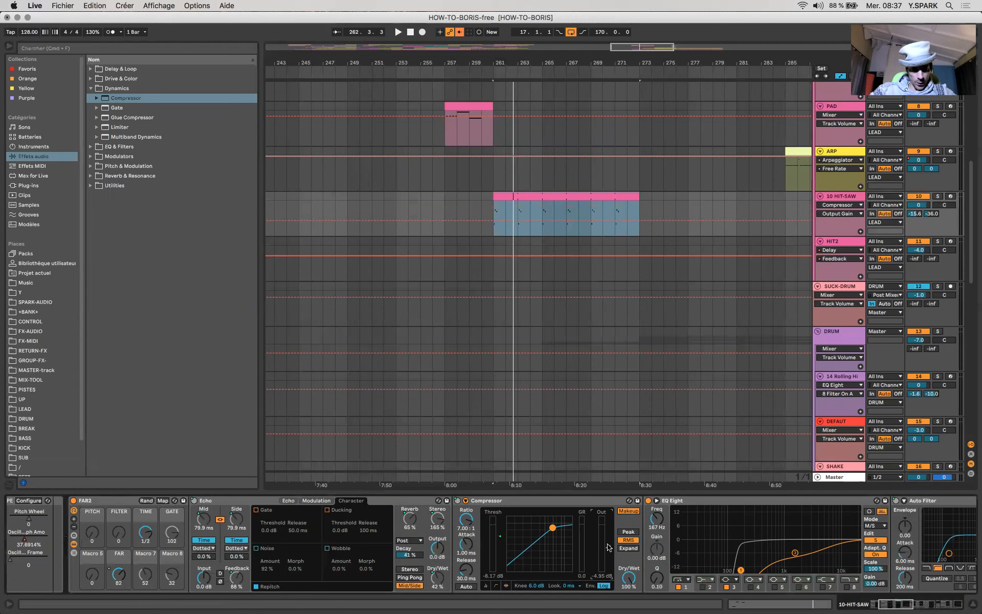
double_click(609, 546)
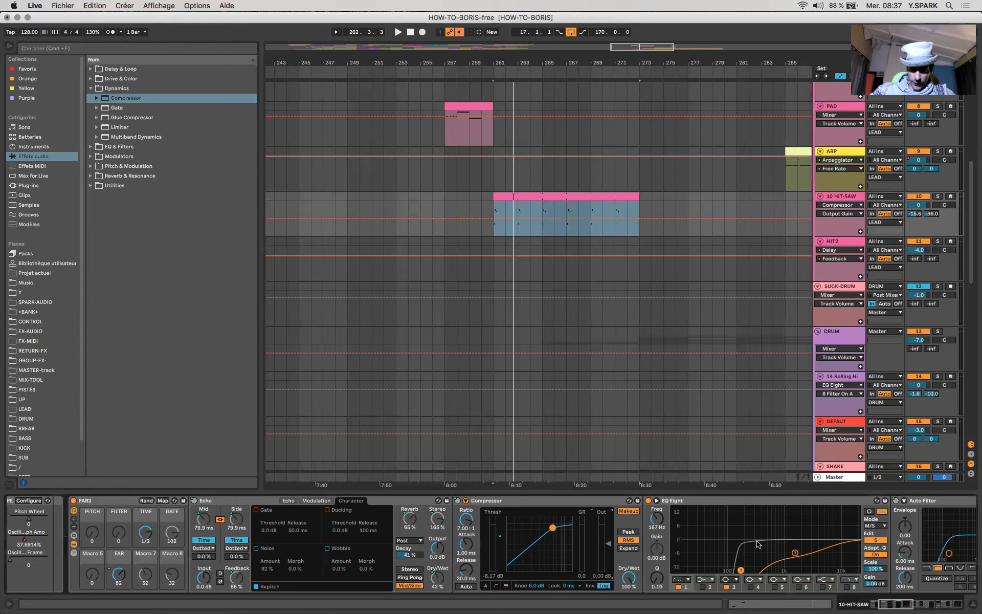
Check the devices after the Compressor, and set the maximum of FAR's Limiter Gain mapping to about -12 dB.
scroll(758, 544, "right", 10)
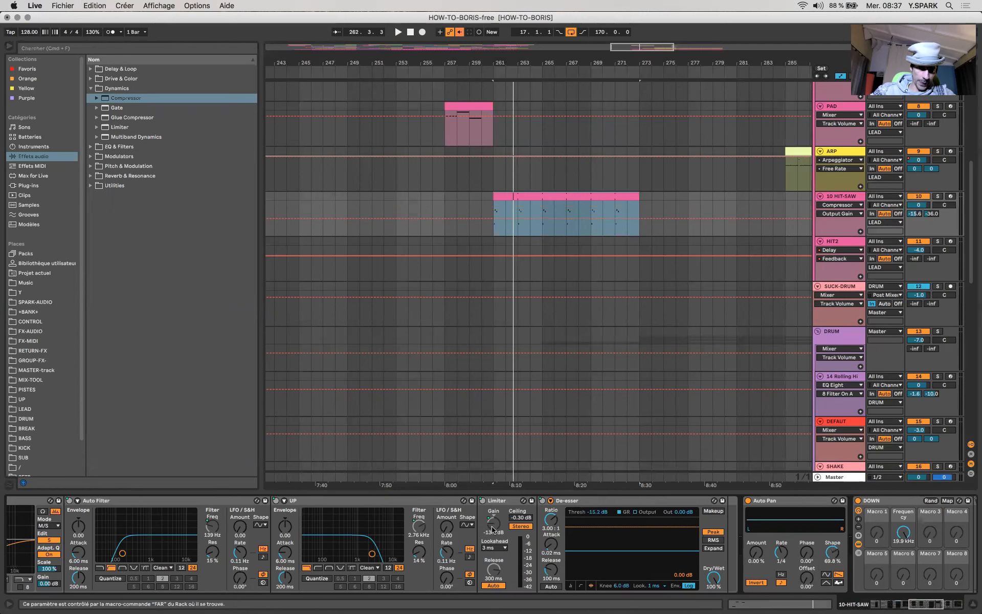
scroll(502, 532, "left", 10)
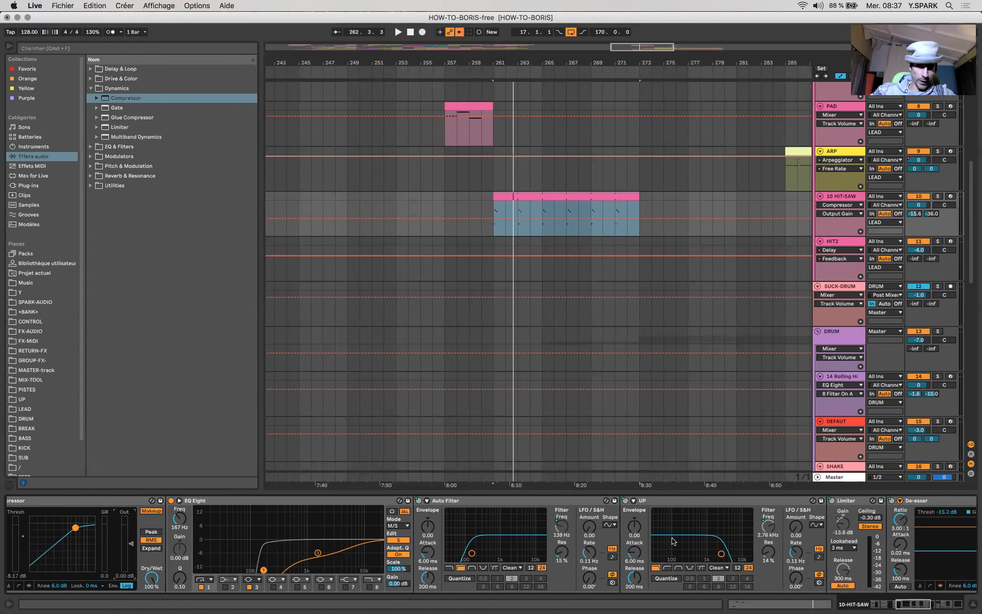
scroll(288, 563, "left", 10)
scroll(205, 572, "left", 4)
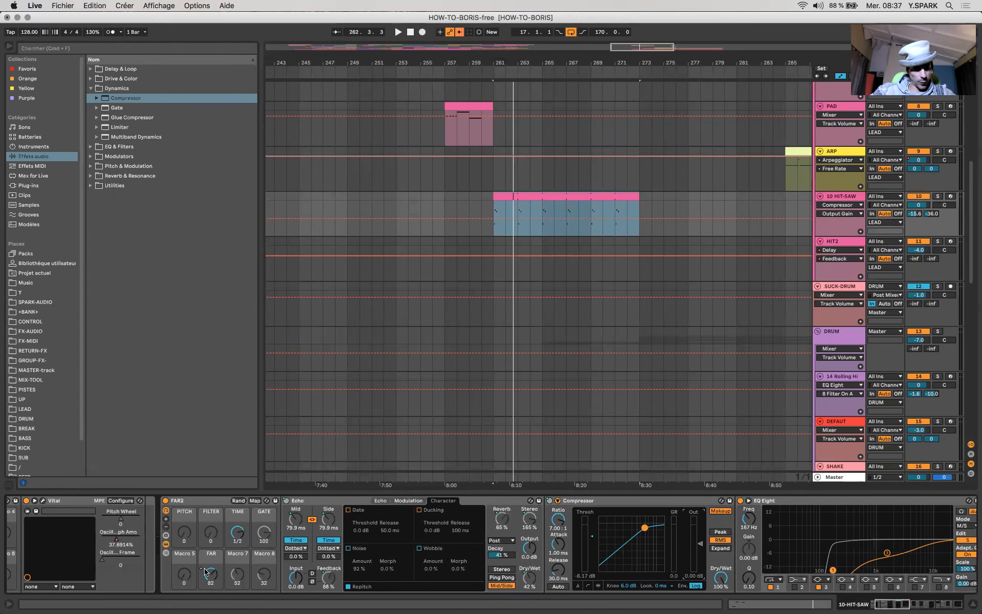
left_click(207, 577)
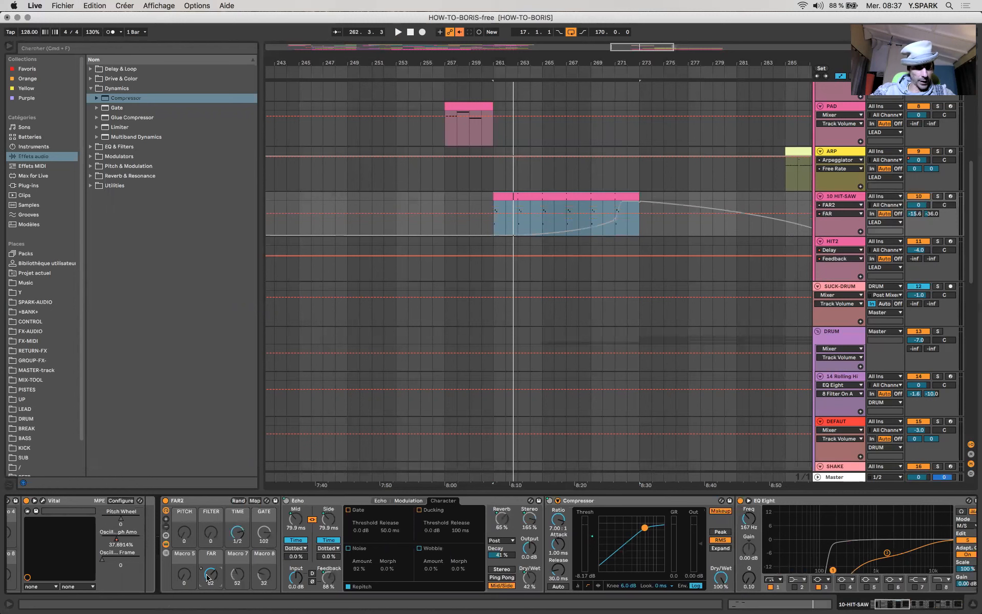
left_click(347, 499)
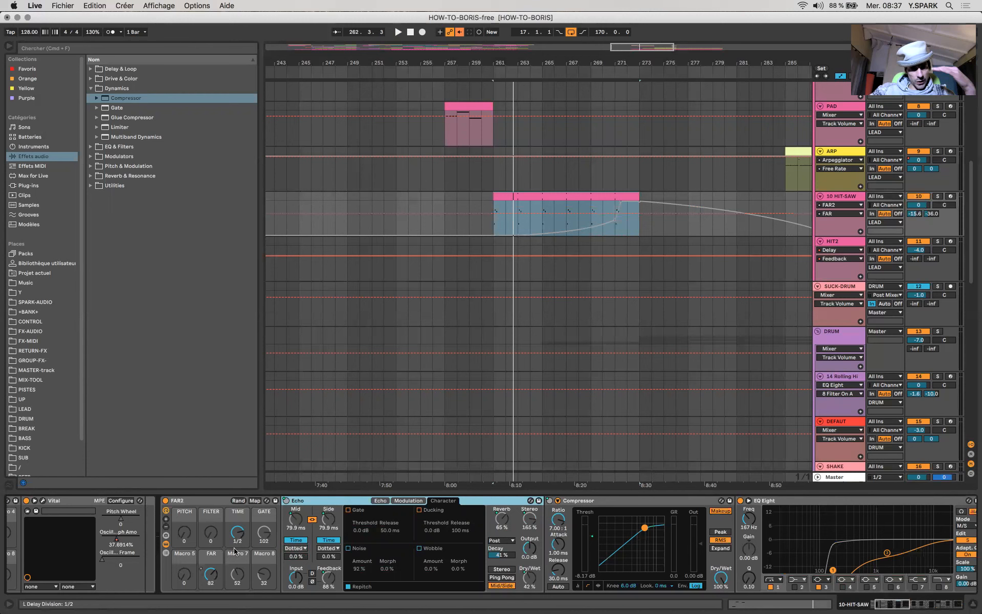
left_click(254, 501)
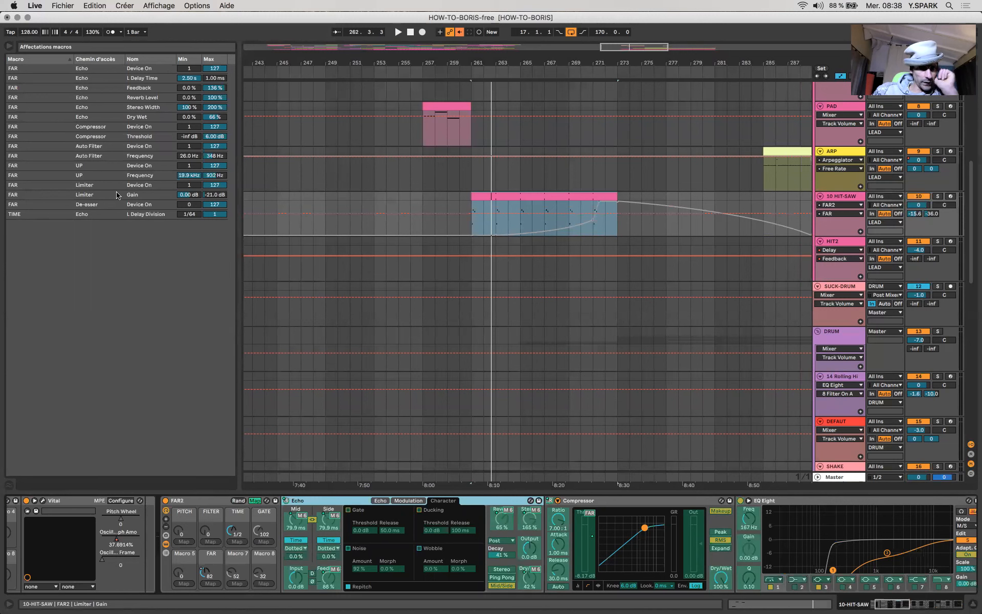
left_click(205, 196)
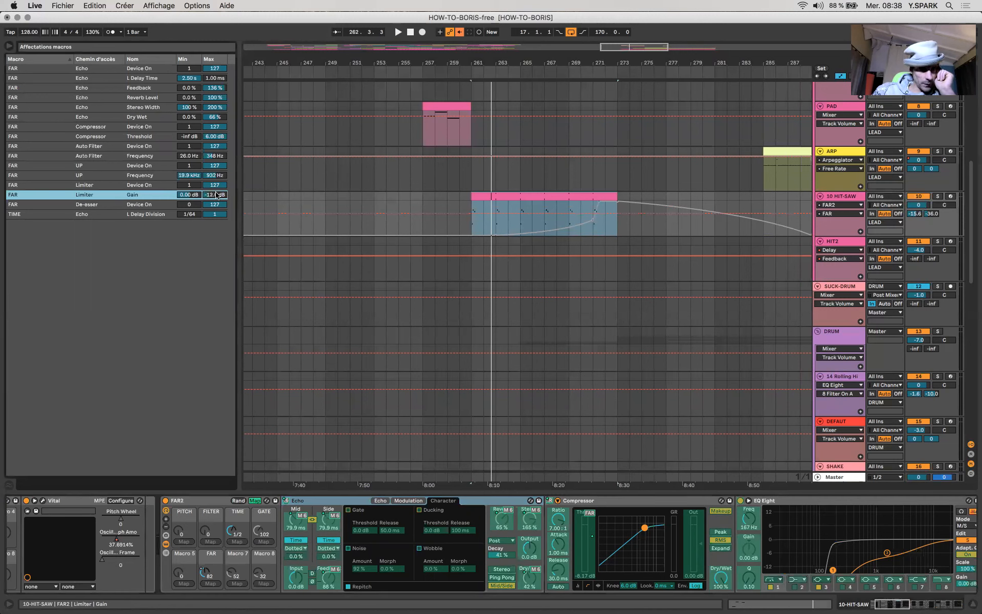
Leave macro mapping on the FAR2 rack, re-enable the overridden automation, and play the saw hits from bar 261.
left_click(255, 500)
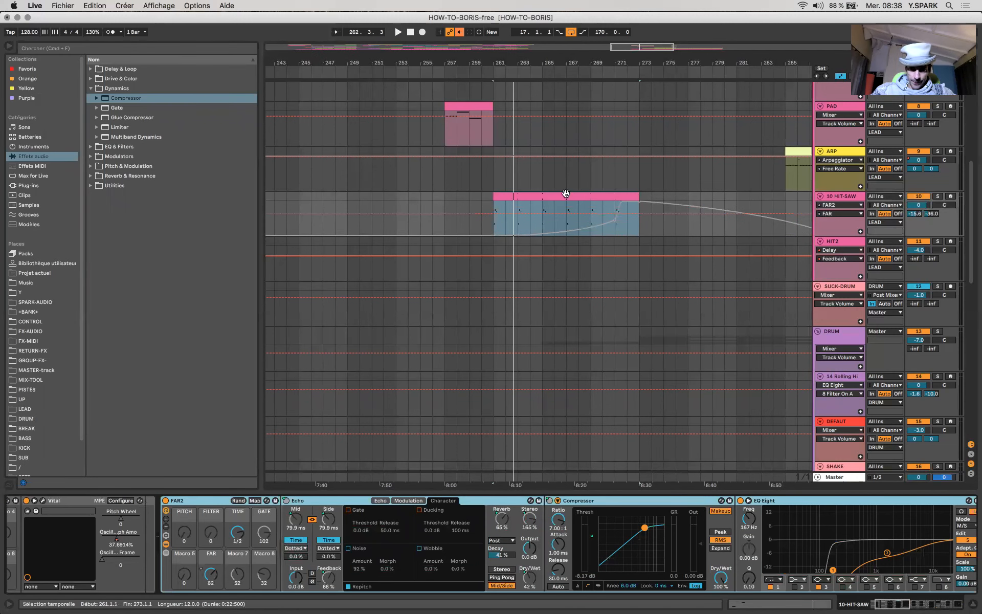
left_click(460, 33)
key("space")
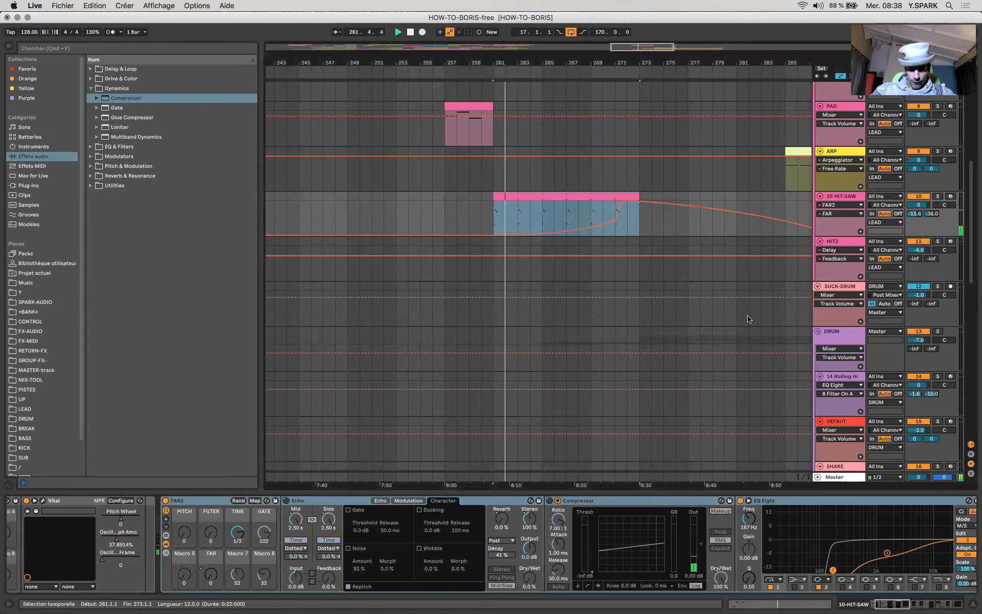
scroll(720, 515, "right", 1)
scroll(720, 515, "right", 10)
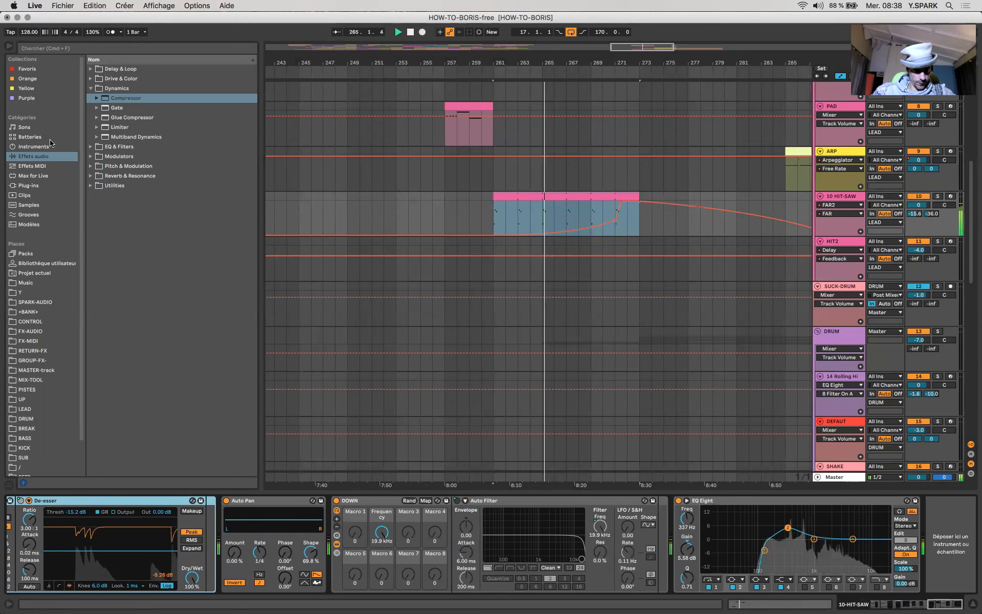
Insert a Glue Compressor between Auto Pan and the DOWN rack on the HIT-SAW track, and raise its makeup to 6.83 dB.
left_click(90, 88)
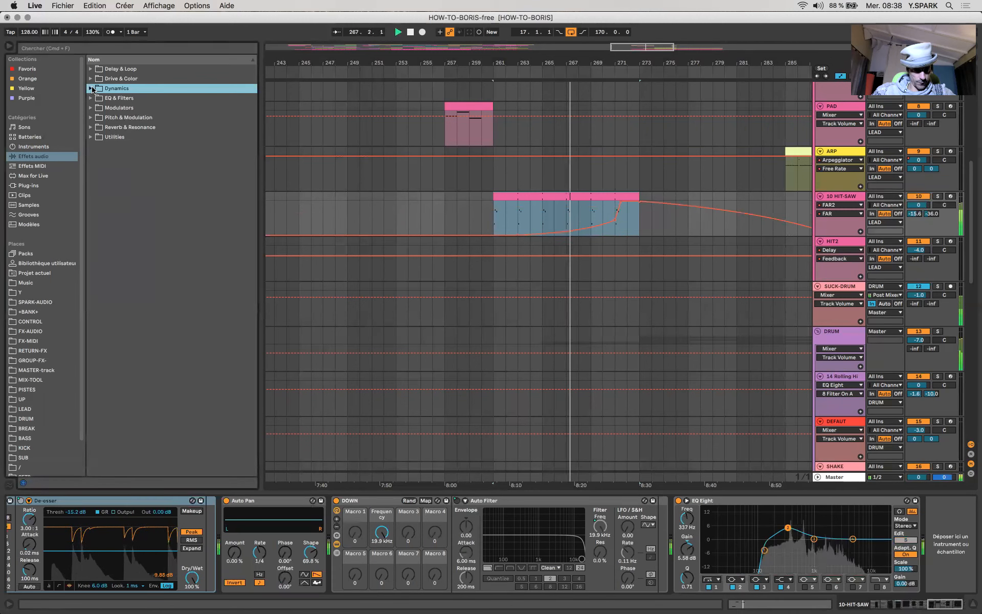
left_click(90, 88)
left_click_drag(320, 342, 360, 523)
left_click_drag(421, 569, 421, 547)
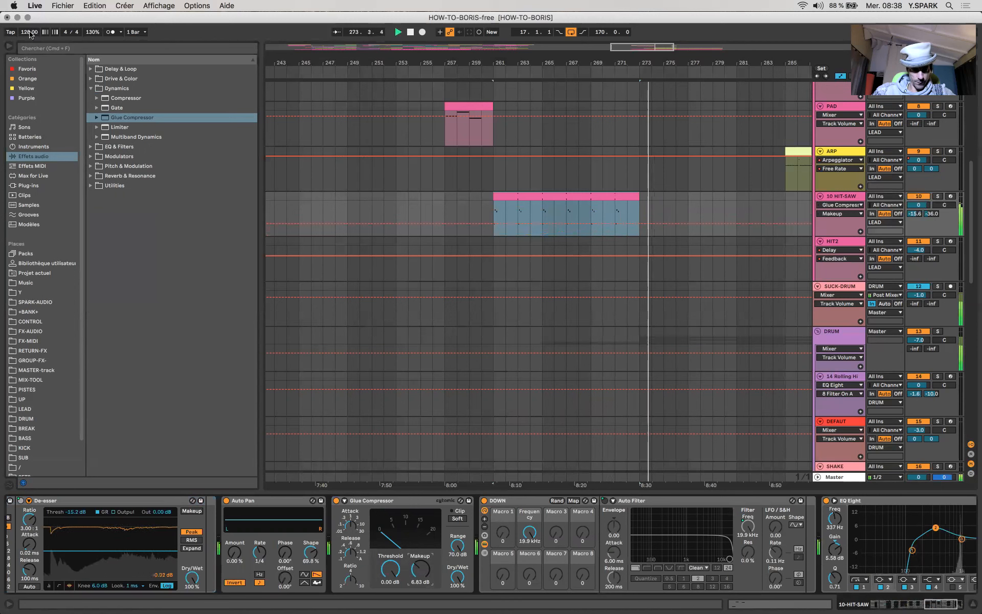
Hide the browser and automation lanes, and copy an earlier noise clip on the NOIZ track to bar 281.
left_click(9, 47)
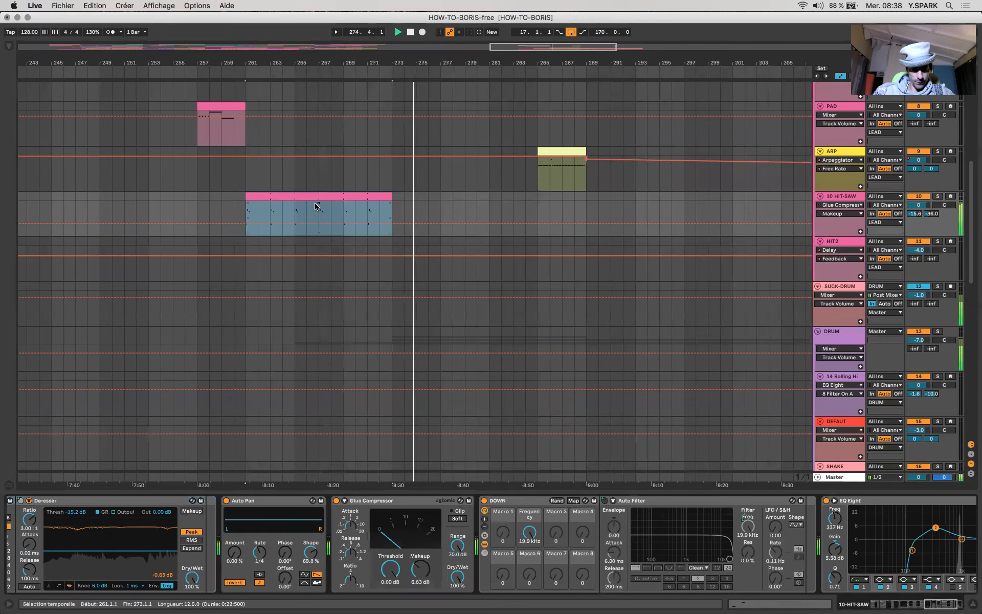
key("a")
key("minus")
scroll(418, 286, "down", 8)
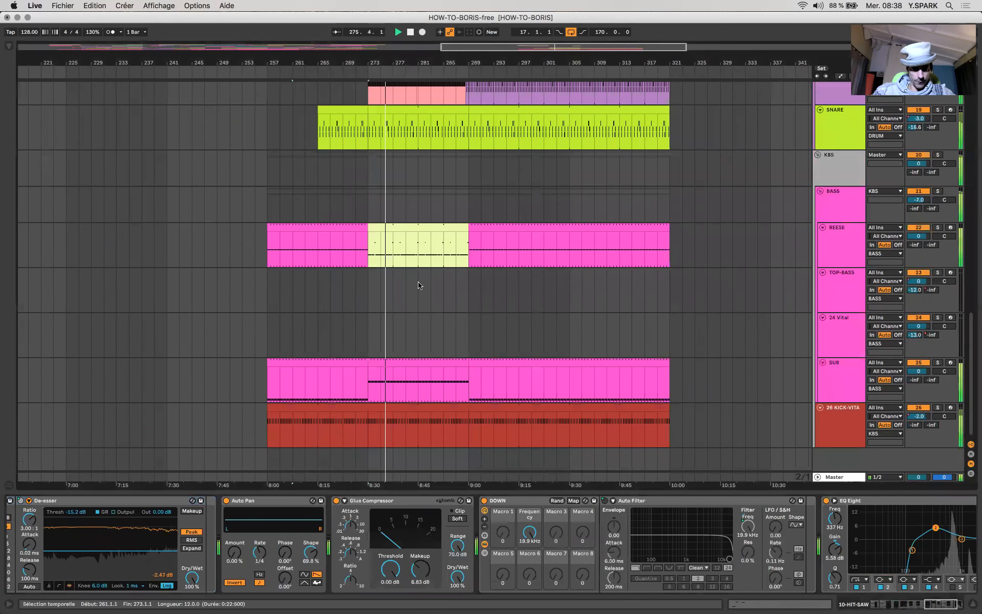
scroll(418, 286, "up", 5)
scroll(419, 285, "up", 8)
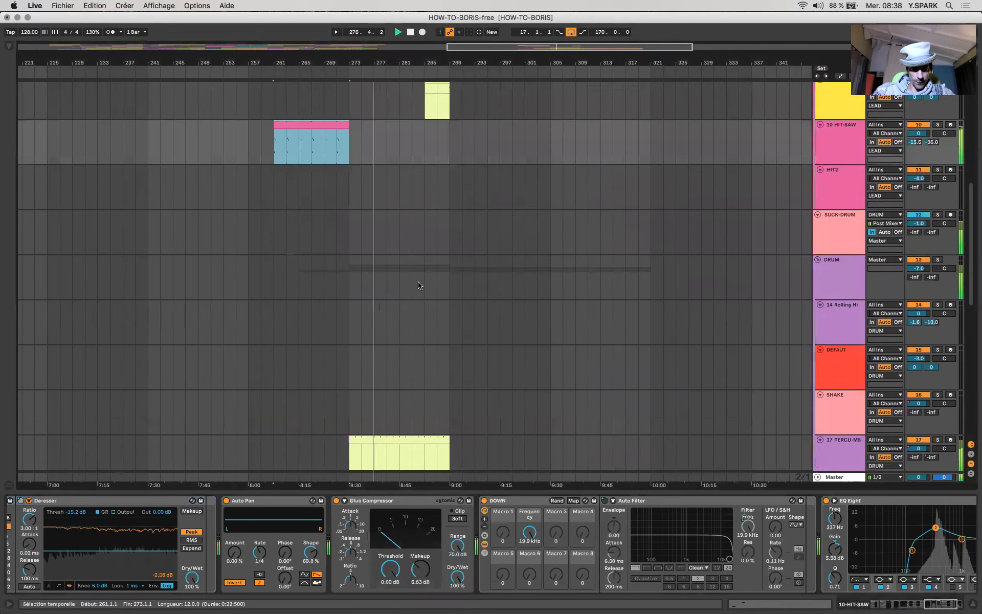
scroll(418, 285, "up", 3)
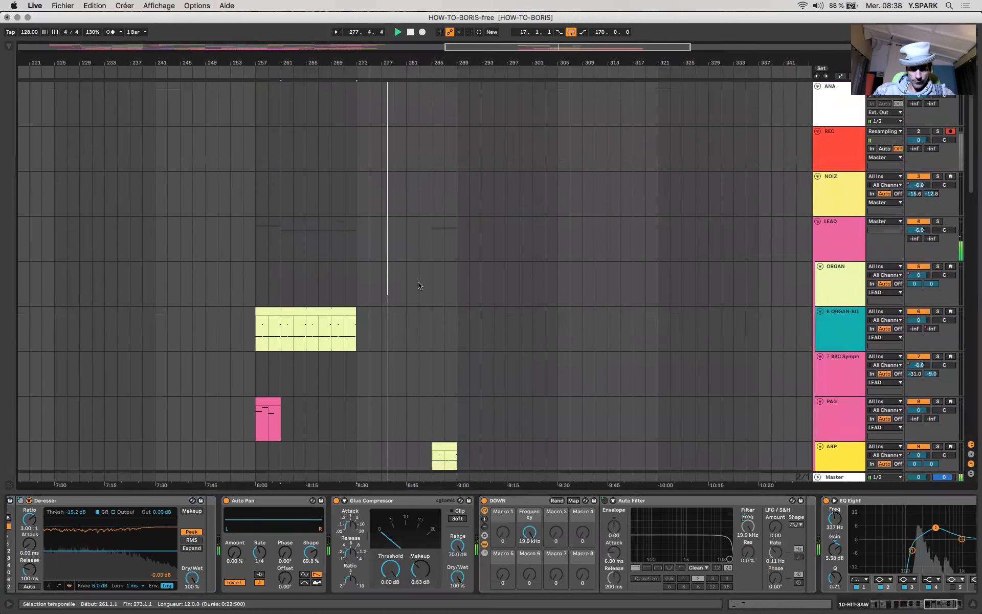
key("minus")
key("minus")
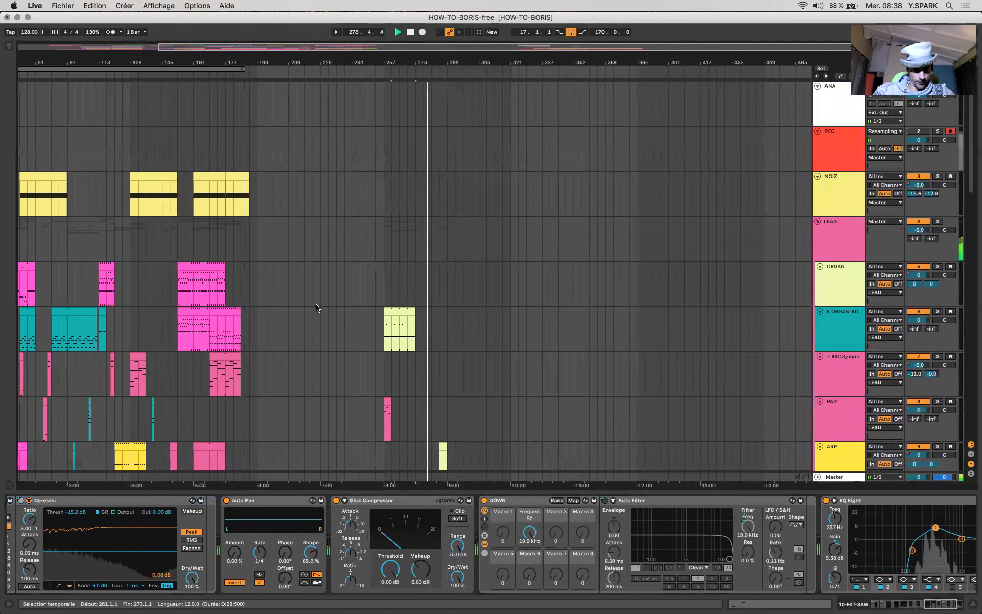
left_click_drag(156, 177, 456, 199)
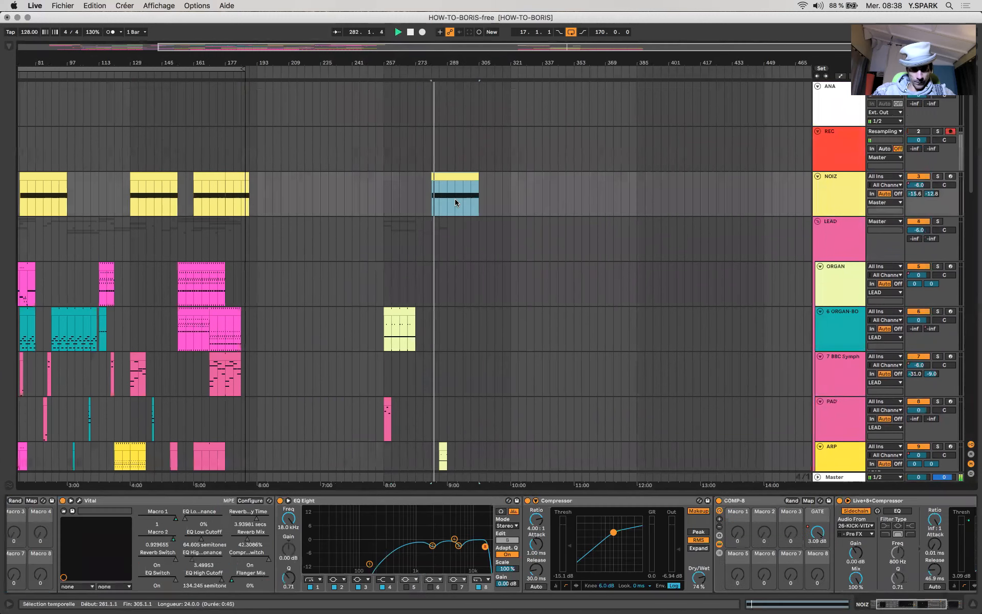
key("plus")
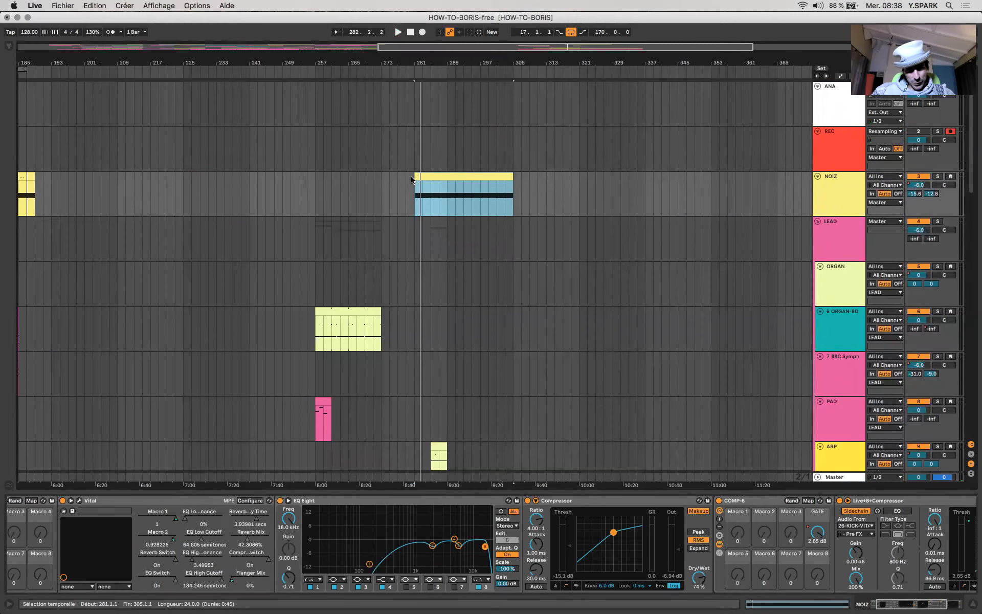
Examine the NOIZ-BASE rack's FILTER DOWN and FILTER UP automation over the copied noise clip.
scroll(443, 183, "up", 2)
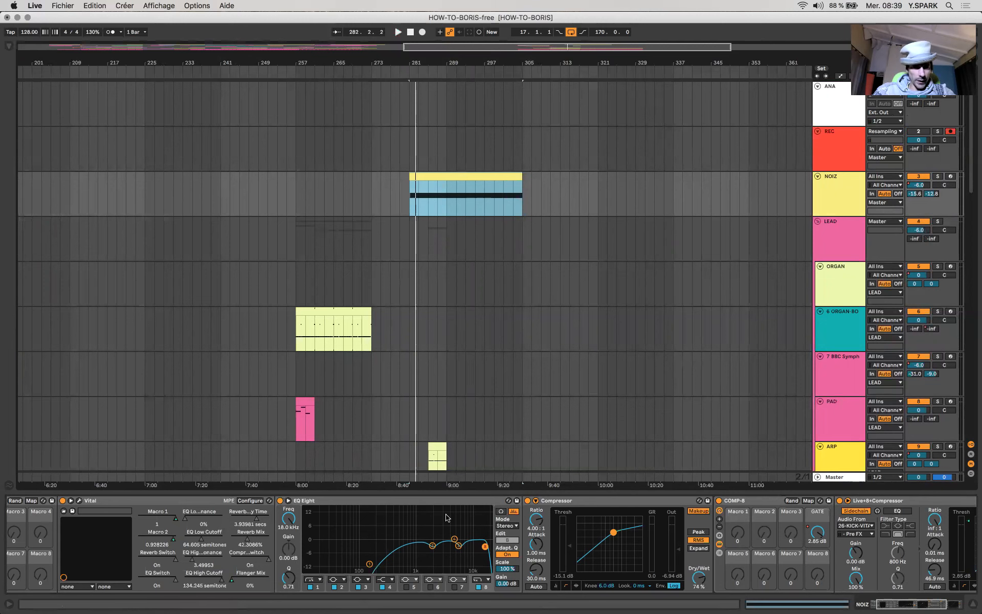
scroll(448, 519, "left", 3)
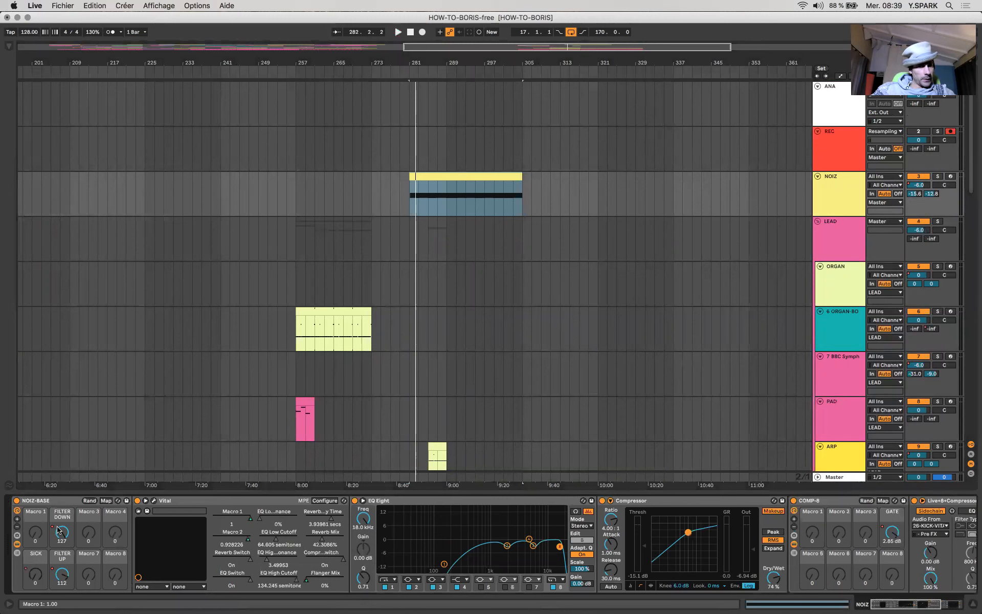
key("a")
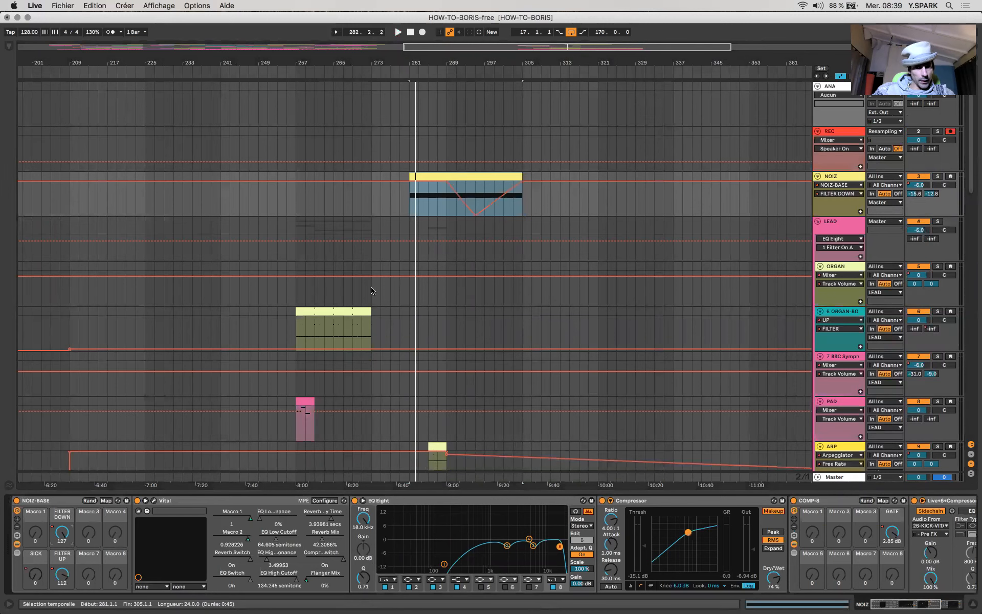
left_click(64, 575)
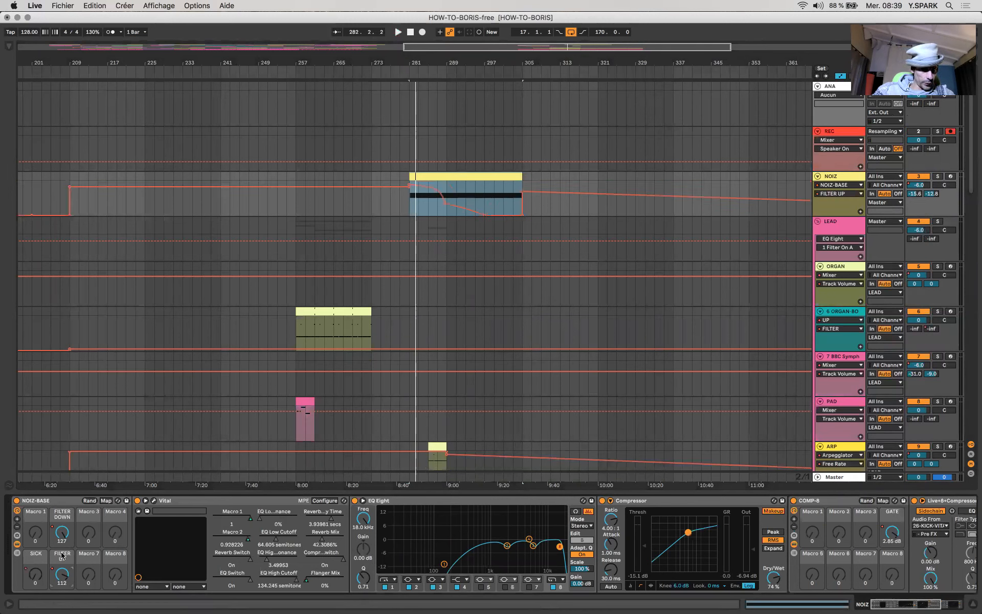
scroll(568, 590, "right", 5)
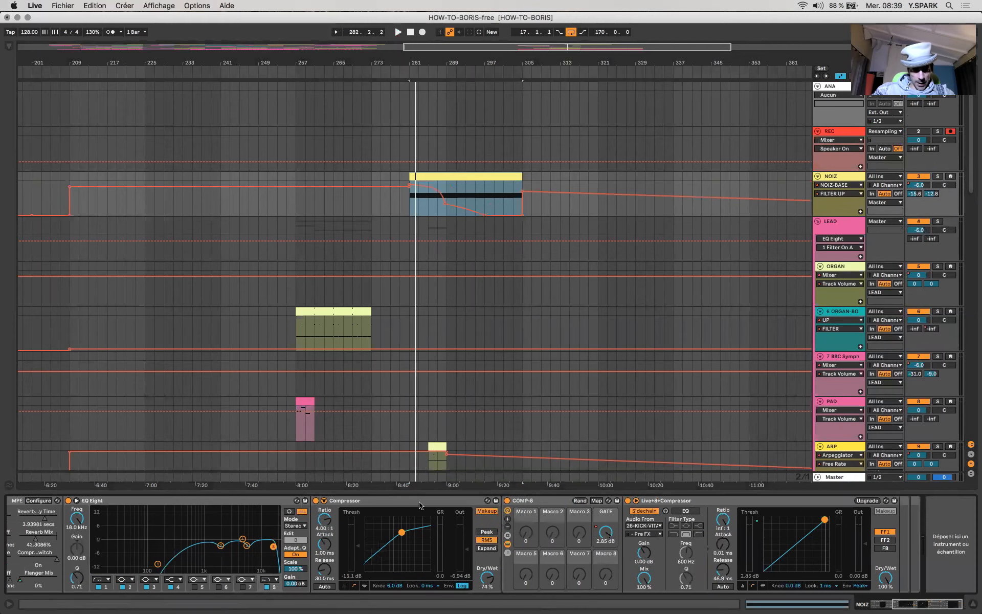
Show COMP-8's GATE automation and flatten it at 6.00 dB across the noise clip from bar 281 to 305, playing the result.
left_click(532, 502)
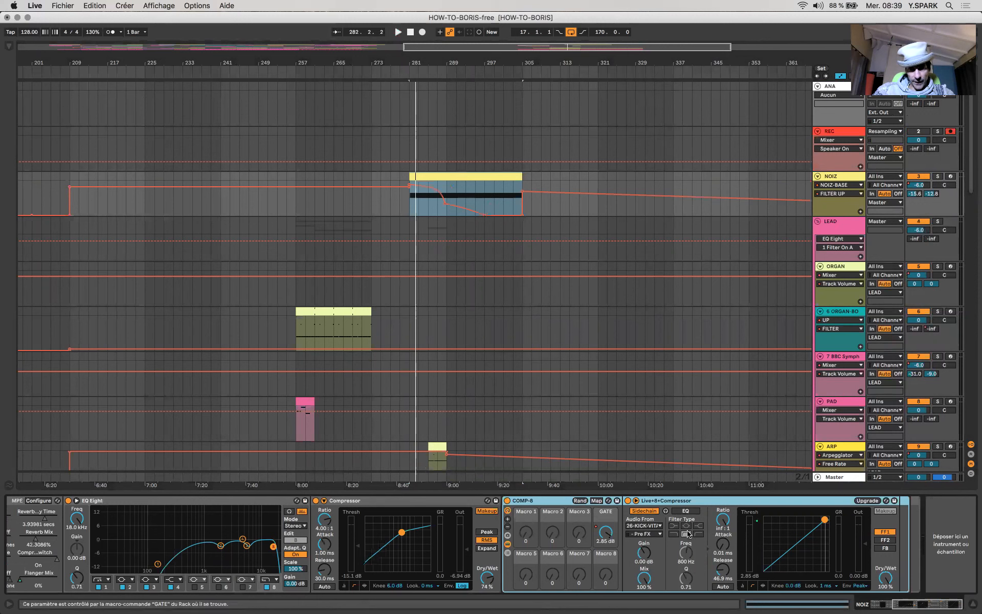
left_click(605, 537)
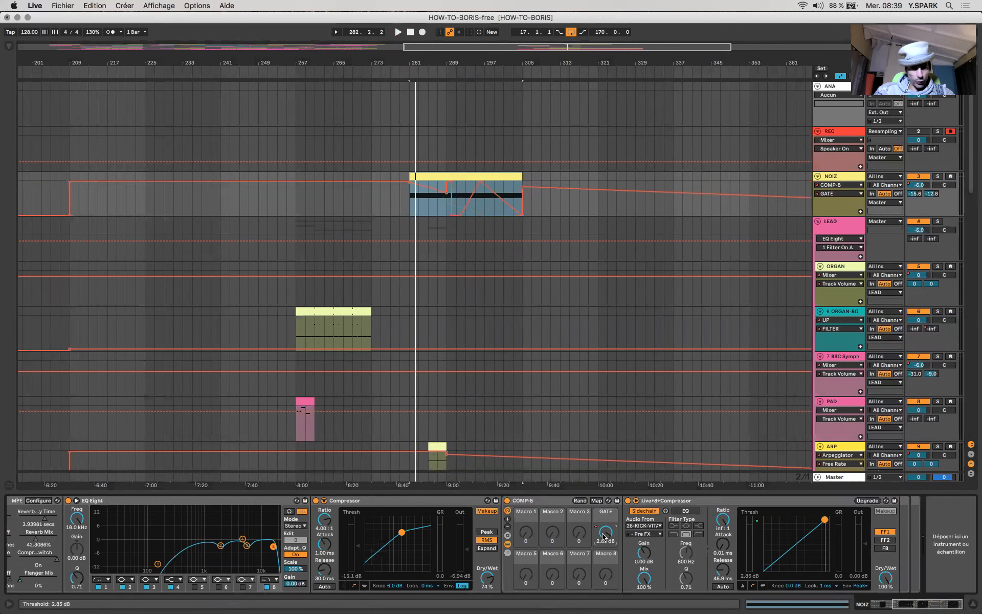
left_click(477, 207)
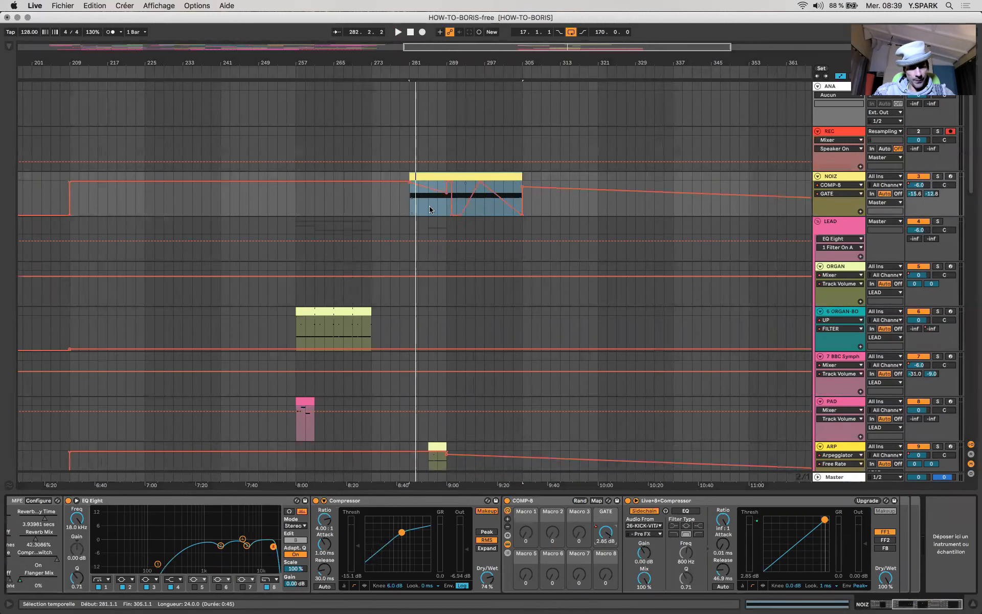
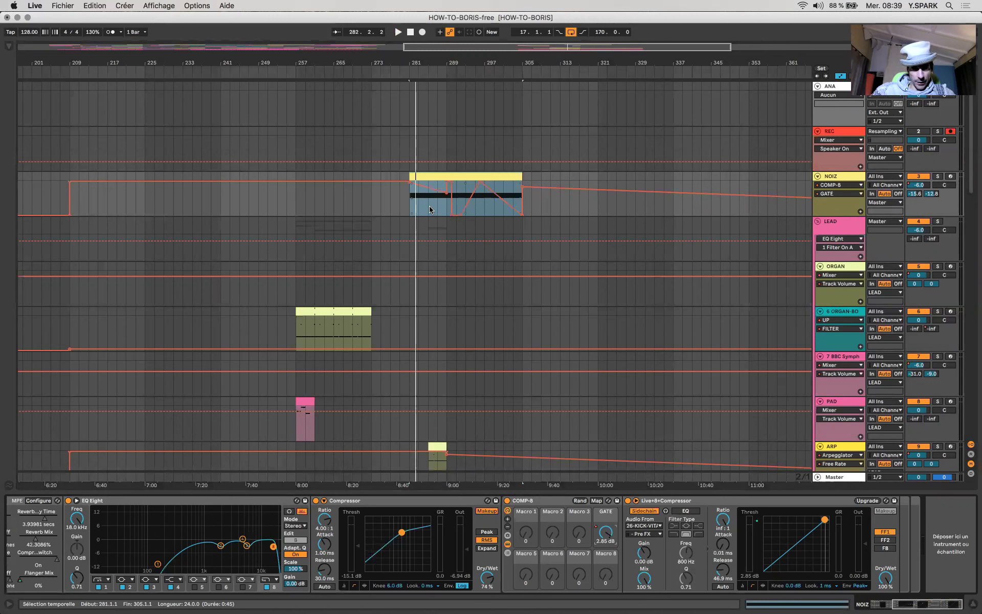
mouse_move(413, 179)
left_mouse_down()
mouse_move(493, 128)
mouse_move(521, 128)
mouse_move(522, 178)
left_mouse_up()
key("space")
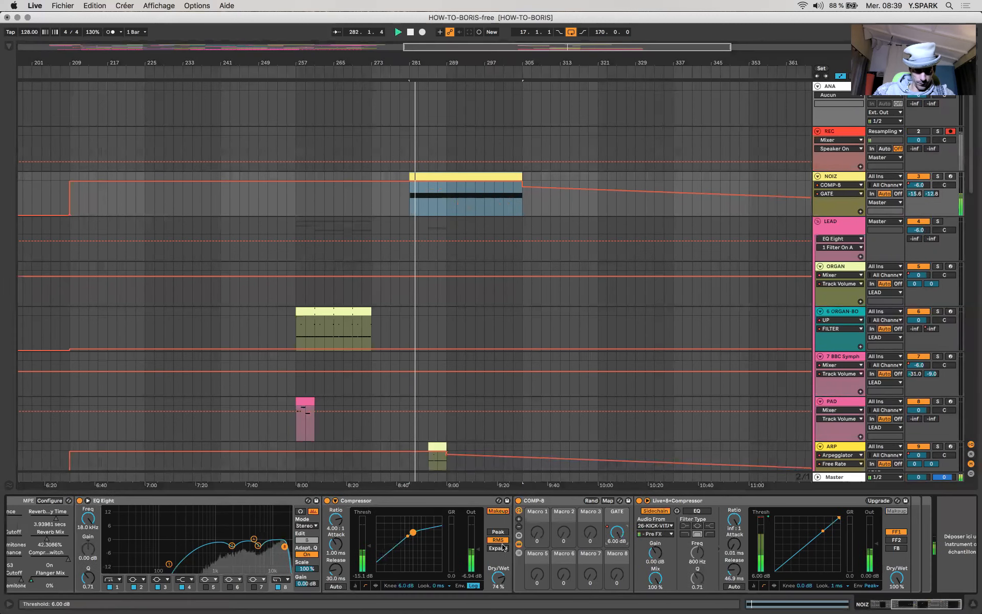
Shift the low point of the FILTER UP automation earlier, and hold the macro at 127 from bar 289 to the noise clip's end.
scroll(503, 546, "left", 5)
left_click(63, 575)
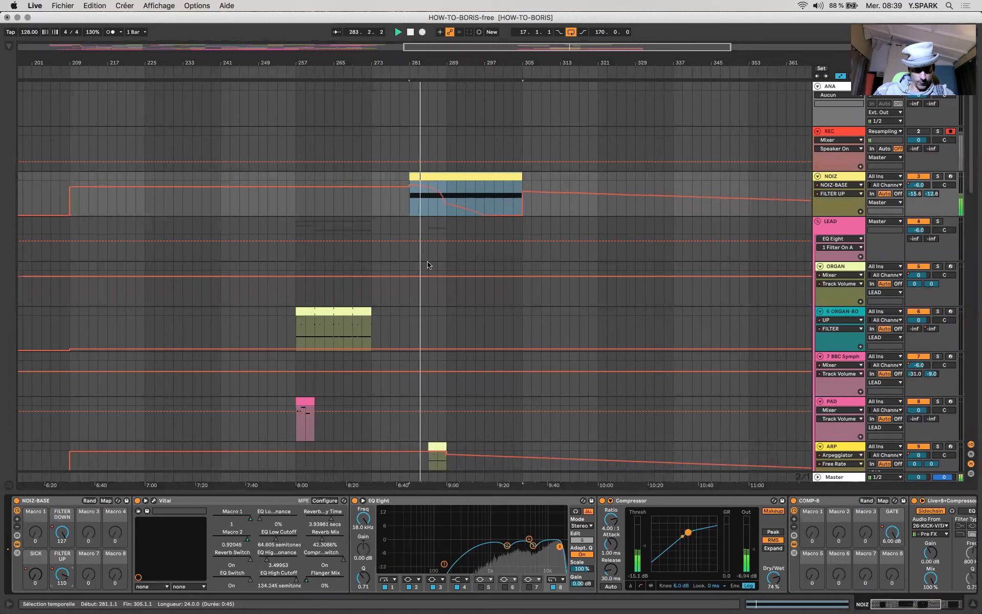
left_click(444, 205)
left_click_drag(446, 208, 438, 208)
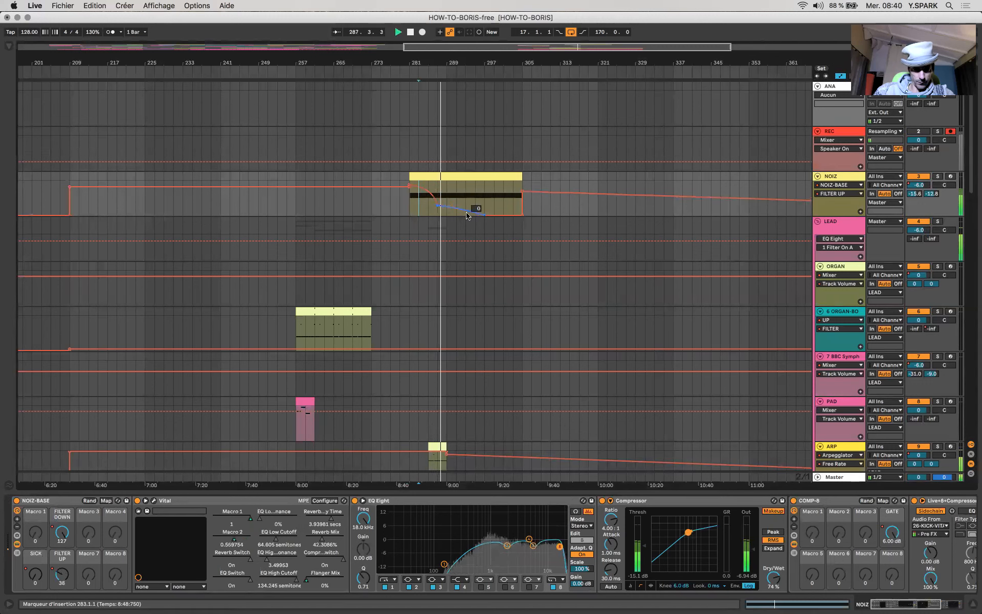
mouse_move(459, 188)
left_mouse_down()
mouse_move(486, 145)
mouse_move(517, 139)
left_mouse_up()
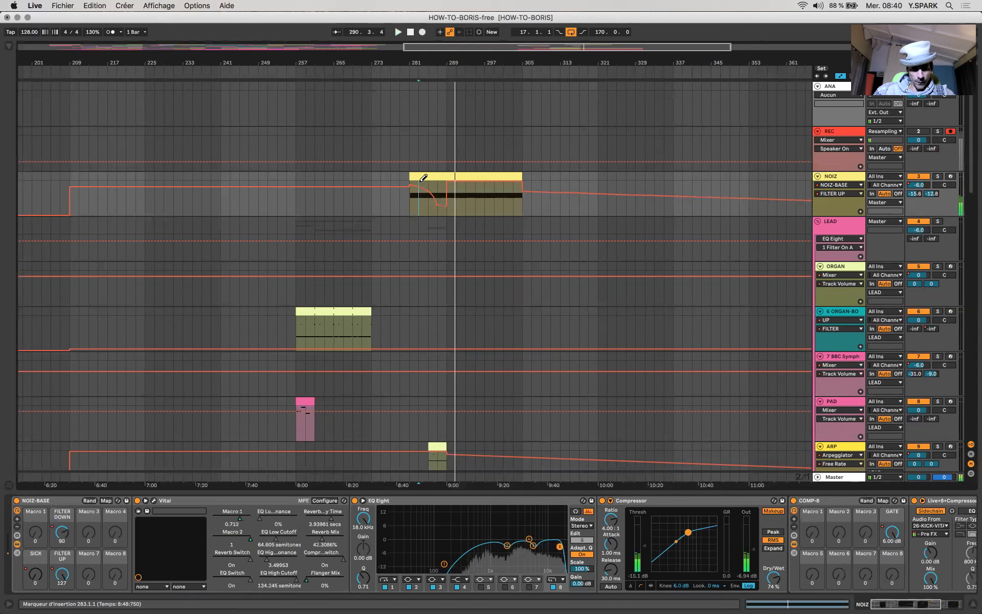
Redraw FILTER UP as a straight rise from minimum at bar 281 to 127 near bar 289, and compare it with FILTER DOWN.
left_click(399, 224)
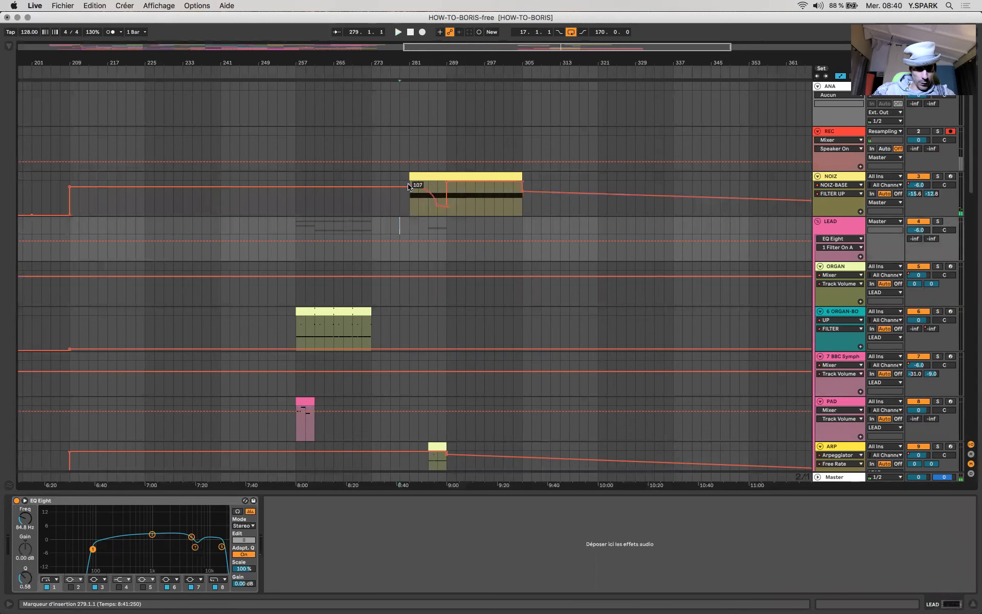
mouse_move(408, 187)
left_mouse_down()
mouse_move(416, 207)
mouse_move(440, 207)
left_mouse_up()
left_click(446, 206)
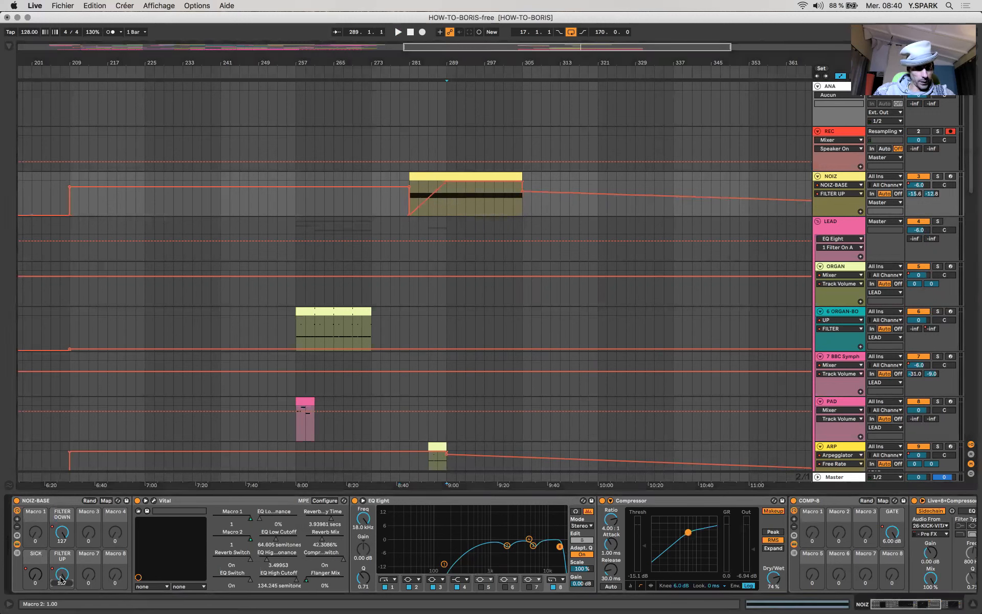
left_click(65, 540)
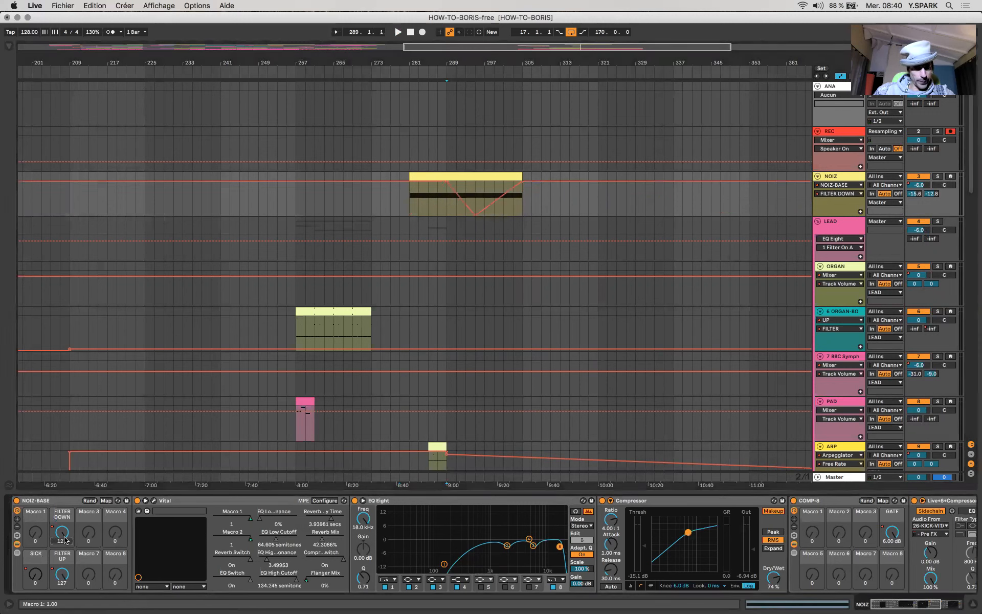
left_click(62, 574)
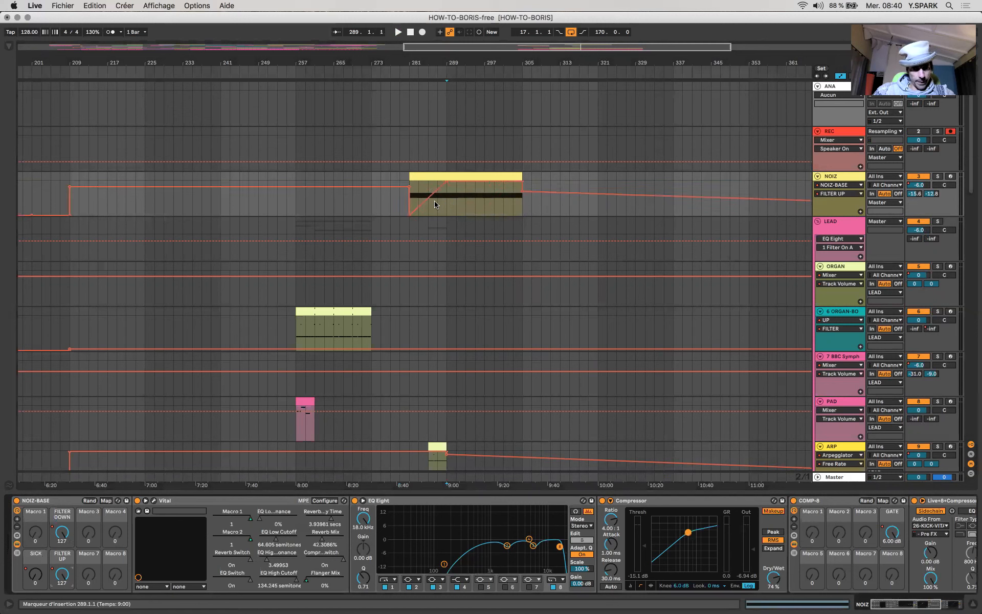
Bend the FILTER UP rise into a curve and set its start at bar 281 to about 23 while auditioning the noise clip.
left_click_drag(434, 197, 423, 191)
left_click(400, 204)
left_click(410, 216)
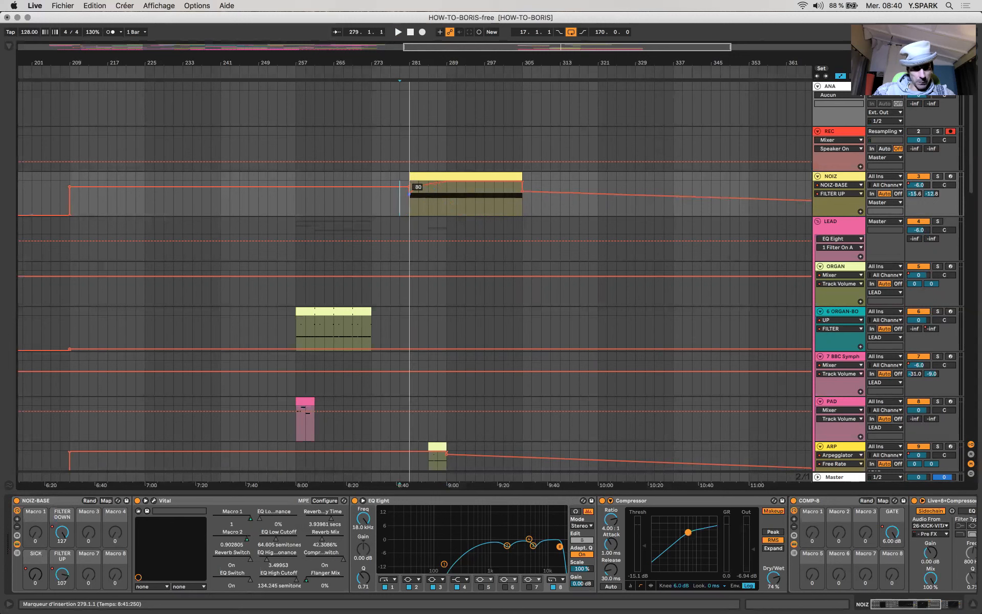
key("space")
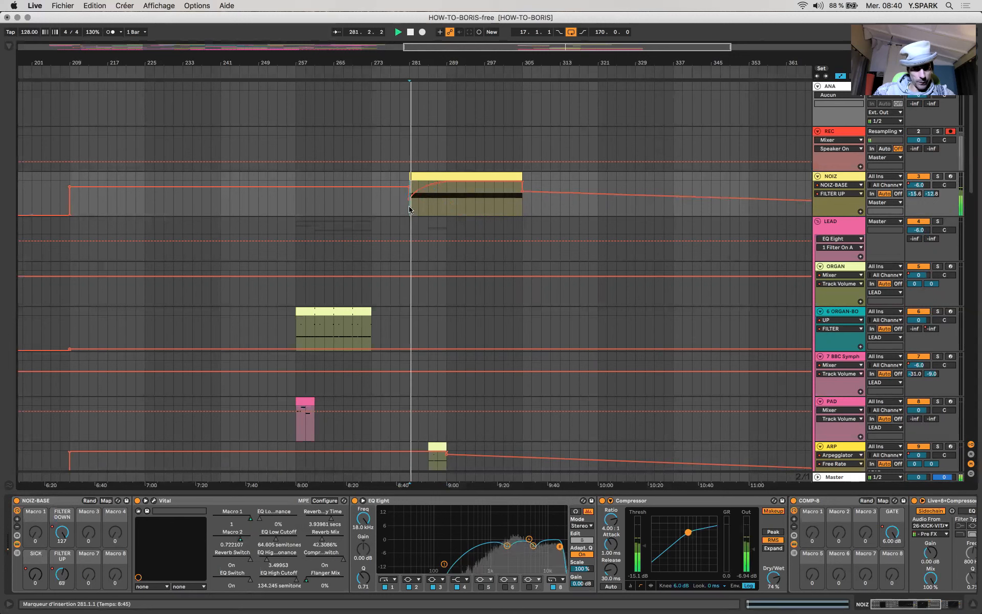
left_click_drag(410, 197, 409, 208)
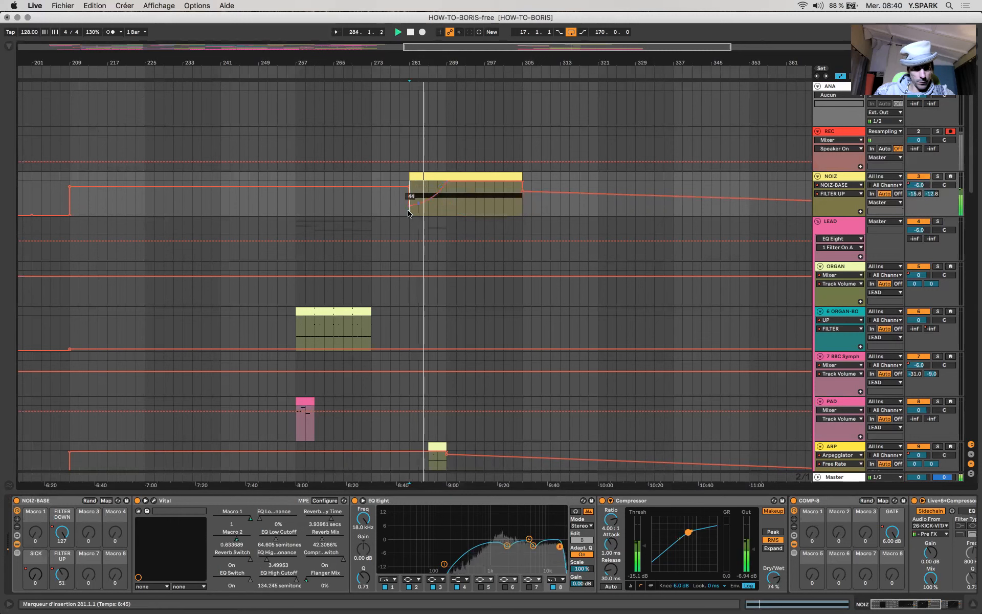
left_click(391, 204)
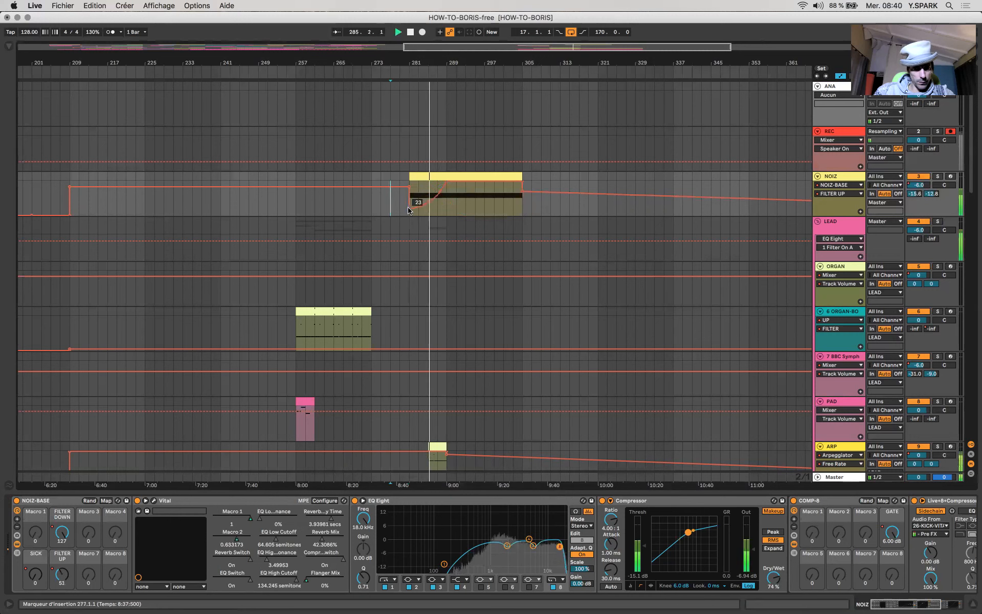
left_click(419, 178)
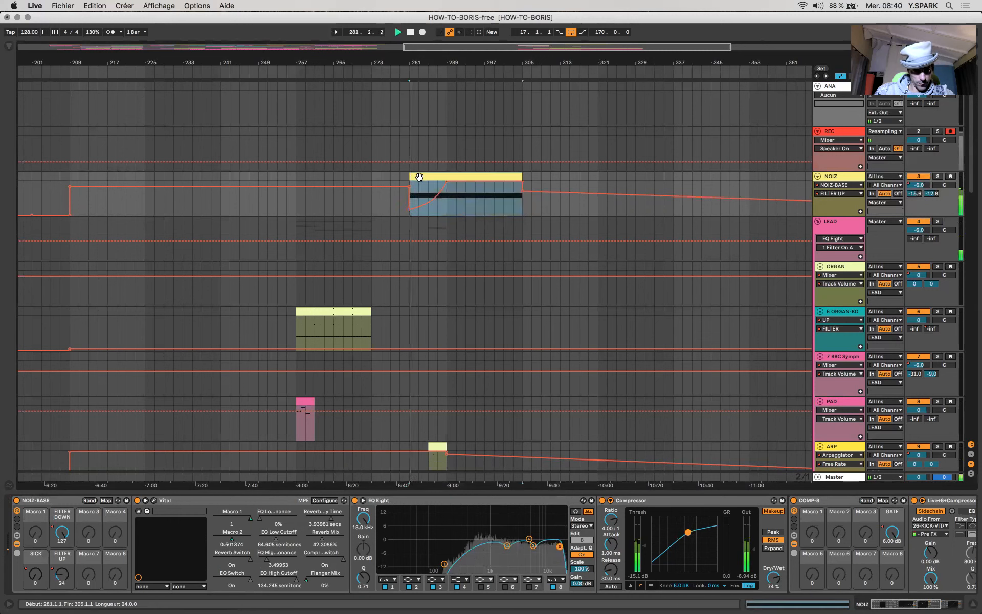
key("a")
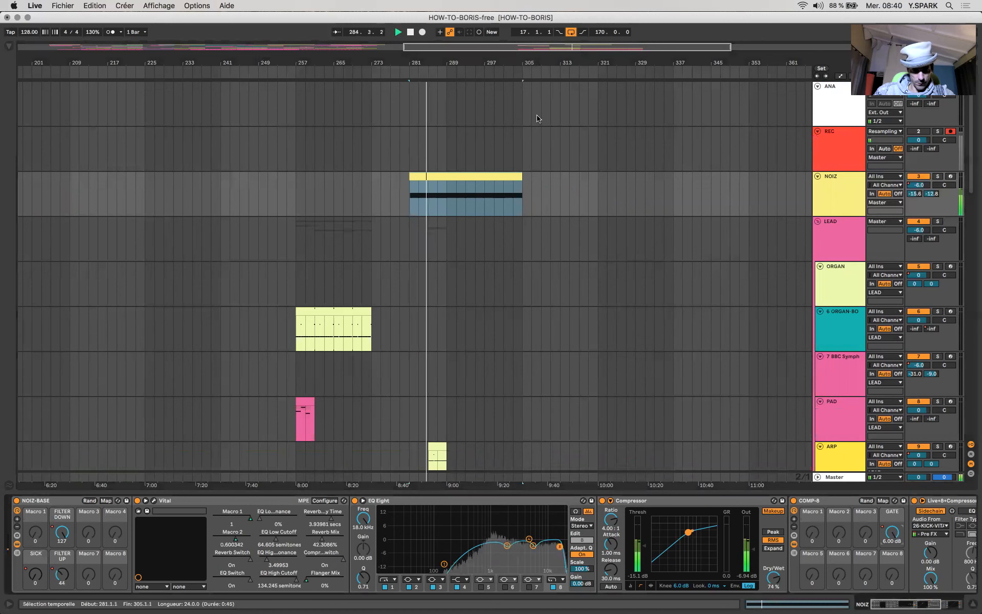
Draw a dip in COMP-8's GATE automation across the noise clip, dropping to -inf dB from about bar 289 to 293.
key("a")
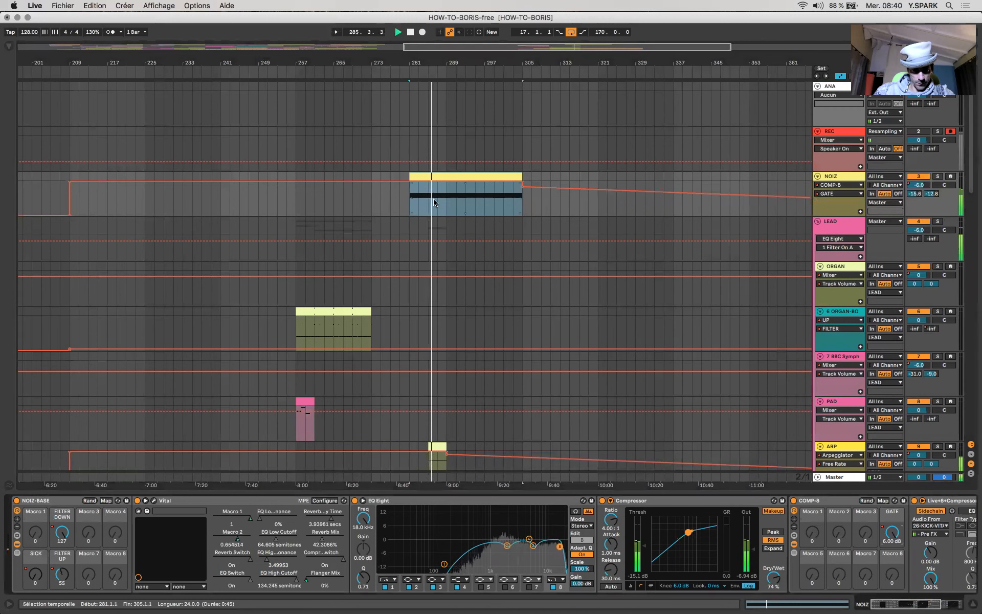
left_click(408, 179)
key("space")
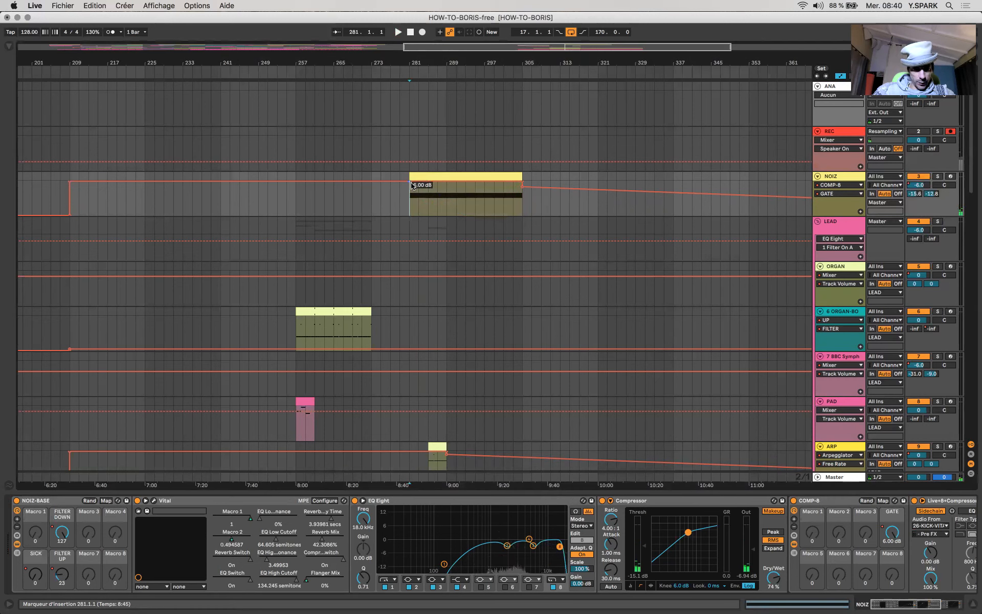
left_click_drag(447, 186, 447, 202)
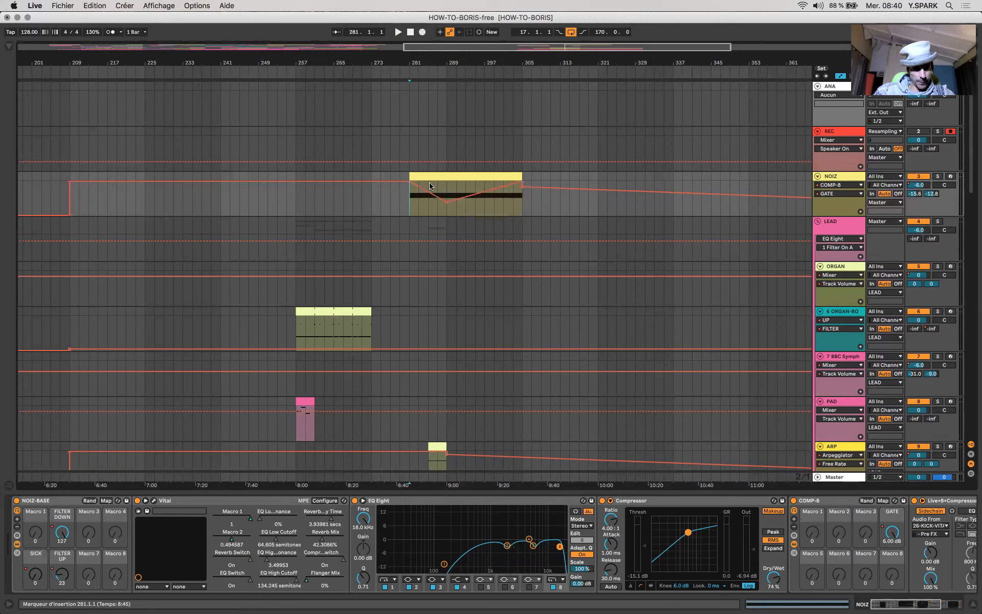
left_click_drag(459, 204, 456, 210)
left_click(462, 216)
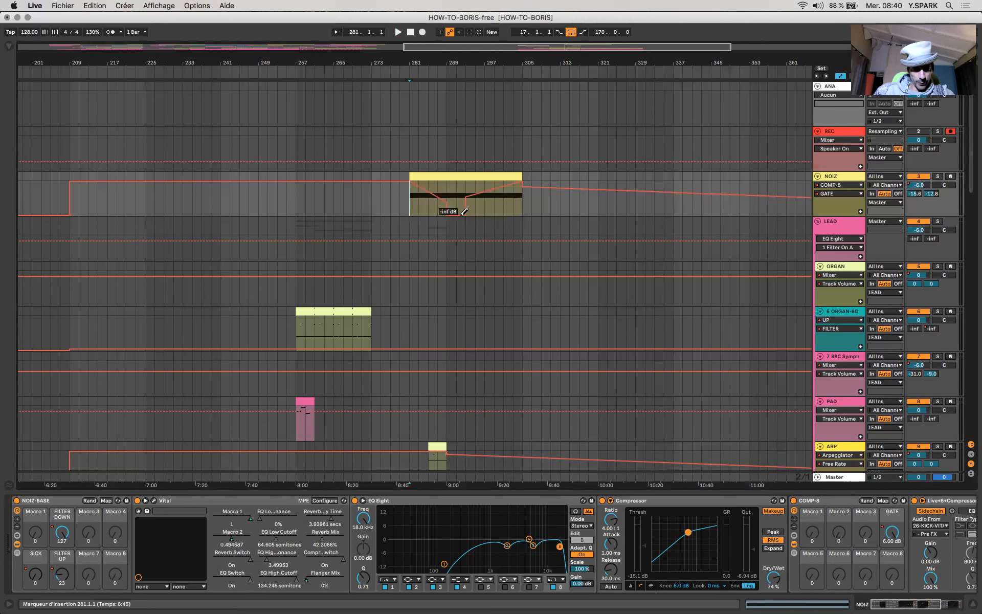
Remove the extra GATE breakpoint near bar 293, bend the rise toward the clip's end into a curve, and play the noise clip.
key("b")
left_click(465, 198)
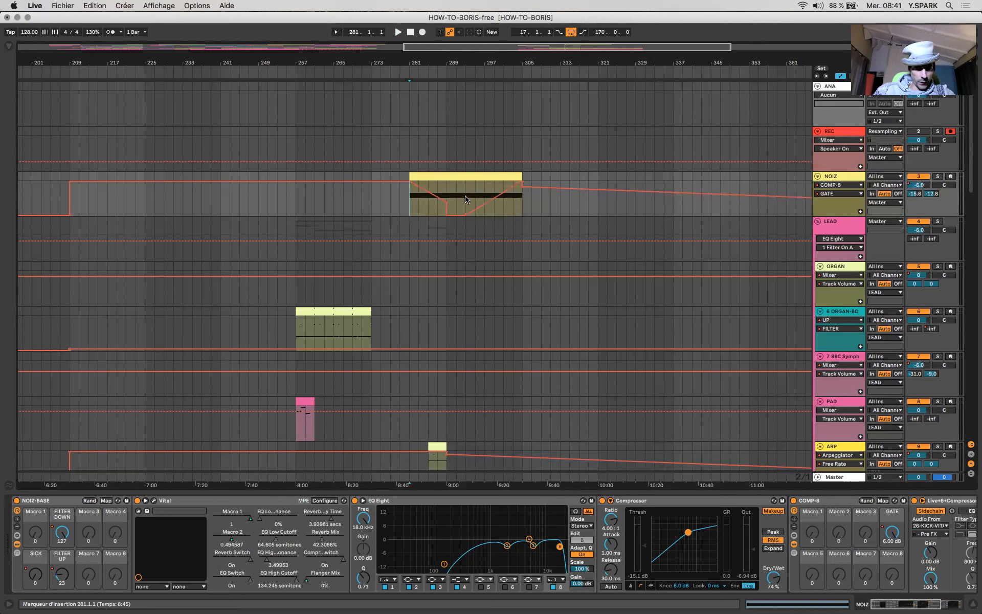
left_click_drag(473, 209, 479, 212)
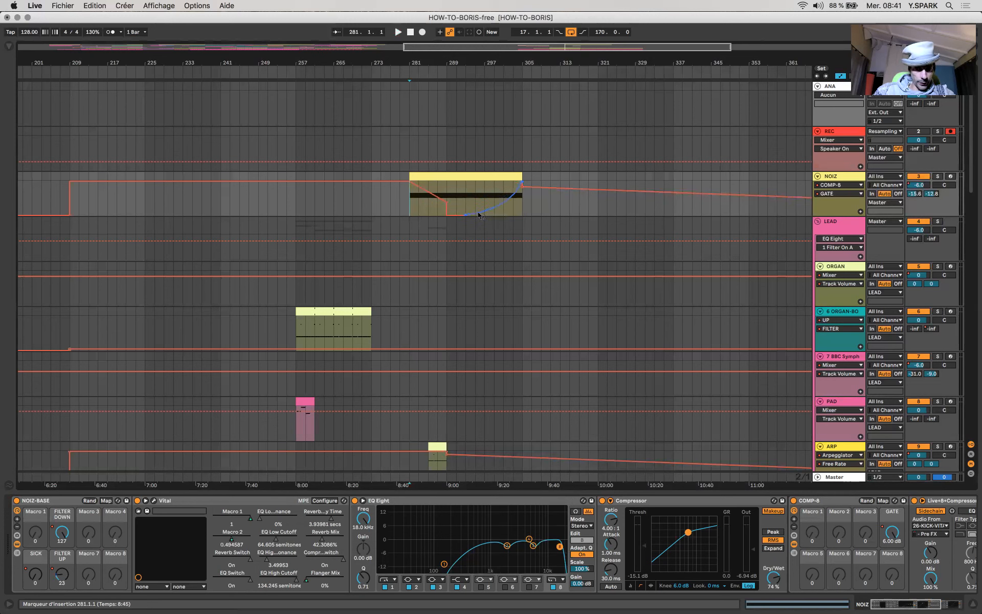
left_click(465, 176)
key("space")
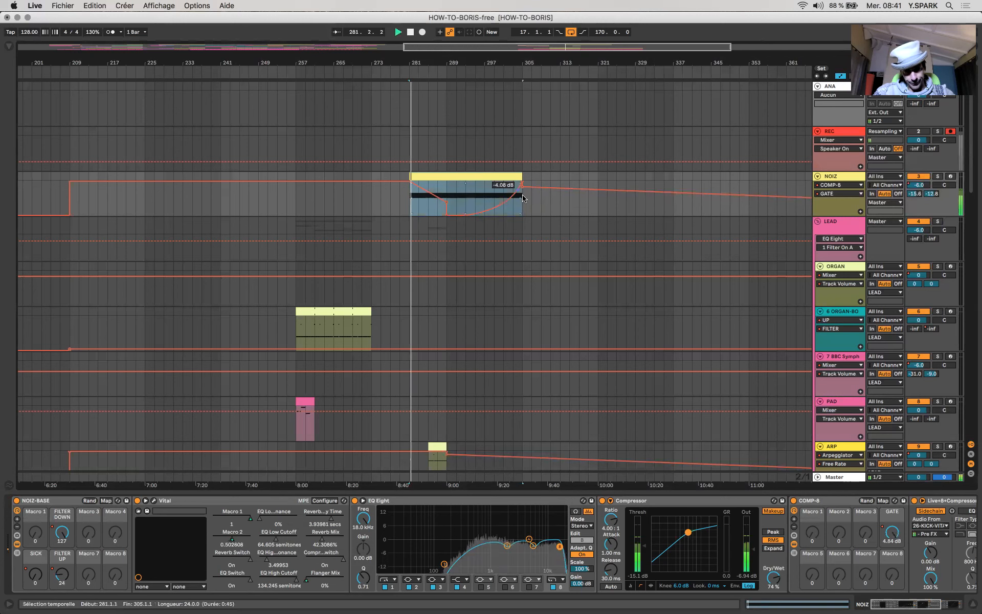
Flatten the GATE automation after the noise clip by removing the breakpoints at the clip's end and near the arrangement's end.
key("minus")
key("minus")
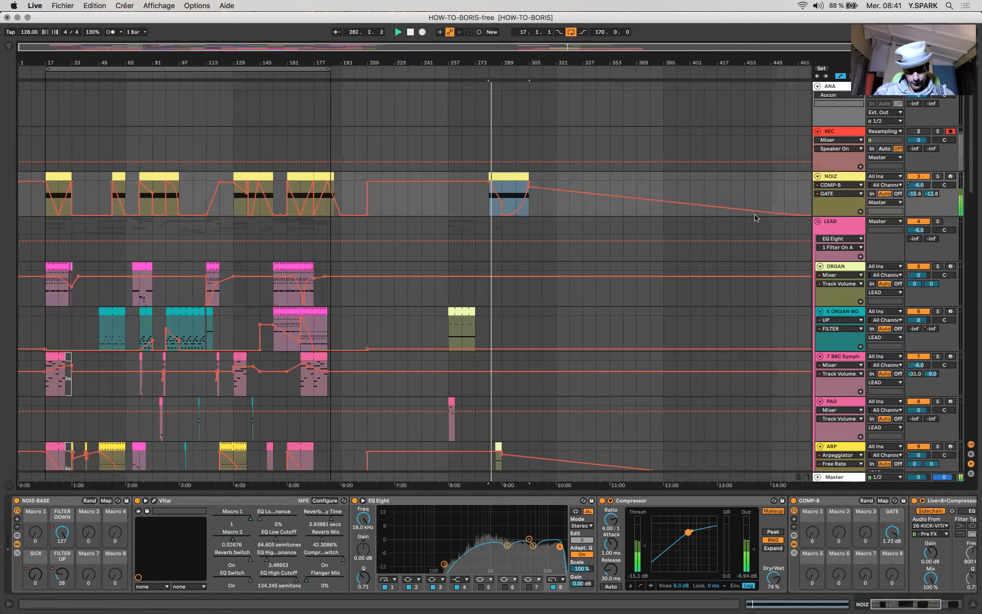
left_click(797, 215)
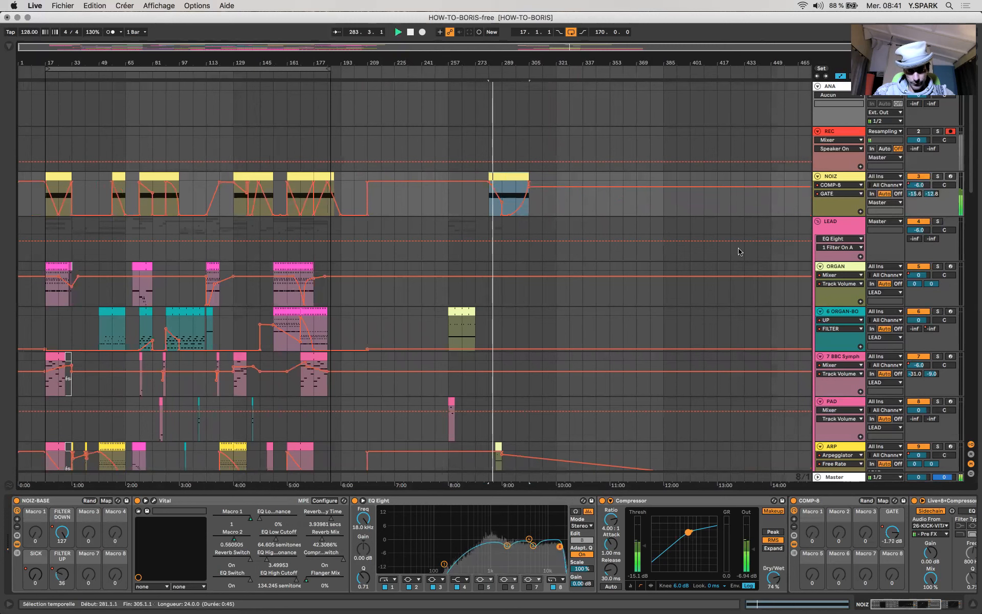
left_click(530, 187)
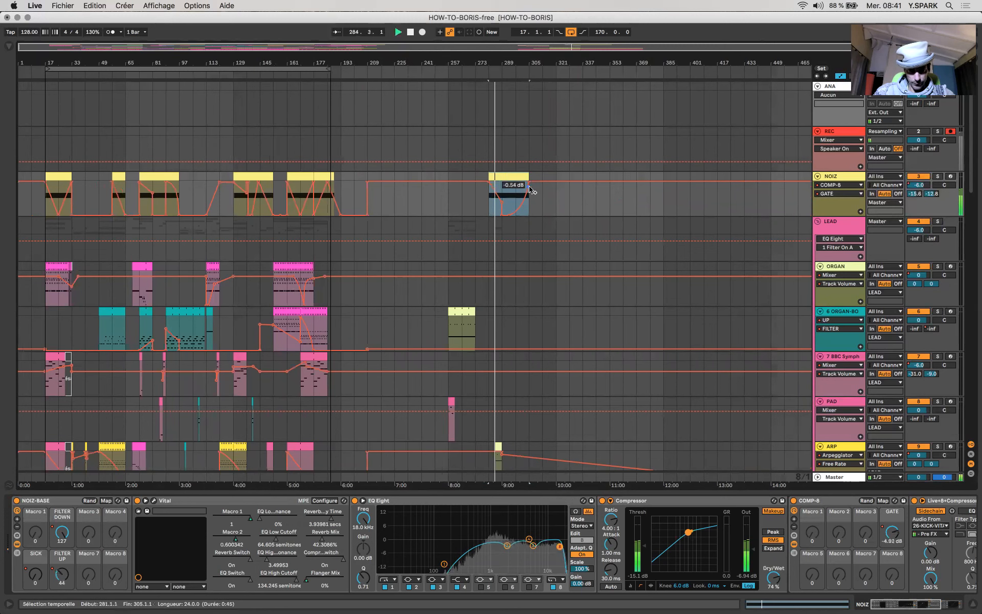
Hide the automation, stop playback and place the insertion marker at bar 289 on the LEAD track.
scroll(513, 218, "up", 5)
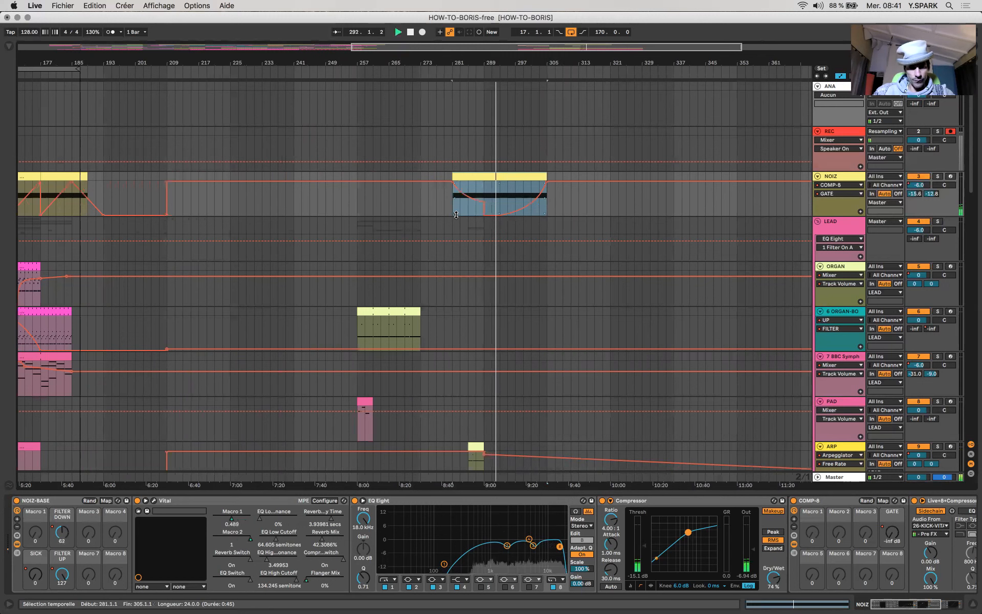
key("a")
left_click(523, 251)
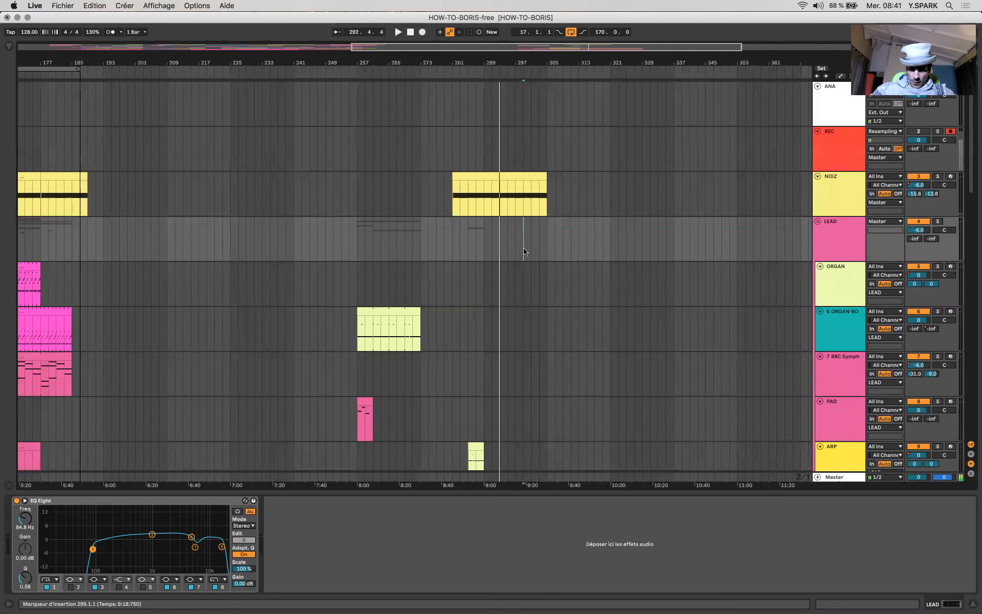
left_click(481, 245)
key("space")
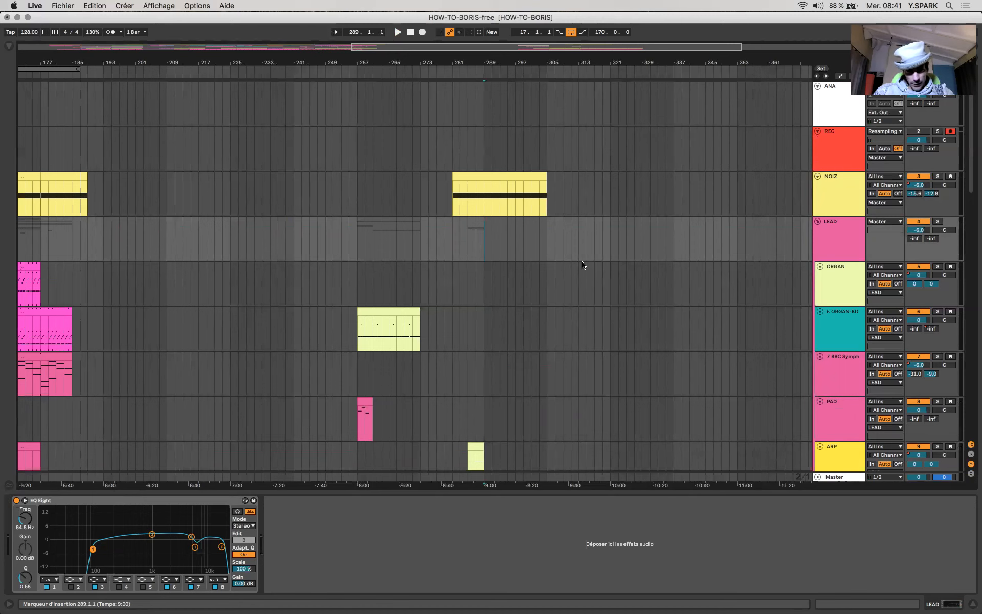
Select bars 289 to 321 on the DEFAUT track, arm it, and audition the FROTTE-canape-chante pad.
scroll(582, 264, "down", 3)
scroll(581, 263, "down", 8)
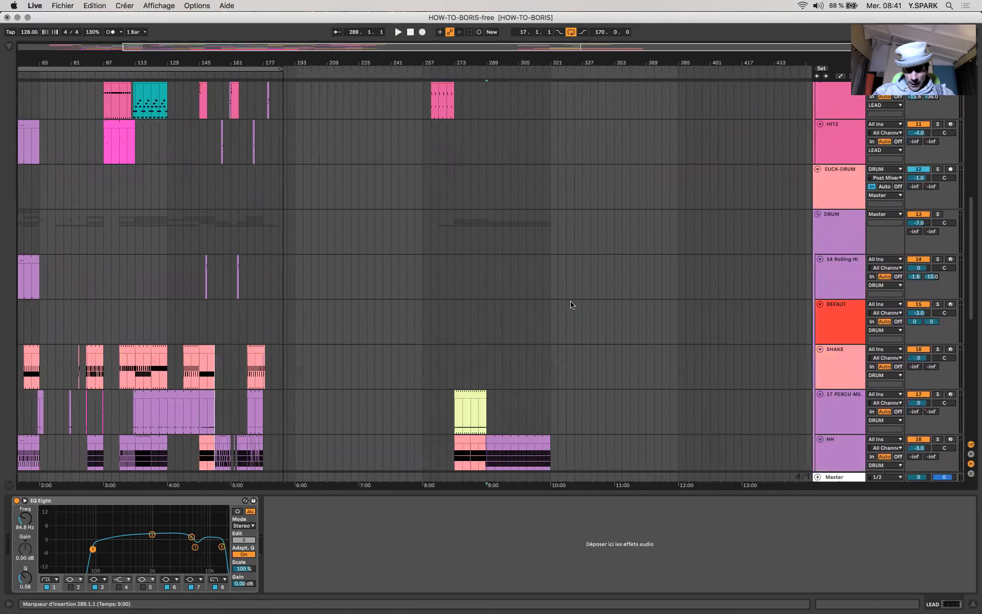
scroll(571, 305, "up", 1)
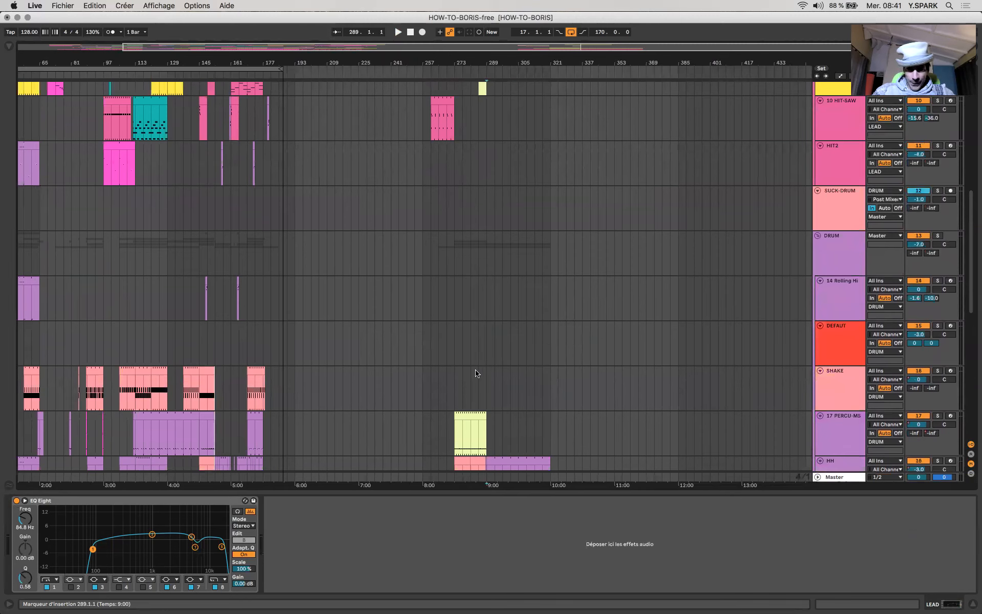
left_click_drag(490, 351, 551, 340)
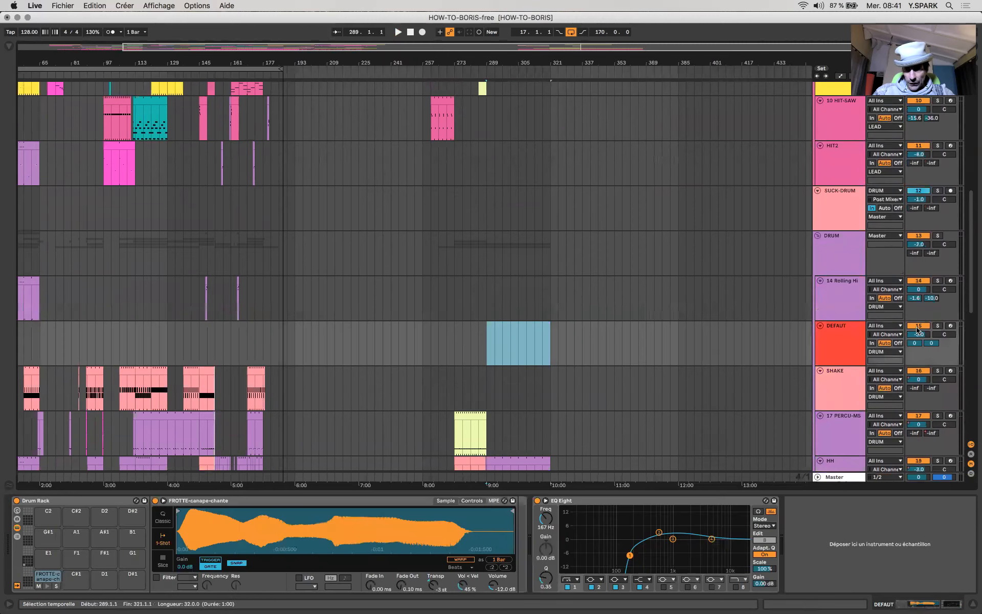
left_click(951, 327)
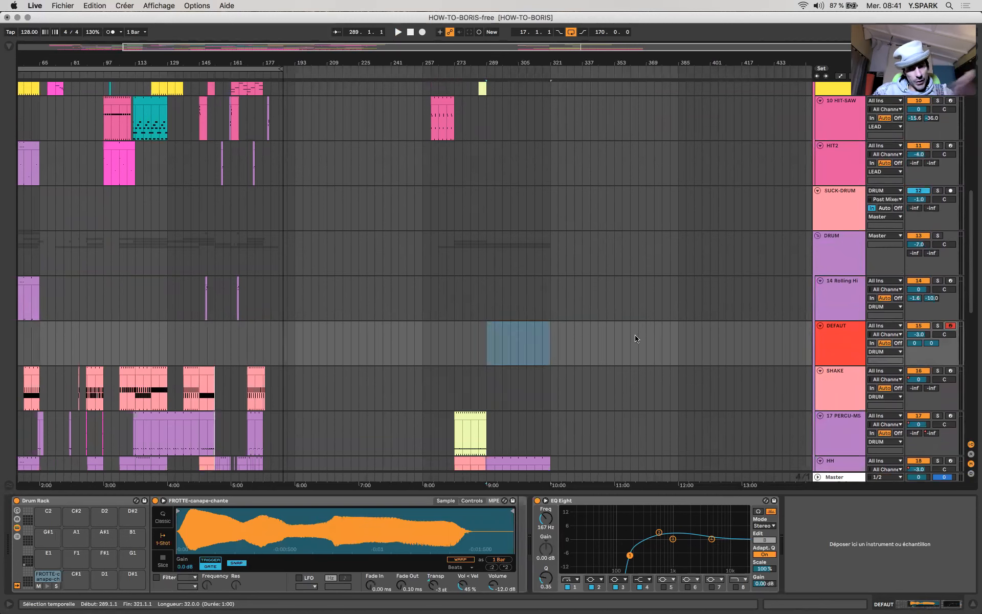
left_click(47, 586)
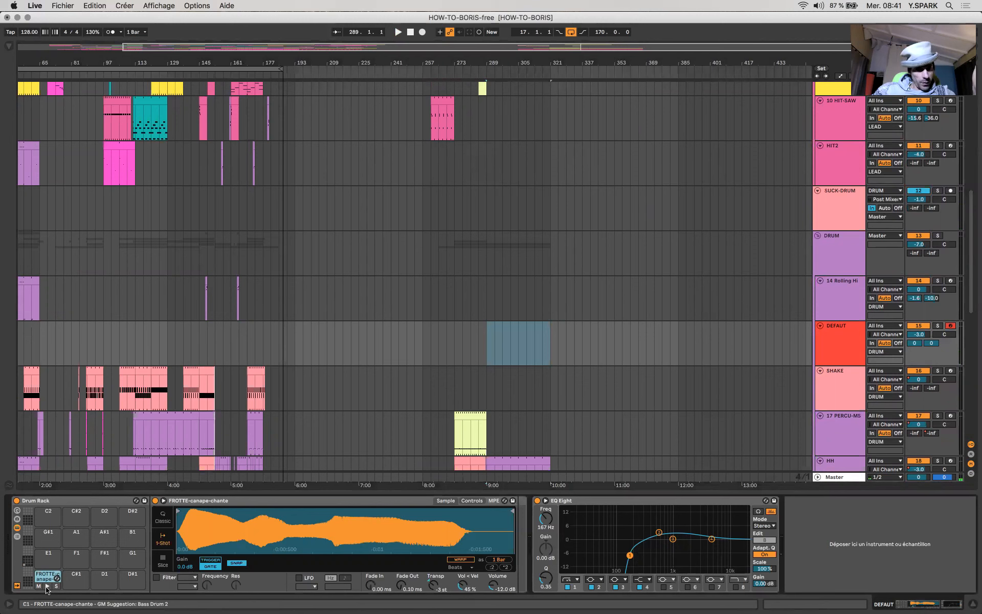
left_click(46, 586)
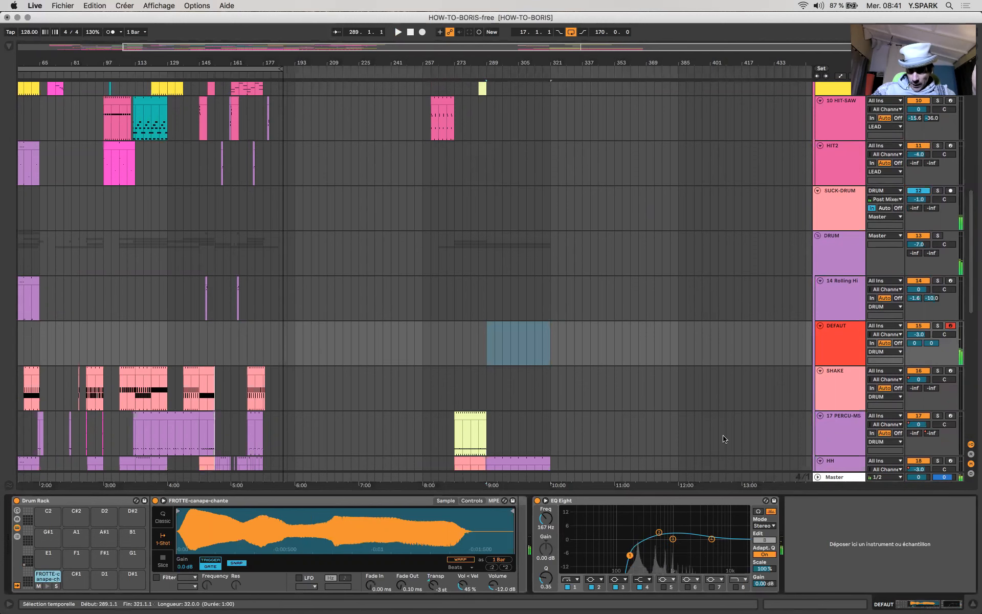
Inspect the SHAKE track's devices, and arm the ORGAN track to audition its Operator sound and review its effect chain.
scroll(724, 439, "down", 3)
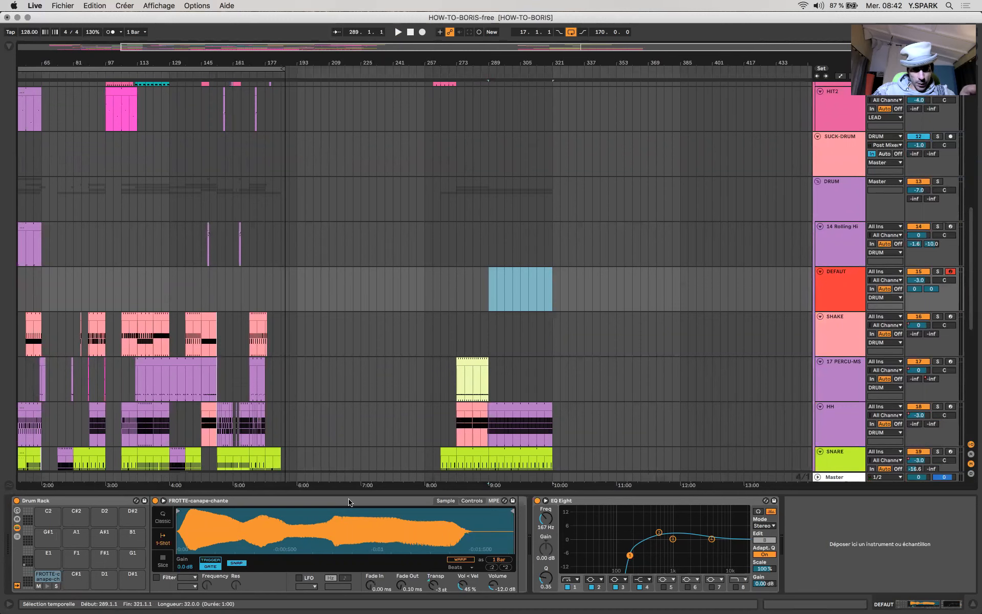
left_click(825, 321)
scroll(847, 326, "down", 2)
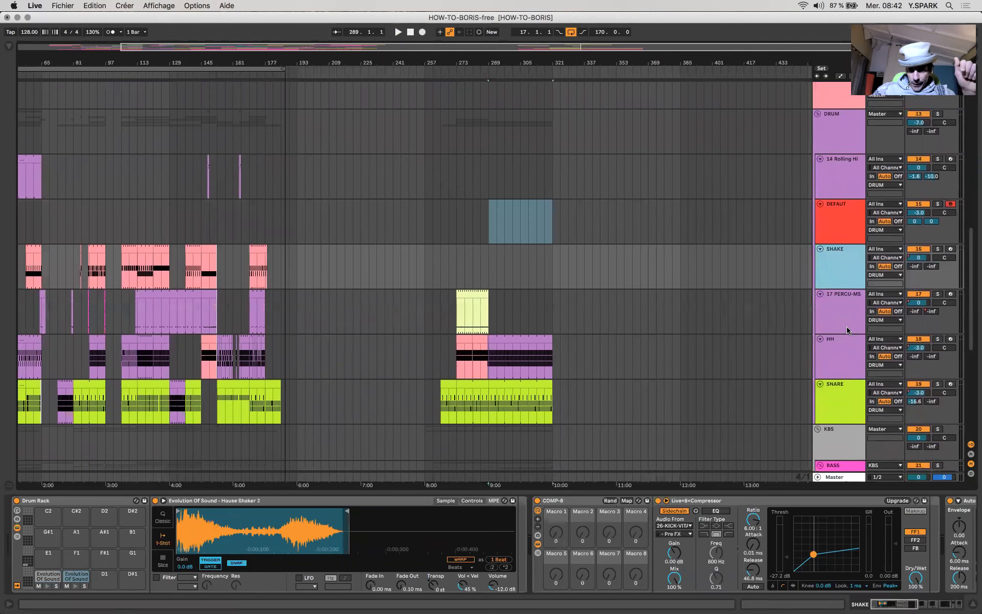
scroll(847, 326, "up", 10)
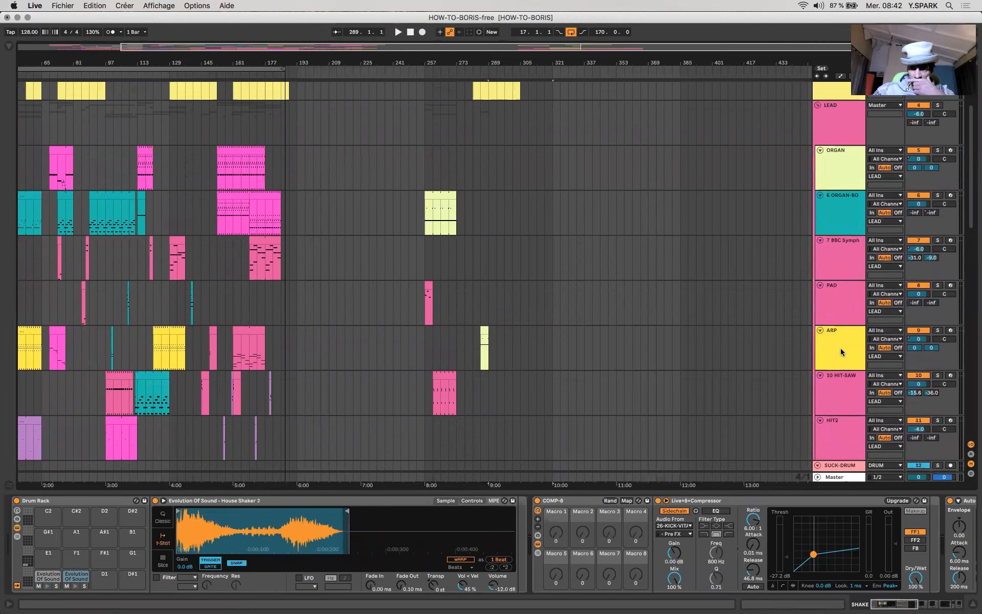
left_click(846, 164)
left_click(950, 151)
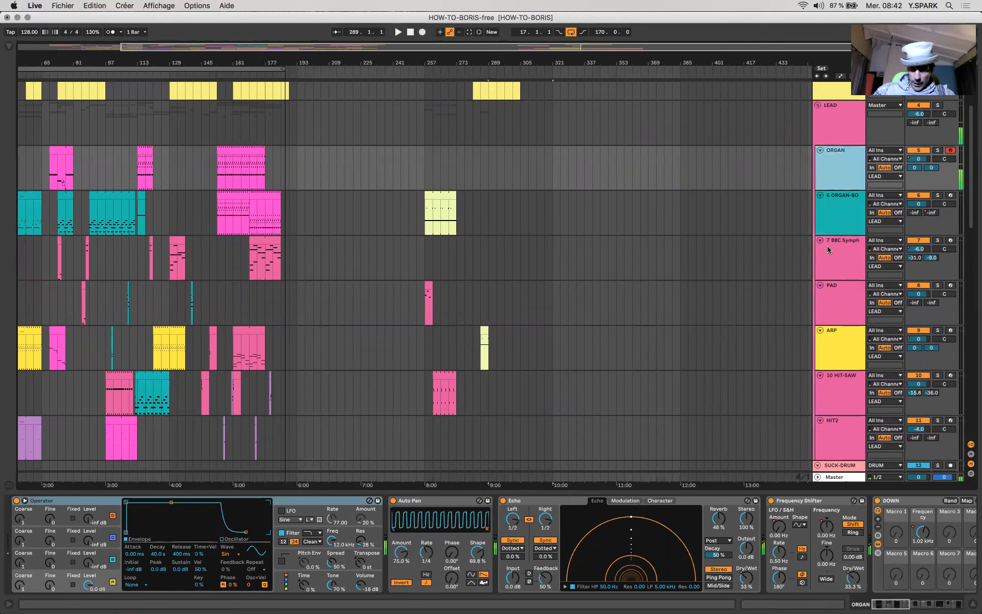
scroll(801, 532, "right", 10)
scroll(801, 532, "right", 10)
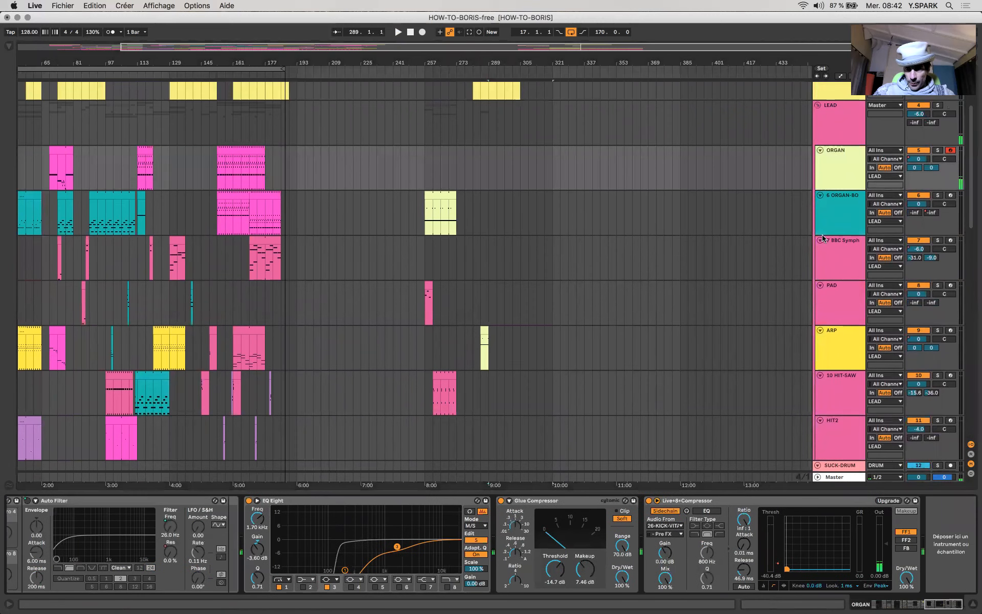
Arm and audition 6-ORGAN-BORIS and 7-BBC Symphony Orchestra in turn, placing the insertion marker at bar 341 on the BBC track.
left_click(830, 226)
left_click(950, 196)
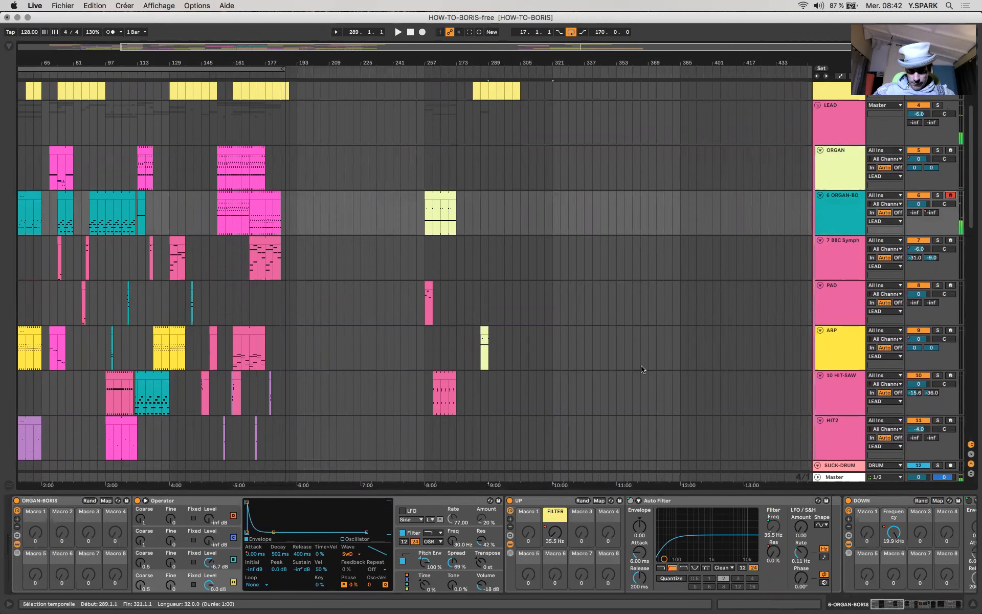
scroll(532, 545, "right", 15)
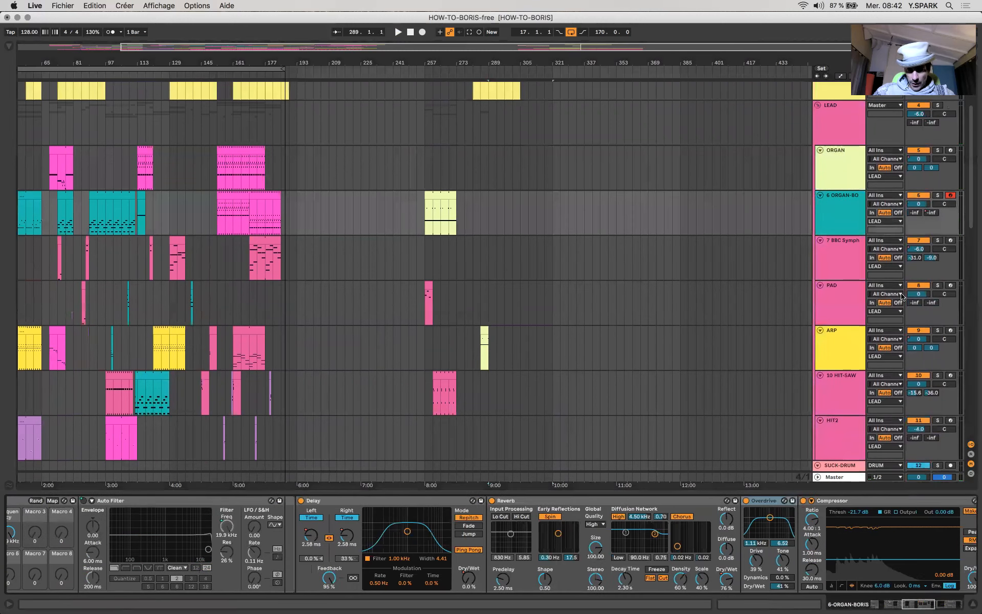
left_click(951, 241)
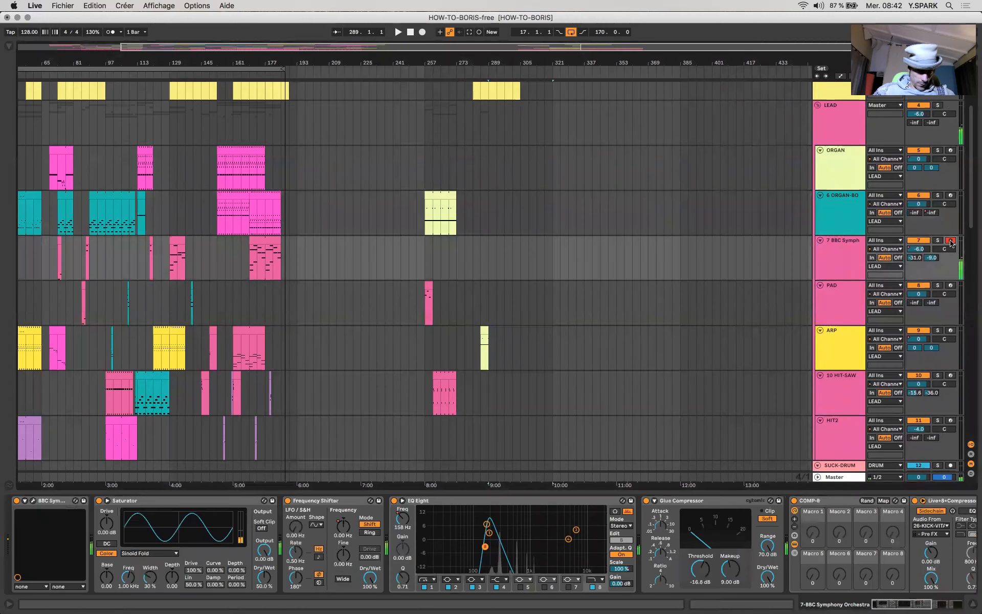
left_click(854, 251)
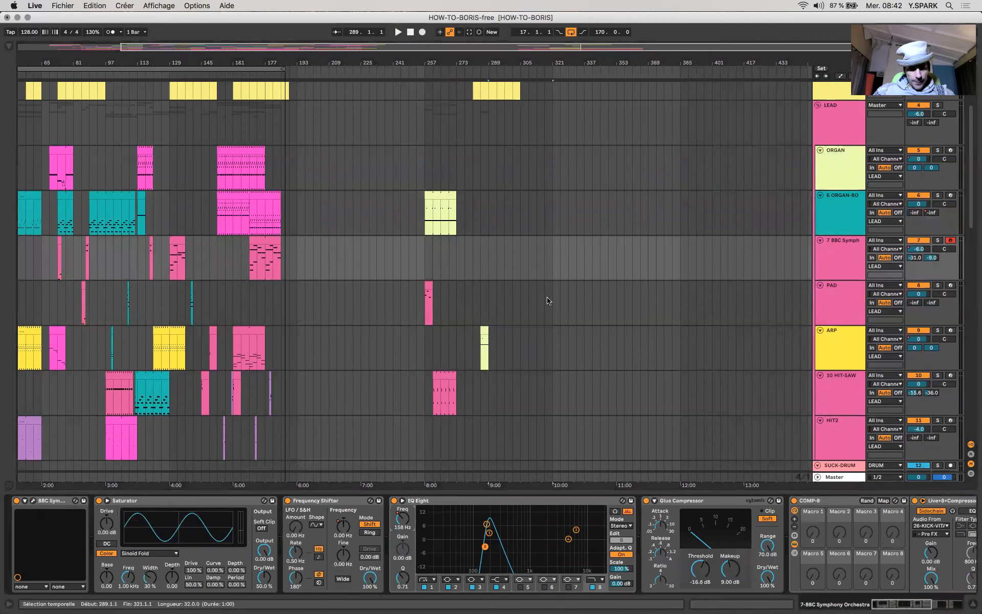
left_click(590, 262)
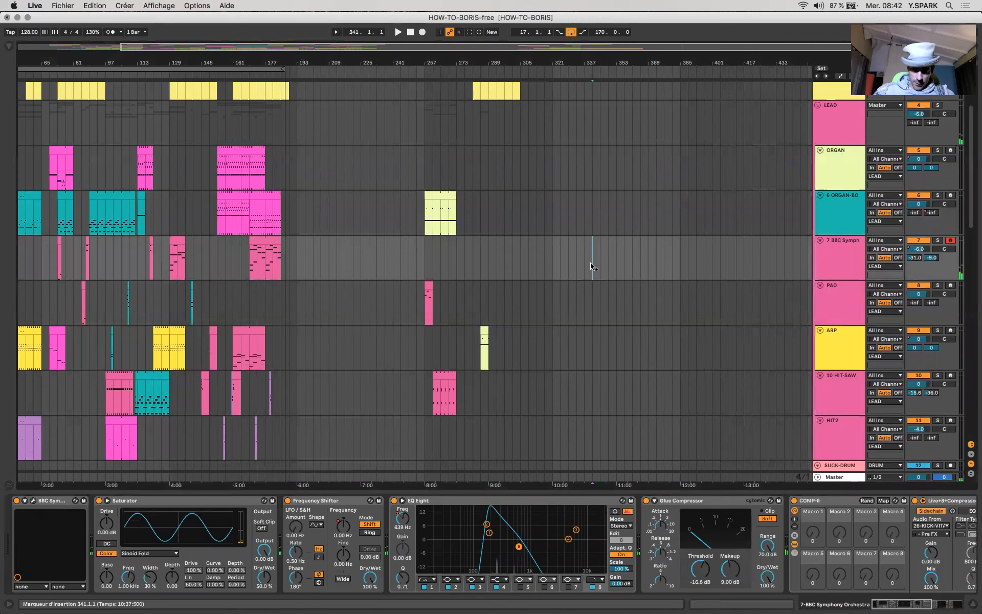
Raise and flatten the EQ Eight 8 Frequency A automation on the BBC Symphony track at 22.0 kHz from bar 209 onward.
key("a")
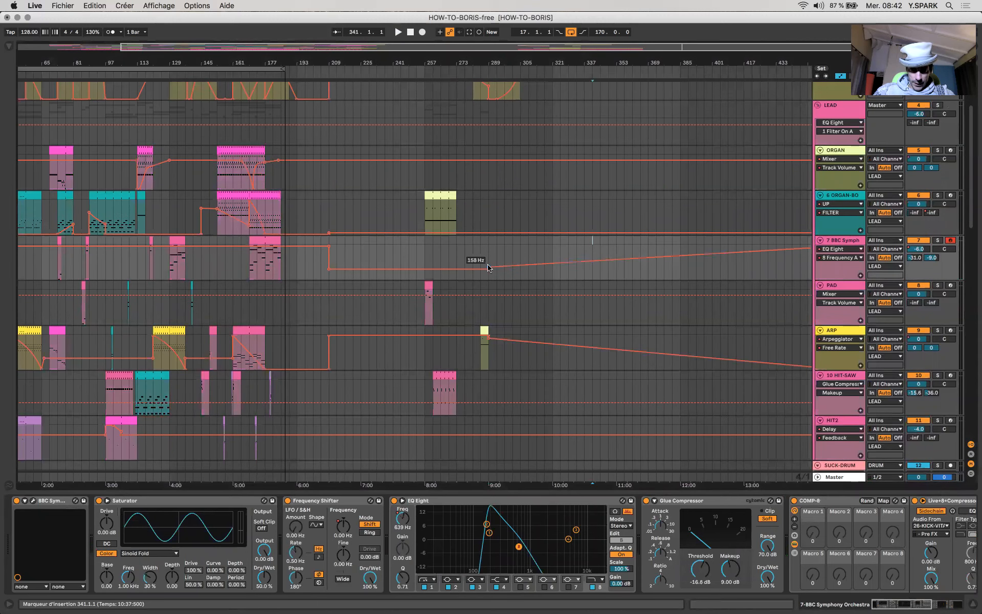
left_click_drag(488, 267, 489, 246)
scroll(569, 220, "down", 2)
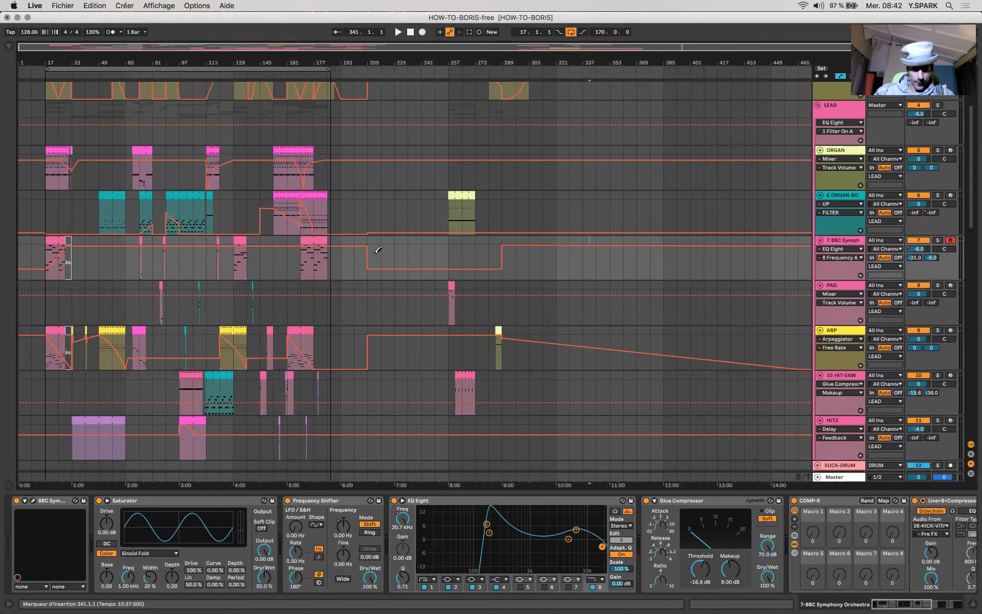
left_click_drag(440, 268, 677, 242)
key("a")
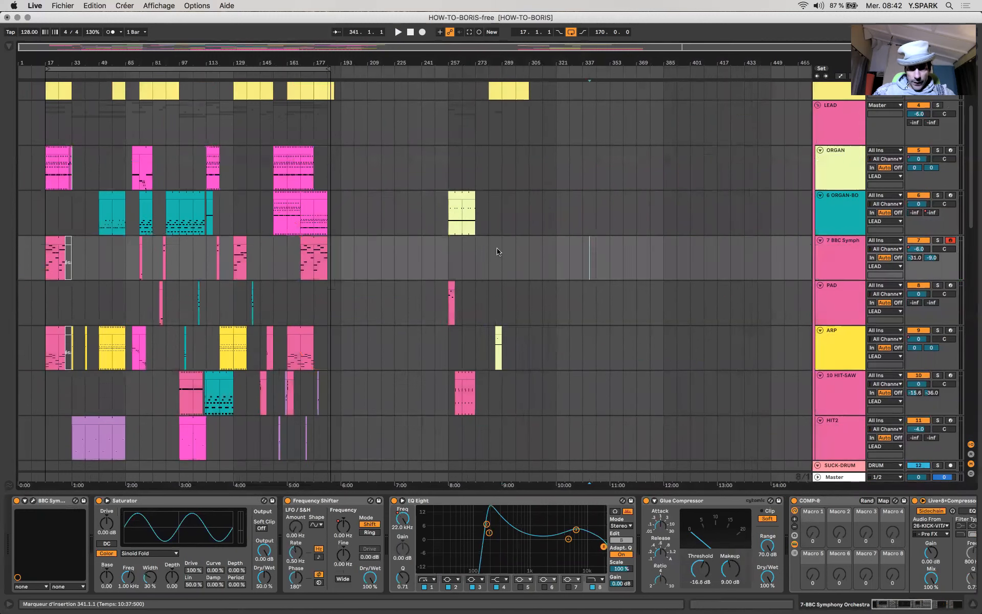
Place the insertion marker at bar 289 on the NOIZ track's noise clip and check its GATE automation.
scroll(514, 262, "up", 2)
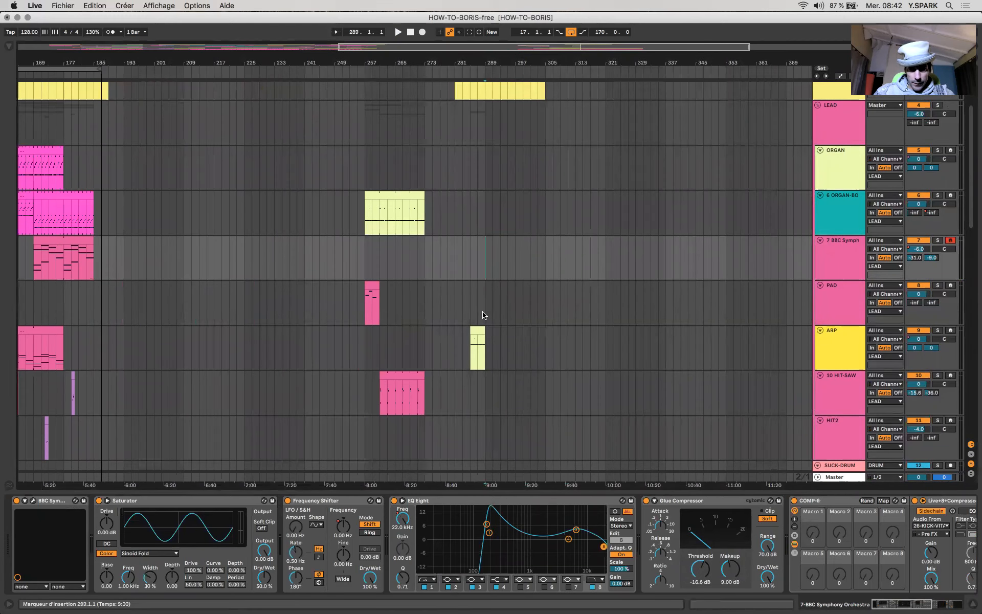
scroll(484, 315, "up", 3)
key("a")
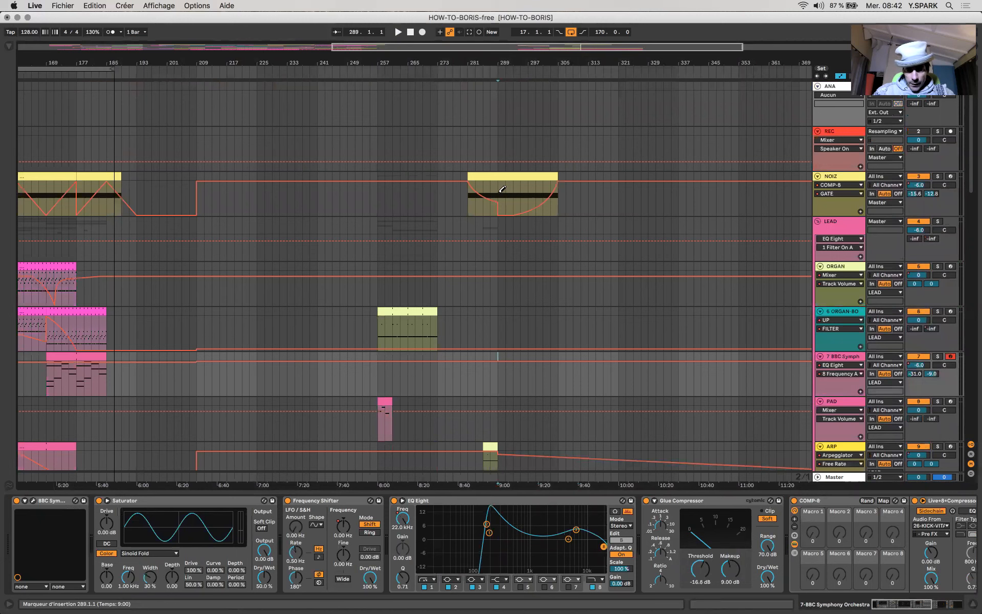
left_click(500, 195)
key("a")
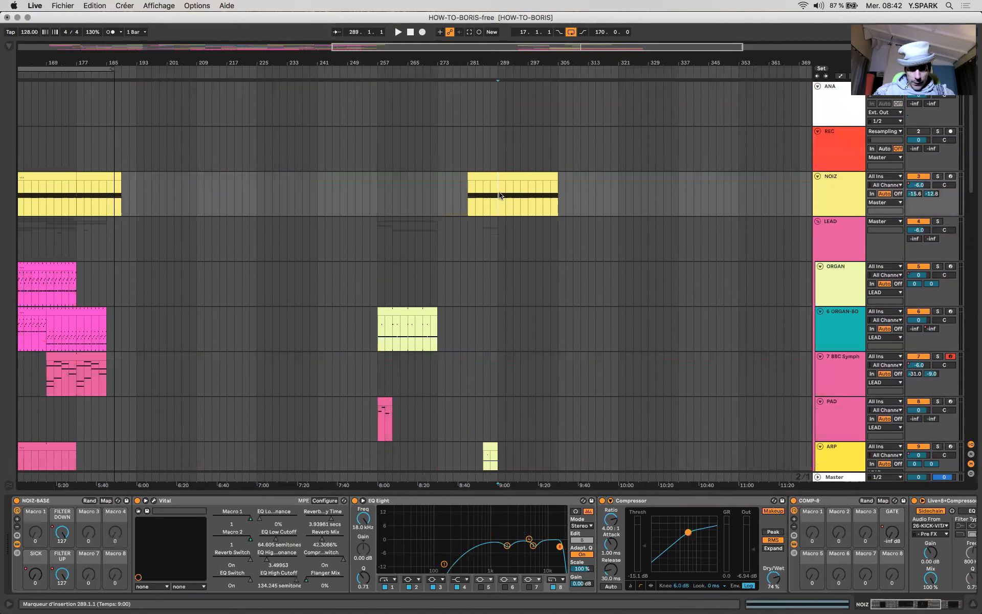
Create an eight-bar MIDI clip at bar 289 on the BBC Symphony track and build a G3, C4, D#4 chord in it.
left_click_drag(499, 372, 527, 371)
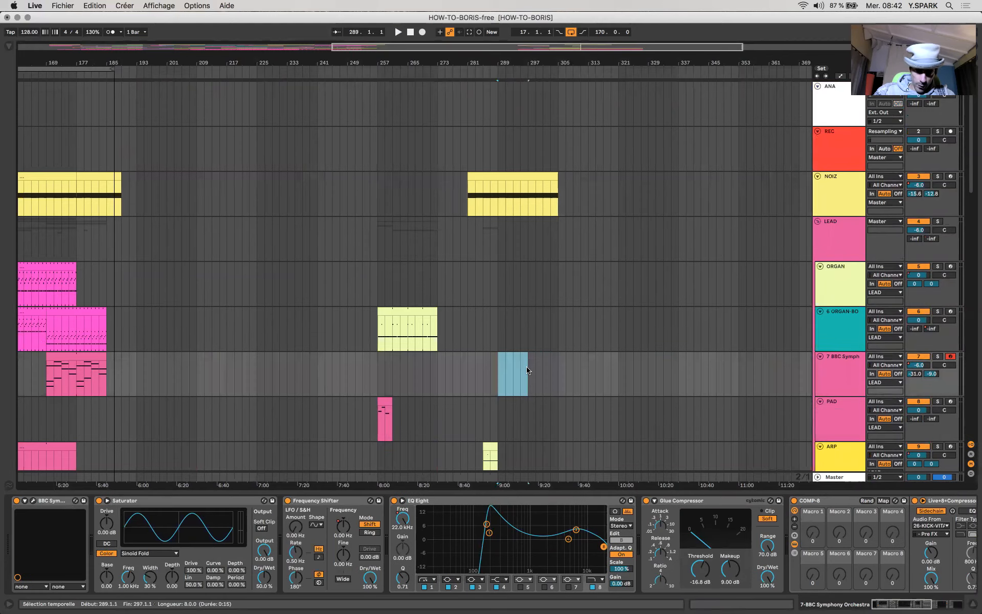
key("super+shift+m")
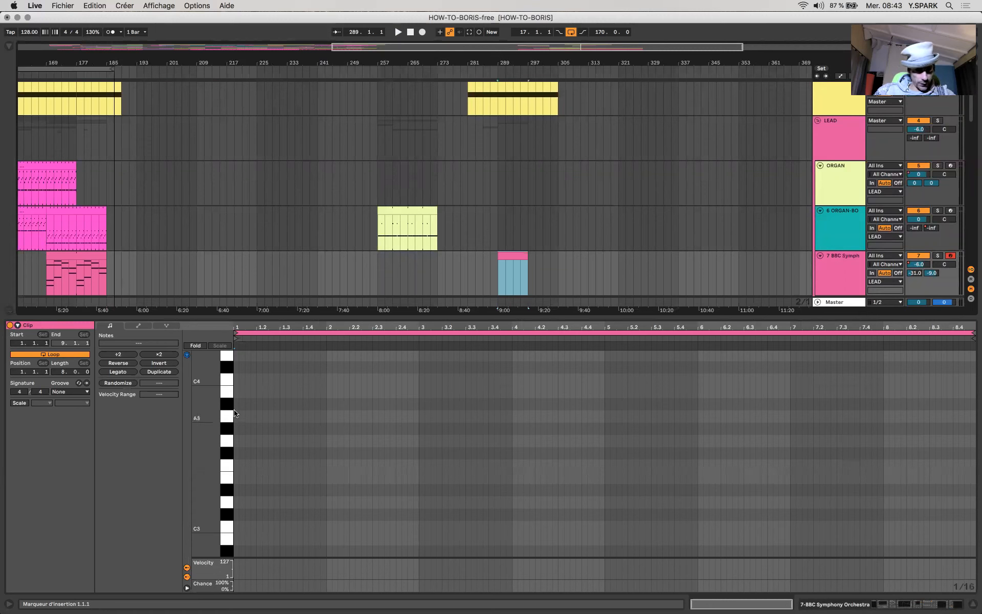
mouse_move(236, 405)
left_mouse_down()
mouse_move(413, 396)
mouse_move(668, 407)
left_mouse_up()
key("space")
left_click_drag(525, 399, 523, 440)
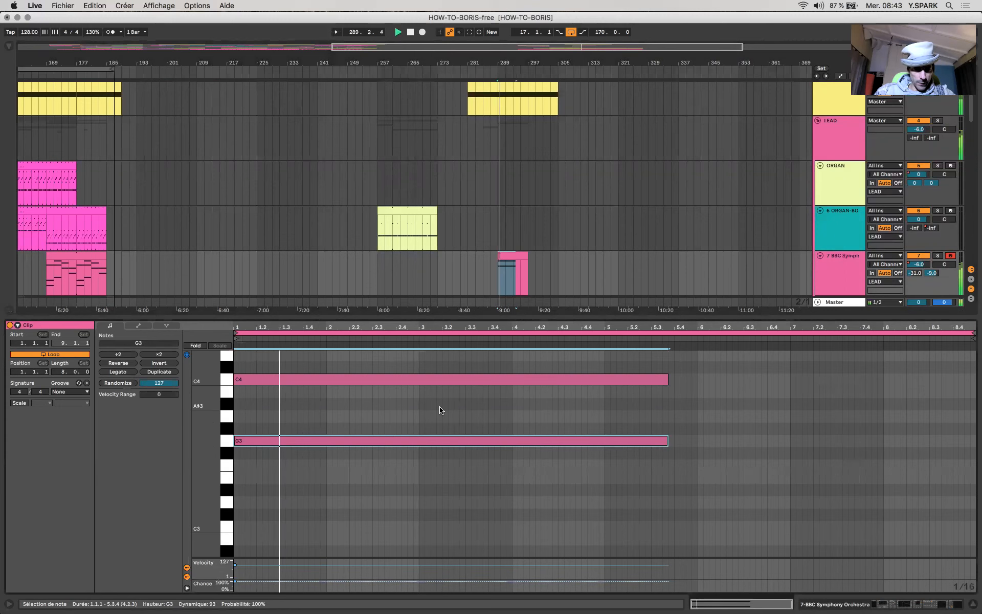
scroll(442, 409, "up", 4)
left_click_drag(343, 419, 342, 383)
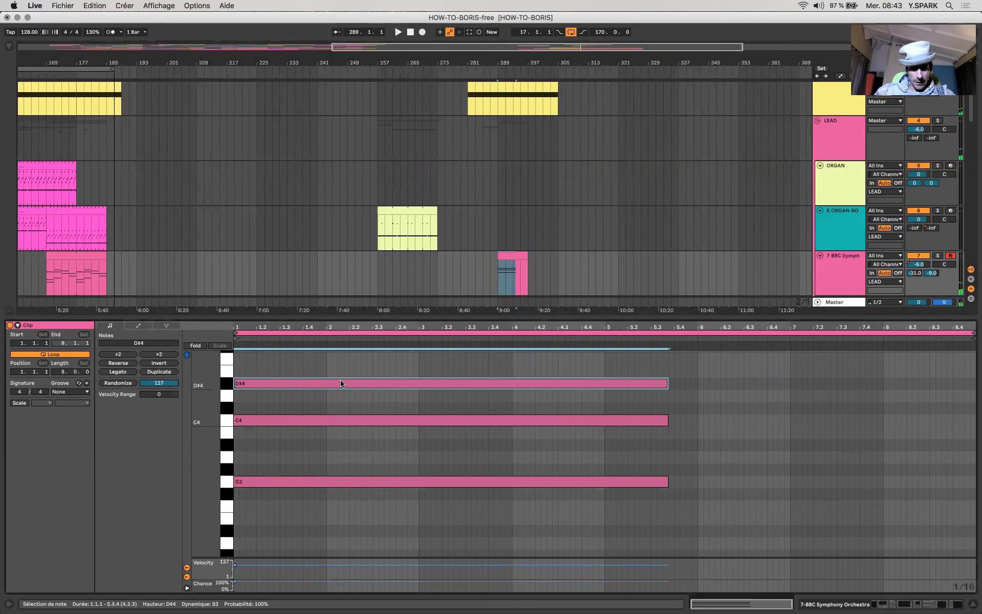
Select all three chord notes and set their length to two bars, auditioning the chord.
left_click_drag(785, 498, 533, 100)
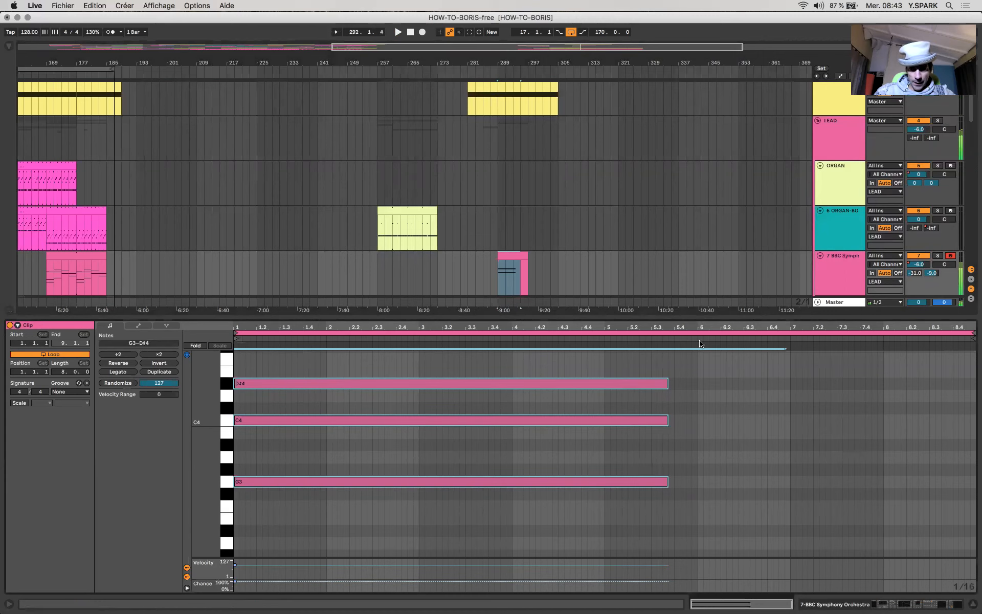
left_click_drag(666, 383, 322, 412)
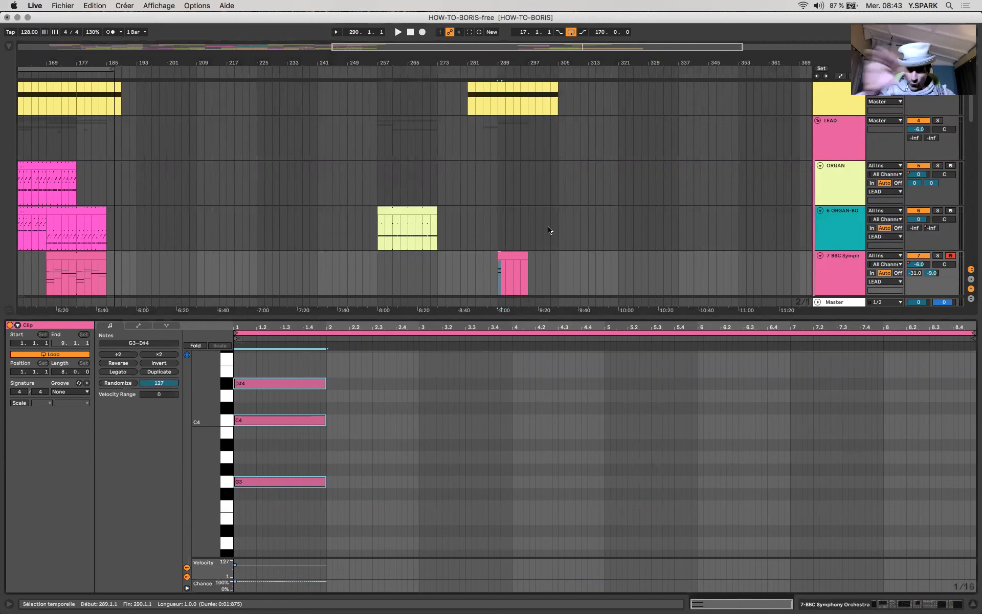
key("space")
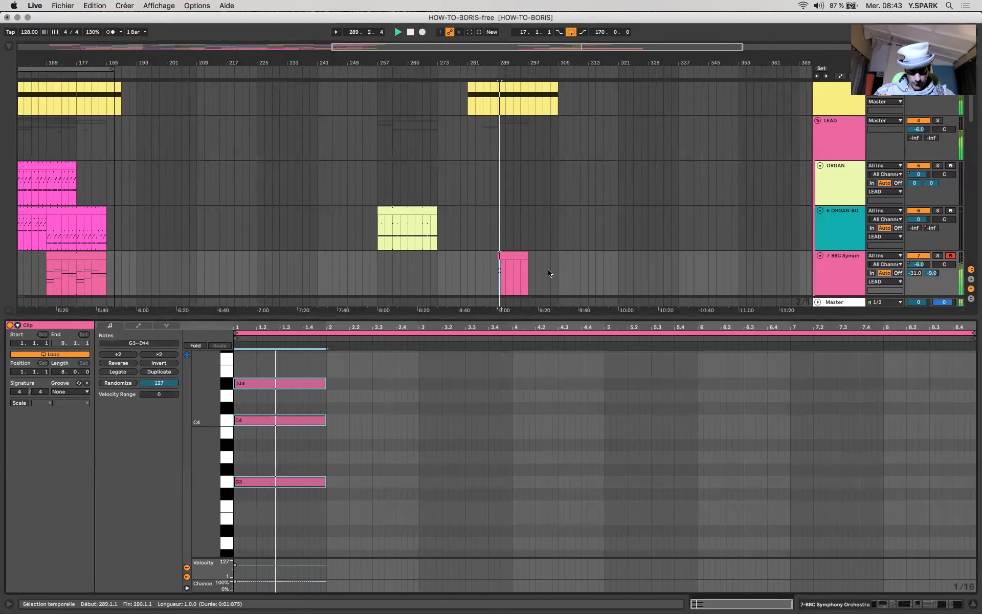
left_click_drag(326, 381, 416, 386)
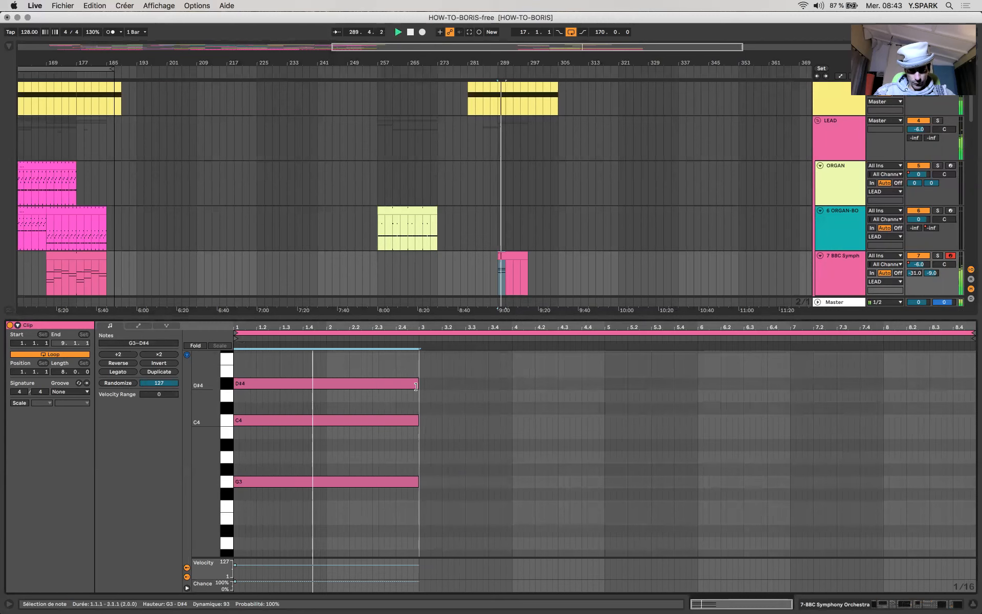
Duplicate the two-bar chord three times to fill the eight-bar clip.
key("super+d")
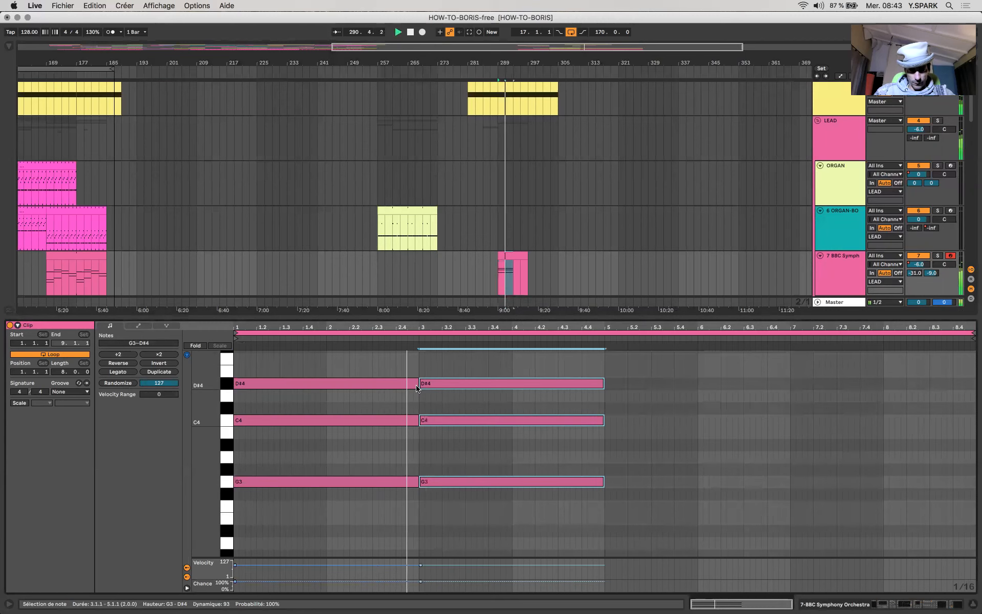
scroll(726, 485, "up", 5)
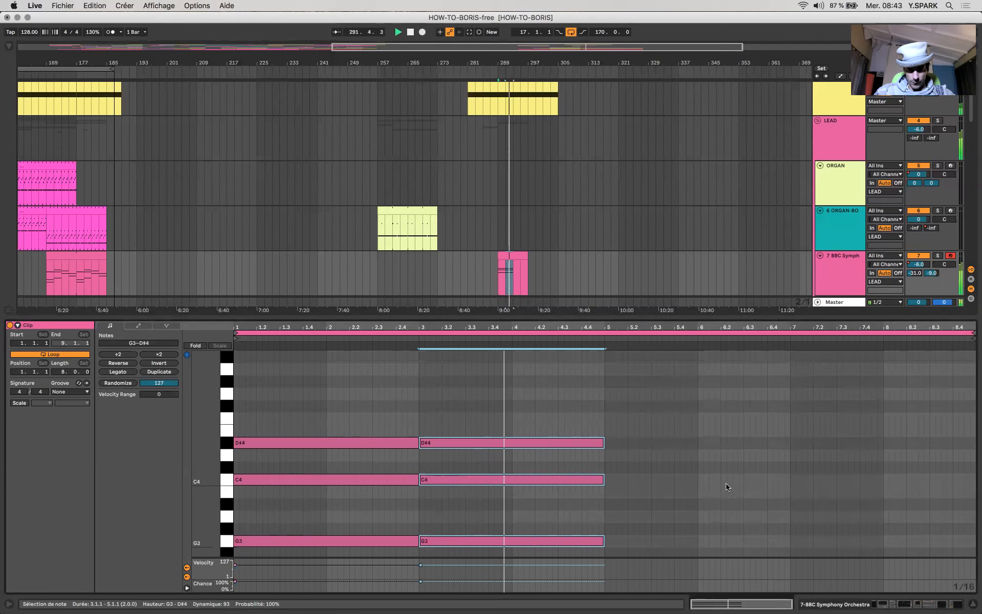
key("super+d")
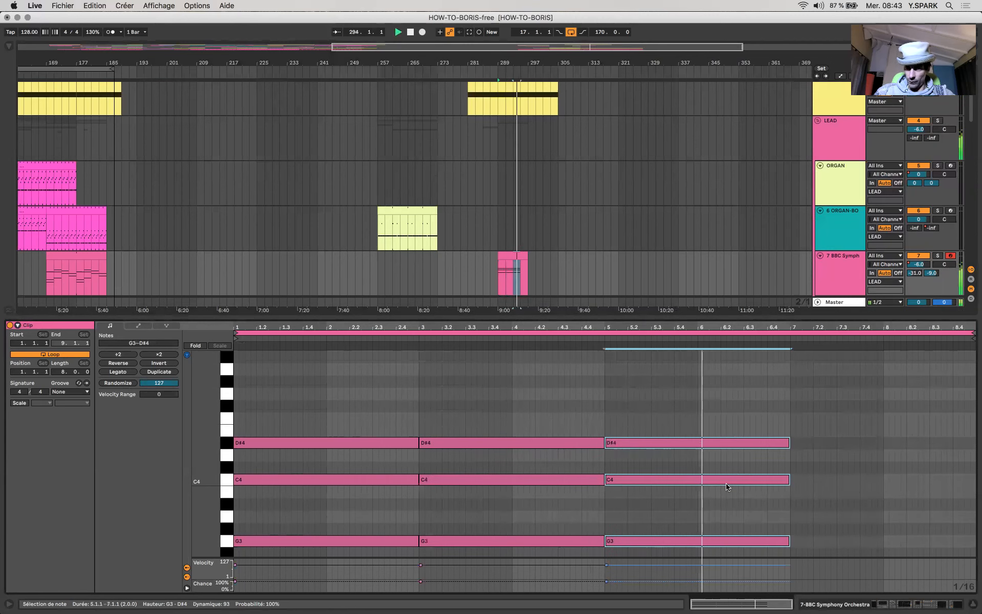
key("super+d")
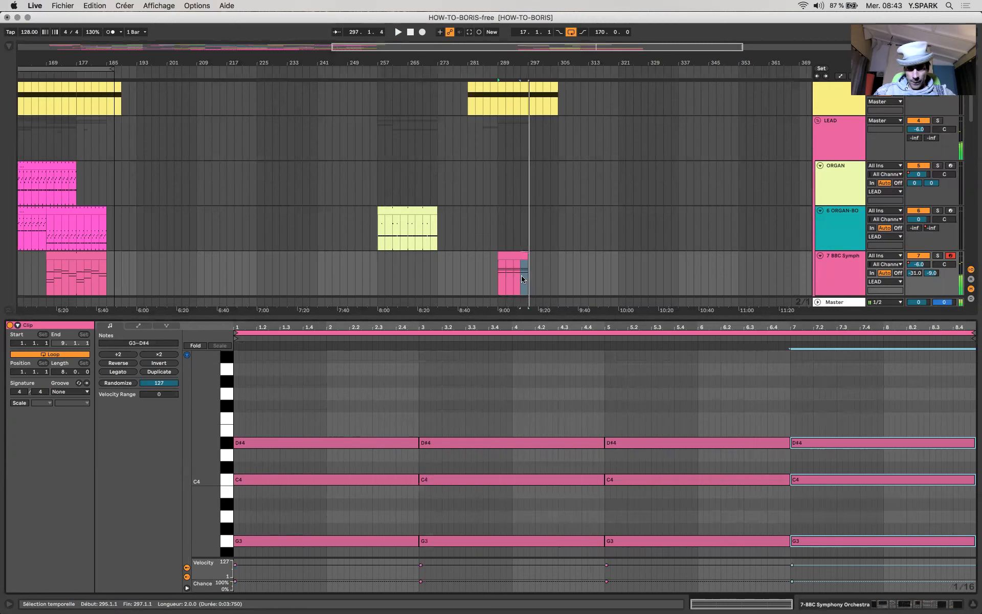
Copy the chord clip to bar 297 on the 6-ORGAN-BORIS track and audition its first chord.
left_click(516, 255)
scroll(469, 261, "right", 5)
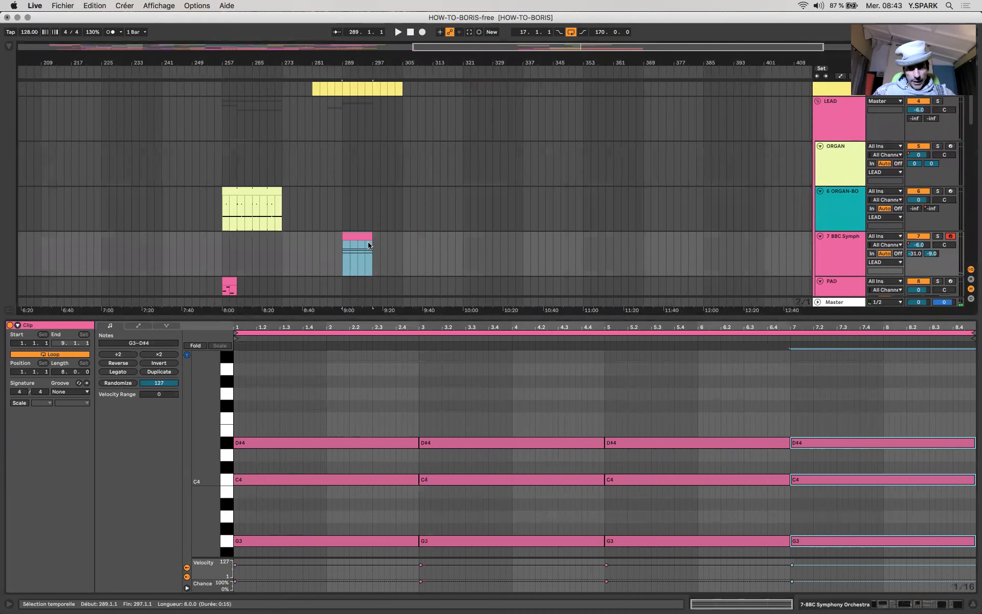
left_click_drag(360, 238, 387, 215)
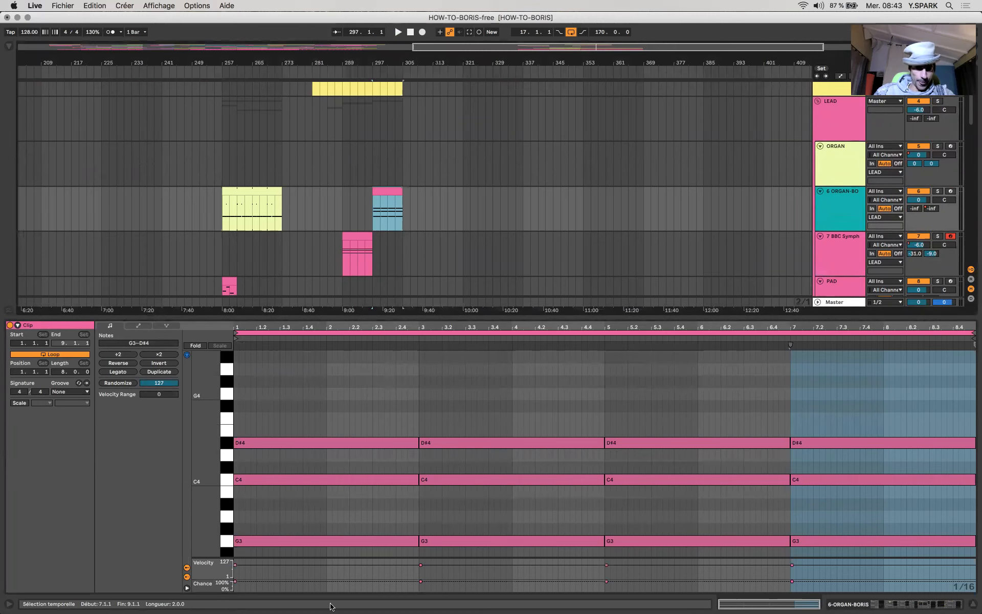
left_click_drag(386, 394, 330, 607)
key("space")
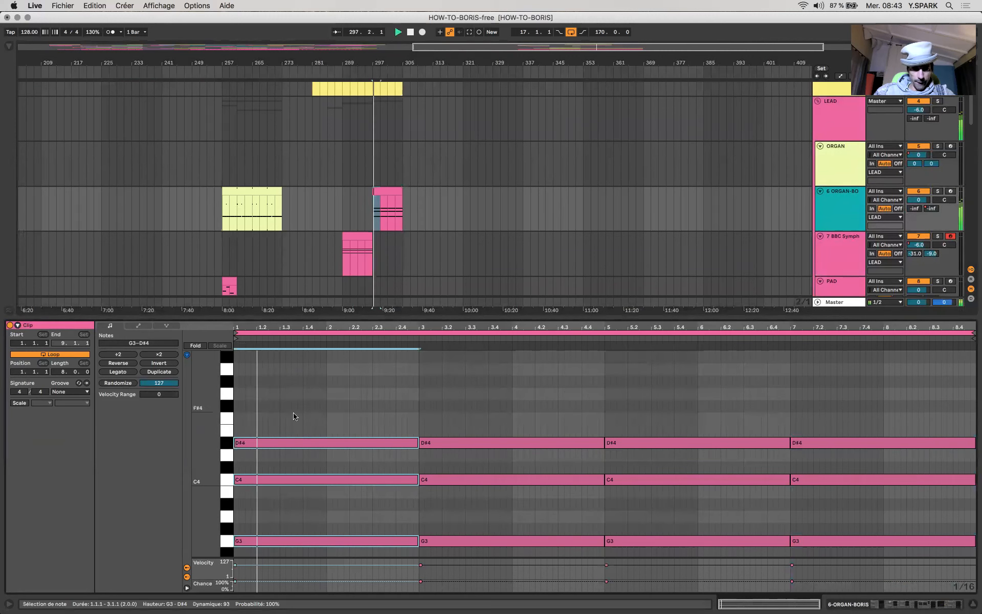
key("space")
Shorten the organ clip's first chord to a sixteenth note and set the clip's loop length to one beat.
mouse_move(259, 607)
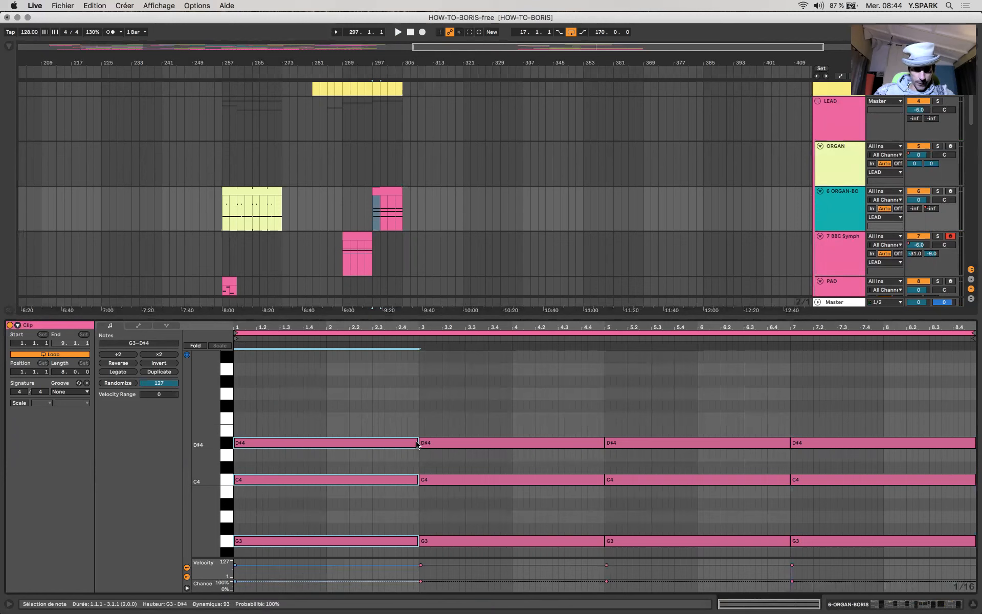
left_click_drag(417, 443, 237, 443)
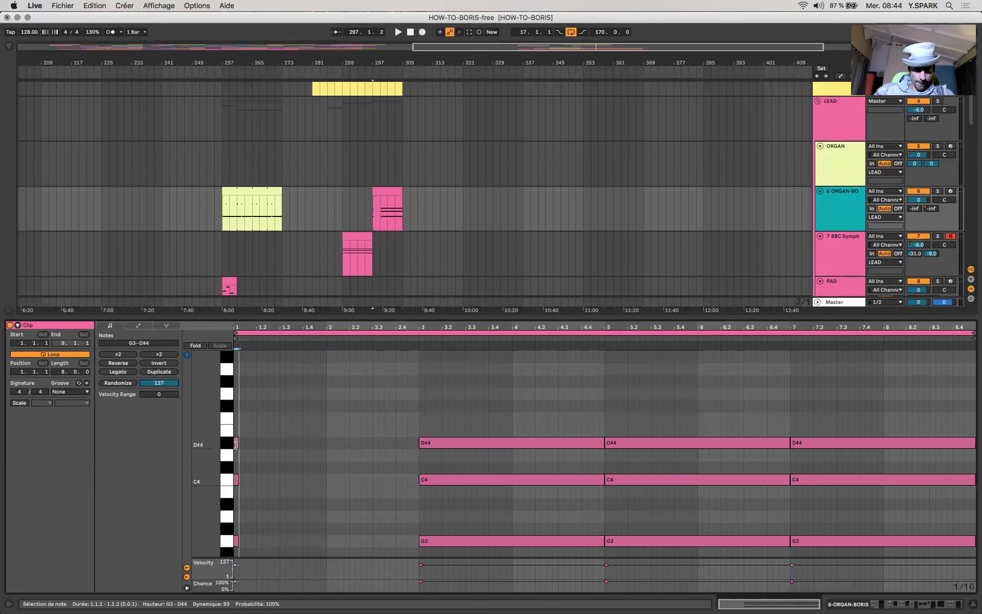
left_click_drag(973, 333, 257, 451)
key("z")
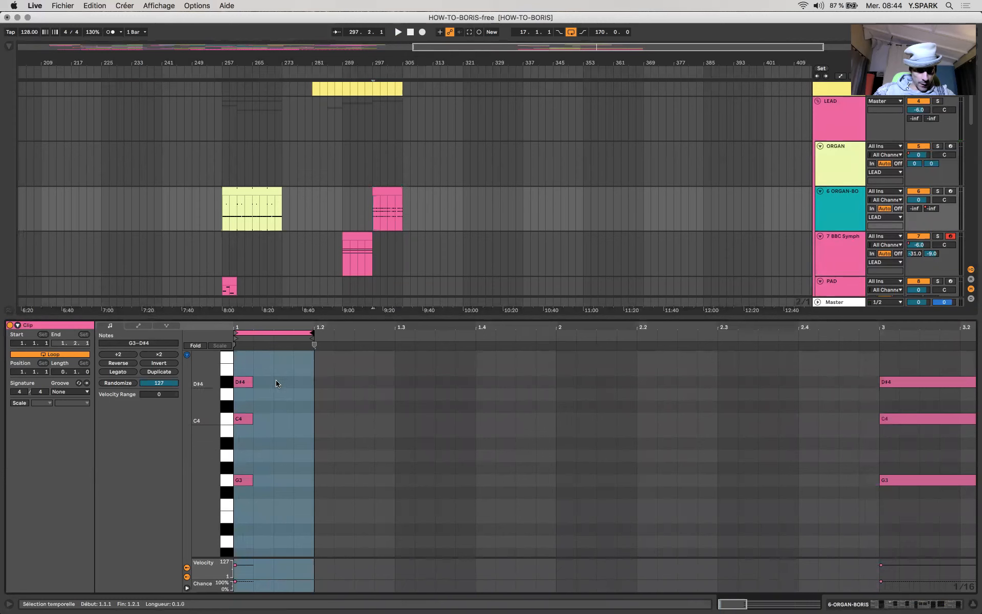
Duplicate the short chord and place the copy on the fourth sixteenth of the beat, at 1.1.4.
left_click_drag(277, 383, 186, 512)
key("super+d")
key("space")
left_click_drag(280, 389, 308, 387)
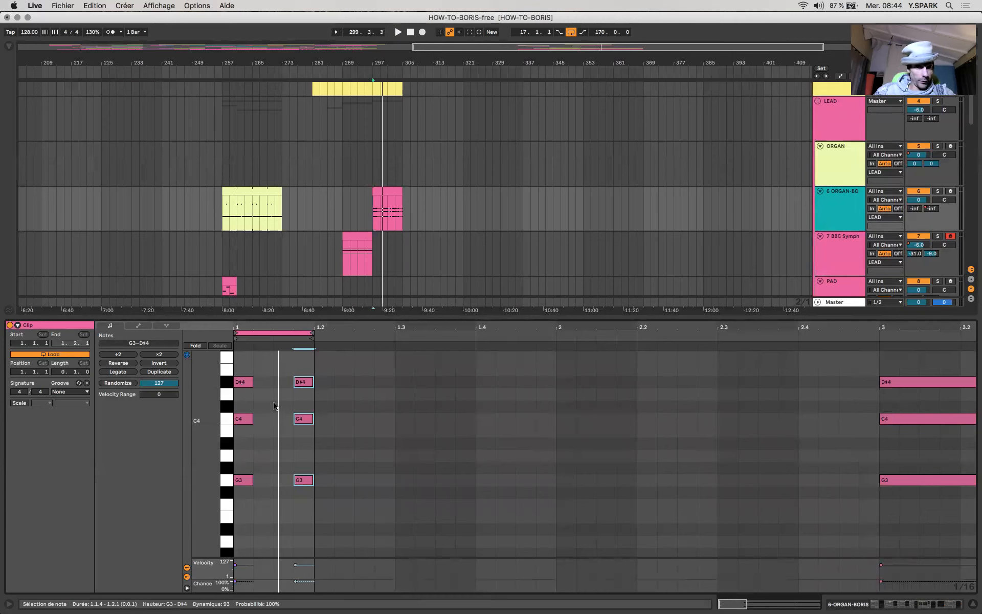
Stagger the first short chord by delaying its C4 slightly and its G3 further off the grid, and audition the strum.
left_click_drag(267, 364, 234, 505)
left_click(257, 420)
left_click_drag(250, 421, 256, 422)
left_click_drag(241, 480, 253, 485)
key("space")
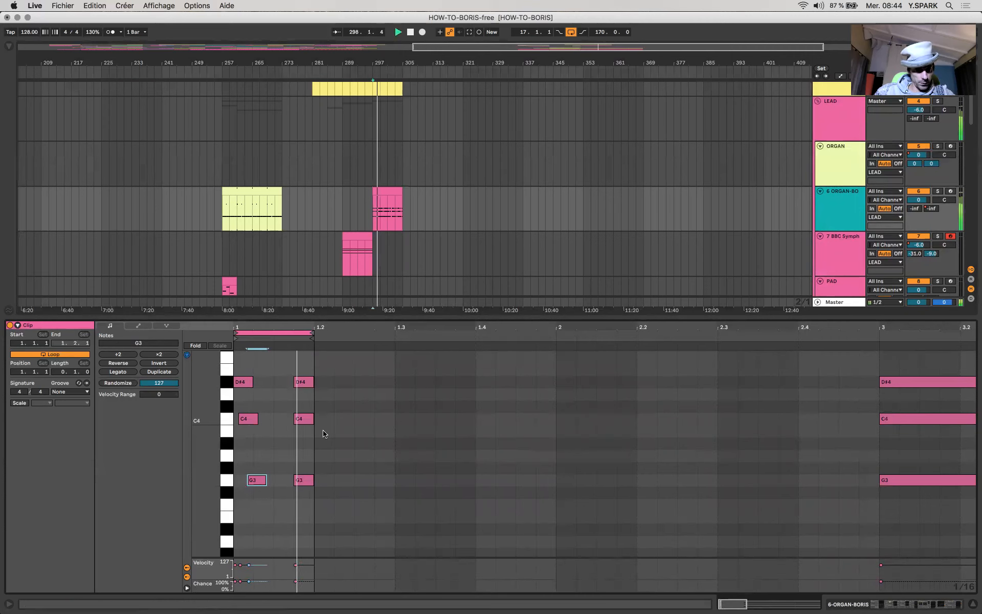
left_click_drag(255, 420, 257, 421)
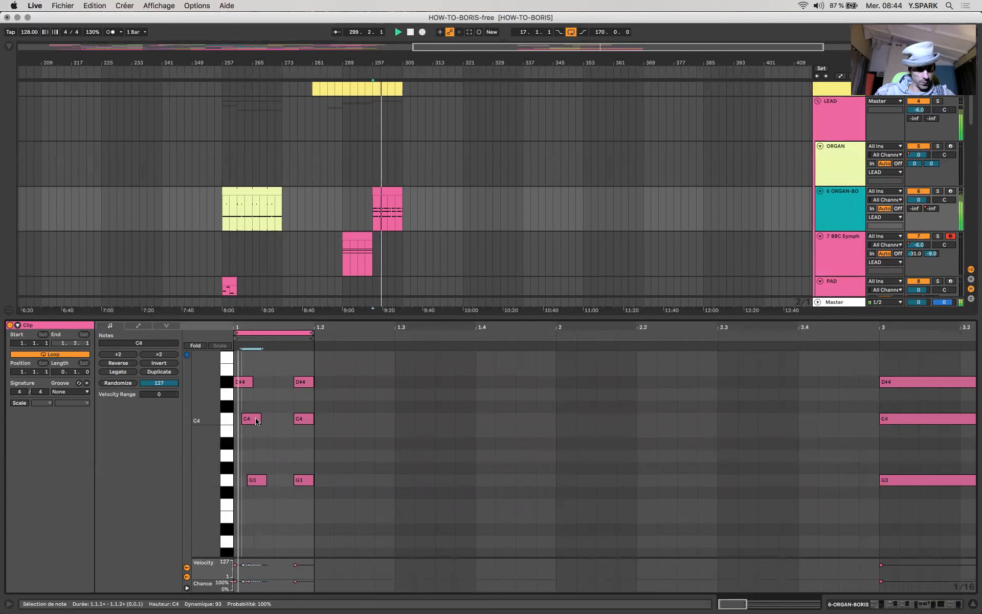
left_click_drag(263, 482, 266, 483)
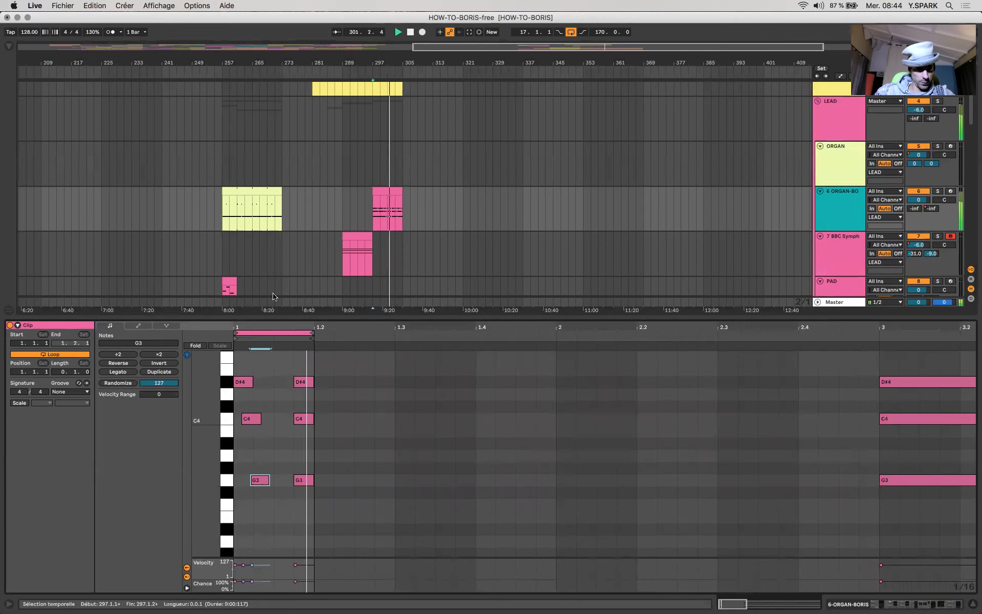
key("space")
key("space")
key("space")
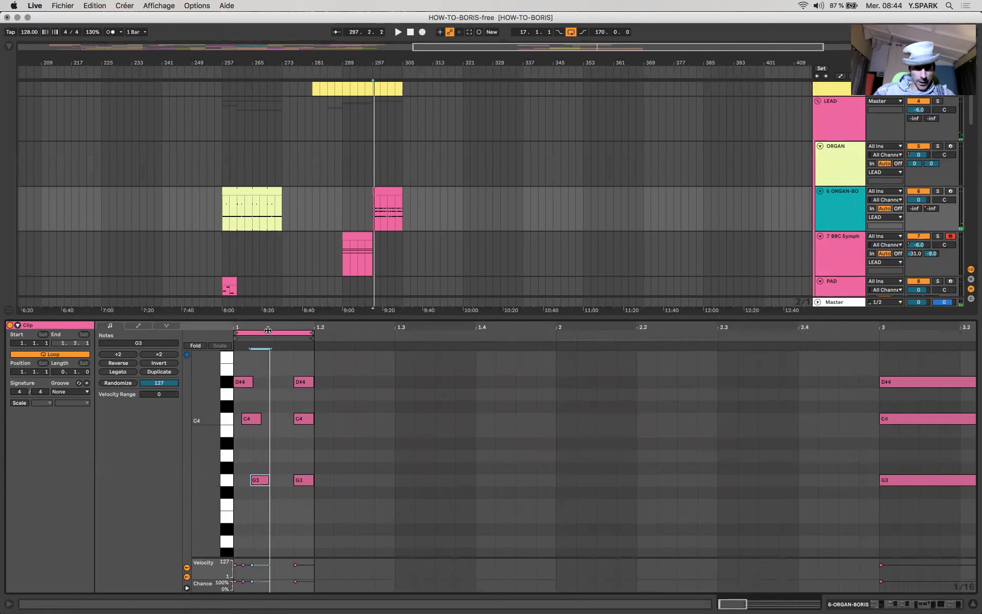
Duplicate the clip's loop content repeatedly until the staggered chord pattern fills two bars, checking it by ear.
left_click(268, 330)
key("super+d")
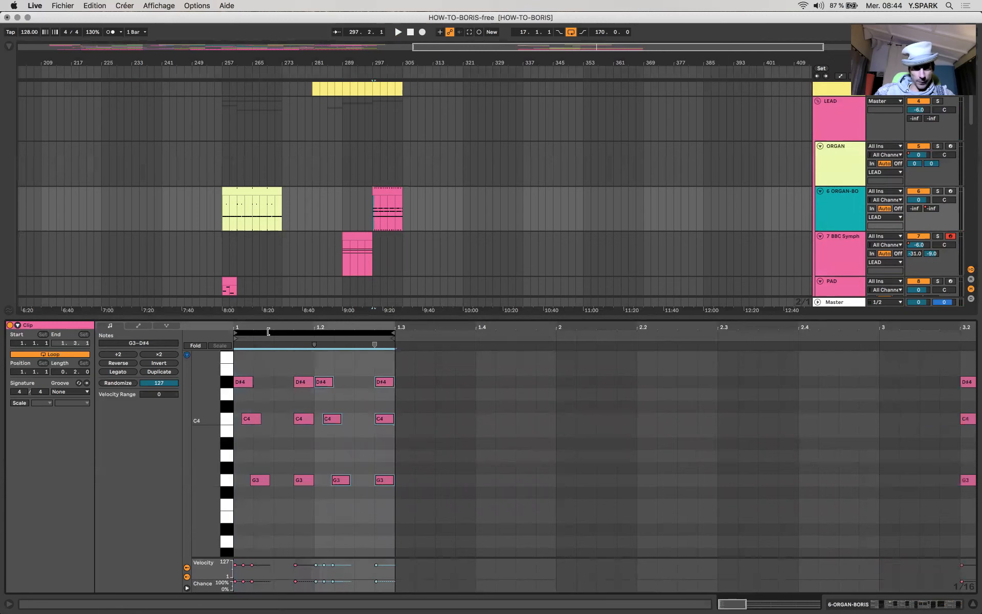
key("super+d")
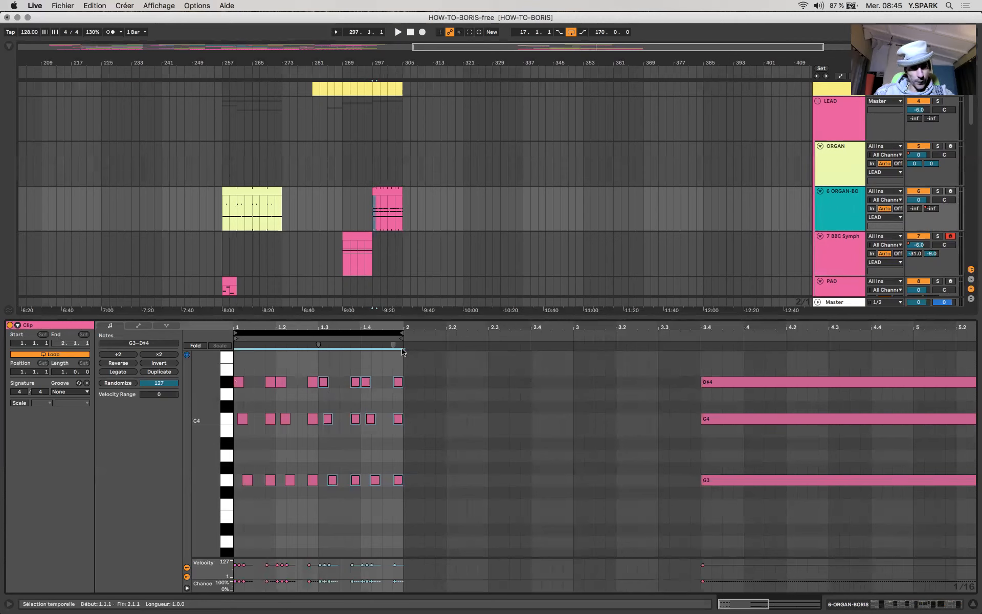
key("space")
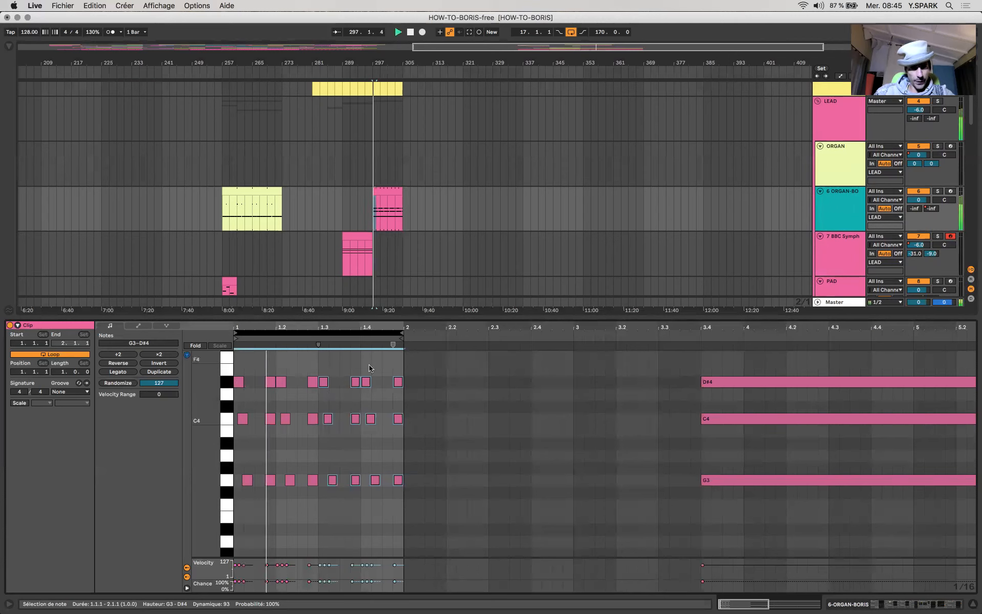
left_click(386, 332)
key("super+d")
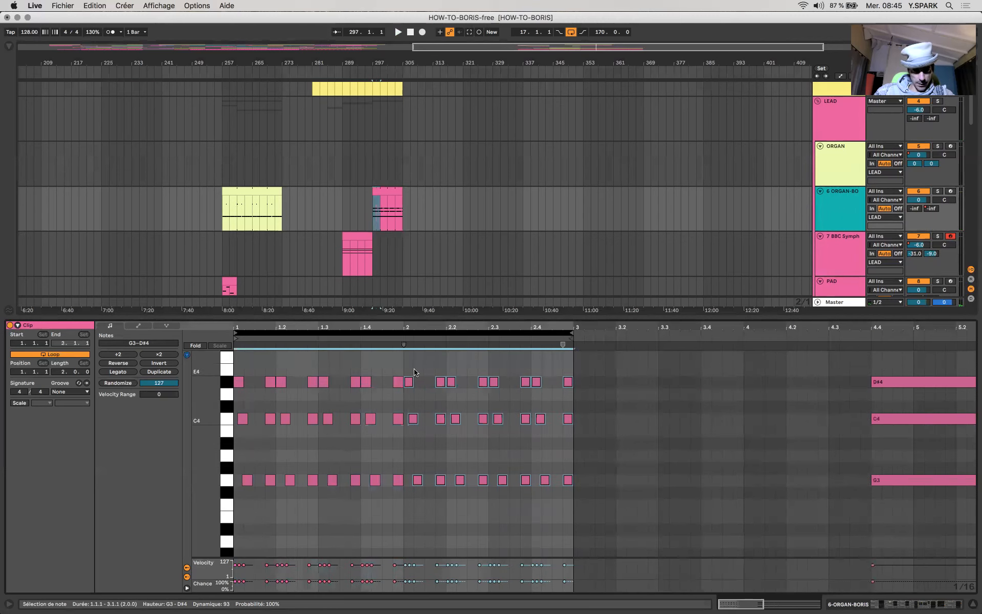
Lengthen the three staggered chord notes at the start of the clip's bar 2 to one beat and audition them.
left_click(414, 372)
left_click_drag(418, 462, 411, 525)
key("shift+Right")
key("shift+Right")
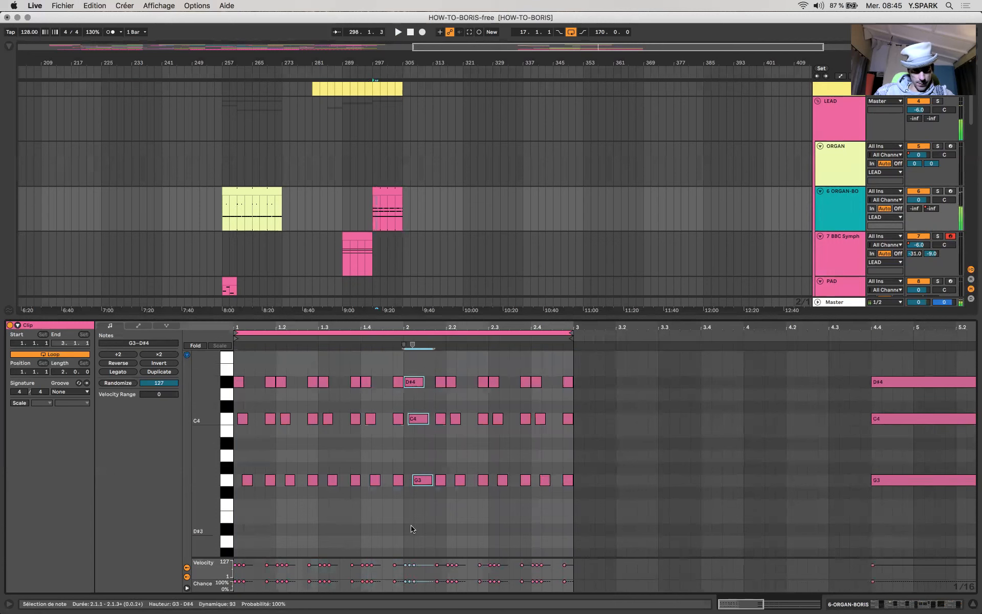
key("space")
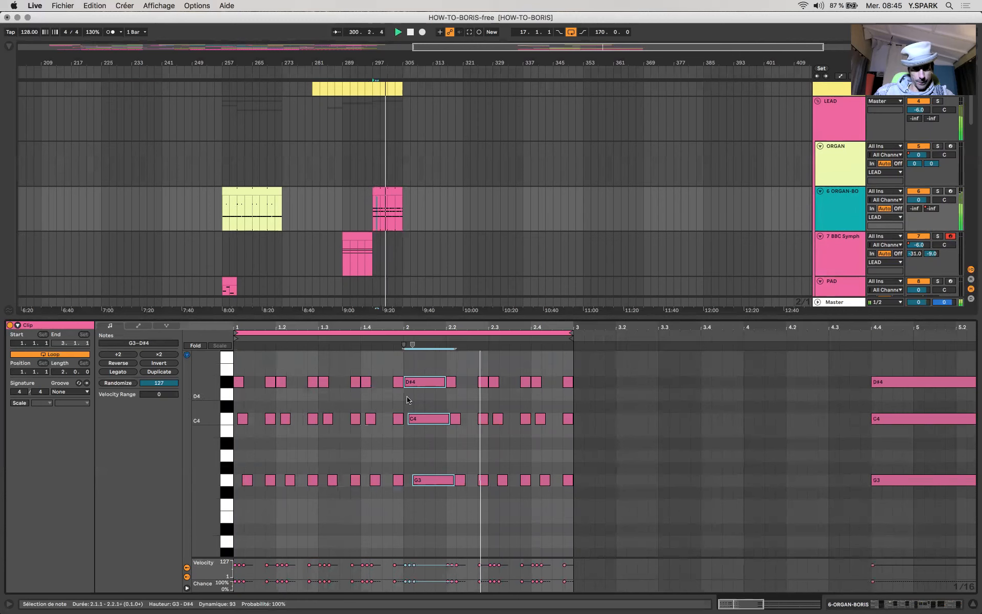
Copy the D#4 note at 1.4 up to G4, extend the copy to end at 2.1.3, and play it back.
left_click(369, 381)
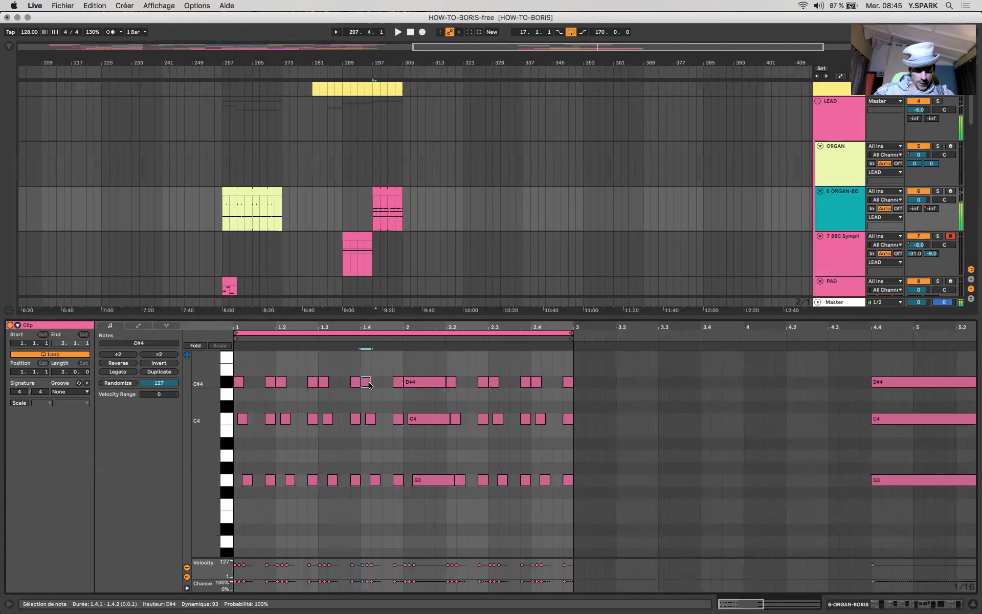
scroll(370, 389, "up", 2)
scroll(367, 396, "up", 2)
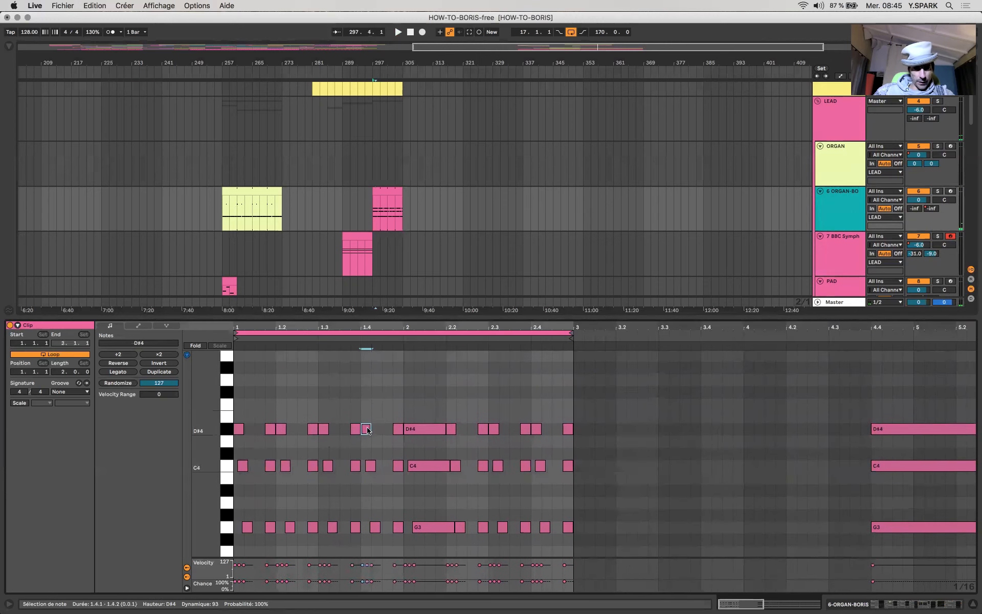
left_click_drag(368, 428, 366, 387)
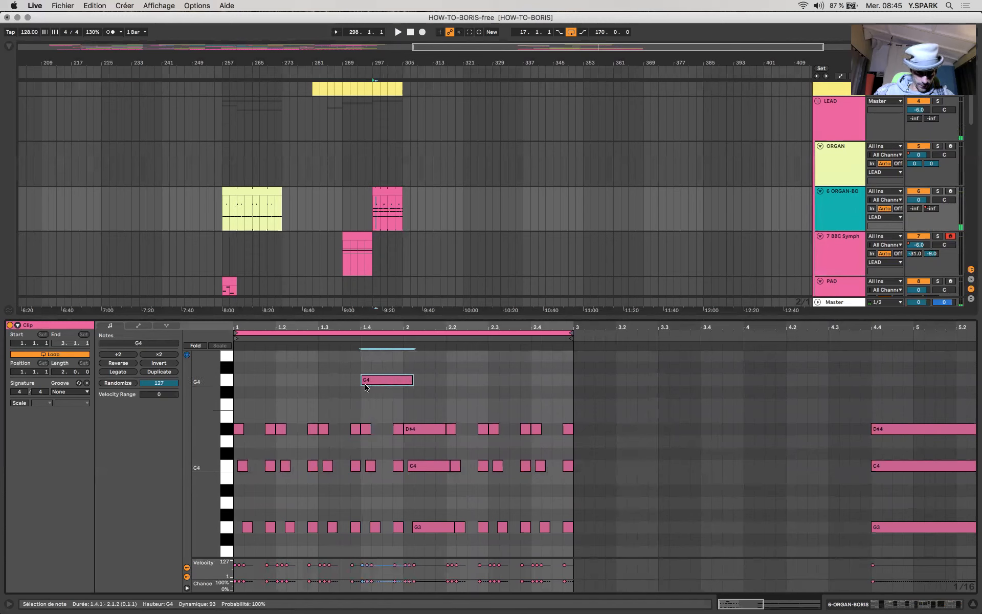
key("space")
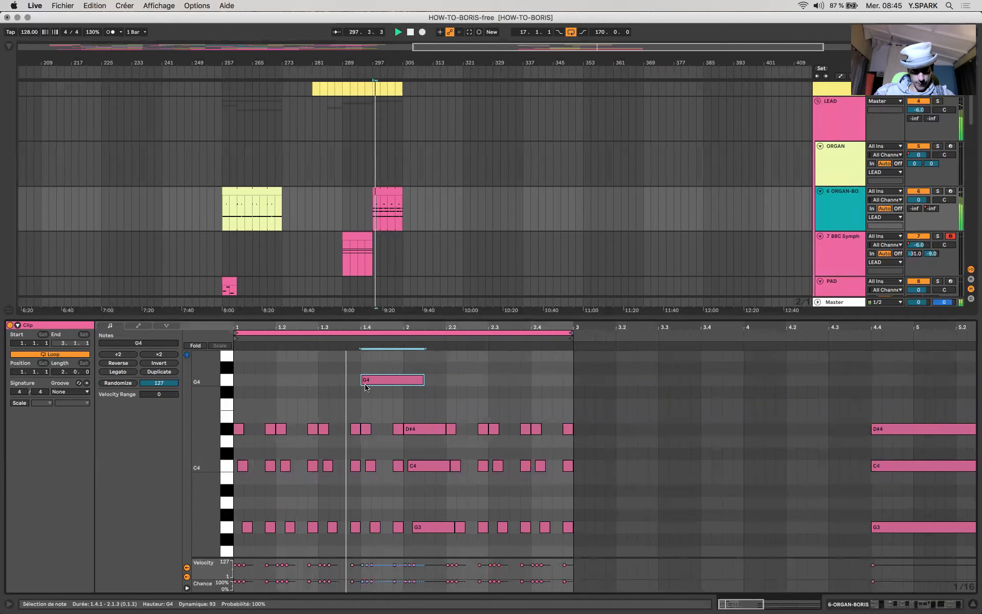
Delete the short D#4 note at 1.4 beneath the long G4.
left_click(366, 429)
key("Delete")
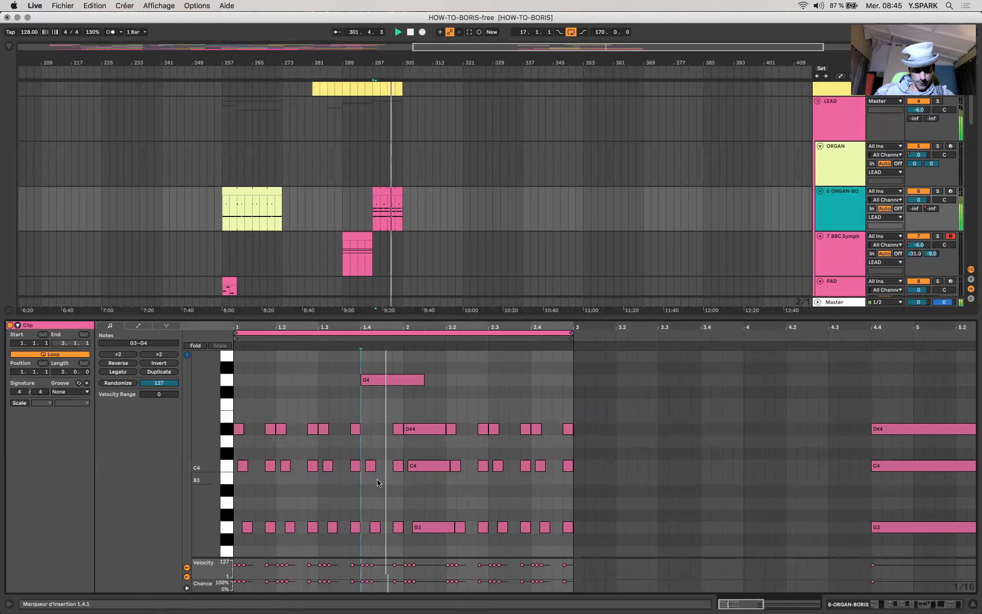
scroll(494, 463, "down", 5)
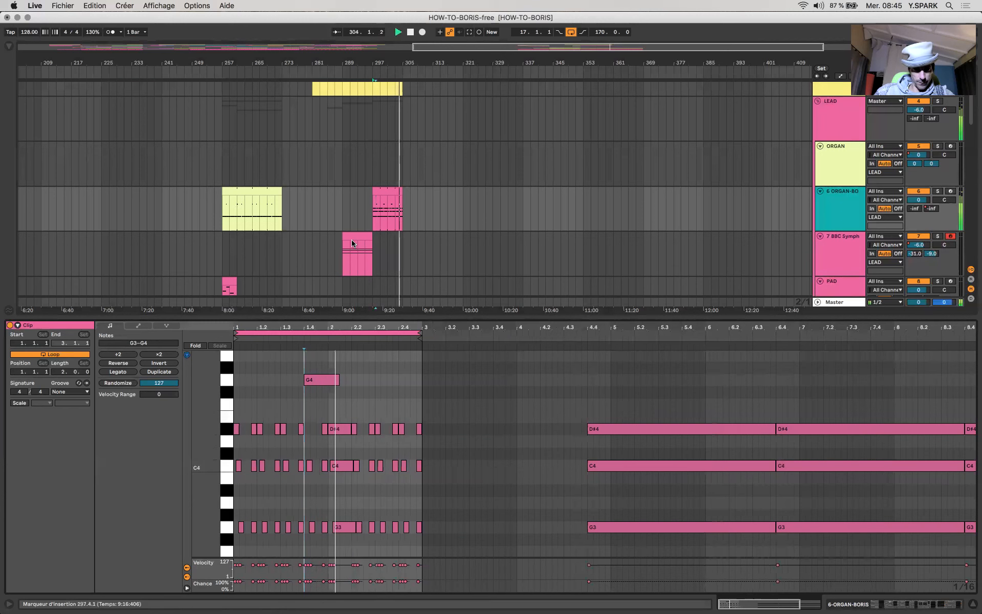
left_click(369, 245)
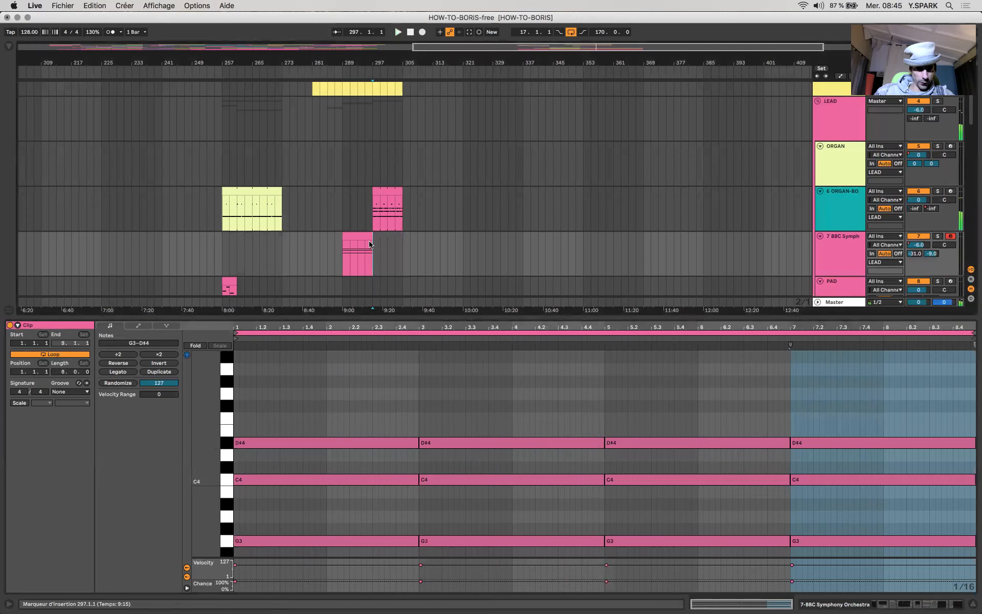
key("super+d")
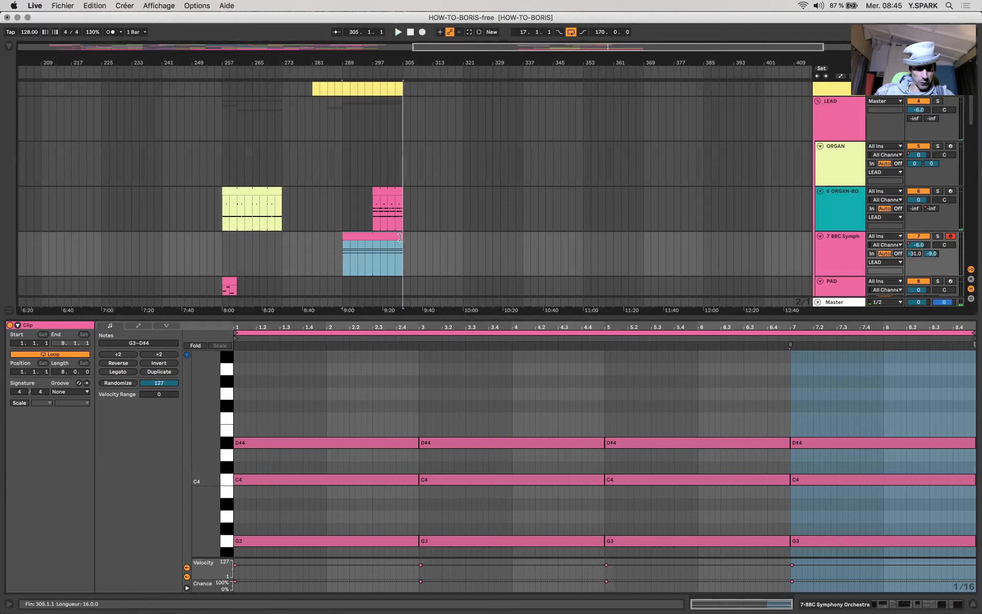
left_click_drag(399, 238, 373, 240)
left_click(368, 258)
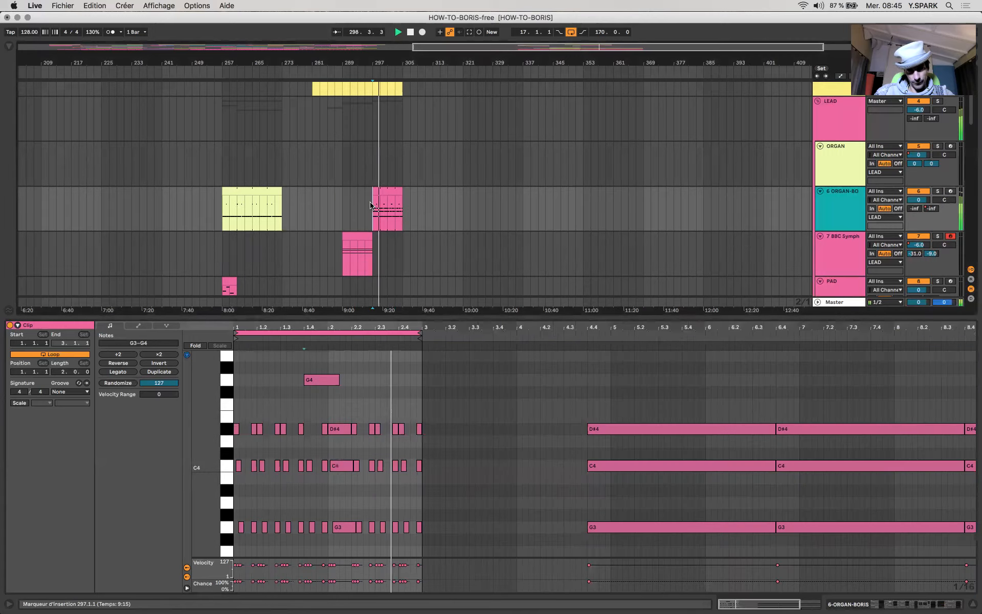
Automate the DOWN rack's Frequency on the ORGAN-BORIS track, rising from 512 Hz at bar 297 to 19.9 kHz at bar 305.
left_click(376, 205)
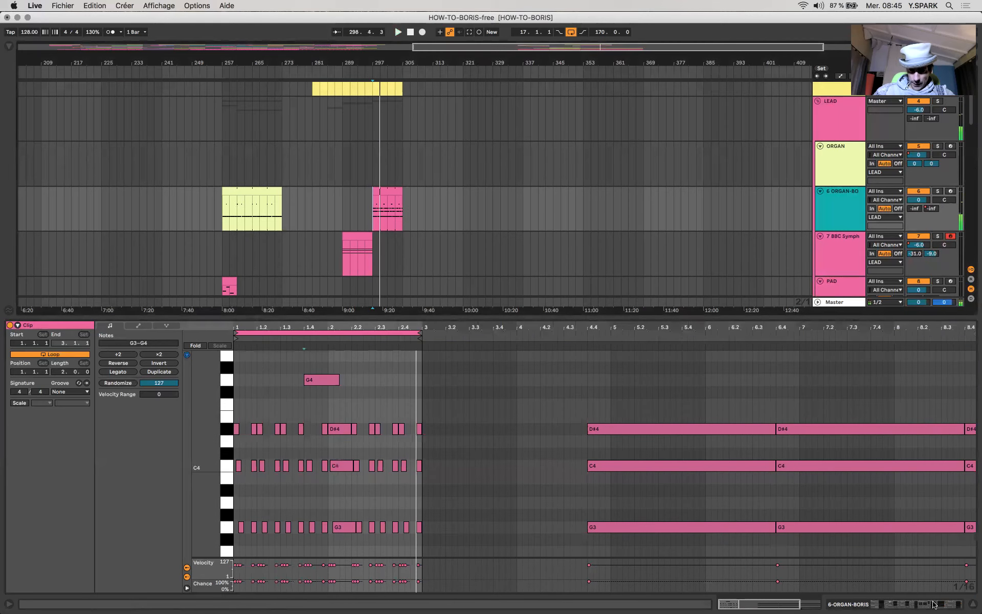
key("shift+Tab")
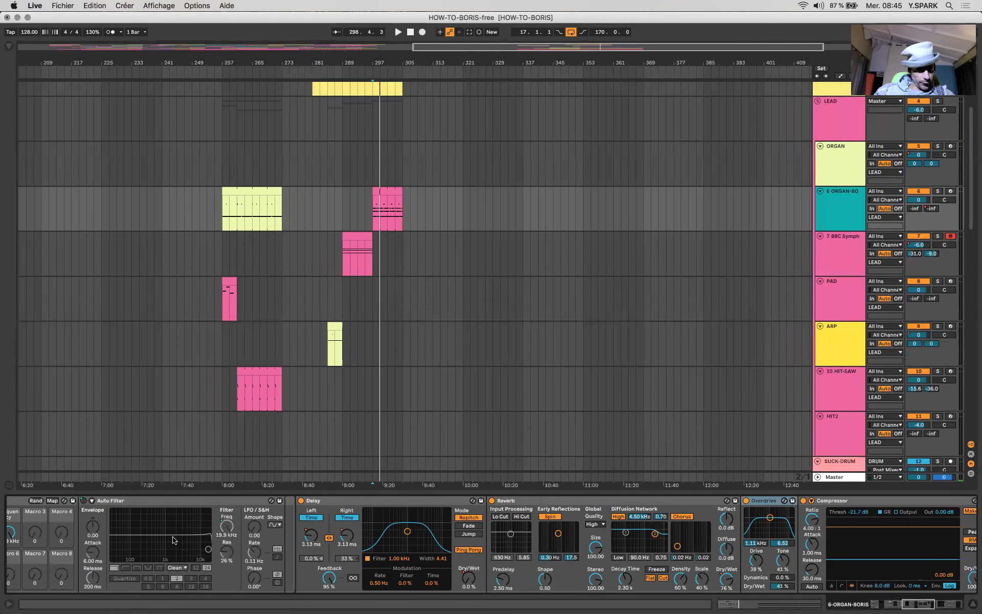
scroll(174, 540, "left", 5)
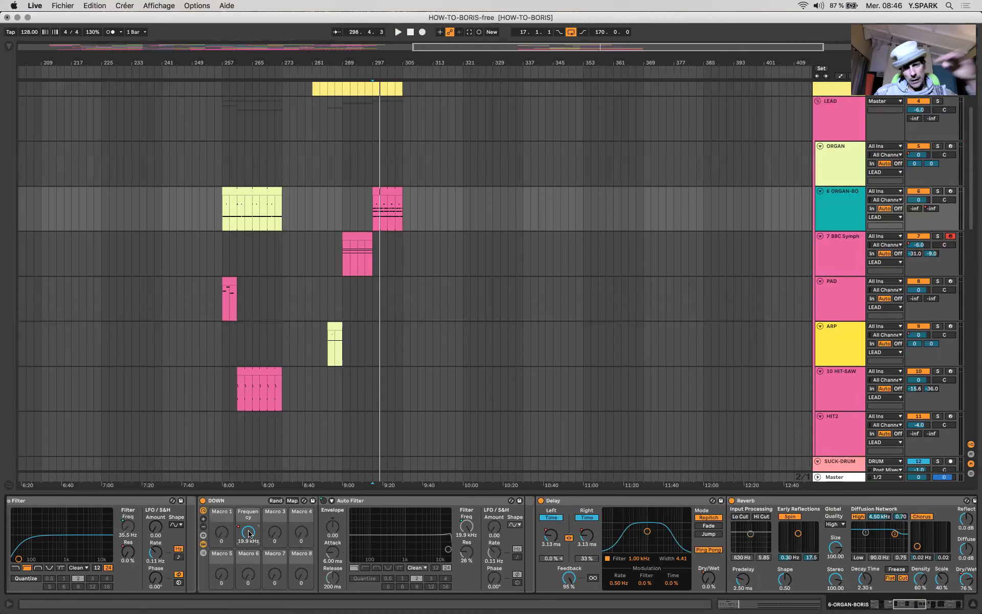
key("a")
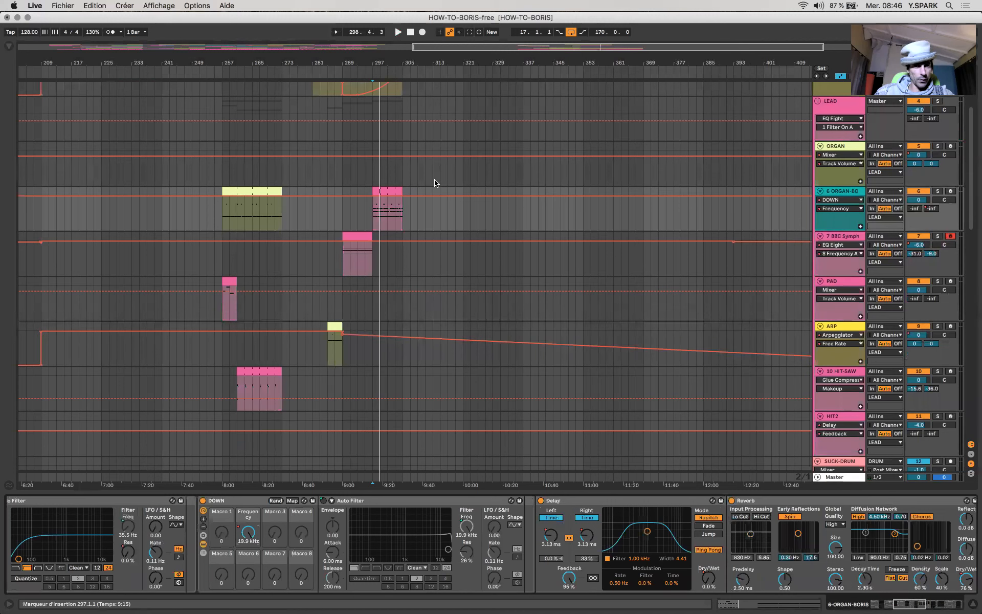
left_click(384, 205)
left_click_drag(388, 204, 386, 224)
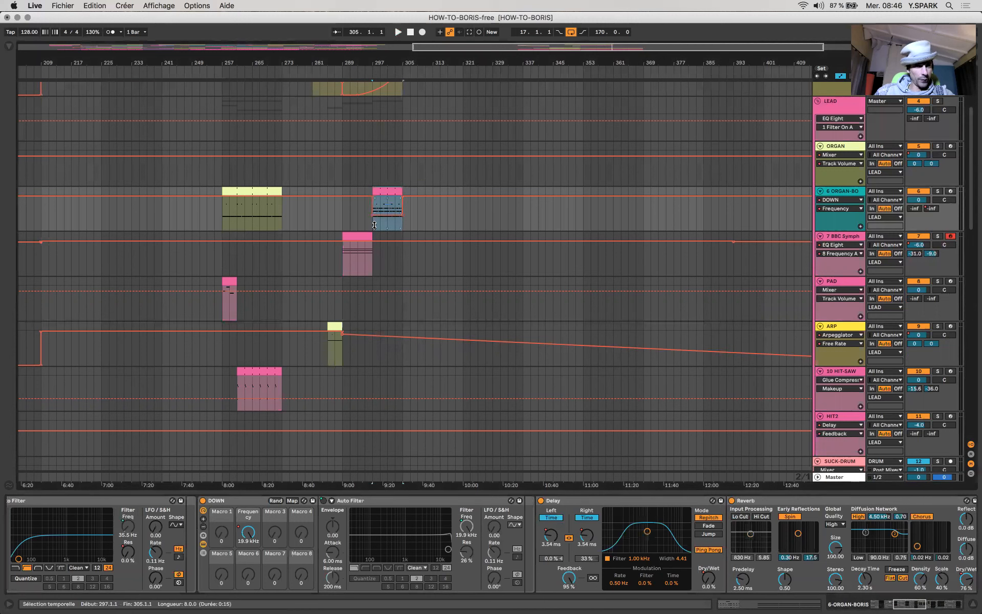
left_click(371, 228)
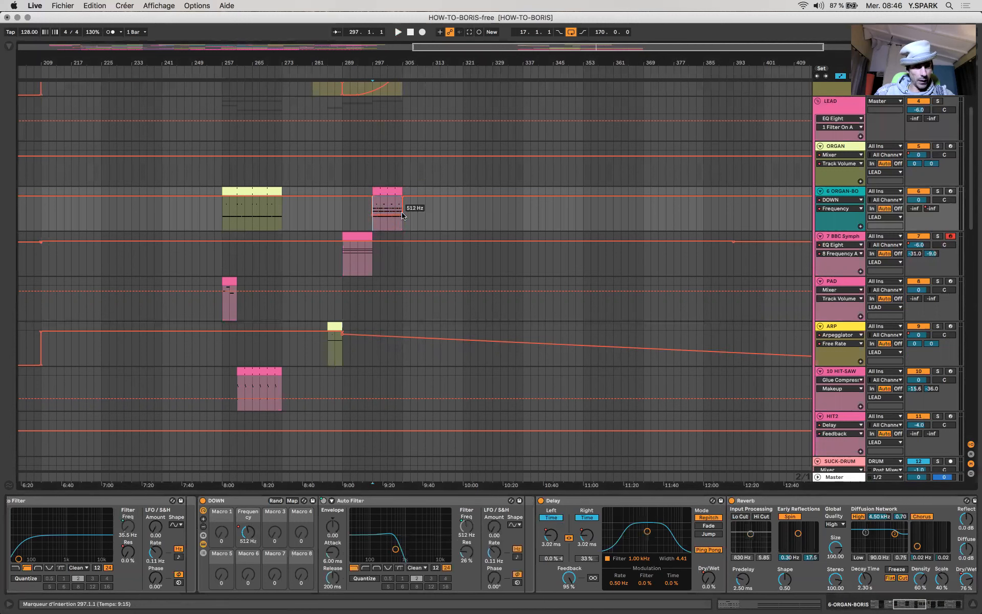
left_click_drag(404, 216, 463, 225)
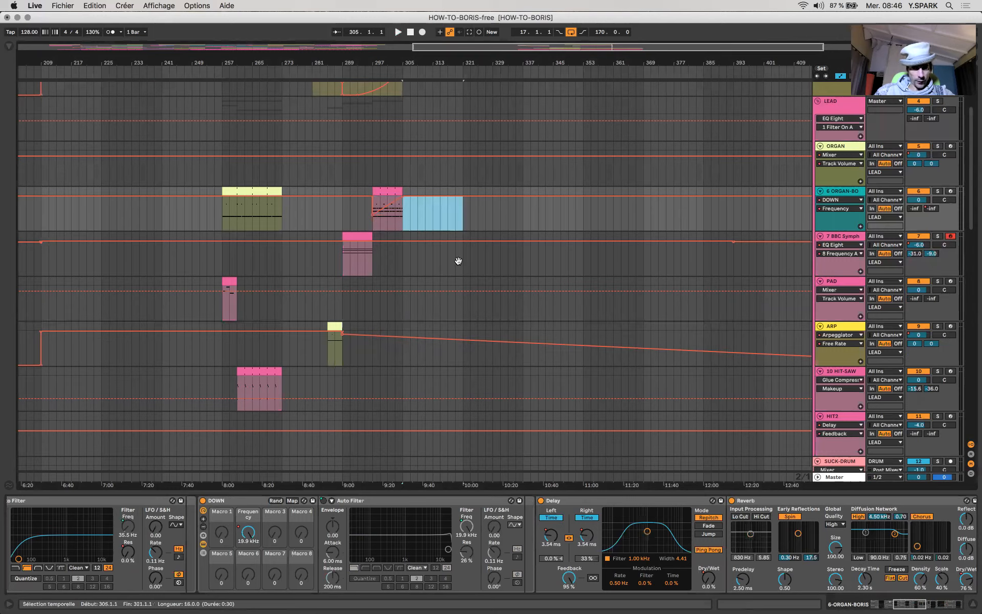
scroll(457, 260, "down", 10)
scroll(459, 264, "up", 12)
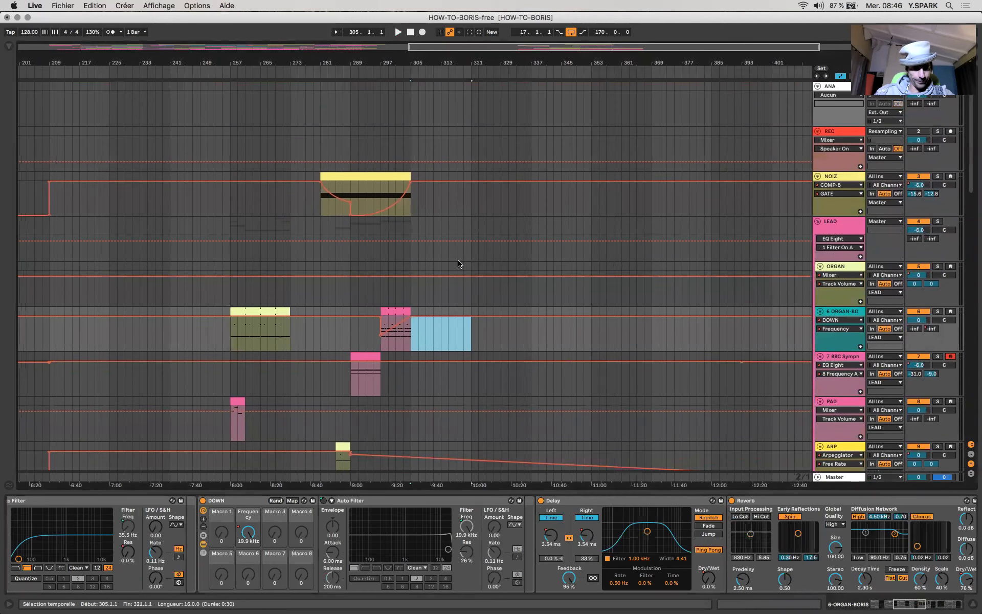
key("a")
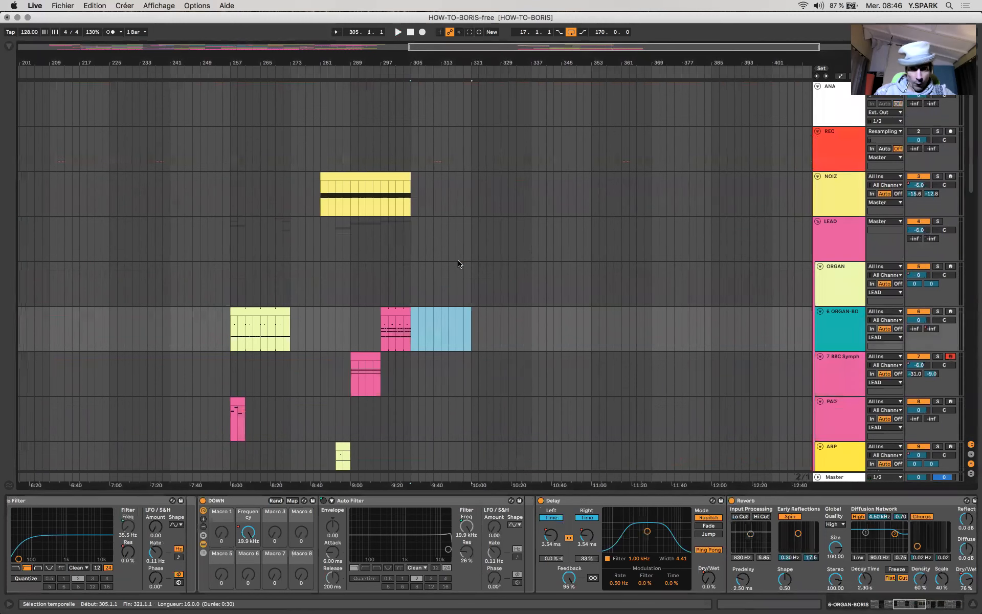
Extend the pink ORGAN-BORIS clip's end to bar 321 during playback and split it at bar 305.
left_click(401, 310)
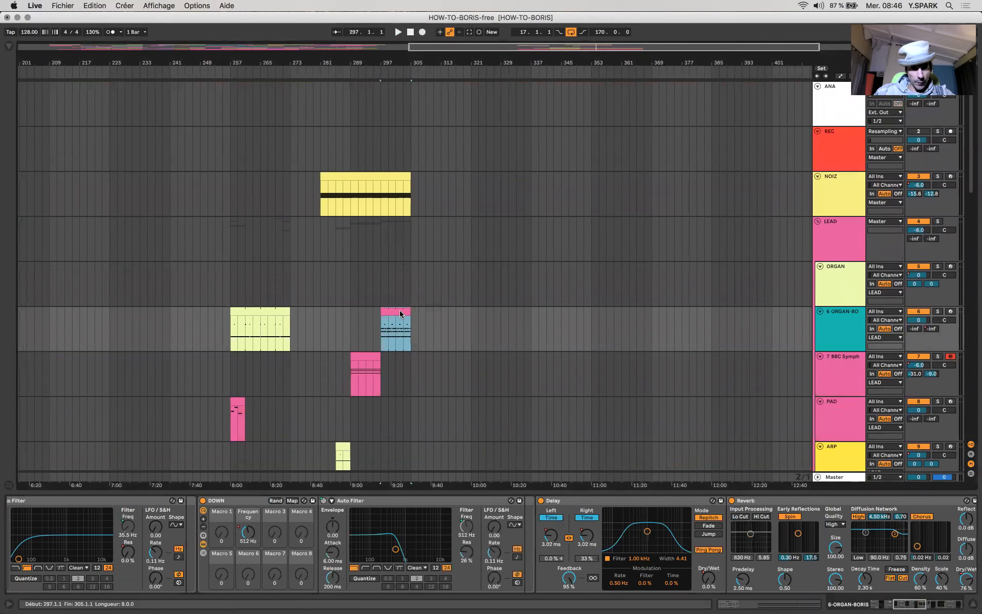
scroll(401, 311, "down", 3)
scroll(400, 315, "down", 1)
key("space")
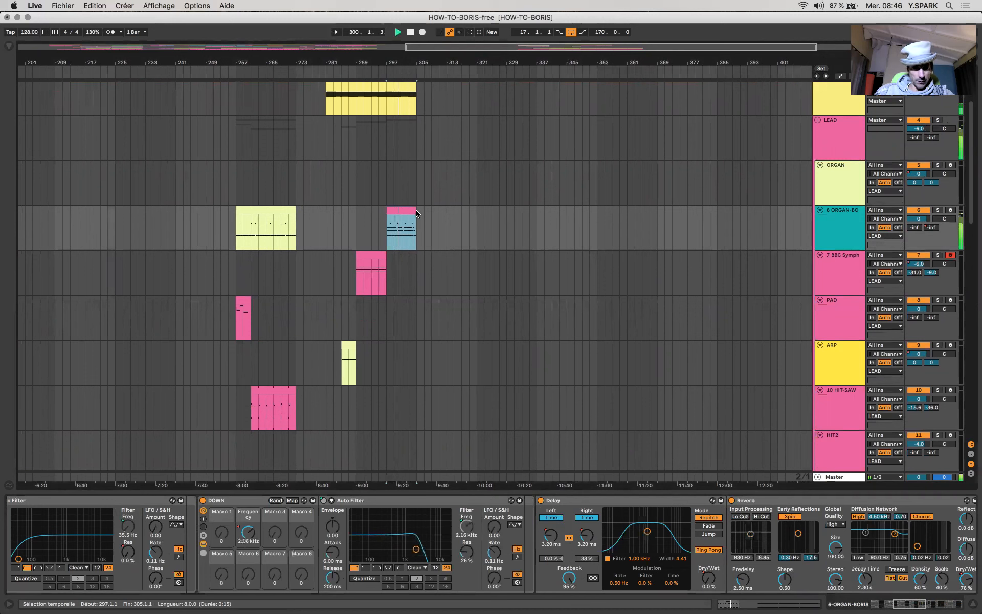
left_click_drag(413, 209, 477, 210)
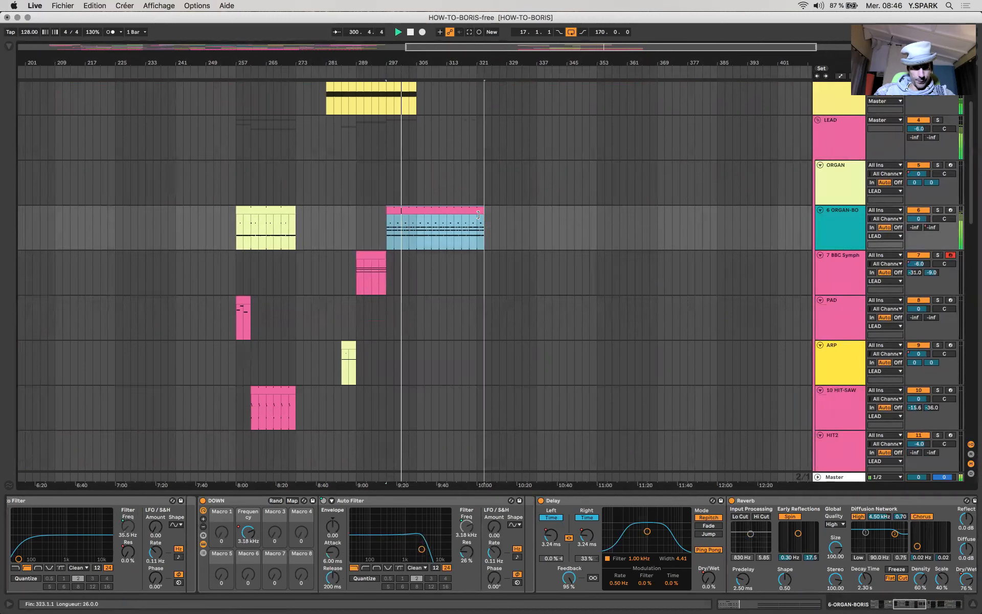
left_click(412, 226)
left_click(418, 230)
key("super+e")
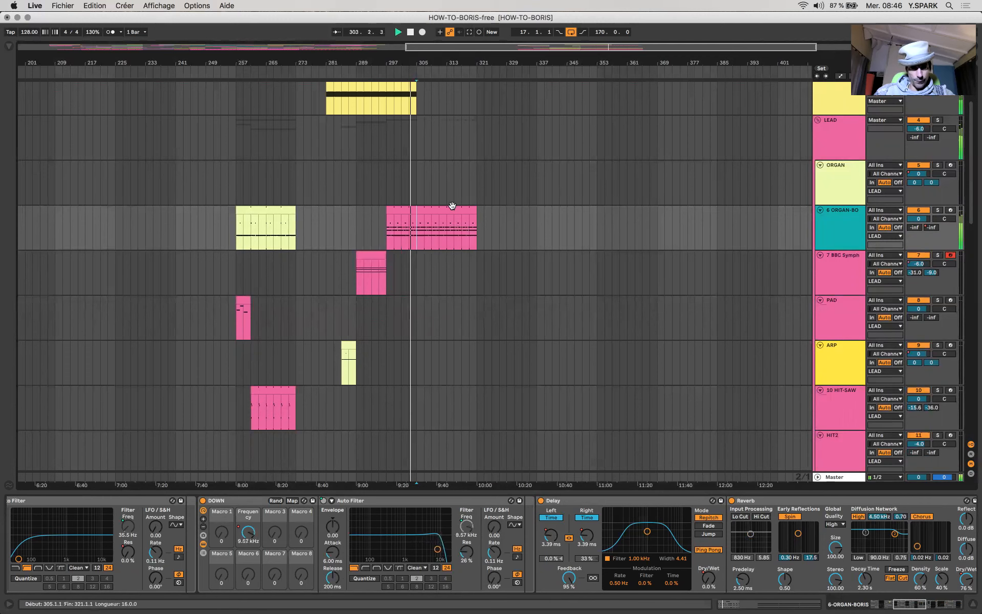
Open the ORGAN-BORIS clip starting at bar 305 and set the arrangement loop to its 16 bars.
double_click(453, 207)
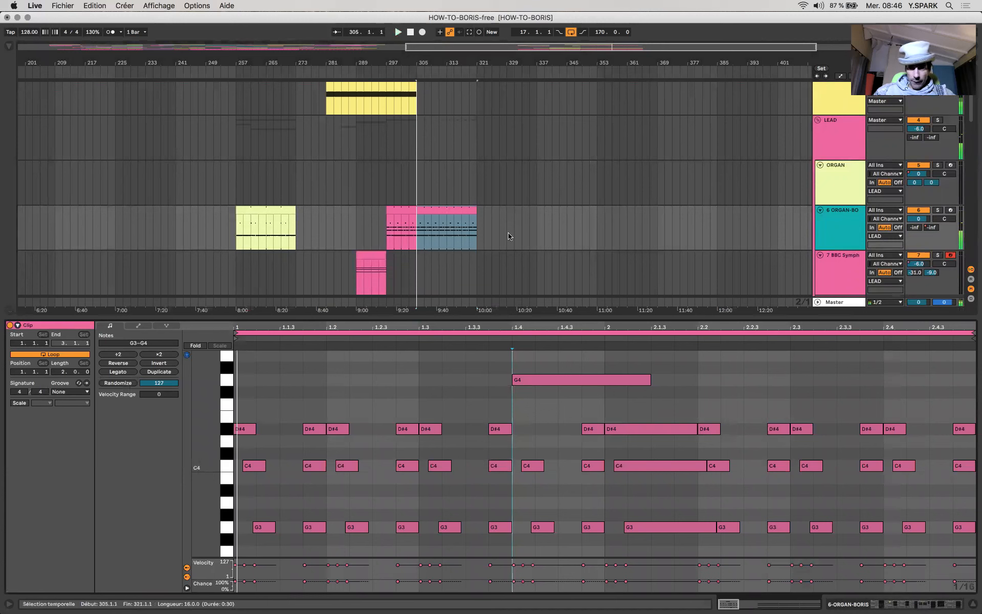
left_click(446, 211)
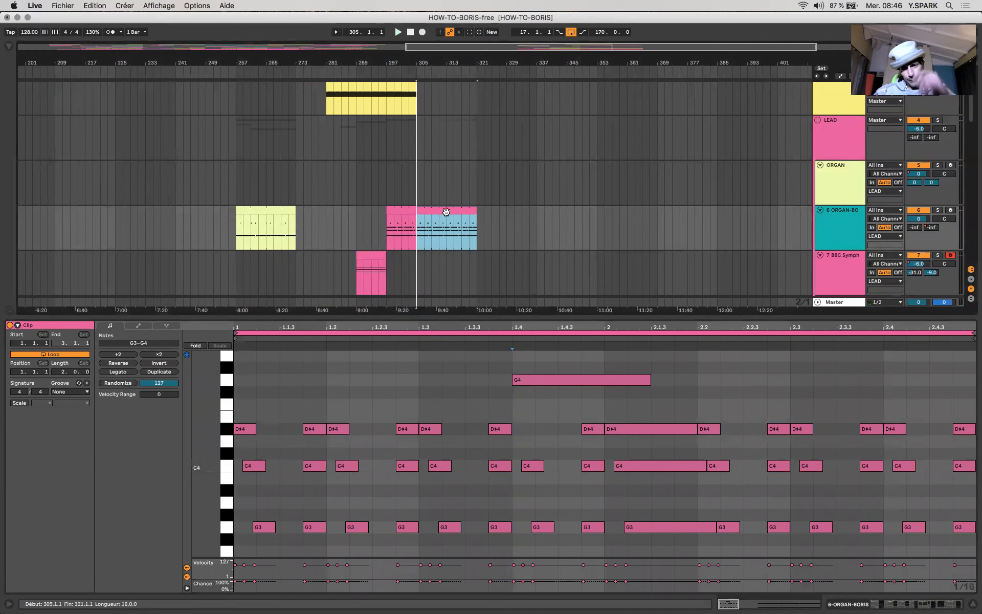
left_click_drag(629, 361, 595, 392)
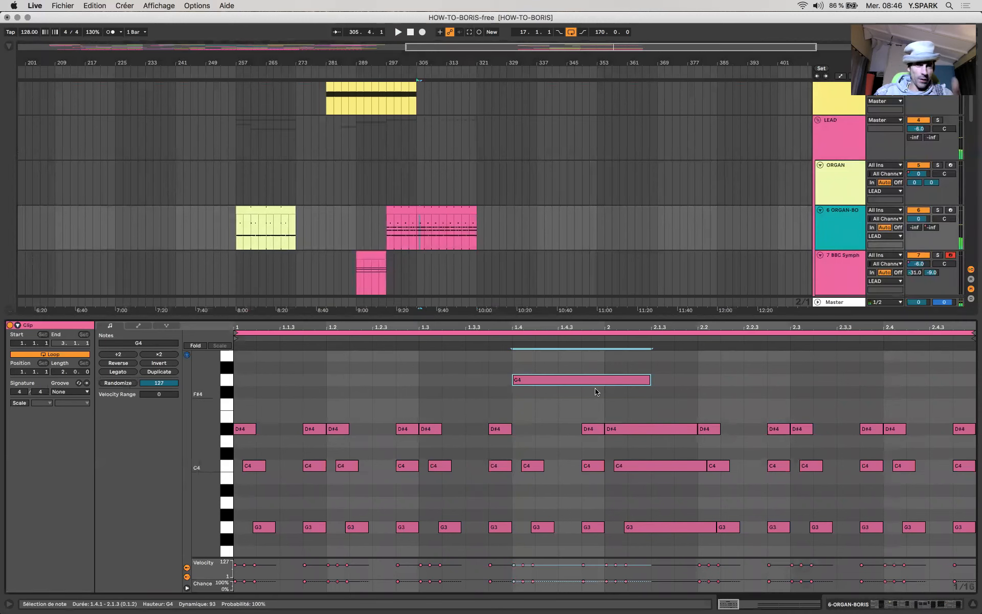
left_click(447, 213)
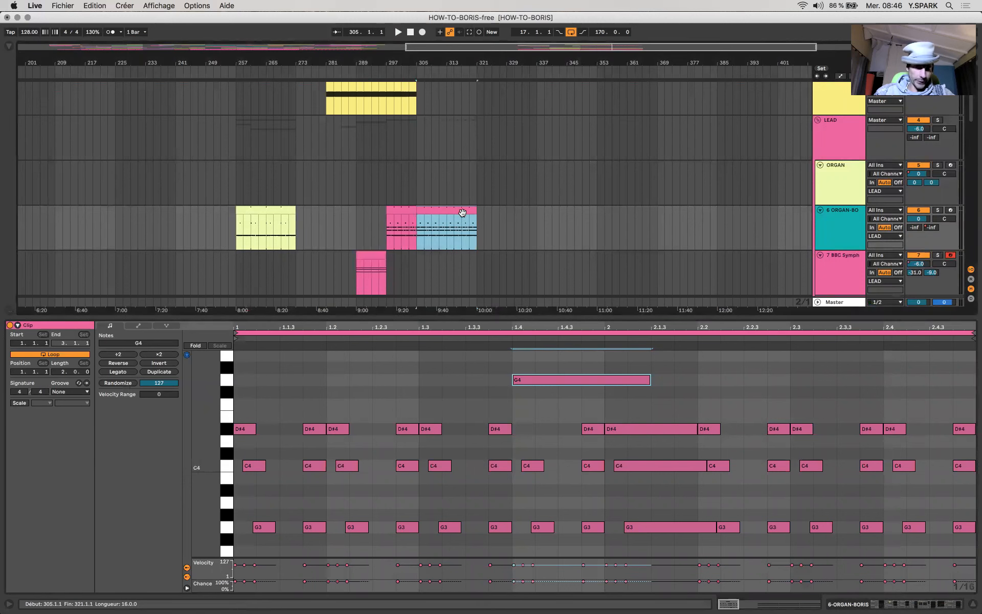
key("super+l")
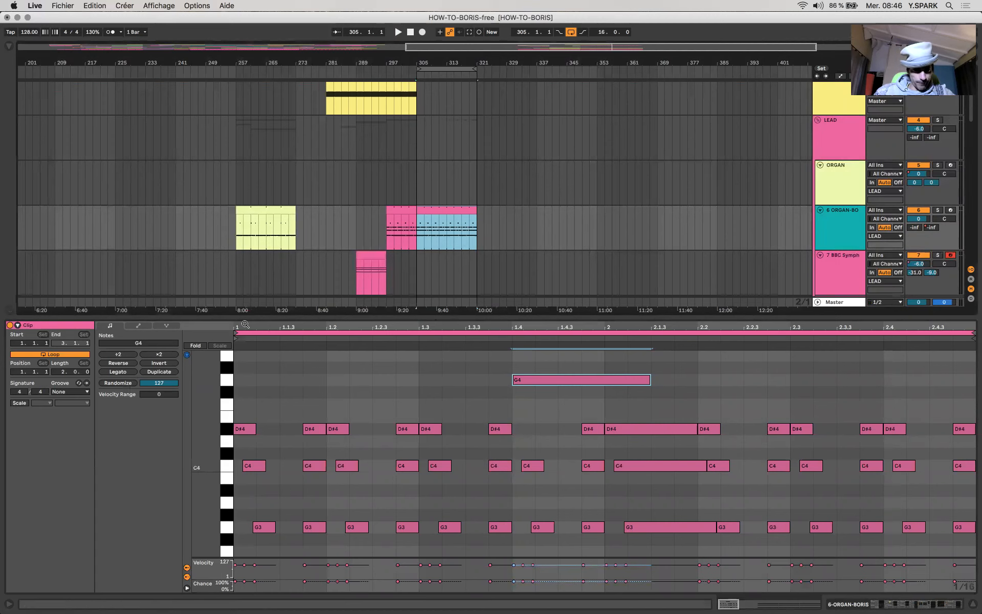
Set the clip's internal loop from 1.4 to 2.3 and audition the shortened pattern.
left_click_drag(236, 333, 512, 333)
left_click_drag(971, 332, 789, 333)
left_click_drag(782, 380, 631, 459)
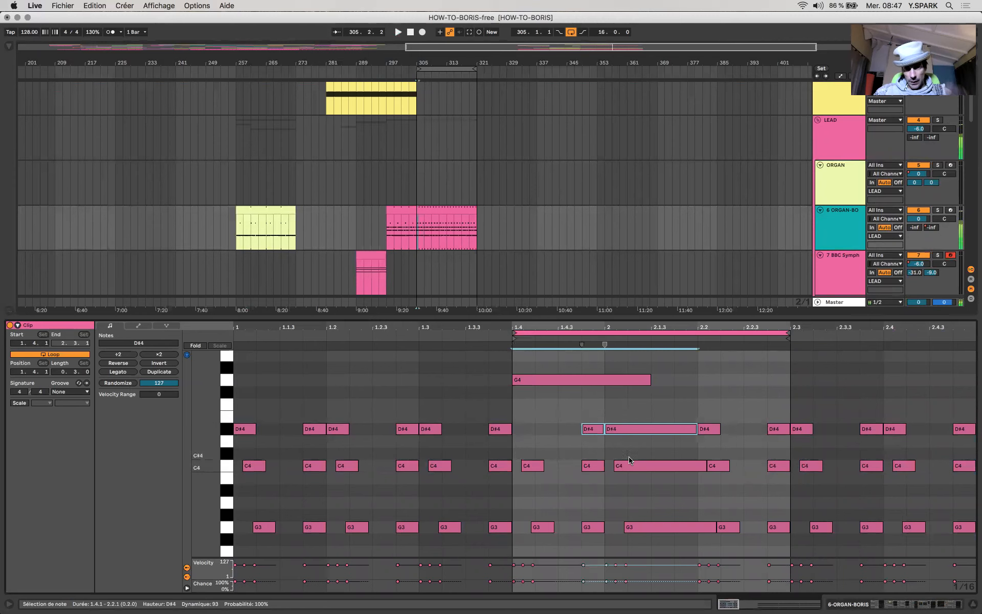
left_click(448, 207)
key("space")
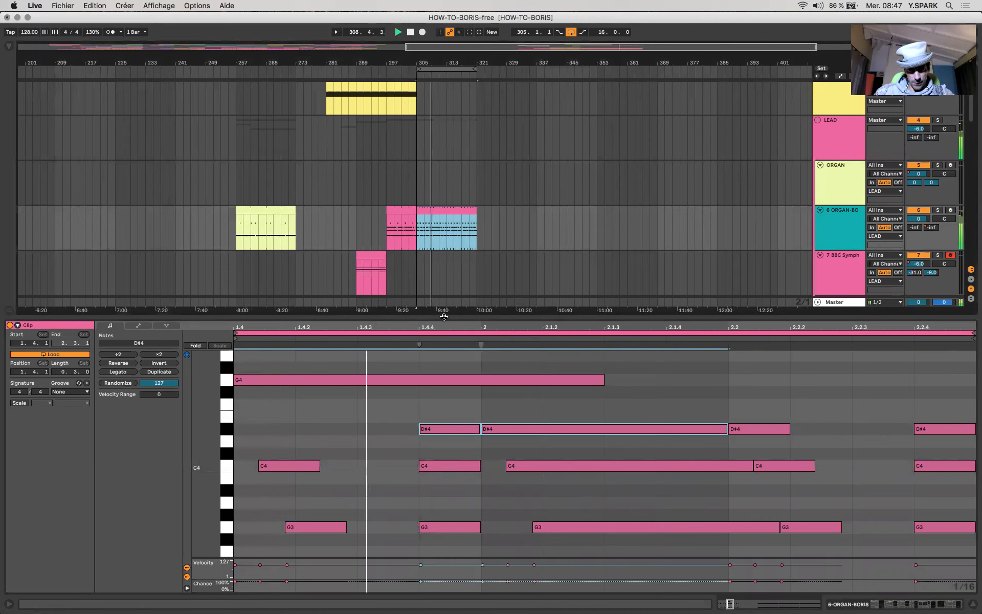
key("space")
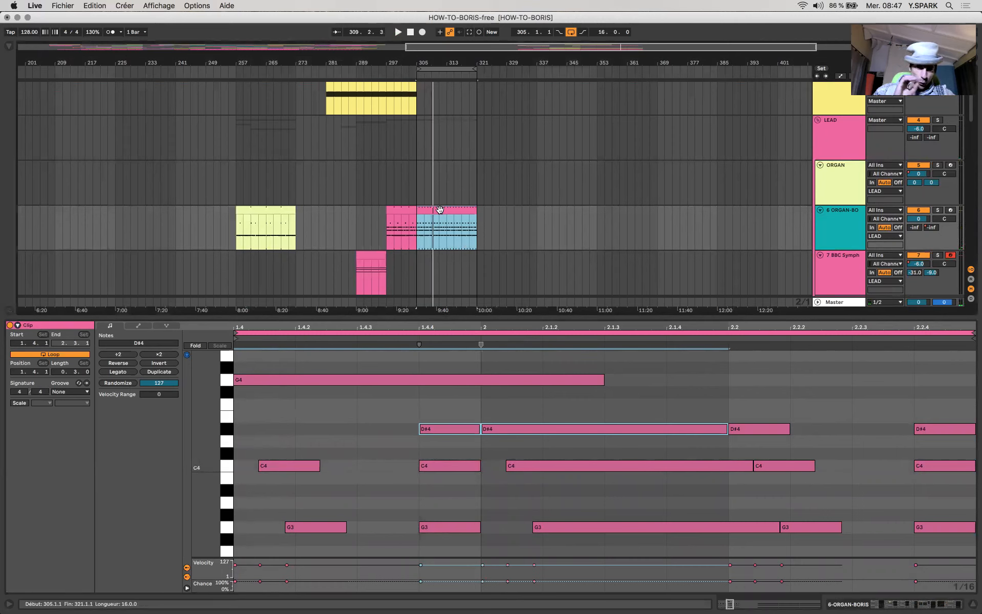
Copy the ORGAN-BORIS clip from bar 305 to bar 353.
left_click_drag(440, 209, 620, 232)
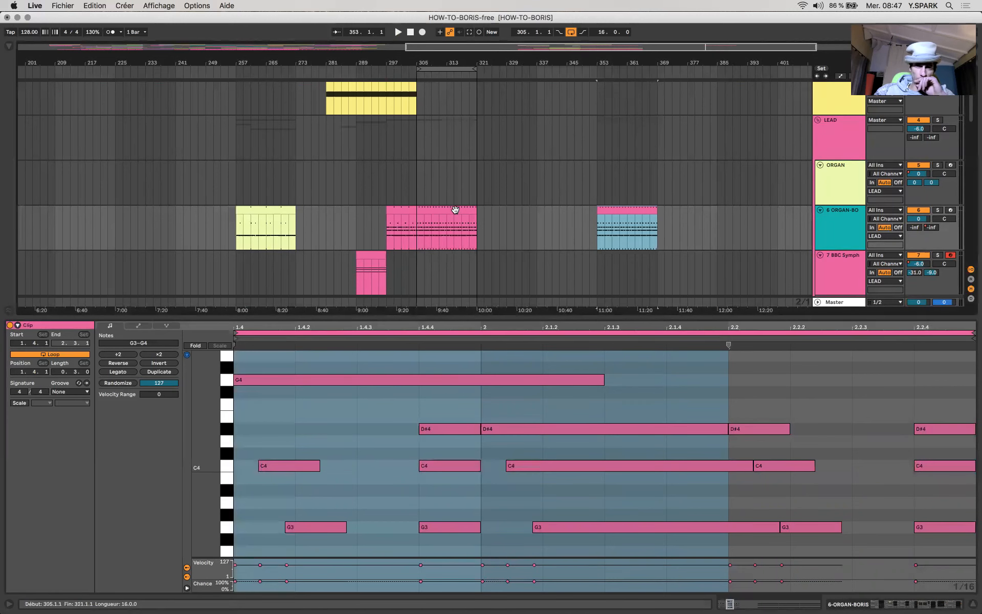
key("super+z")
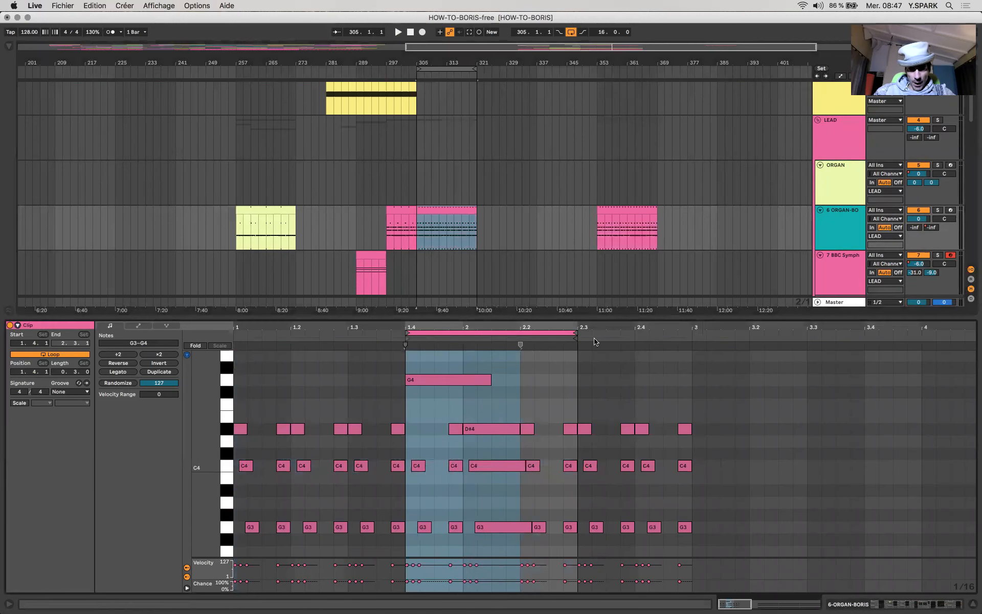
Extend the loop end of the clip at bar 305 to 2.4 and crop the clip to its loop.
left_click_drag(572, 333, 633, 328)
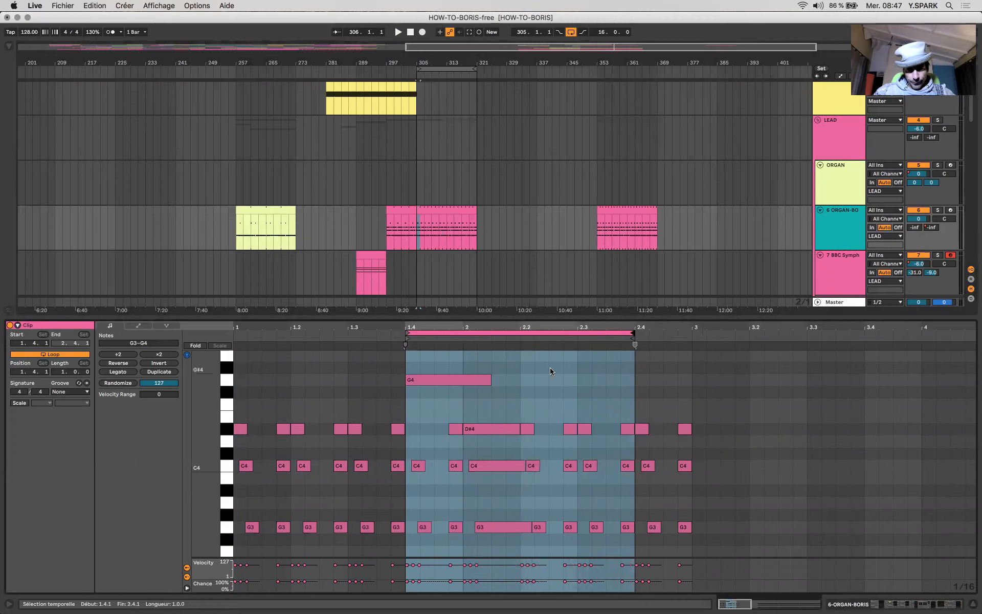
right_click(495, 389)
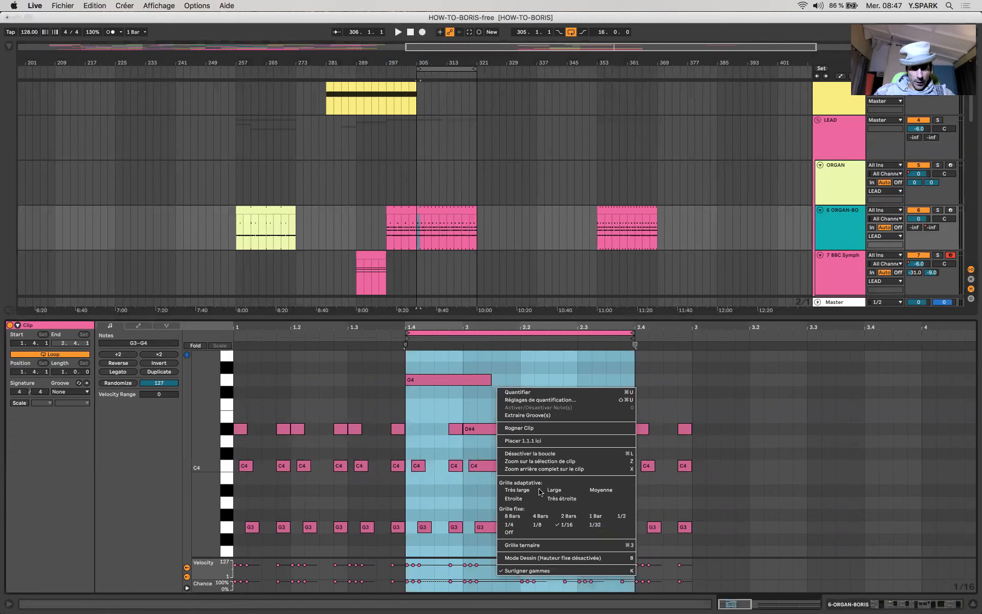
left_click(520, 429)
Compare the notes of the copy at bar 353 with the cropped clip at bar 305, and play the cropped clip.
left_click(630, 210)
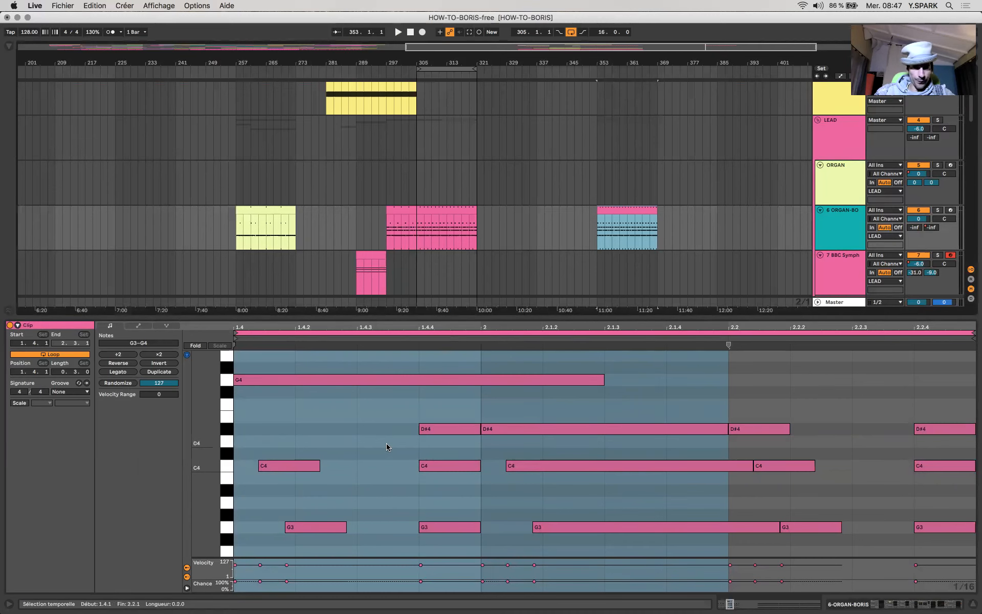
scroll(386, 443, "down", 5)
left_click(633, 213)
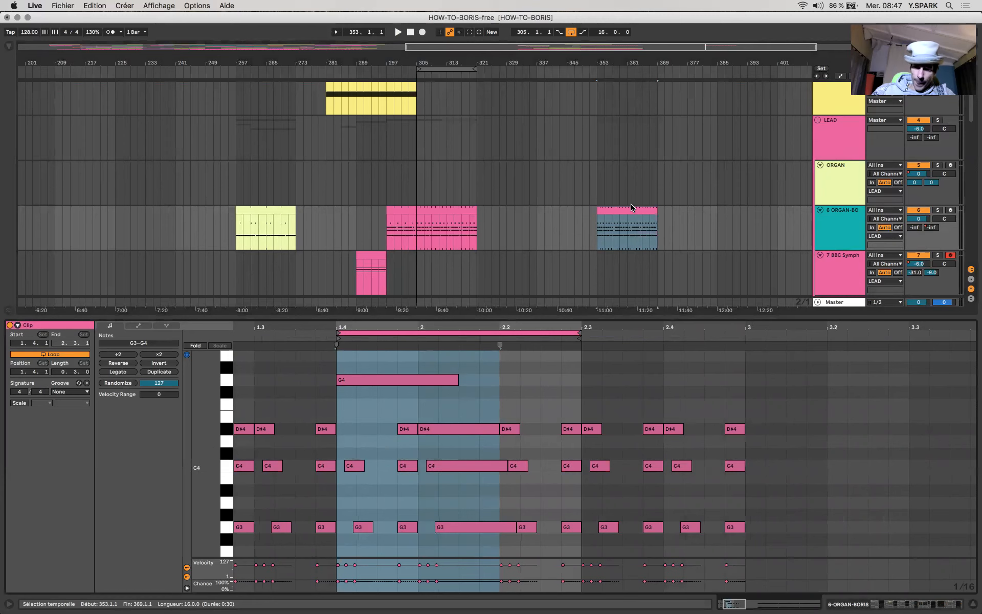
left_click(444, 207)
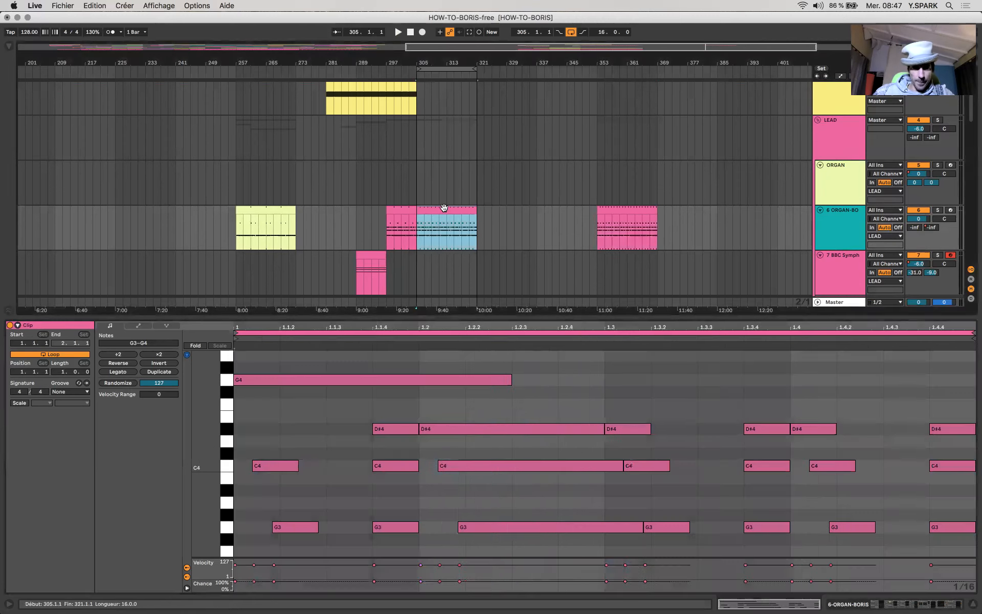
key("space")
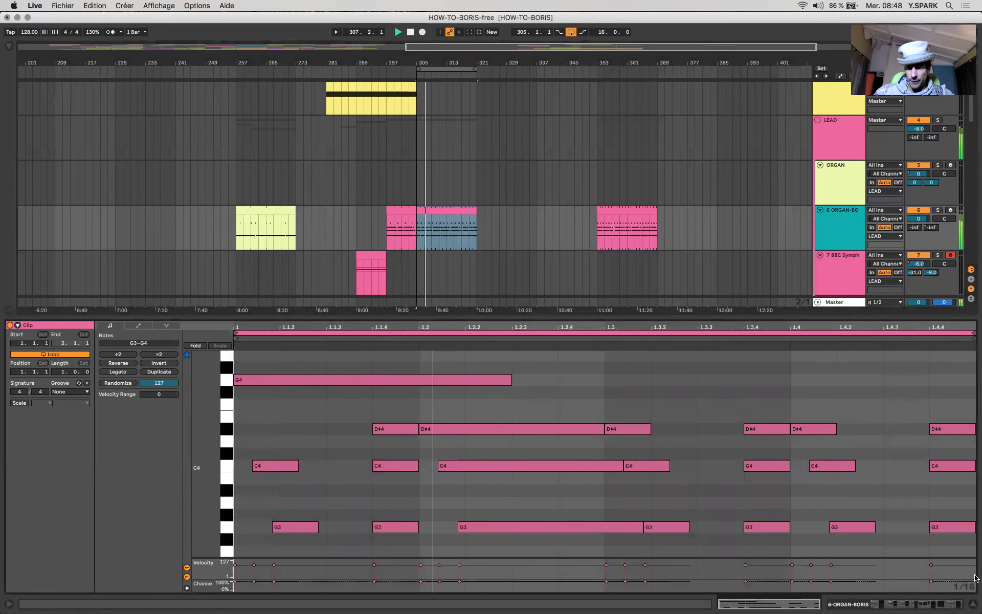
Shape the ORGAN-BORIS Reverb Dry/Wet automation into a ramp rising from 21% at bar 305 to its former level at bar 321.
left_click(945, 606)
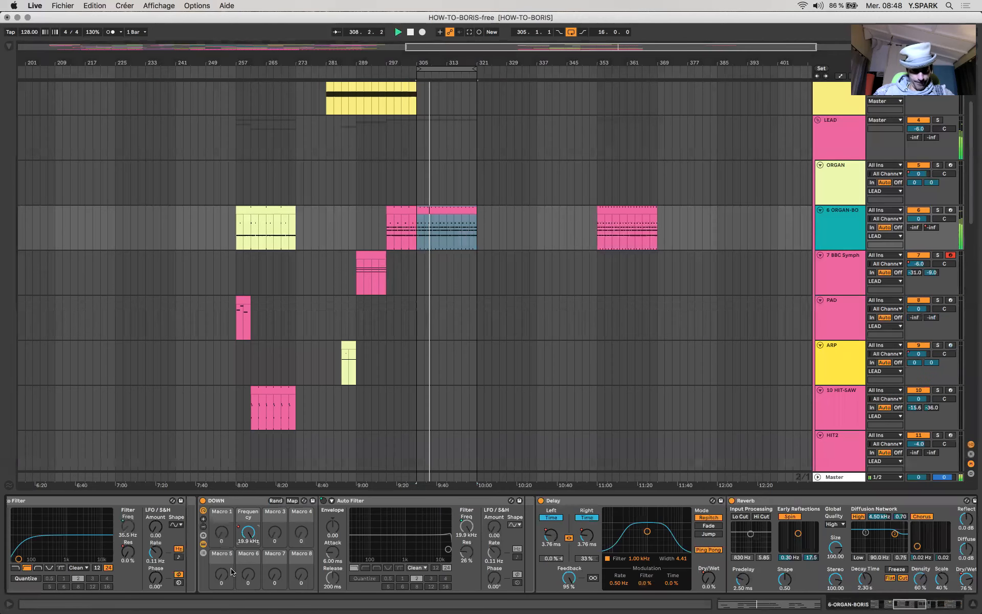
scroll(231, 571, "right", 8)
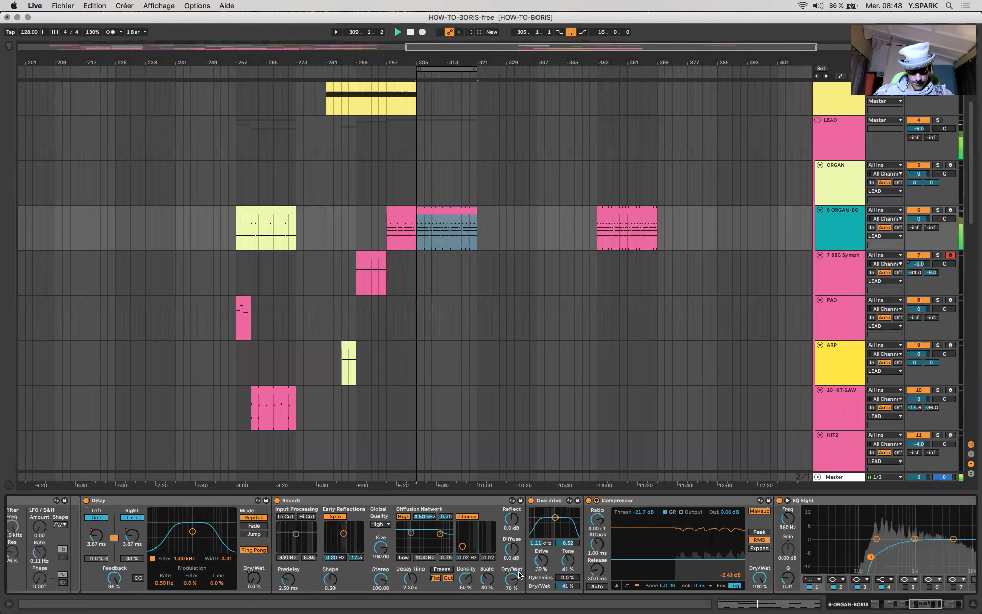
key("a")
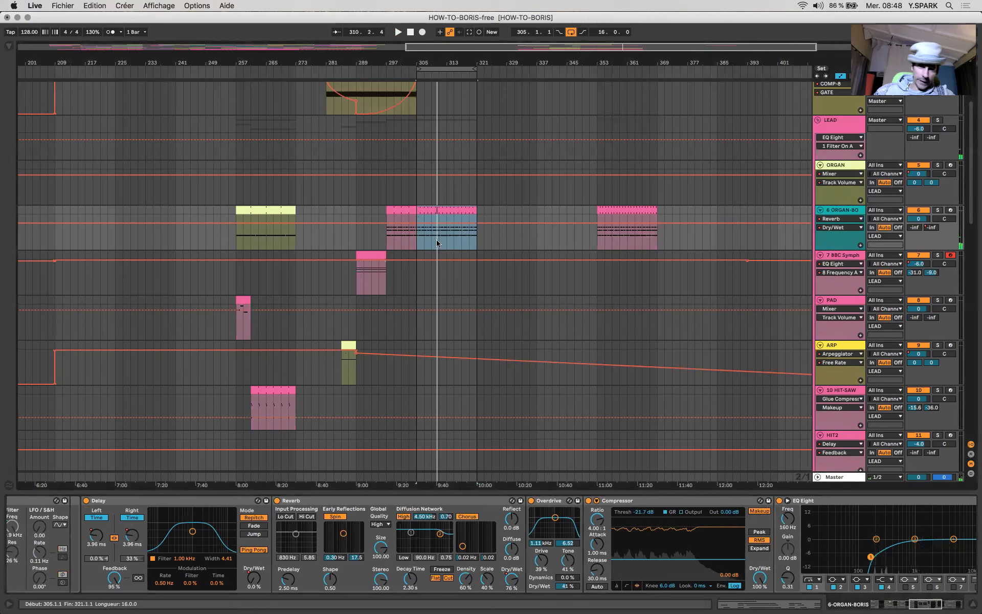
left_click_drag(435, 228, 435, 245)
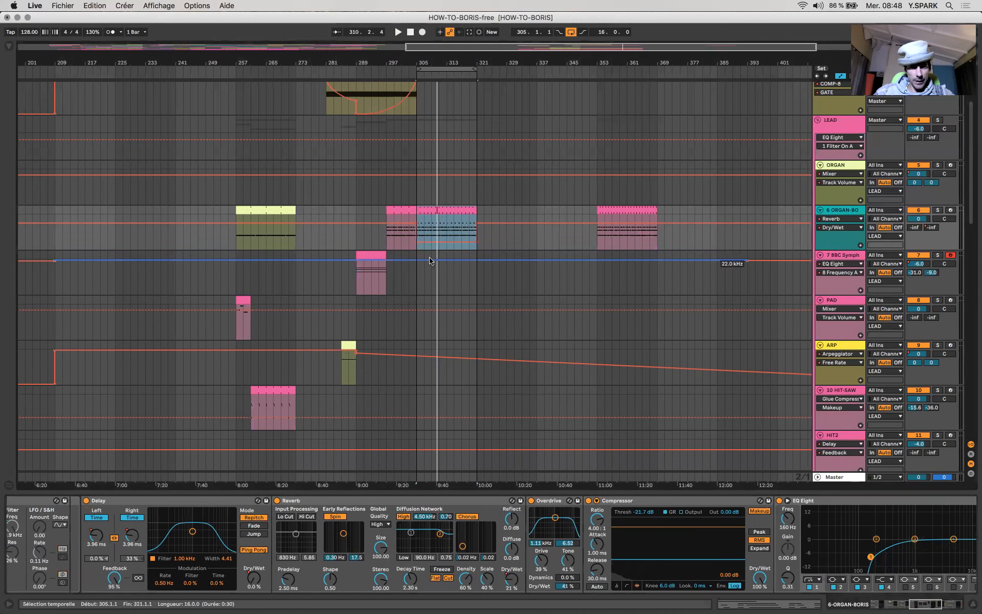
key("space")
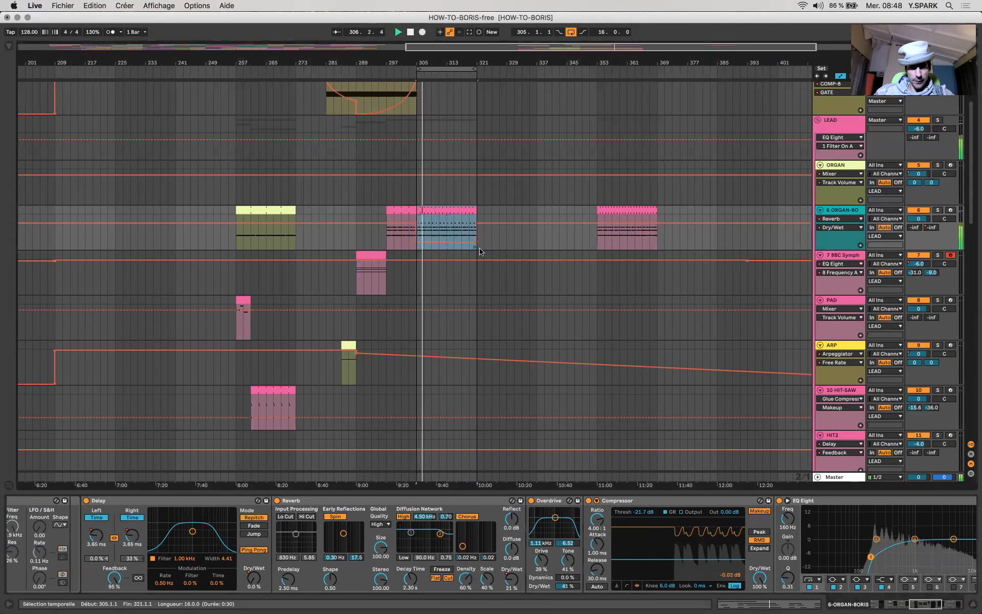
left_click_drag(476, 246, 476, 225)
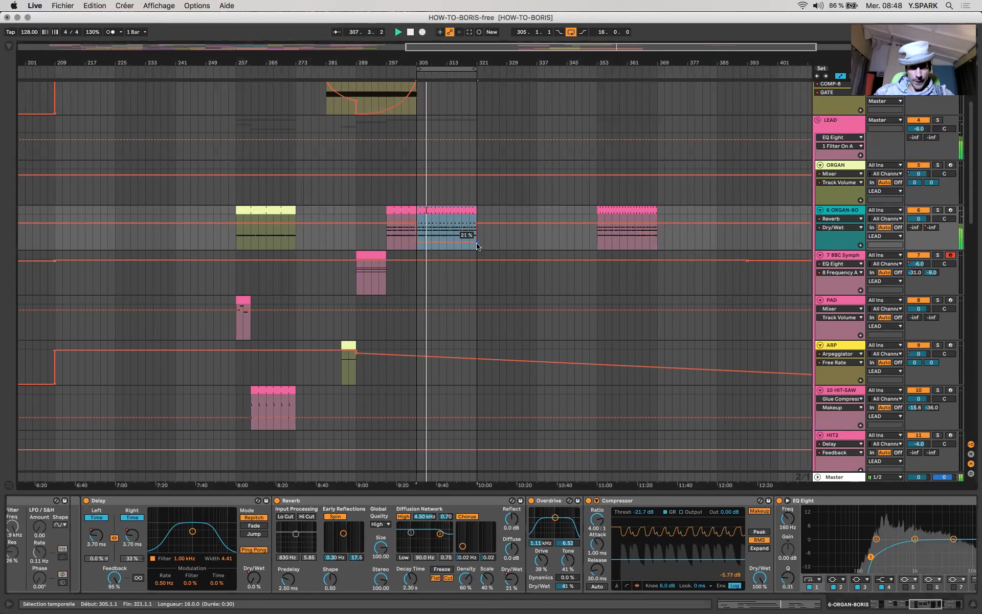
key("space")
Try all notes of the ORGAN-BORIS clip at bar 305 one octave lower, auditioning the track soloed.
double_click(443, 207)
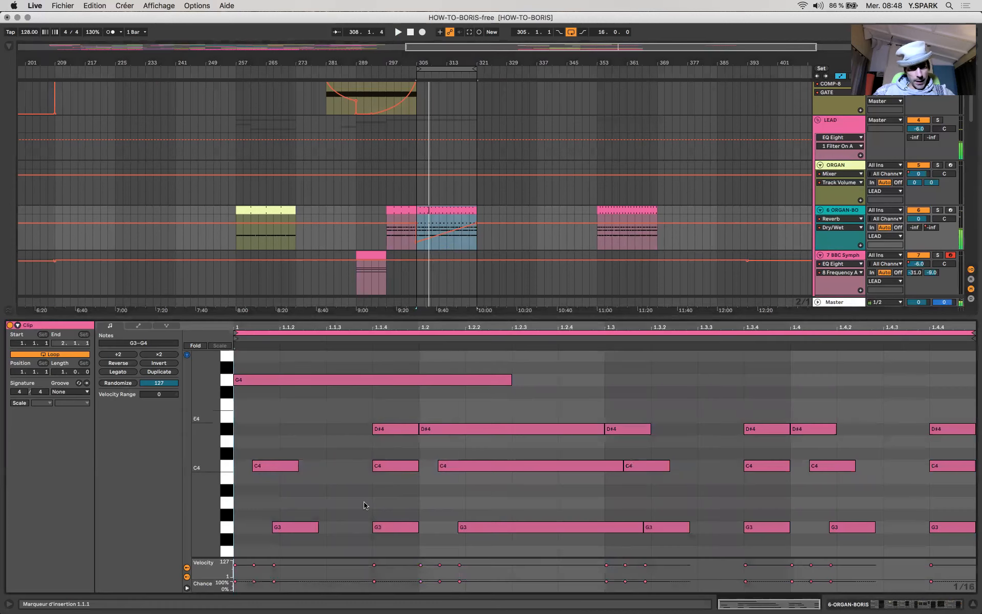
left_click(318, 365)
key("super+a")
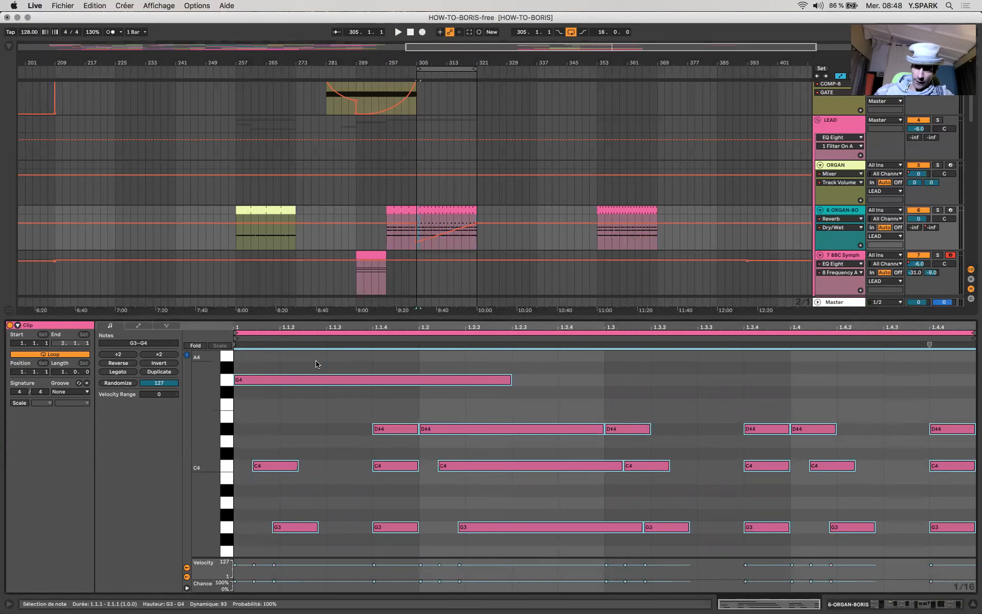
key("shift+Down")
key("space")
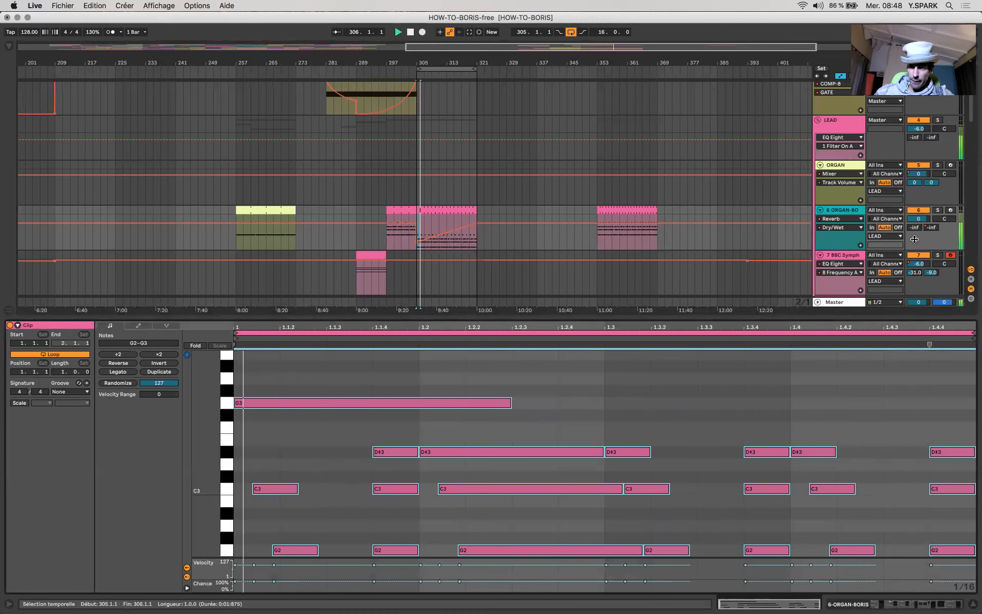
left_click(937, 210)
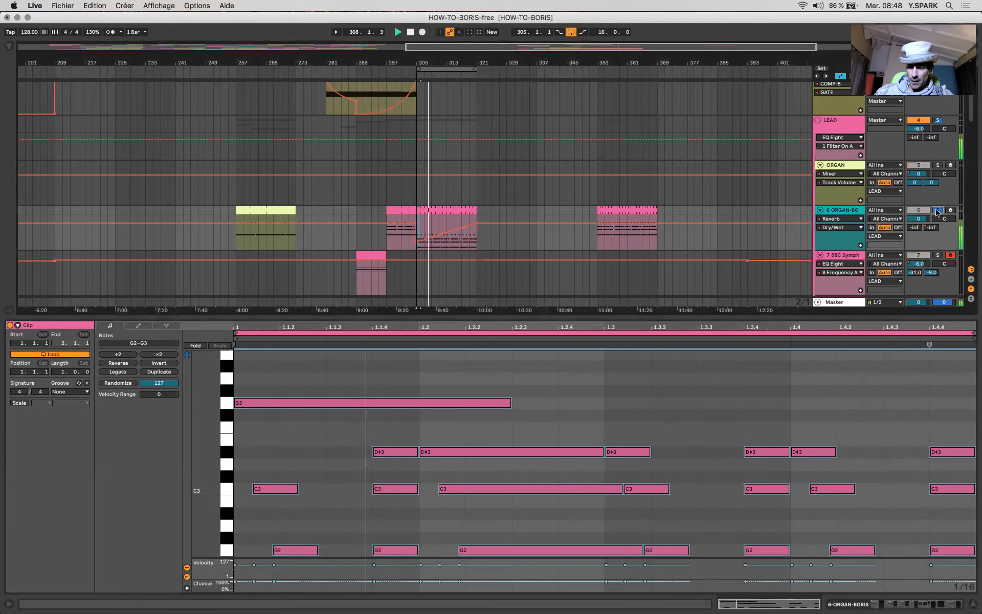
key("space")
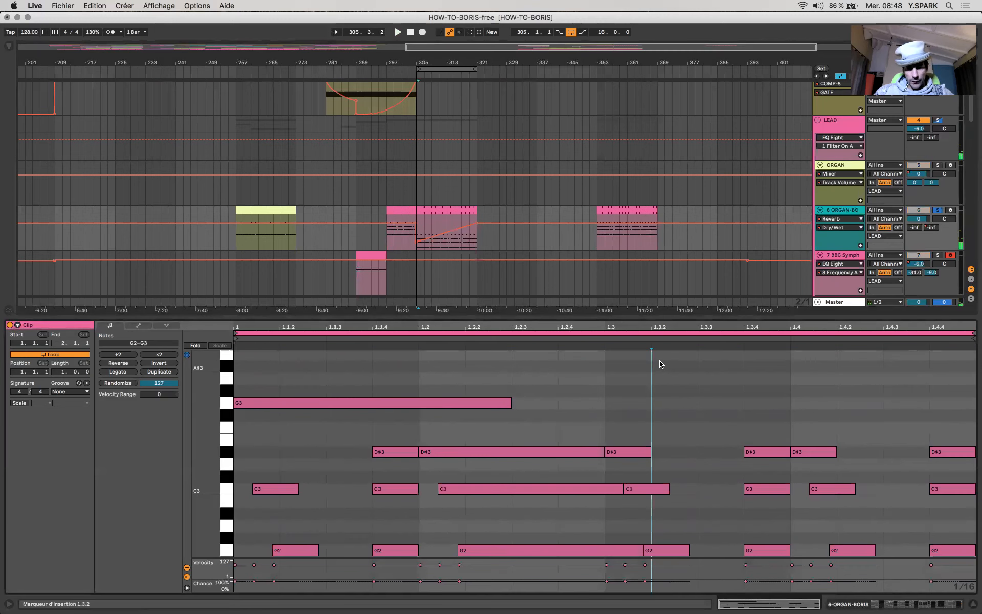
key("shift+Up")
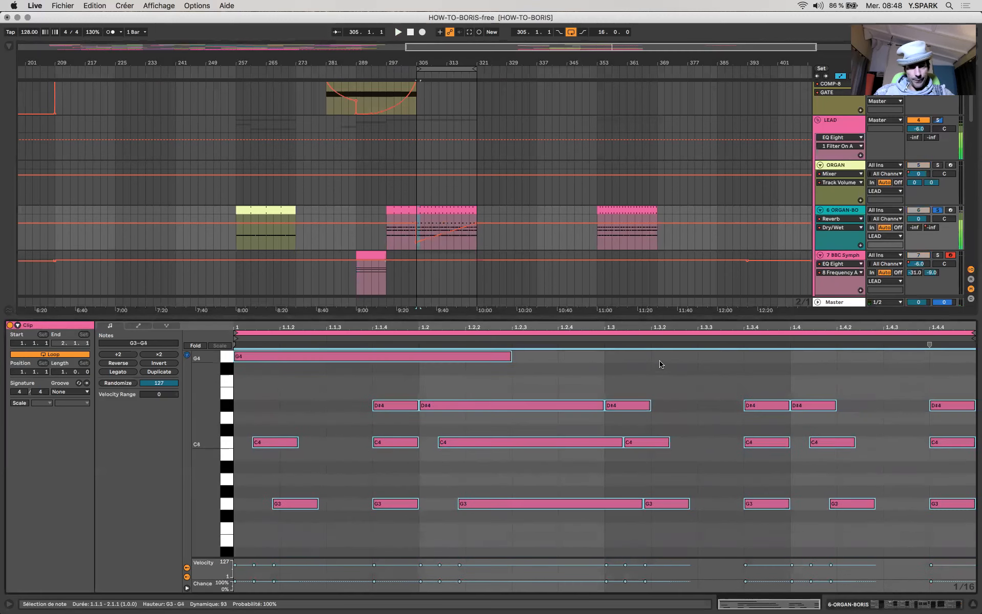
Transpose all notes of the ORGAN-BORIS clip at bar 297 up an octave, unsolo the track and play from bar 297.
left_click(405, 211)
key("ctrl+a")
key("shift+Up")
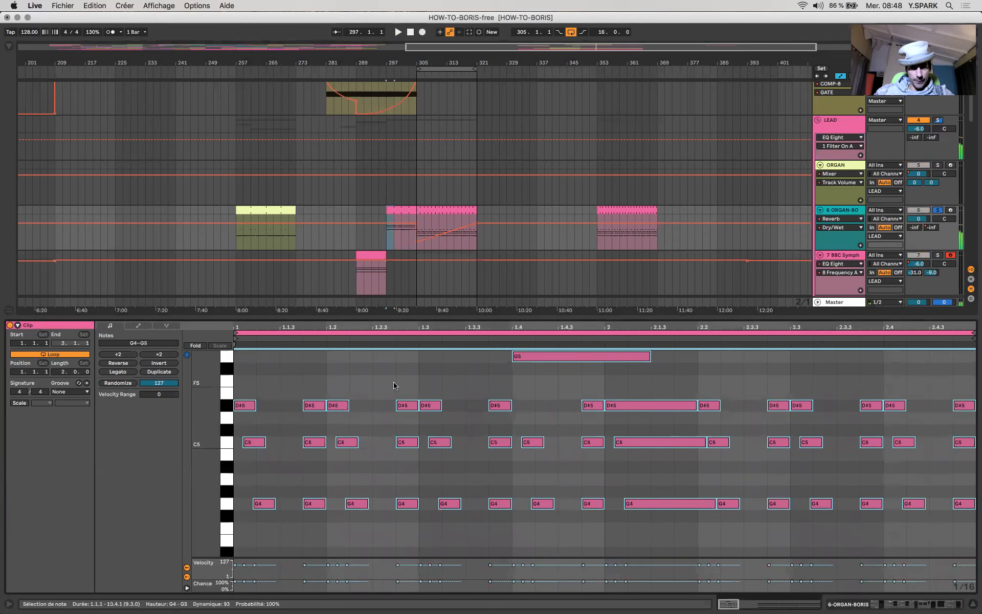
left_click(938, 210)
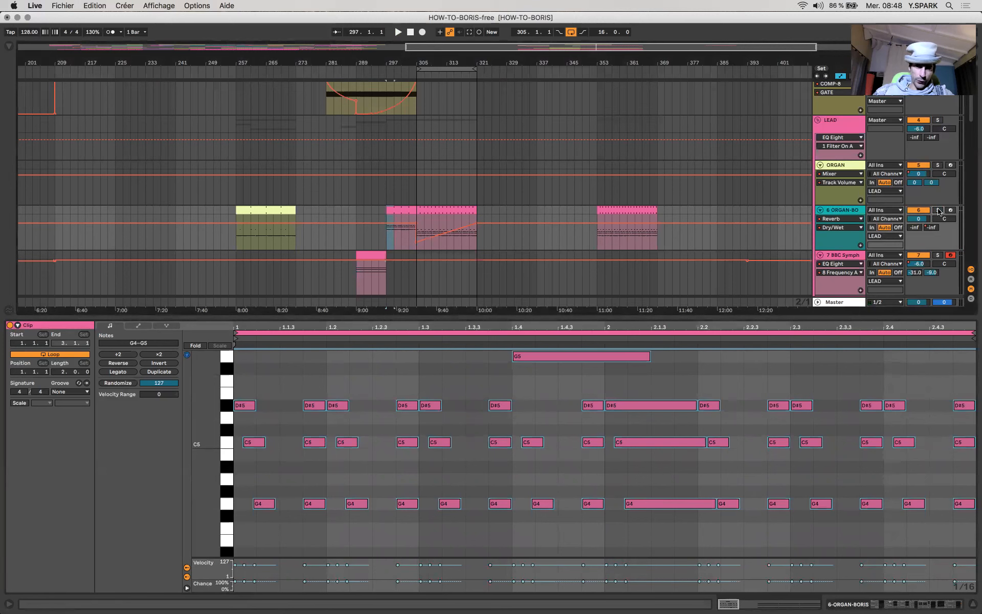
left_click(390, 240)
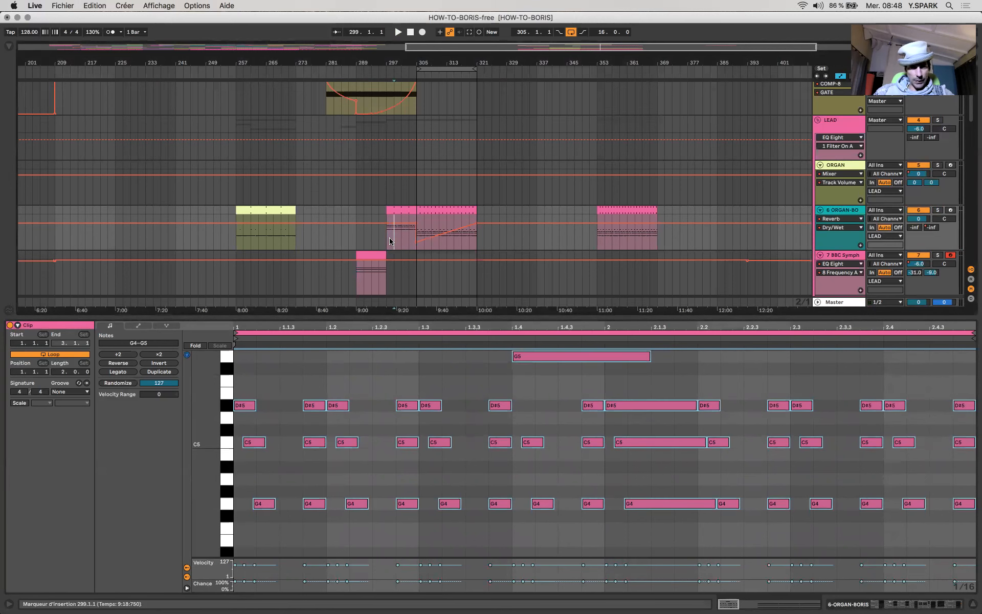
left_click(443, 208)
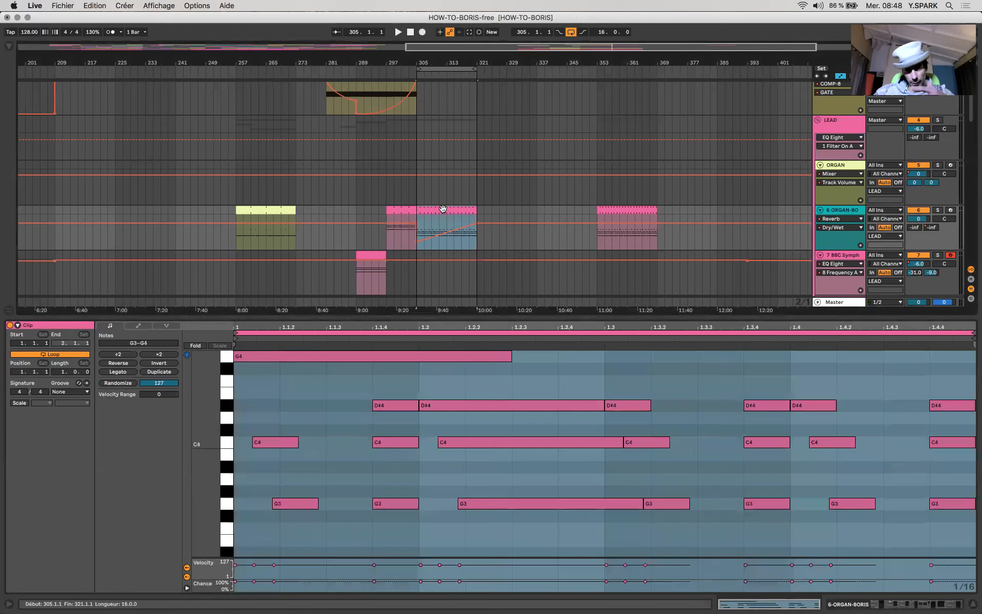
left_click(395, 208)
key("space")
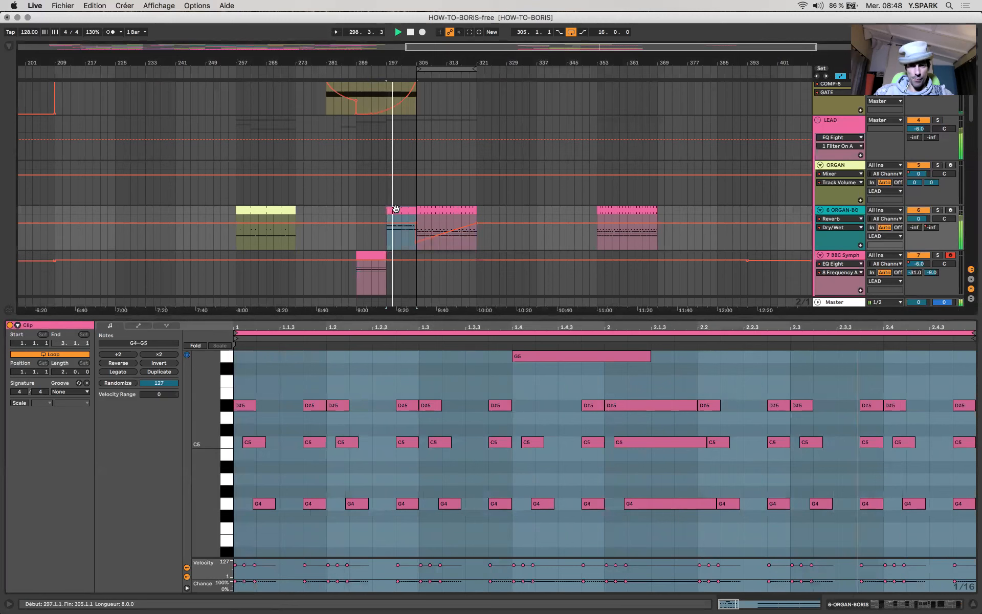
Hide the automation and examine the lead, drum and bass tracks across the whole arrangement during playback.
key("a")
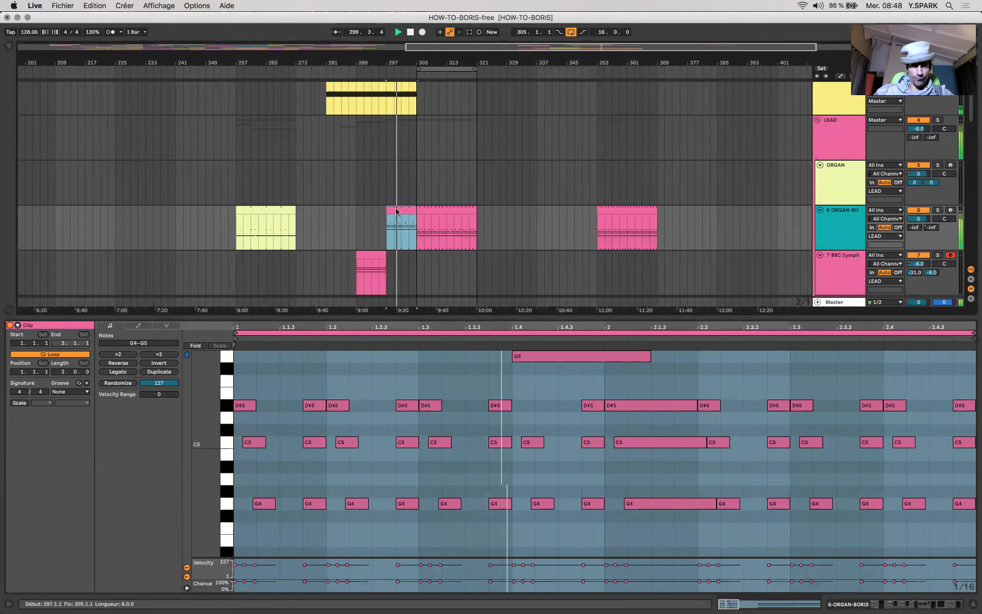
key("w")
double_click(507, 318)
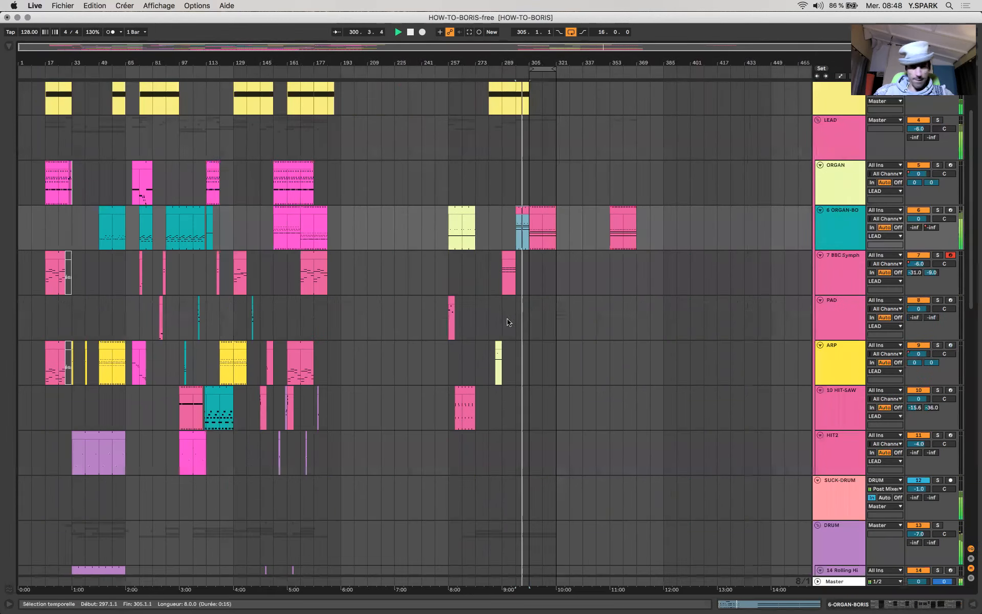
scroll(548, 355, "down", 10)
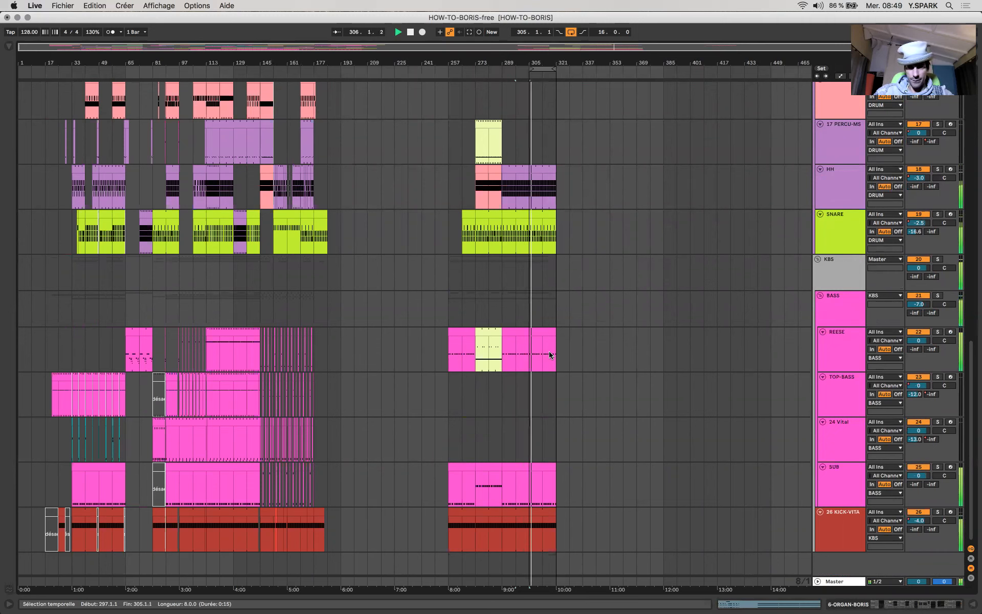
scroll(563, 356, "up", 10)
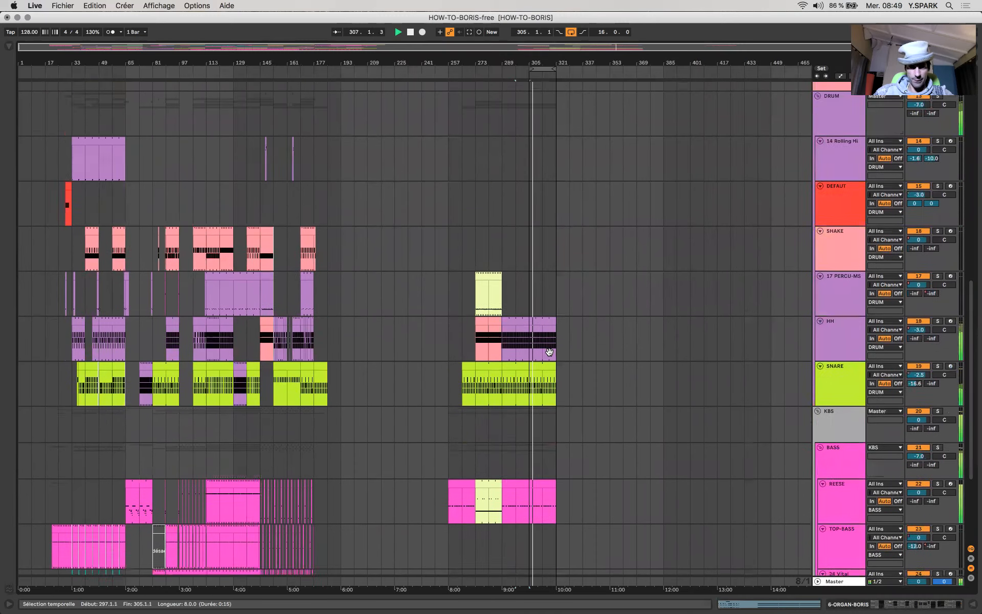
scroll(577, 359, "up", 2)
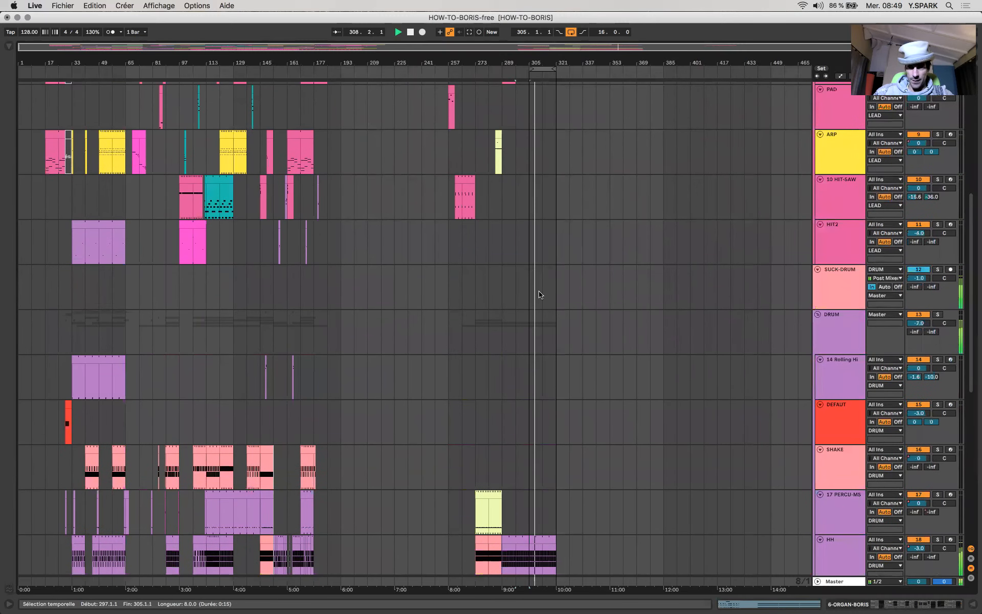
scroll(539, 294, "up", 8)
scroll(540, 284, "down", 10)
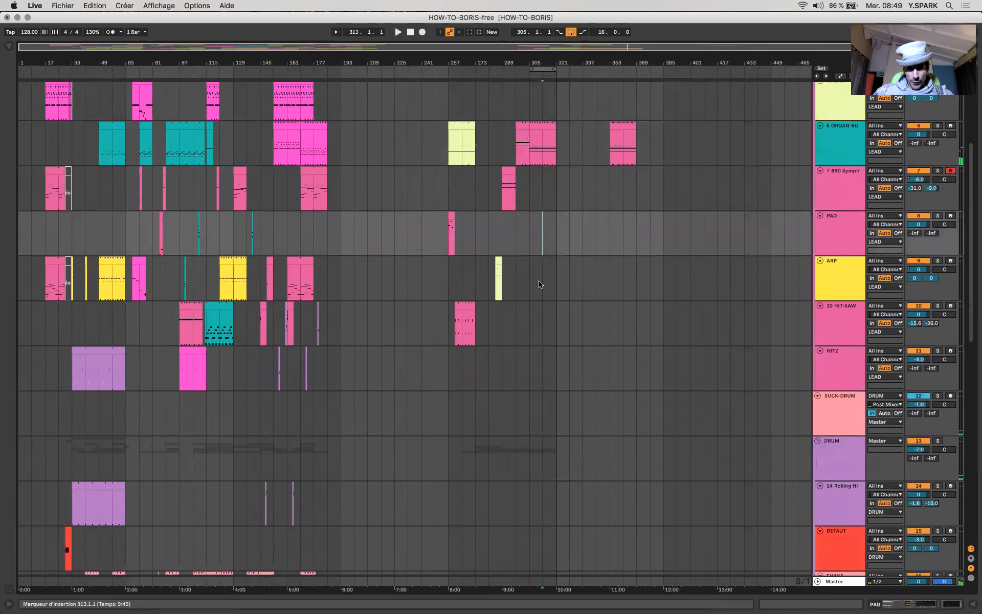
scroll(595, 348, "down", 1)
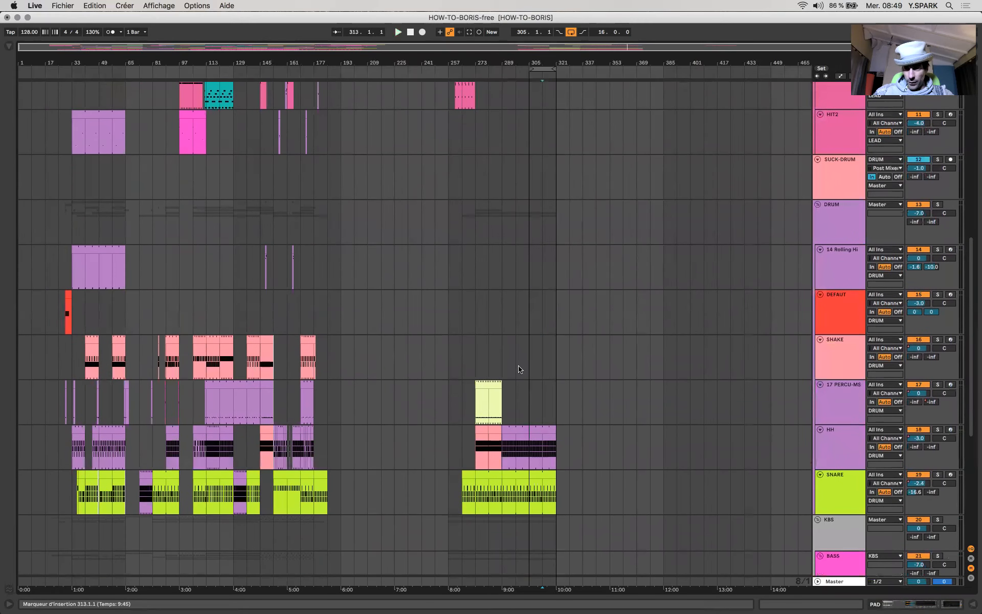
Create an empty MIDI clip at bar 305, move it from SHAKE to the PERCU-MSAT track and extend it to bar 321.
left_click(517, 365)
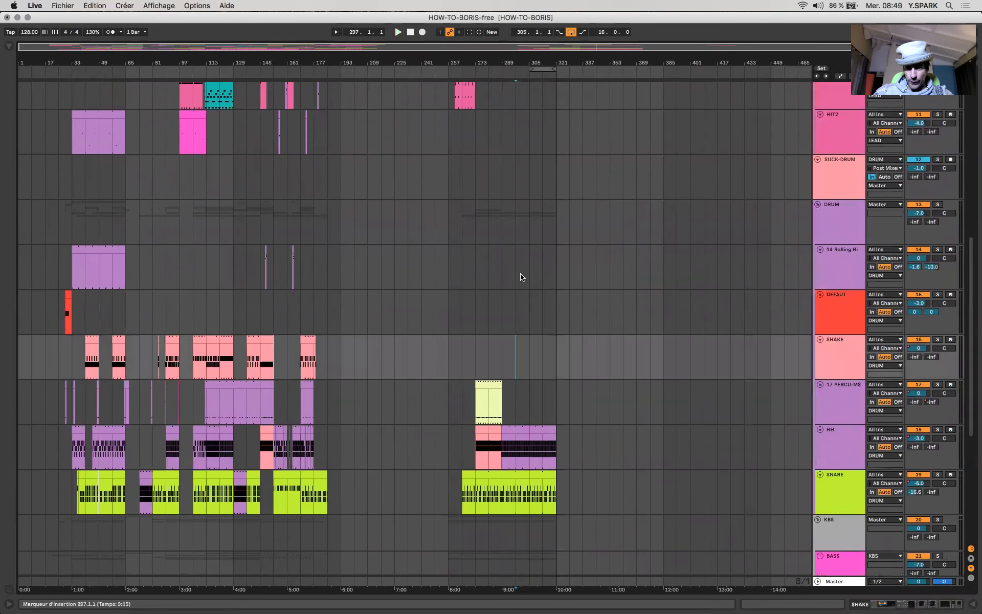
left_click(535, 351)
key("super+shift+m")
scroll(558, 252, "down", 3)
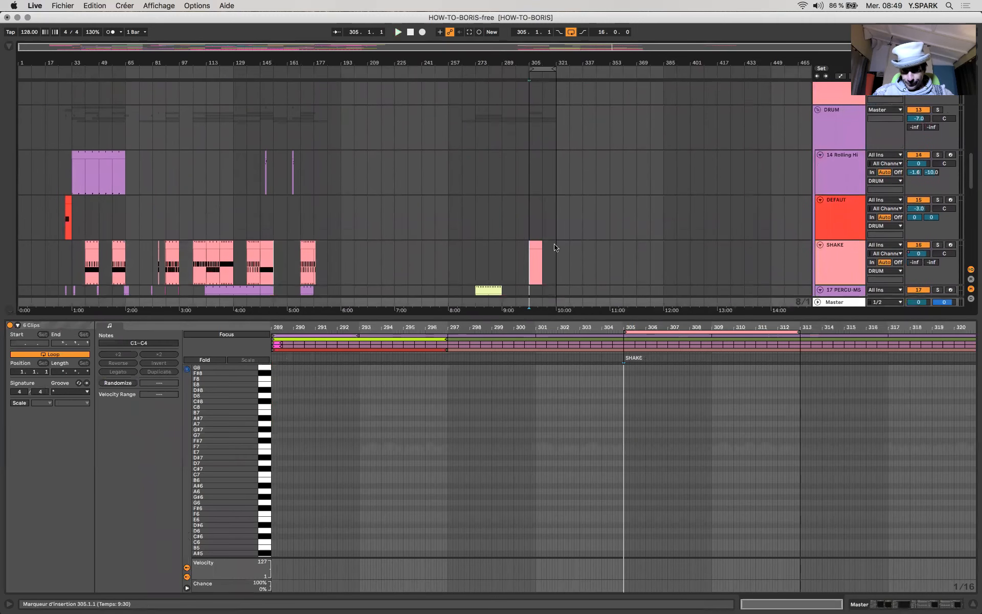
left_click_drag(533, 186, 542, 267)
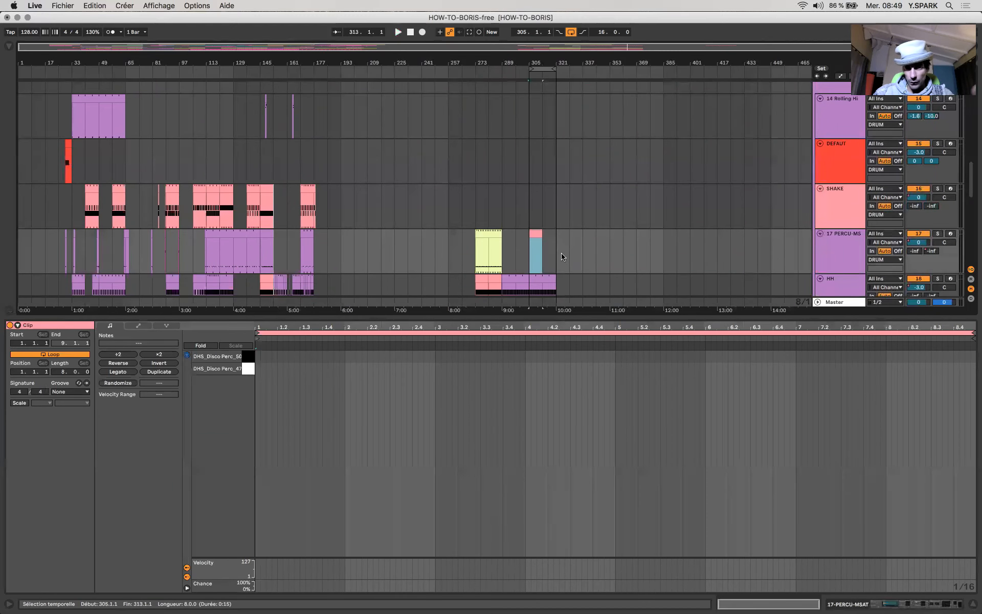
left_click_drag(547, 234, 557, 233)
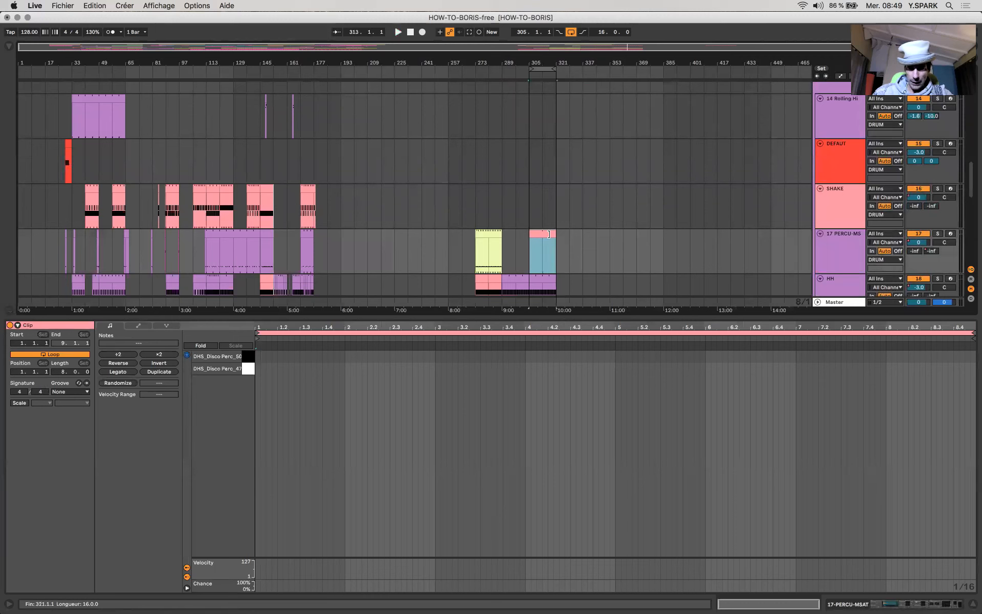
Add a C#1 percussion note at 1.2.3 in the new clip, shorten its loop to 0.2.0 and play it.
left_click(292, 358)
double_click(291, 356)
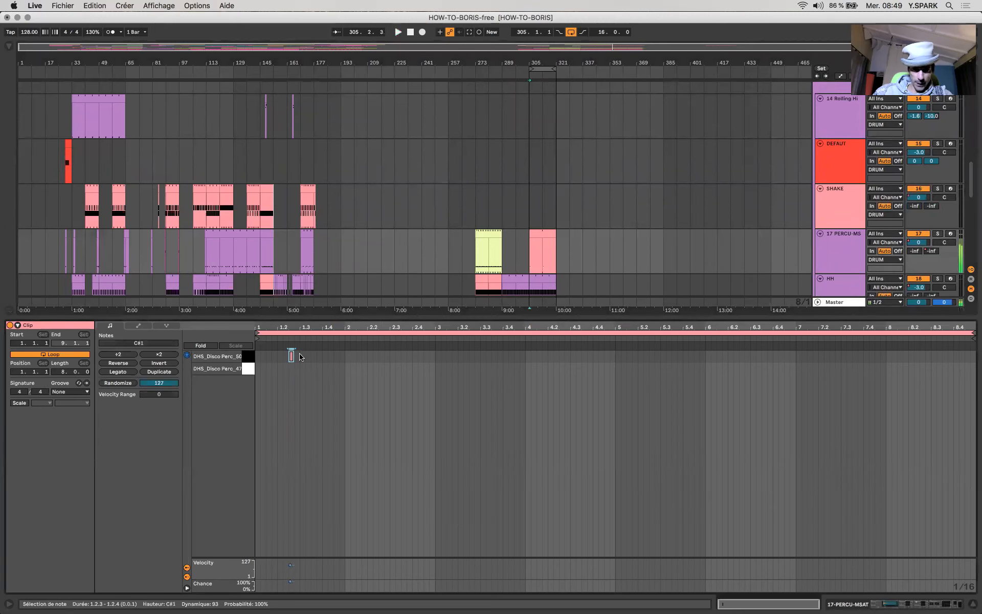
left_click_drag(868, 333, 294, 334)
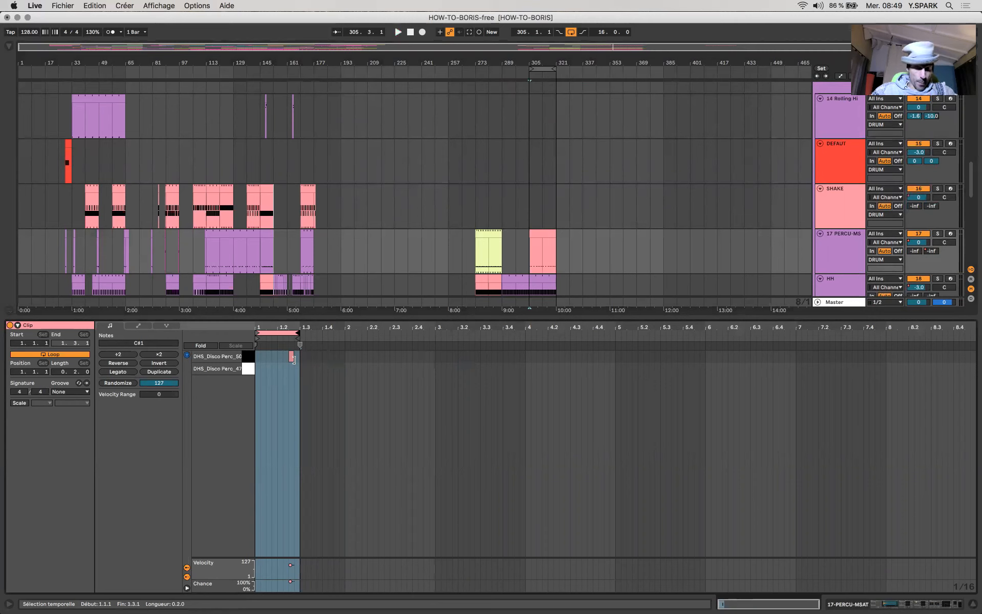
key("space")
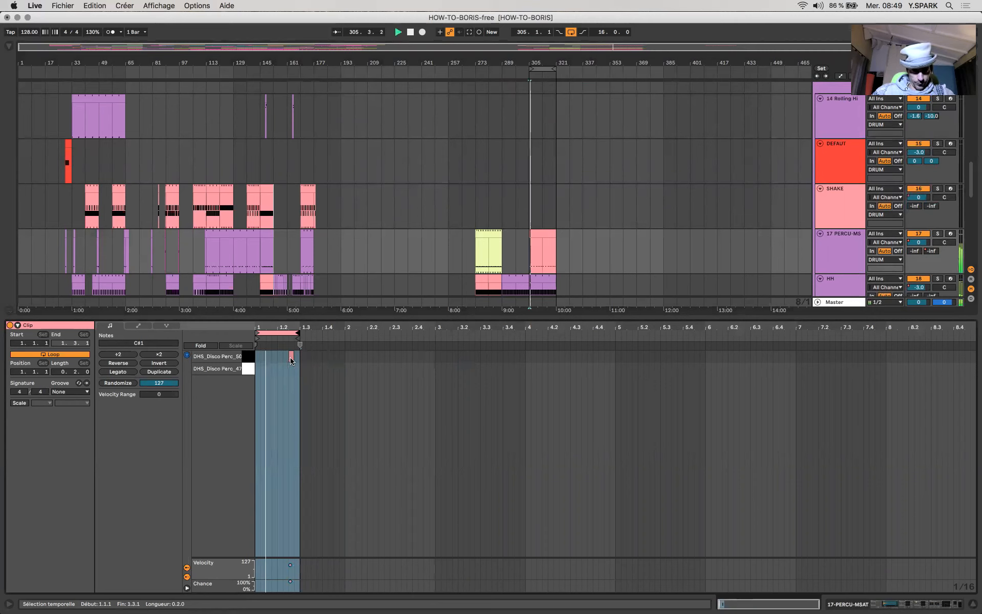
Shift the C#1 percussion note to 1.2.4 while the loop plays, and stop playback.
left_click_drag(290, 357, 292, 357)
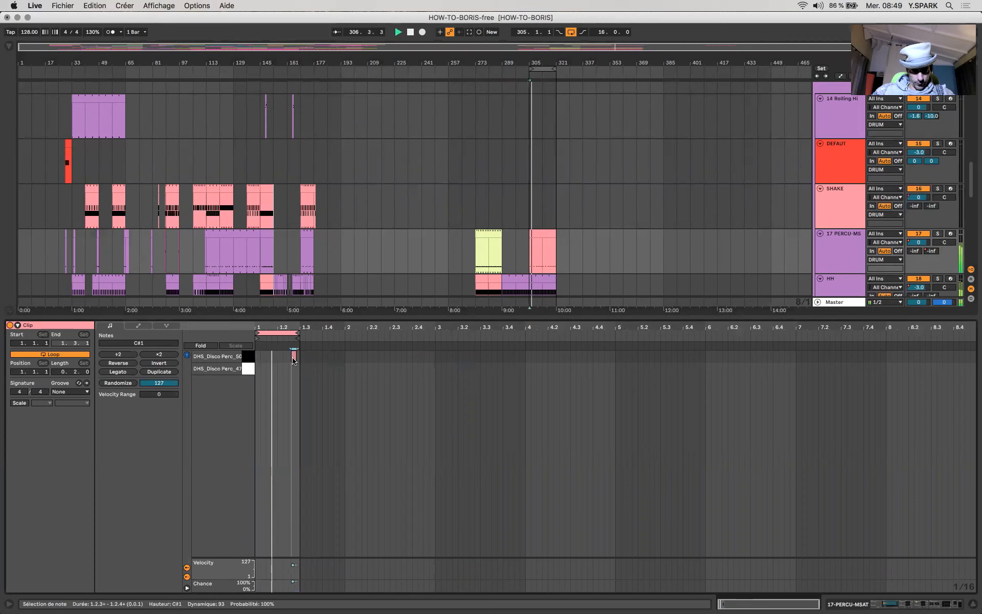
scroll(294, 361, "up", 2)
key("Right")
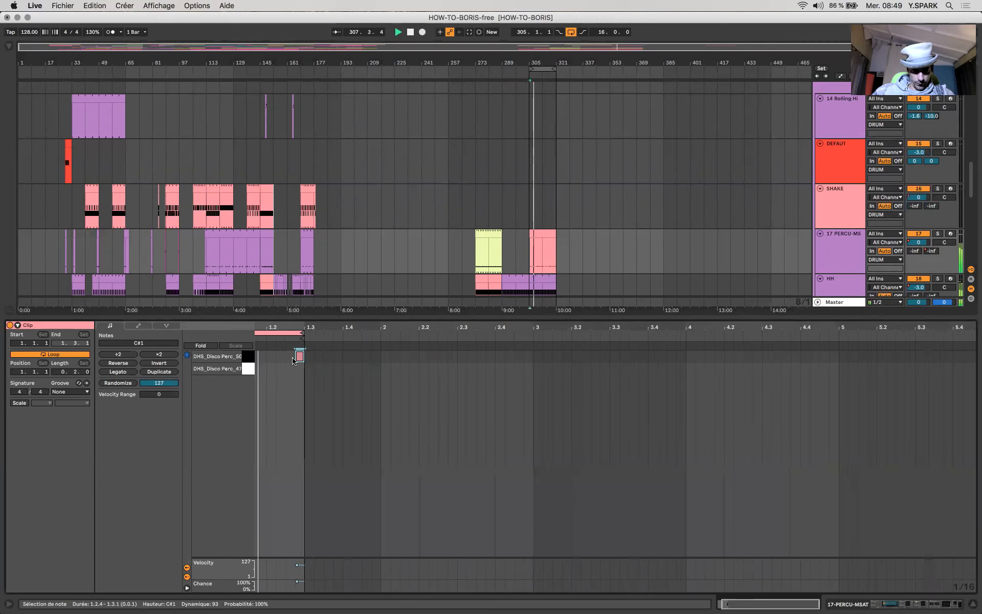
scroll(293, 360, "left", 2)
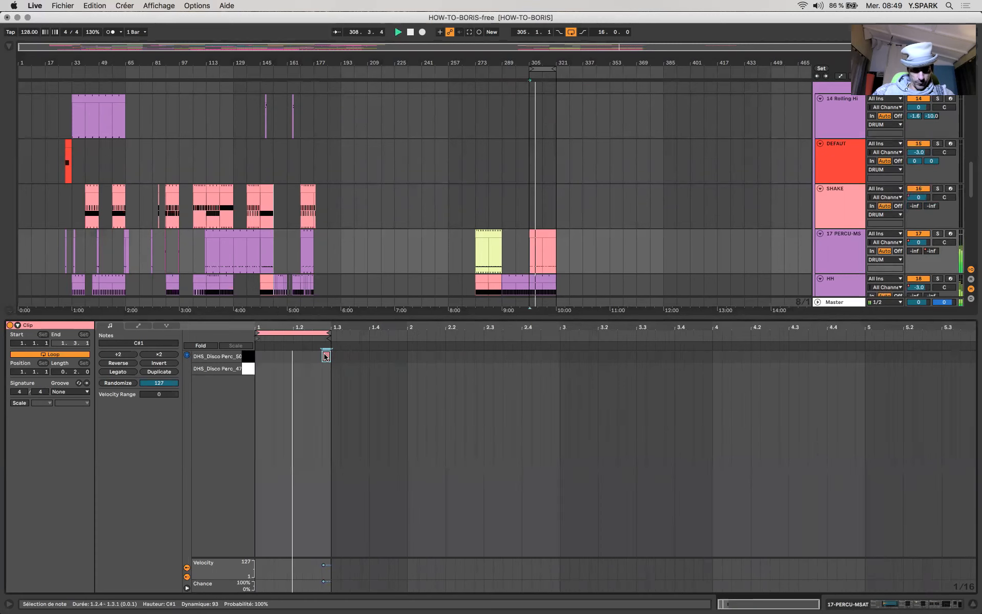
key("space")
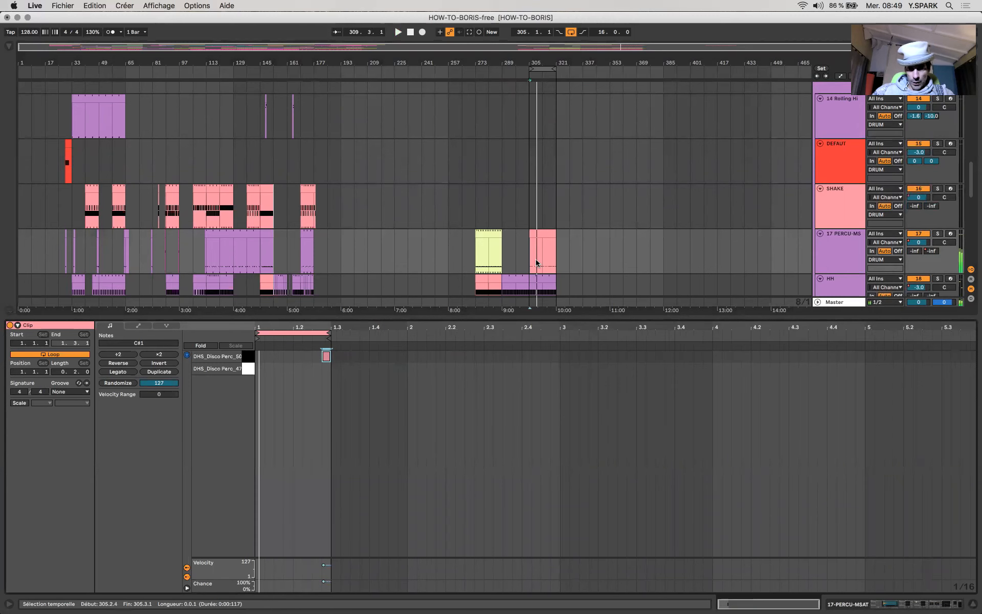
Show the PERCU-MSAT devices and automation during playback, and raise the Transpose automation of DHS_Disco Perc_50 near bar 250 to +1 st.
left_click(536, 262)
key("shift+Tab")
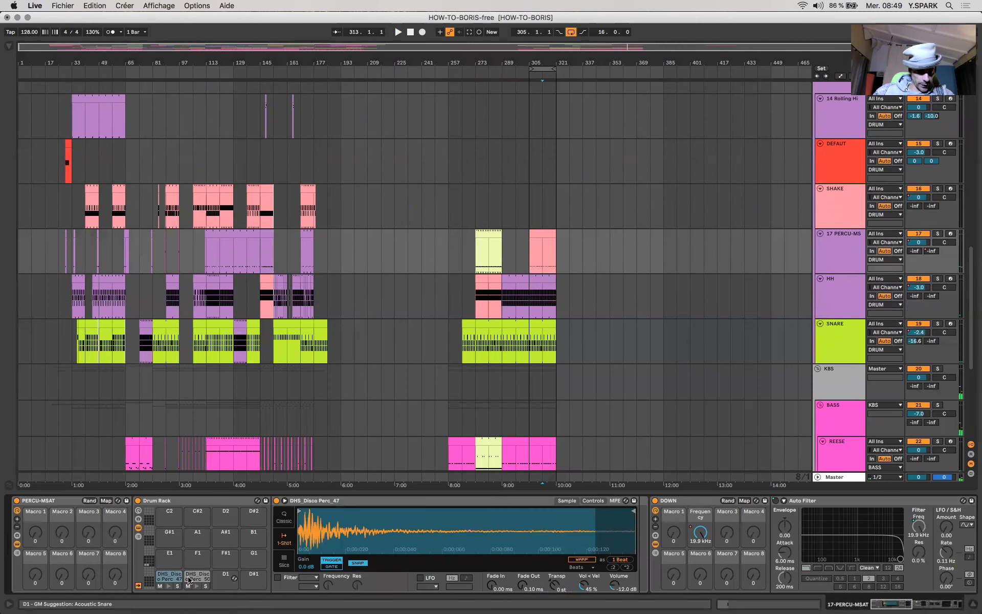
key("space")
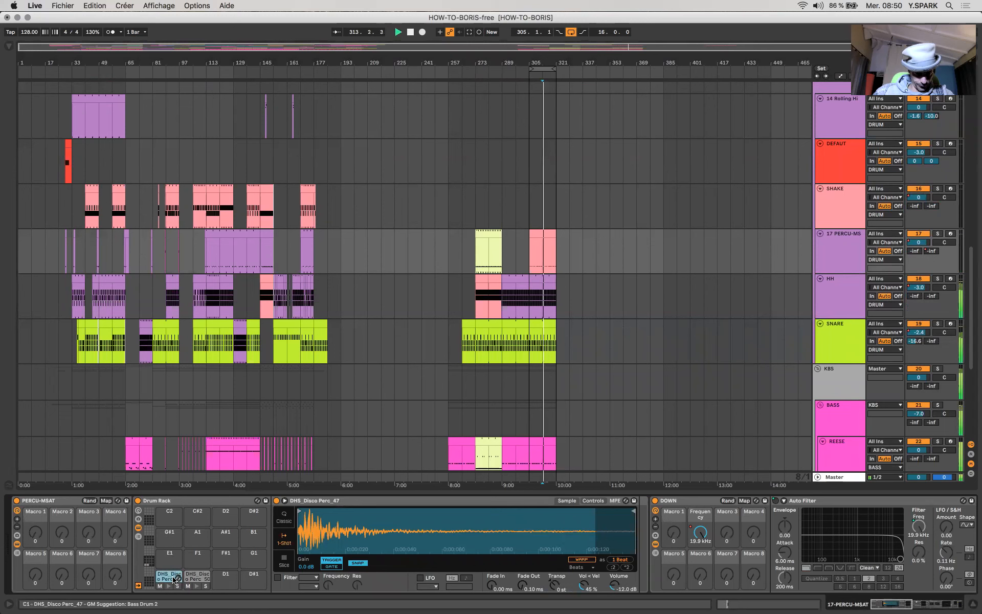
left_click(196, 577)
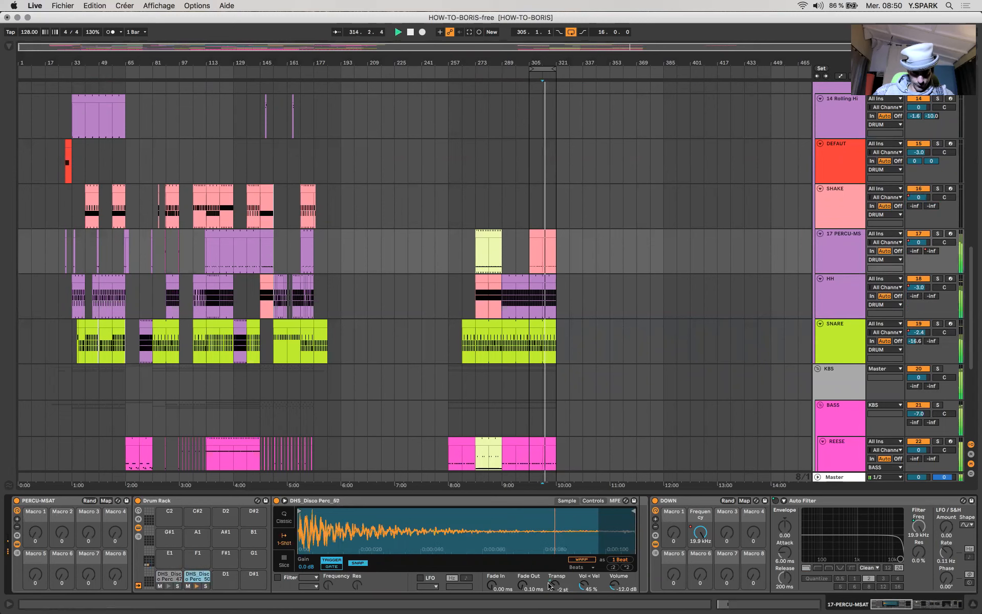
key("a")
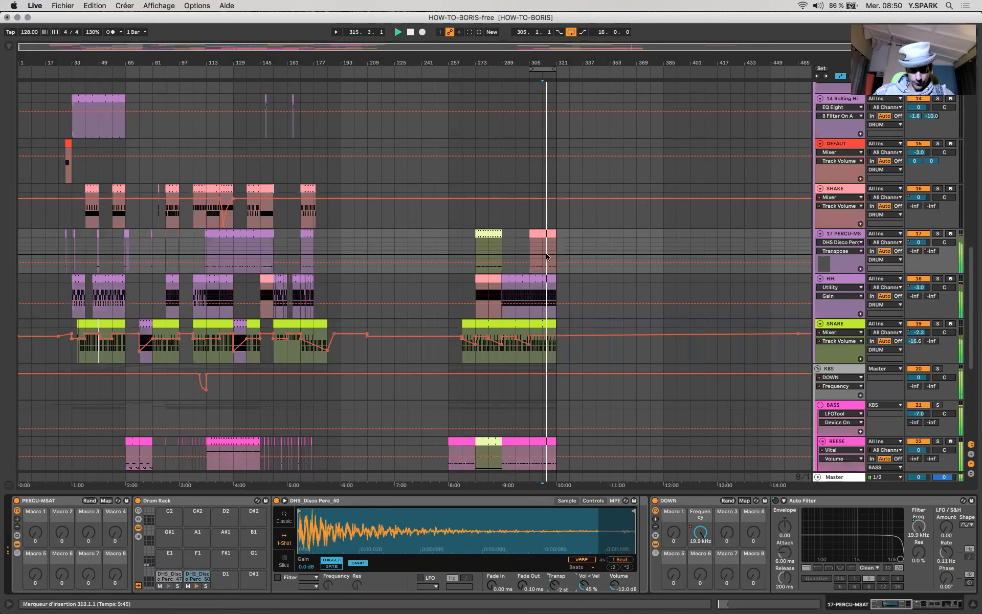
left_click(443, 260)
left_click_drag(443, 260, 443, 254)
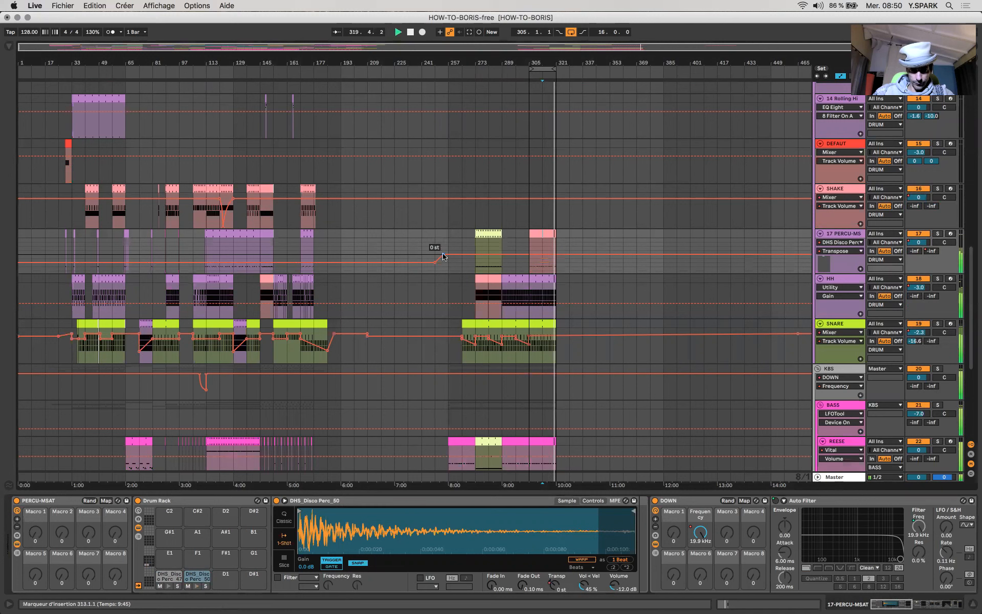
left_click_drag(443, 255, 443, 250)
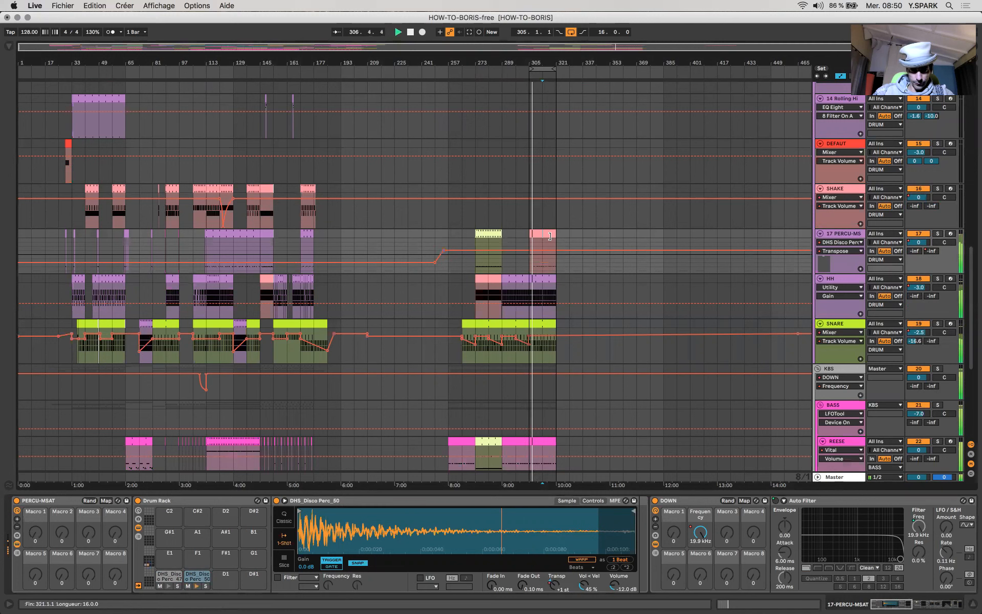
Set the detune of DHS_Disco Perc_50 to -16 ct, lower its Transpose automation to -11 st and play the loop.
left_click(594, 500)
left_click_drag(590, 570, 590, 580)
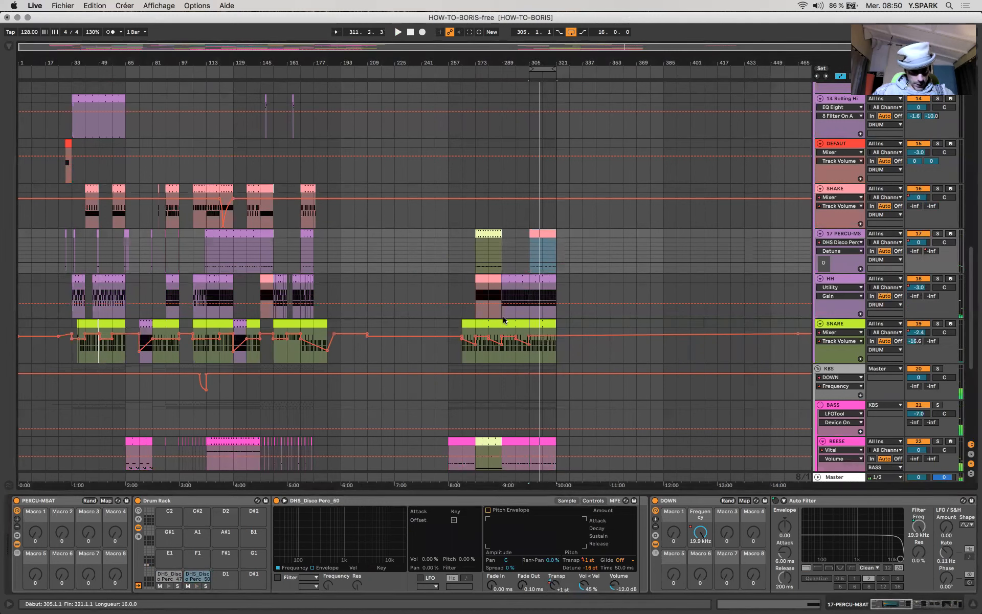
left_click(556, 583)
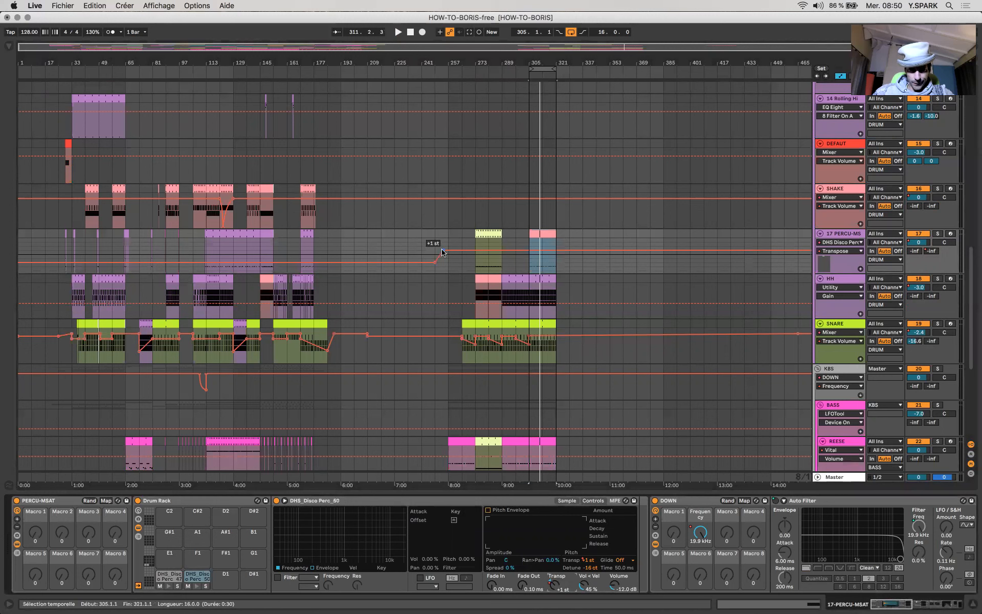
left_click_drag(442, 252, 445, 264)
key("space")
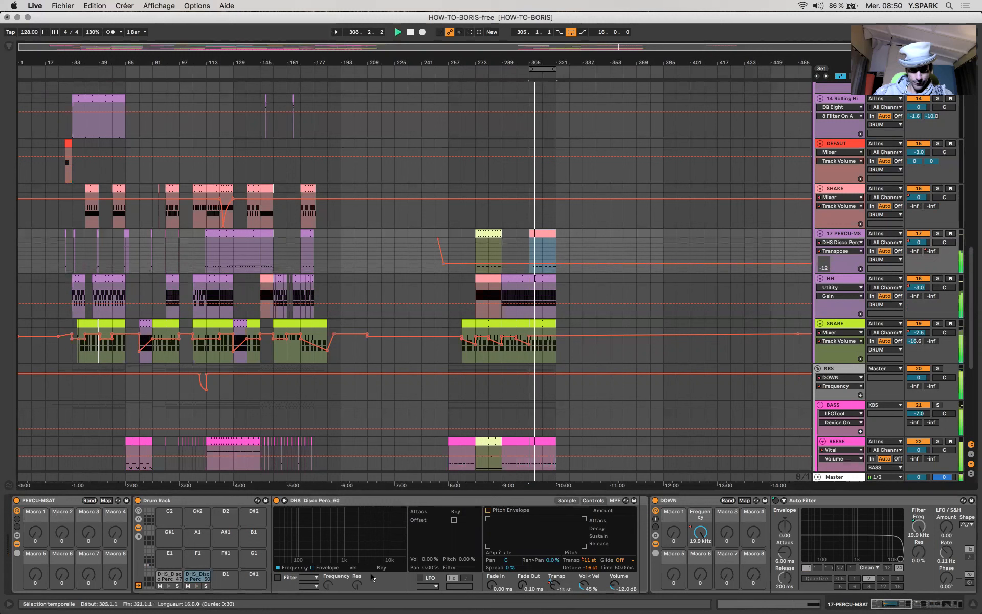
Trim the end of the DHS_Disco Perc_50 sample to just under half its length and set its fade out to 8.00 ms.
left_click(572, 499)
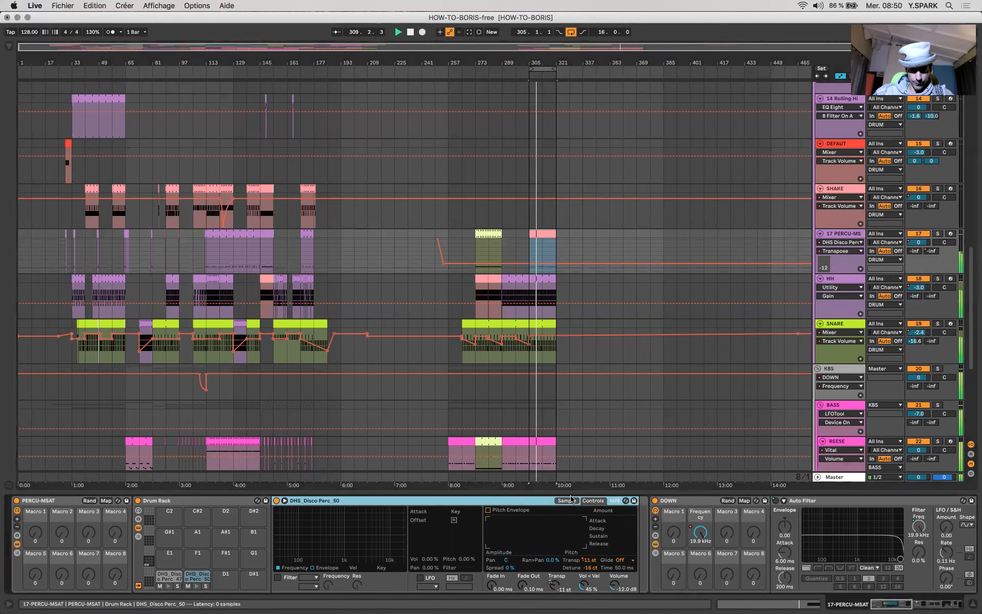
left_click(573, 503)
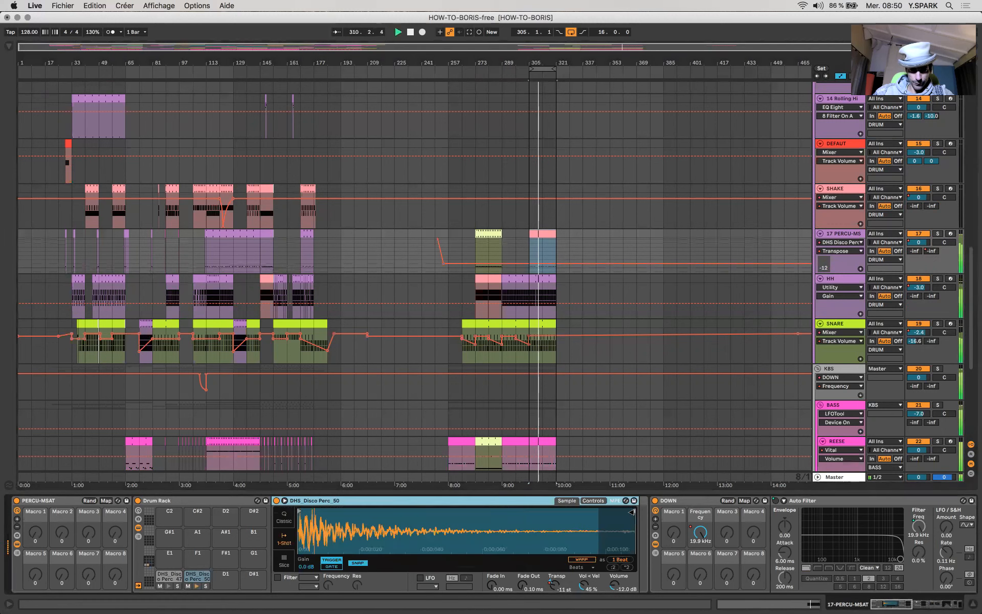
mouse_move(505, 513)
left_mouse_down()
mouse_move(459, 522)
mouse_move(491, 523)
left_mouse_up()
left_click_drag(523, 588, 523, 575)
left_click_drag(490, 511, 446, 508)
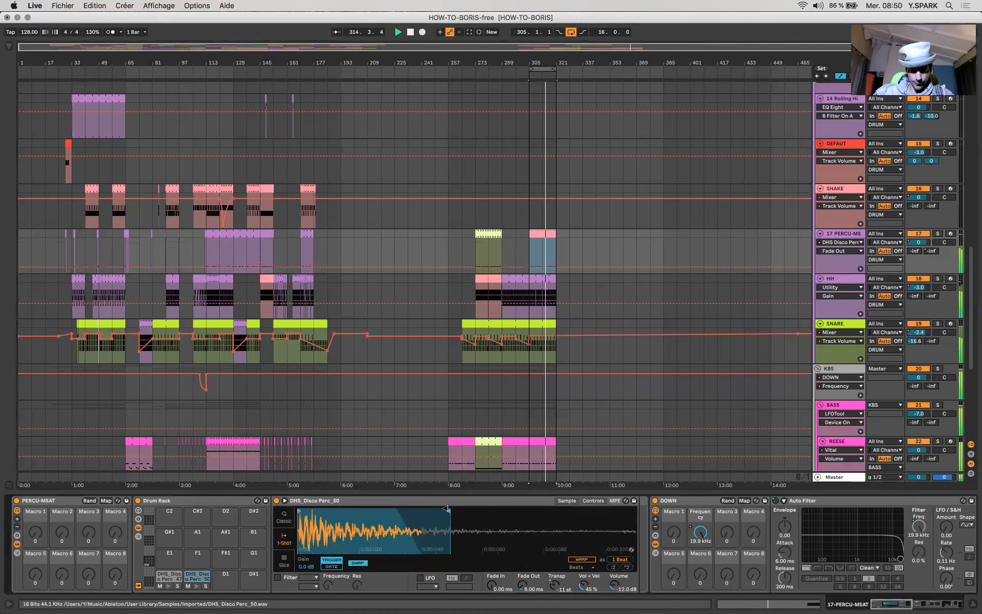
Check the new PERCU-MSAT clip's notes, return to the devices and set the sample's Transpose automation to -7 st.
double_click(549, 234)
key("a")
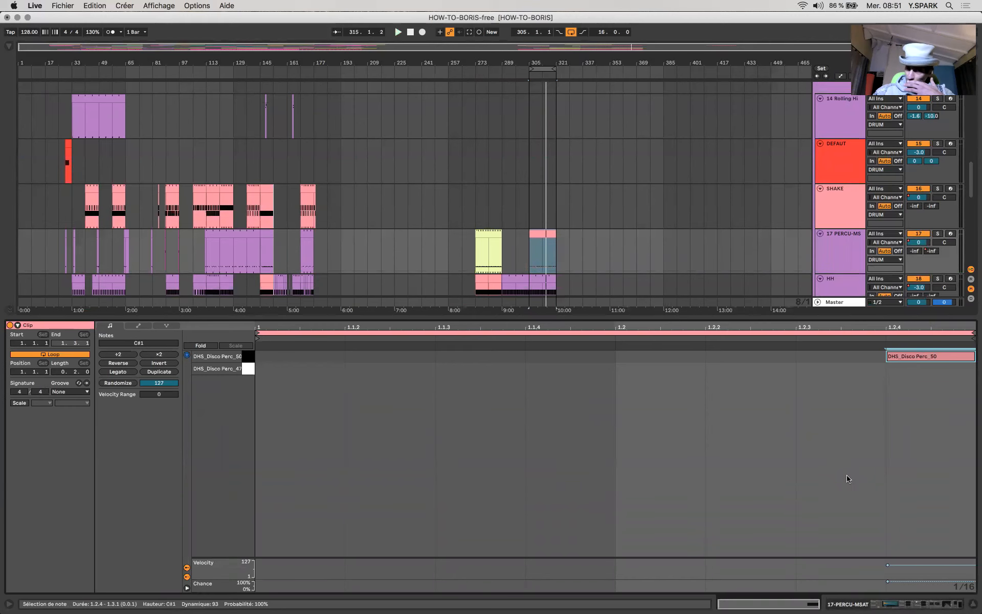
left_click(929, 605)
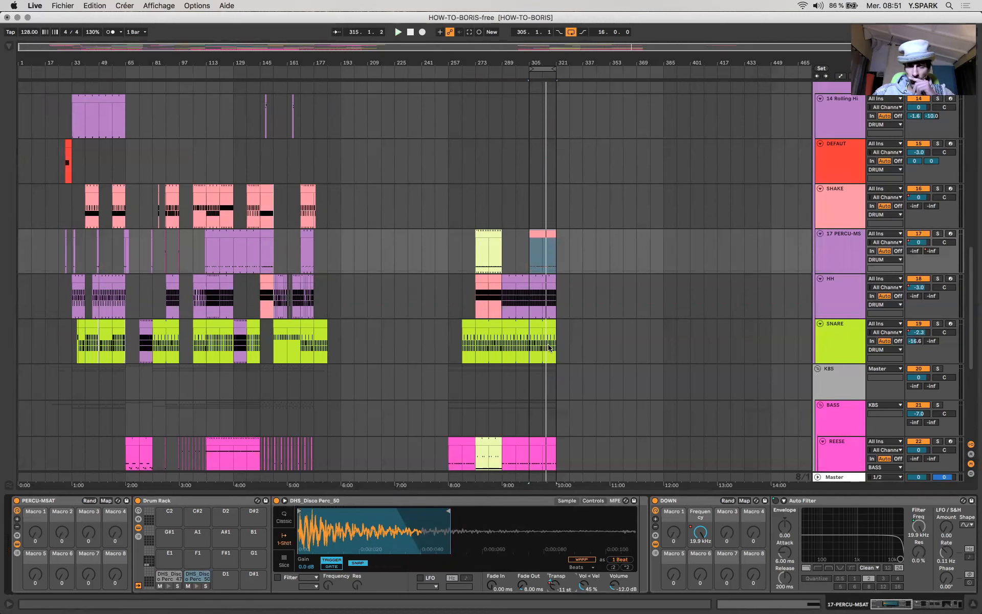
left_click(536, 229)
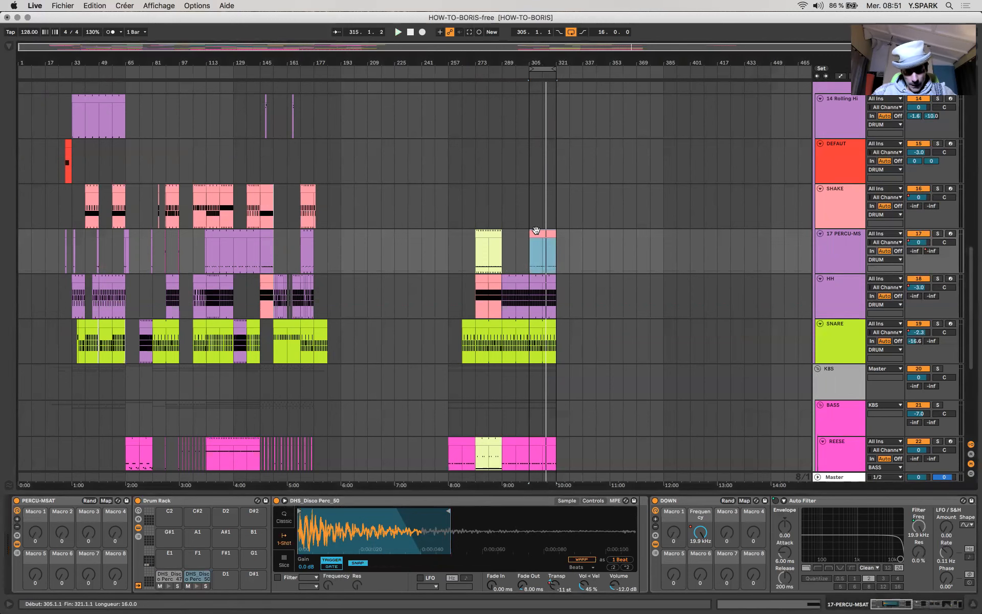
key("a")
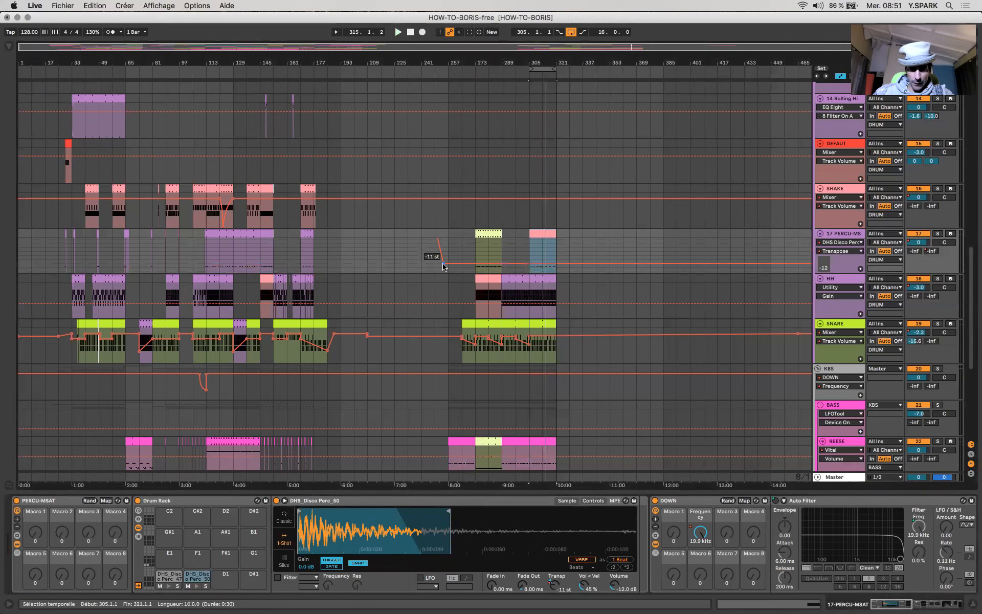
left_click_drag(443, 266, 443, 247)
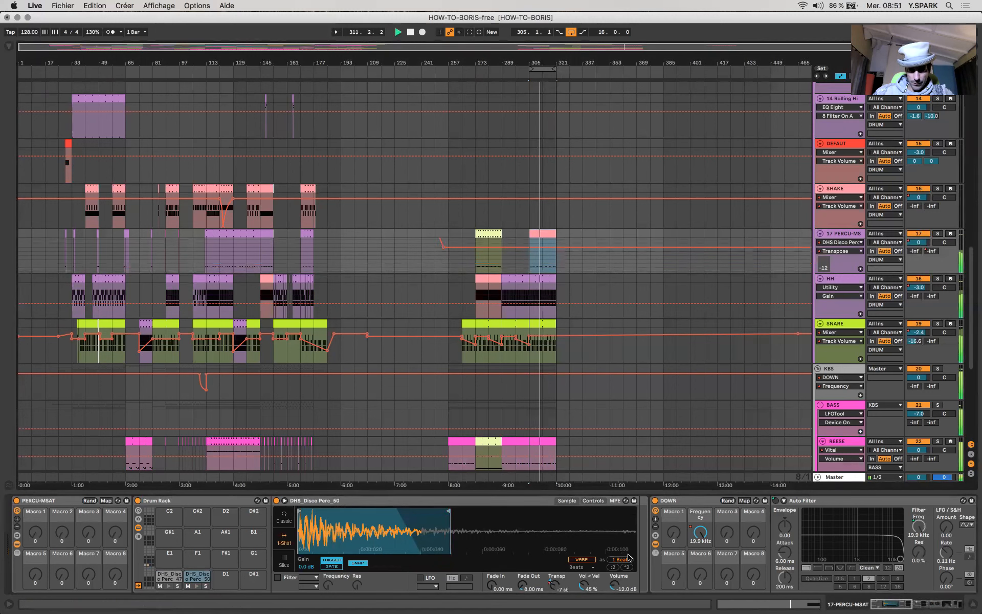
Set the detune of DHS_Disco Perc_50 to +11 ct and hide the automation.
left_click(594, 500)
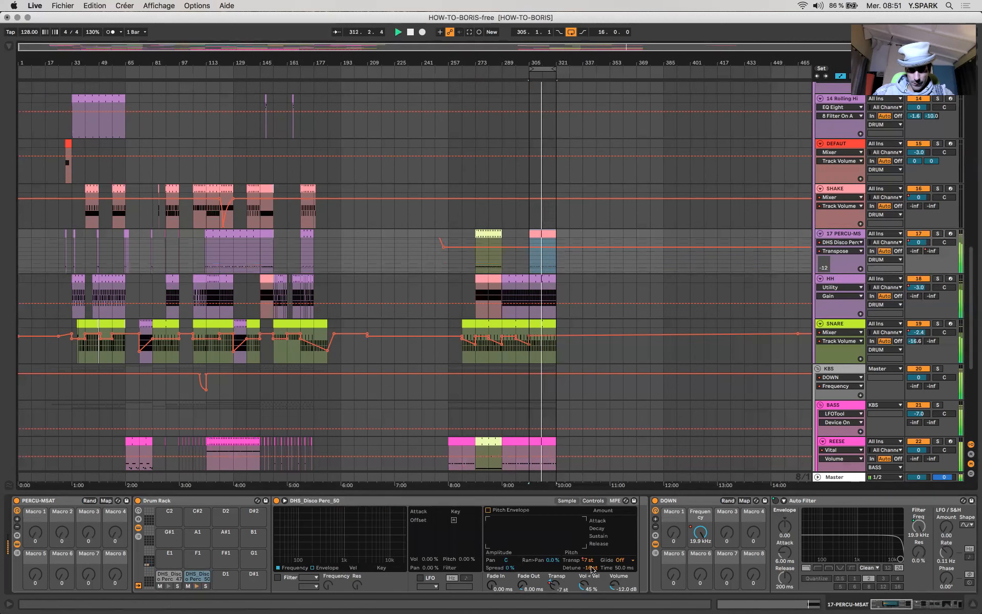
double_click(591, 569)
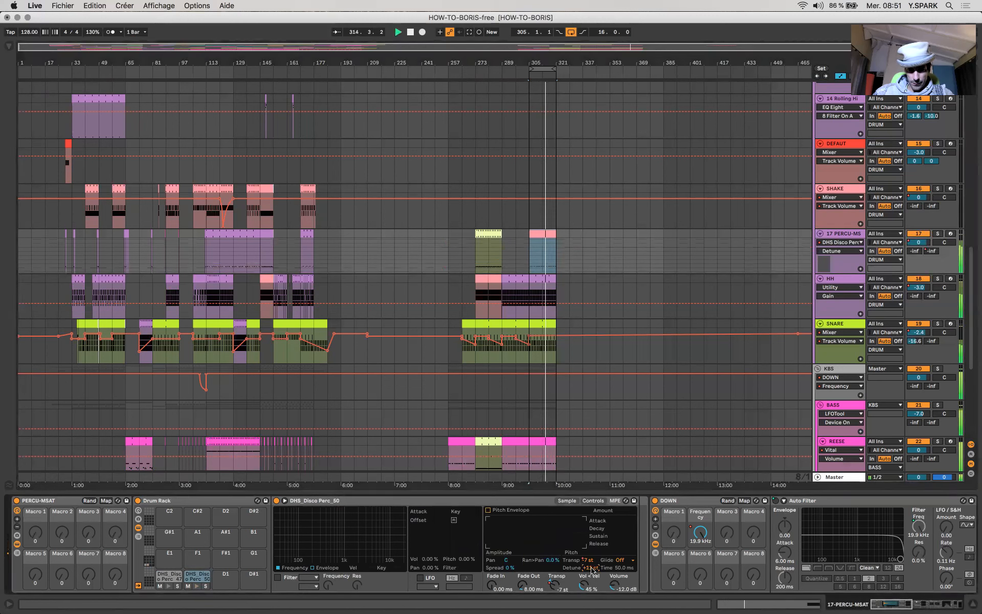
left_click(533, 303)
key("a")
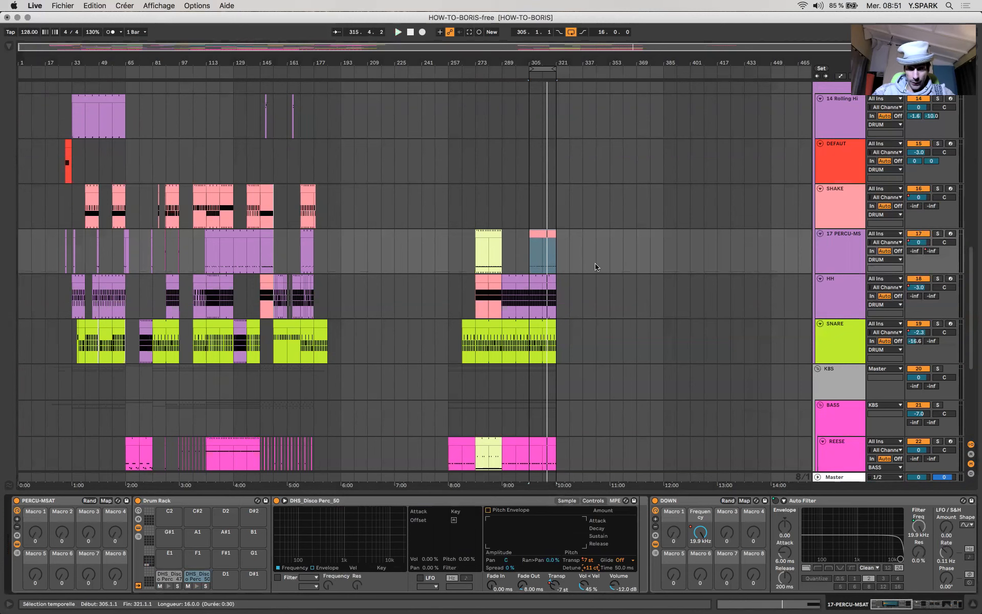
Open the PERCU-MSAT clip at bar 305, play it and copy the C#1 note to C1 at 1.1.2.
scroll(596, 266, "up", 2)
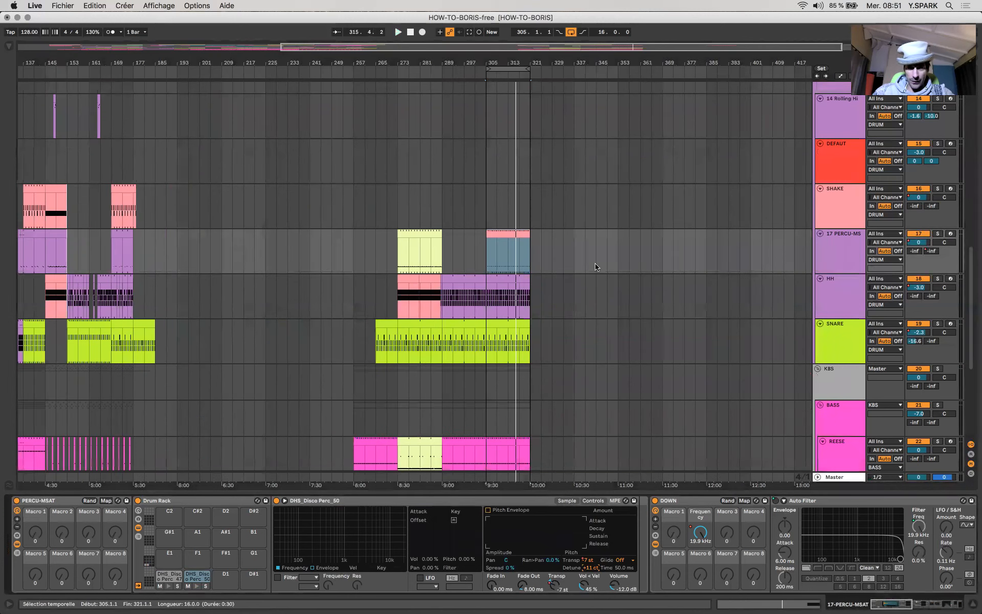
double_click(489, 245)
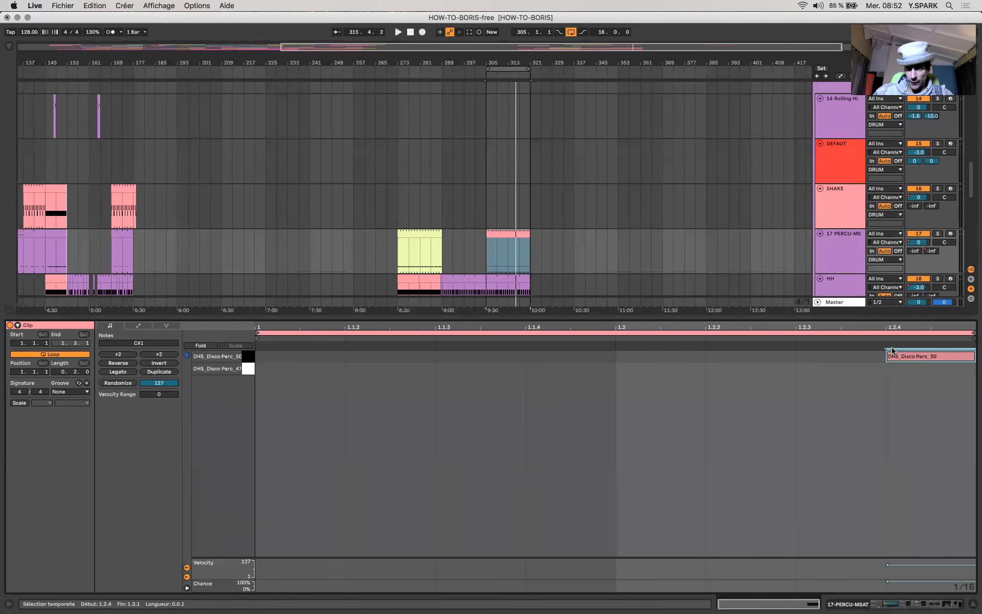
key("space")
left_click_drag(910, 353, 619, 375)
left_click_drag(486, 379, 394, 368)
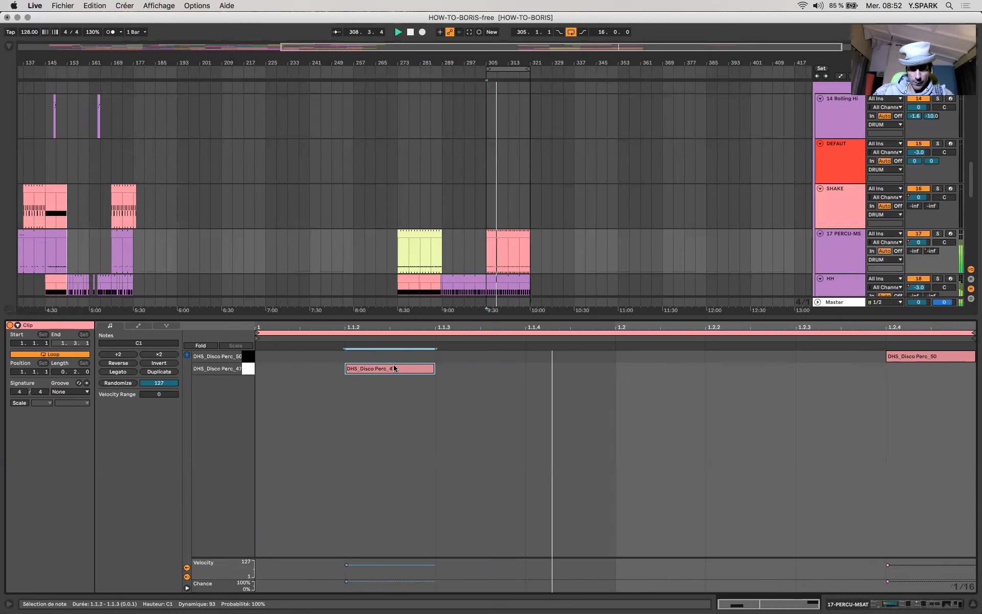
Add two more C1 notes to the percussion clip, placed at 1.1.3 and 1.2.1.
double_click(595, 371)
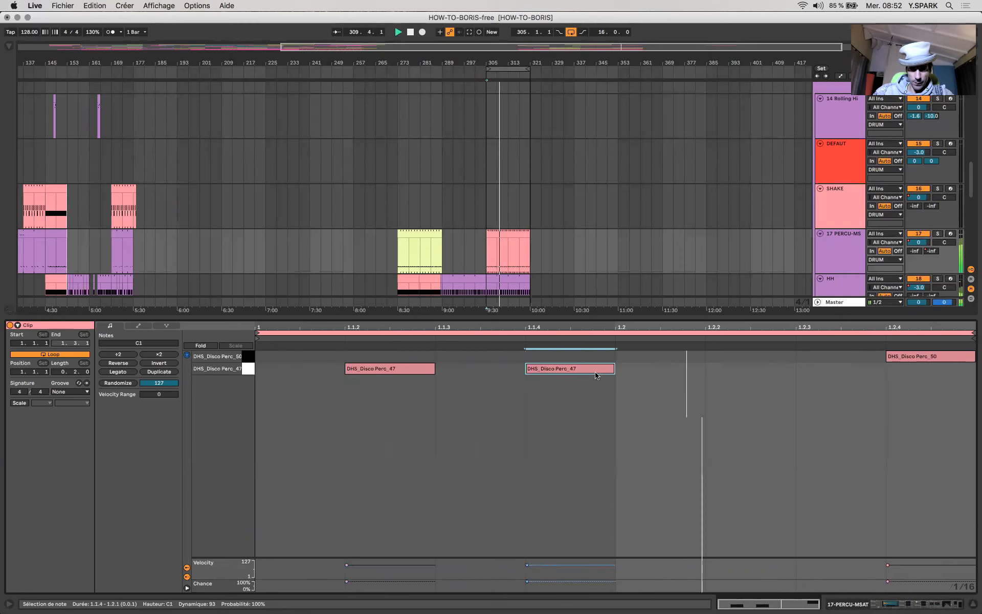
left_click_drag(597, 376, 469, 373)
key("super+d")
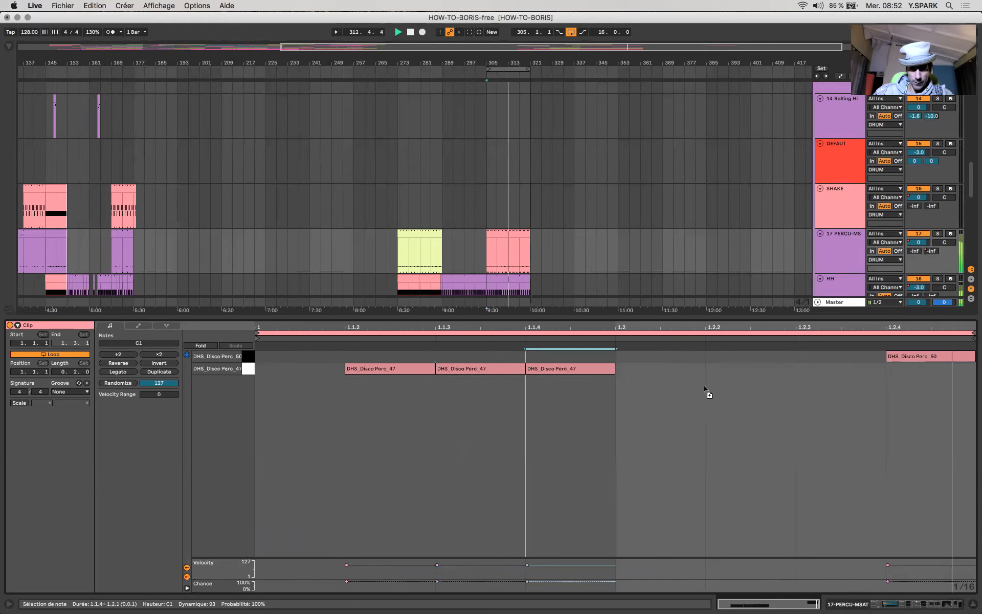
key("Right")
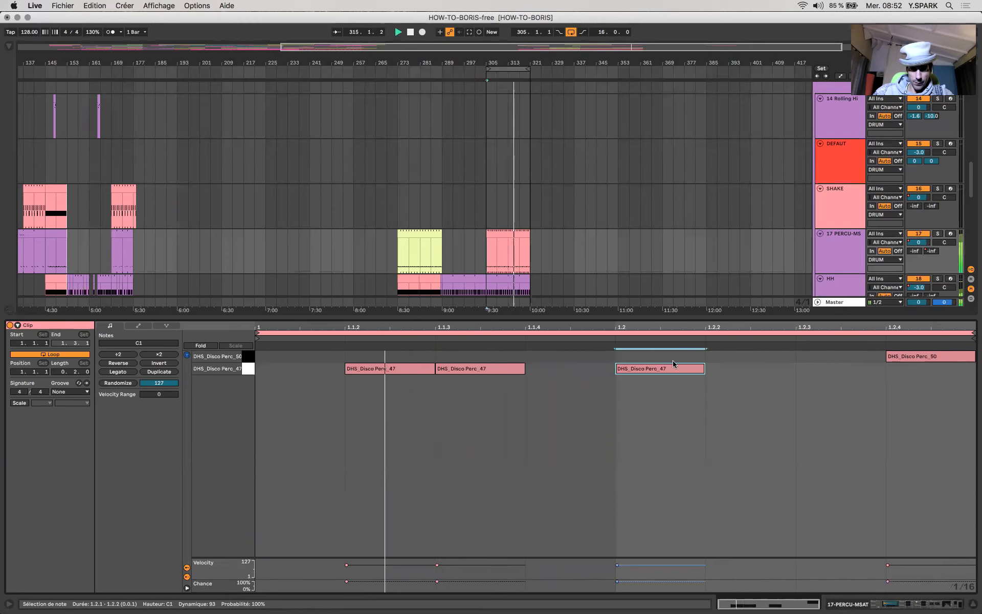
Select all C1 notes, lower their chance to 47% and play the loop.
left_click(249, 368)
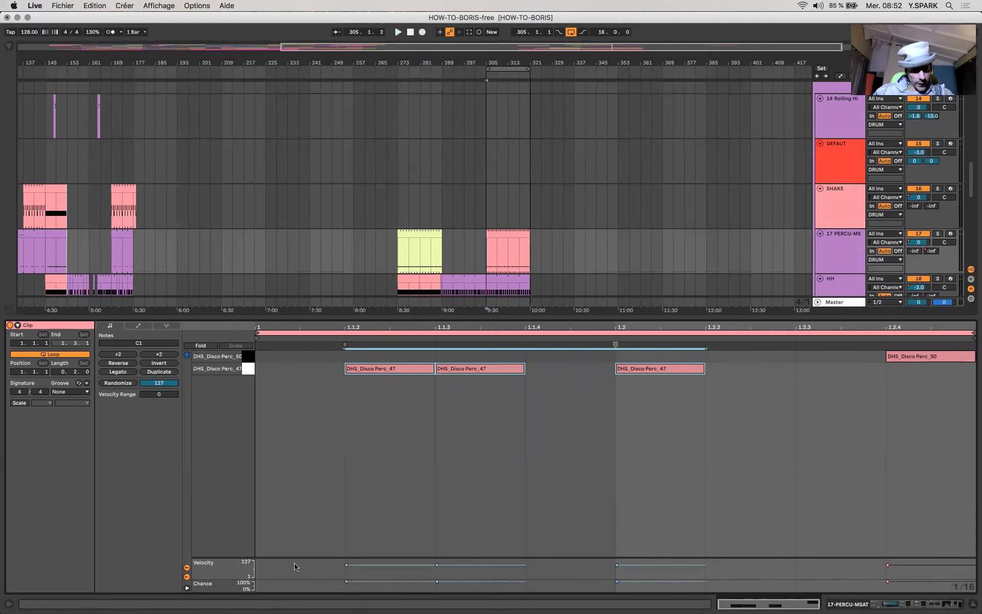
left_click_drag(347, 582, 347, 585)
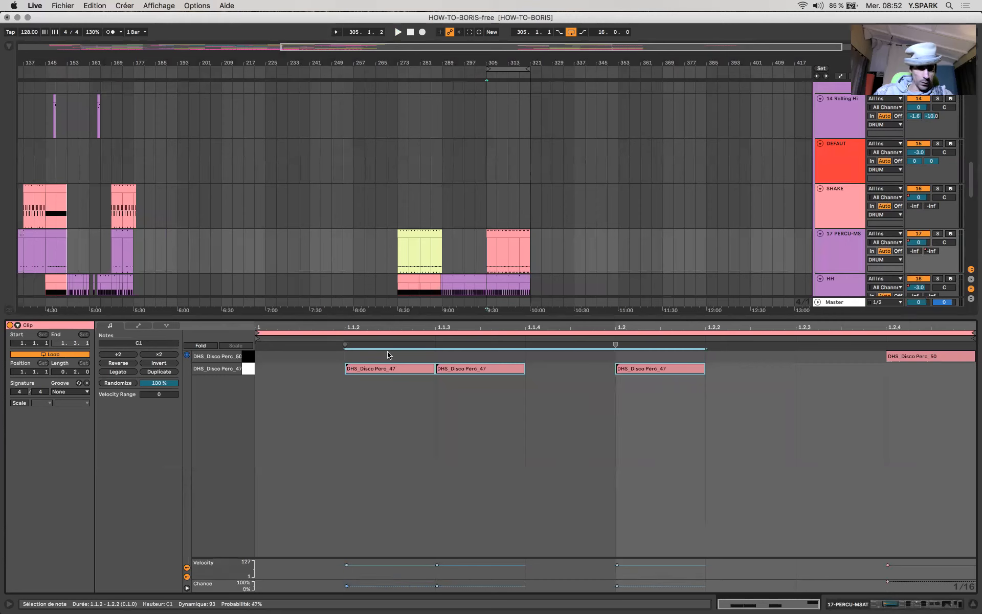
key("space")
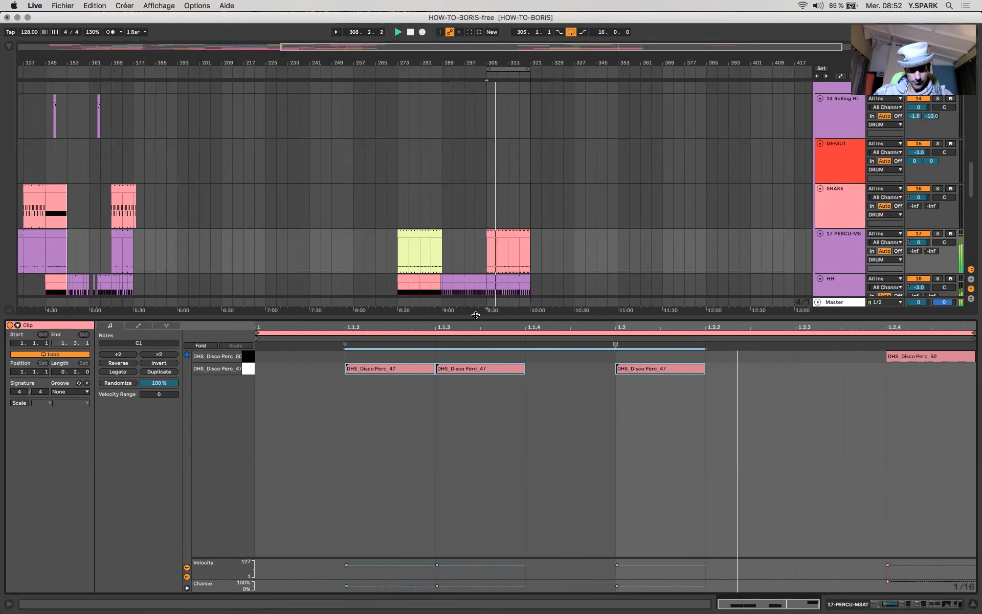
Close the clip's note editor, examine the lead, drum and bass tracks around bar 305 during playback, and stop.
key("super+alt+l")
scroll(476, 318, "down", 3)
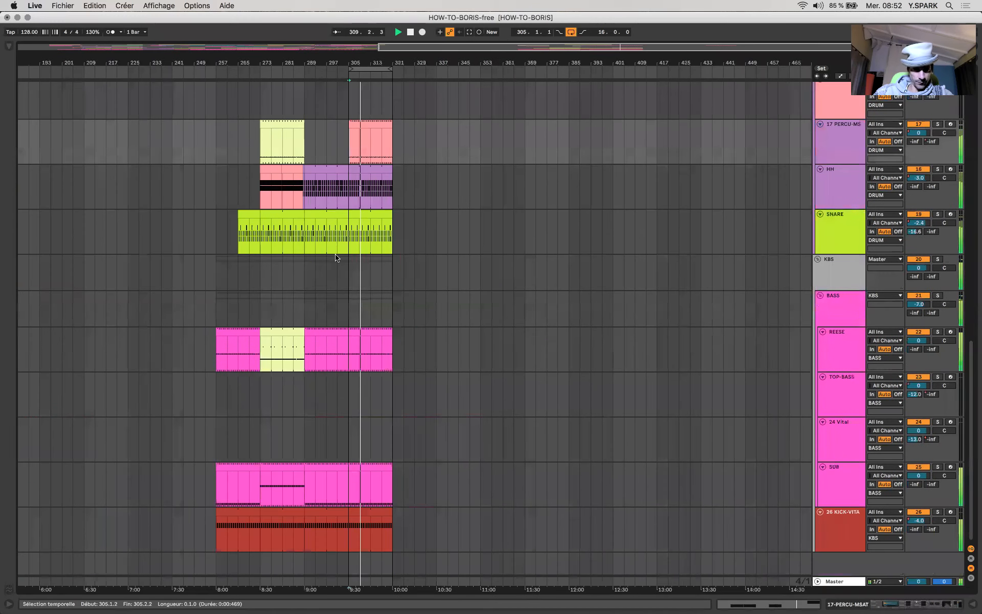
scroll(336, 258, "up", 10)
scroll(335, 258, "up", 6)
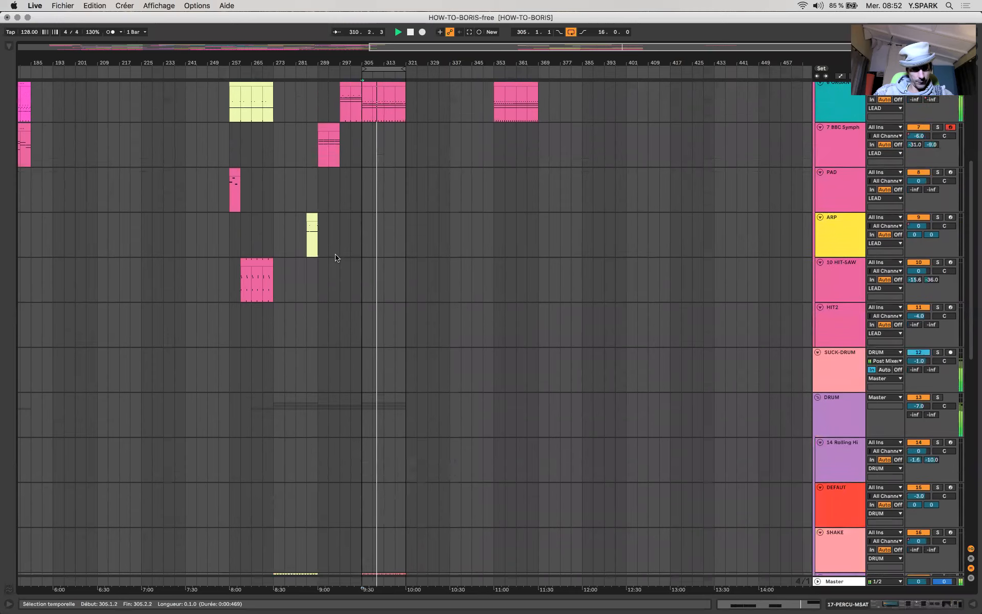
left_click(359, 271)
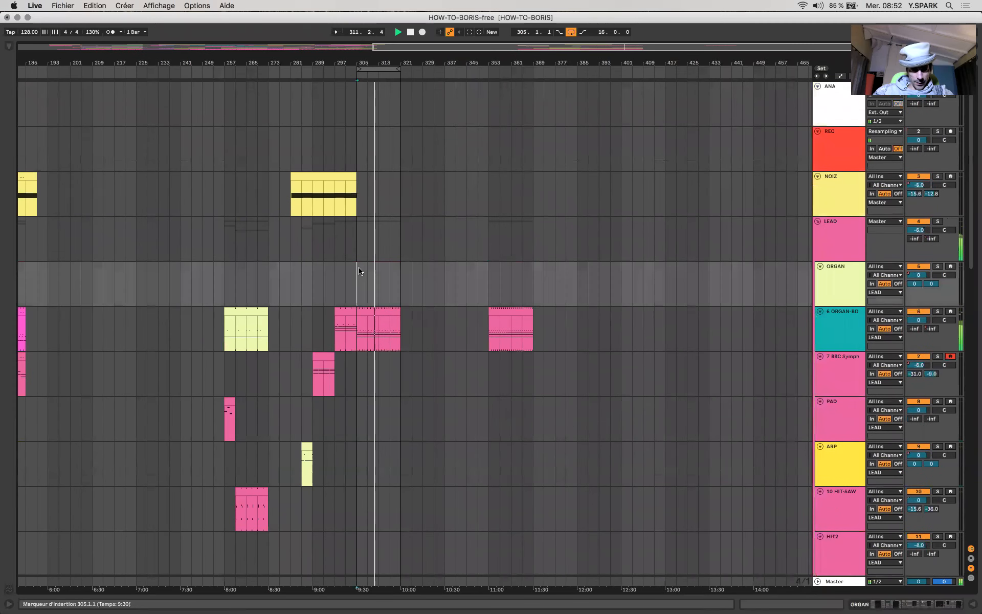
scroll(363, 268, "down", 10)
scroll(365, 266, "down", 3)
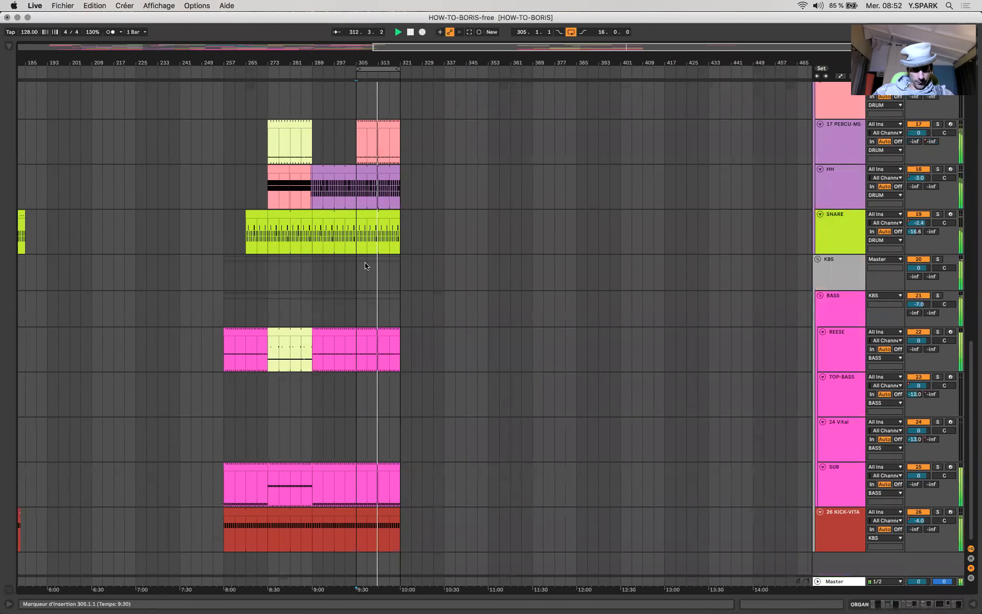
scroll(399, 243, "up", 15)
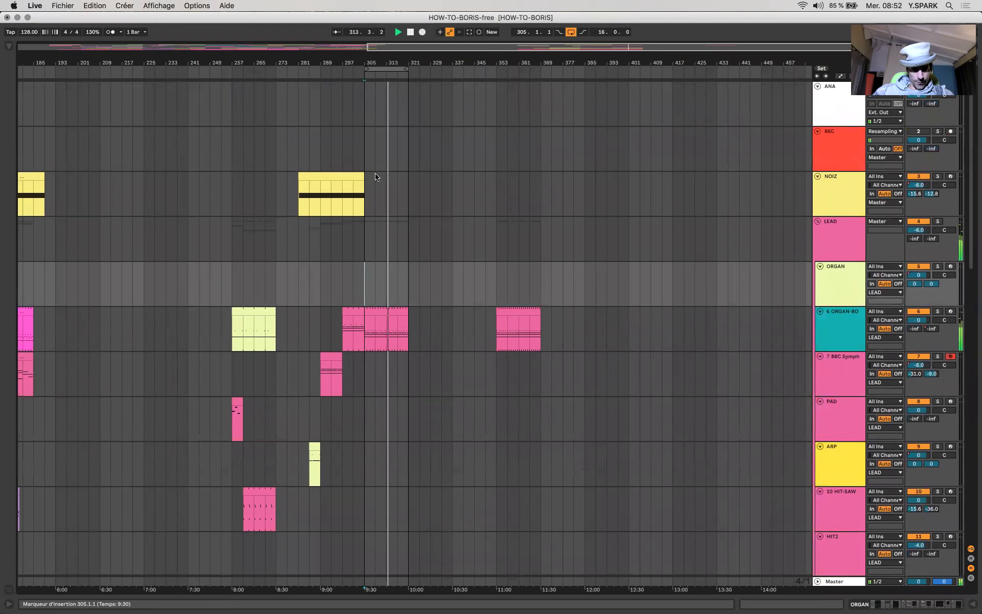
left_click(339, 172)
key("space")
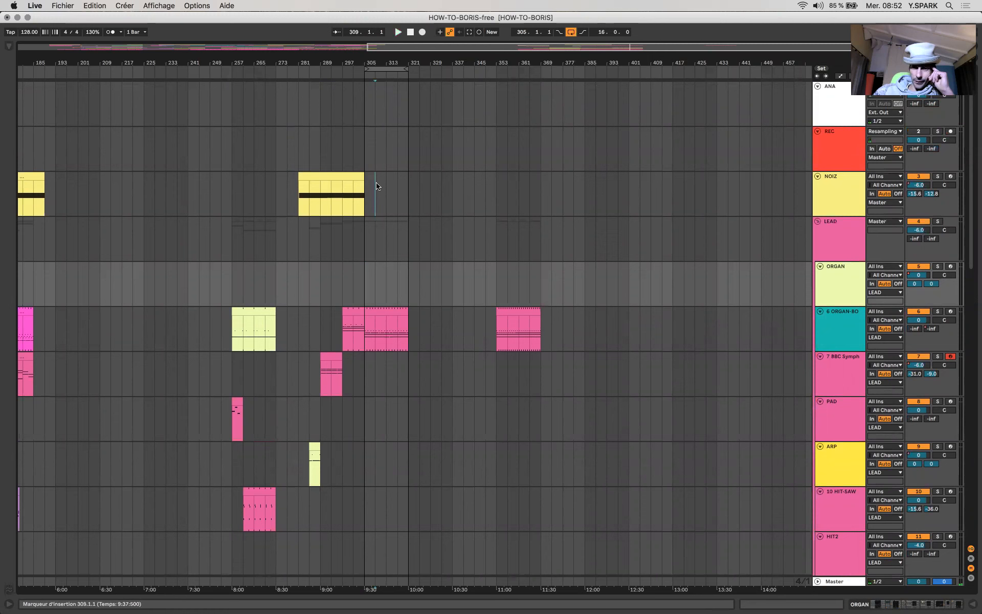
Duplicate the NOIZ clip at bar 281 so a copy starts at bar 305, and duplicate bars 305 to 321 across all tracks.
left_click(348, 174)
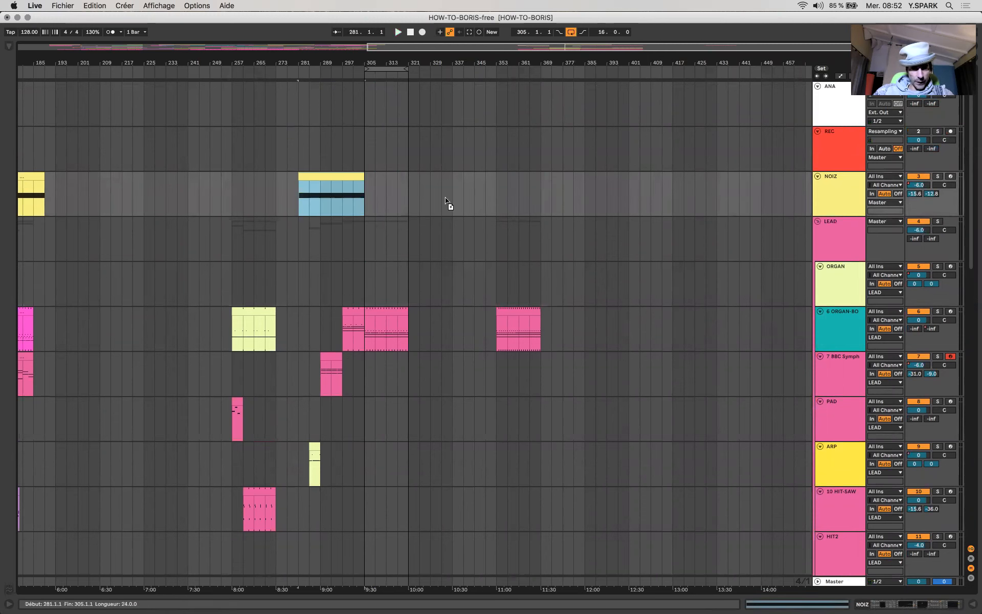
key("super+d")
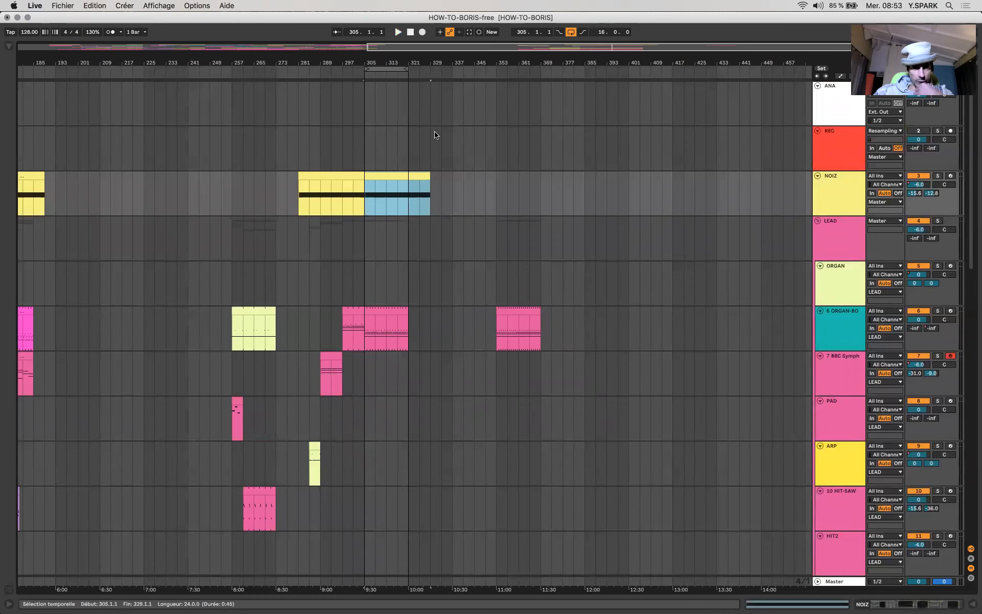
scroll(435, 135, "down", 10)
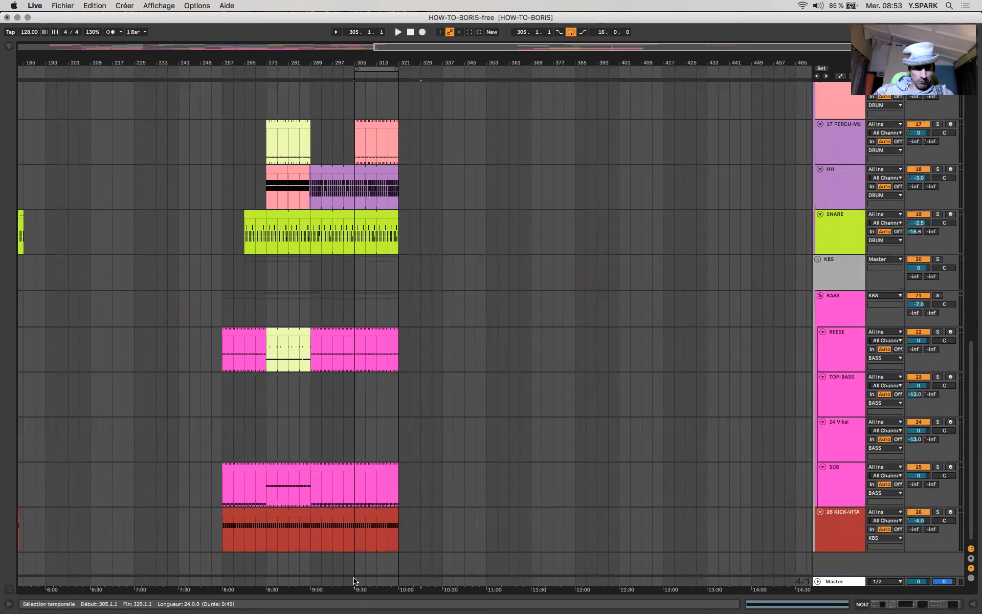
left_click_drag(356, 584, 409, 584)
left_click_drag(393, 3, 393, 2)
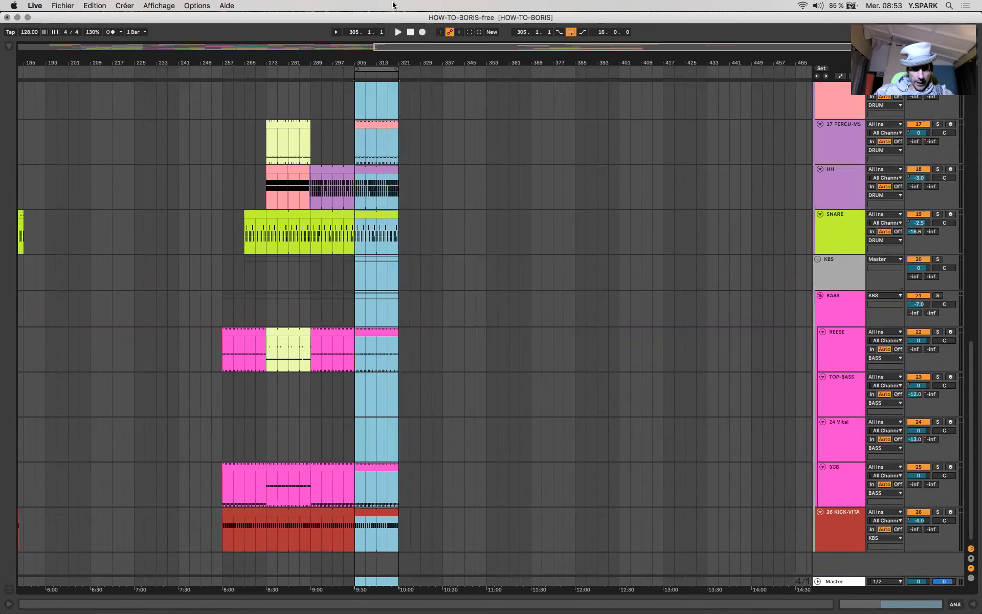
key("super+d")
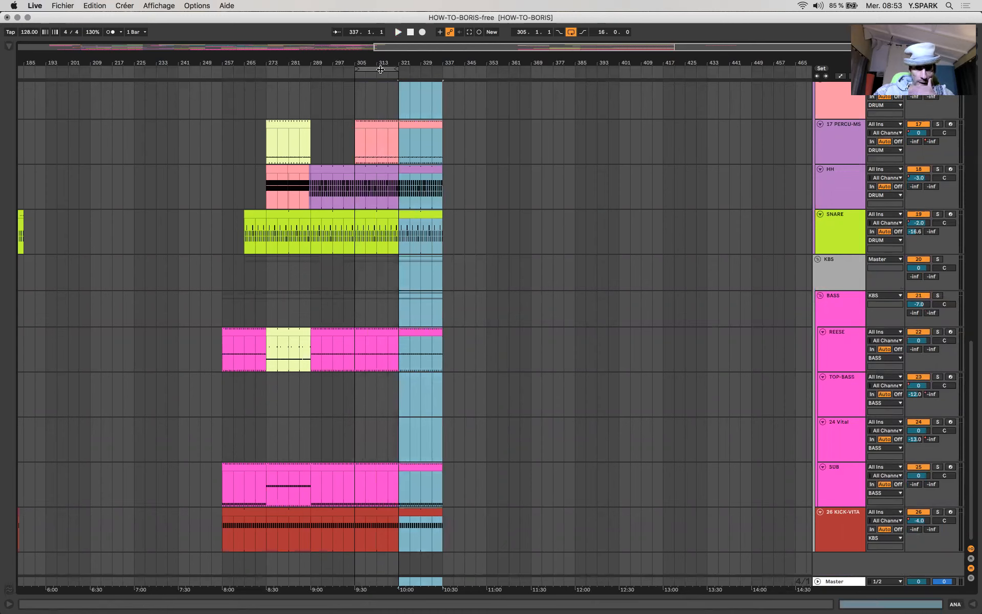
Move the 16-bar arrangement loop so that it covers the duplicated section from bar 321 to 337.
left_click_drag(381, 70, 431, 75)
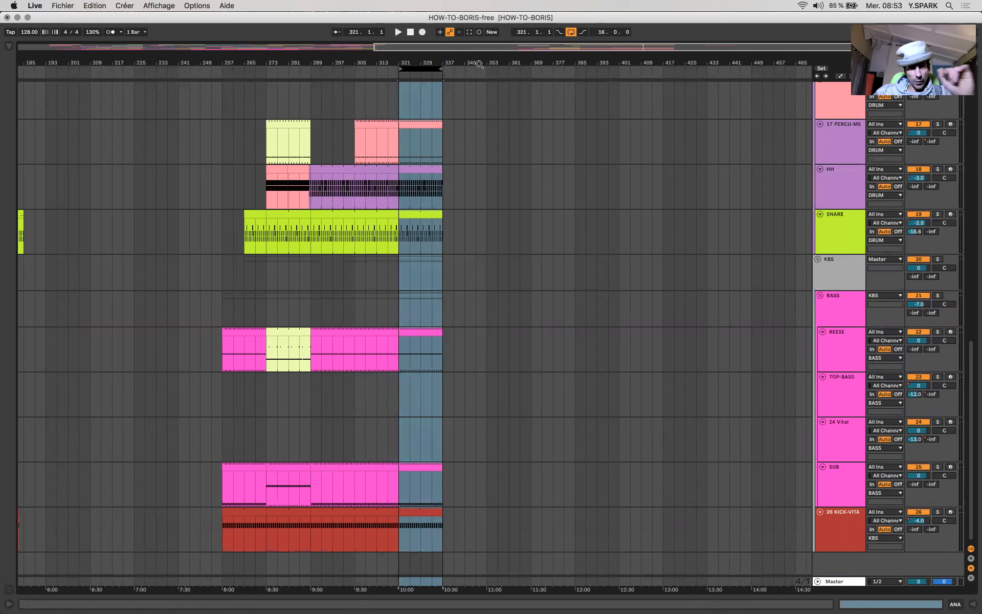
mouse_move(376, 90)
left_mouse_down()
mouse_move(430, 91)
mouse_move(476, 114)
left_mouse_up()
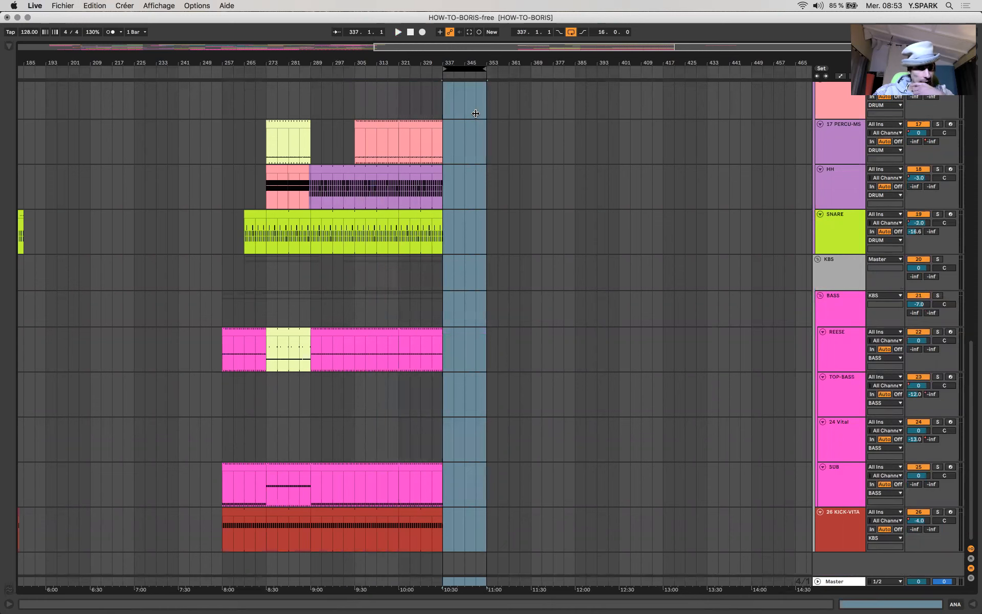
scroll(481, 227, "up", 10)
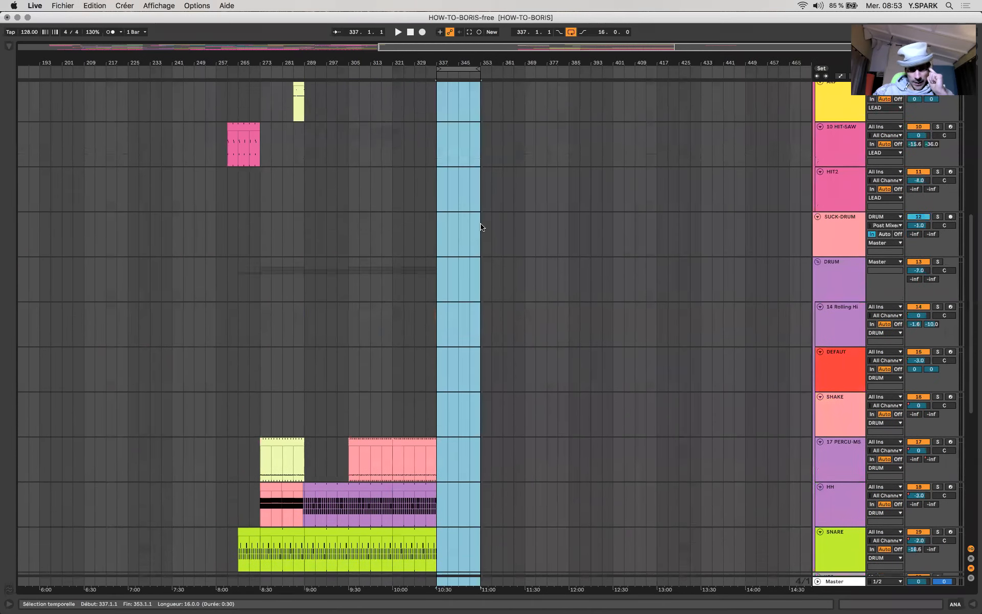
scroll(481, 227, "up", 3)
left_click_drag(461, 68, 420, 68)
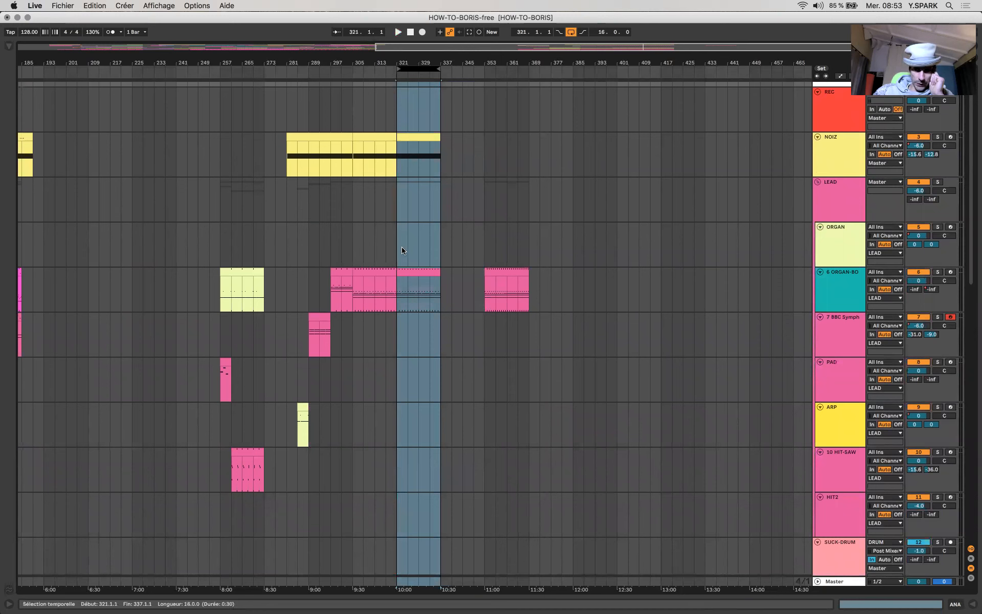
Insert a new MIDI track below ORGAN-BORIS and load the Operator instrument on it.
left_click(432, 268)
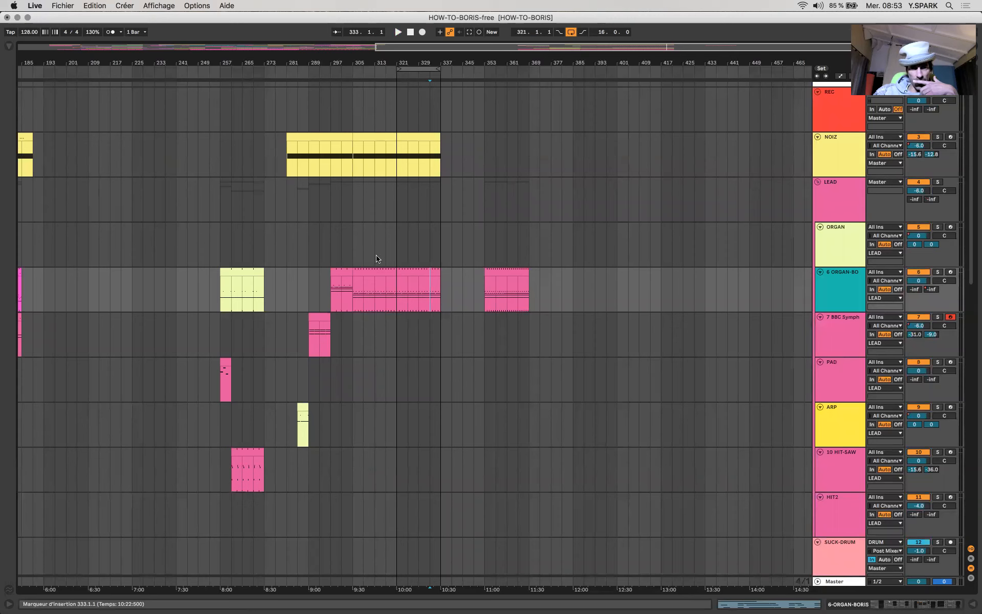
left_click(415, 268)
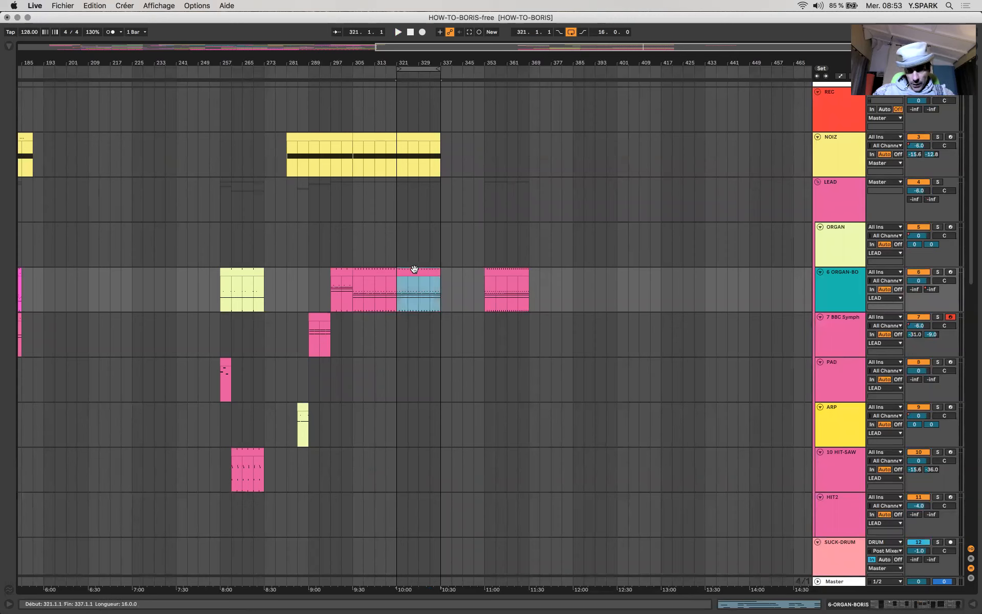
key("super+shift+t")
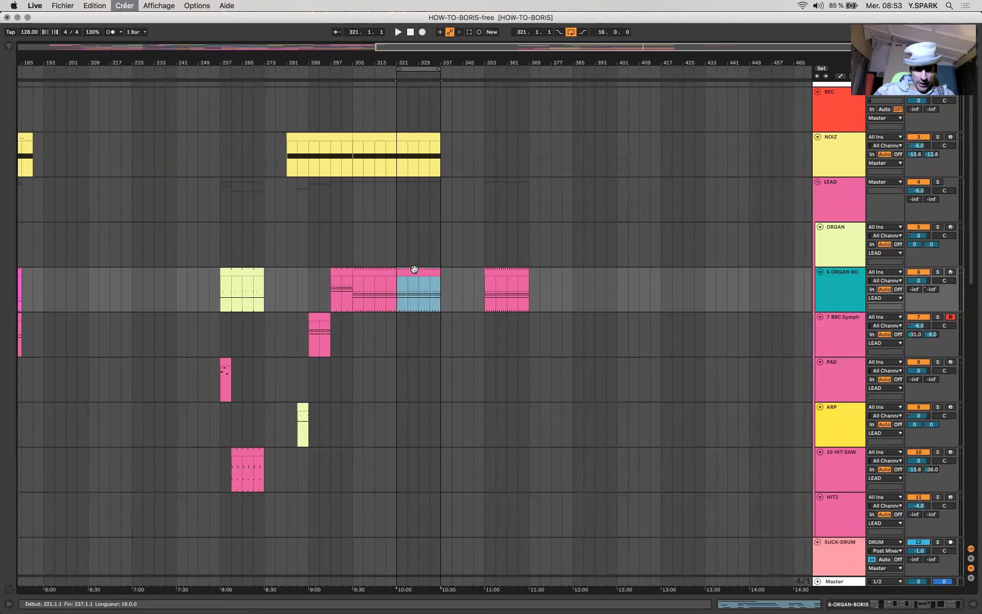
left_click(6, 45)
left_click(32, 146)
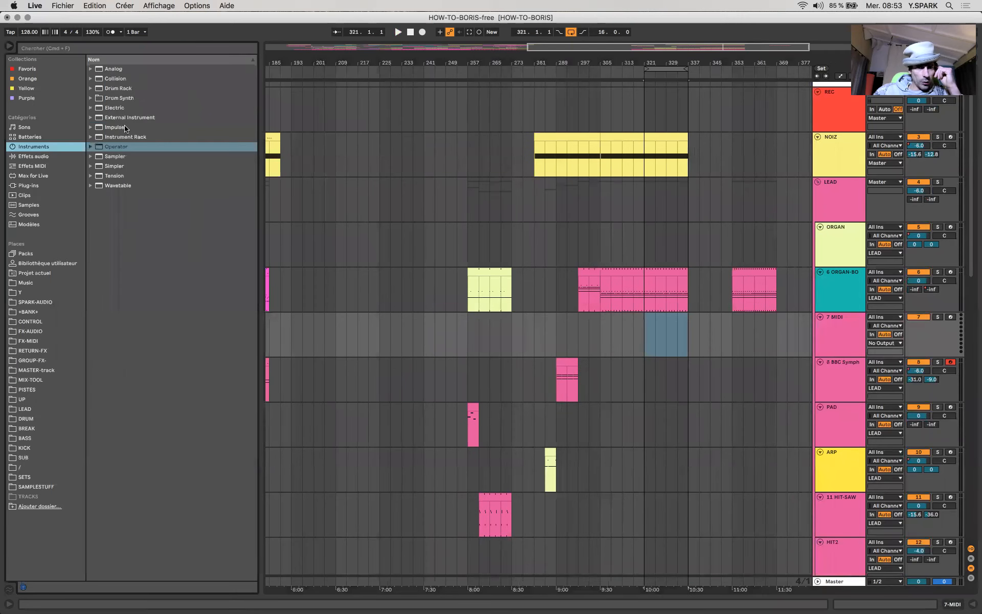
left_click(117, 147)
left_click_drag(734, 305, 619, 354)
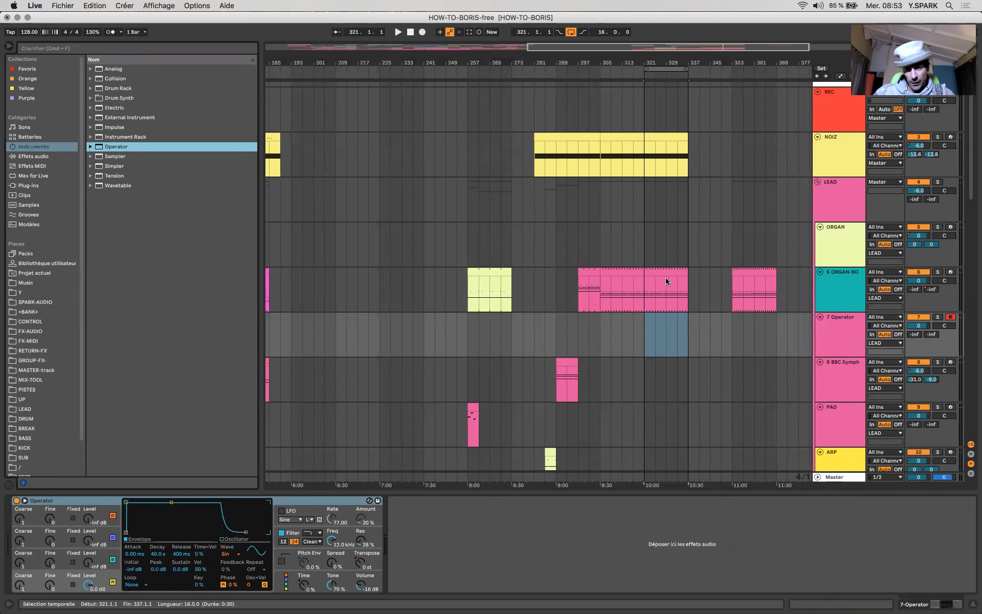
Add a 16-bar MIDI clip on the Operator track from bar 321 to 337 and open it in the note editor.
left_click(650, 328)
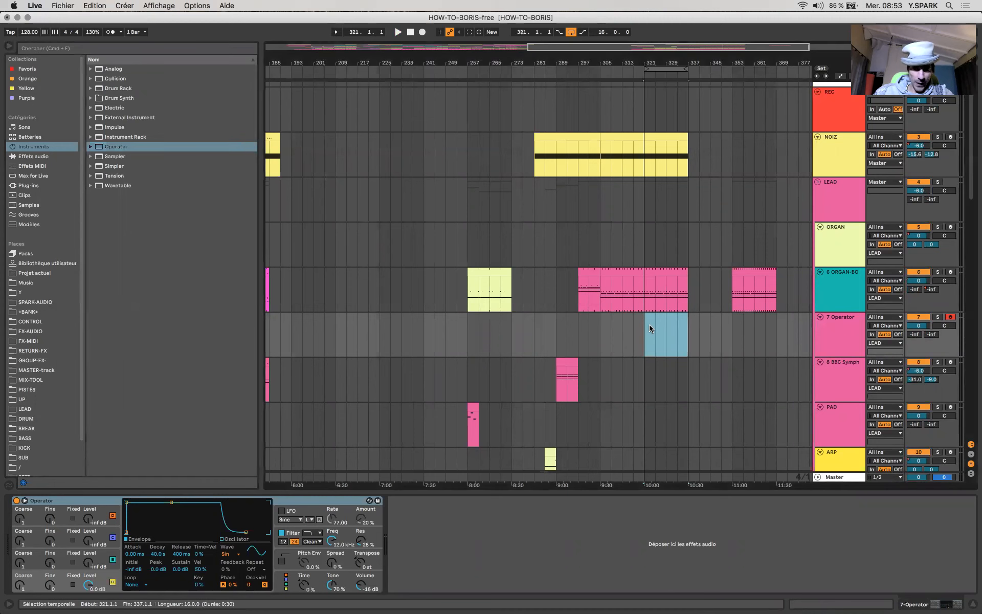
key("cmd+v")
left_click_drag(673, 269, 686, 277)
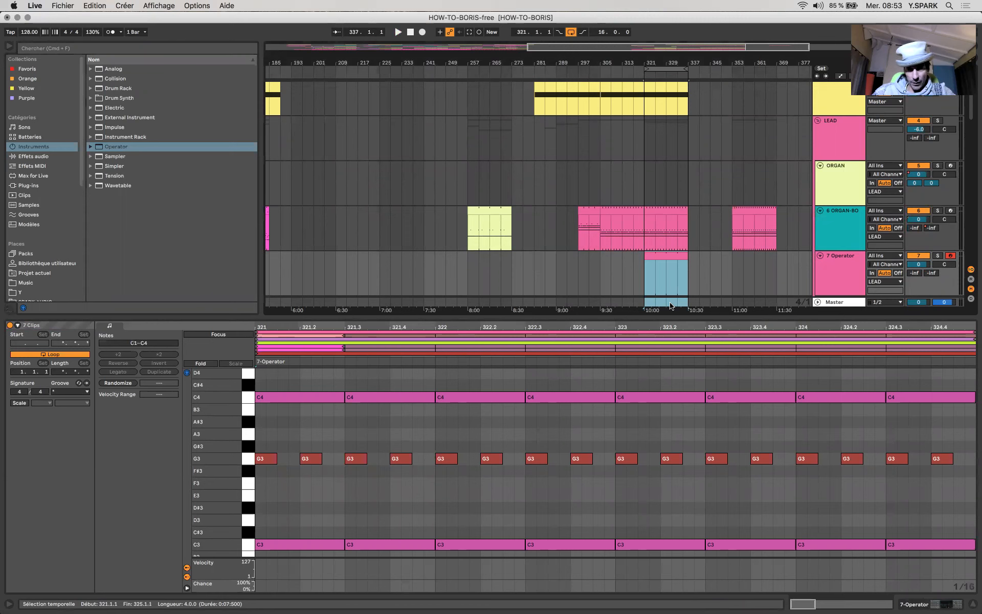
Open the Operator track's empty clip at bar 321 and play the arrangement from its start.
left_click(673, 252)
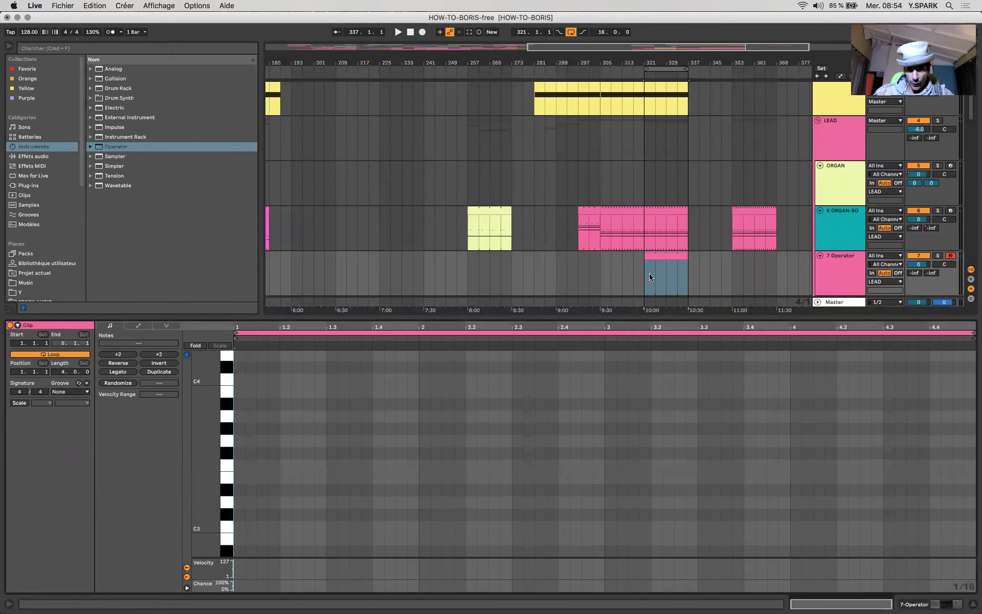
scroll(650, 273, "right", 5)
scroll(649, 273, "down", 1)
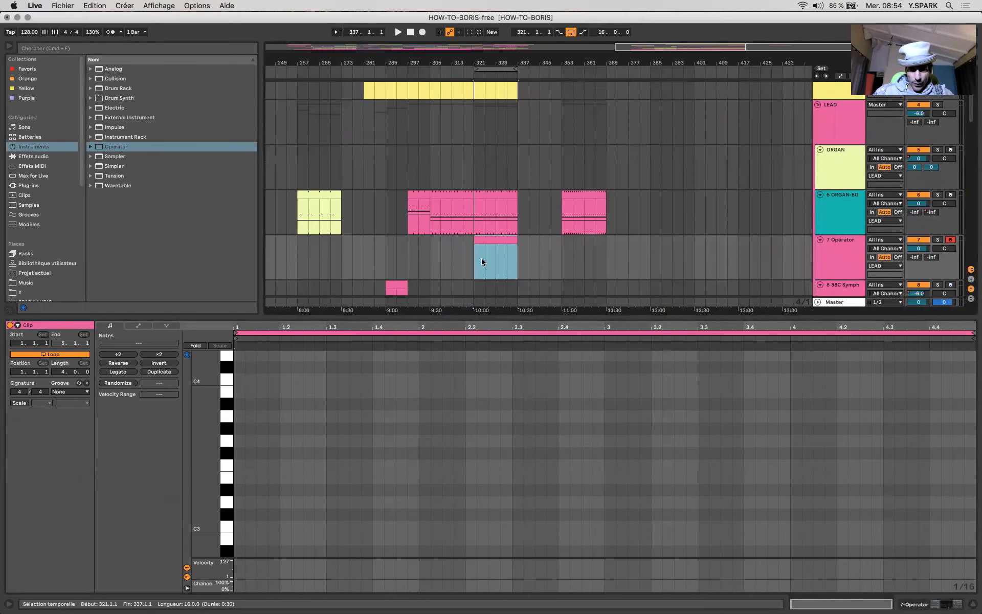
left_click(474, 269)
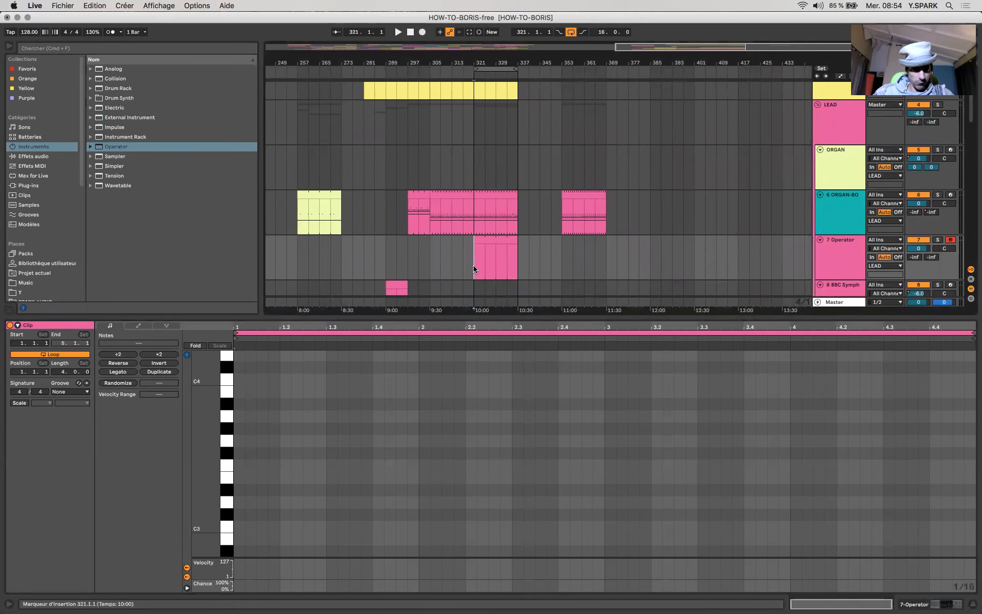
key("space")
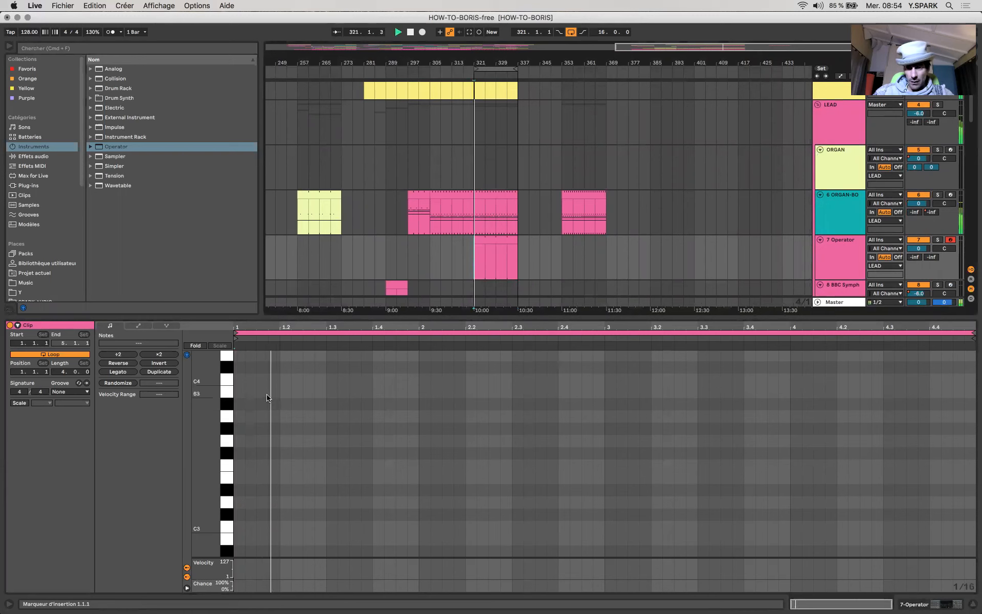
Add a C4 note spanning the first two bars of the Operator clip.
left_click_drag(238, 424, 629, 463)
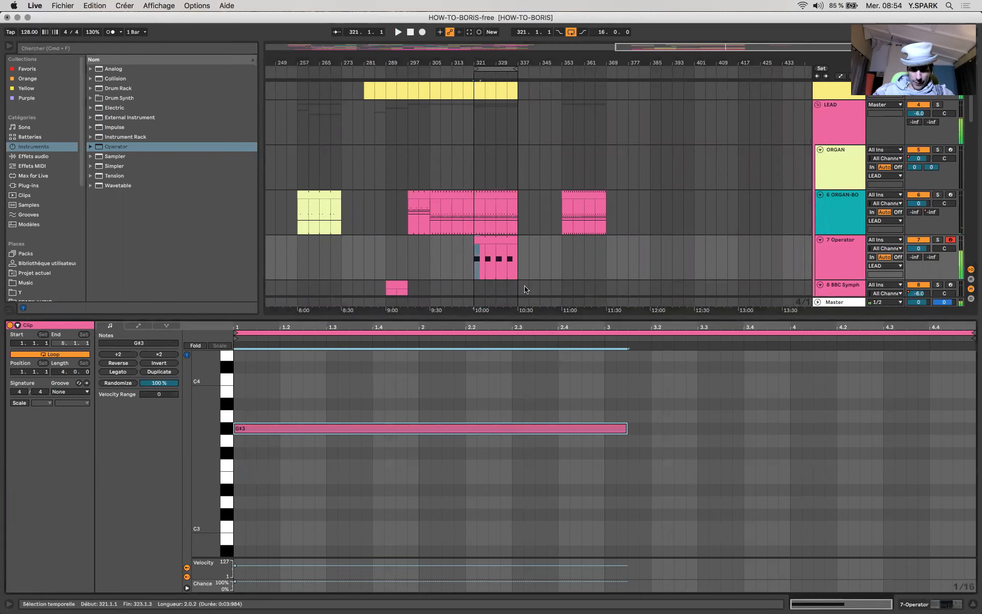
key("Up")
key("Up")
key("Up")
key("Up")
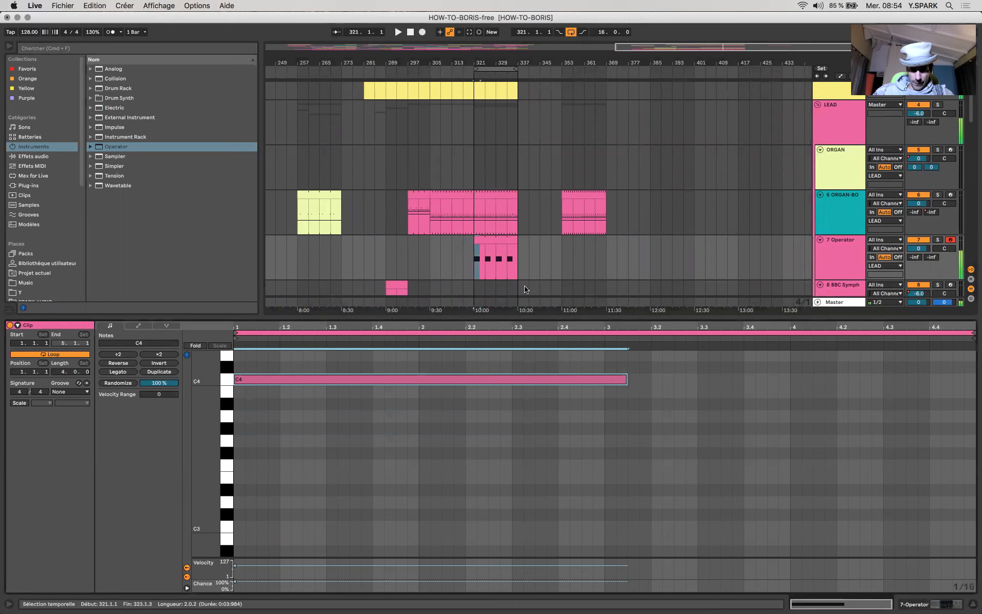
scroll(623, 223, "up", 3)
scroll(622, 222, "left", 2)
scroll(613, 220, "down", 3)
scroll(613, 220, "right", 2)
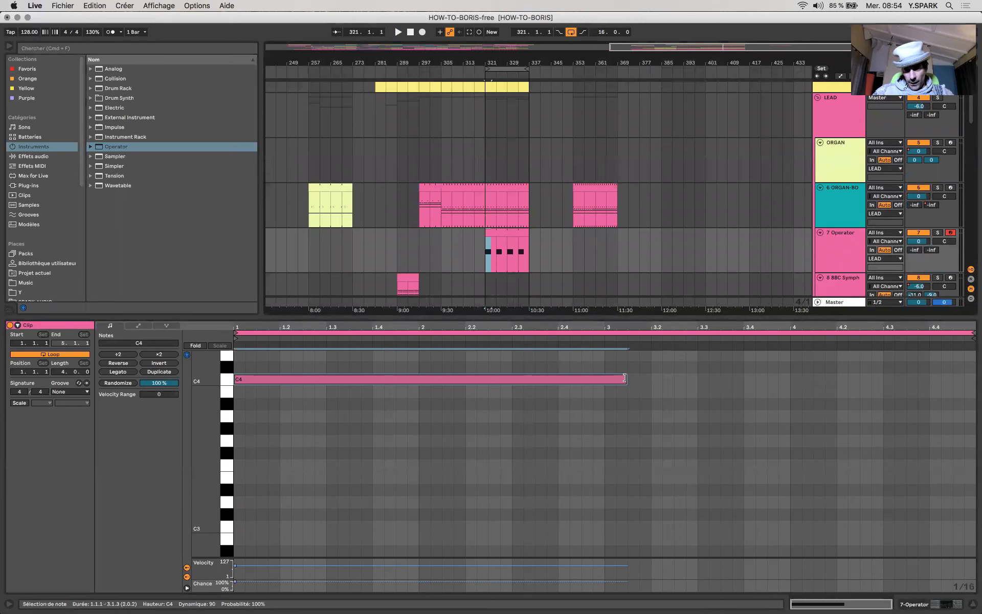
left_click_drag(627, 379, 604, 379)
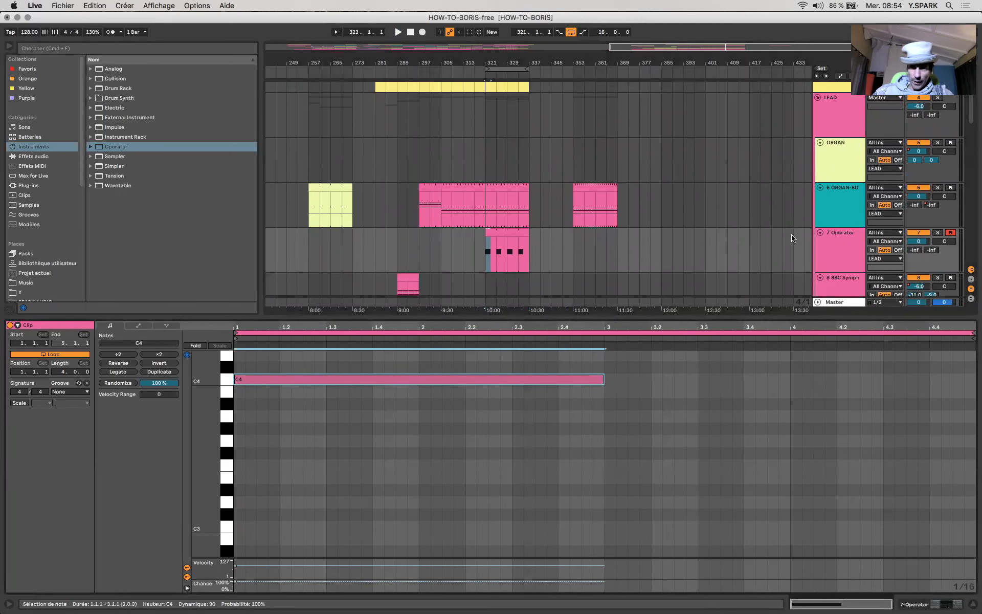
Copy the C4 note to G3, F#3, D#3 and C3, and duplicate the whole chord into bars 3 and 4.
scroll(540, 232, "down", 3)
scroll(540, 232, "right", 1)
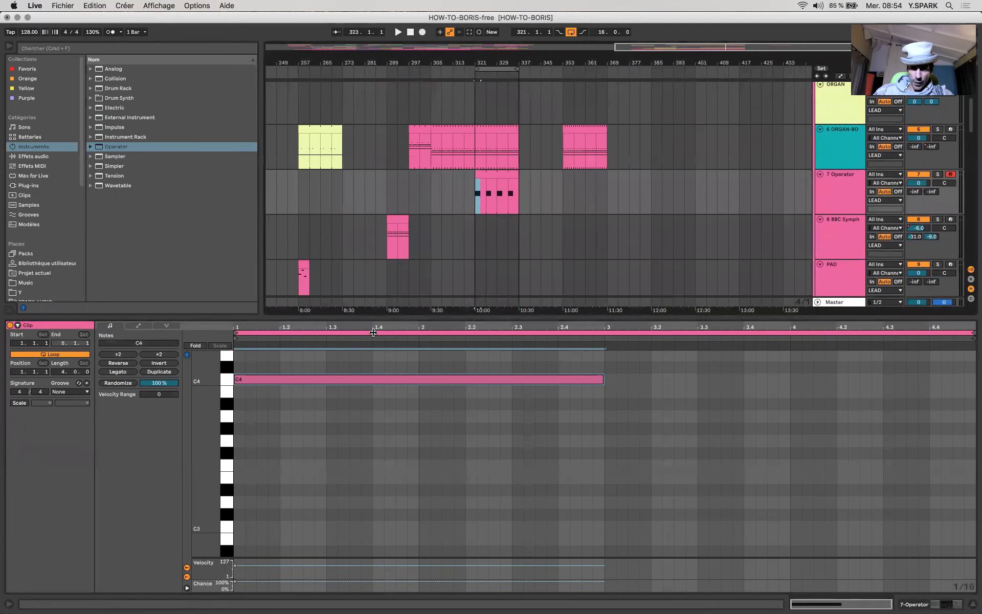
left_click_drag(338, 383, 333, 455)
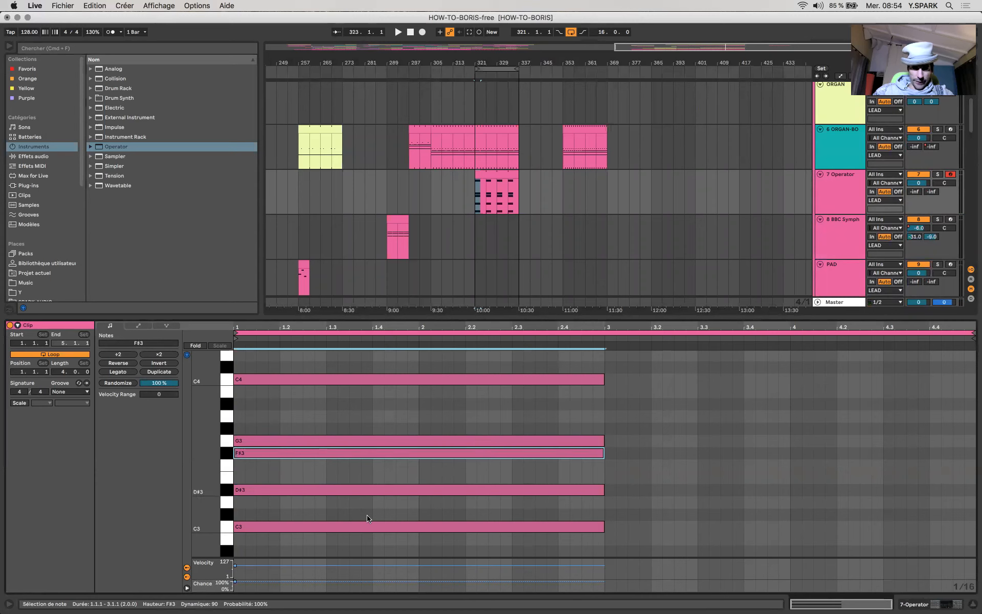
key("super+a")
key("super+d")
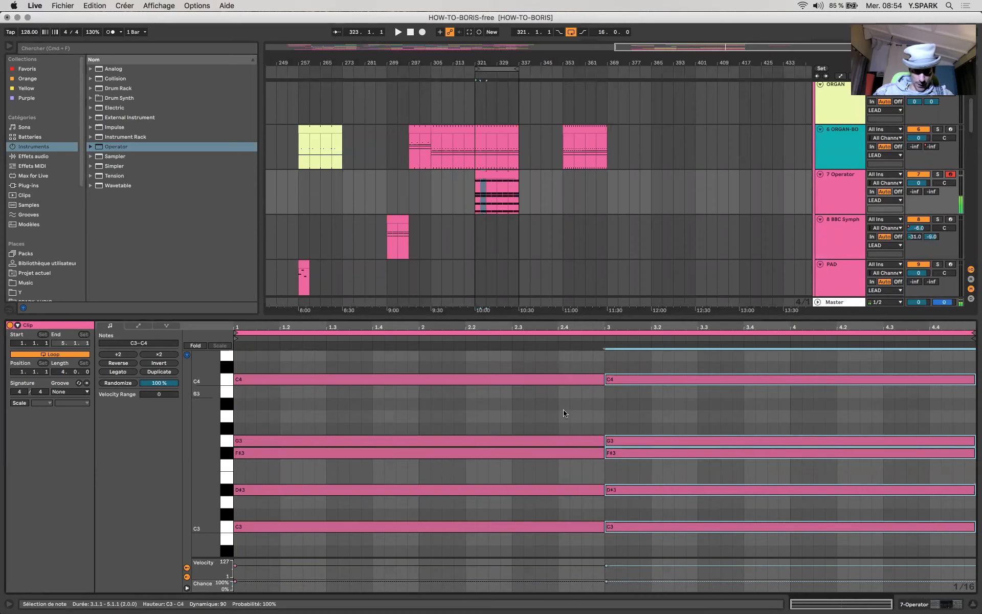
Delete the G3 note from the first chord and listen to the clip.
double_click(550, 444)
key("space")
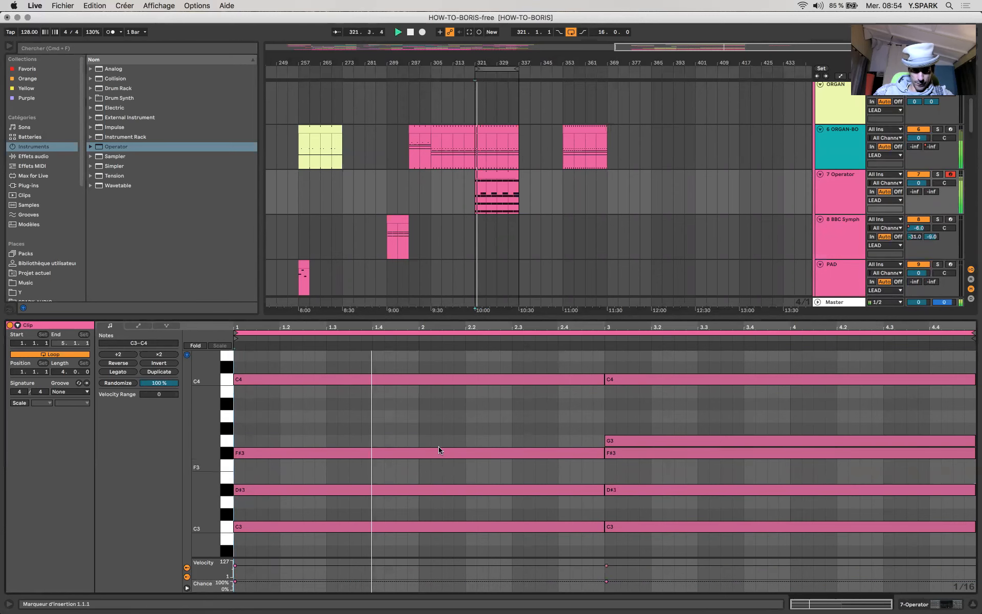
left_click(588, 379)
key("space")
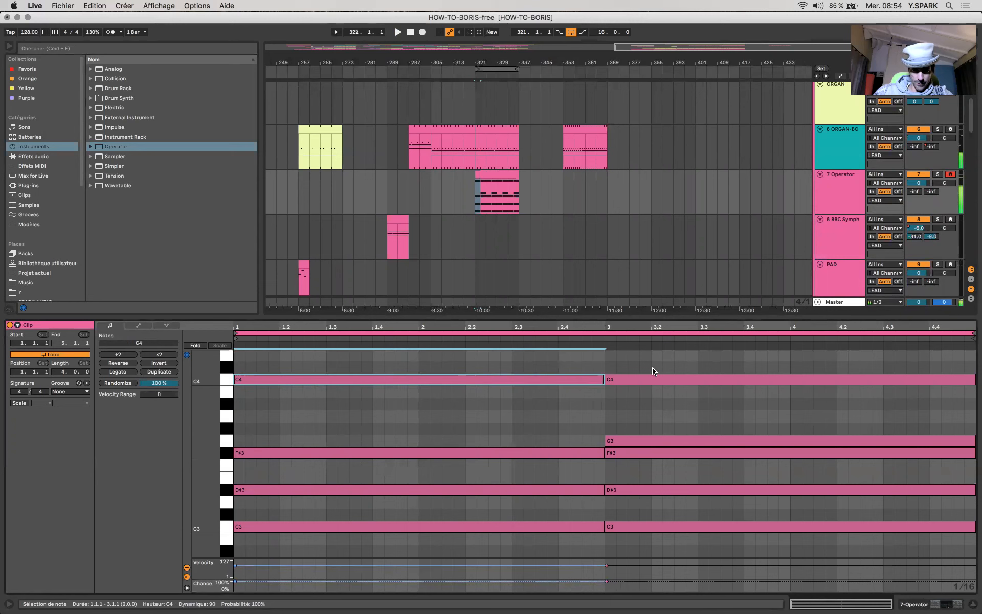
Shorten the first C4 note to one bar and duplicate it into bar 2, raised to D#4.
left_click_drag(601, 378, 418, 379)
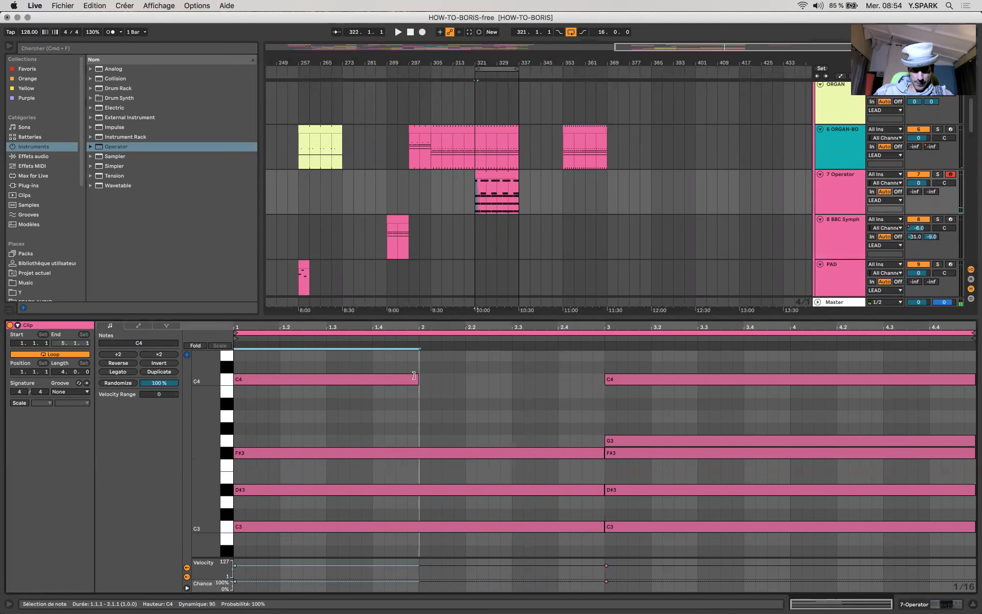
key("super+d")
key("Up")
key("Up")
key("Up")
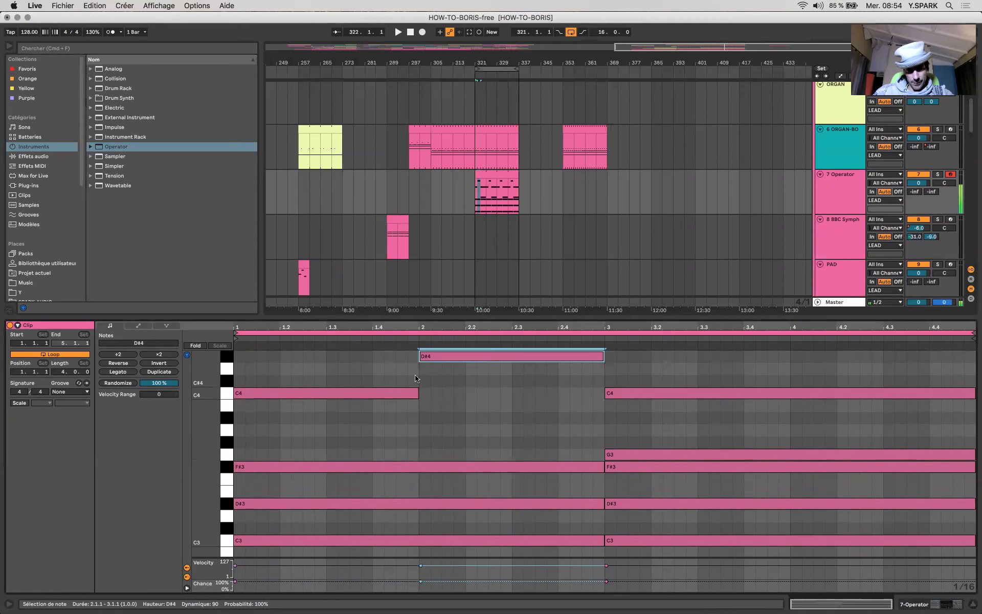
Trim the first chord's D#3 and F#3 to one bar, extend G3 back to bar 2, and play the result.
left_click(562, 503)
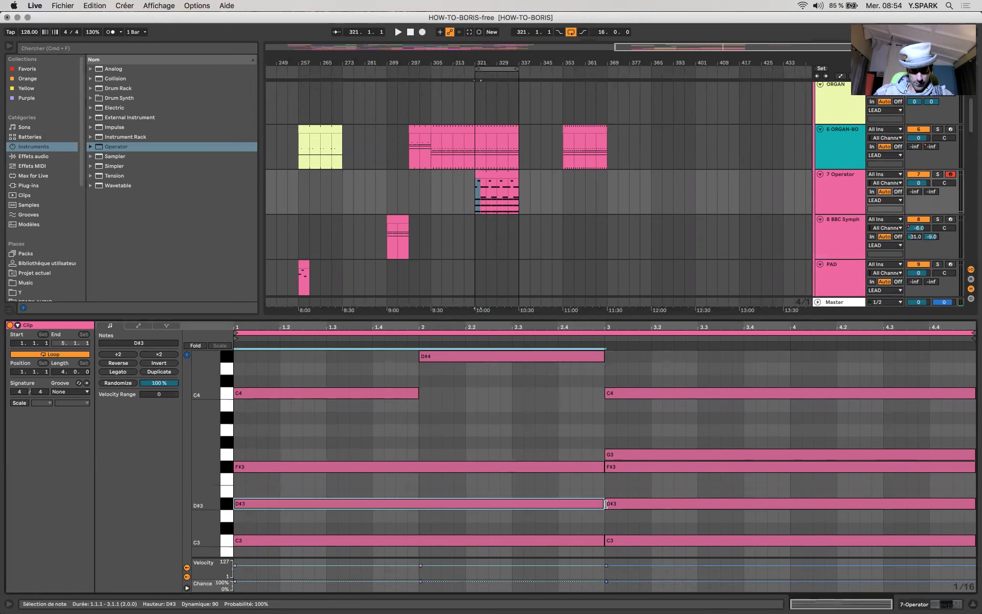
left_click_drag(605, 503, 414, 504)
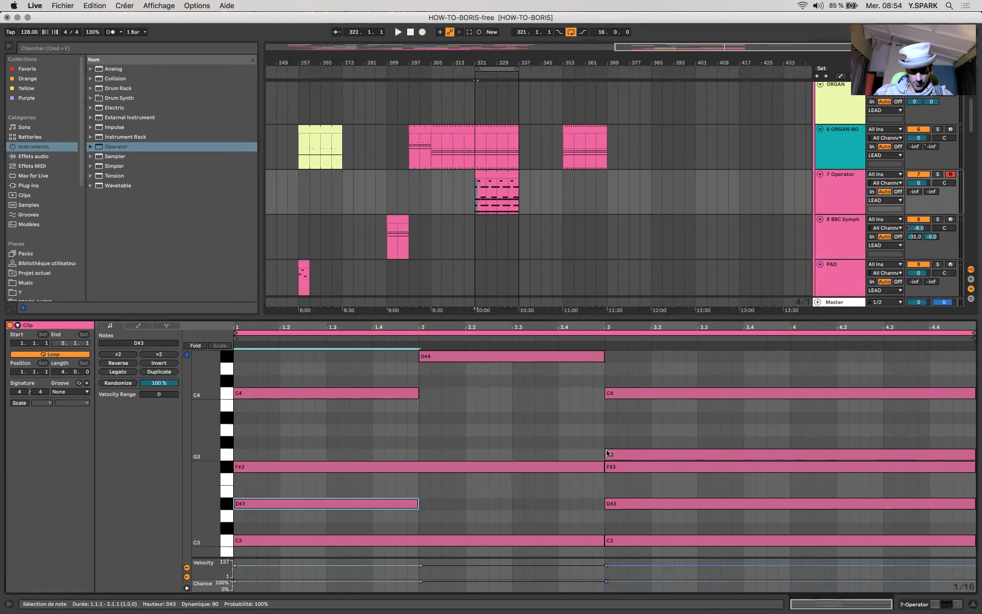
left_click_drag(604, 452, 420, 452)
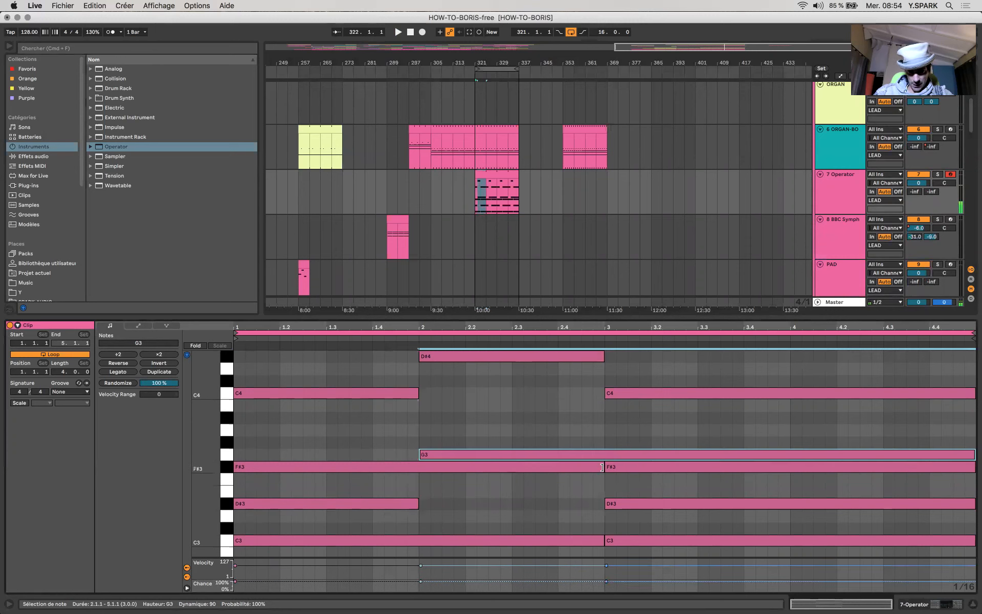
left_click_drag(603, 466, 416, 467)
key("space")
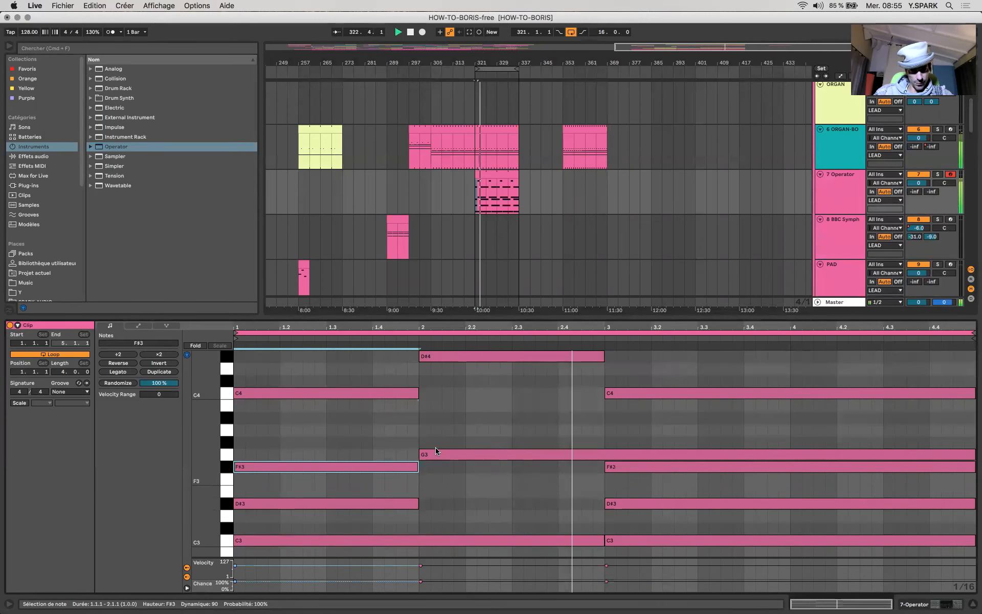
Move the second chord's D#3 up onto F#3 and trim the G3 note to end at bar 3.
left_click_drag(673, 505, 668, 462)
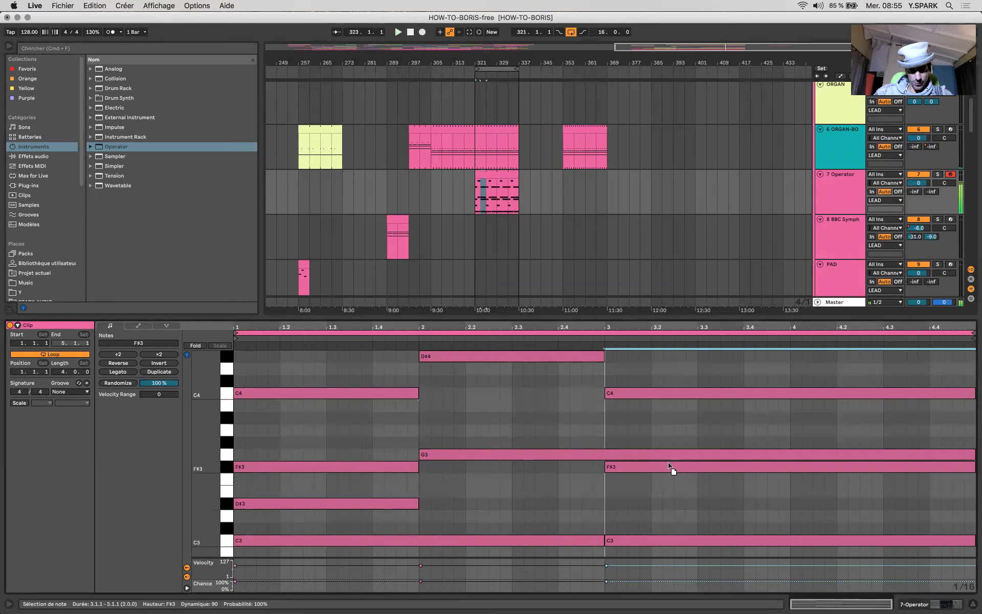
left_click(670, 454)
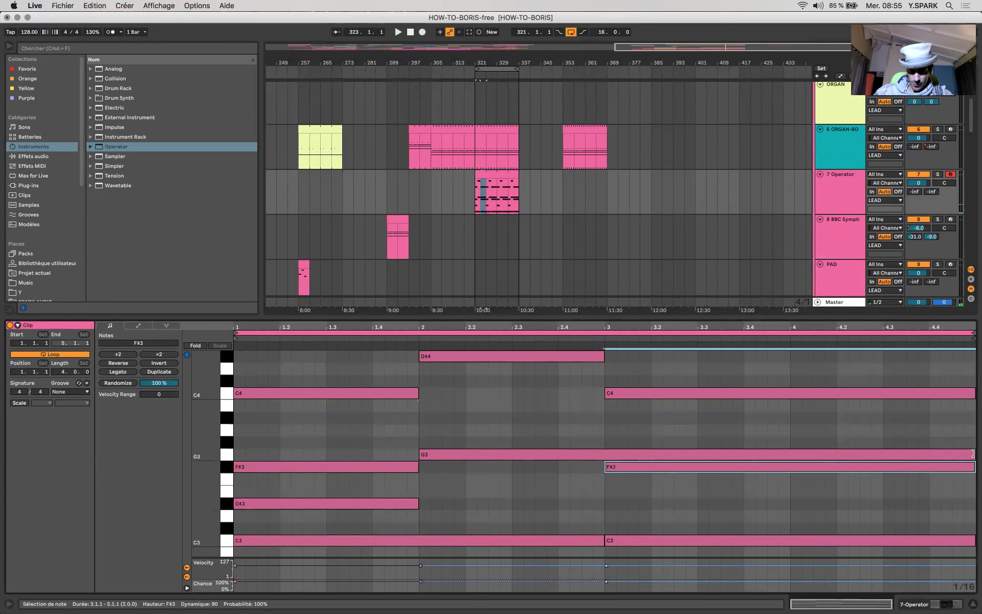
left_click_drag(974, 454, 697, 454)
left_click_drag(620, 457, 605, 456)
Raise the C4 note at bar 3 to D4 and play the clip to check the chords.
left_click(683, 390)
left_click_drag(683, 386, 683, 369)
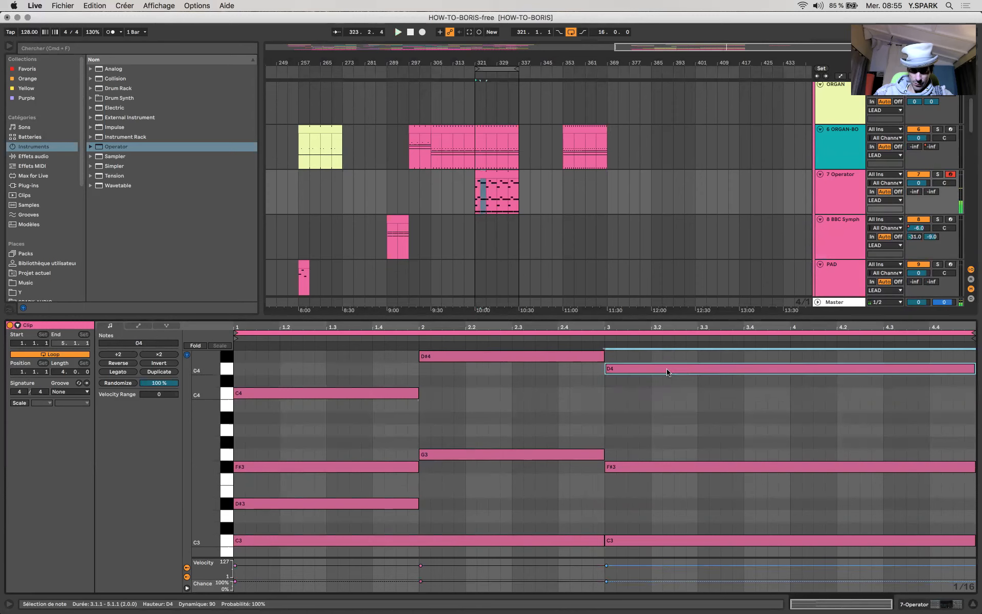
left_click_drag(650, 555, 669, 410)
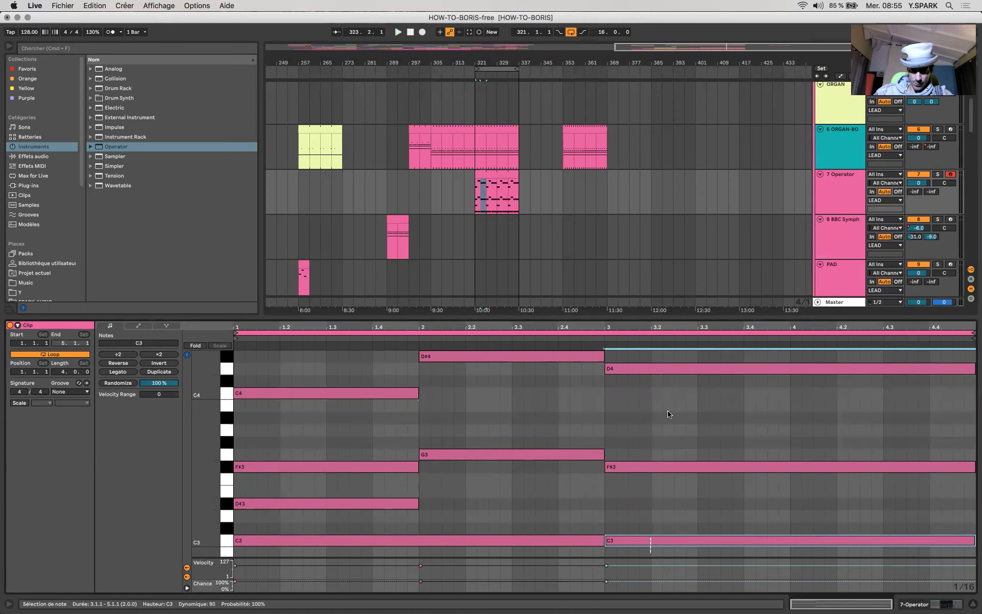
left_click_drag(614, 555, 883, 352)
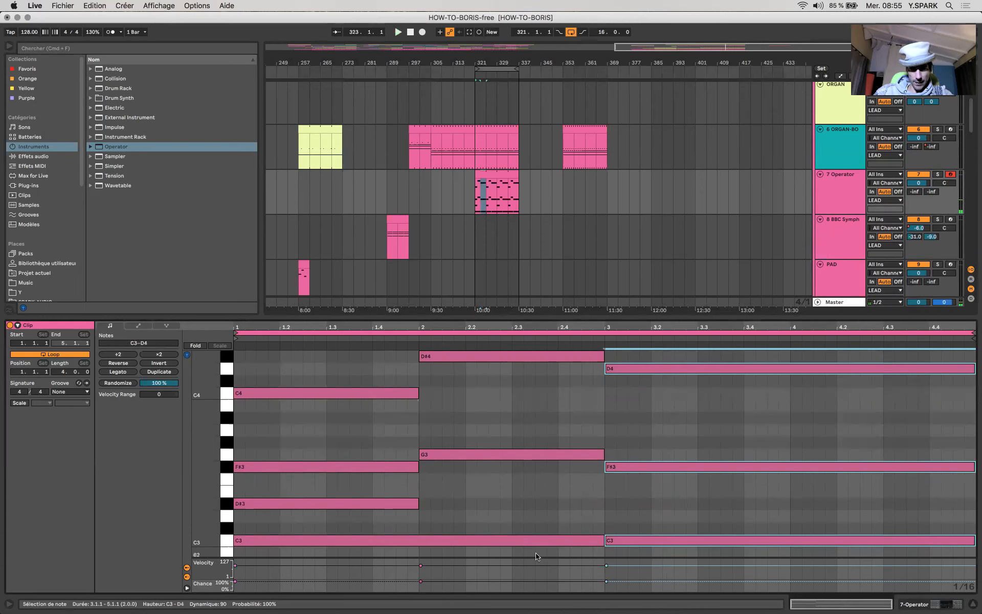
left_click_drag(536, 556, 367, 50)
key("space")
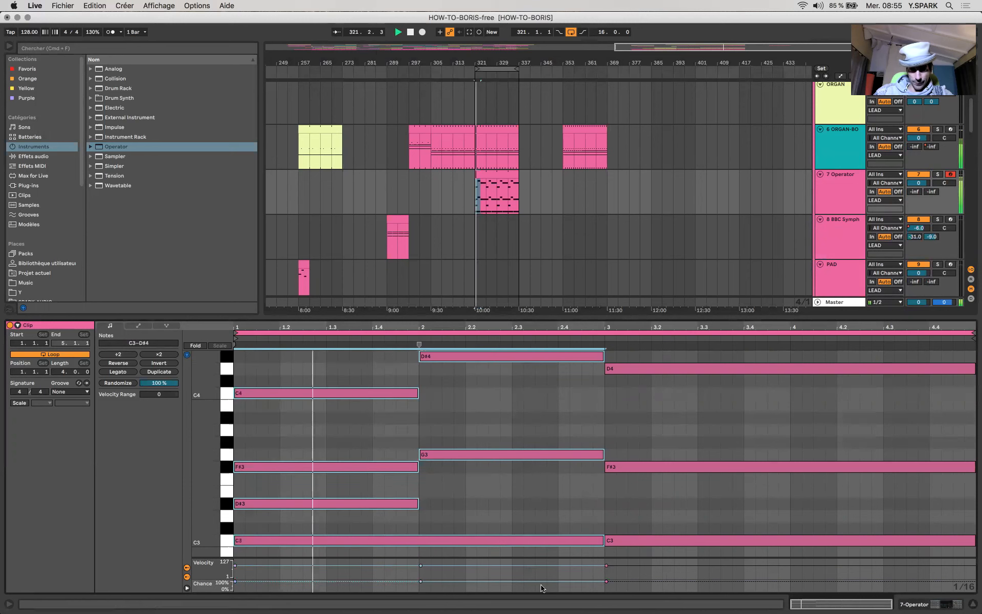
left_click(455, 497)
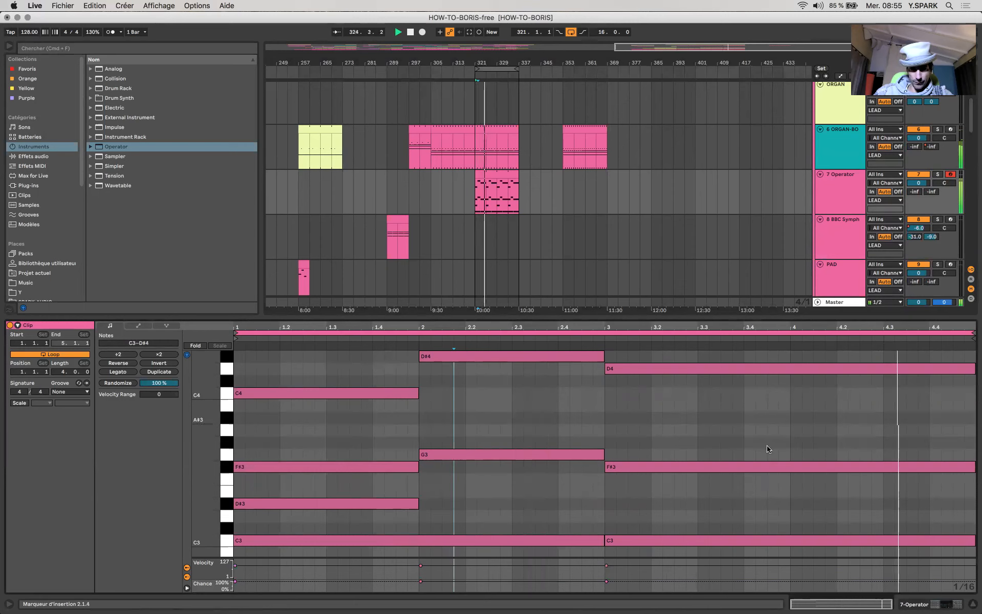
Copy the F#3 note at bar 3 and place the copy on G4 starting at 3.3.
left_click_drag(686, 467, 775, 364)
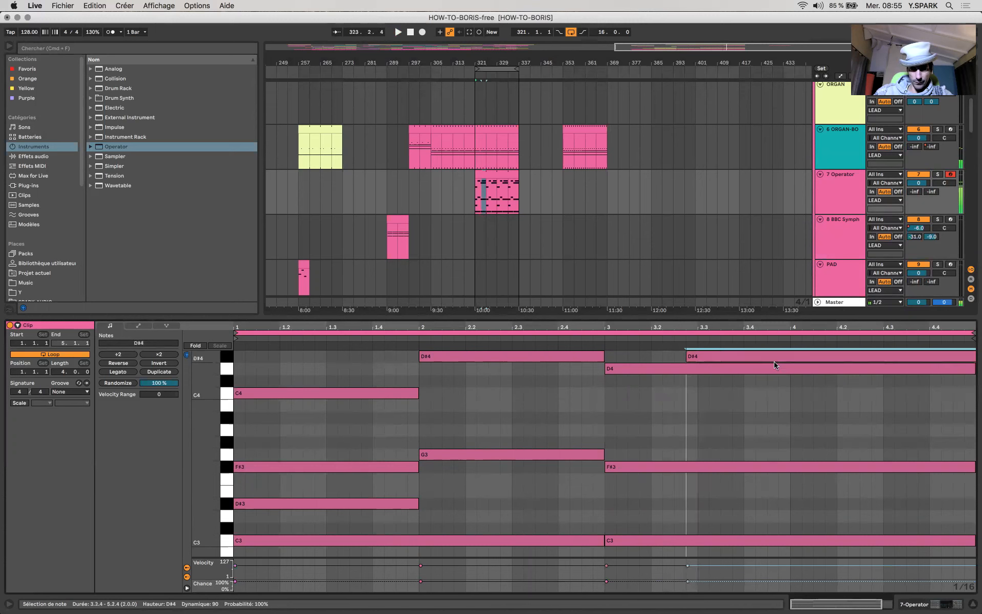
key("Up")
key("Up")
key("Up")
key("Up")
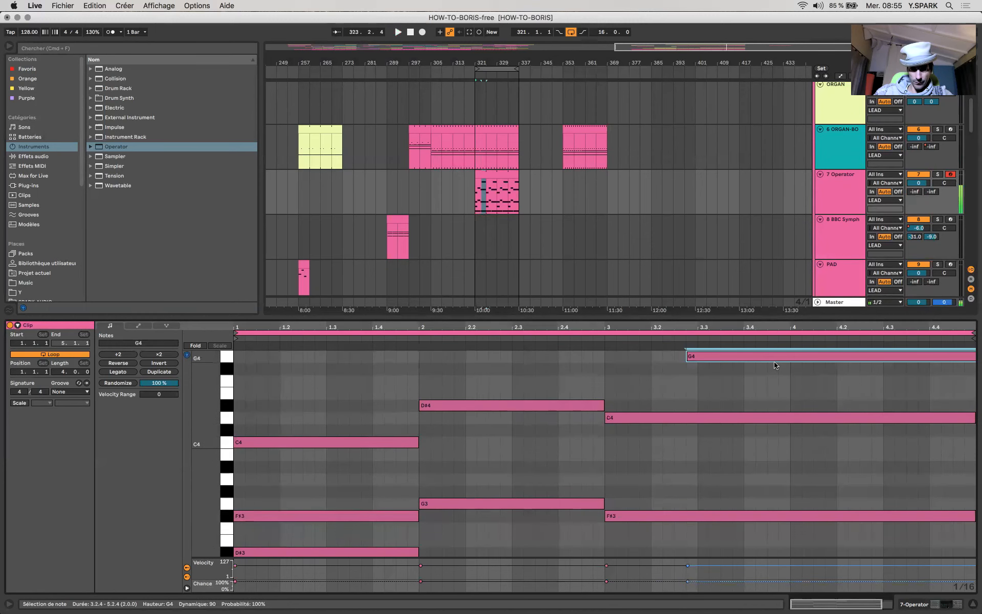
key("Right")
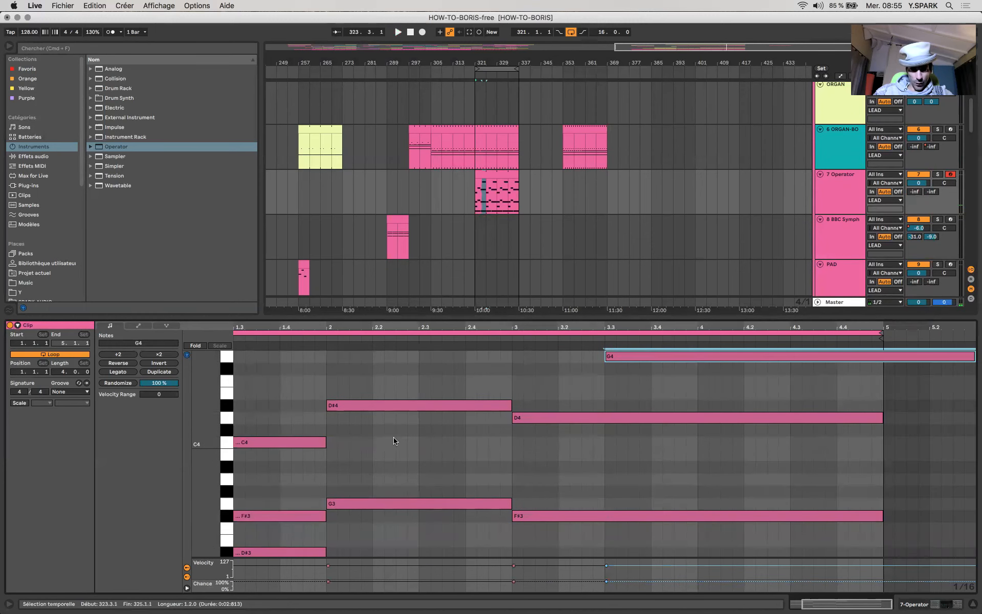
scroll(394, 441, "down", 3)
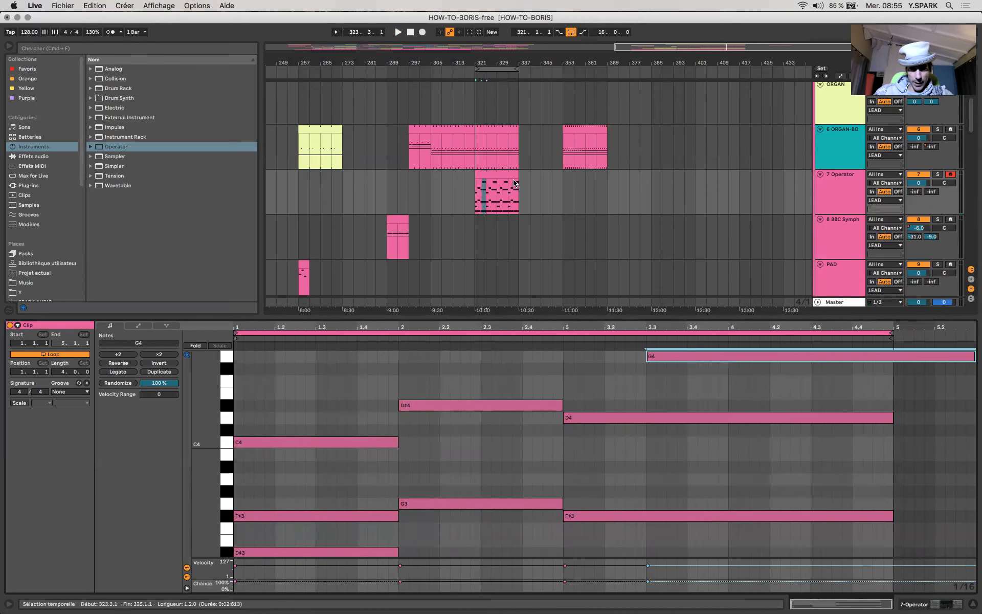
left_click_drag(513, 184, 561, 180)
scroll(561, 180, "down", 15)
left_click(493, 233)
left_click(499, 190, "shift")
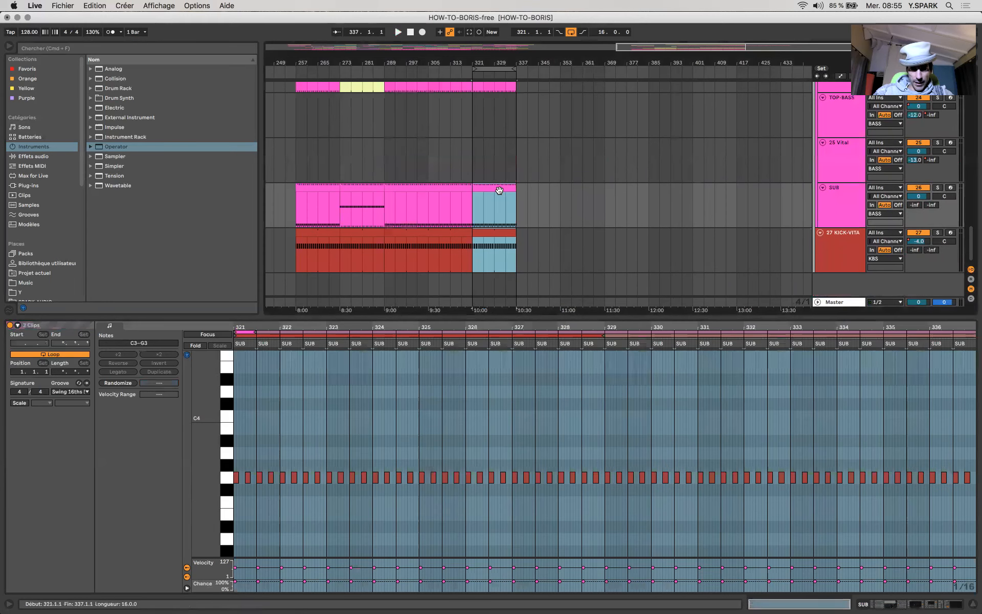
Copy the SUB and KICK-VITA clips from bars 273–289 to bar 353.
left_click(355, 229)
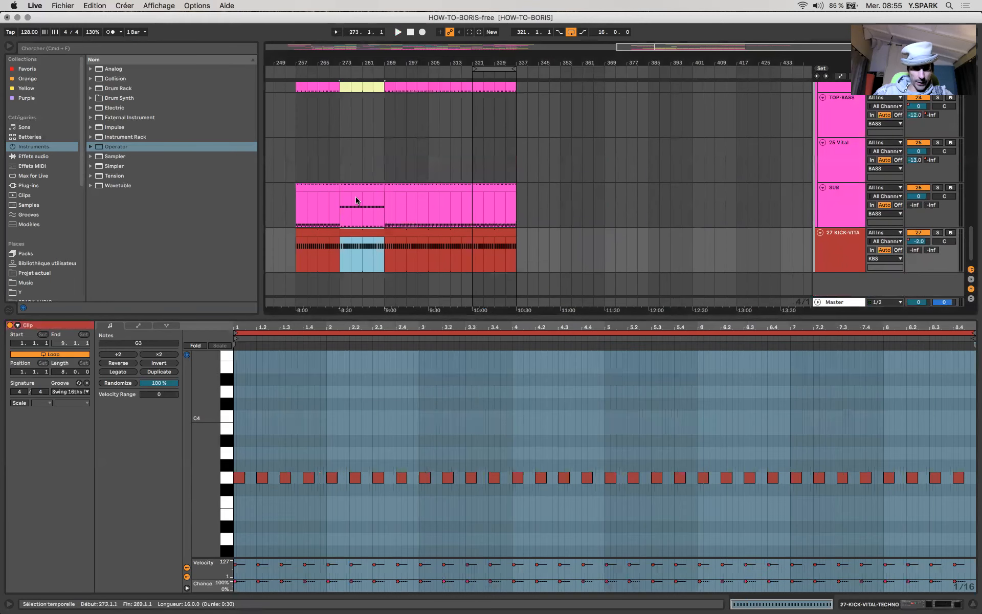
left_click(356, 187, "shift")
left_click_drag(355, 187, 576, 226)
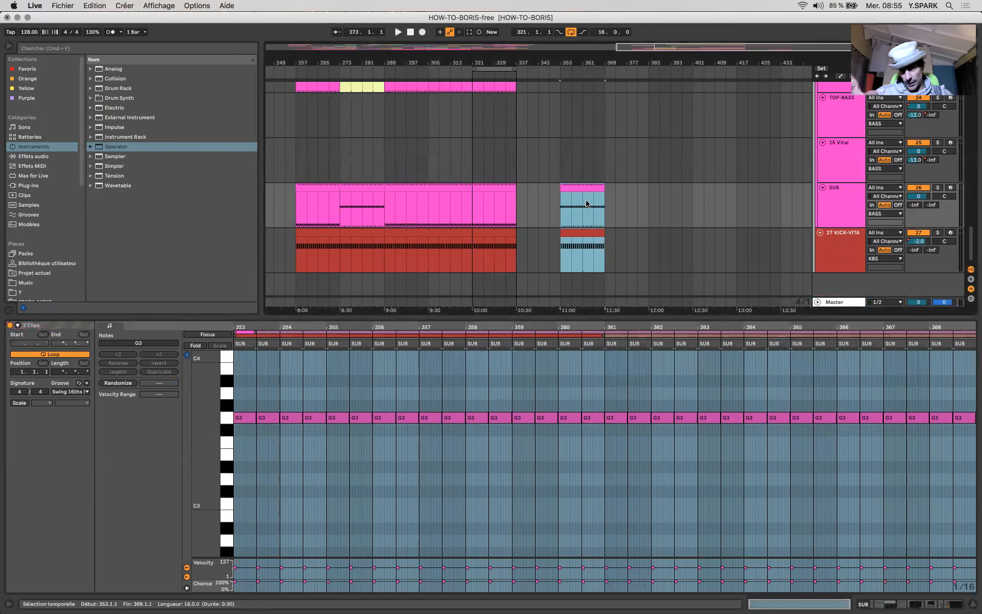
scroll(372, 167, "up", 5)
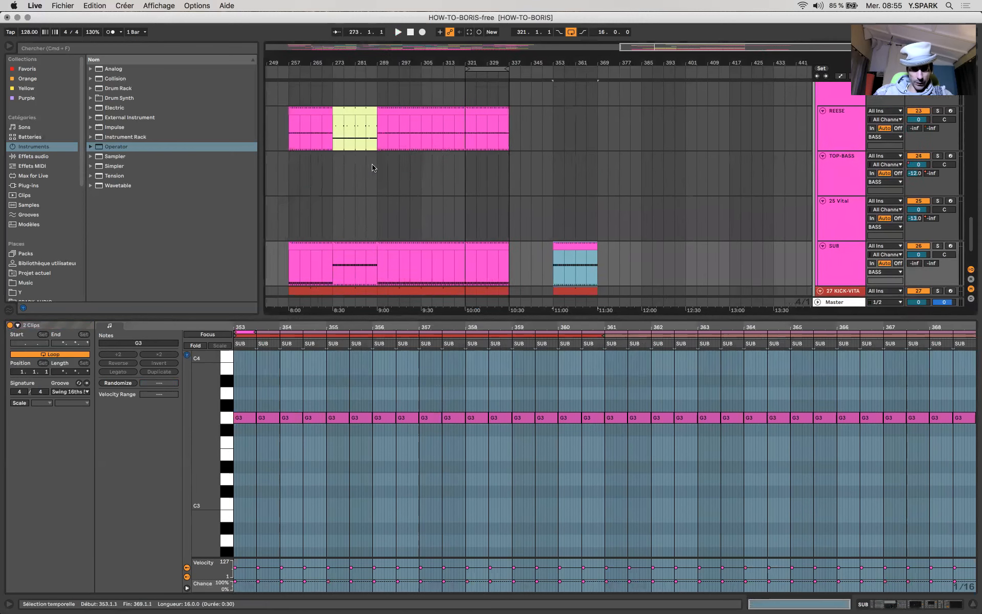
scroll(372, 161, "down", 5)
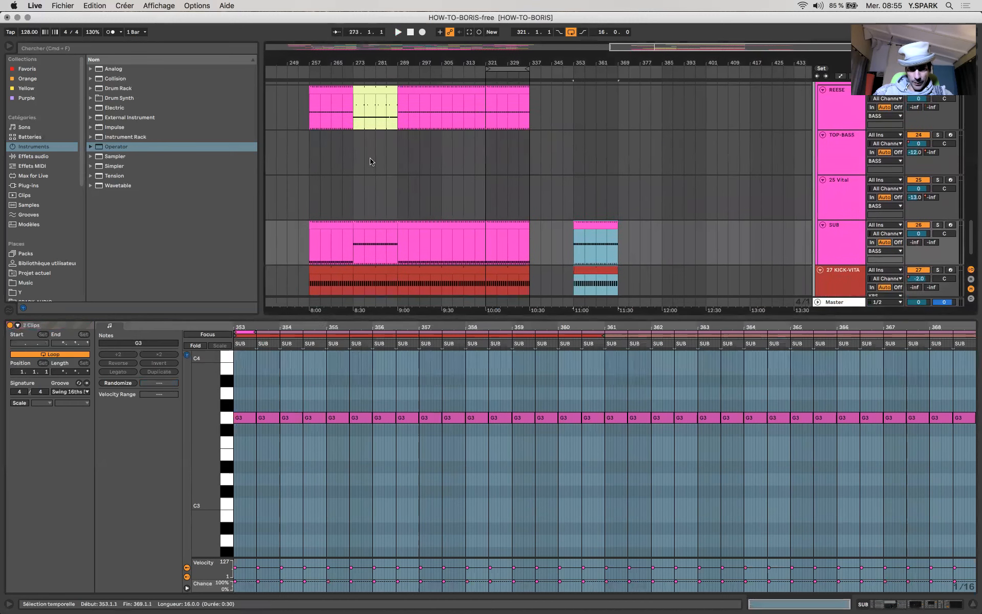
Copy the REESE clips from bars 273–289 to bar 353 on the same track.
mouse_move(576, 208)
left_mouse_down()
mouse_move(622, 239)
mouse_move(612, 236)
left_mouse_up()
scroll(566, 271, "up", 3)
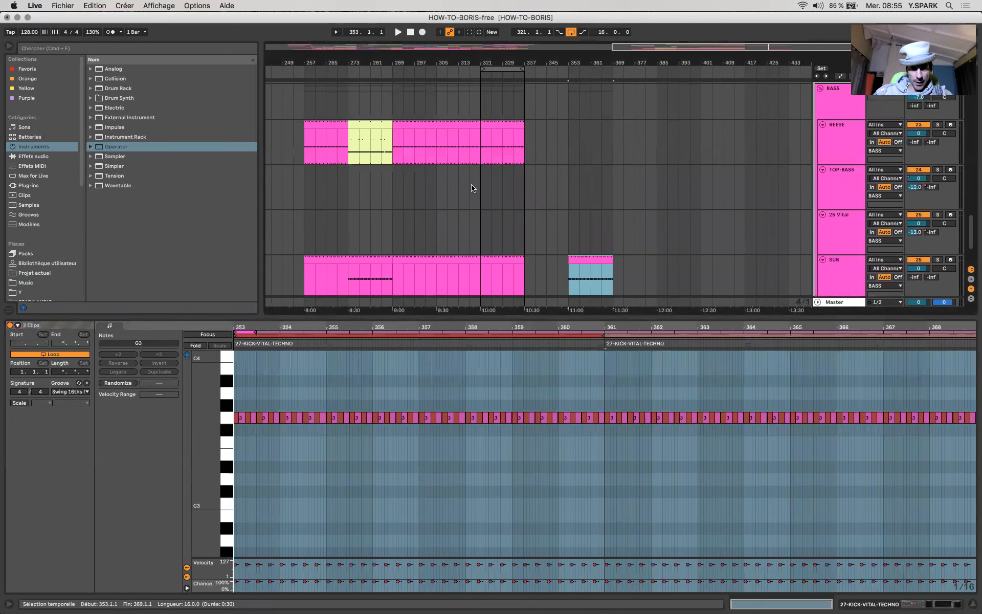
left_click_drag(362, 131, 582, 137)
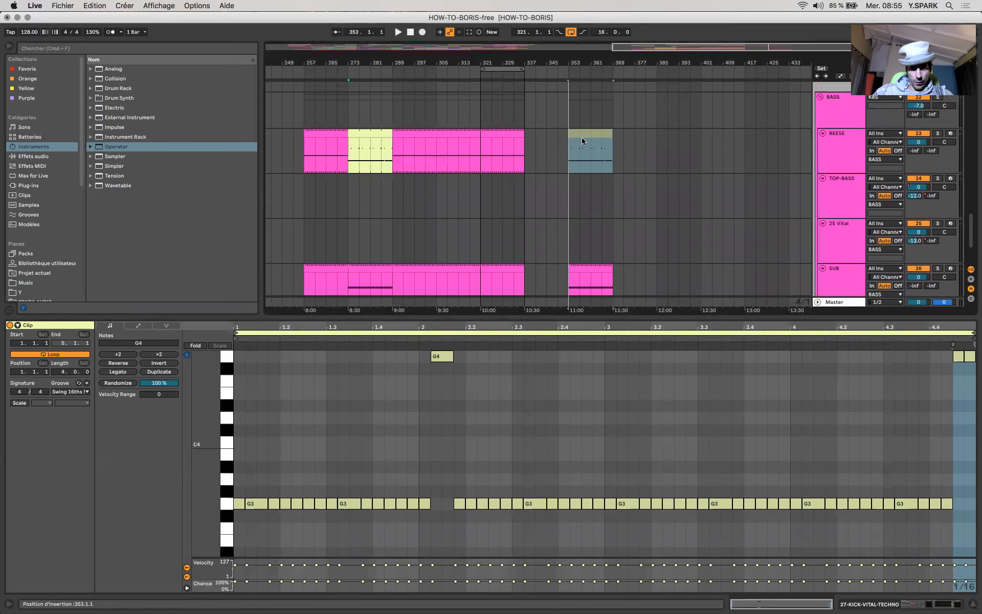
Copy the REESE, SUB and KICK-VITA clips from bars 289–321 to bar 369.
scroll(406, 223, "down", 2)
scroll(405, 224, "right", 1)
scroll(389, 235, "down", 2)
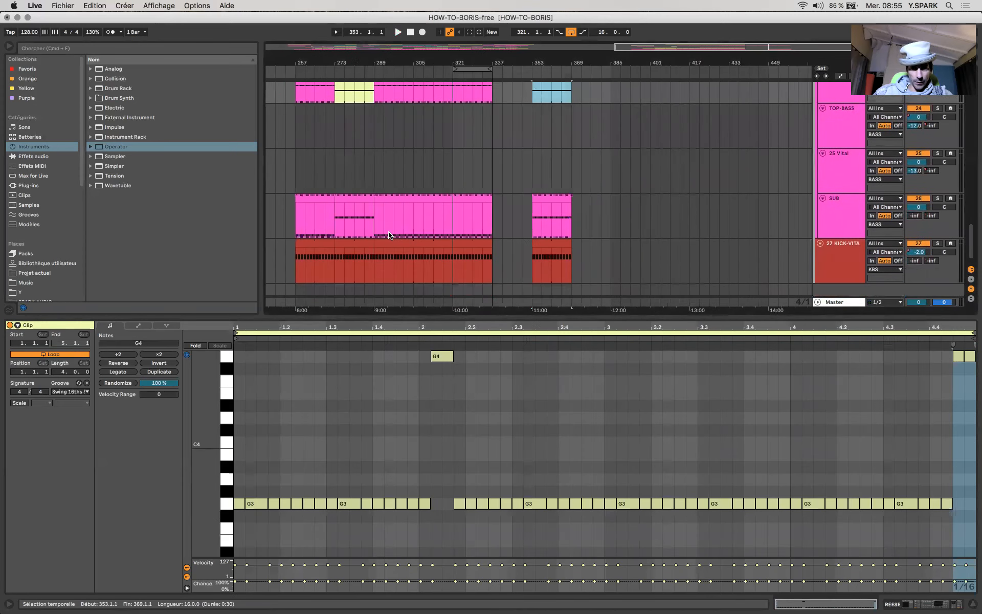
scroll(519, 198, "down", 3)
left_click(538, 242)
scroll(538, 242, "up", 2)
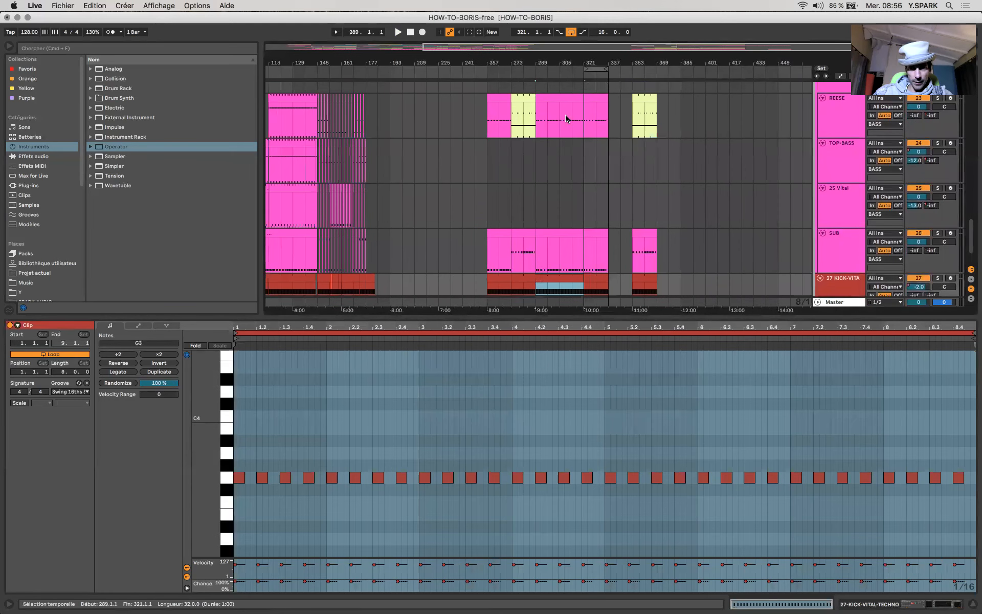
left_click(562, 101, "shift")
left_click_drag(562, 101, 686, 121)
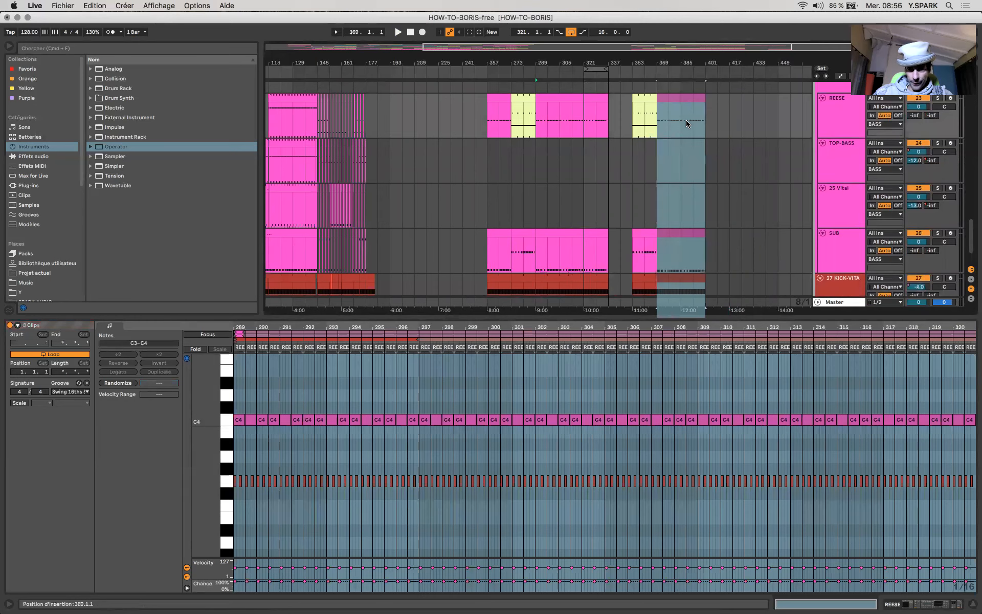
Hide the clip detail view to give the arrangement more height.
scroll(686, 119, "down", 1)
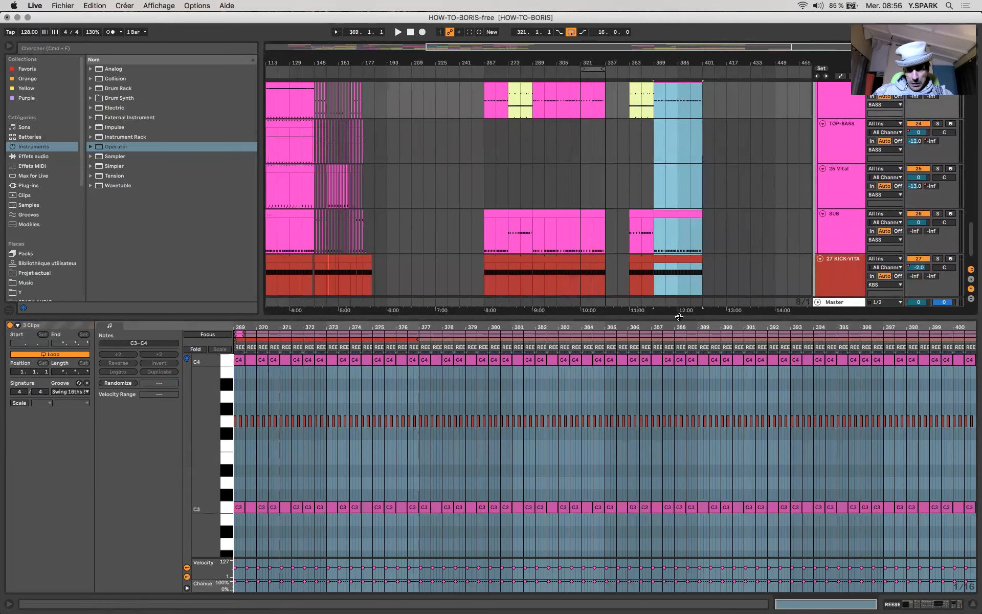
double_click(679, 317)
scroll(679, 323, "up", 1)
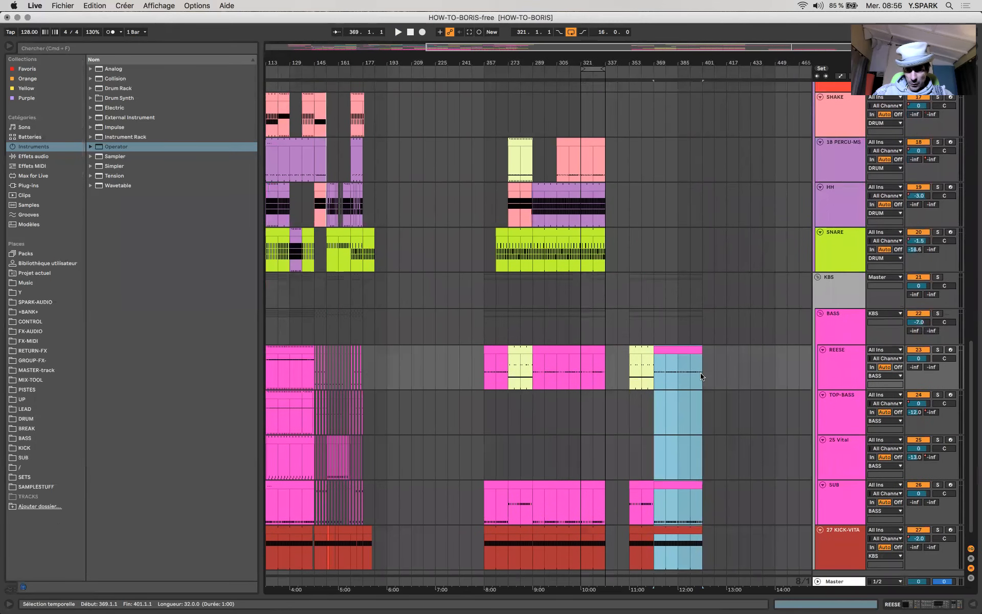
scroll(695, 387, "down", 1)
left_click(488, 581)
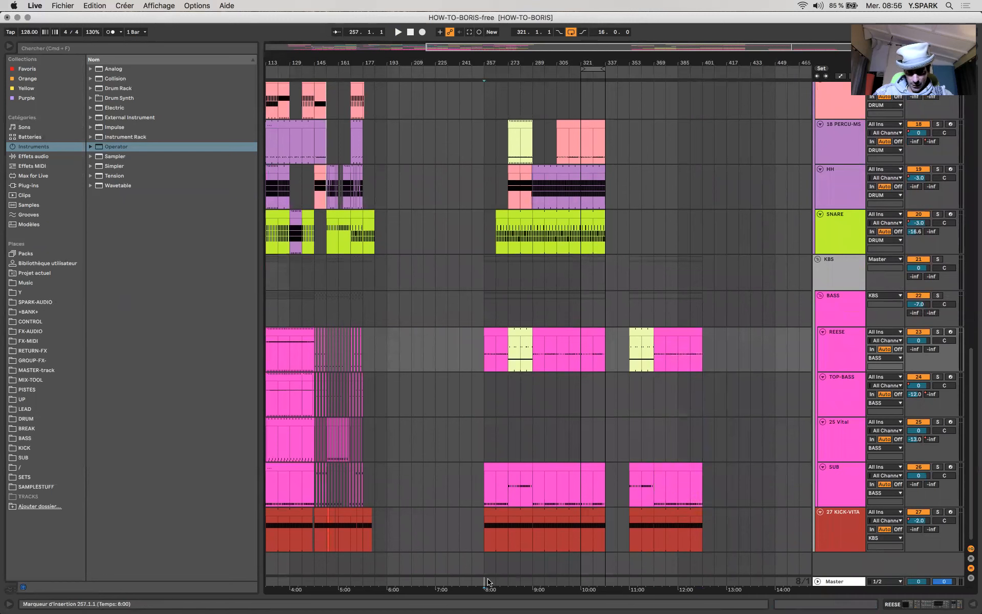
left_click_drag(486, 532, 705, 467)
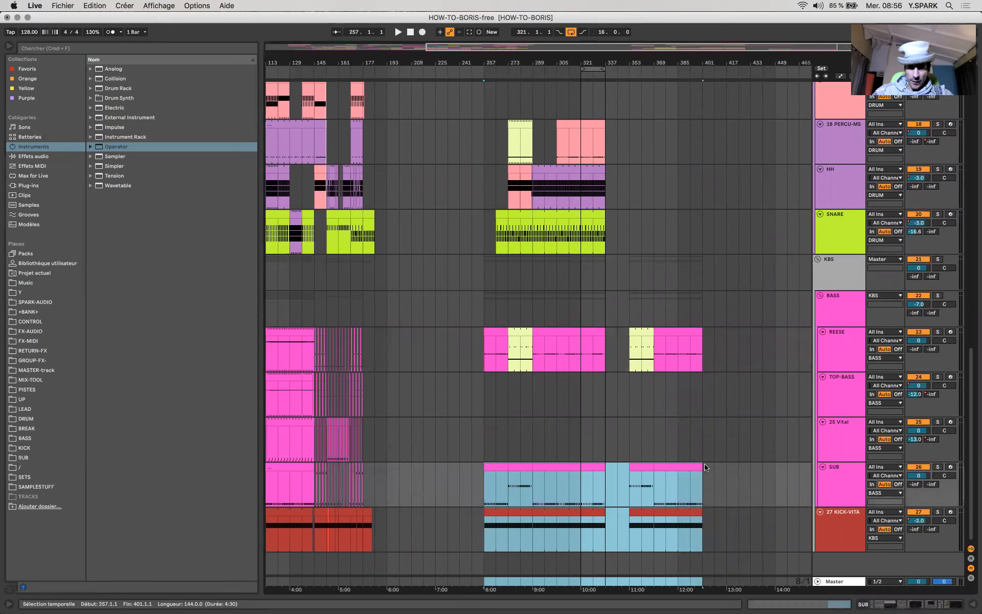
left_click_drag(460, 488, 476, 487)
left_click_drag(726, 476, 703, 477)
scroll(702, 474, "up", 5)
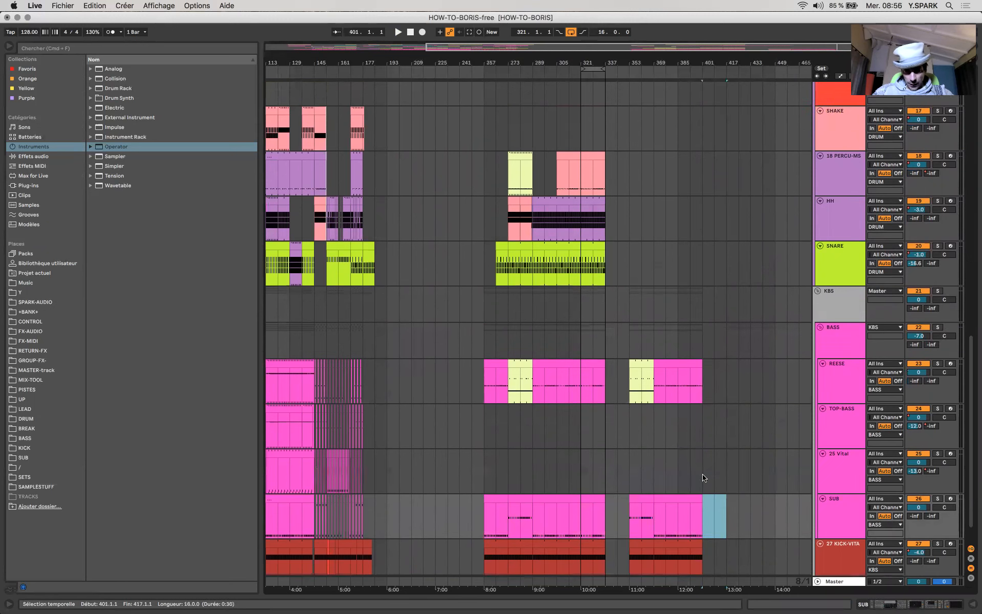
scroll(652, 362, "down", 5)
left_click(581, 386)
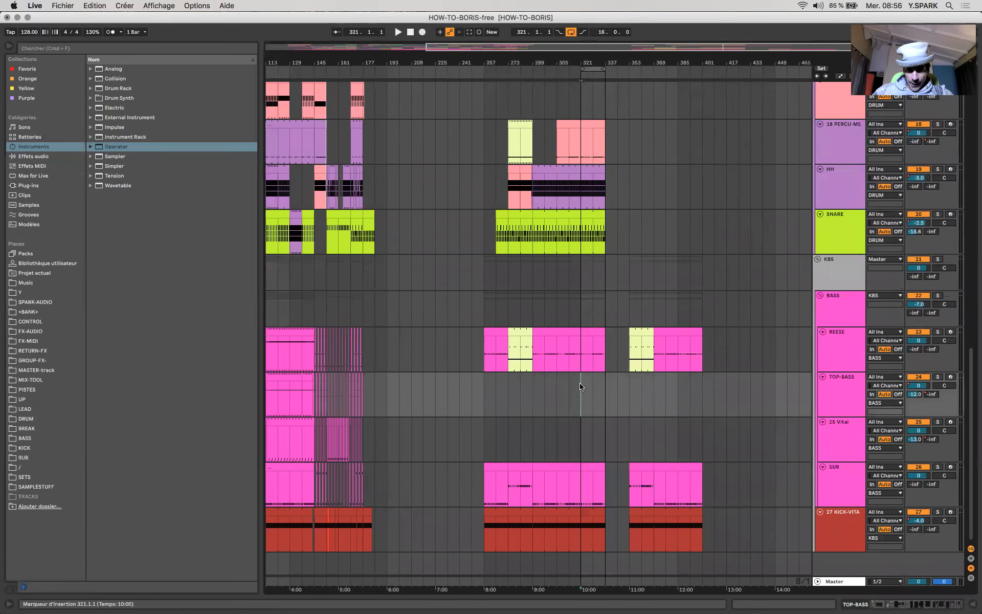
Hide the browser and extend the arrangement loop from bar 321 to bar 369.
scroll(581, 389, "up", 3)
scroll(582, 389, "up", 10)
scroll(489, 307, "up", 8)
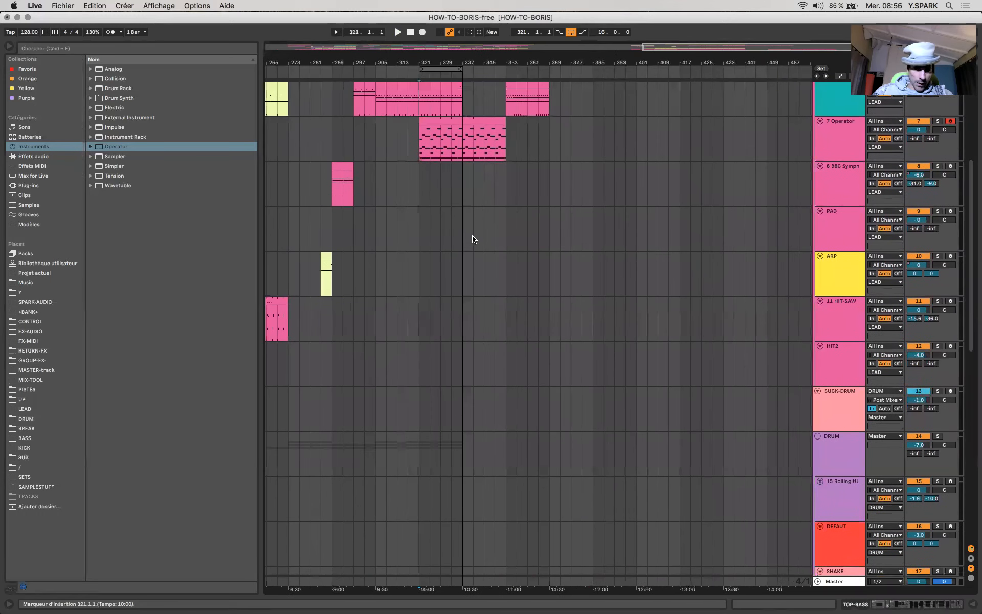
scroll(476, 255, "left", 3)
key("super+alt+b")
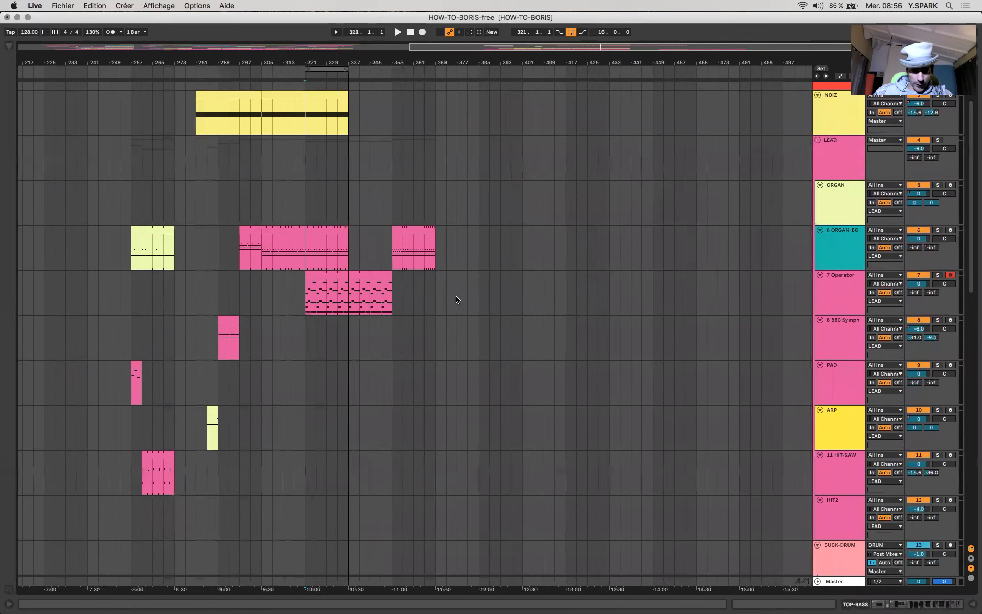
left_click(353, 273)
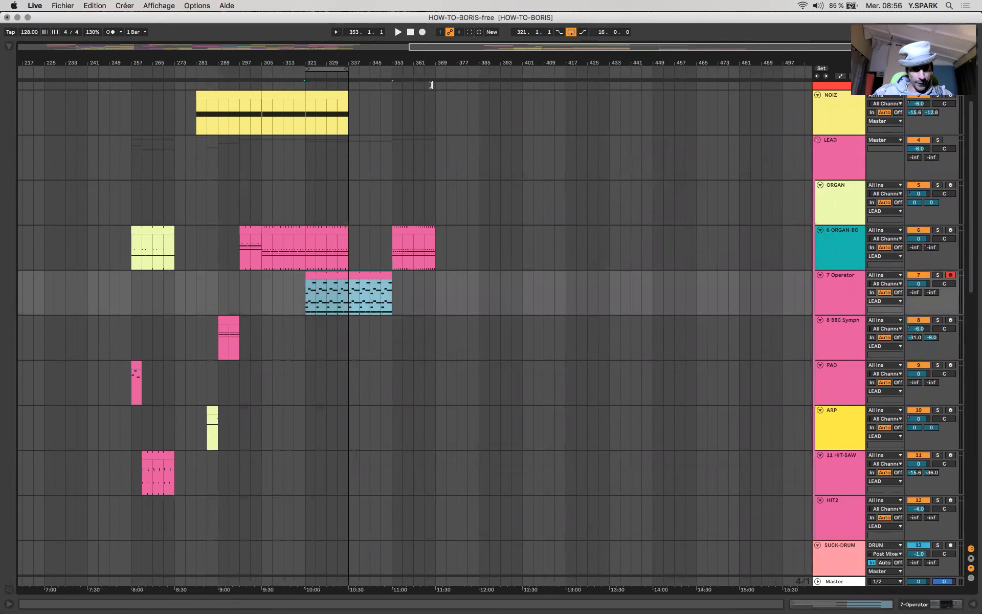
left_click_drag(431, 85, 437, 89)
Move the Operator clips at bars 321–353 onto the BBC Symph track and start playback.
left_click(337, 276)
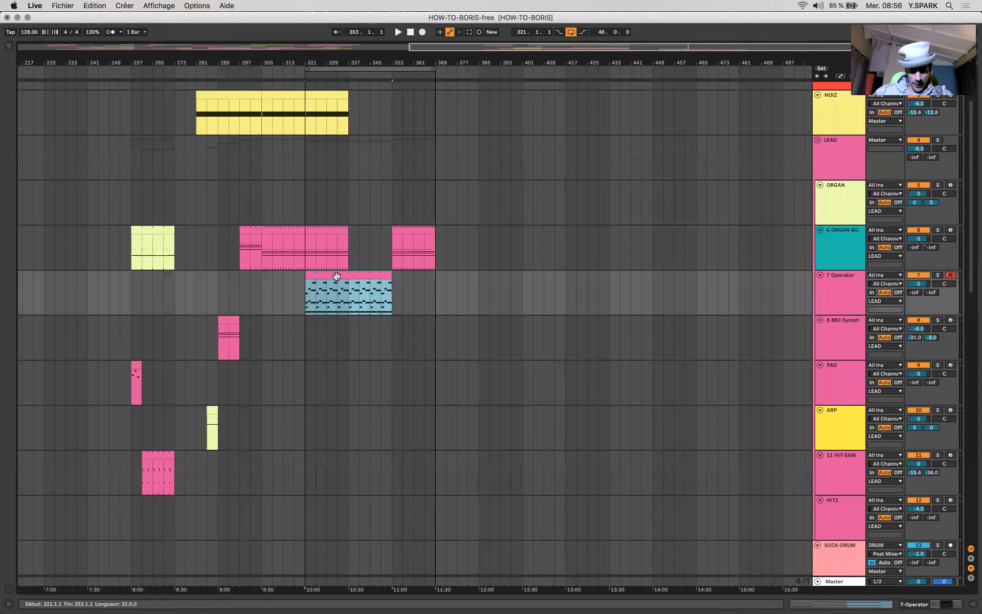
left_click_drag(336, 277, 336, 335)
key("space")
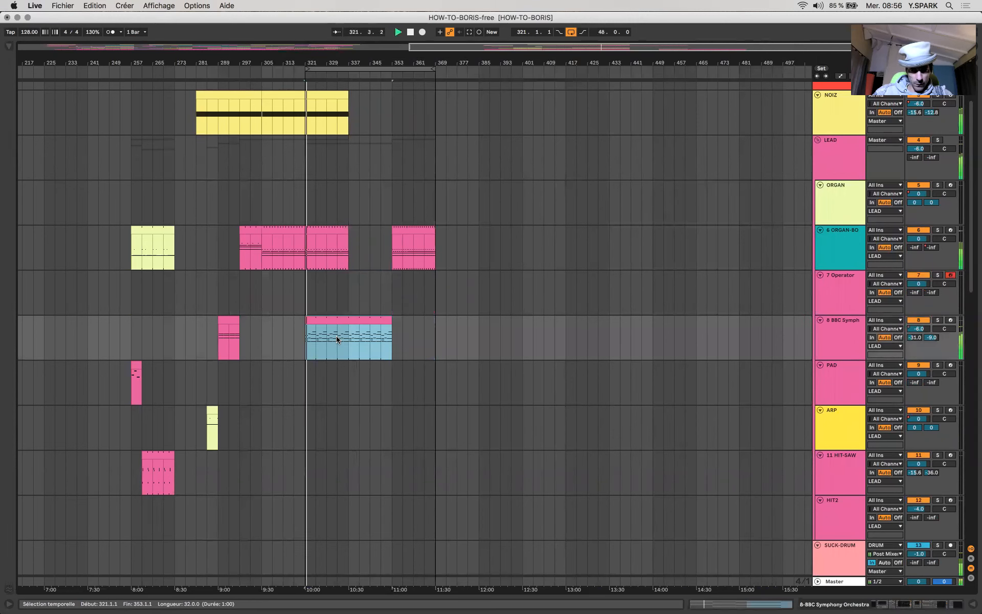
Open the BBC Symph track's device chain, inspect its effects during playback and stop the playback.
left_click(926, 601)
scroll(731, 546, "right", 10)
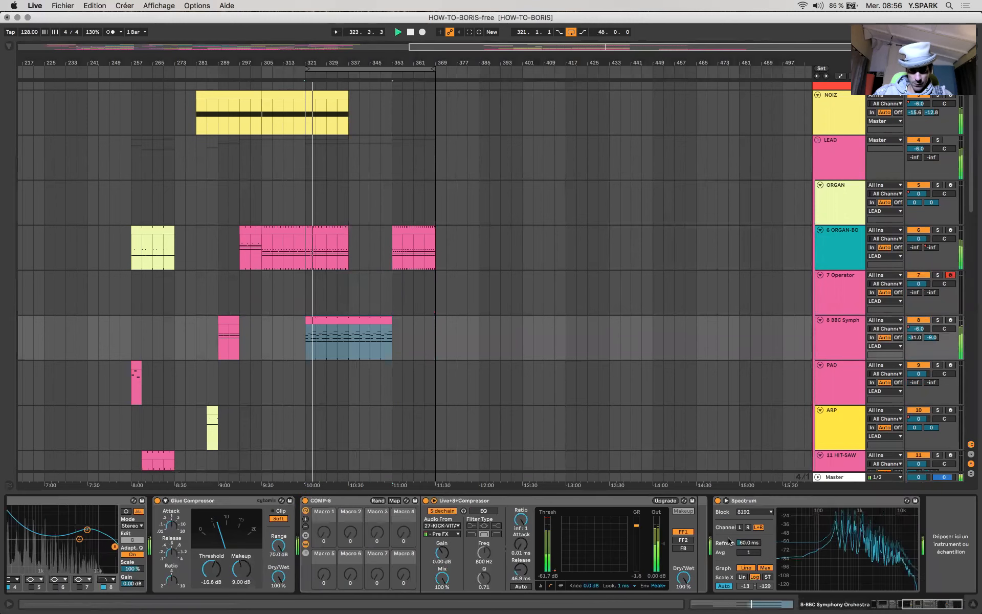
scroll(737, 558, "left", 10)
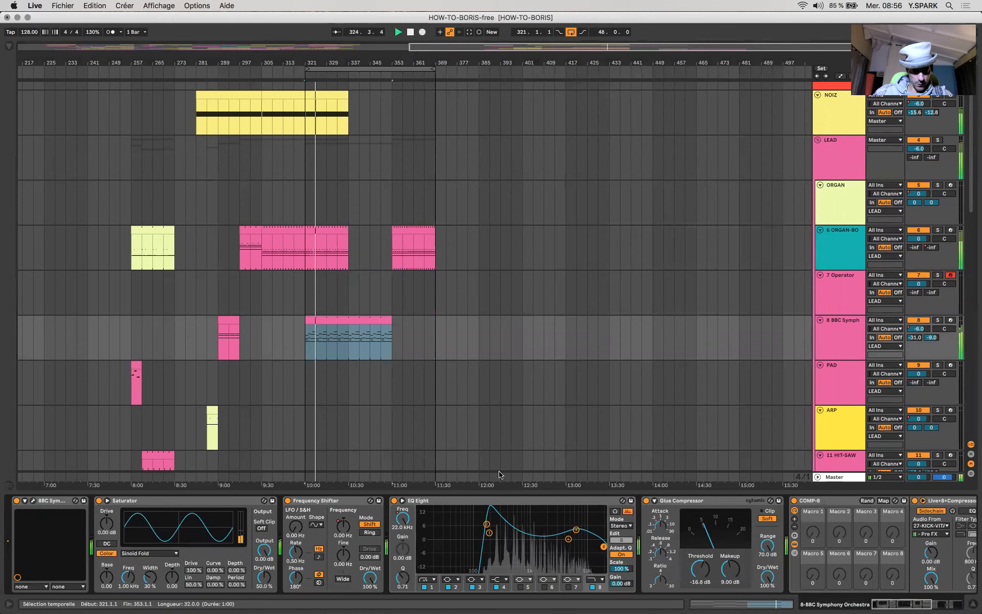
scroll(500, 476, "down", 1)
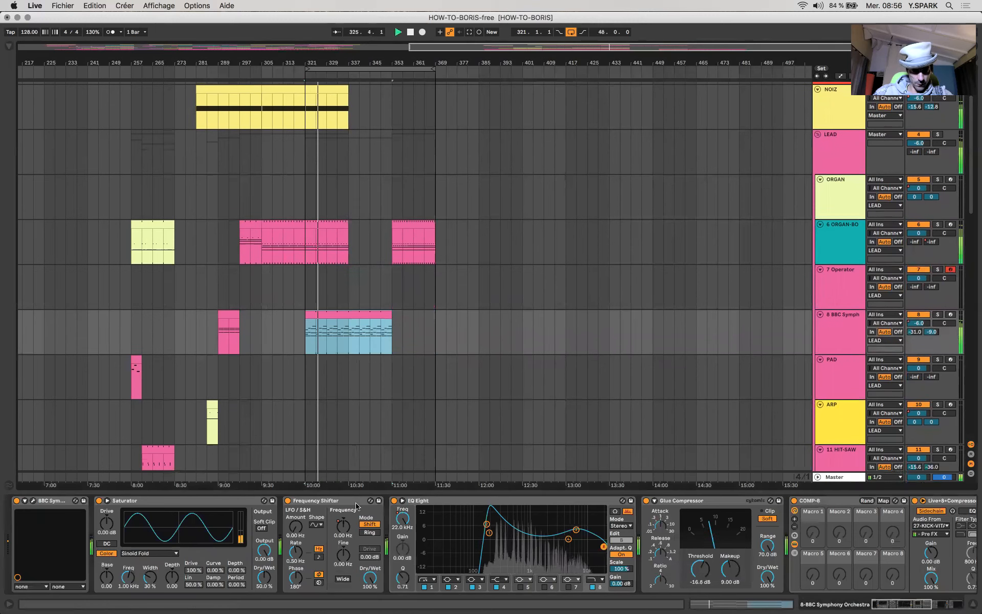
left_click(326, 337)
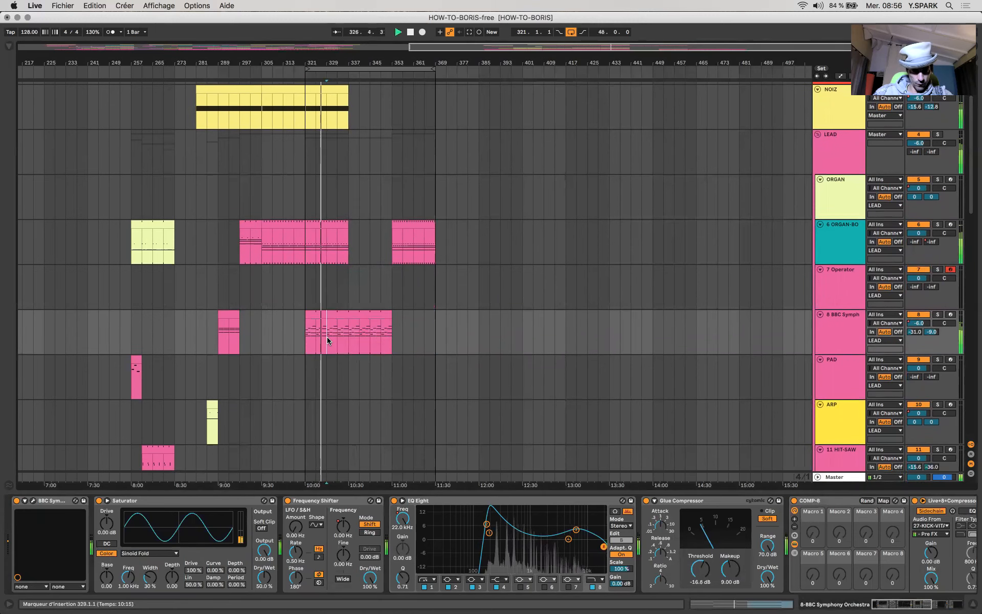
left_click(307, 339)
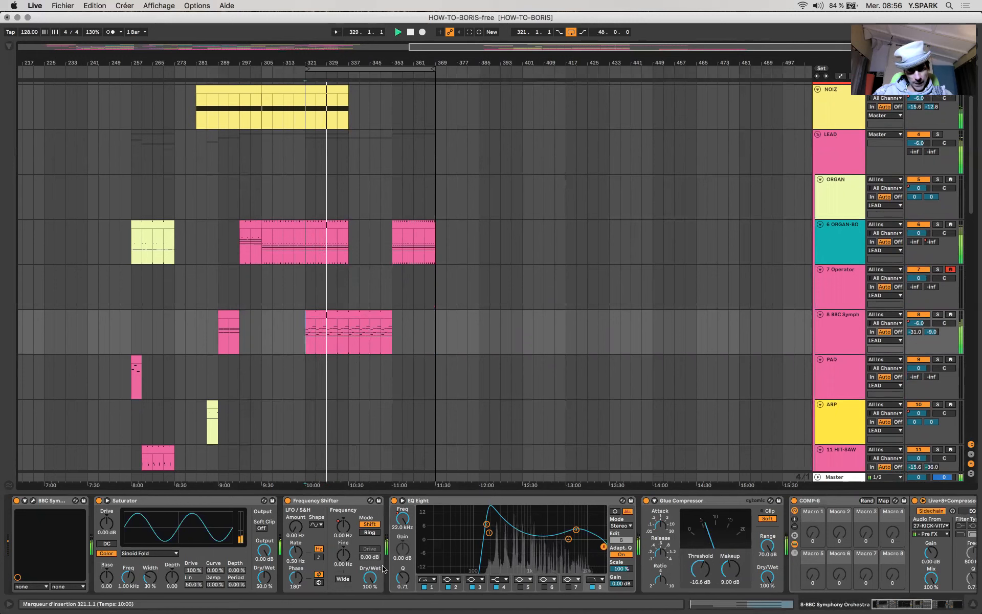
left_click(373, 326)
key("space")
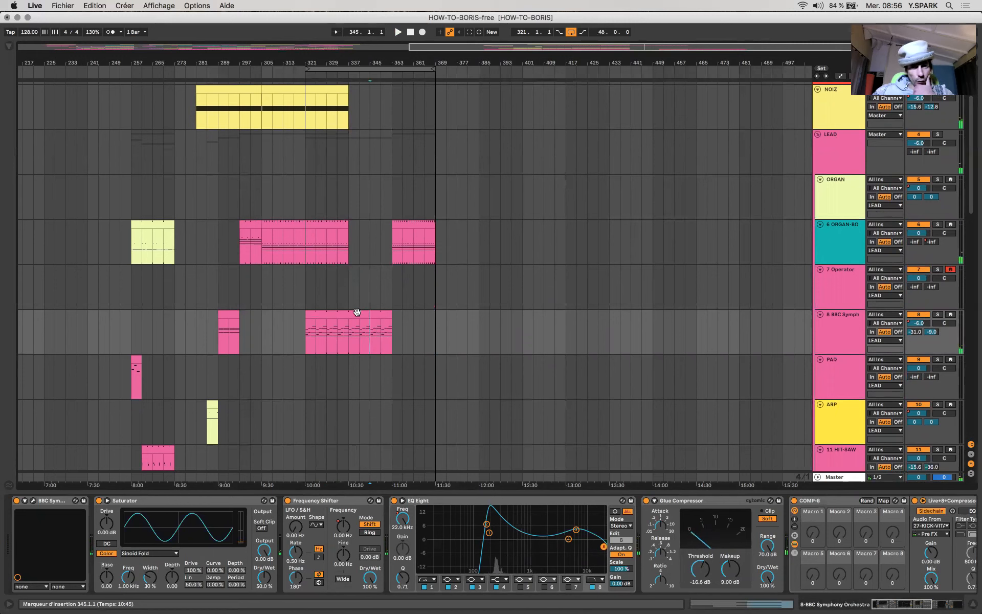
Draw a falling Frequency Shifter Coarse automation ramp over bars 321–337 of the BBC Symph track and play it.
left_click_drag(307, 338, 344, 343)
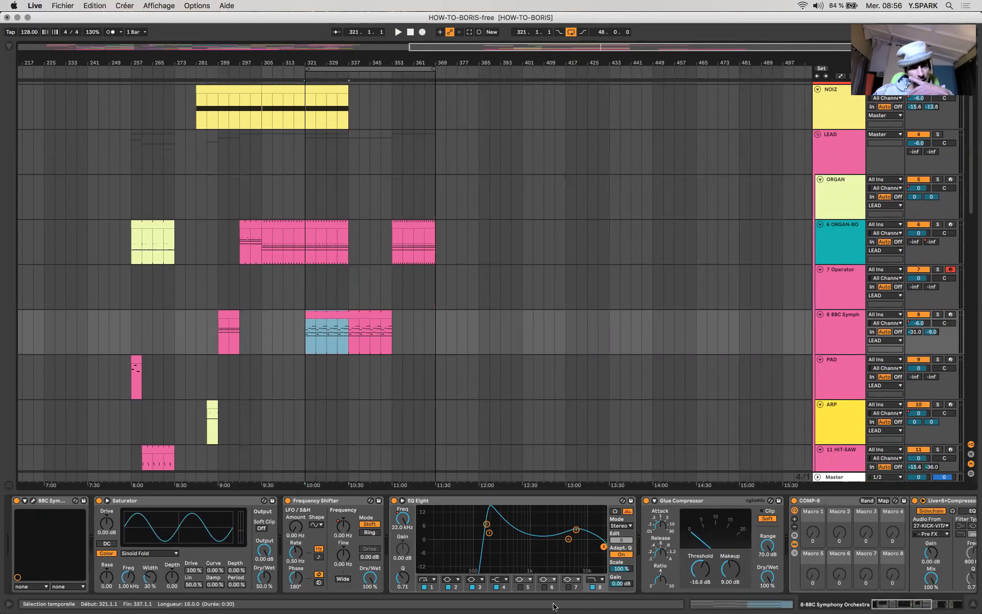
left_click(344, 530)
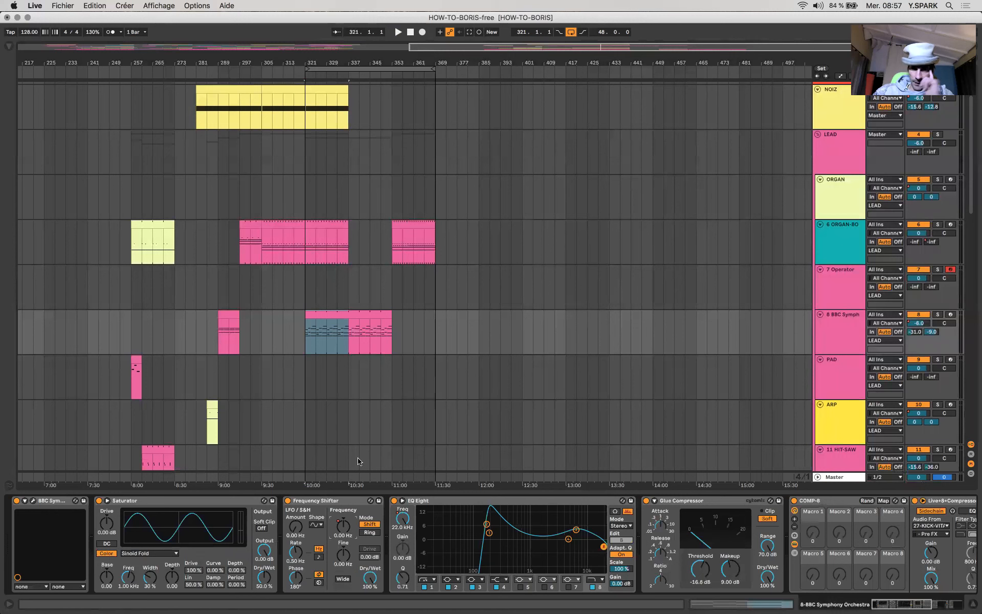
key("a")
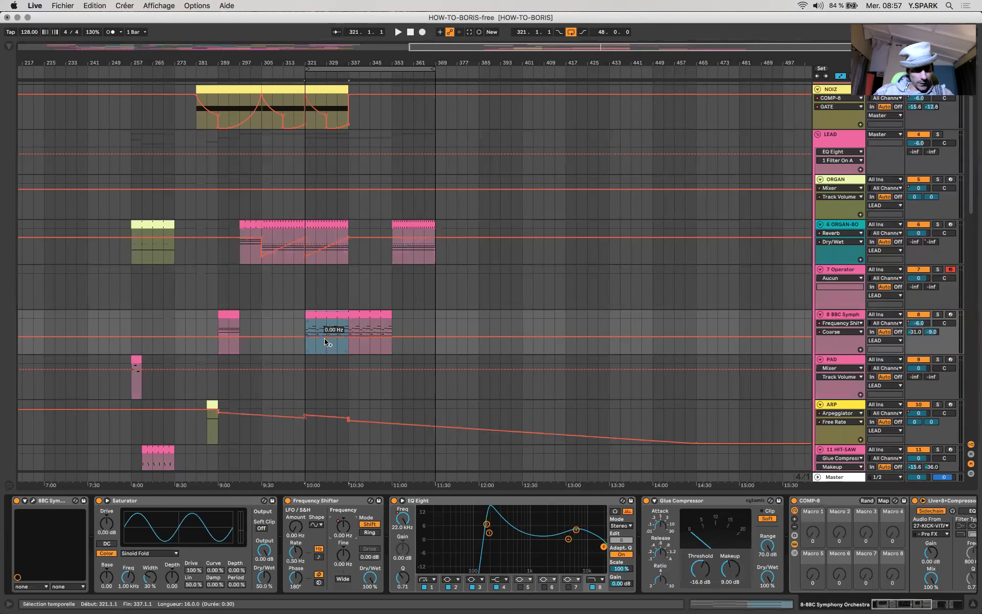
left_click_drag(330, 344, 331, 341)
key("space")
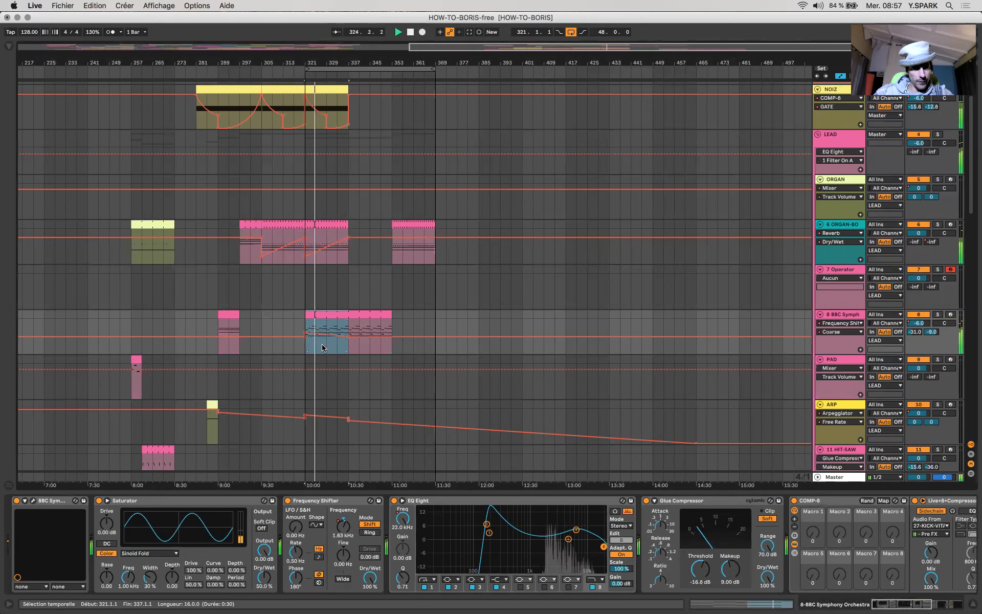
Drop the Coarse automation to -10.0 kHz at bar 329, curve its rise back to bar 337 and hide the automation.
key("plus")
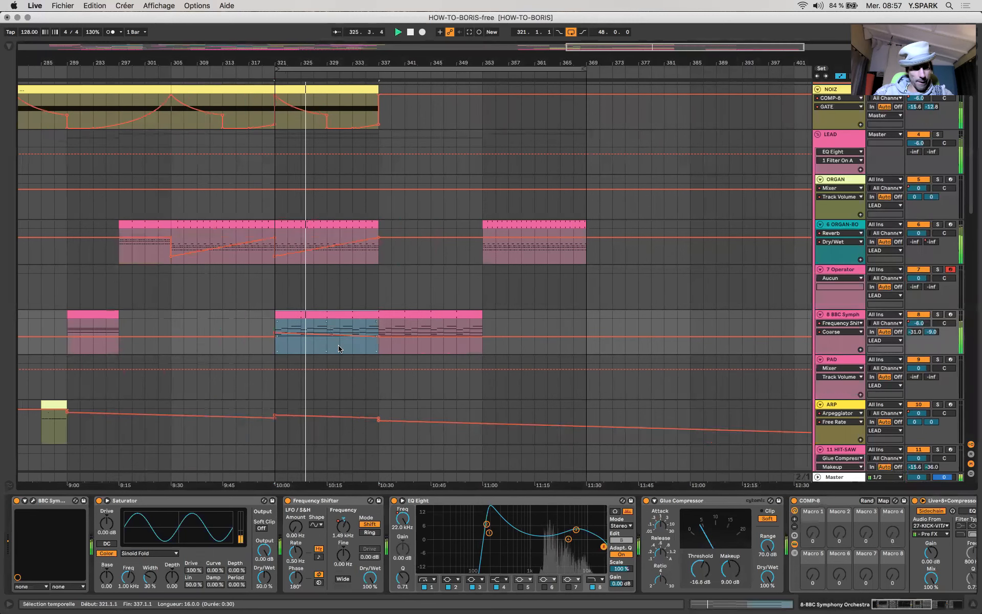
left_click_drag(329, 349, 377, 354)
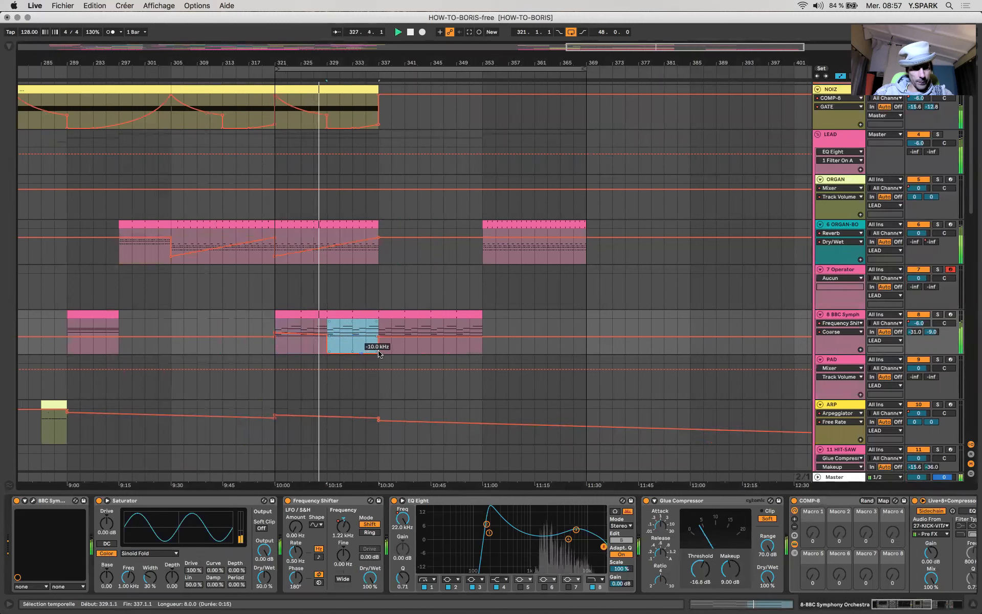
left_click(378, 353)
left_click(338, 333)
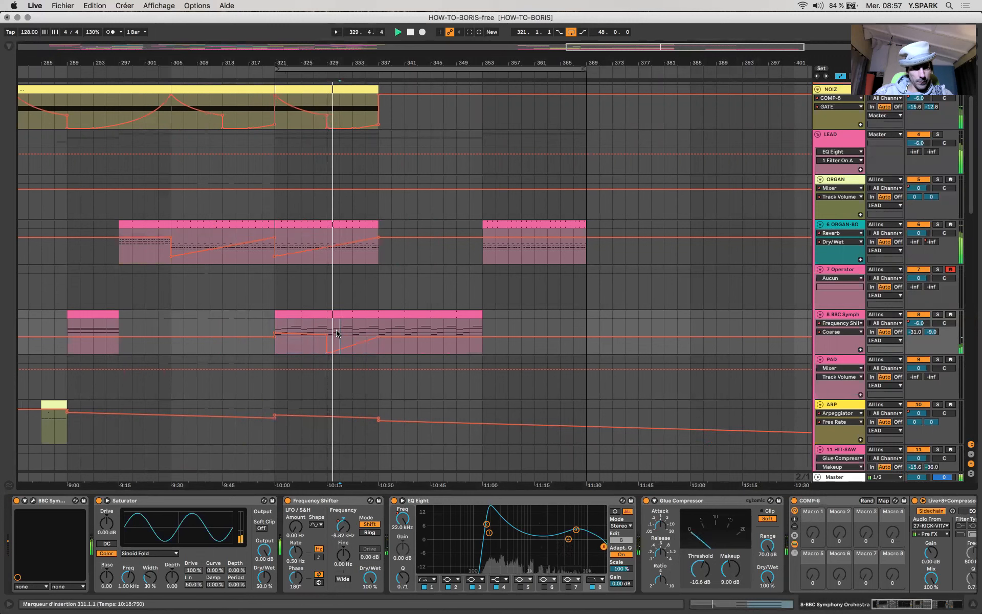
left_click_drag(365, 340, 360, 338)
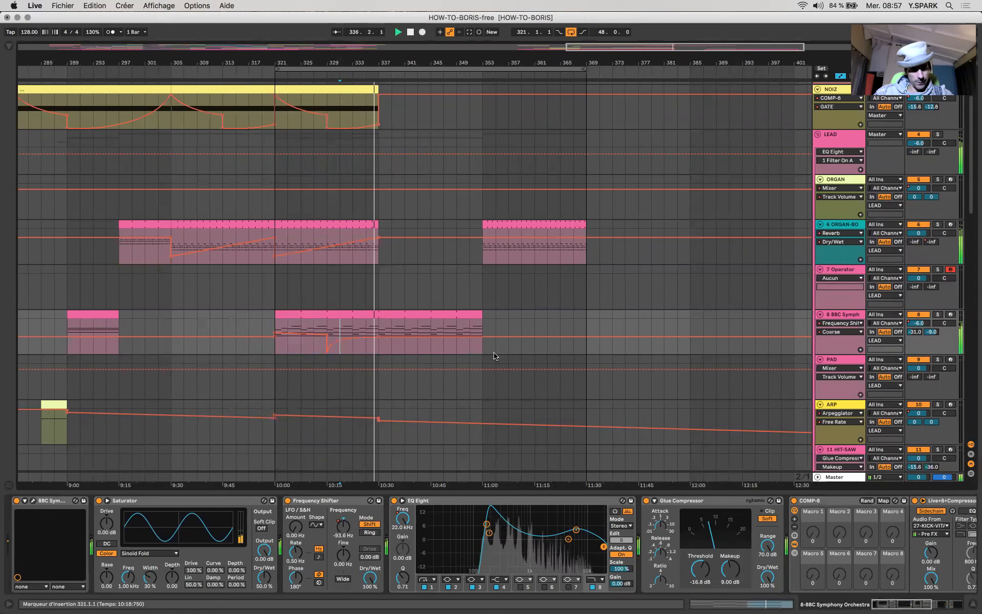
key("a")
Look over the bass, drum and lead tracks during playback and place the insert marker at bar 337 of the BBC Symph track.
scroll(494, 355, "down", 10)
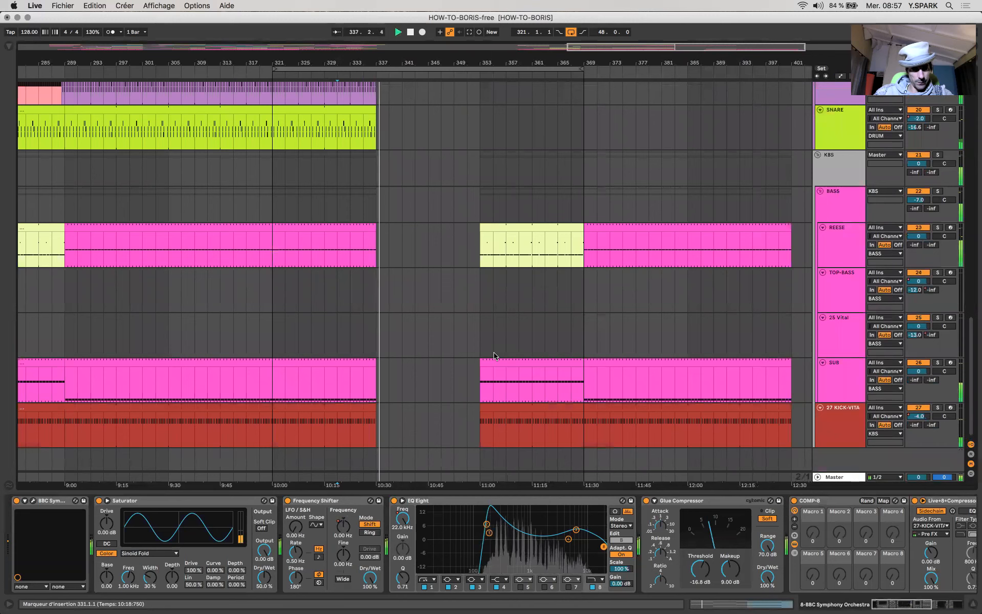
scroll(494, 356, "down", 2)
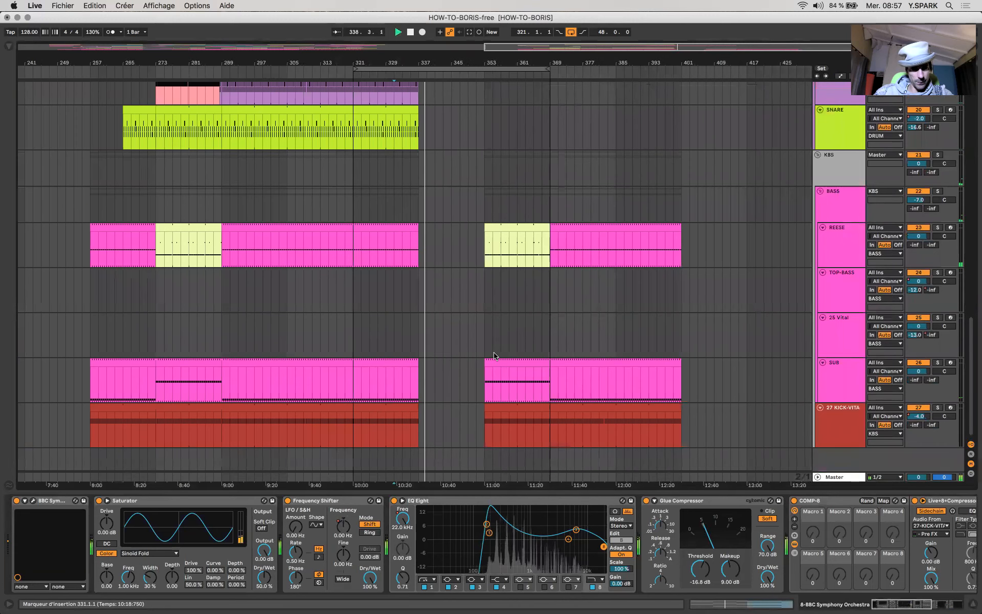
scroll(495, 355, "up", 8)
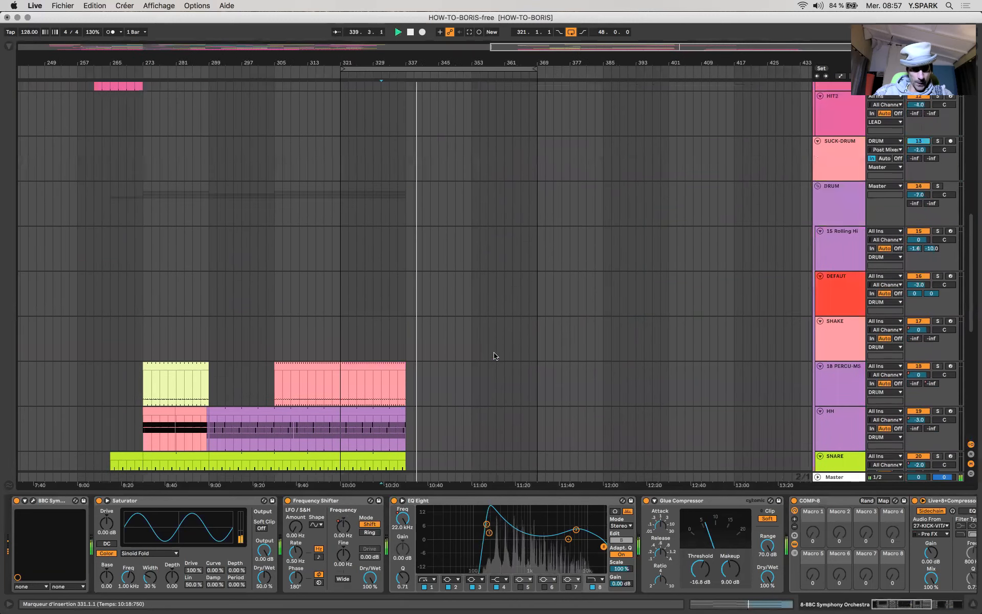
scroll(494, 356, "up", 9)
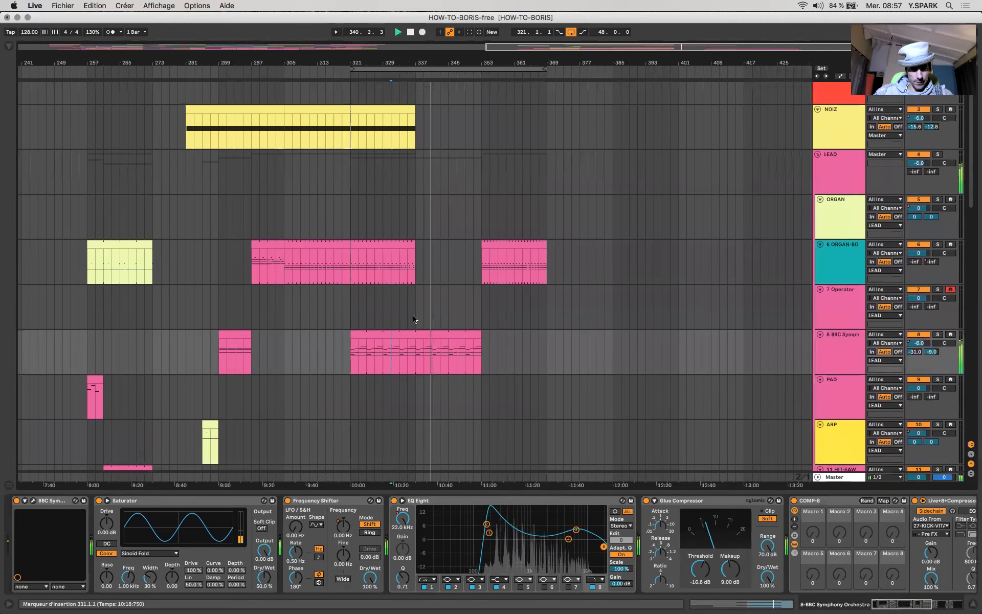
left_click(424, 351)
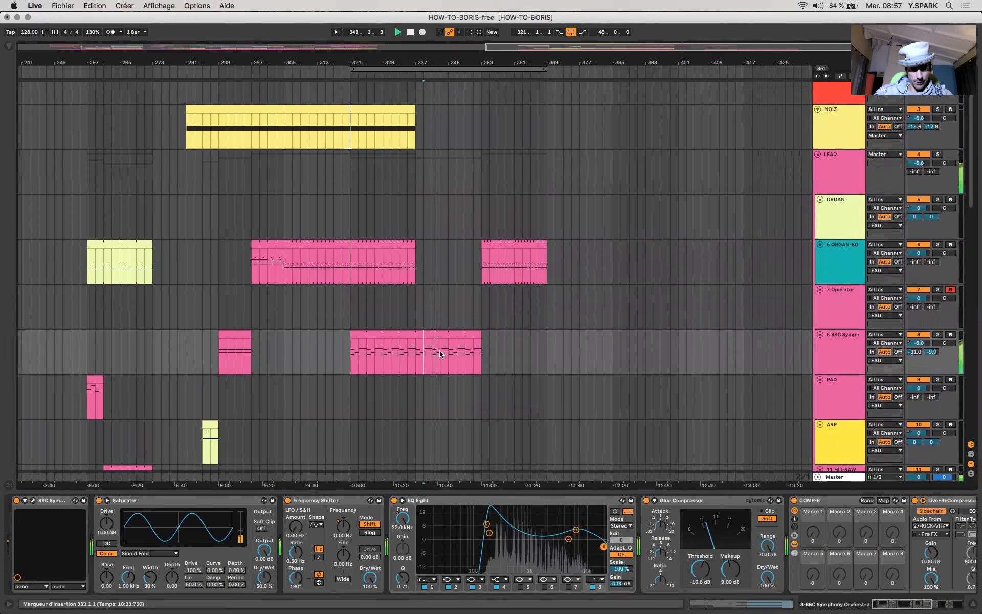
left_click(415, 352)
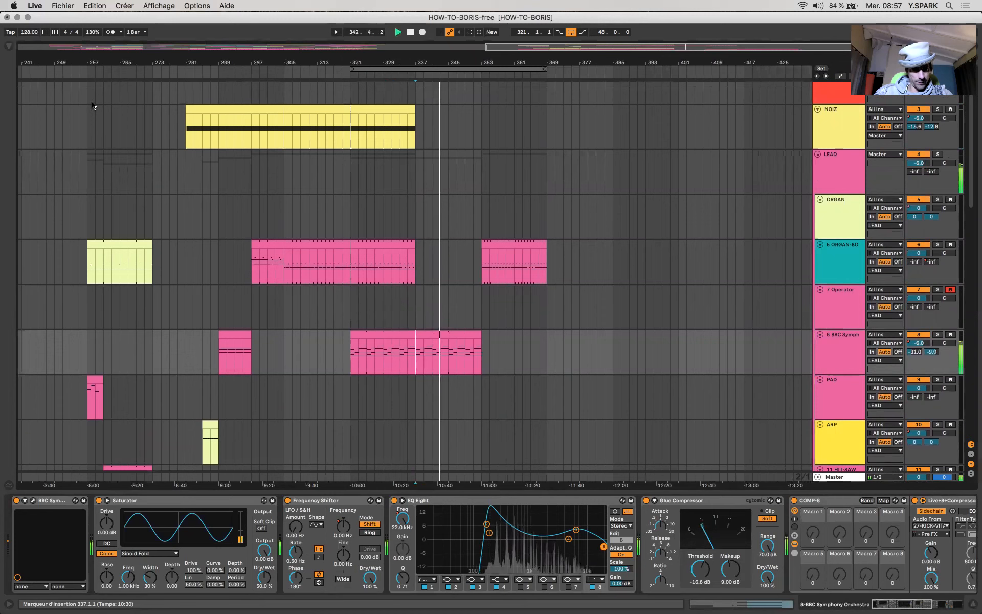
Insert the Redux effect from Drive & Color between Frequency Shifter and EQ Eight in the BBC Symph track's device chain.
left_click(7, 47)
left_click_drag(657, 364, 721, 344)
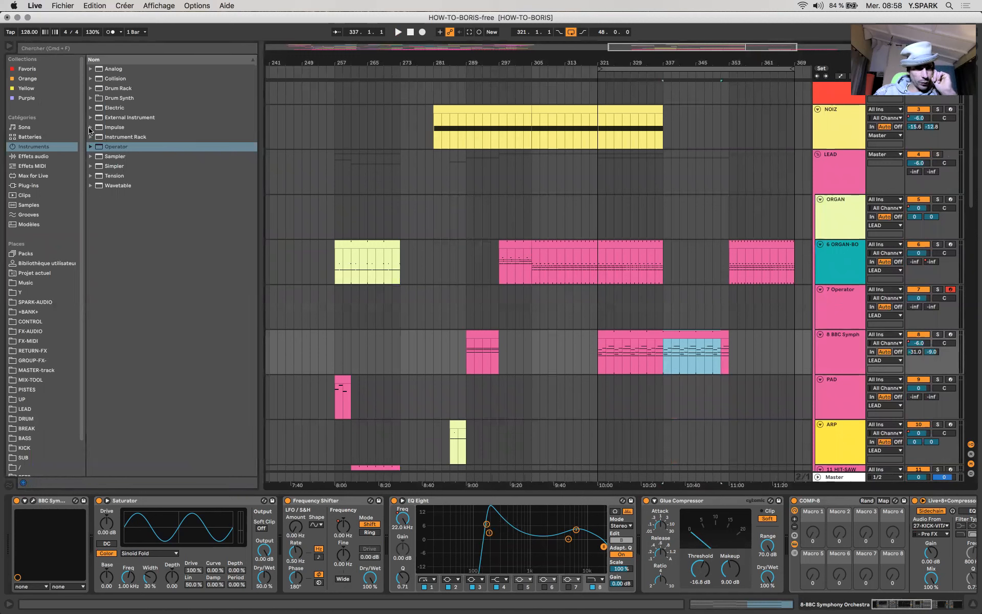
left_click(51, 158)
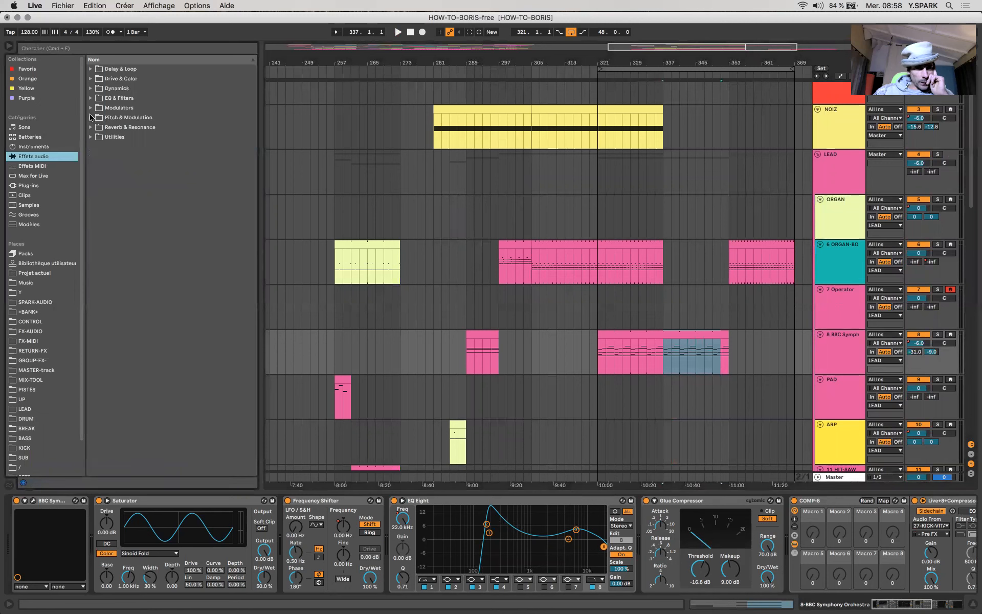
left_click(90, 79)
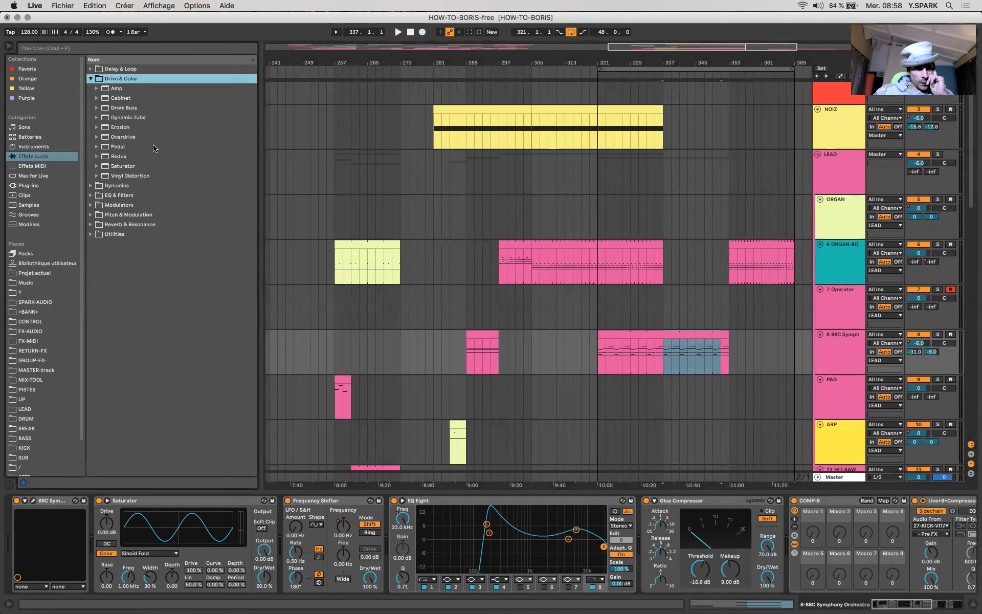
left_click(118, 158)
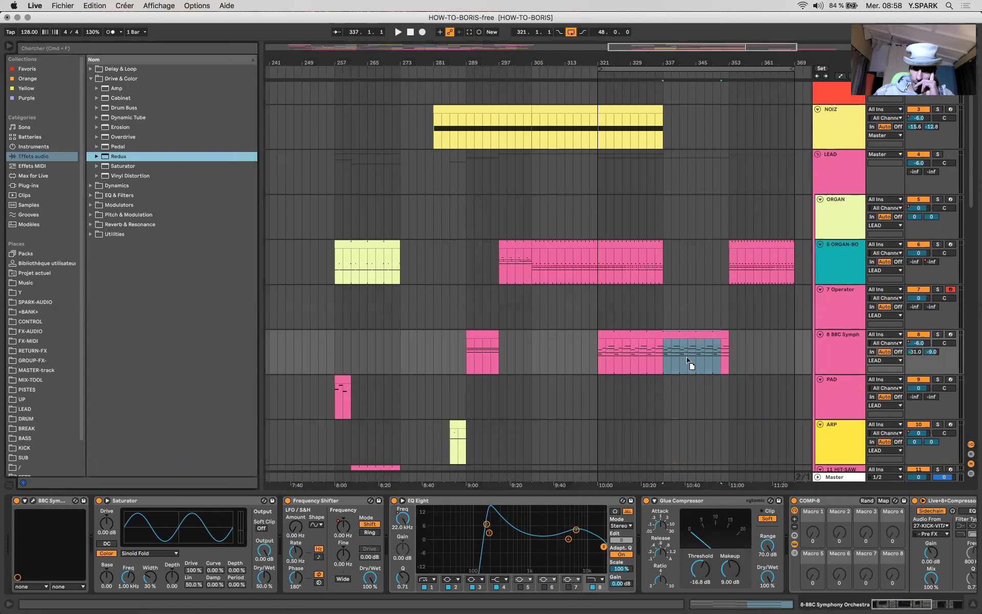
left_click(408, 520)
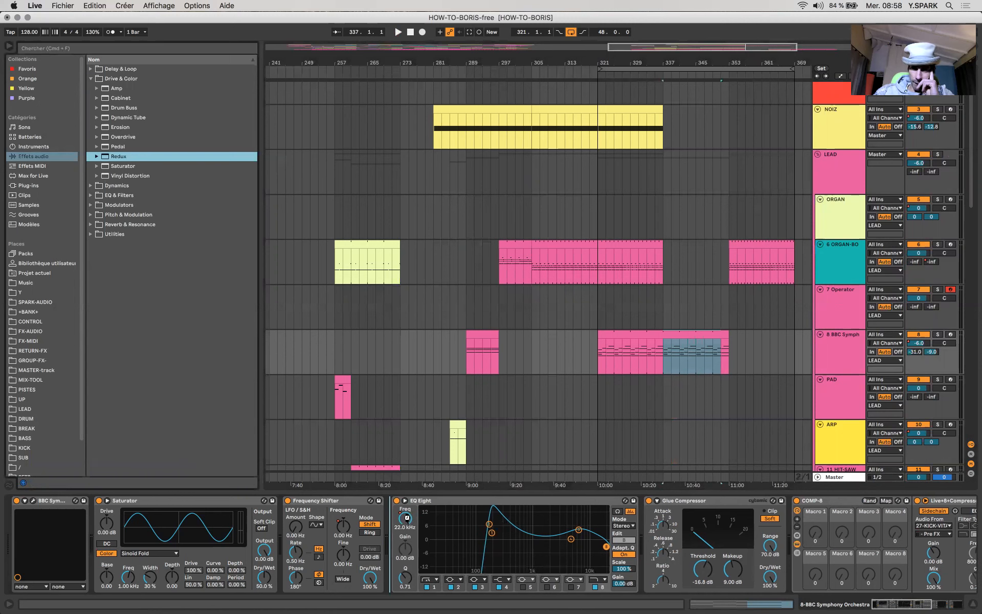
left_click_drag(408, 520, 382, 531)
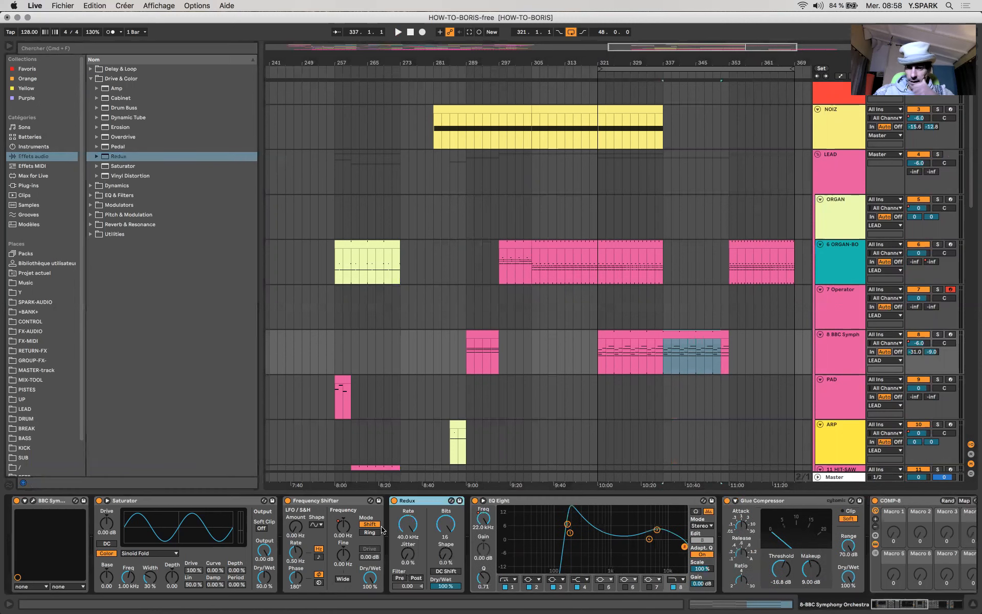
left_click(347, 501)
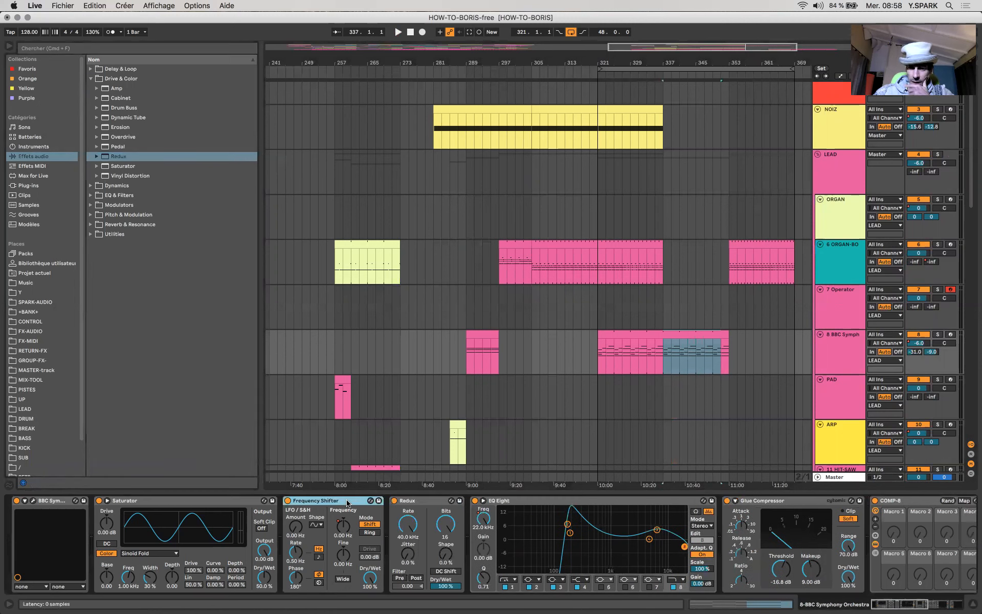
Show Redux's Bit Depth automation on the BBC Symph track, ramp it down to 1 over bars 345–353 and hold it low until bar 357.
left_click(412, 536)
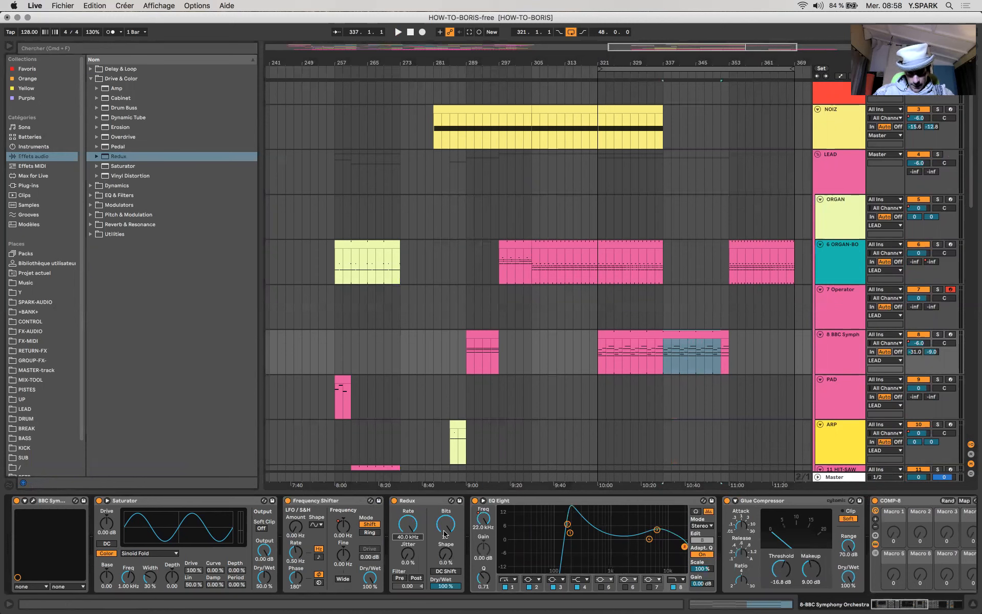
key("space")
mouse_move(446, 529)
left_mouse_down()
mouse_move(446, 585)
mouse_move(446, 529)
left_mouse_up()
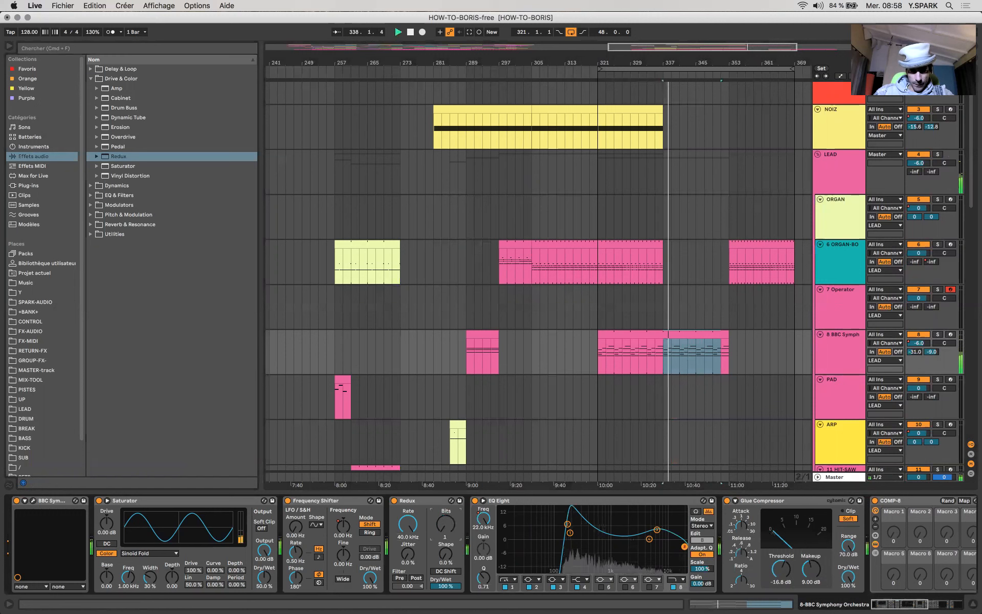
key("space")
key("a")
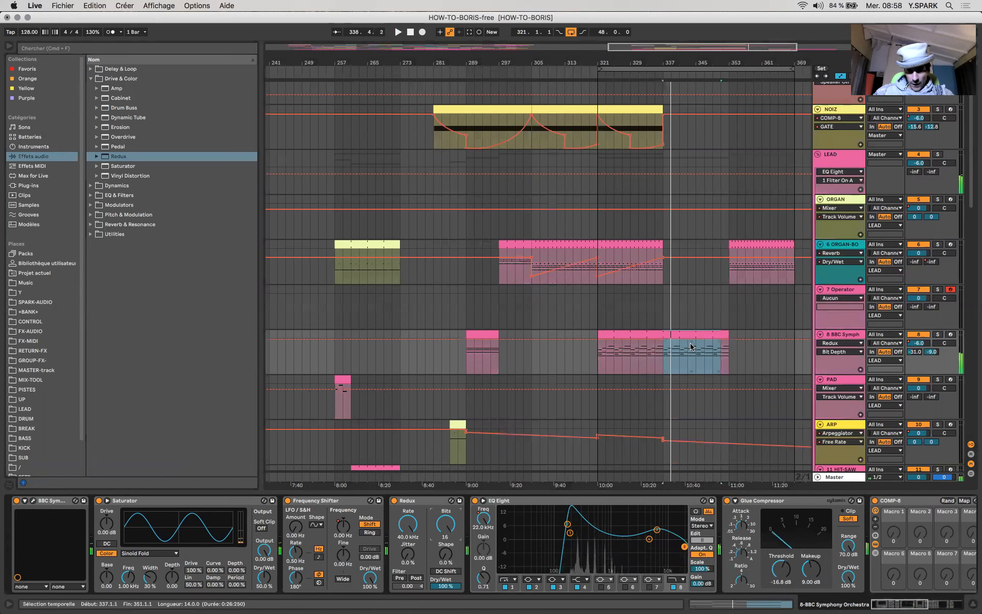
left_click_drag(695, 353, 718, 371)
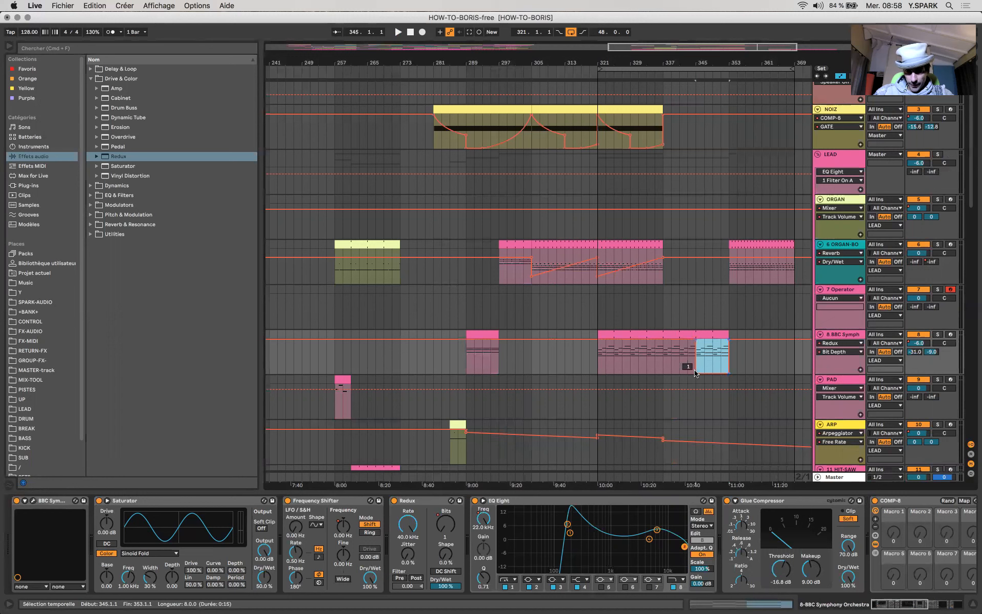
left_click(696, 372)
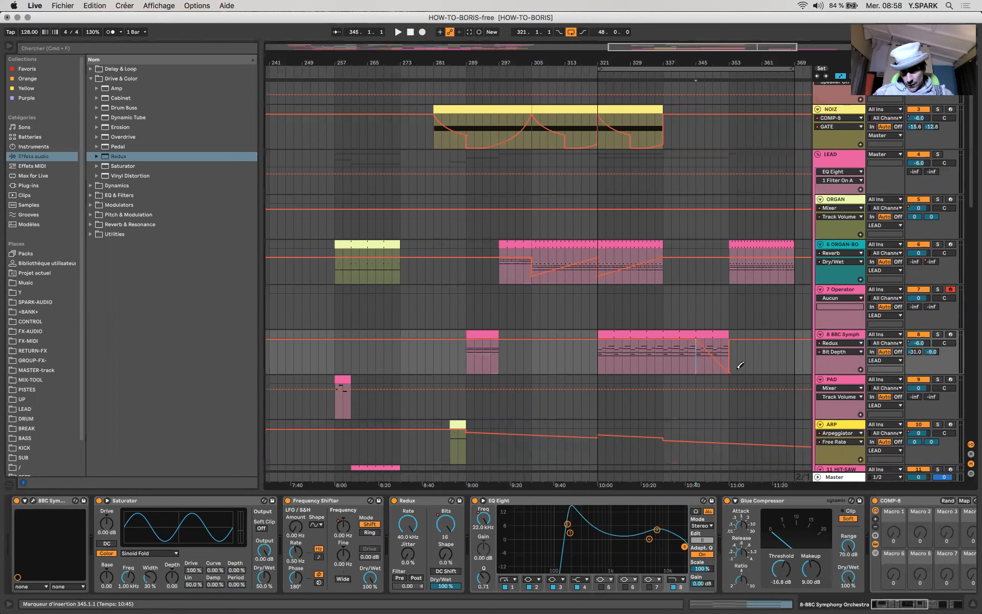
left_click(739, 367)
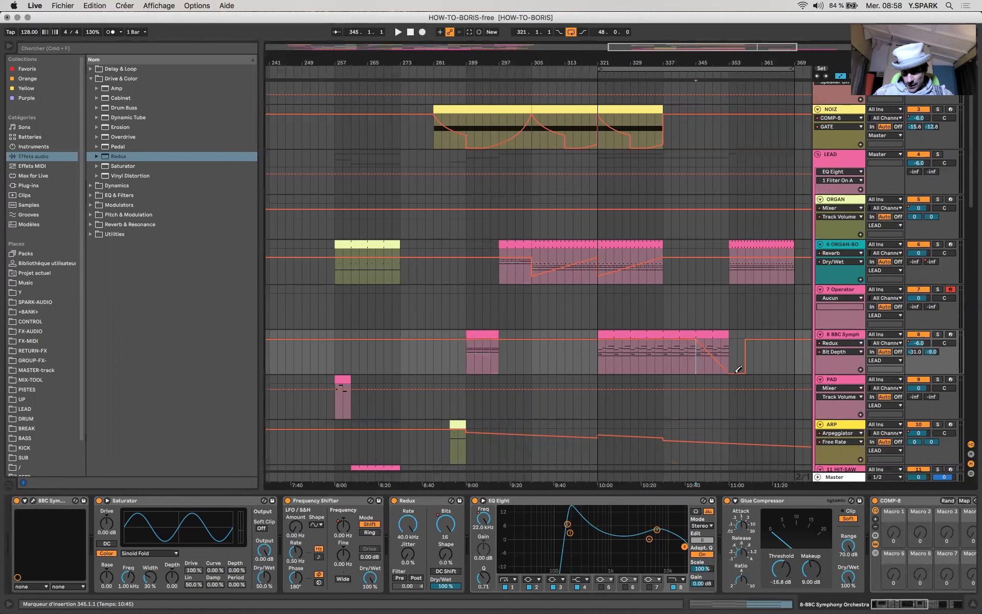
Raise the BBC Symph track's B-Delay send automation over bars 353–357 and enable Ping Pong on the B Delay return's Delay.
left_click(933, 352)
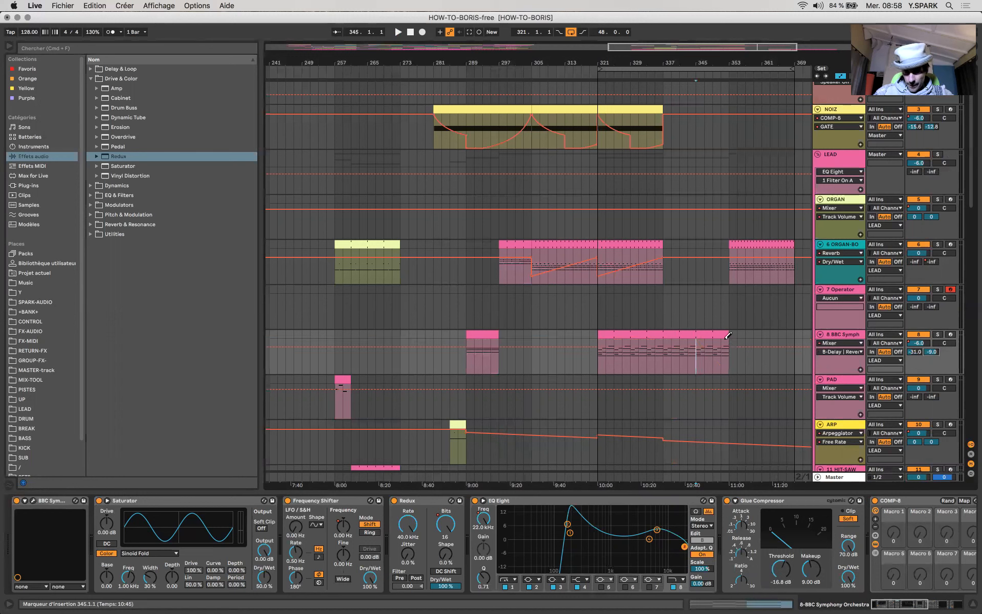
left_click_drag(730, 330, 743, 336)
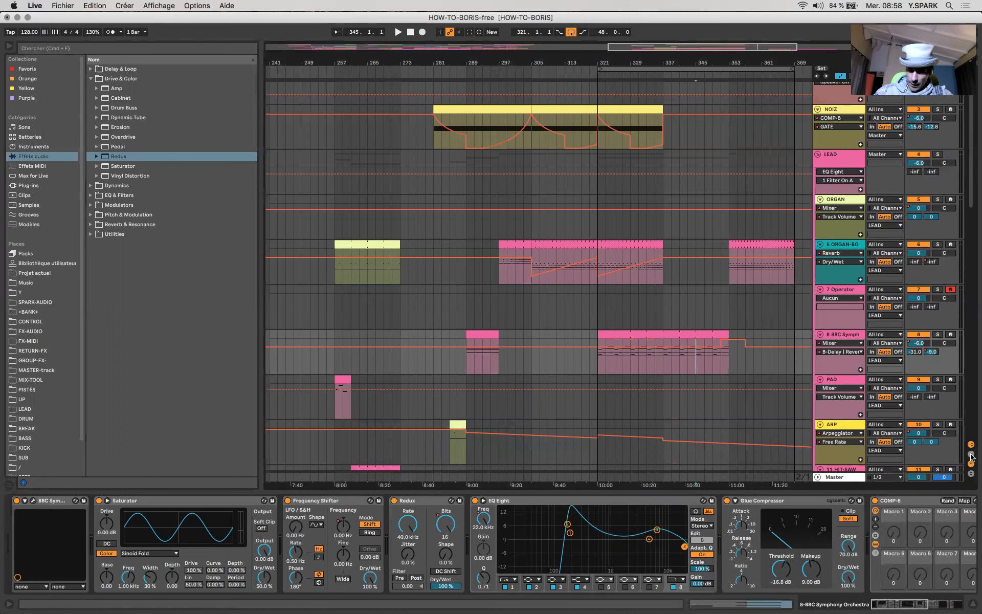
left_click(971, 455)
left_click(841, 458)
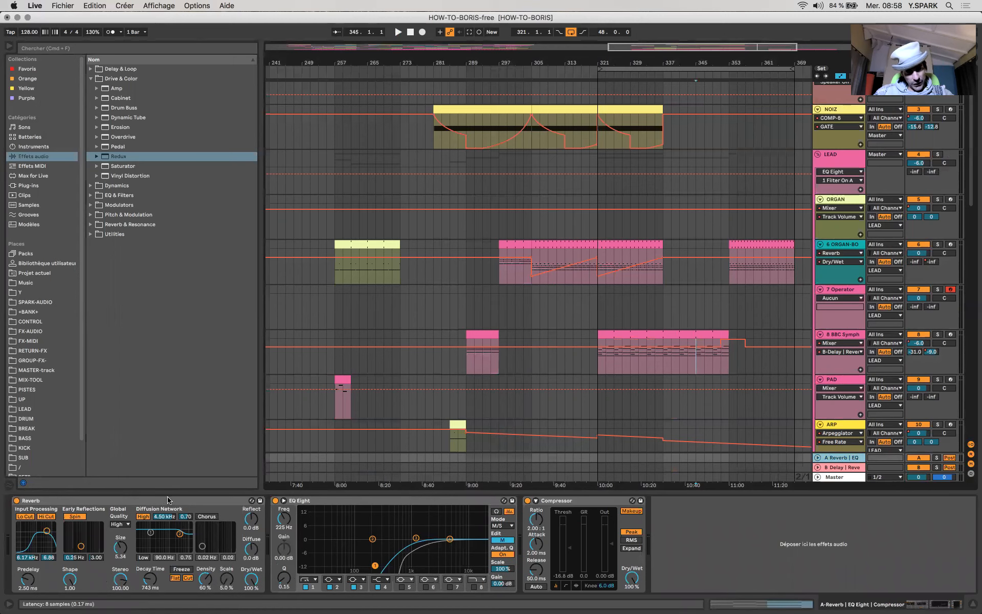
left_click(848, 470)
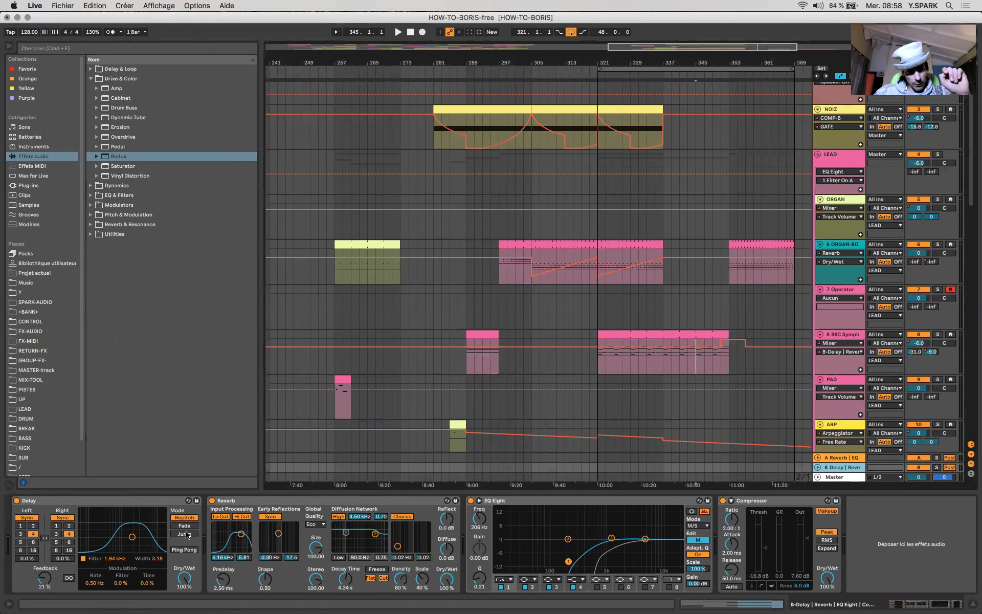
left_click(194, 550)
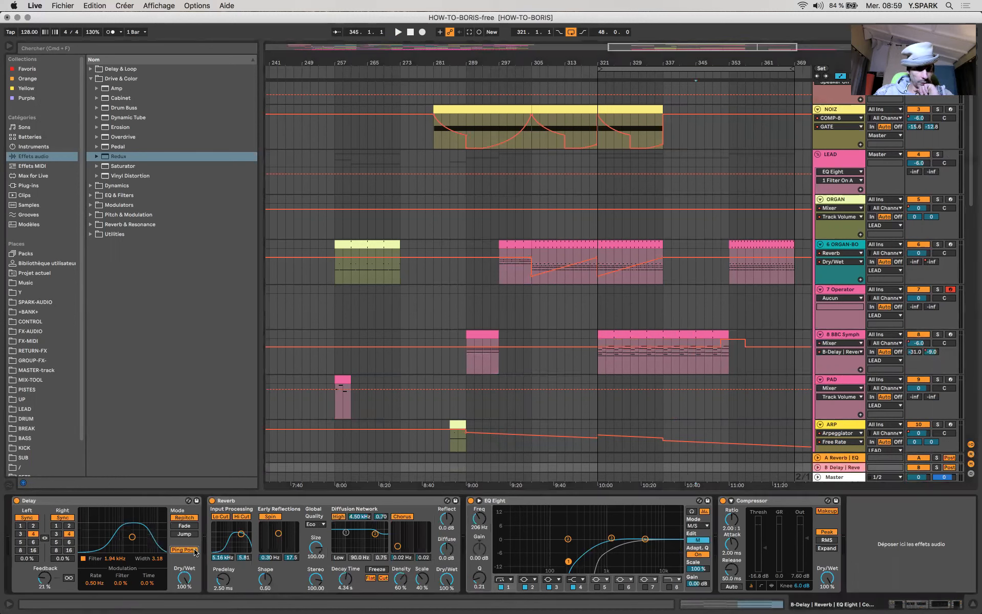
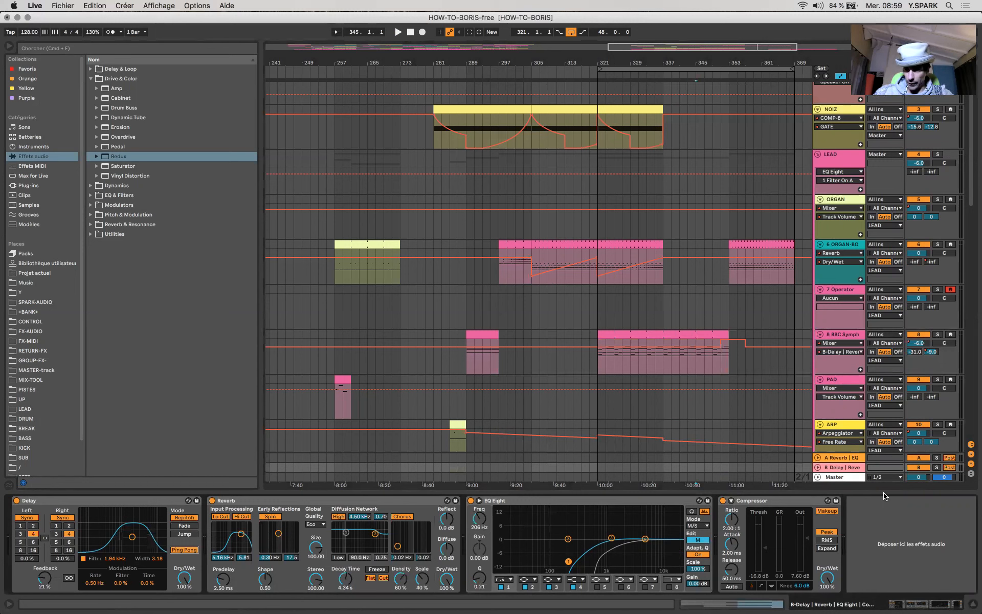
left_click(971, 454)
Draw Redux Sample Rate automation on the BBC Symph track falling from 40.0 kHz at bar 345 to 20.0 Hz at bar 353.
scroll(650, 388, "down", 2)
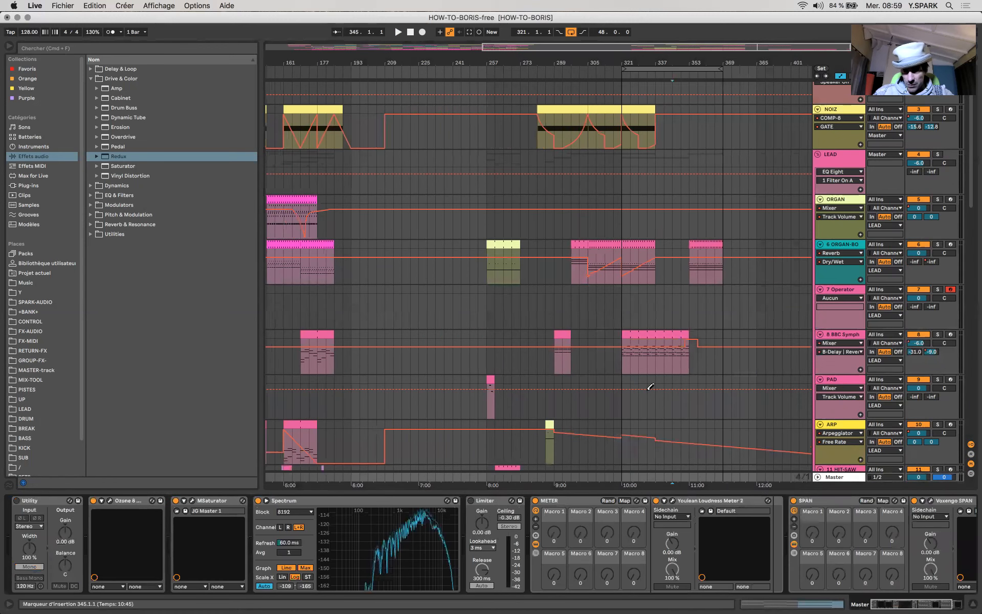
scroll(651, 387, "right", 5)
scroll(650, 387, "up", 1)
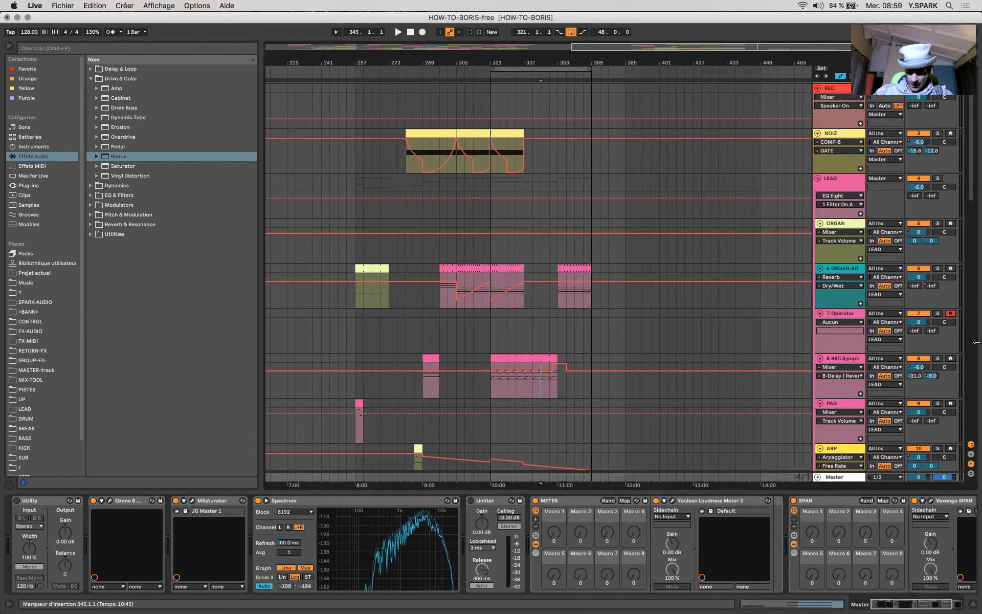
scroll(587, 220, "down", 5)
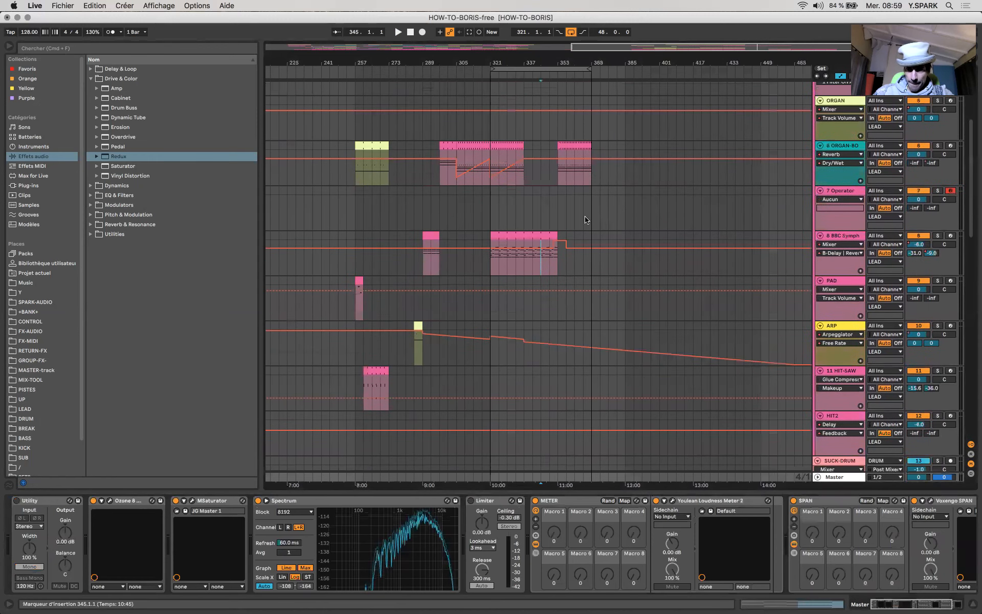
left_click(535, 235)
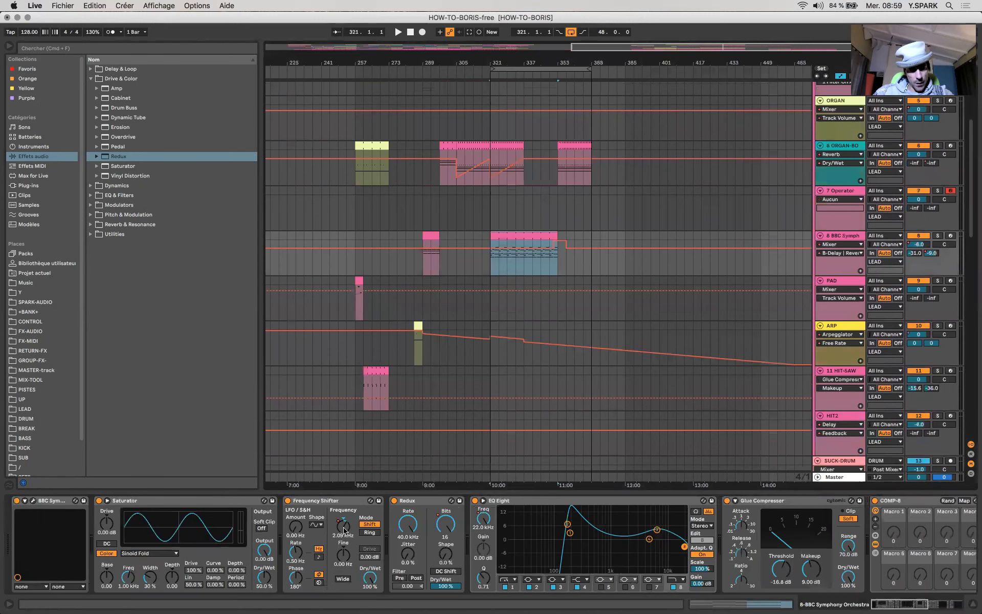
left_click(447, 525)
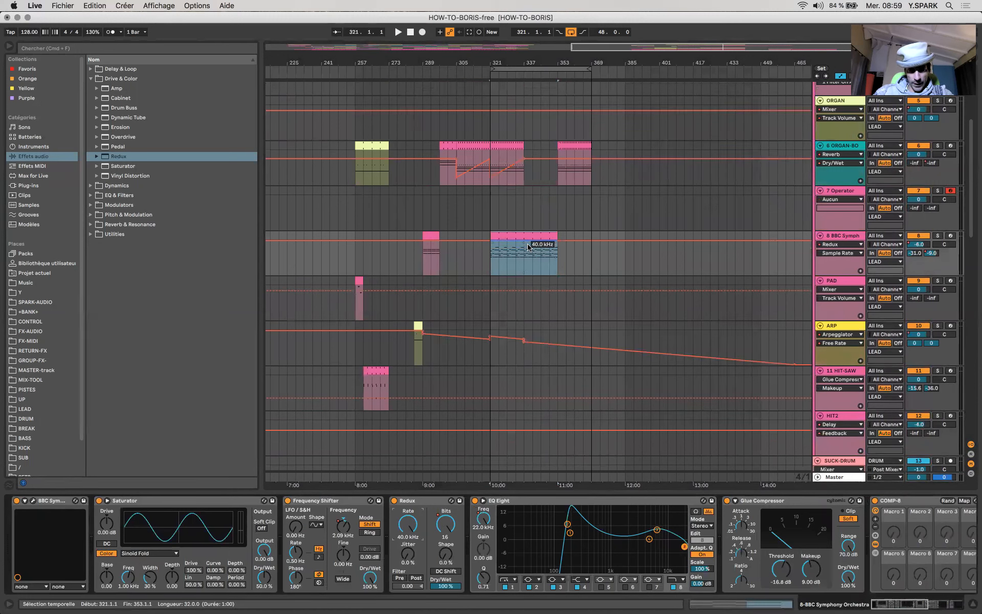
left_click_drag(529, 247, 530, 277)
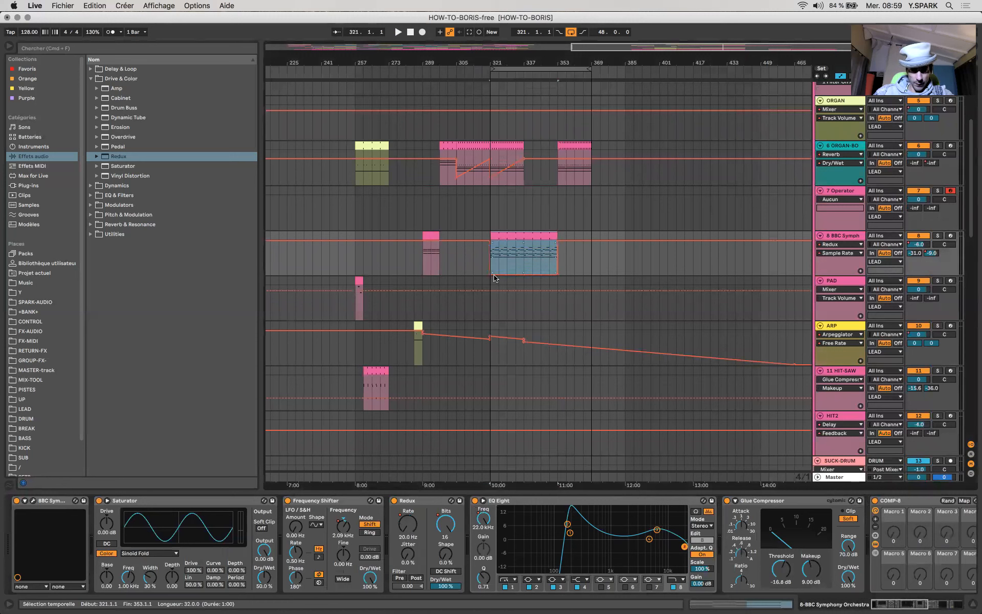
left_click(482, 274)
left_click(486, 274)
left_click_drag(490, 274, 541, 242)
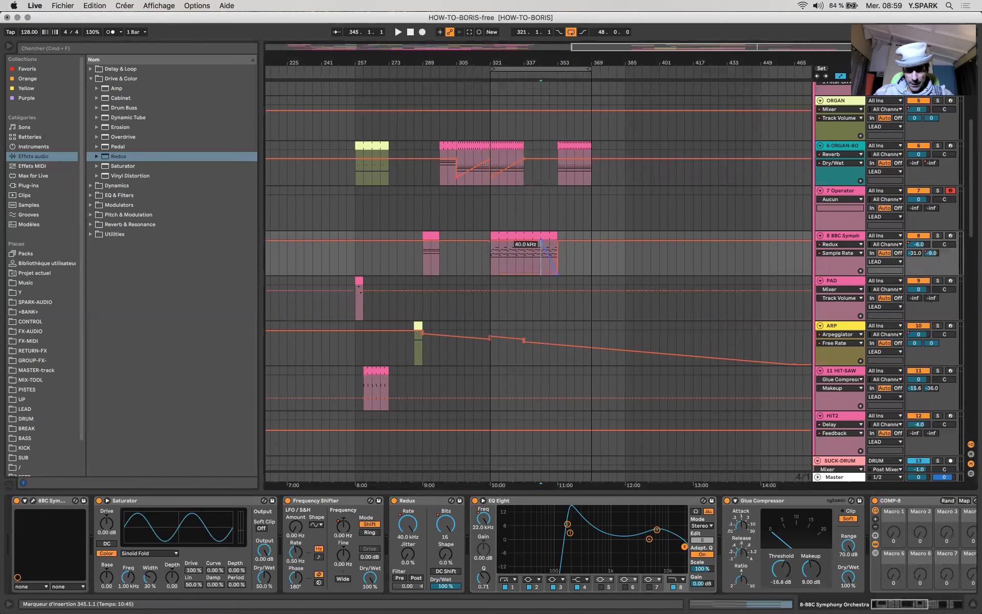
Play the arrangement from bar 345, hide the automation and look over the bass and kick tracks.
key("space")
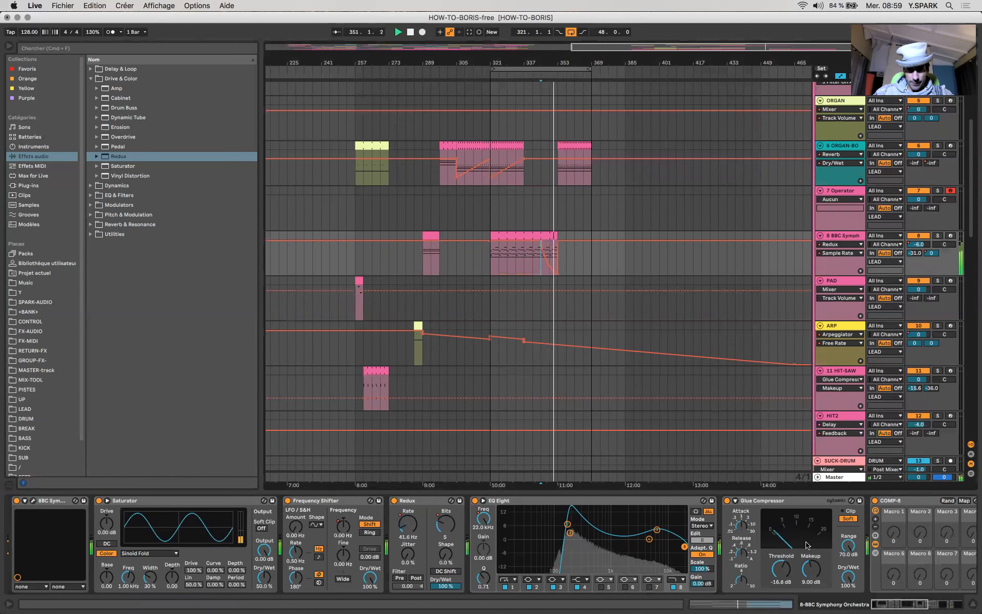
key("a")
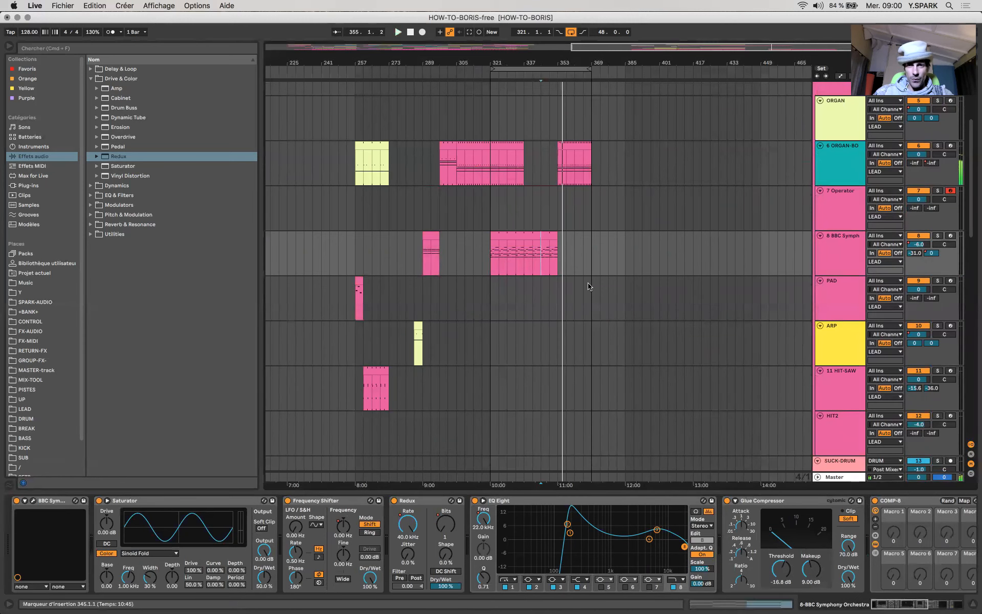
scroll(548, 280, "down", 10)
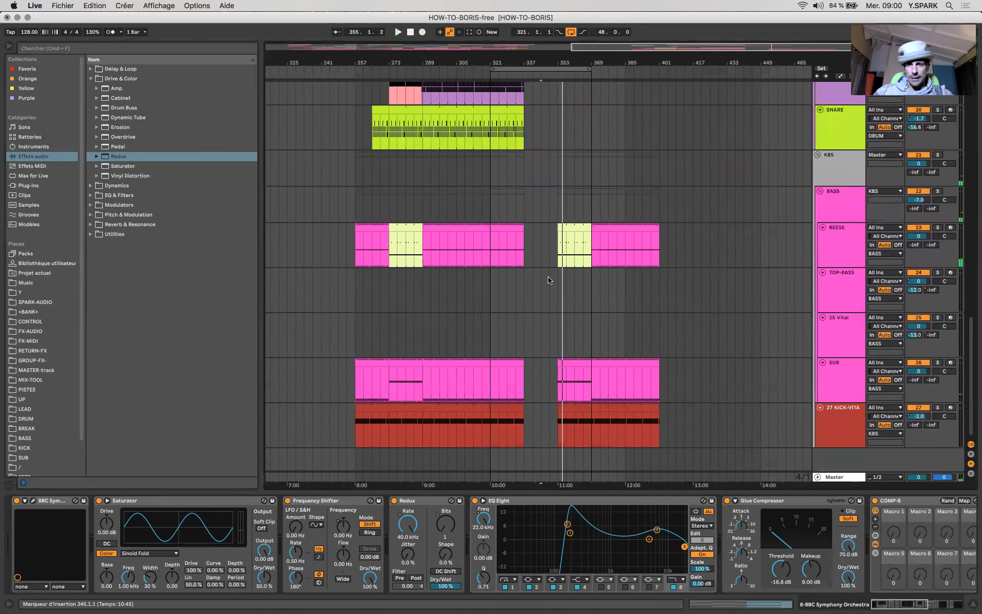
Paste a copied NOIZ section onto the NOIZ track from bar 353 to bar 377.
left_click(558, 337)
scroll(554, 320, "up", 12)
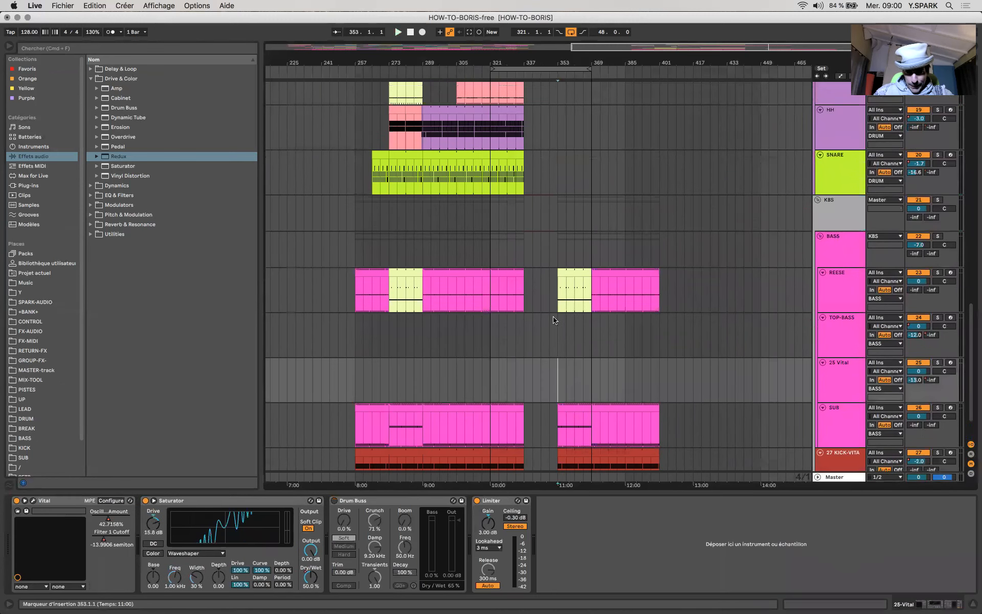
scroll(555, 320, "up", 3)
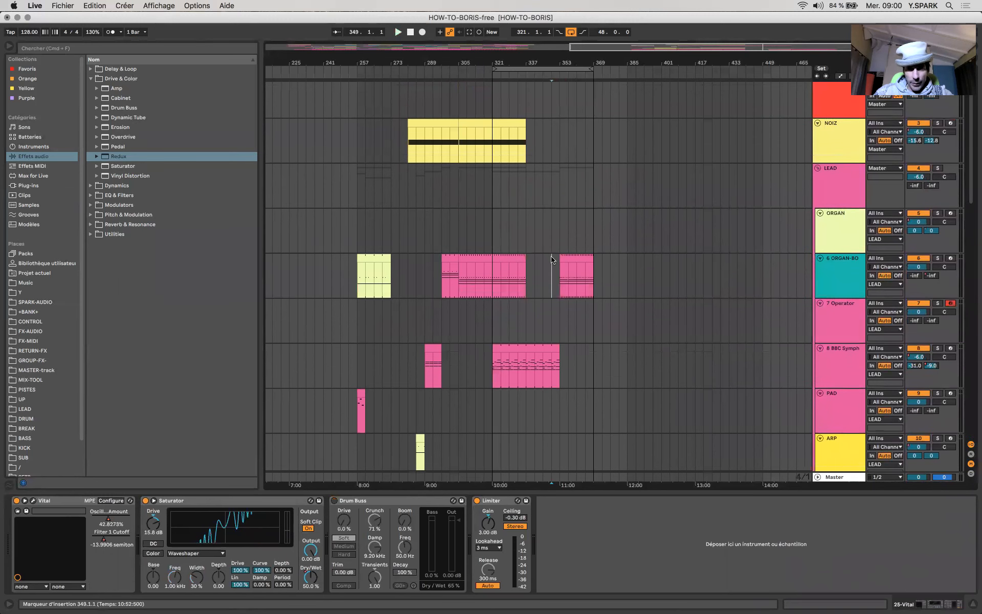
left_click(552, 260)
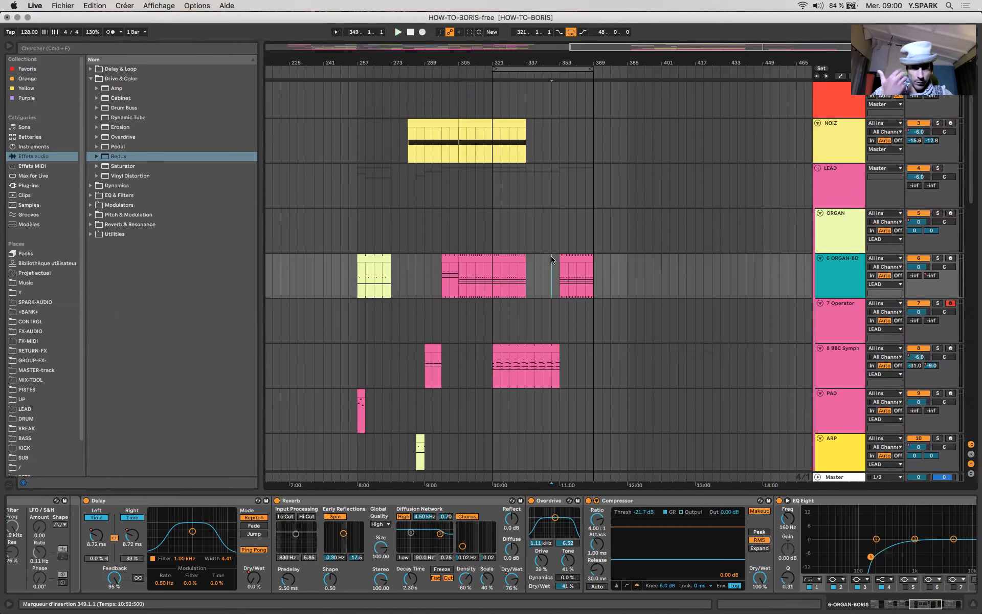
scroll(552, 259, "up", 2)
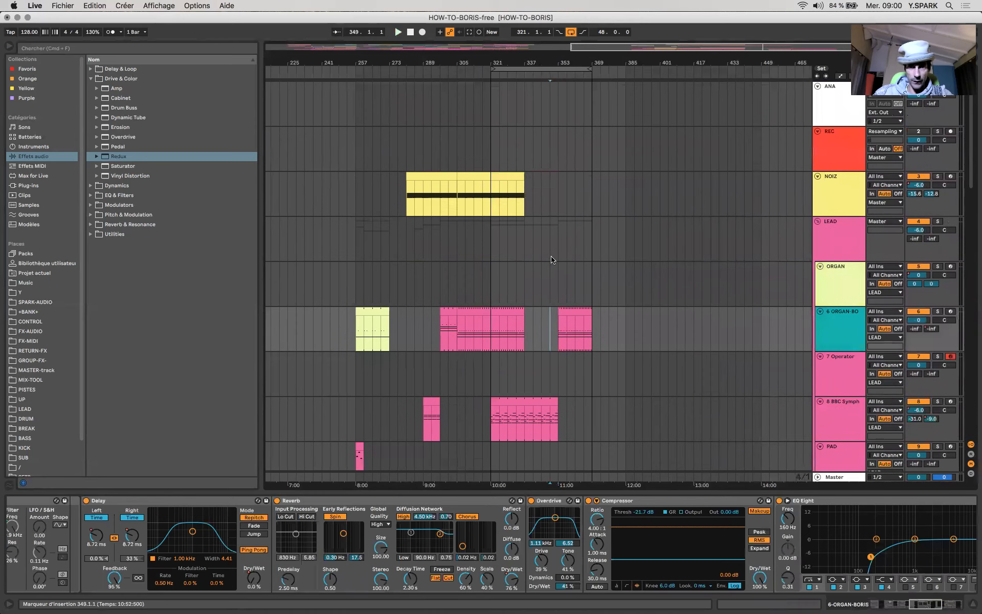
left_click(558, 258)
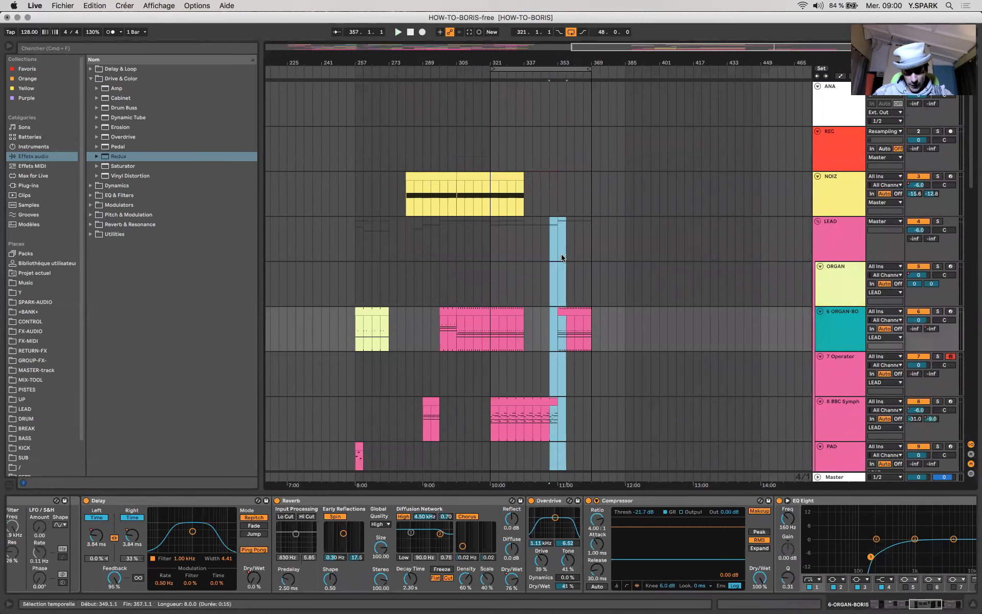
key("super+v")
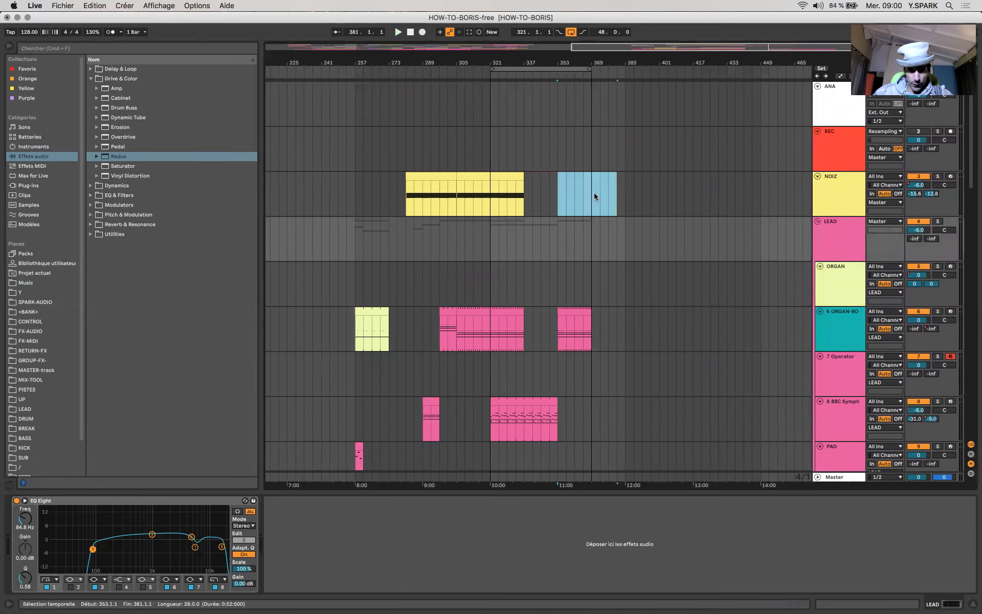
key("super+z")
key("super+shift+z")
left_click(570, 201)
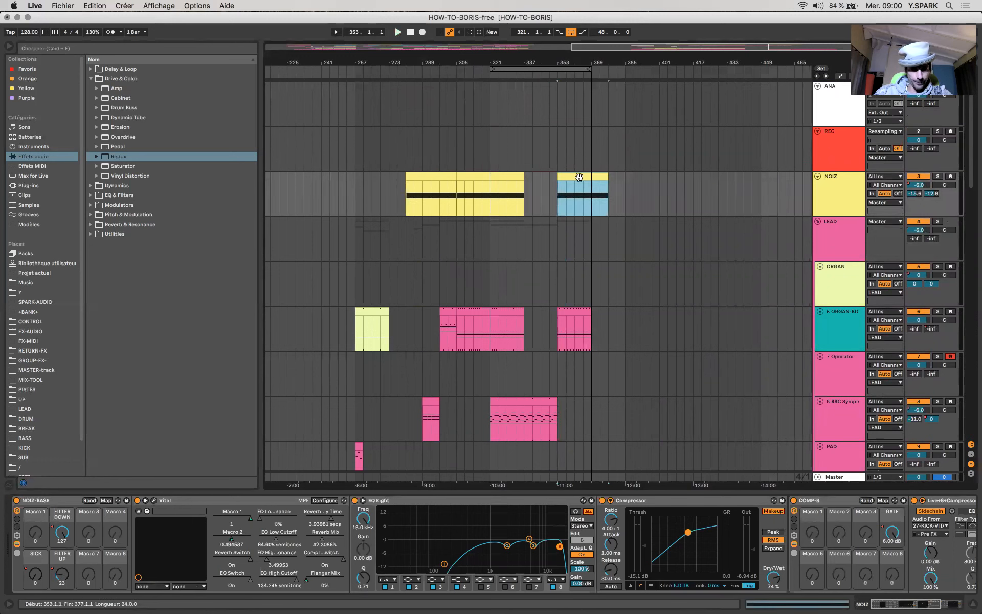
Show automation, replace the NOIZ section at bars 353–377 with an earlier one including its GATE automation, and play it from bar 353.
key("a")
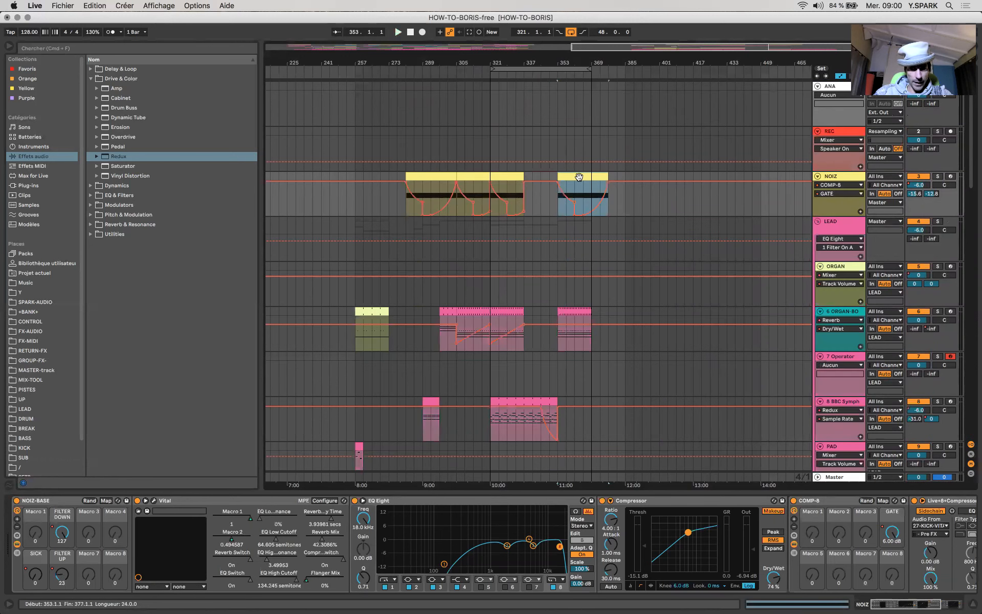
left_click(556, 210)
key("minus")
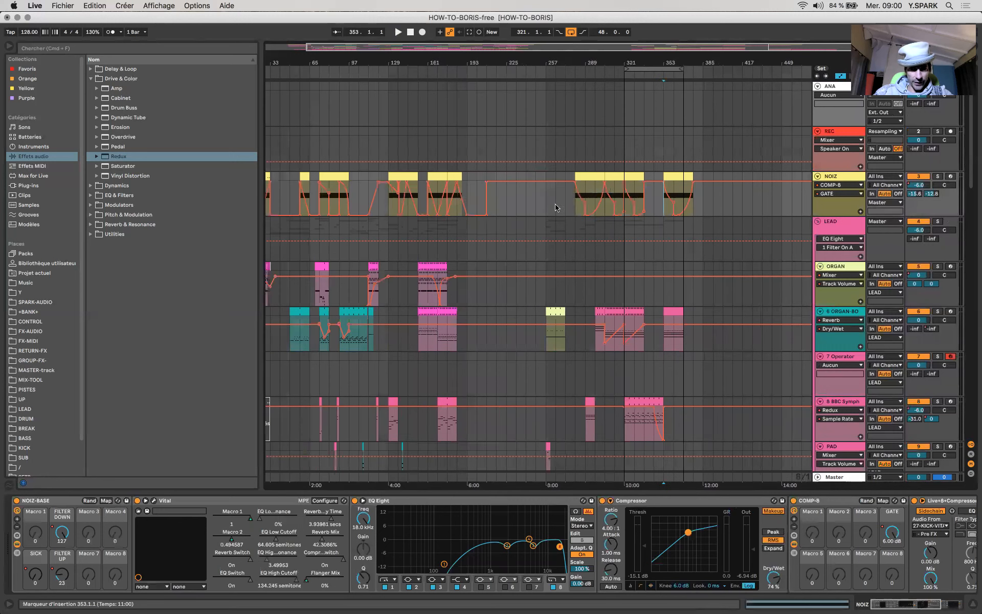
left_click(680, 202)
key("space")
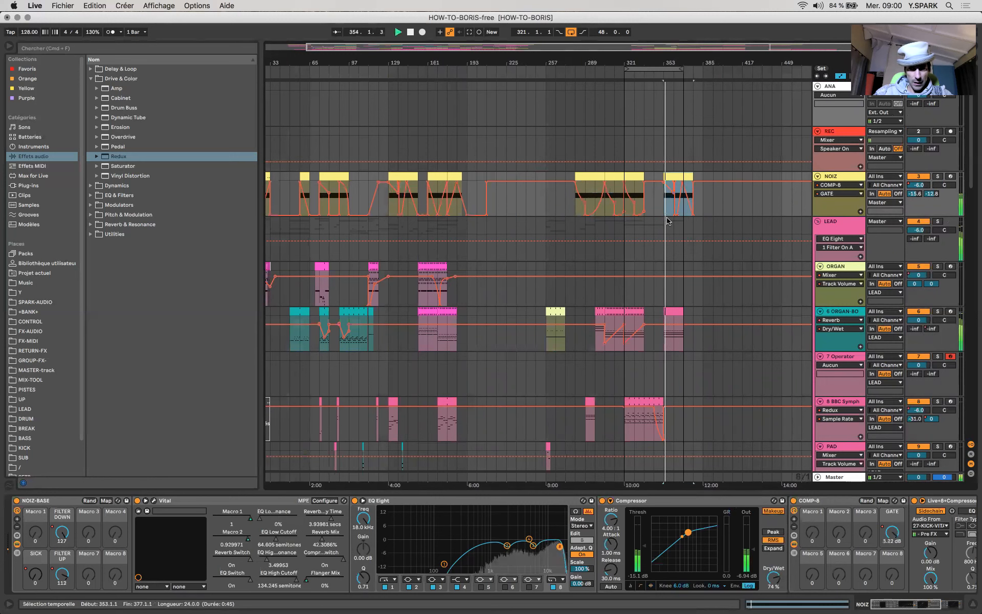
key("plus")
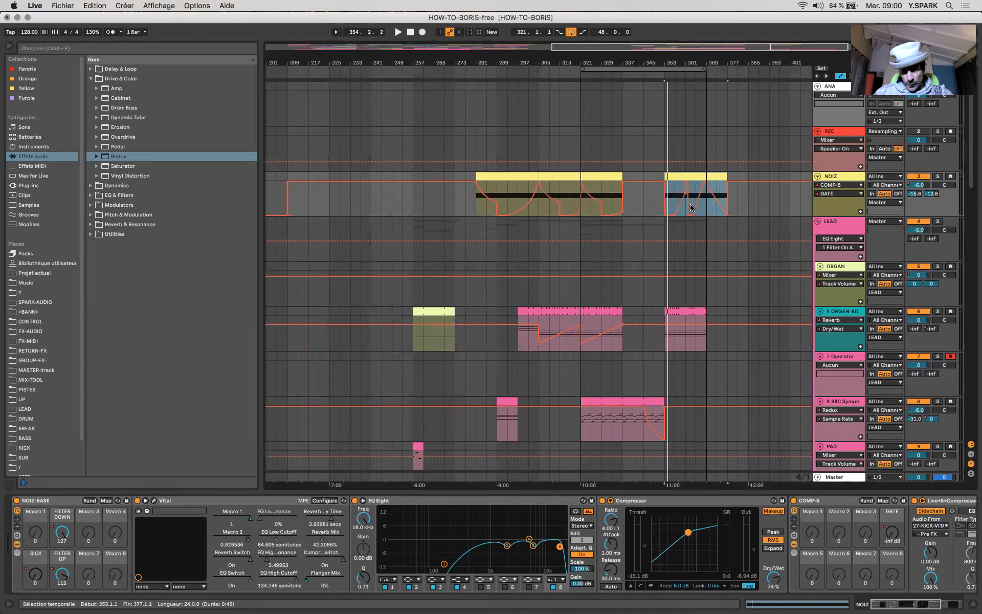
key("space")
left_click(673, 192)
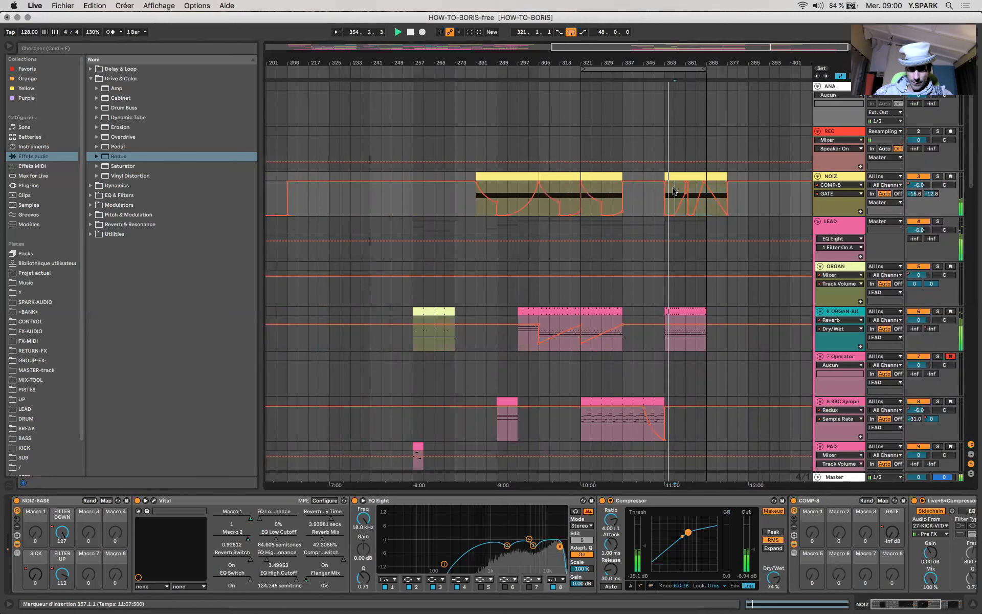
Hide the browser and automation, and look over the drum and bass tracks around bar 353.
left_click(10, 47)
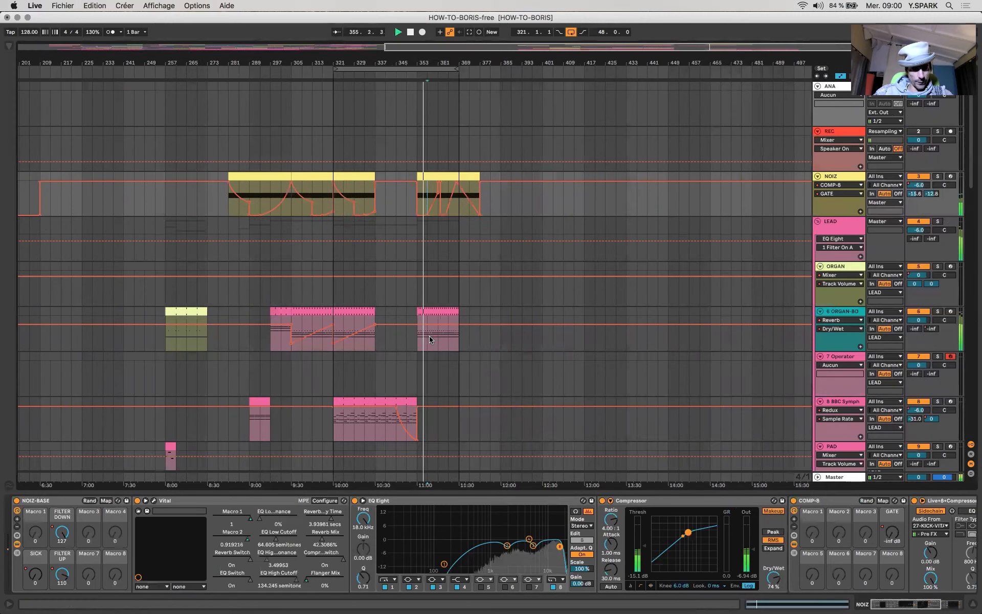
key("a")
scroll(402, 251, "down", 15)
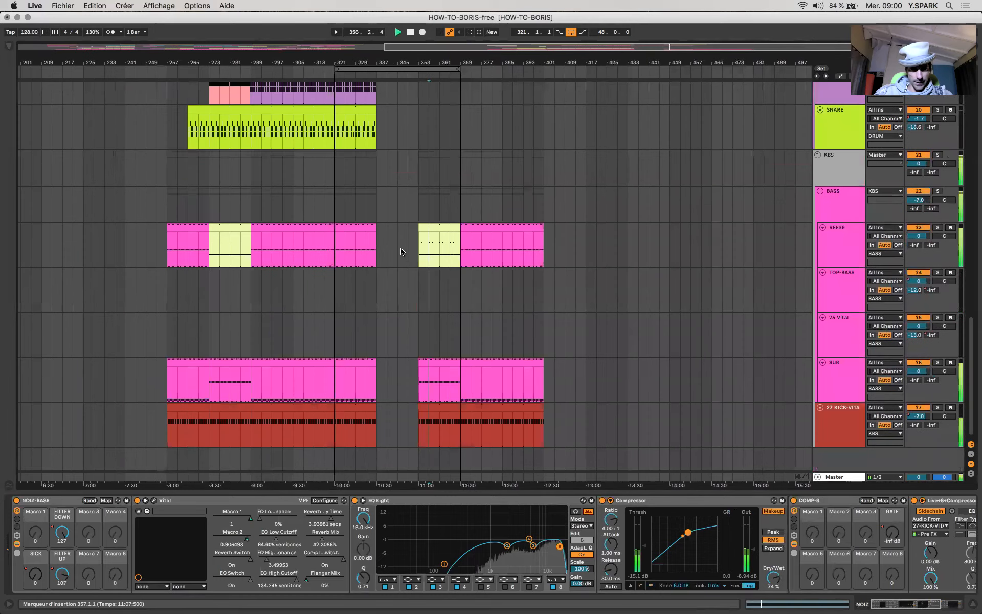
scroll(404, 253, "up", 4)
left_click(415, 275)
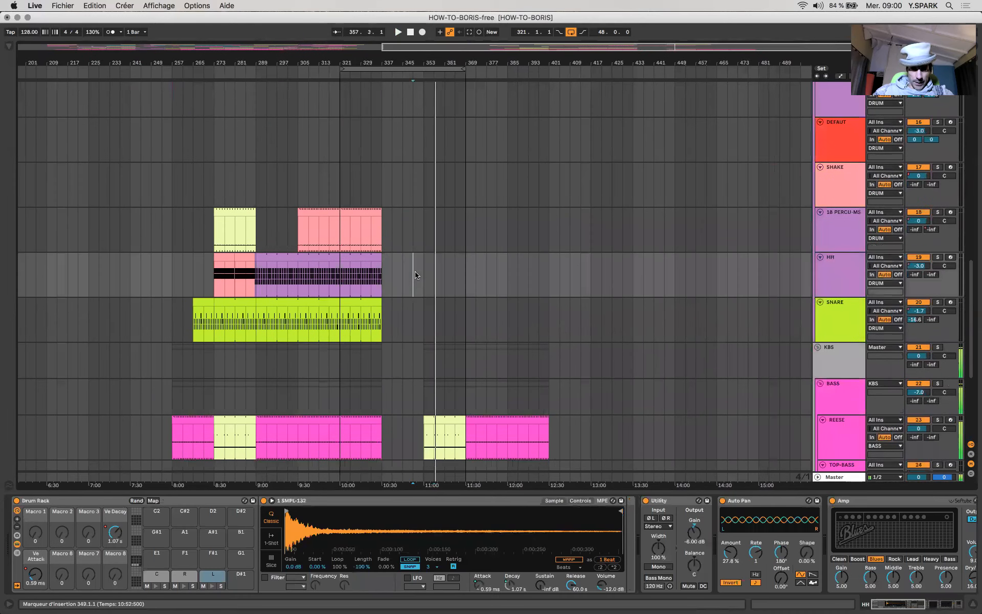
left_click(431, 288)
scroll(428, 289, "up", 3)
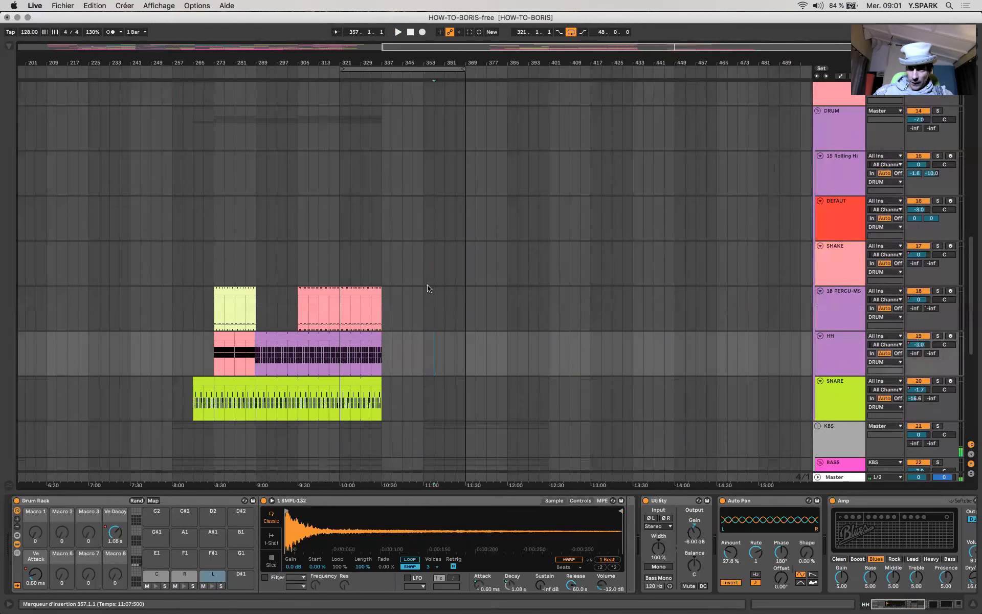
scroll(429, 288, "up", 2)
scroll(429, 288, "down", 5)
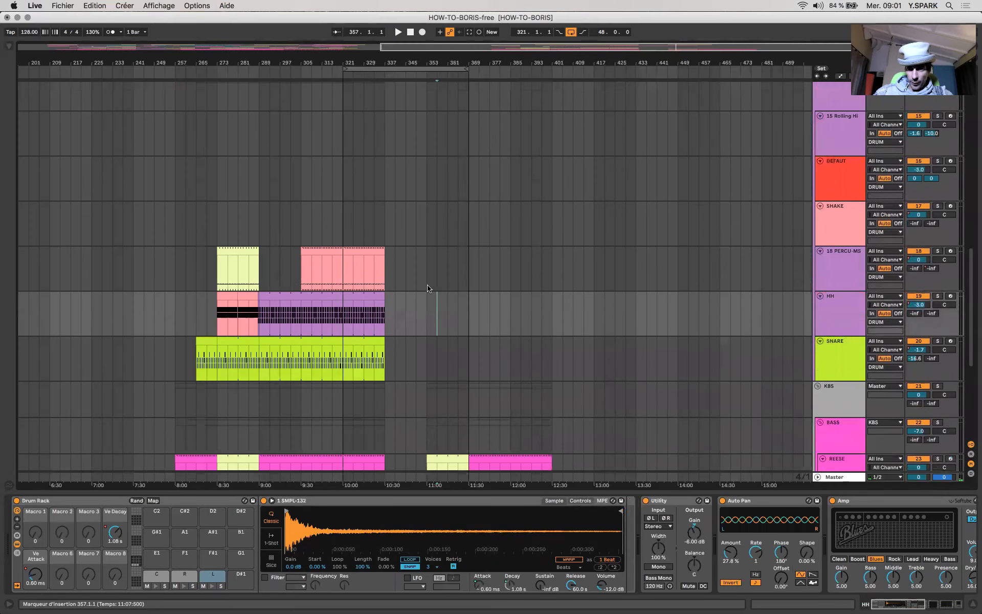
scroll(429, 288, "down", 1)
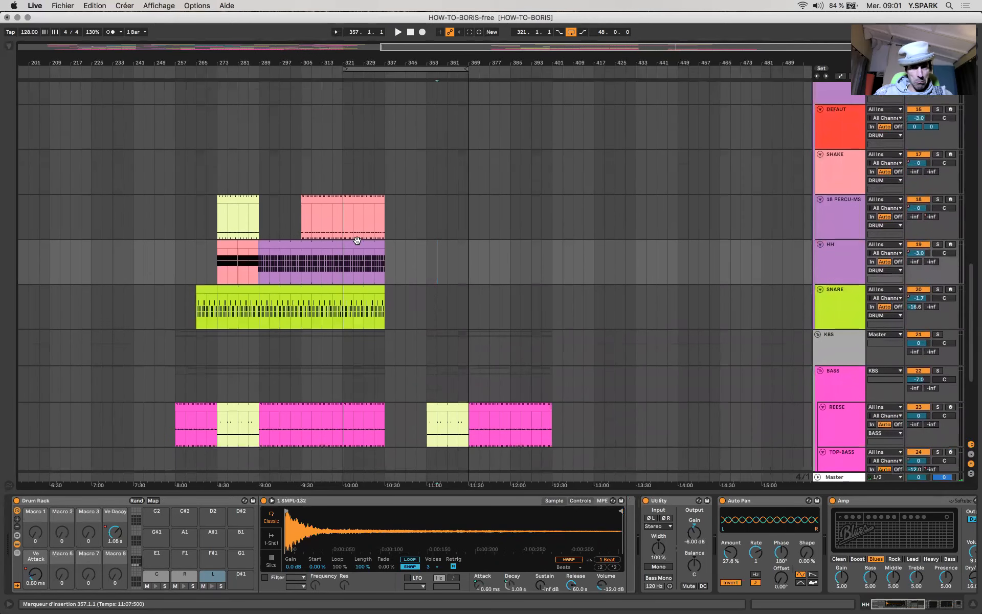
left_click(318, 221)
left_click(307, 220)
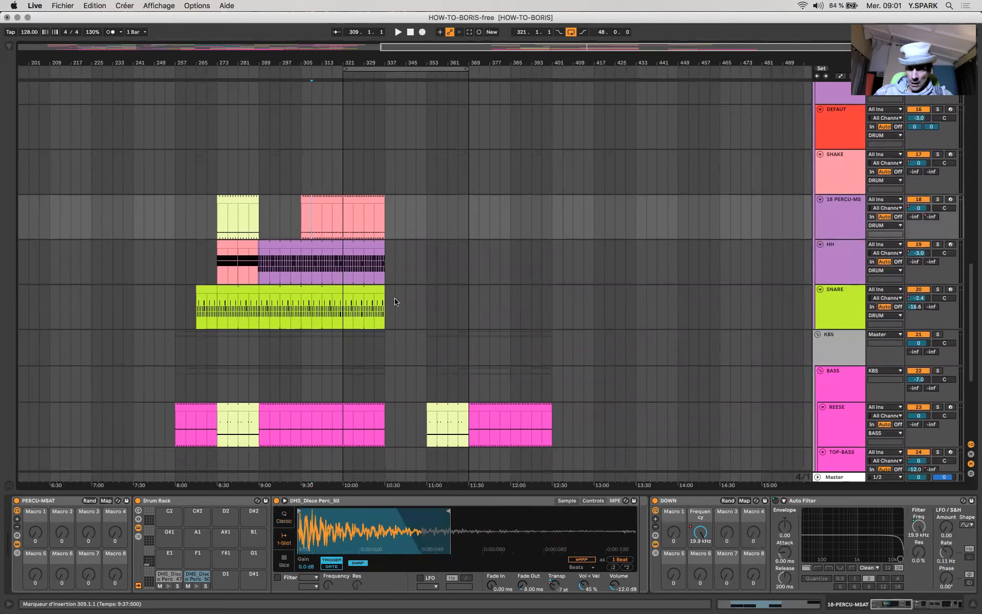
scroll(405, 307, "down", 4)
scroll(431, 336, "down", 4)
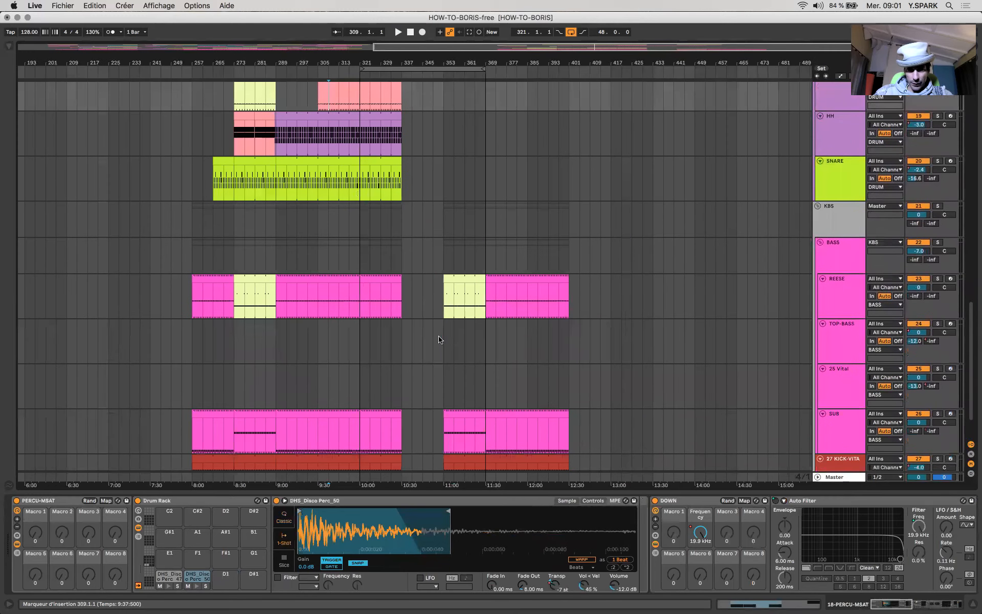
Insert a MIDI clip on the TOP-BASS track at bar 353 and extend it to bar 369.
left_click(439, 339)
key("plus")
key("plus")
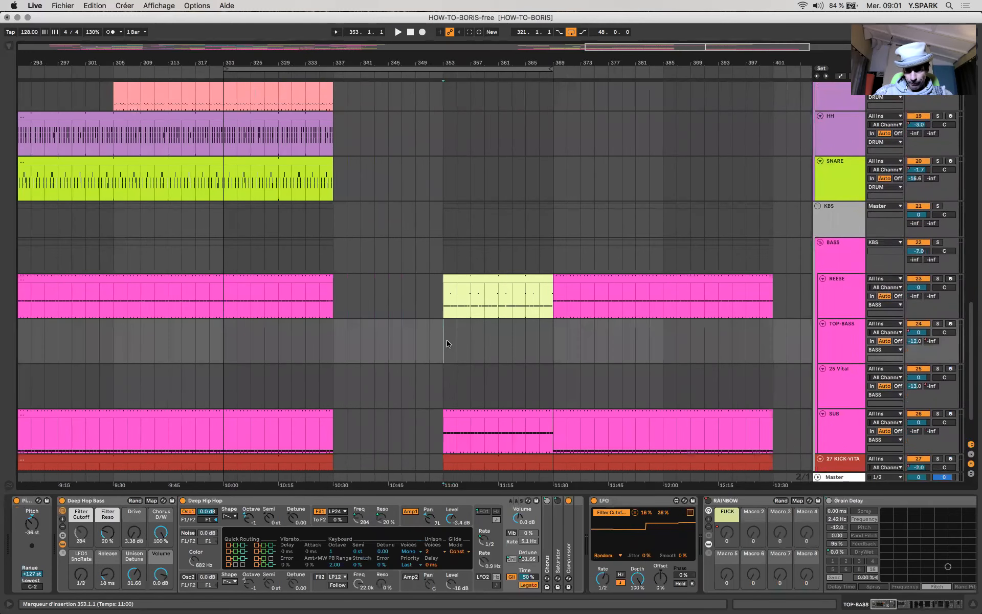
key("super+shift+m")
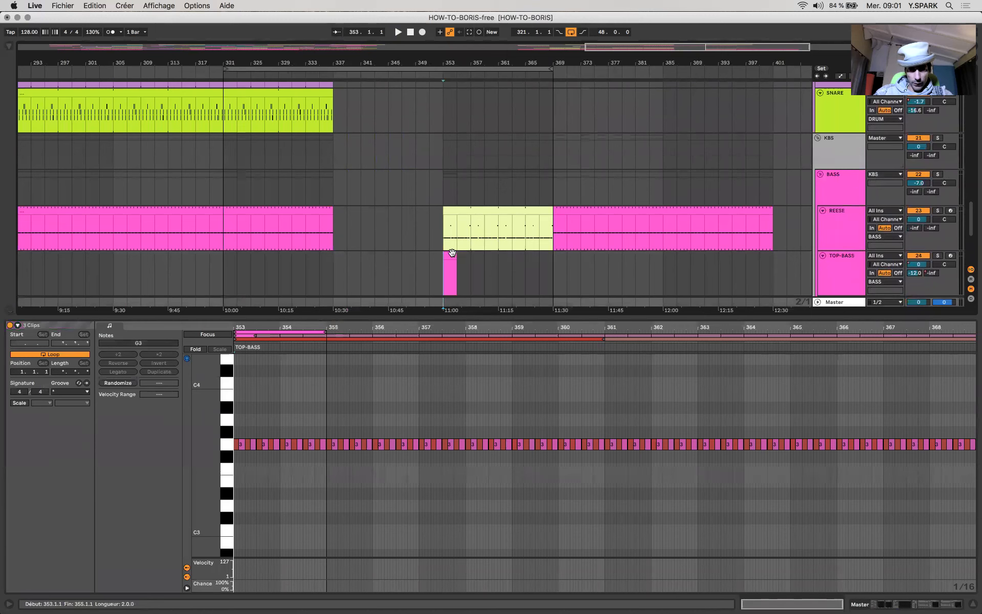
left_click(453, 252)
left_click_drag(454, 254, 551, 255)
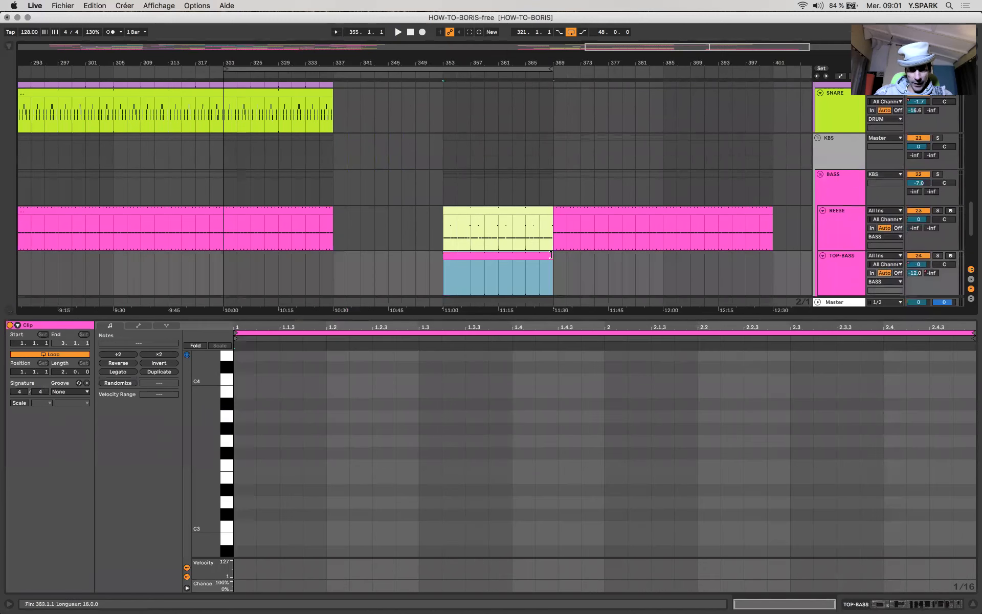
Add a sixteenth note at 1.1.3 in the TOP-BASS clip and raise its pitch to G4.
double_click(287, 415)
left_click_drag(287, 416, 291, 366)
key("Up")
key("Up")
key("Up")
key("Up")
key("Up")
key("Up")
key("Up")
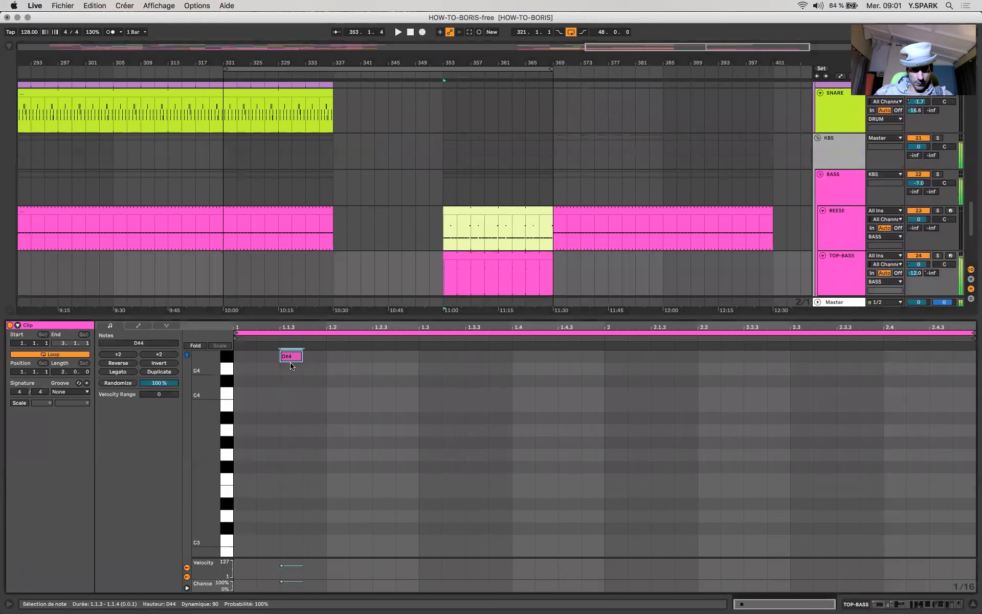
key("Down")
Play from bar 353 and shift the G4 note right to position 1.2.4.
key("space")
key("Right")
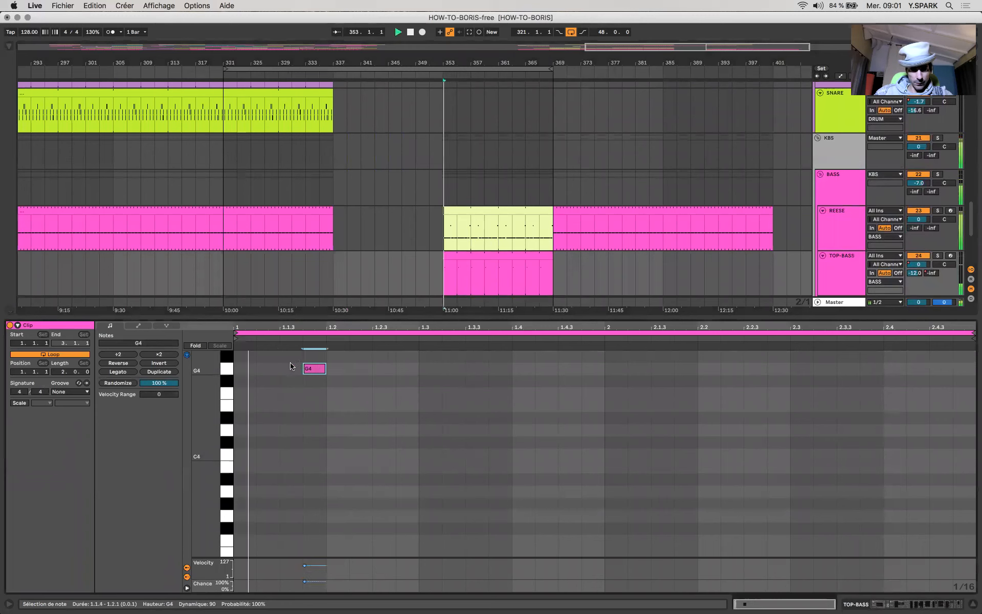
key("Right")
key("Right")
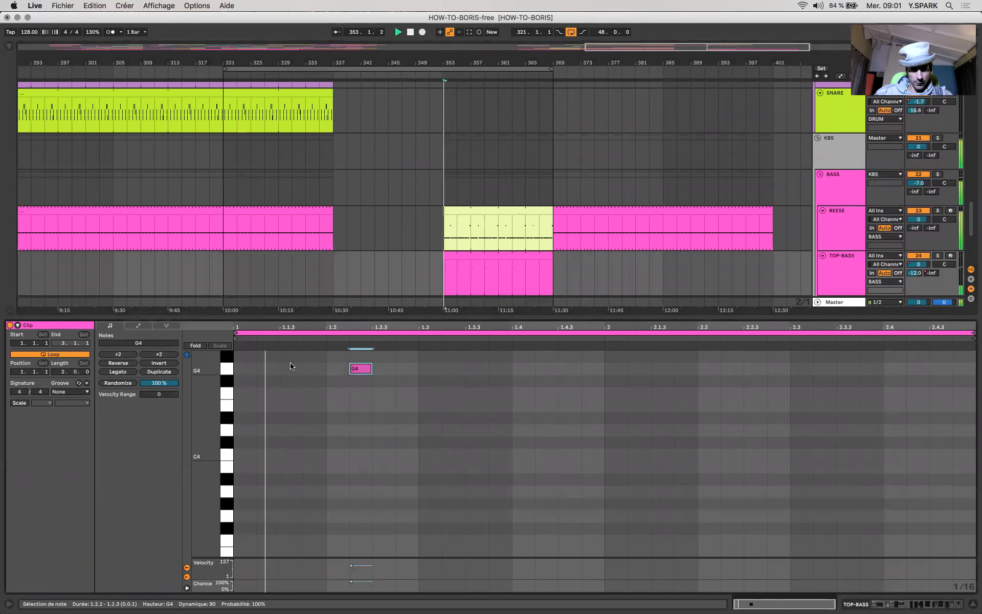
key("Right")
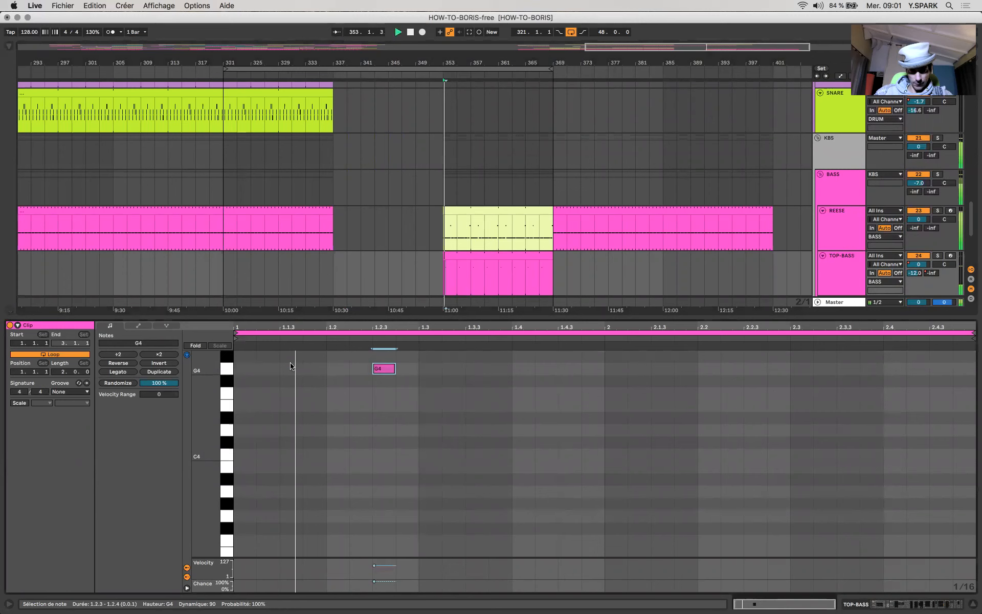
key("Right")
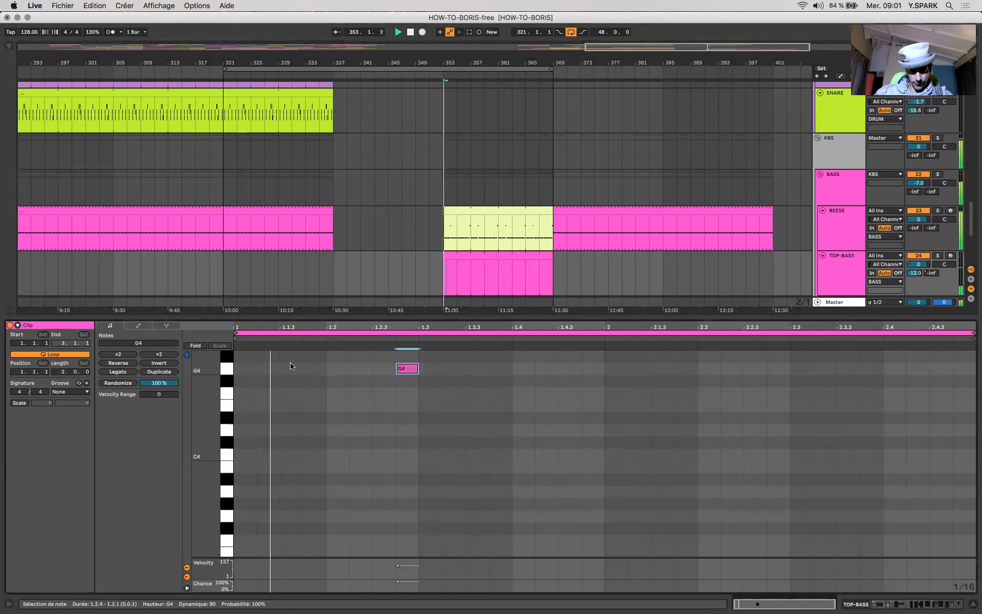
Add a C5 note at 1.3.4 and a D#5 note at 2.1.4 in the TOP-BASS clip, and audition them.
scroll(414, 448, "up", 5)
double_click(498, 394)
left_click_drag(500, 396, 684, 373)
key("space")
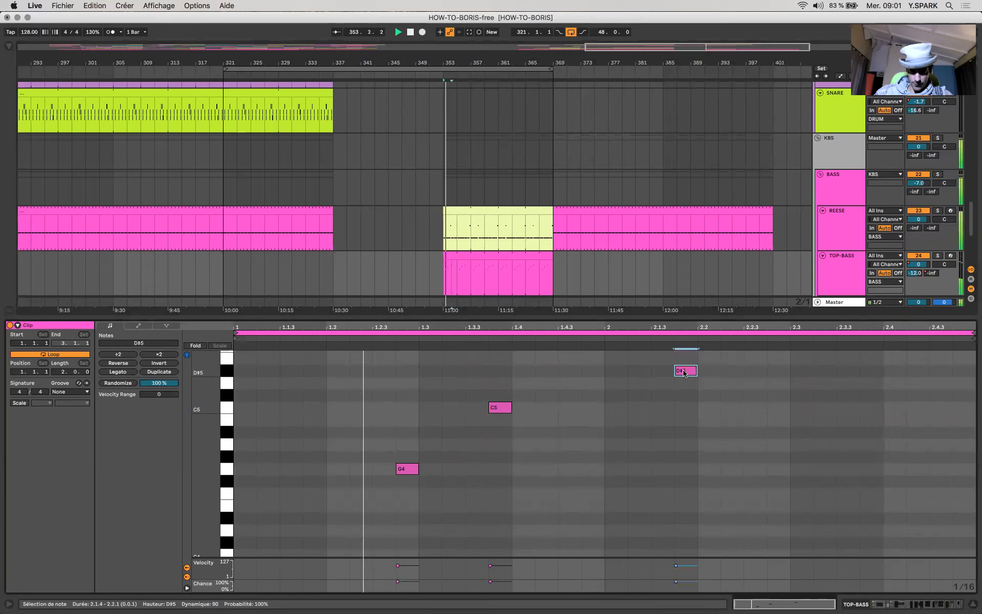
Copy the D#5 note back to position 1.4.4 and raise the copy to G5.
left_click_drag(685, 373, 592, 371)
key("super+z")
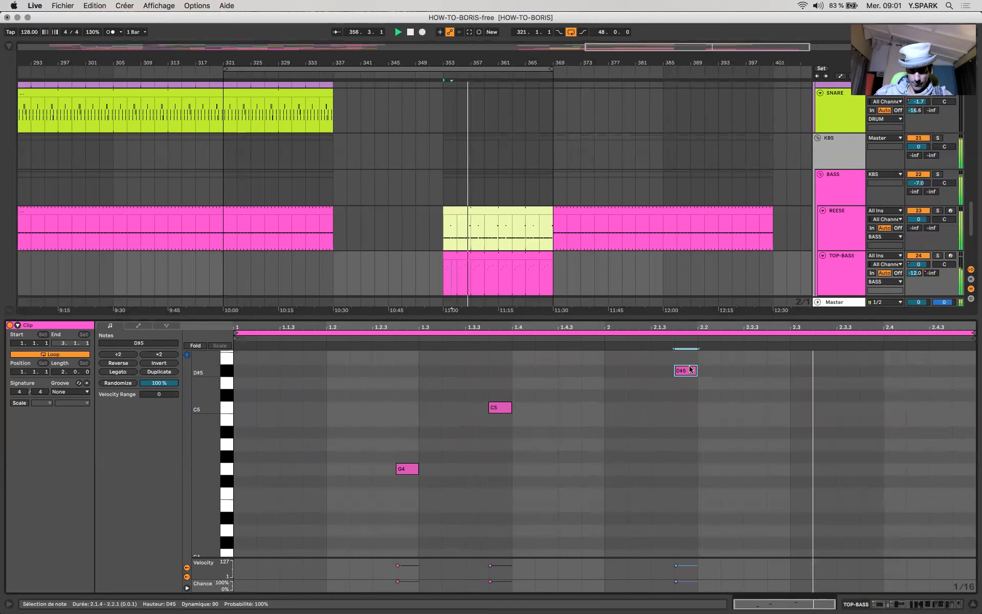
left_click_drag(692, 369, 594, 354)
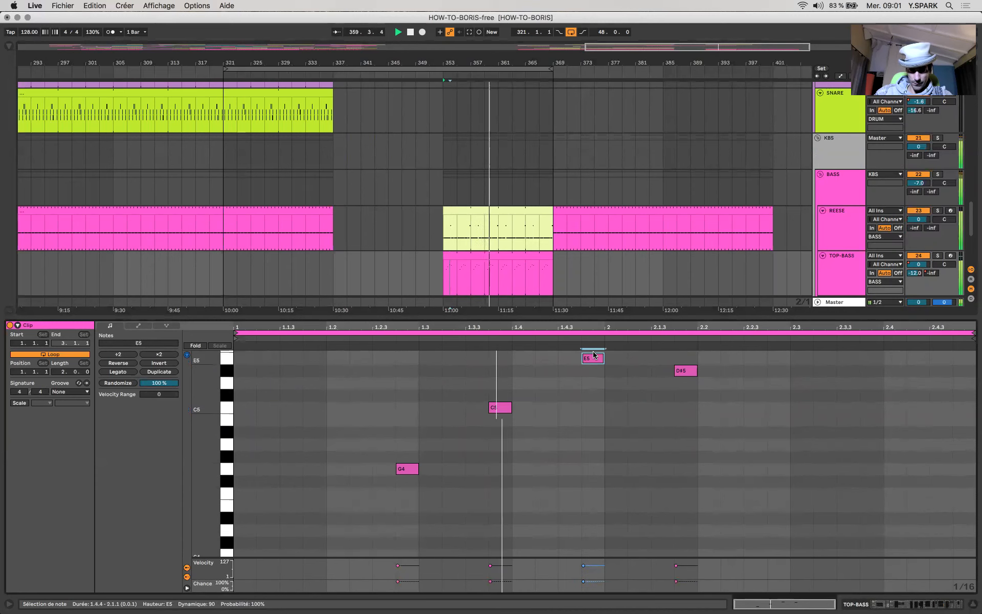
scroll(606, 415, "up", 5)
key("Up")
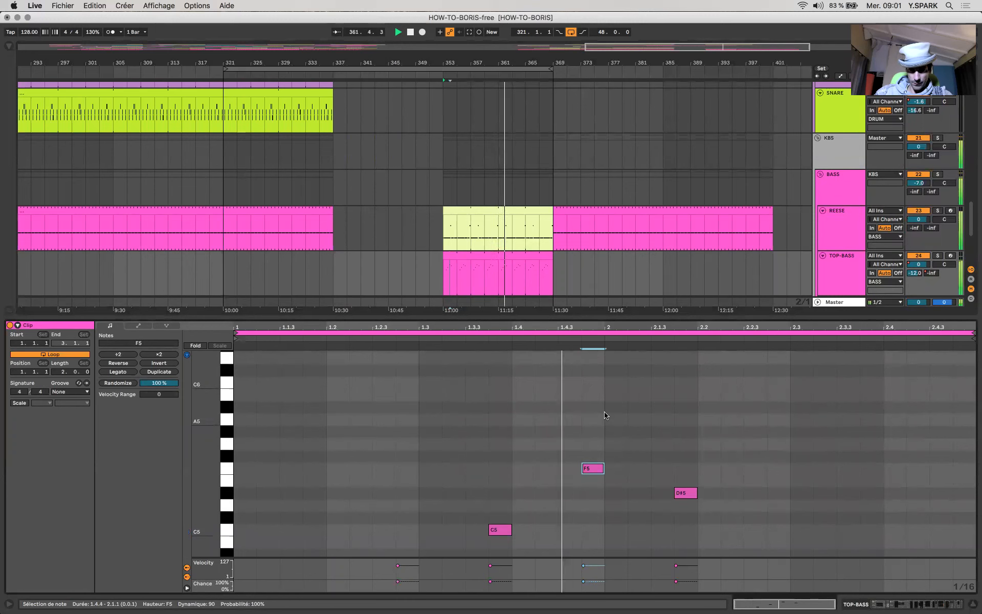
key("Up")
key("Up")
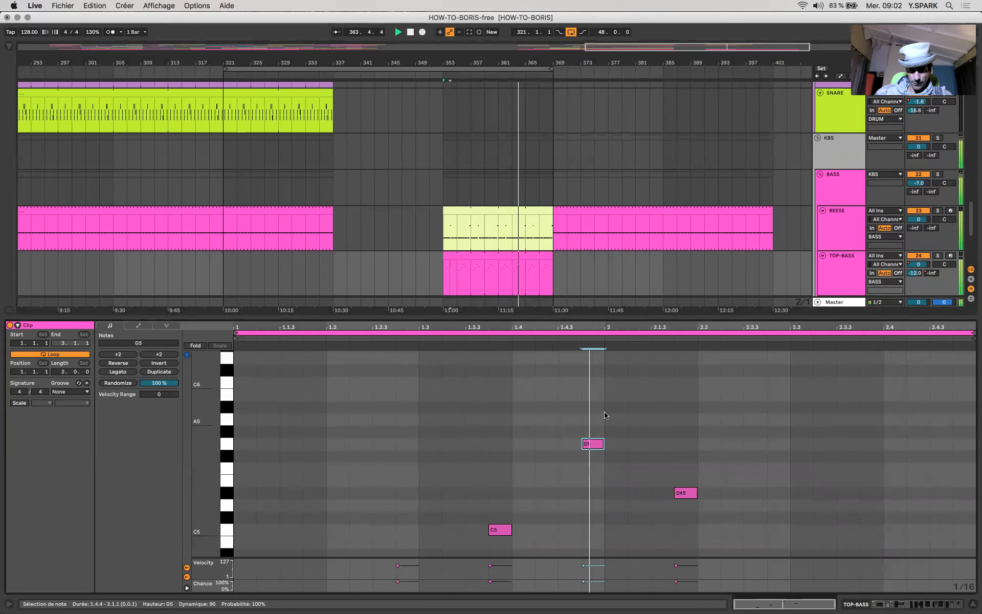
Lengthen the G5 note at 1.4.4 so it ends at 2.2.1.
key("shift+Right")
key("shift+Right")
key("shift+Right")
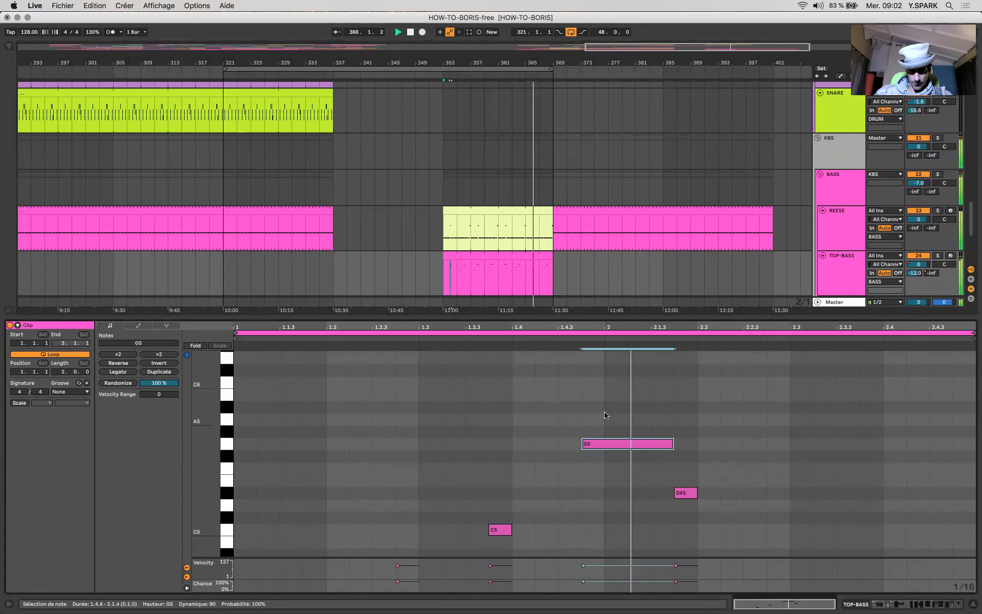
key("shift+Right")
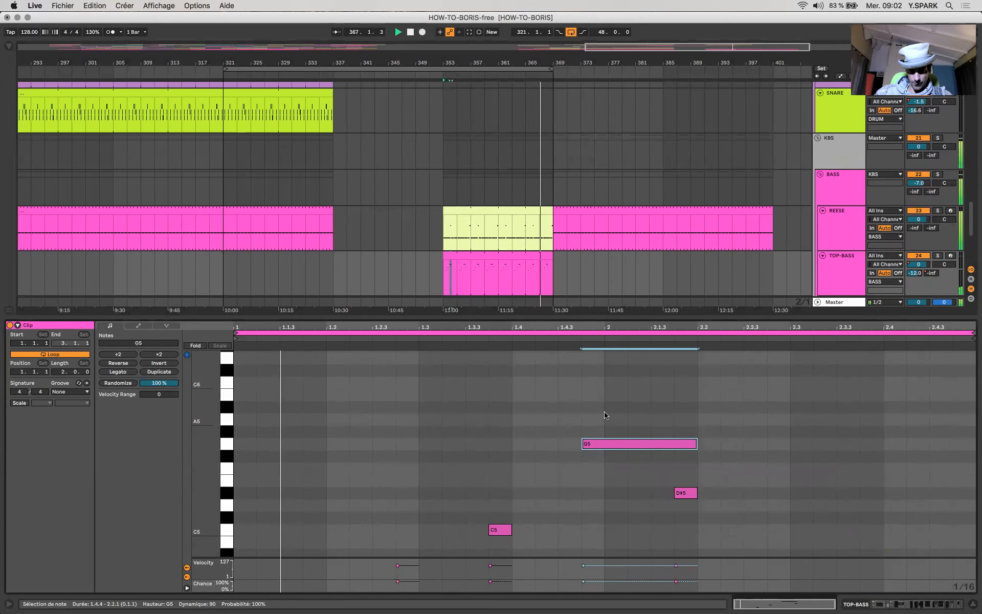
Delete the G5 note at 1.4.4 from the TOP-BASS clip.
key("shift+Left")
key("shift+Left")
key("shift+Left")
key("shift+Left")
key("shift+Left")
key("shift+Right")
key("Delete")
scroll(588, 405, "down", 3)
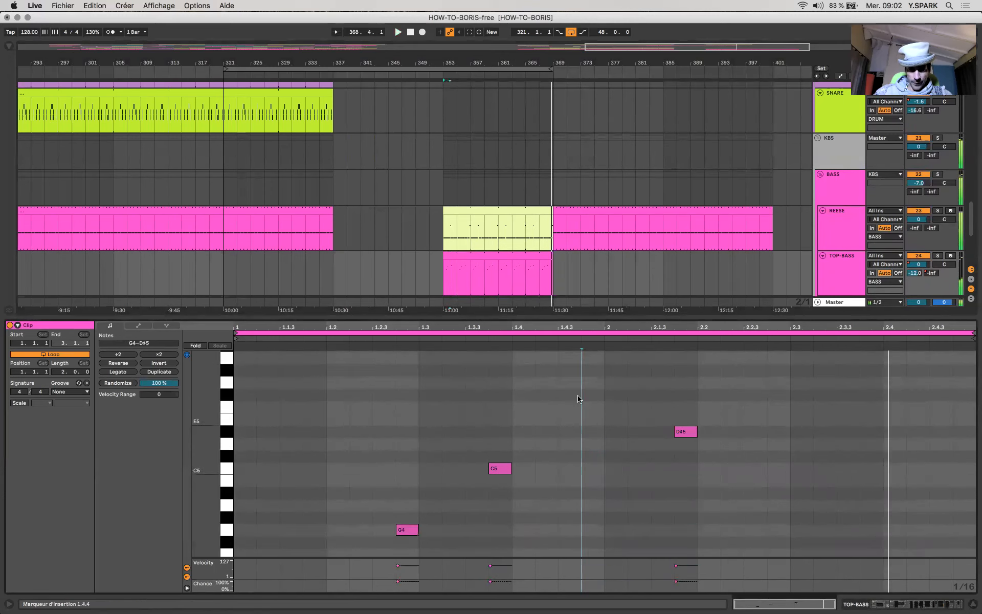
Select and copy the G4, C5 and D#5 notes in the TOP-BASS clip, and close the clip editor.
left_click(509, 230)
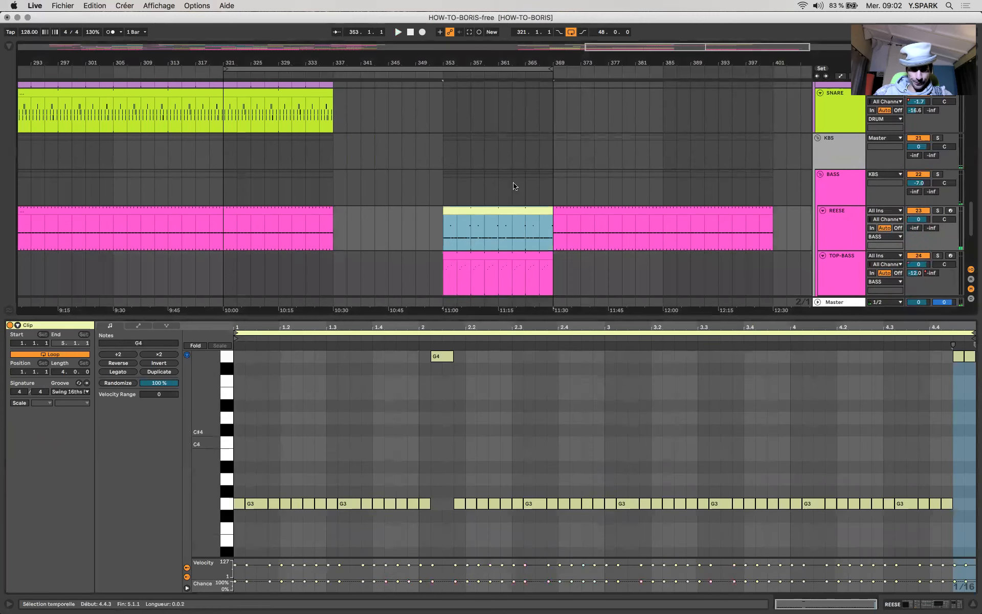
double_click(516, 211)
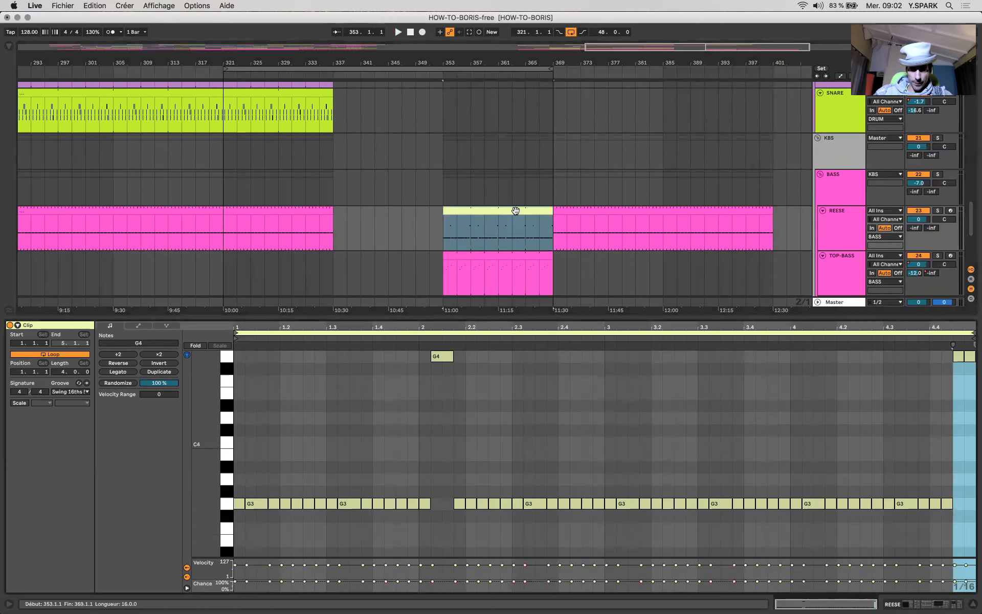
left_click(513, 258)
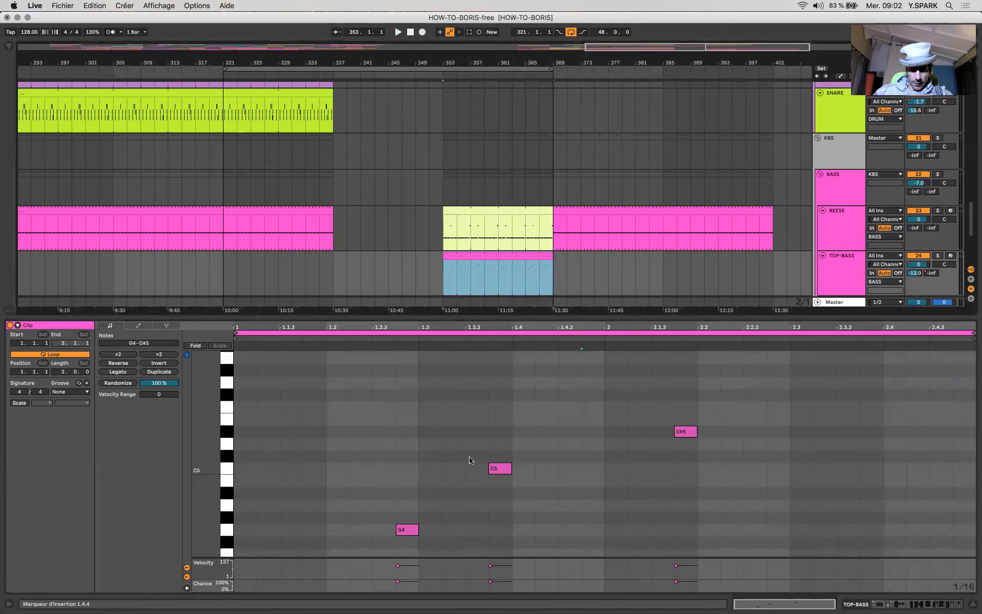
left_click_drag(372, 546, 976, 160)
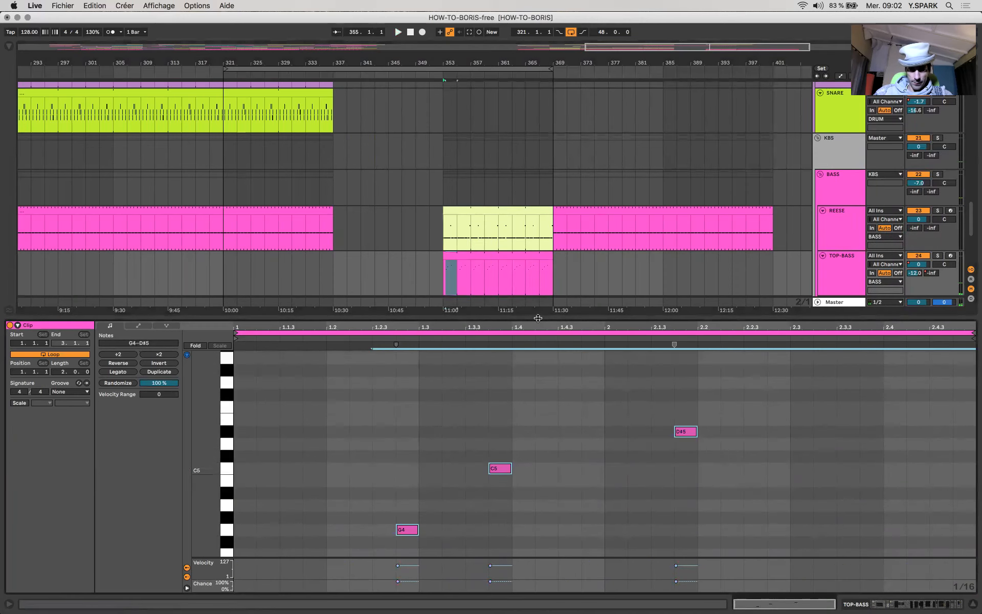
key("super+alt+l")
Create a MIDI clip on the HIT2 track from bar 353 to 369 and paste the copied notes into it.
scroll(538, 320, "up", 5)
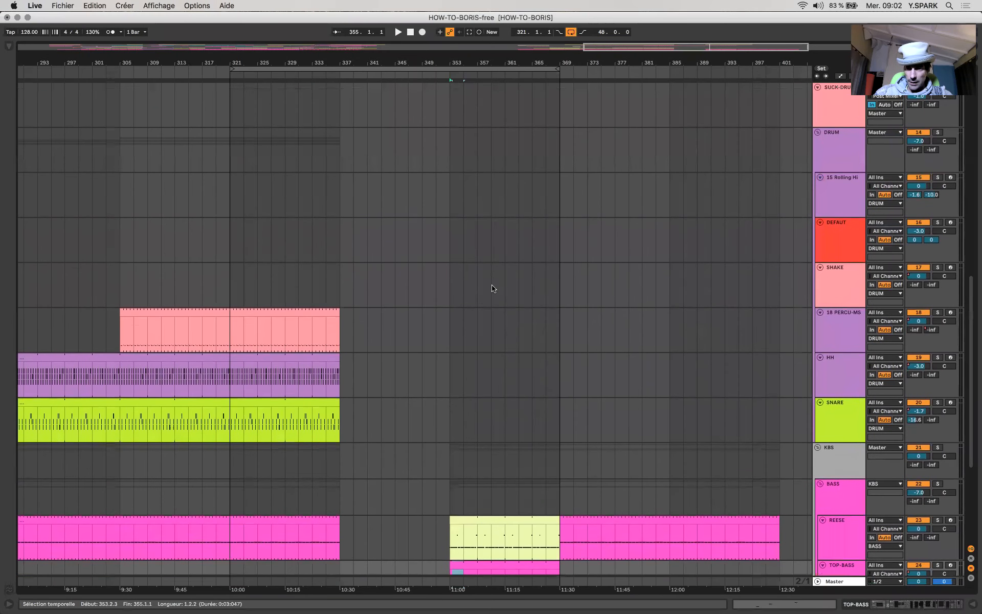
scroll(492, 288, "up", 5)
left_click_drag(454, 283, 564, 278)
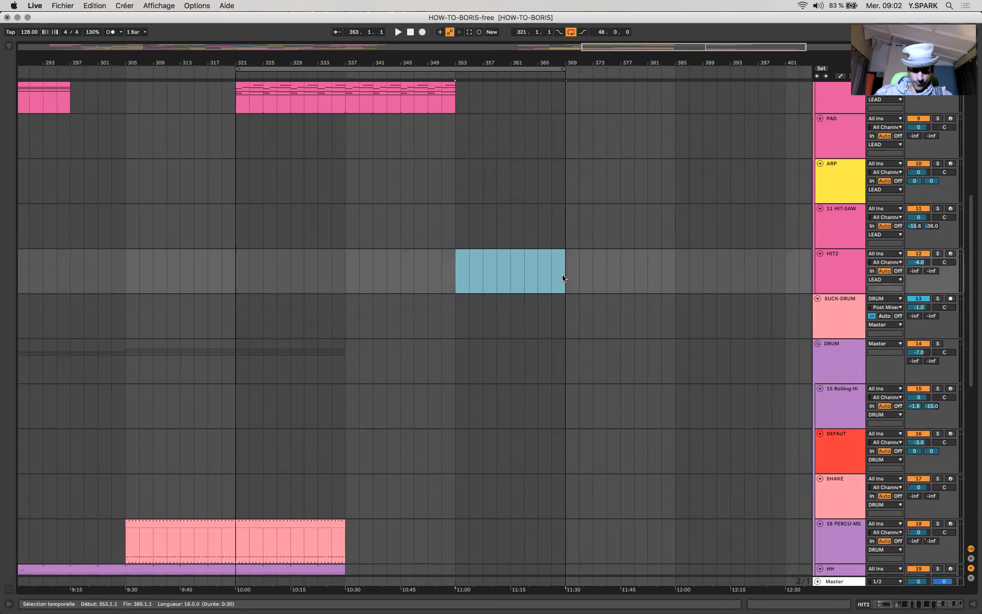
key("super+shift+m")
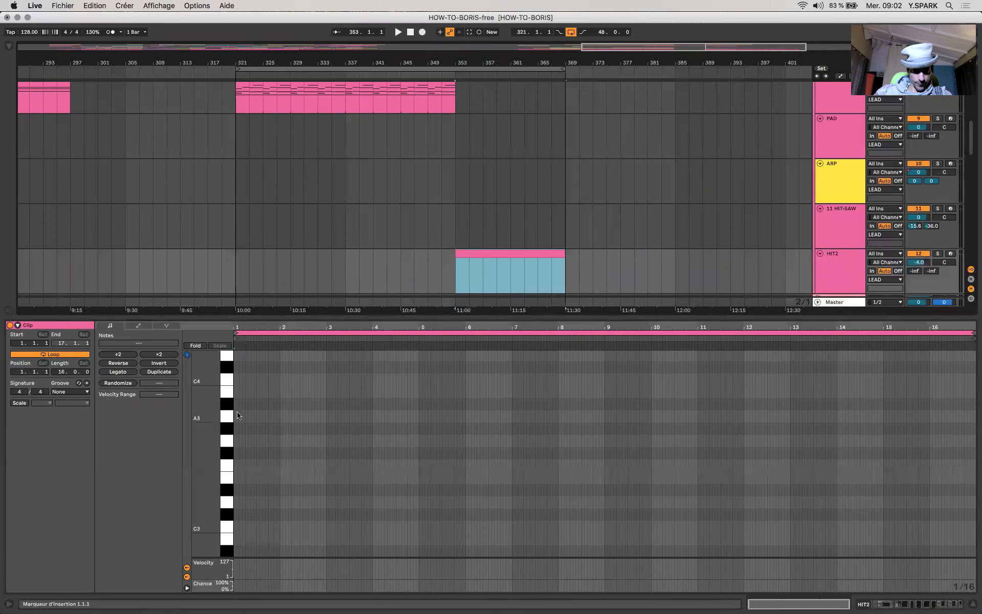
key("super+v")
scroll(249, 402, "up", 1)
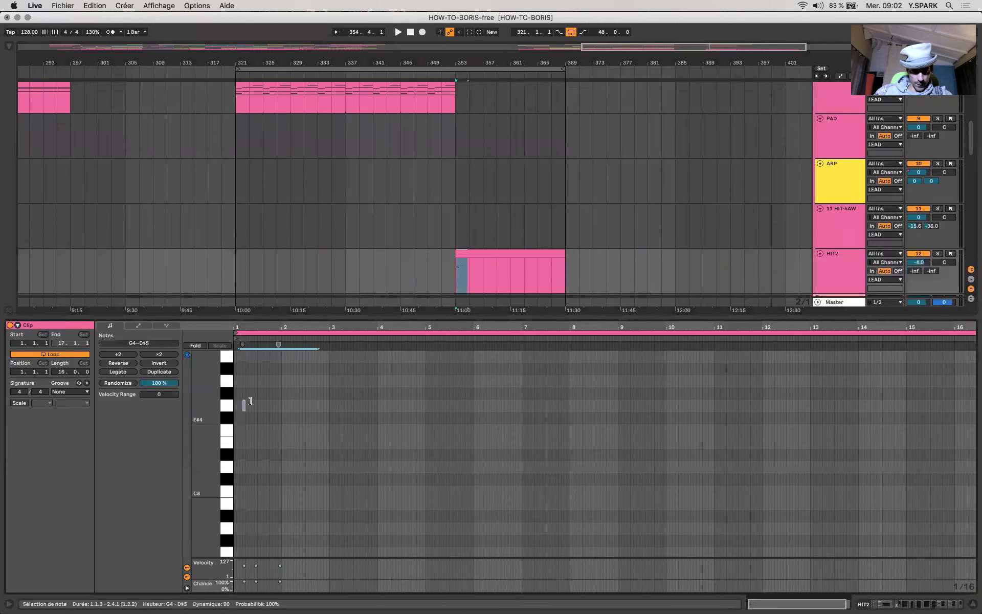
Shorten the HIT2 clip's loop to two bars, ending at 3.1.1, and audition it.
scroll(322, 453, "up", 5)
scroll(539, 423, "down", 1)
left_click_drag(973, 334, 281, 335)
key("space")
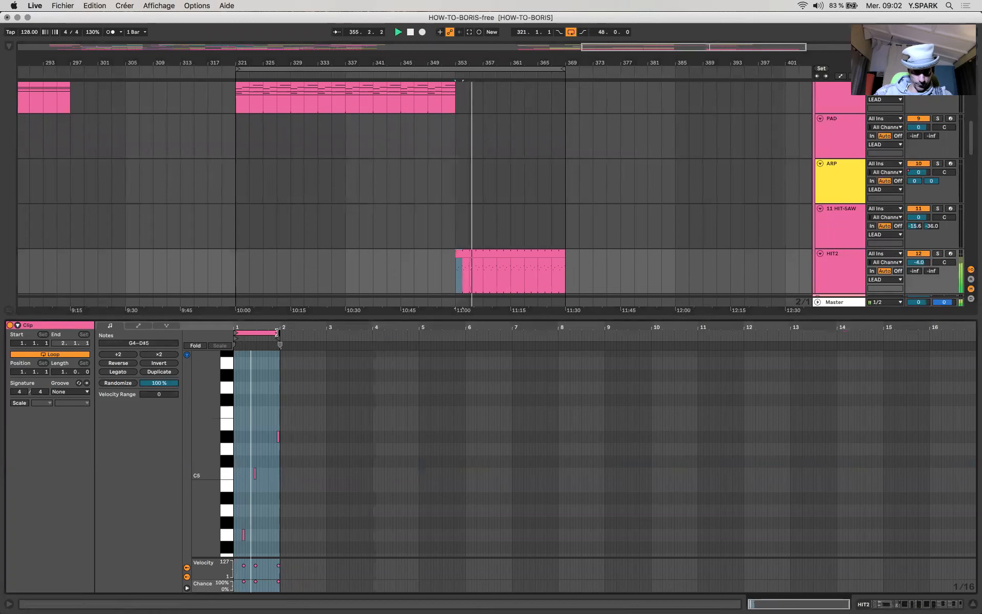
left_click_drag(277, 333, 325, 333)
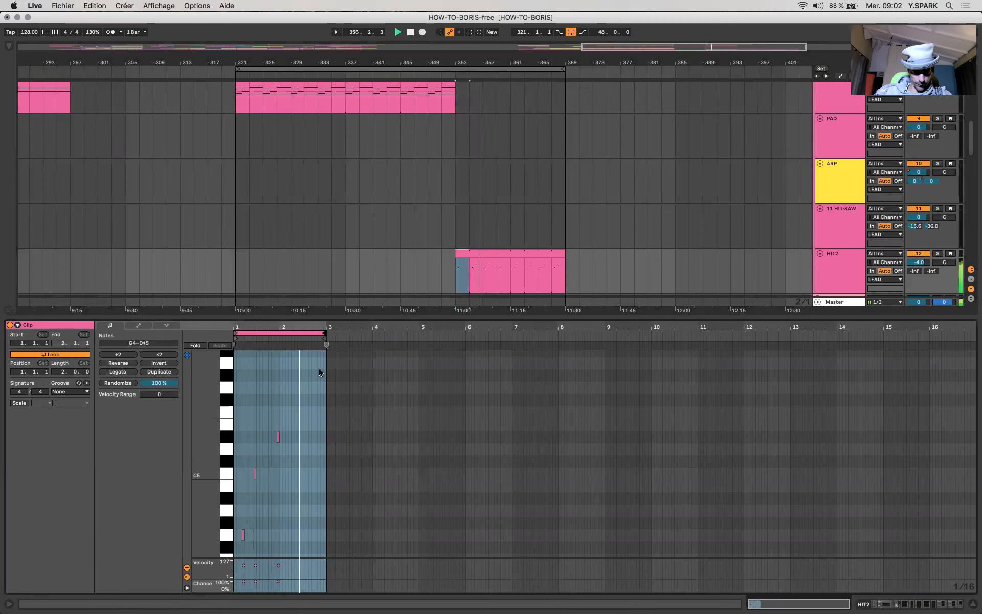
scroll(293, 418, "down", 3)
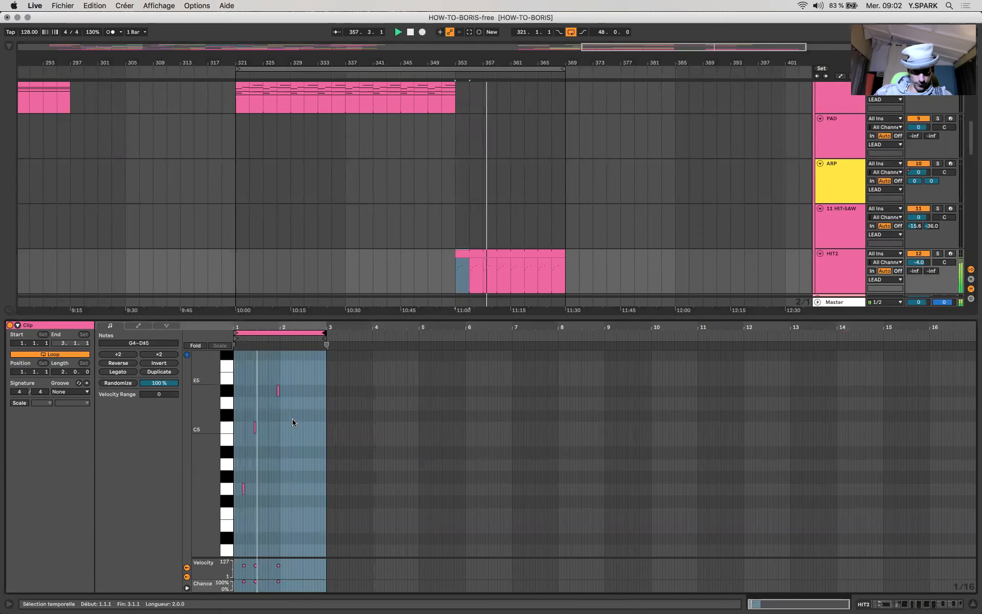
Shift the HIT2 clip's C5 and D#5 notes later together so that C5 starts at 1.4.4.
left_click(381, 272)
key("Right")
key("Right")
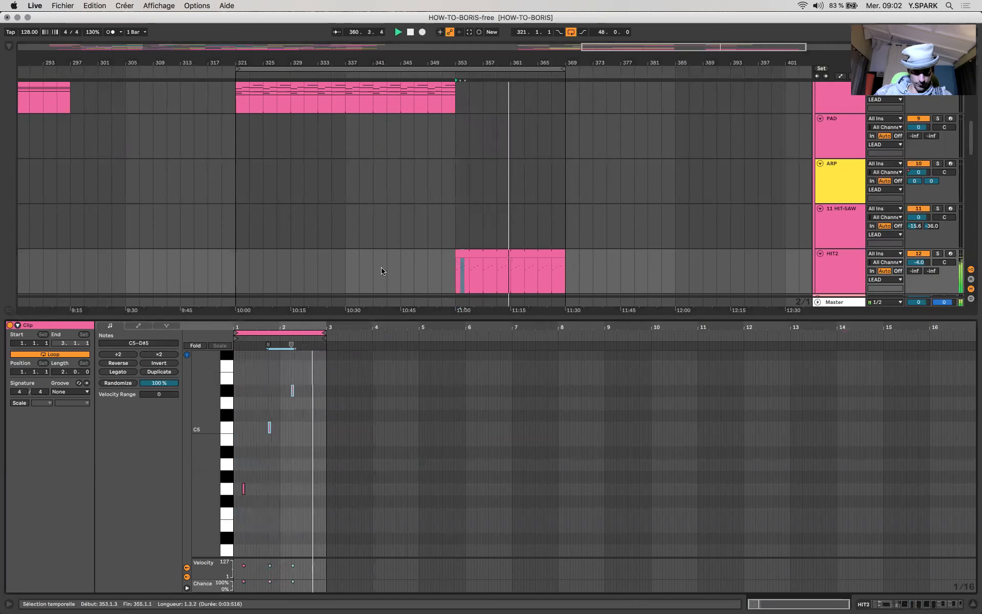
key("Right")
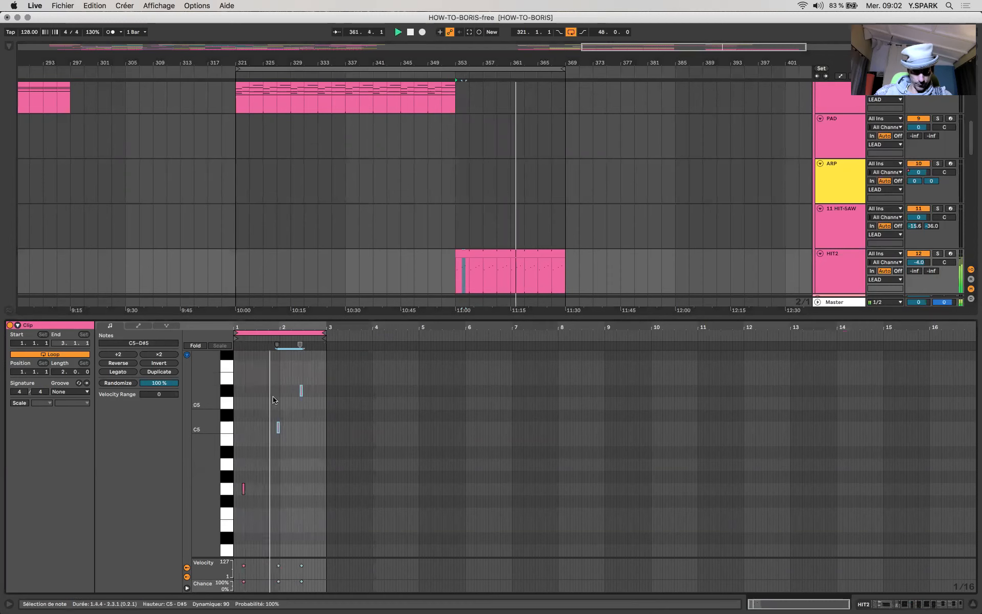
Move only the D#5 note in the HIT2 clip later to position 2.4.2.
left_click(279, 398)
key("ctrl+z")
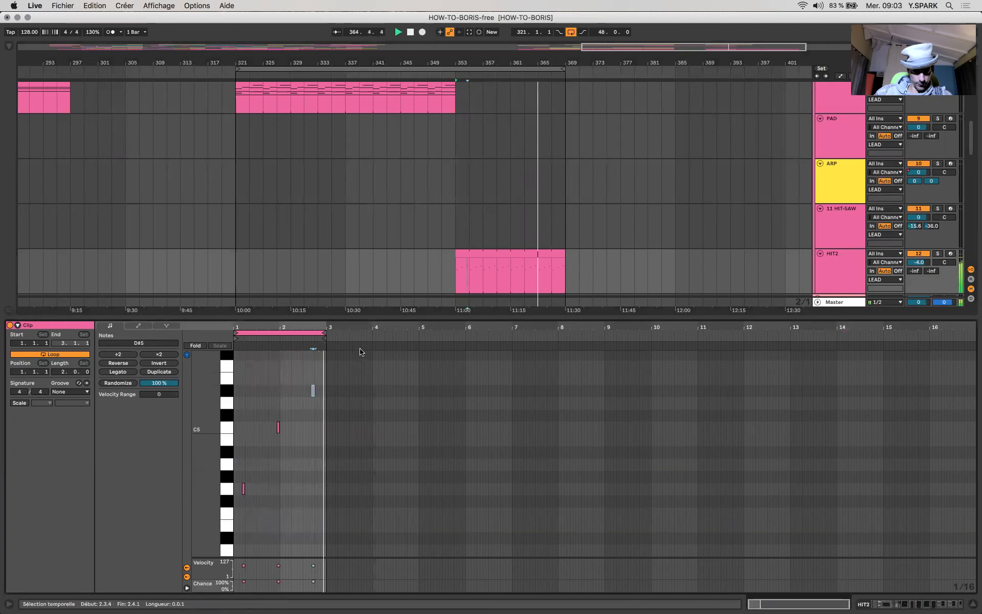
key("Right")
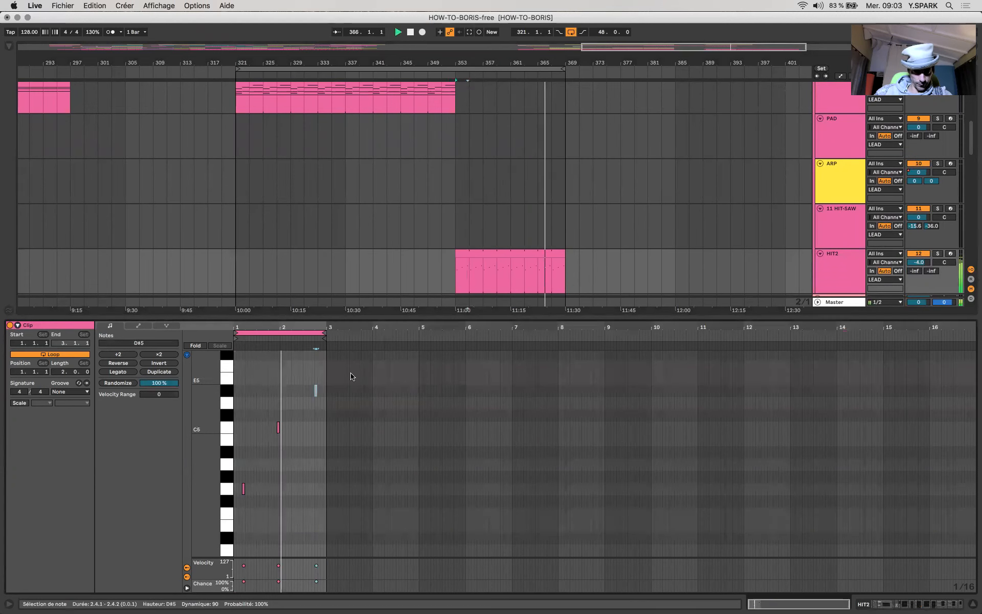
key("Right")
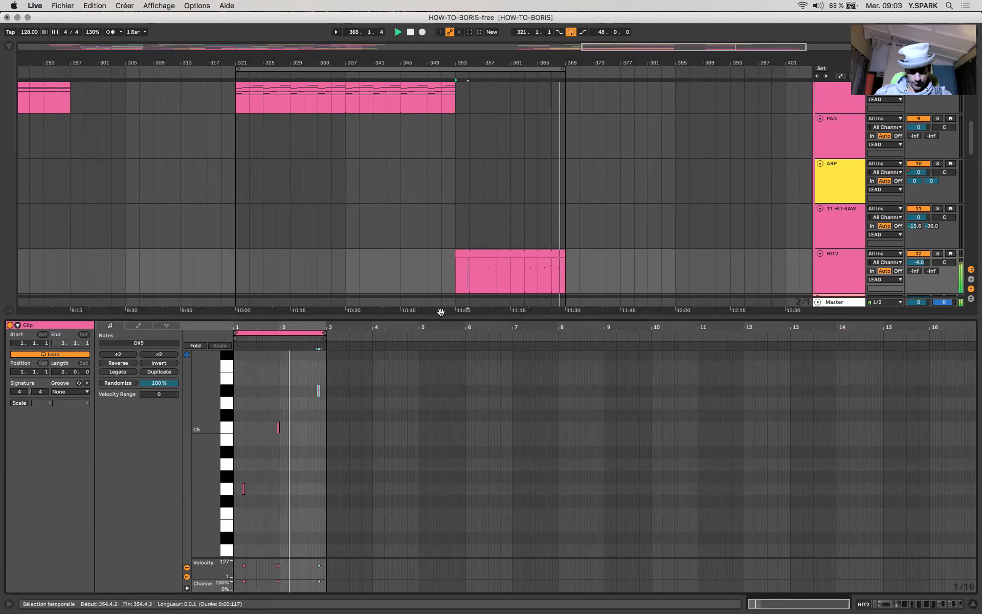
Play from bar 353 and examine the HIT2 track's device chain, from the Analog synth to the Glue Compressor.
key("super+alt+l")
left_click(454, 283)
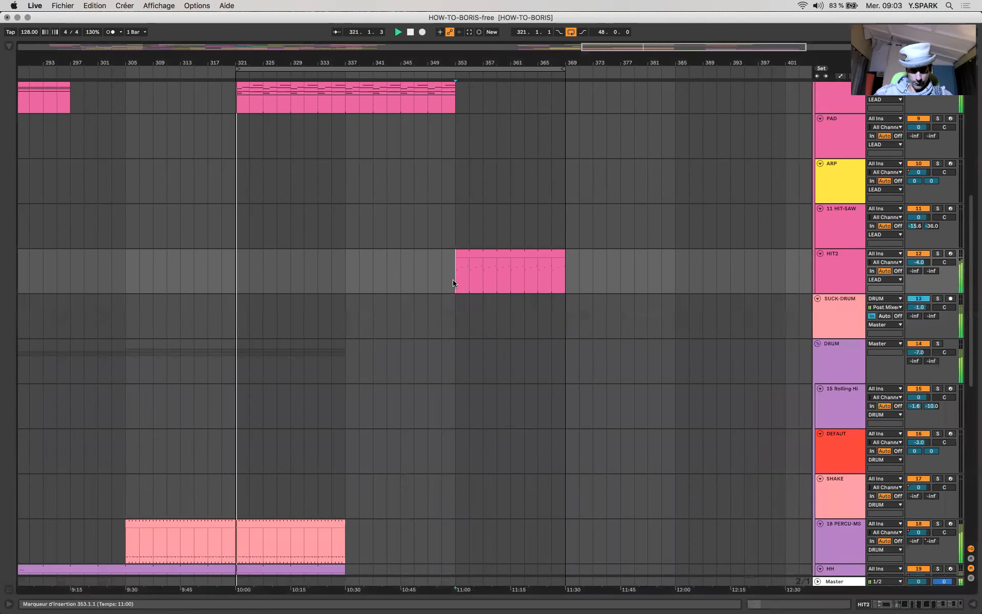
left_click(873, 605)
scroll(614, 548, "right", 10)
scroll(614, 548, "right", 3)
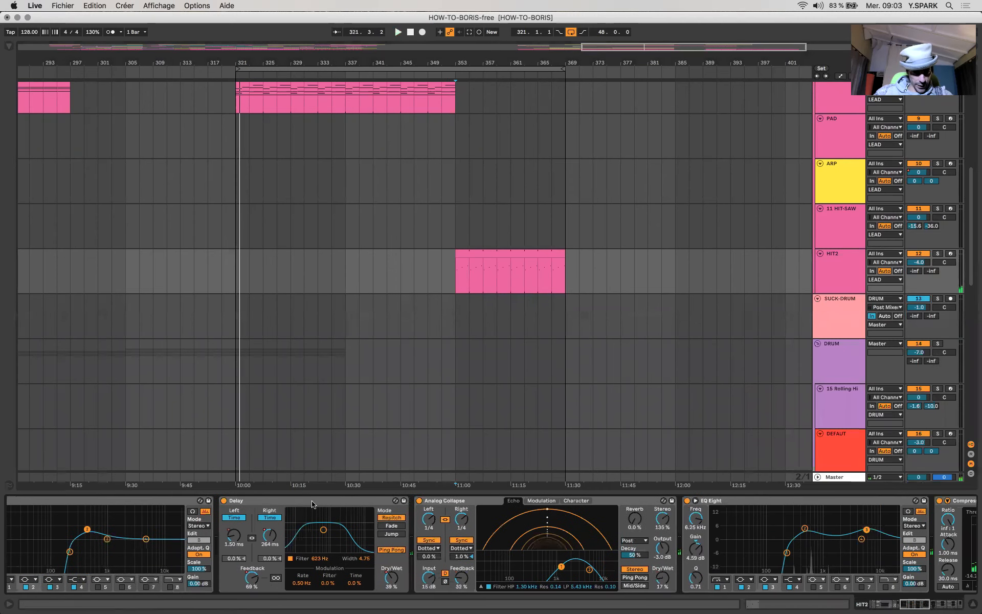
left_click(526, 251)
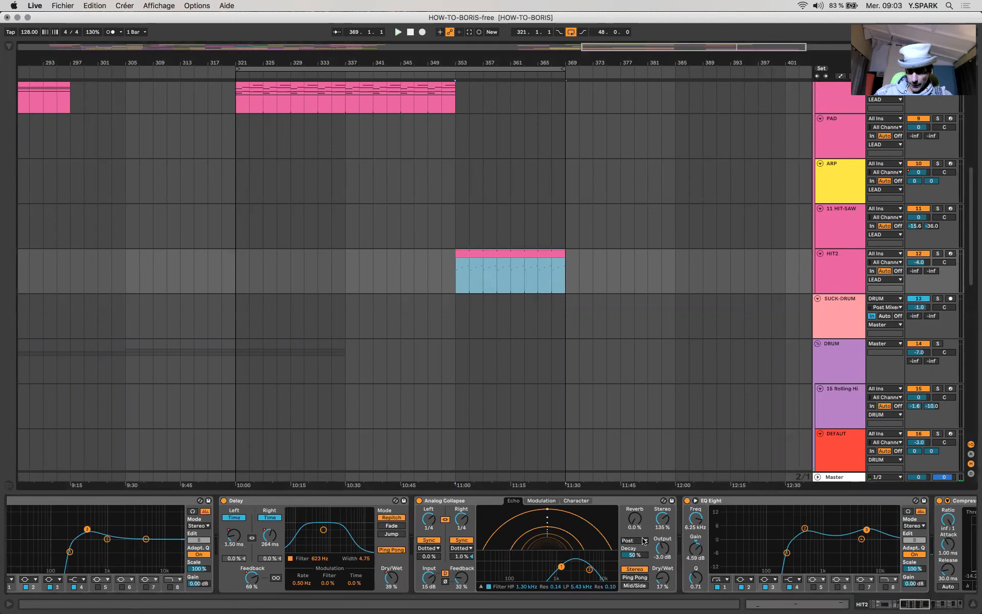
scroll(791, 569, "right", 10)
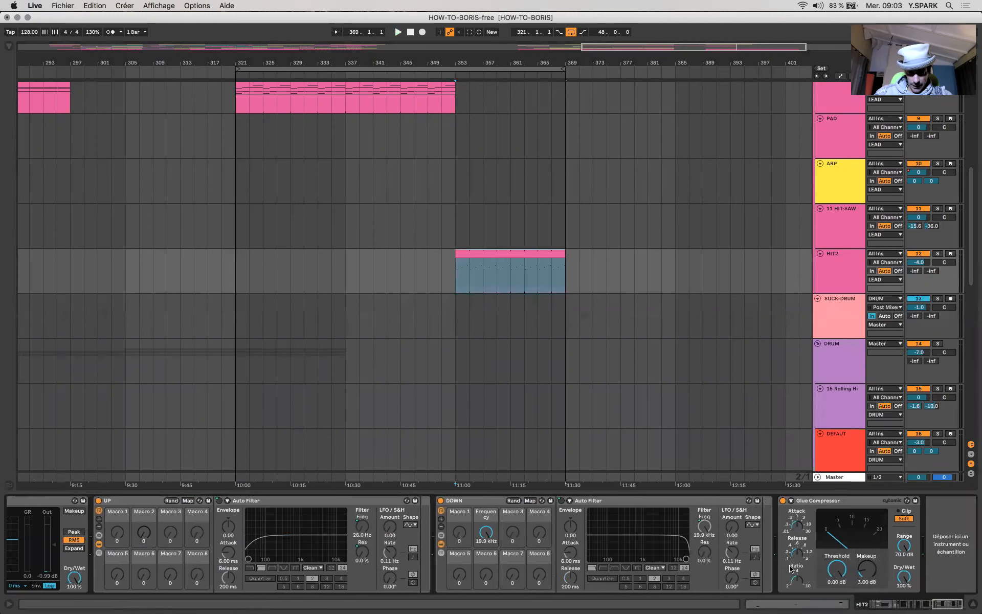
scroll(790, 569, "left", 15)
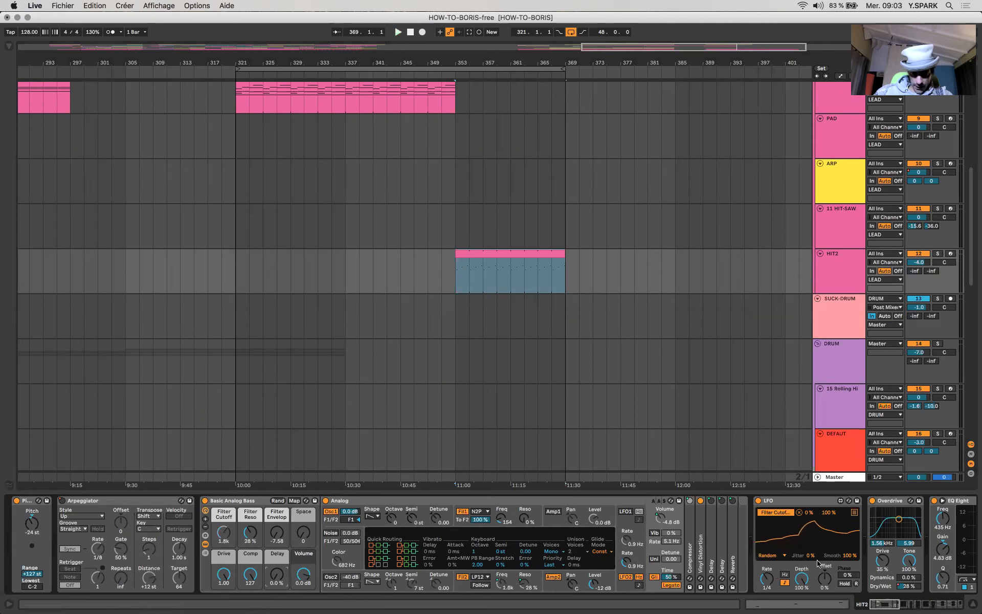
scroll(817, 563, "right", 5)
scroll(817, 564, "right", 4)
Draw a zigzag automation envelope for the Delay's right time across the HIT2 clip, with low points down to about 1 ms.
left_click(741, 543)
left_click(530, 254)
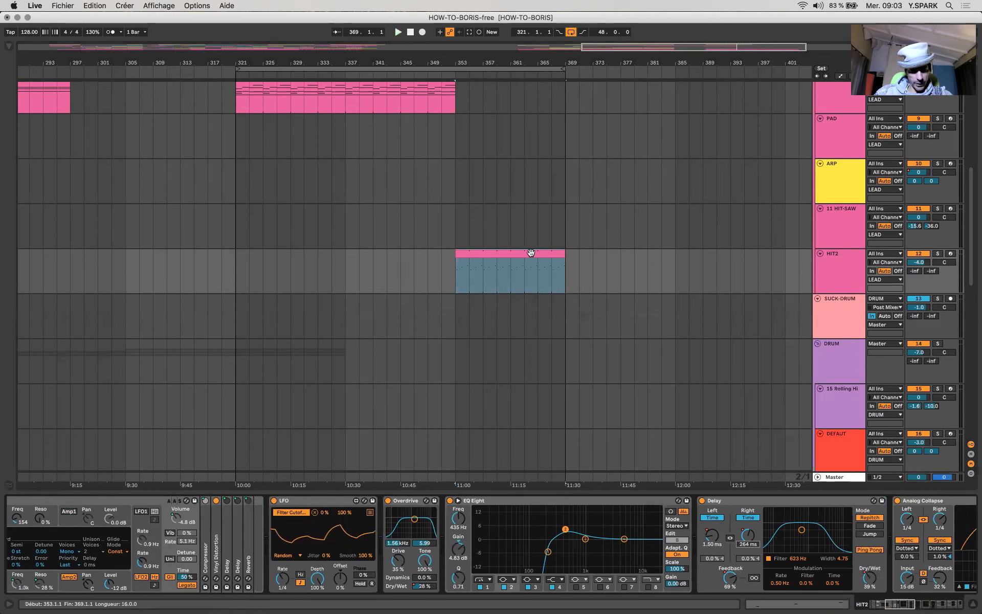
key("a")
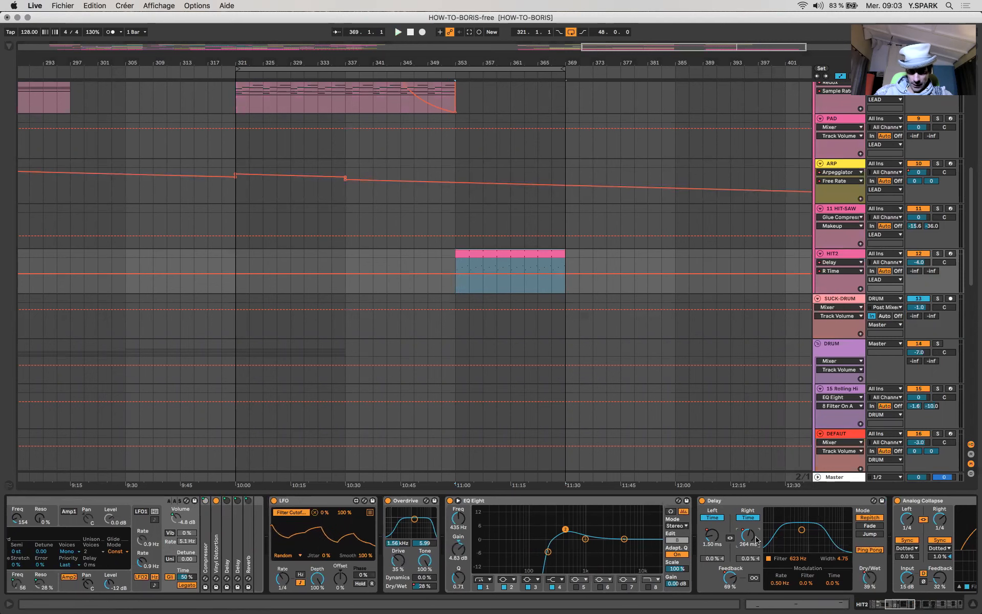
scroll(751, 543, "right", 4)
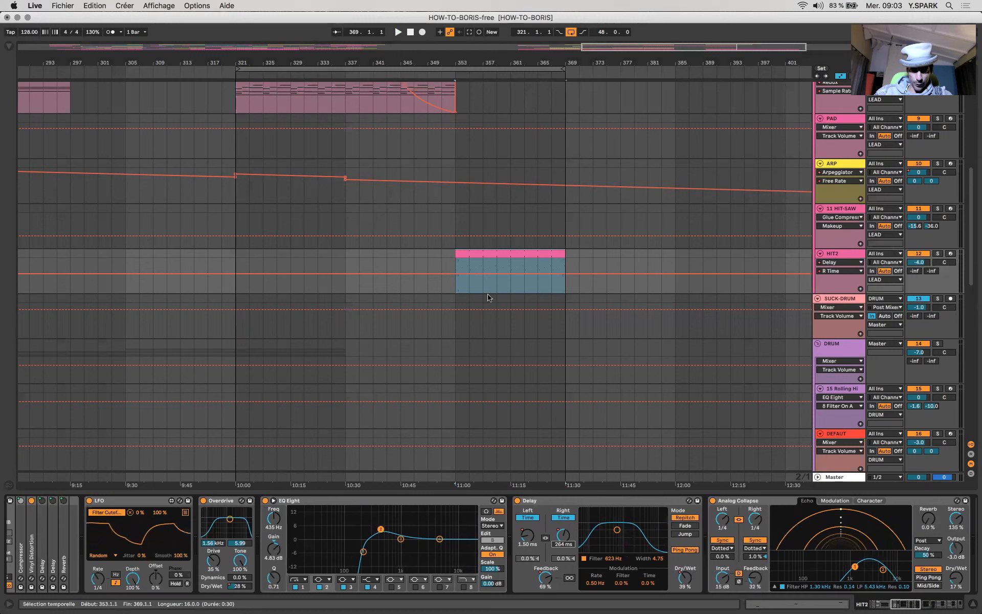
left_click(454, 275)
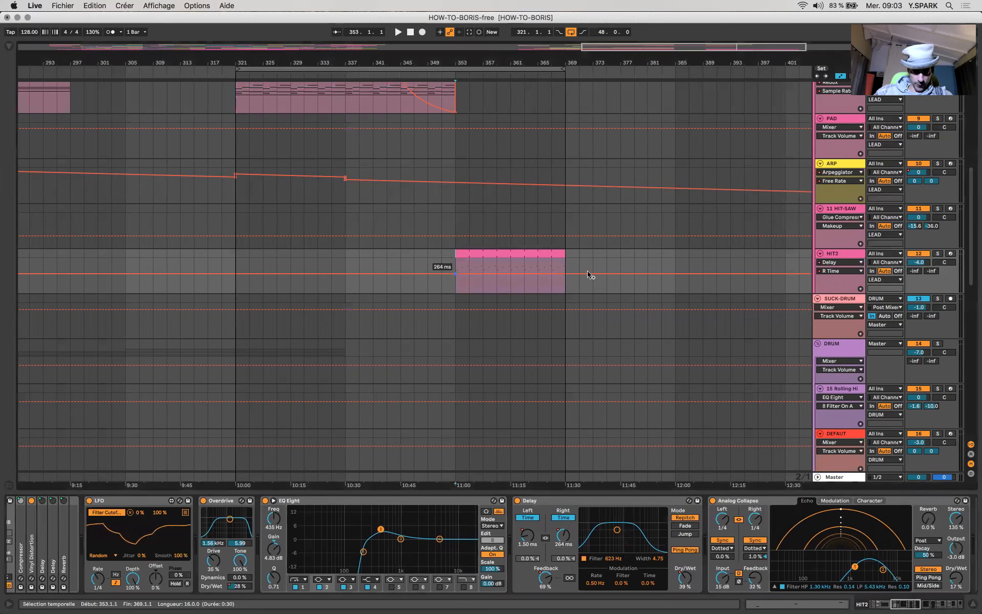
mouse_move(464, 275)
left_mouse_down()
mouse_move(464, 293)
mouse_move(483, 261)
mouse_move(492, 289)
mouse_move(515, 270)
mouse_move(537, 291)
left_mouse_up()
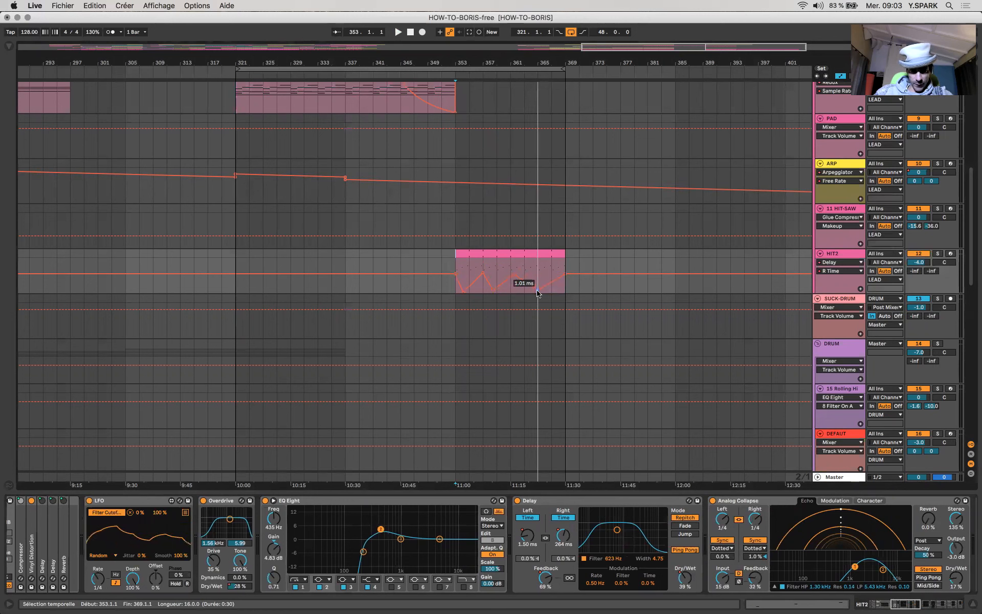
left_click_drag(556, 279, 558, 290)
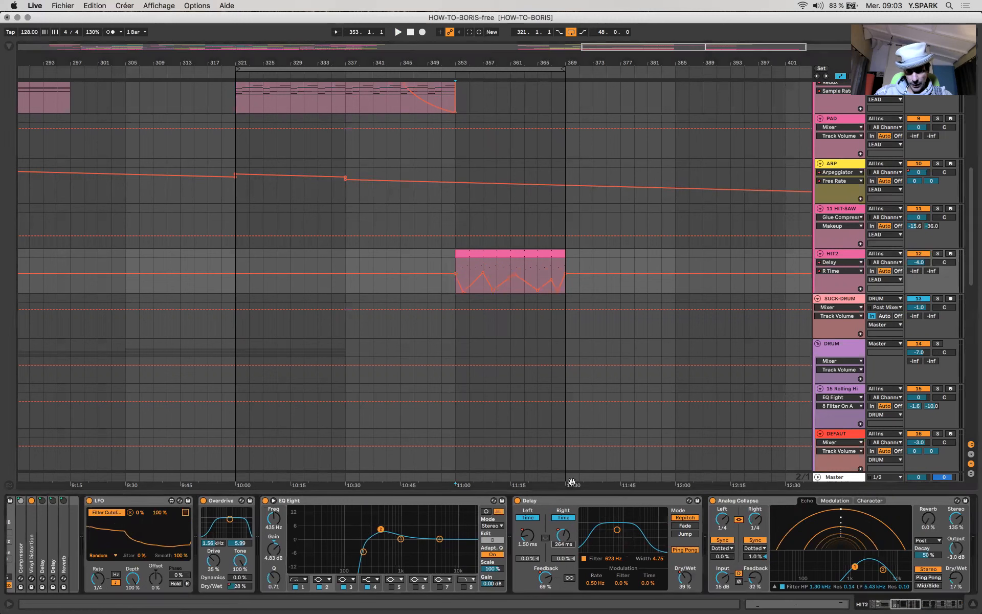
Draw a zigzag automation envelope for the Delay's left time across the HIT2 clip, with its highest peak near bar 361.
left_click(527, 542)
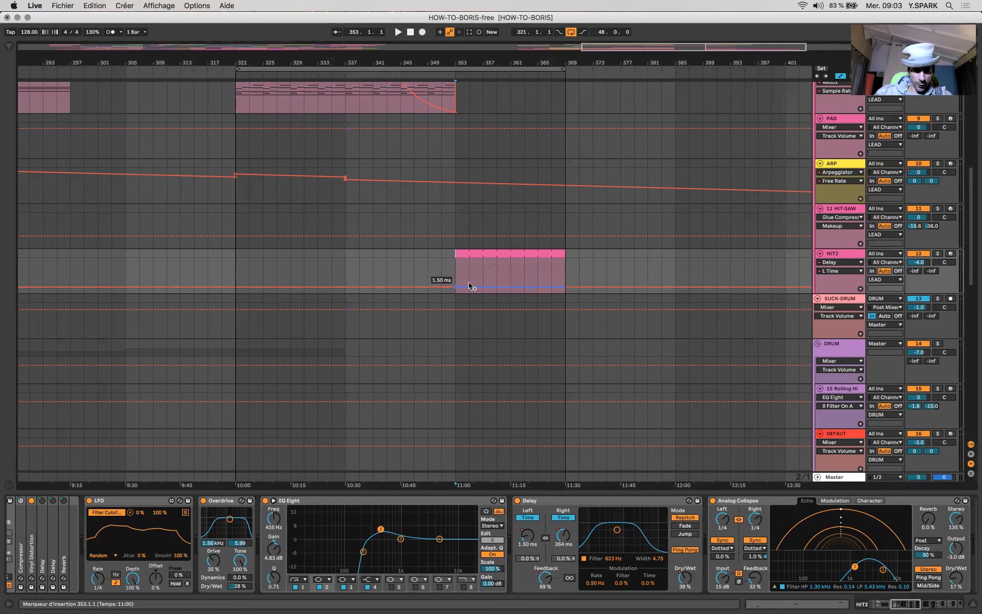
left_click_drag(470, 287, 553, 293)
key("space")
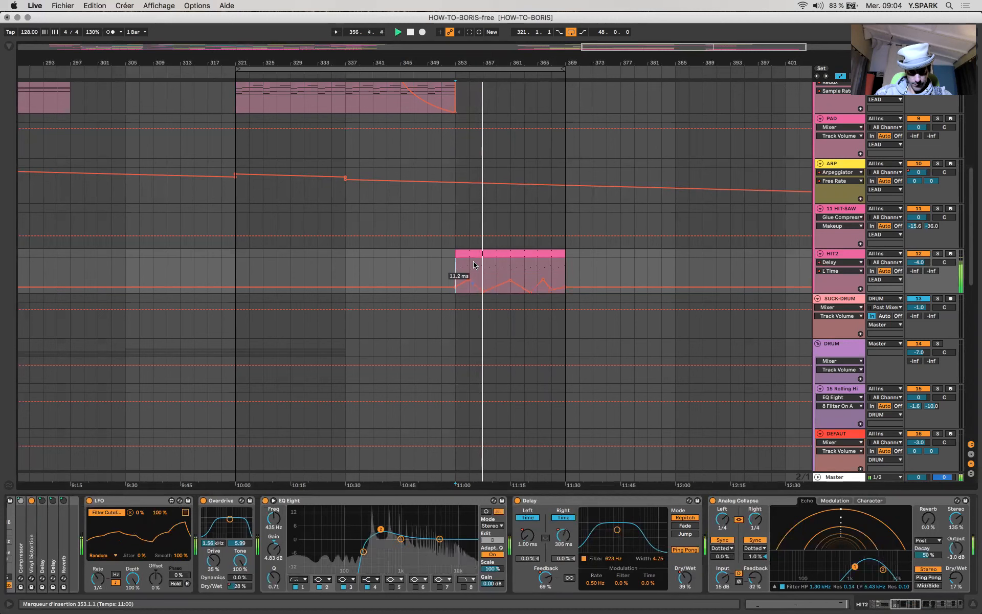
left_click(497, 285)
left_click_drag(511, 280, 511, 261)
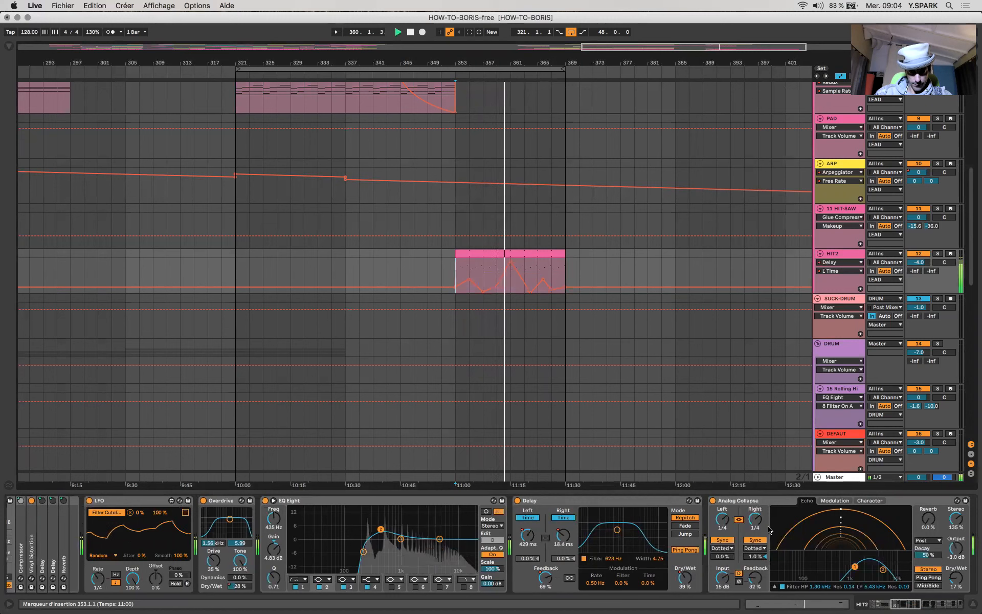
Raise the Delay's right time automation to a higher peak near bar 364 and hide the automation lanes.
left_click(566, 536)
left_click_drag(529, 284, 530, 266)
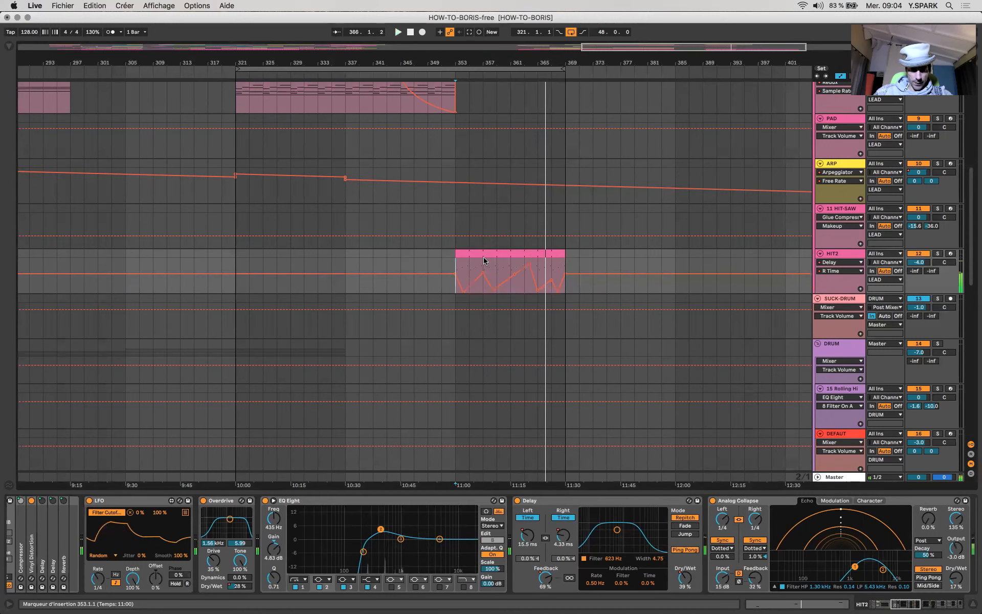
key("a")
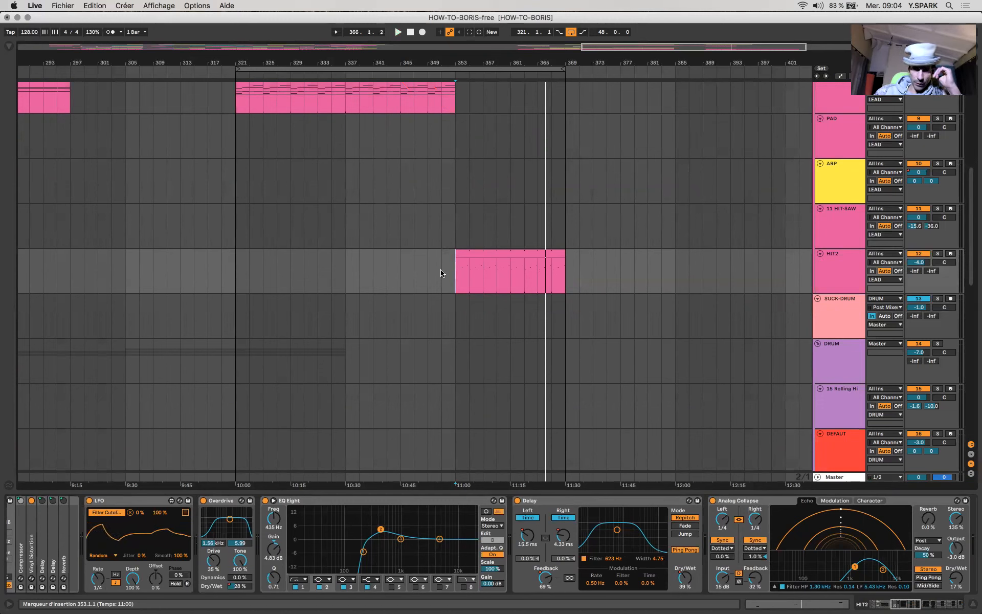
left_click(536, 504)
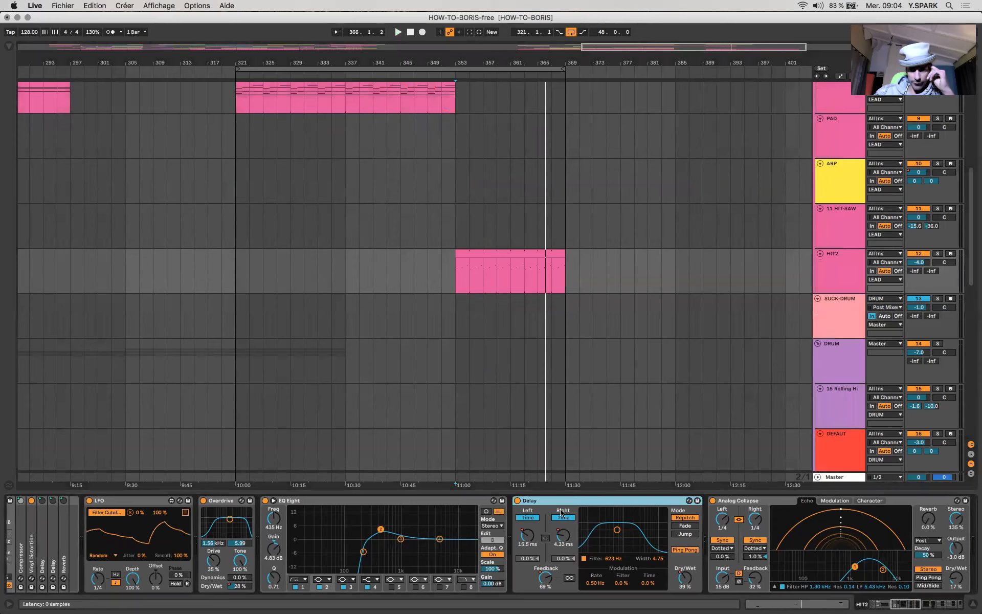
scroll(533, 361, "right", 5)
scroll(533, 361, "up", 3)
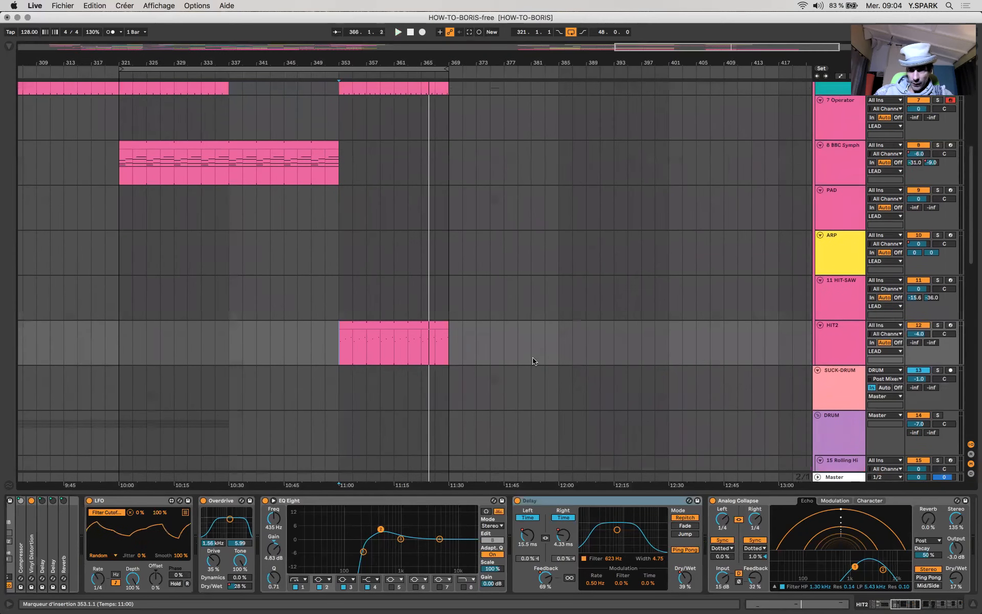
Review the drum and bass tracks around bar 353 and play the arrangement from there.
left_click(444, 285)
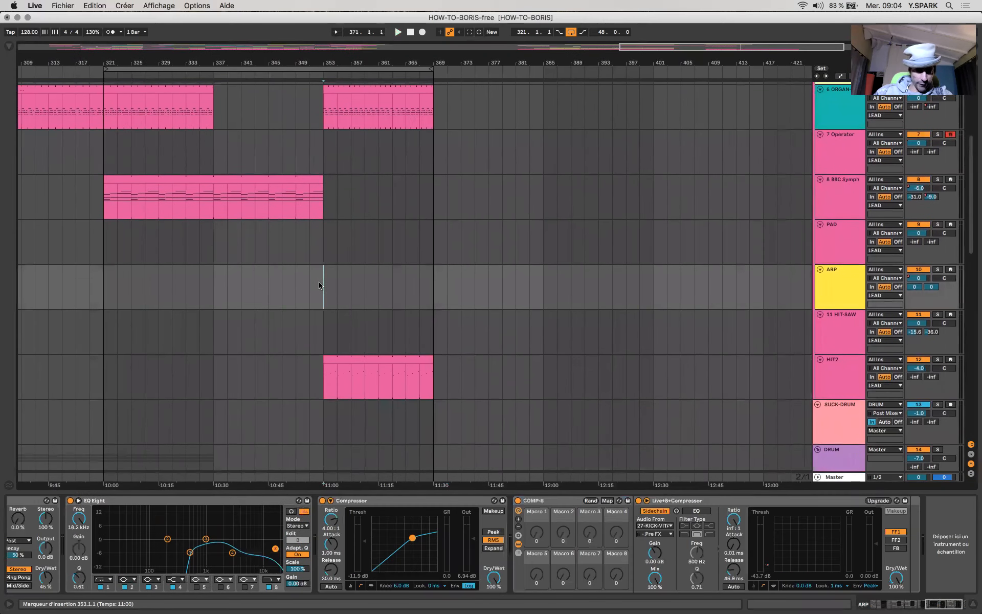
scroll(319, 286, "down", 5)
scroll(319, 285, "down", 10)
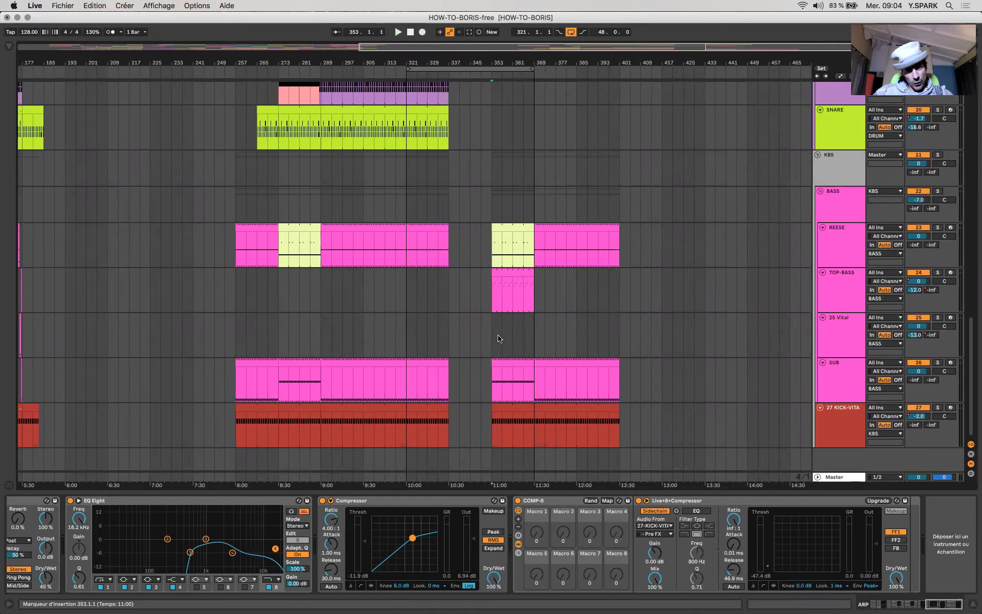
scroll(488, 364, "up", 5)
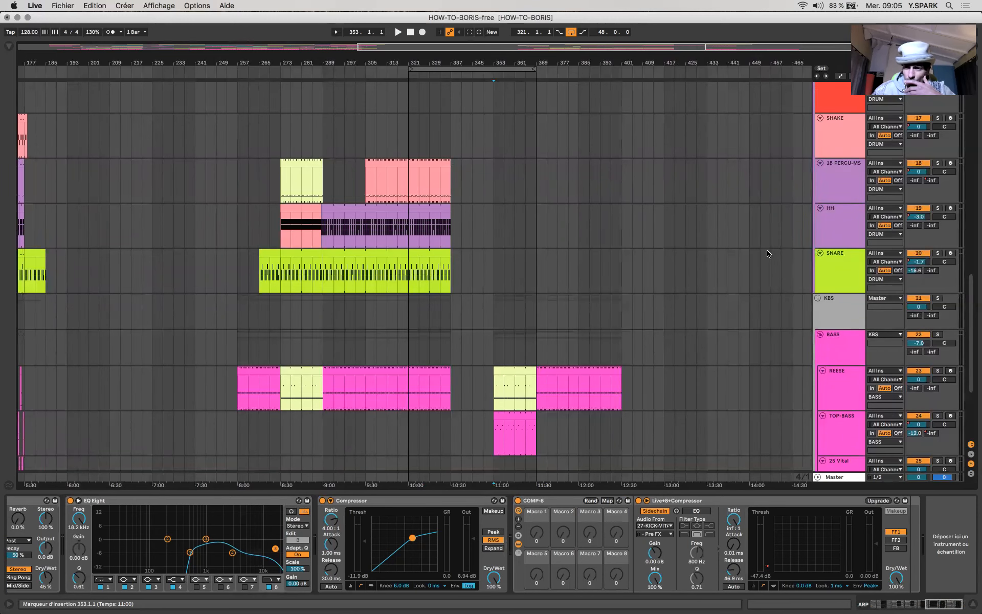
scroll(488, 240, "up", 2)
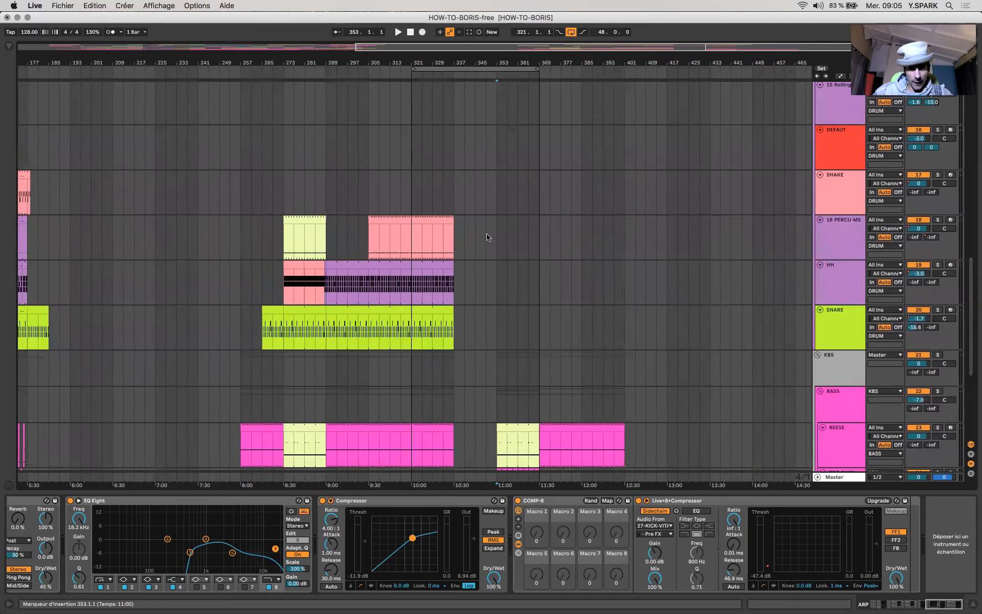
left_click(491, 246)
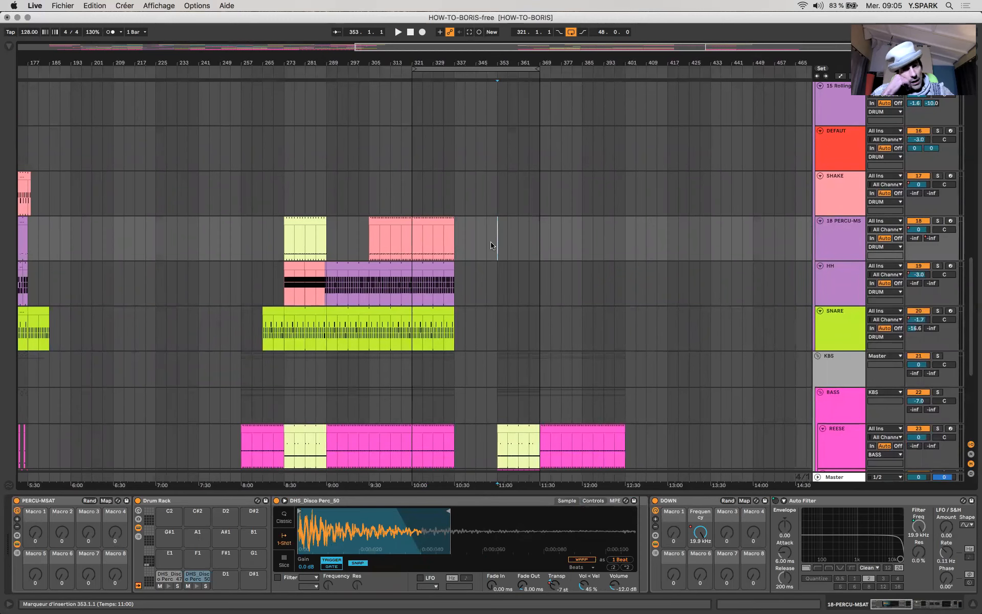
key("space")
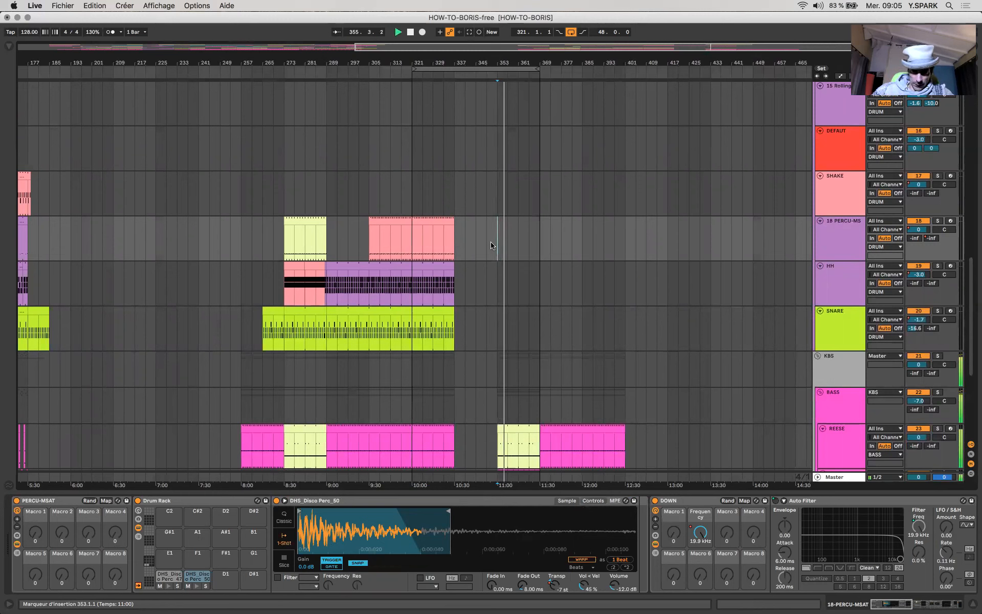
Create an empty MIDI clip on the HH track and extend it to span bars 353 to 361.
double_click(505, 290)
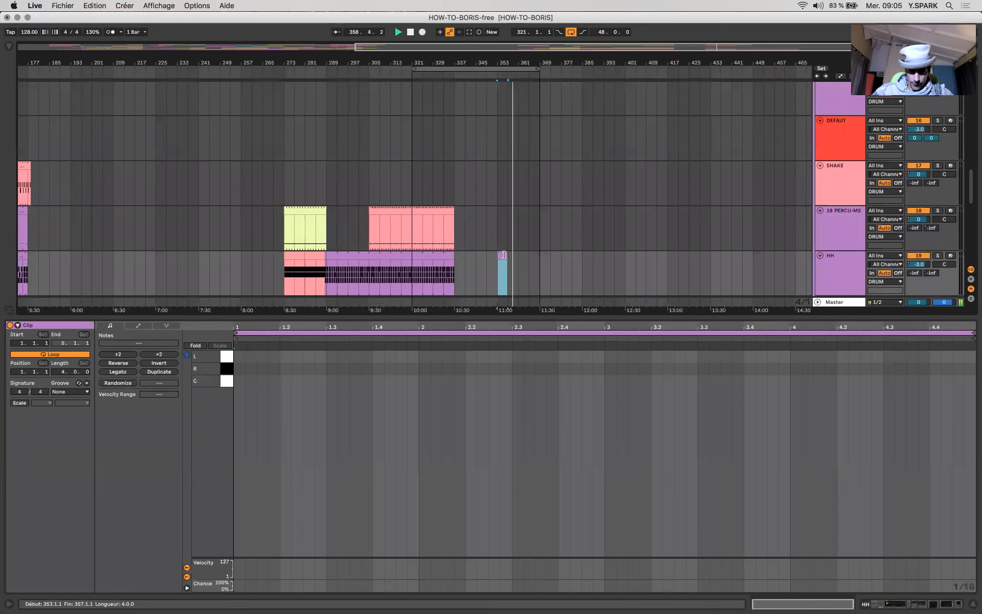
mouse_move(508, 258)
left_mouse_down()
mouse_move(542, 256)
mouse_move(518, 259)
left_mouse_up()
left_click(508, 257)
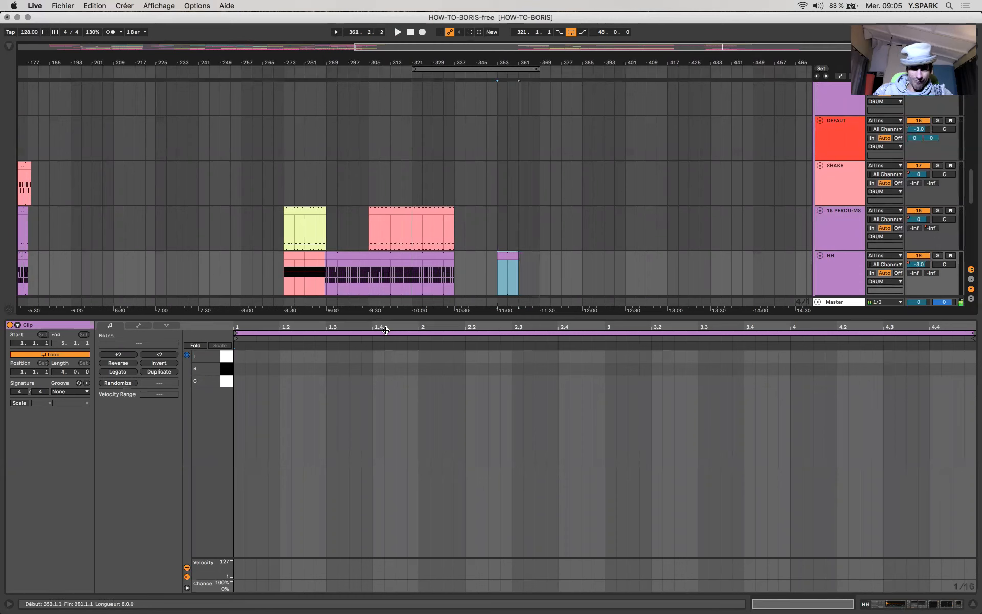
Add a very low-velocity C note at 1.2 in the HH clip and shorten its loop to two beats.
double_click(285, 383)
mouse_move(287, 384)
left_mouse_down()
mouse_move(286, 358)
mouse_move(286, 390)
left_mouse_up()
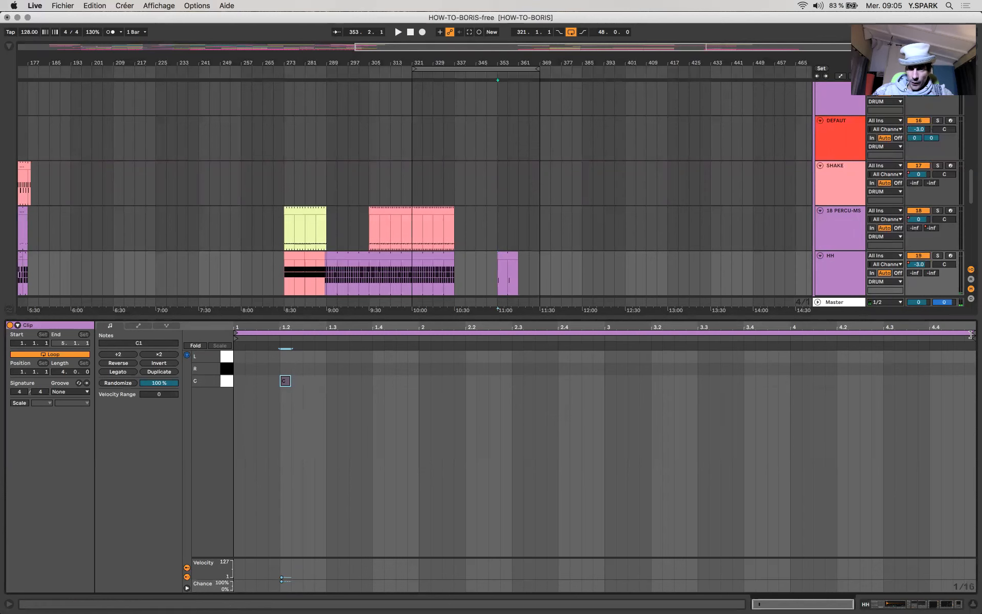
left_click_drag(972, 333, 327, 332)
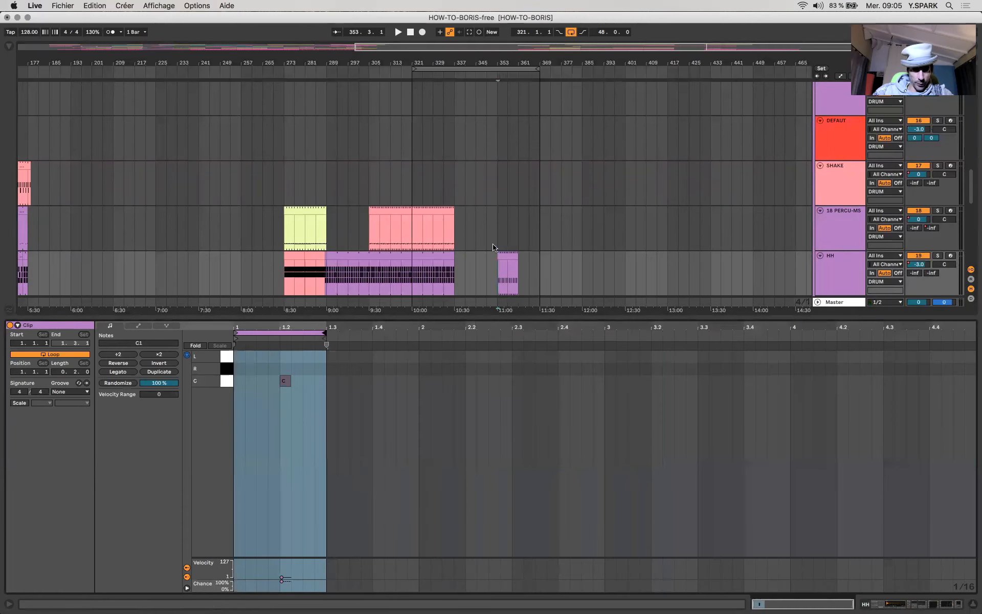
left_click(511, 254)
key("space")
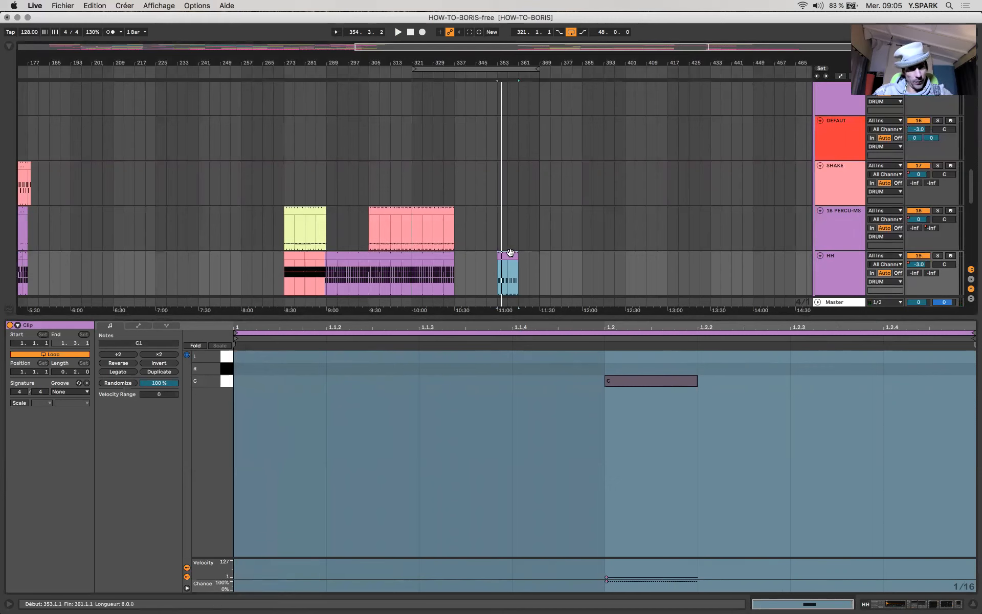
Duplicate the HH clip to bar 361, compress its pattern to half length, and raise the C note's velocity to 90.
key("super+d")
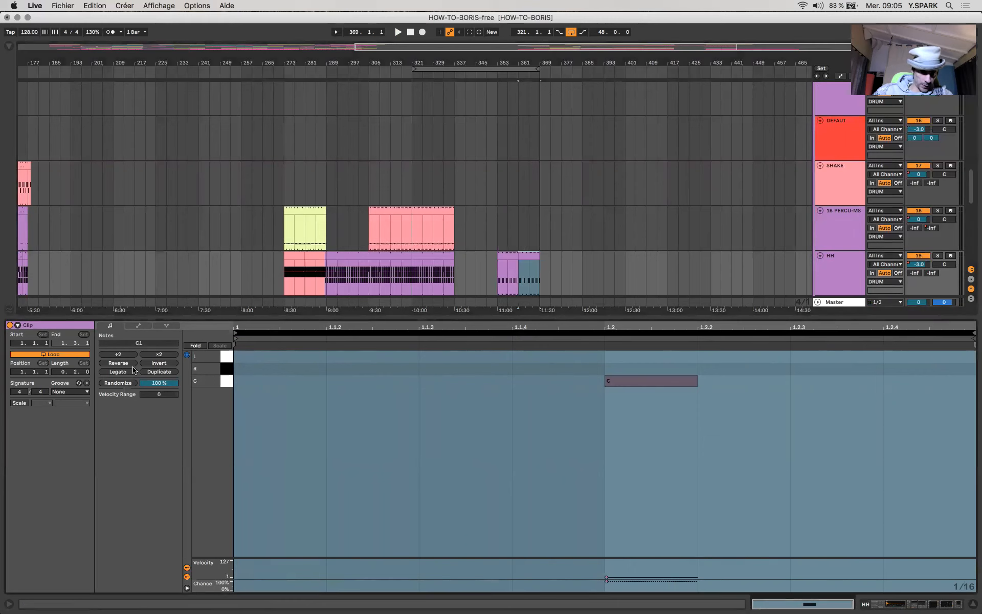
left_click(115, 355)
left_click_drag(442, 381, 442, 338)
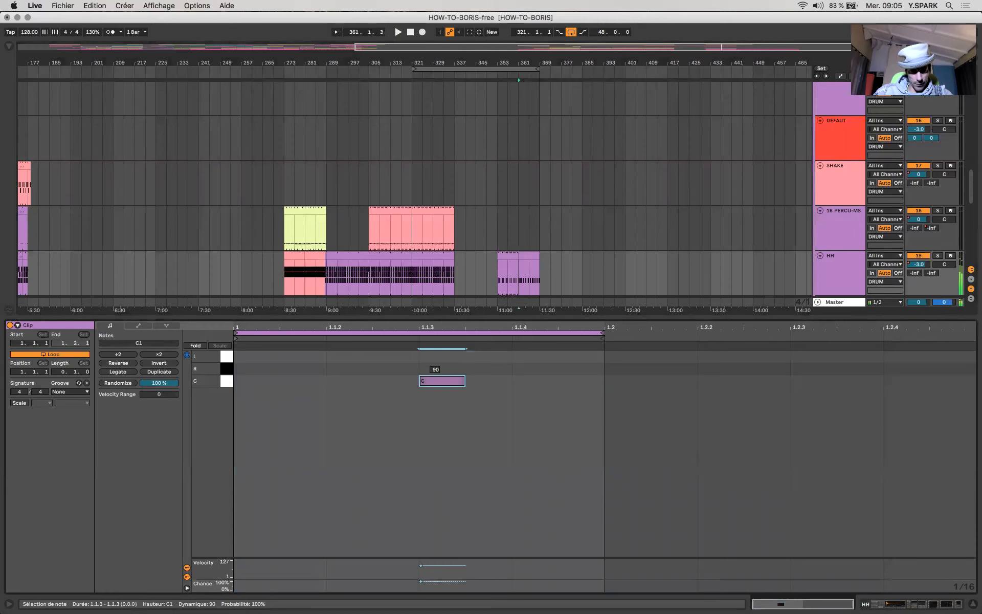
Layer R and L notes with the C note at 1.1.3 in the second HH clip and hide the clip editor.
double_click(441, 368)
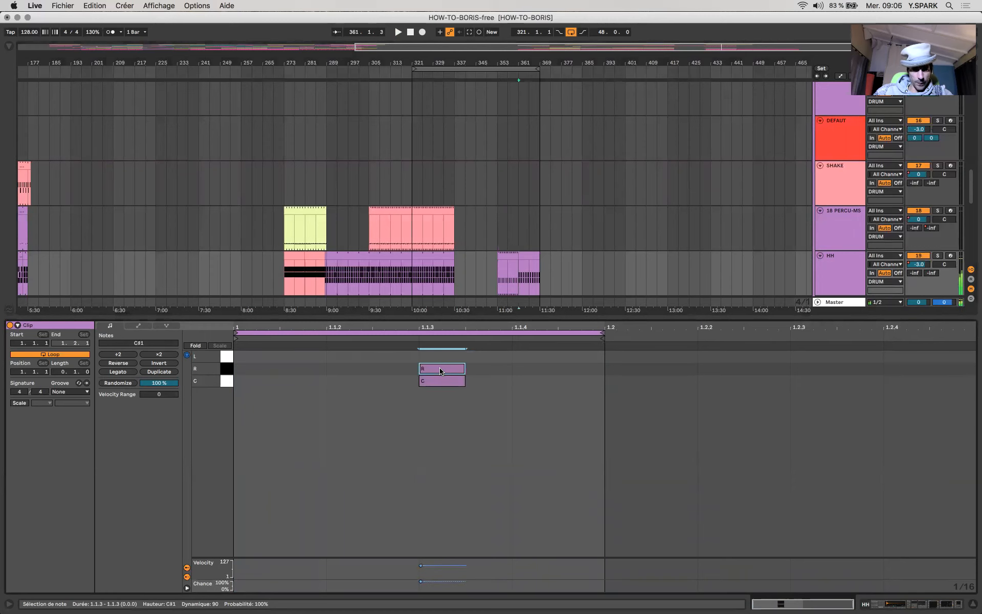
double_click(440, 356)
left_click(530, 257)
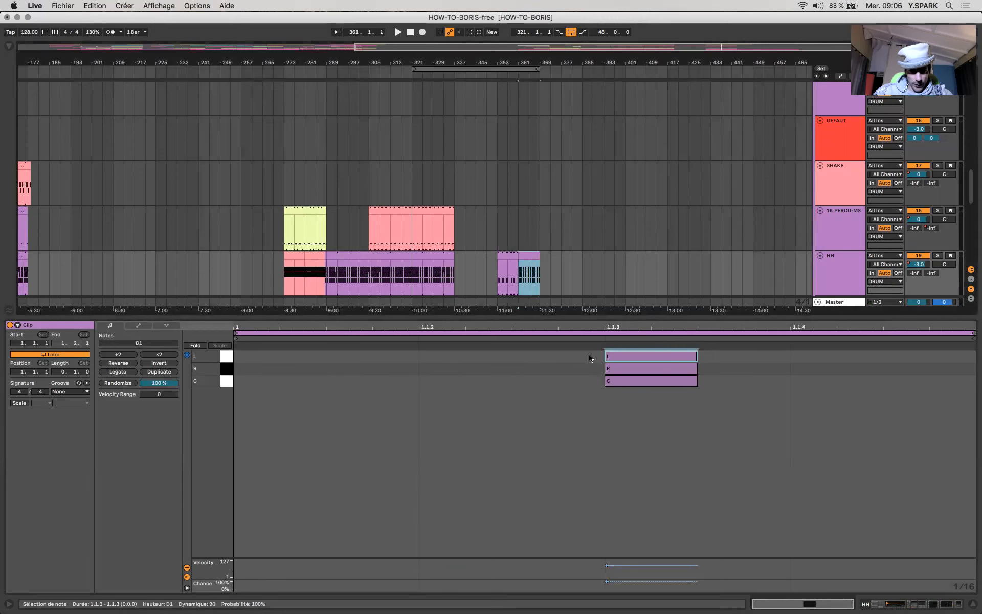
key("super+alt+l")
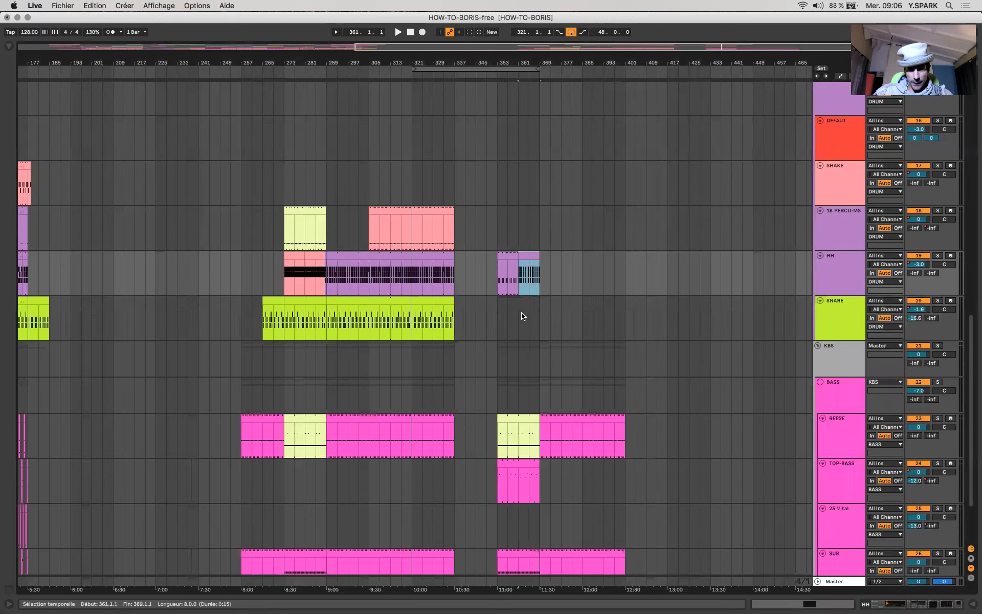
Create an empty MIDI clip on the SNARE track and extend it to span bars 361 to 369.
left_click(519, 318)
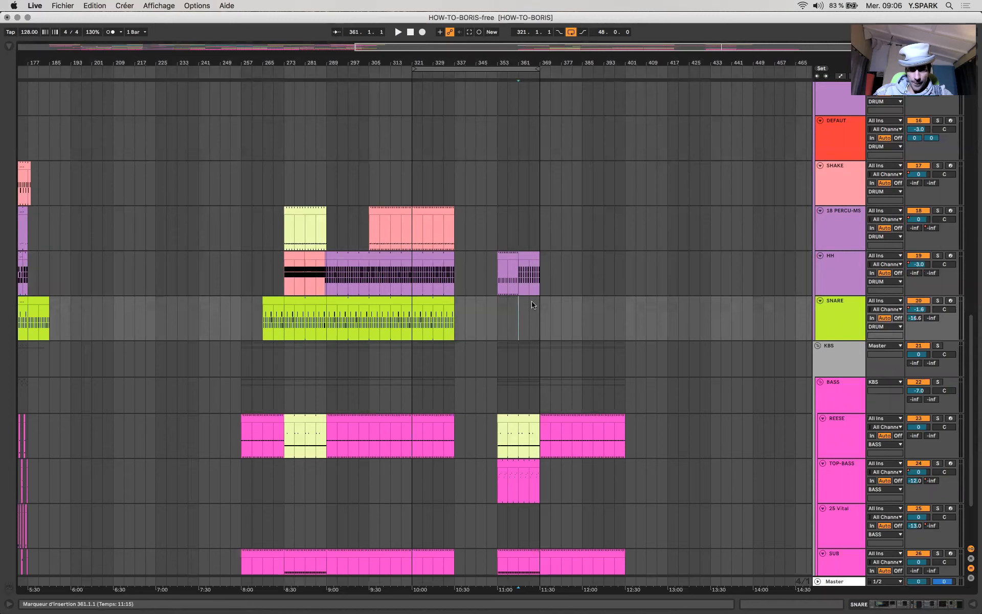
left_click(530, 320, "shift")
key("super+shift+m")
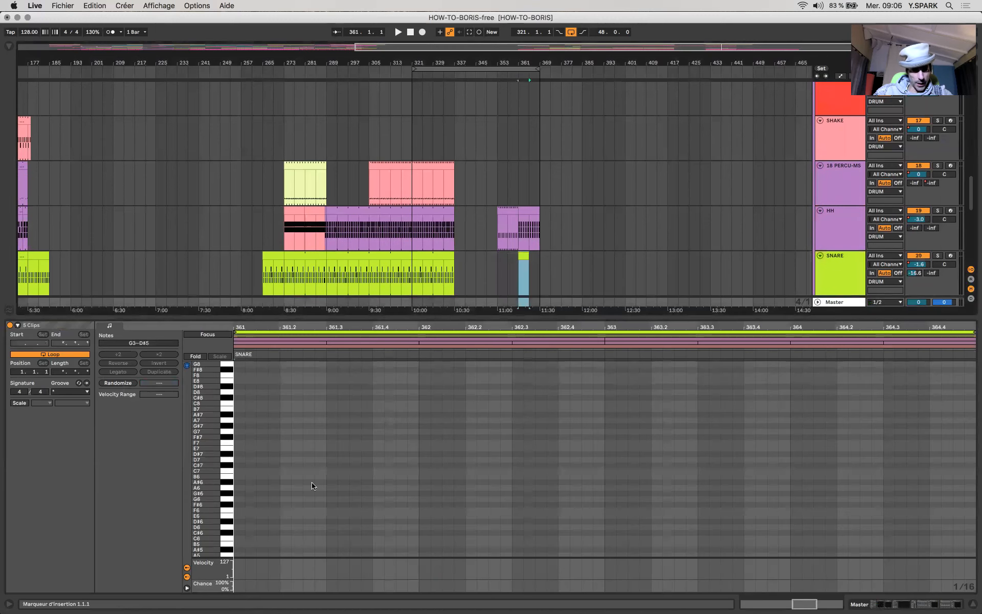
left_click(523, 256)
left_click_drag(529, 256, 535, 257)
Add a 707_sd1 note at 1.2 in the SNARE clip, shorten its loop to two beats and hide the clip editor.
double_click(286, 357)
key("space")
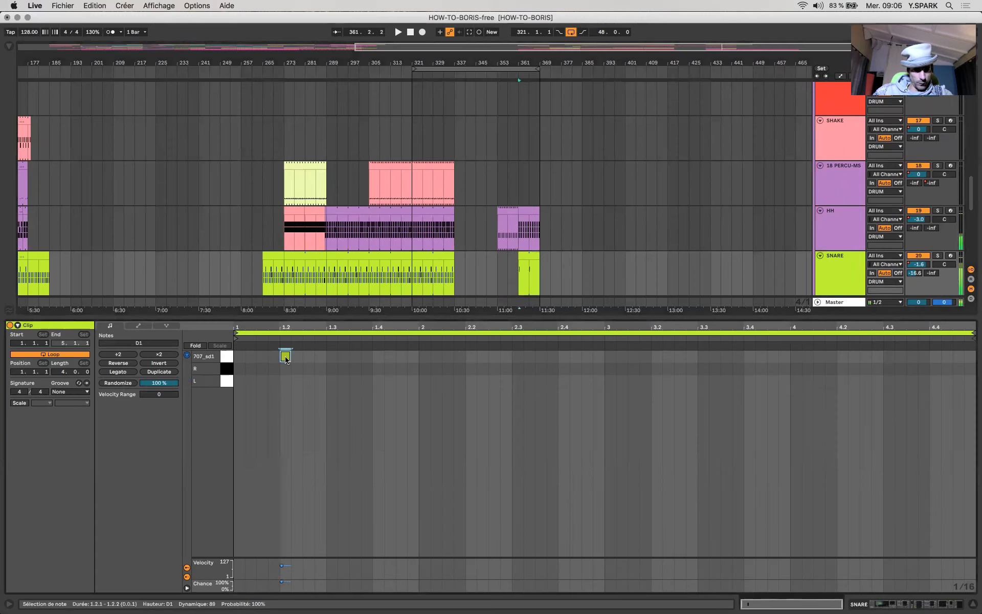
left_click_drag(971, 333, 326, 332)
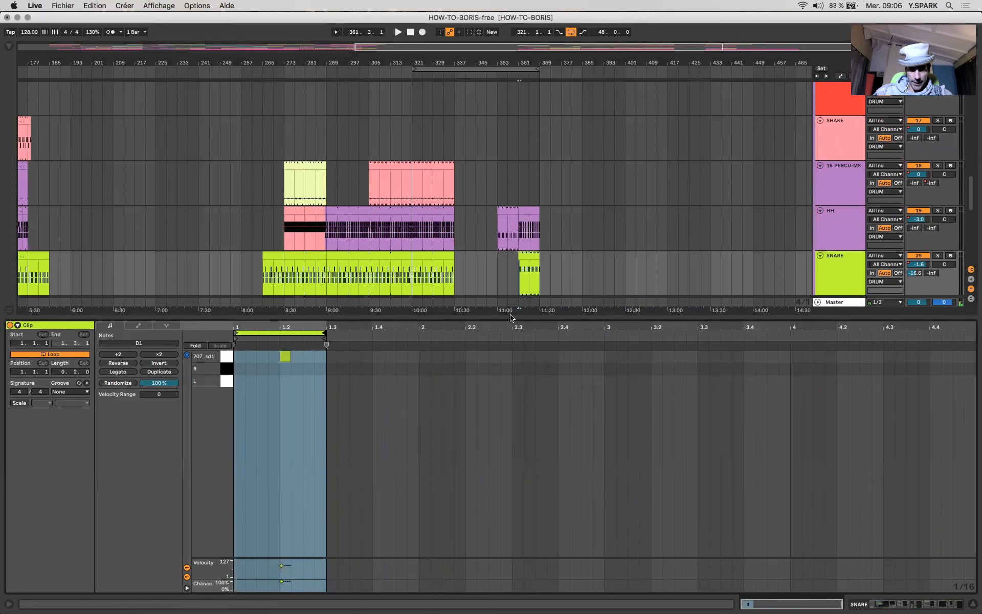
key("super+alt+l")
Duplicate the HH and SNARE section of bars 361 to 369 four times so it extends to bar 401.
left_click_drag(520, 282, 539, 232)
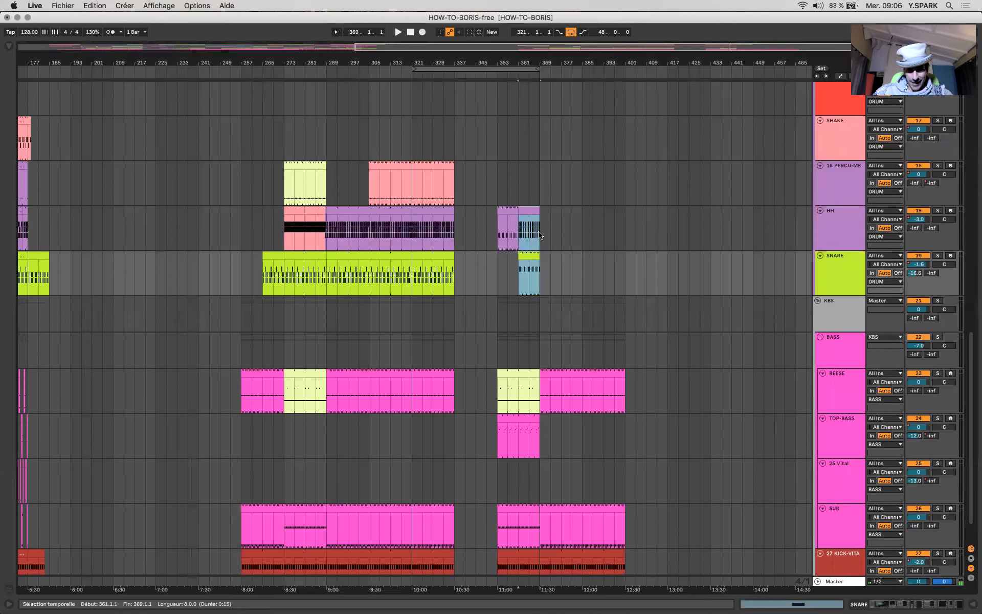
key("super+d")
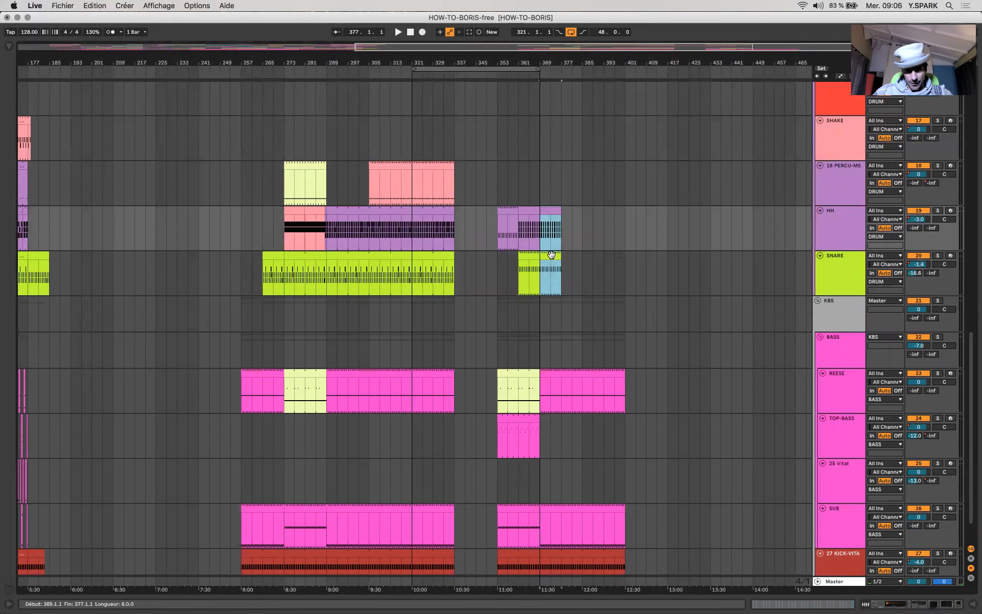
key("super+d")
key("super+d")
key("super+d")
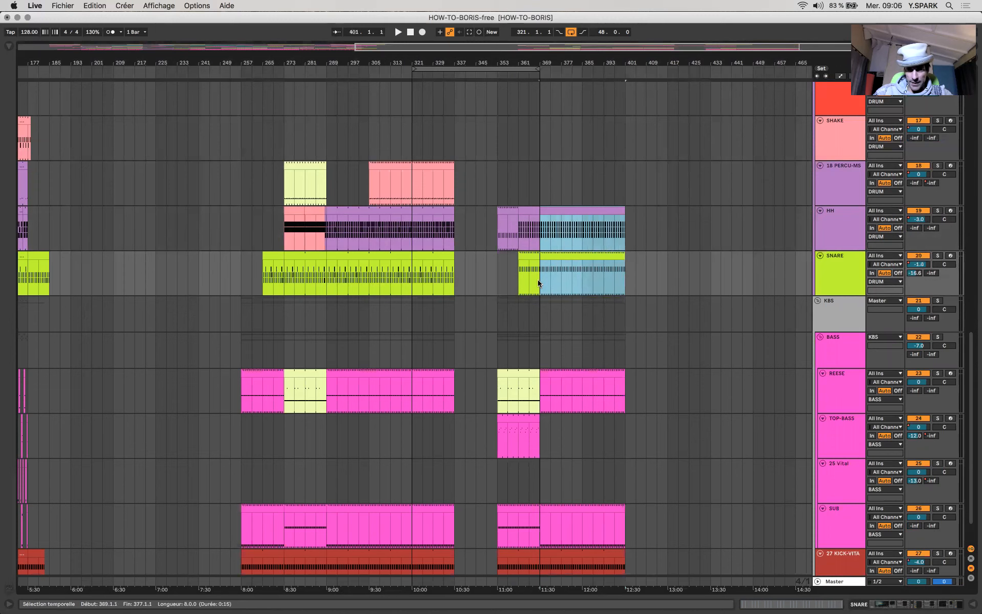
Delete the content of bar 368 on the tracks from HH down to 27 KICK-VITA to leave a one-bar break.
scroll(537, 281, "up", 5)
left_click(533, 238)
left_click_drag(546, 552, 538, 607)
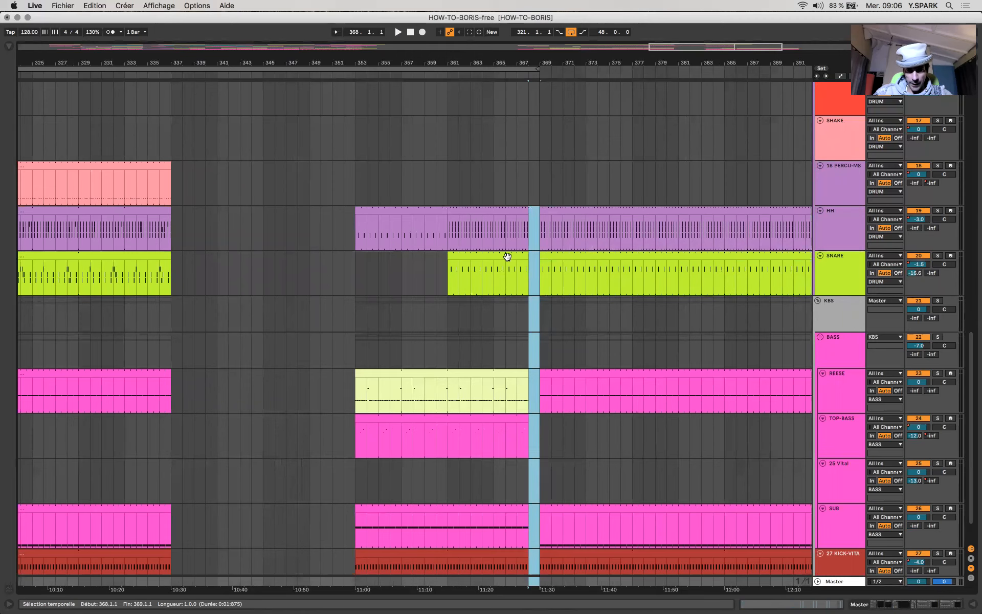
scroll(508, 254, "down", 3)
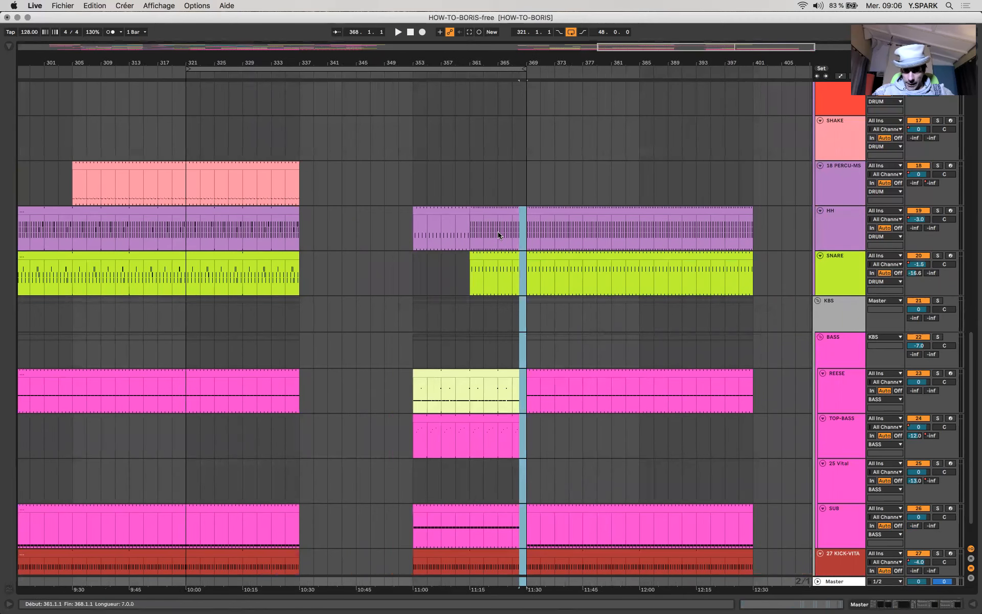
Replace the SNARE section from bar 369 to 401 with a copy of the earlier swung SNARE pattern and save the Set.
left_click(551, 263)
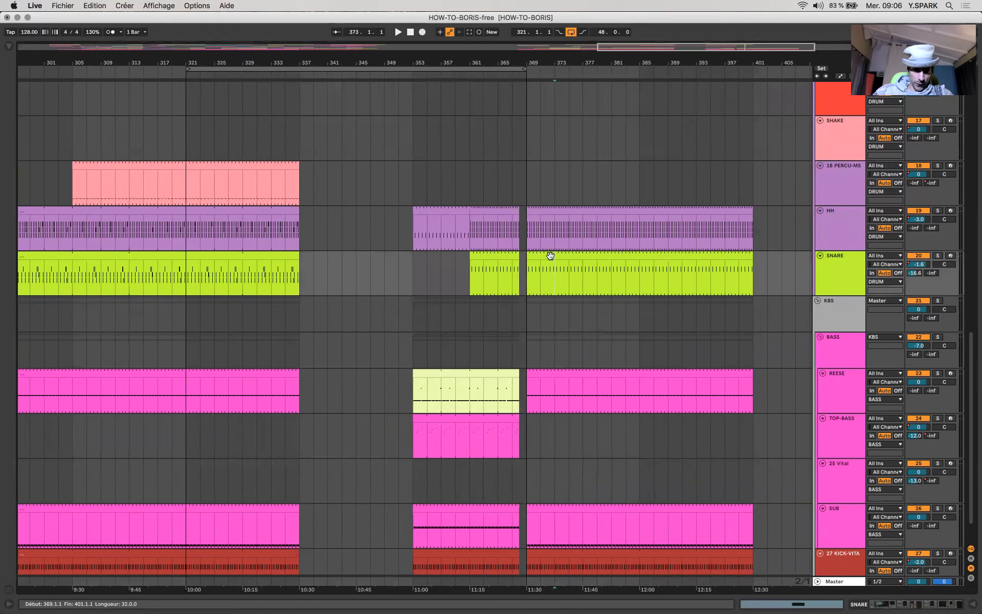
double_click(549, 259)
scroll(595, 223, "down", 7)
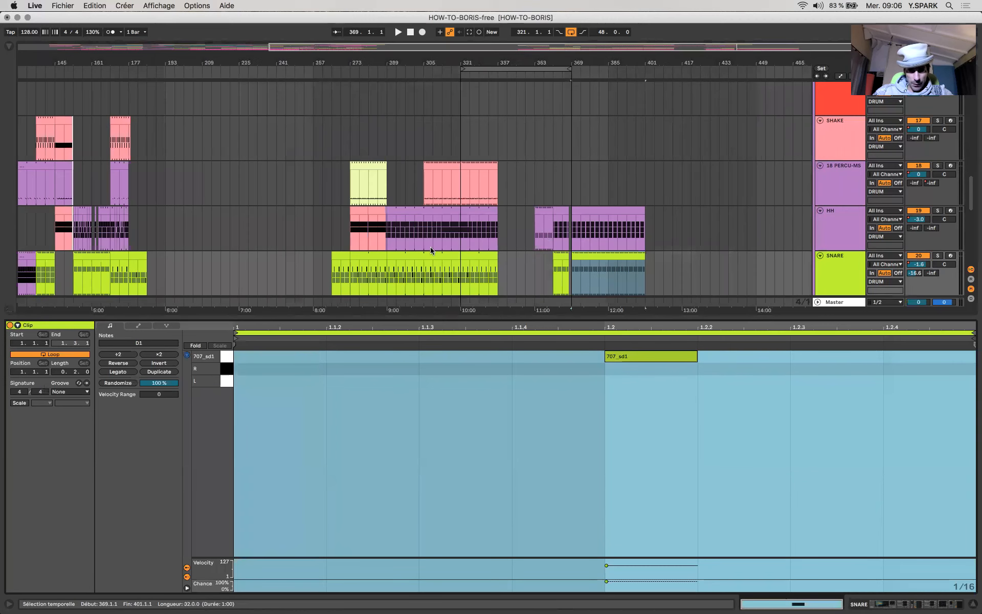
mouse_move(397, 257)
left_mouse_down()
mouse_move(666, 250)
mouse_move(558, 277)
left_mouse_up()
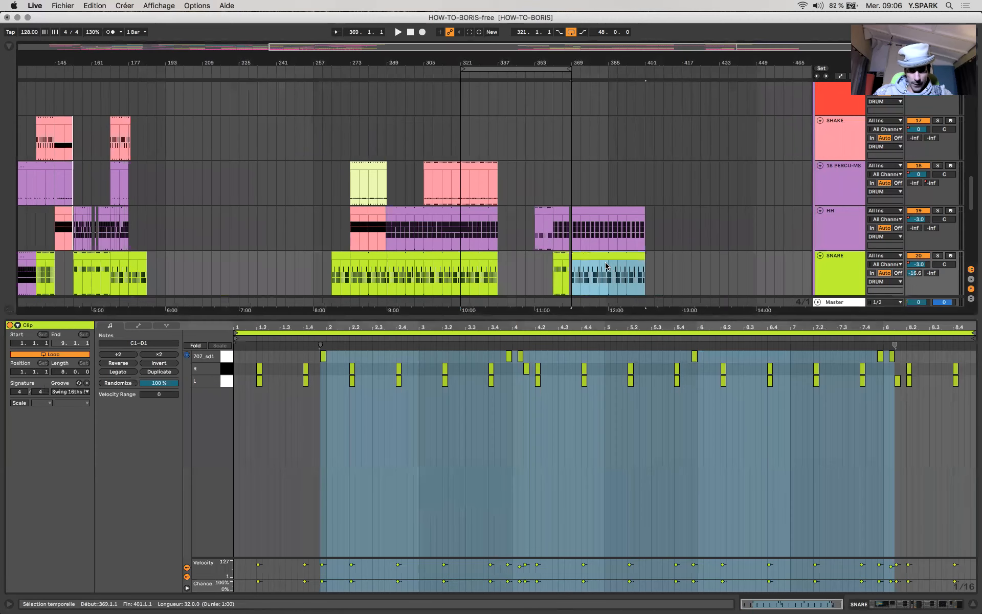
double_click(546, 316)
key("super+s")
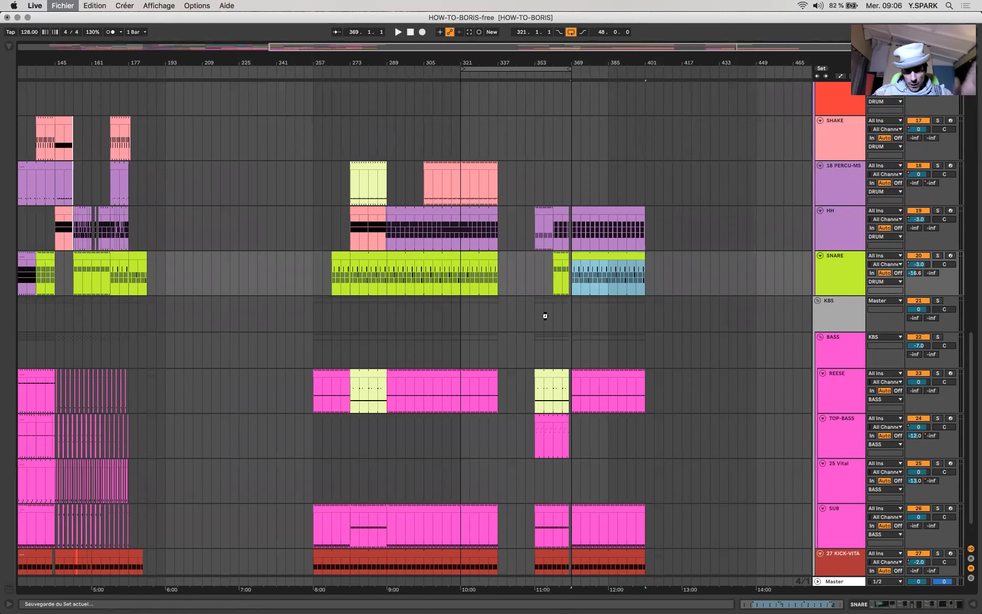
Examine the arrangement from the bass tracks up to the lead and NOIZ tracks around bars 321 to 401.
scroll(598, 356, "down", 3)
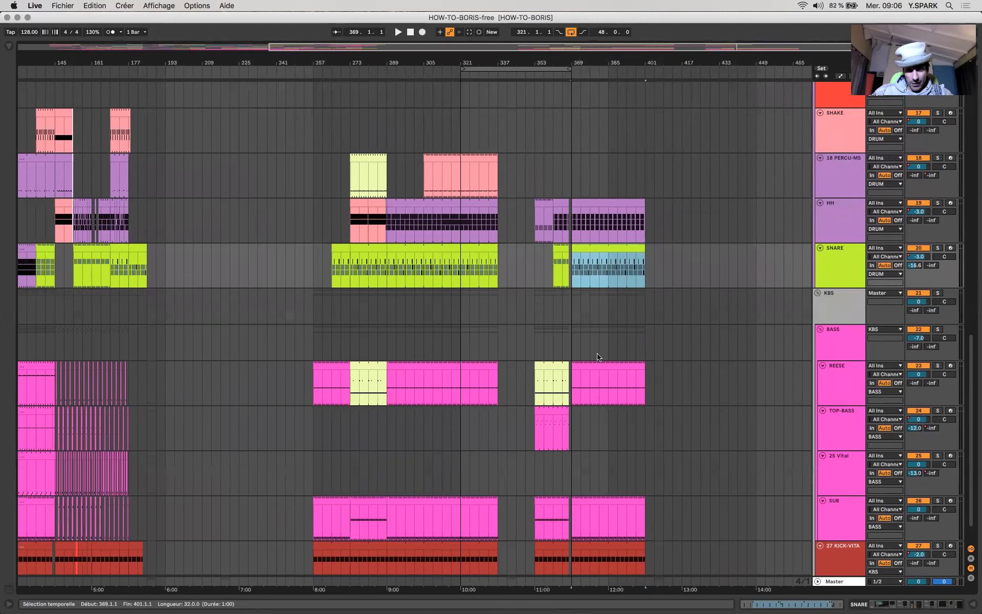
scroll(530, 325, "up", 10)
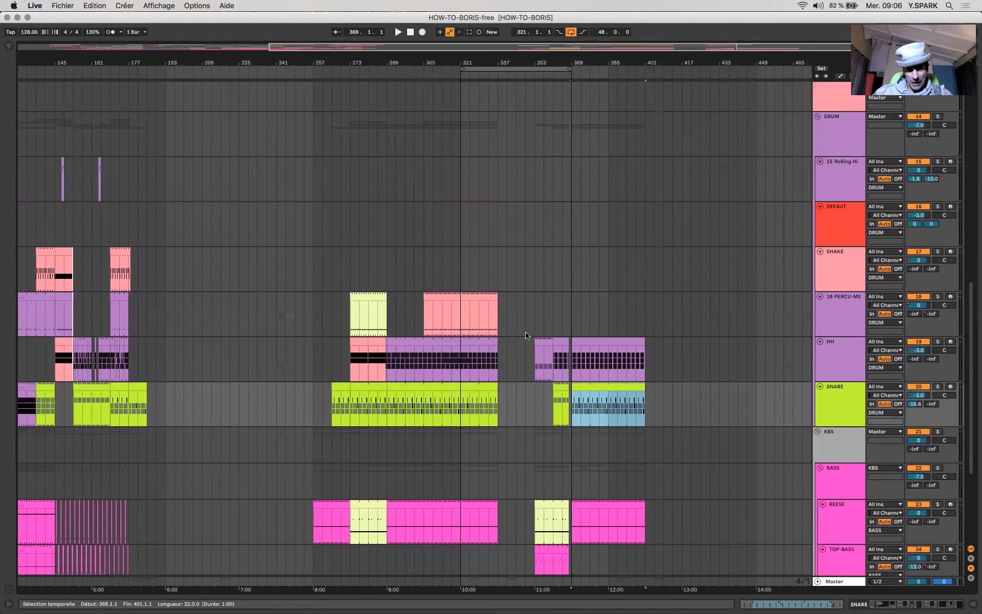
left_click(477, 323)
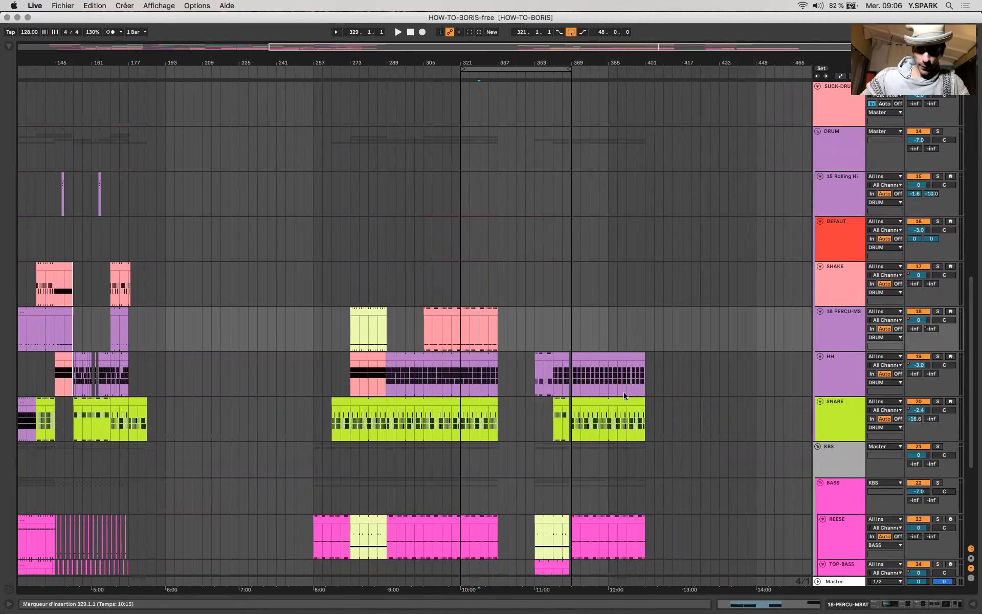
scroll(625, 392, "up", 10)
scroll(612, 348, "up", 11)
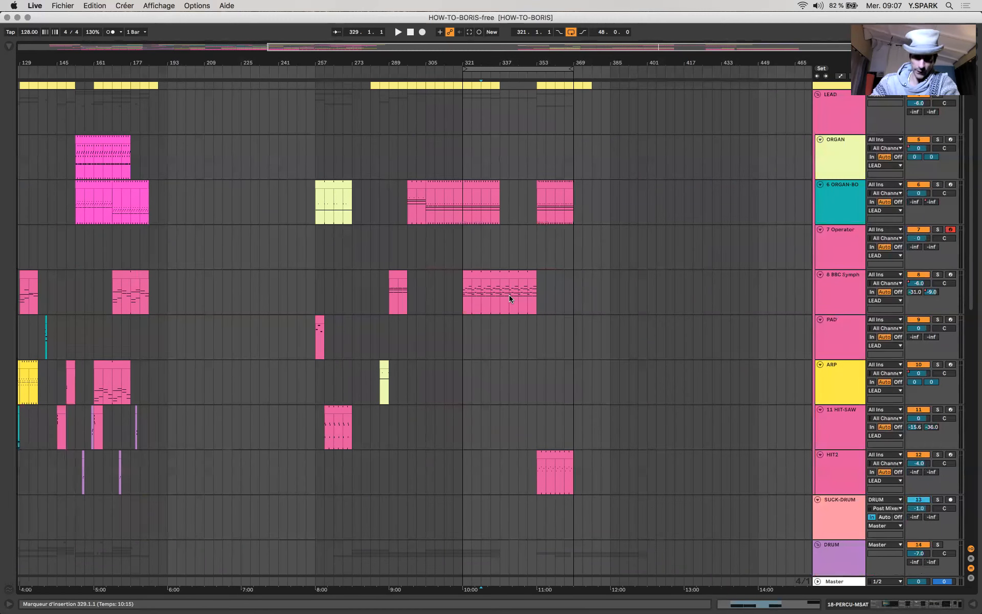
scroll(555, 266, "down", 3)
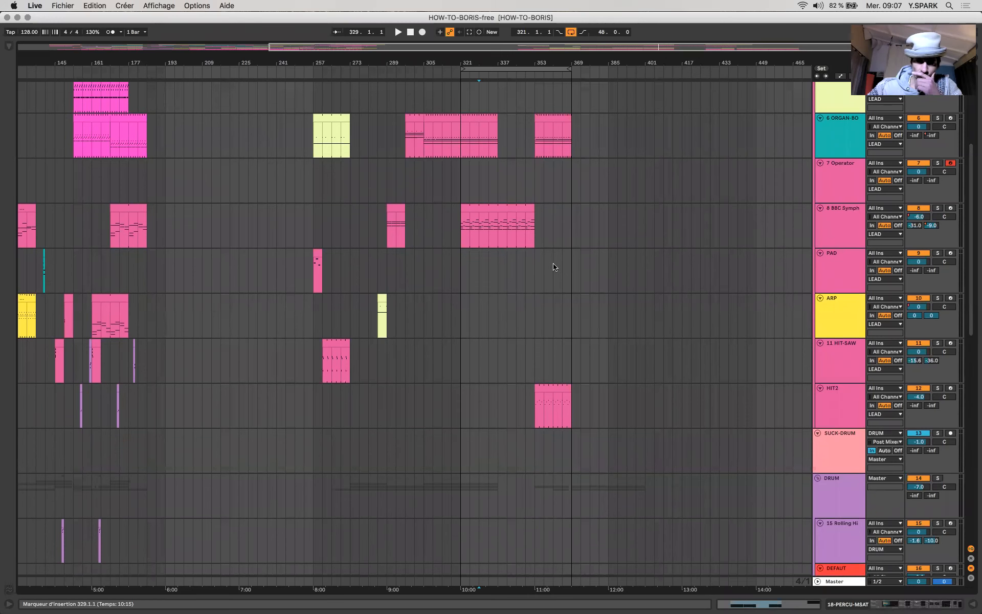
scroll(555, 267, "up", 9)
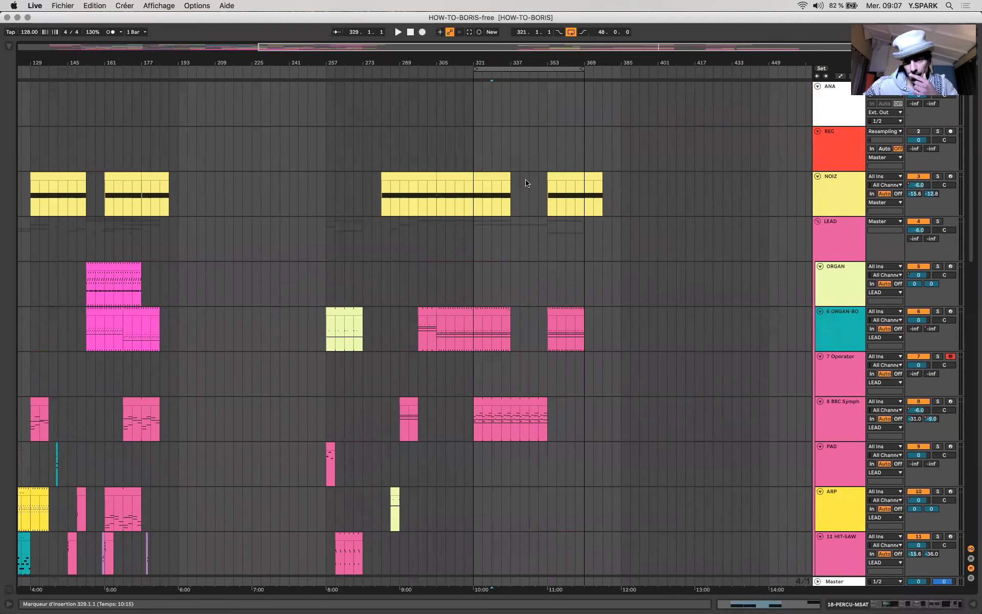
Extend the arrangement loop to span bars 257 to 401 and play from bar 257.
scroll(527, 183, "down", 20)
left_click_drag(574, 70, 650, 69)
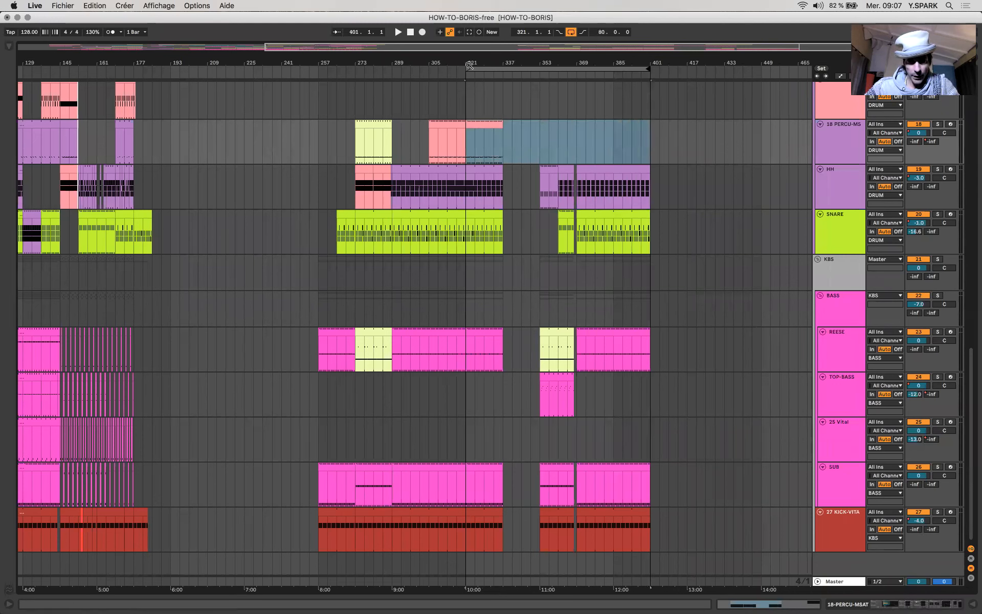
left_click_drag(468, 68, 325, 109)
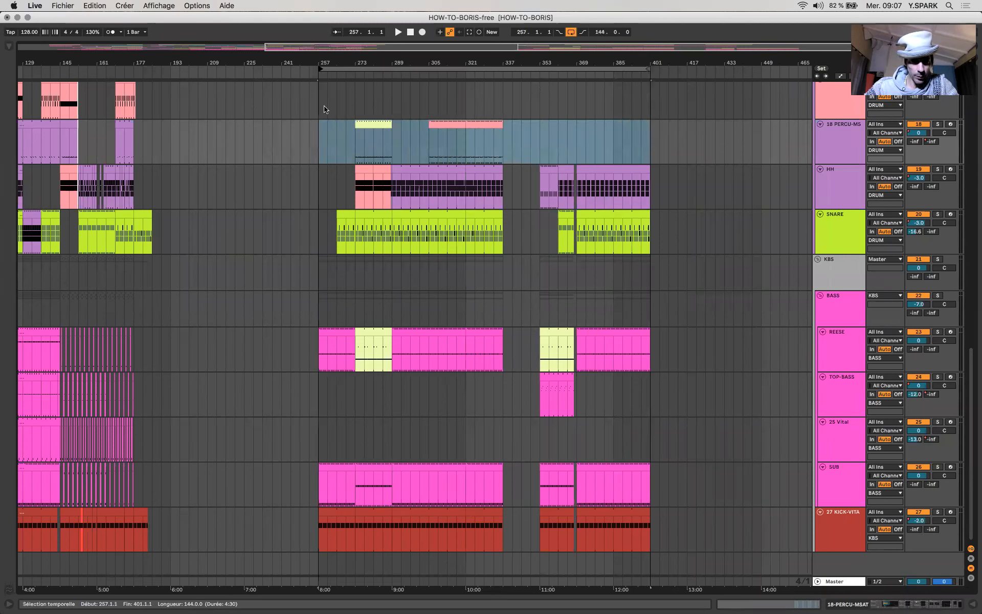
left_click(314, 152)
key("space")
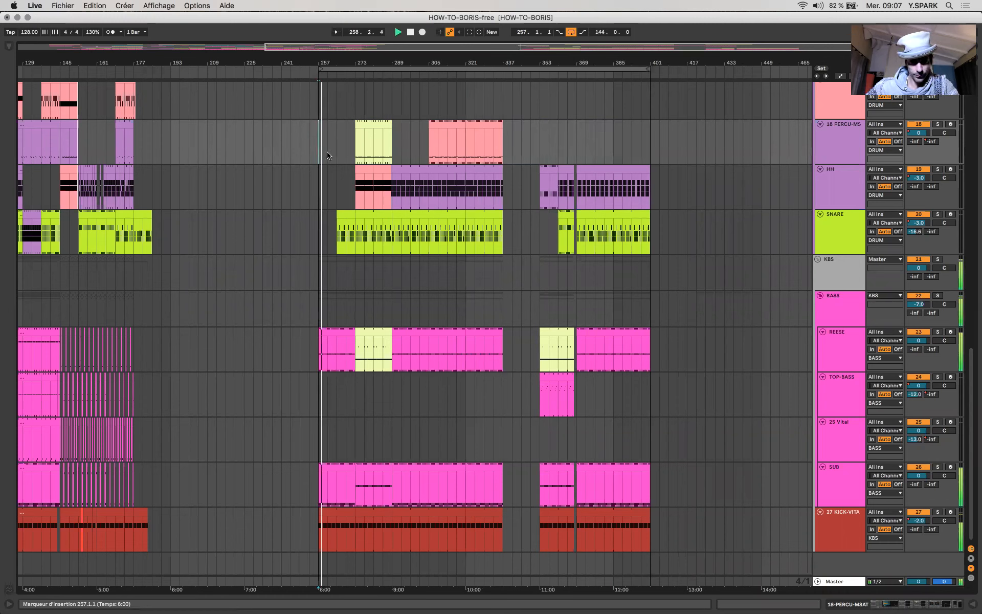
Show the automation lanes and display the UP rack's Frequency automation on the KBS group track.
scroll(327, 156, "up", 10)
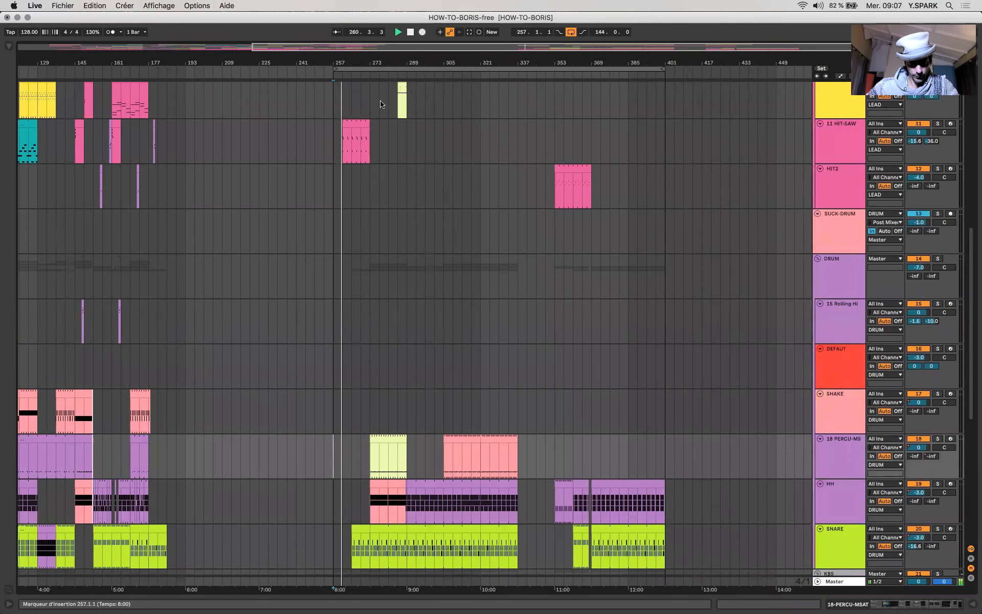
scroll(382, 100, "down", 10)
left_click(842, 270)
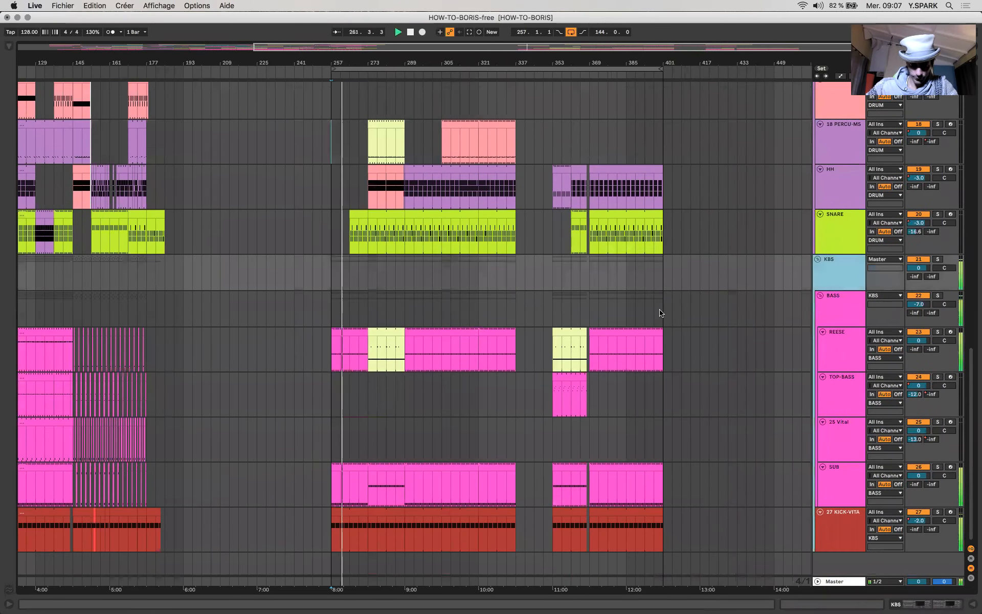
key("a")
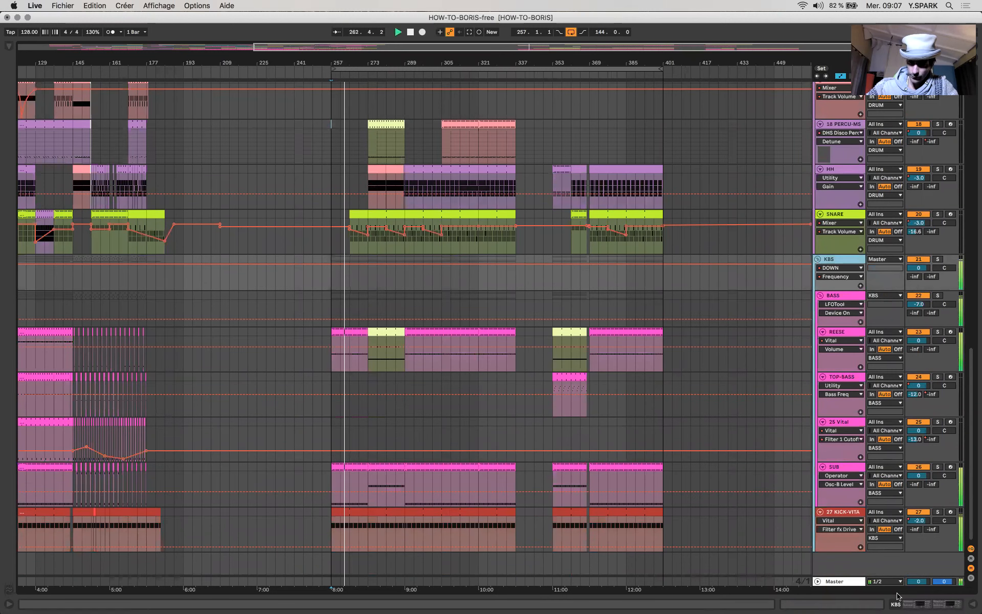
left_click(911, 607)
left_click(58, 535)
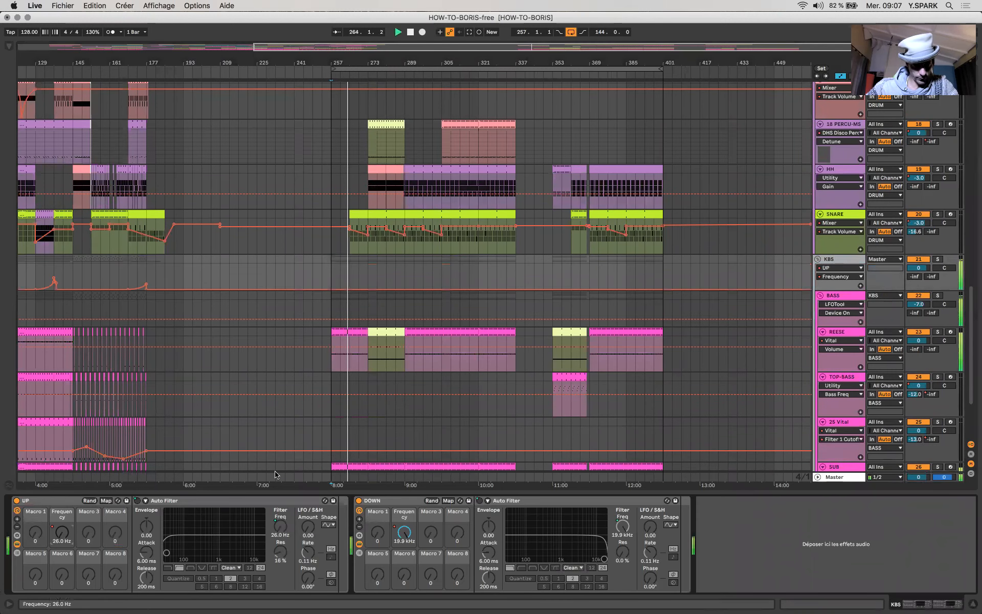
Draw a rising UP Frequency ramp on the KBS group from bar 269 to bar 273.
left_click(361, 281)
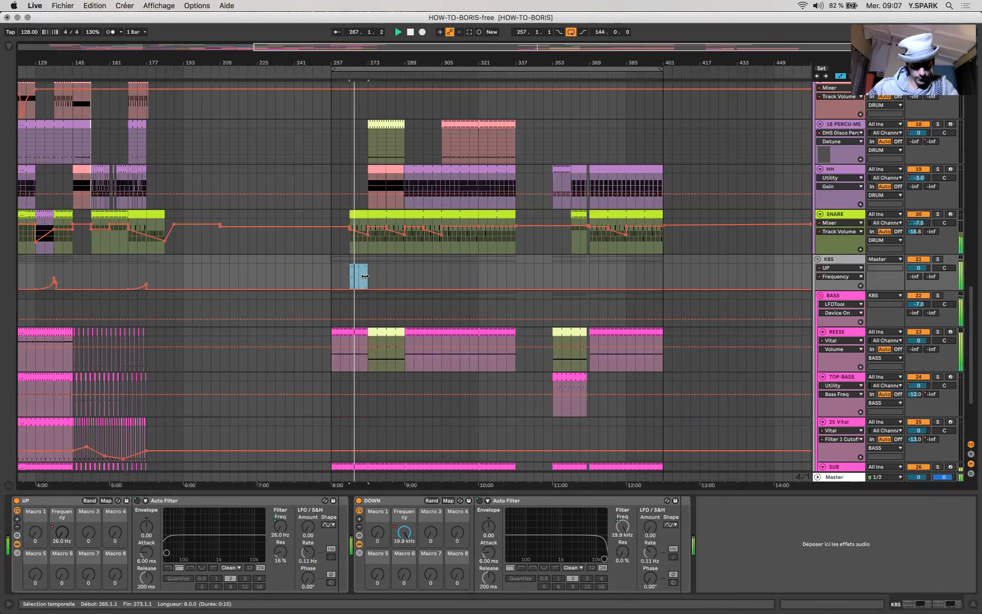
key("b")
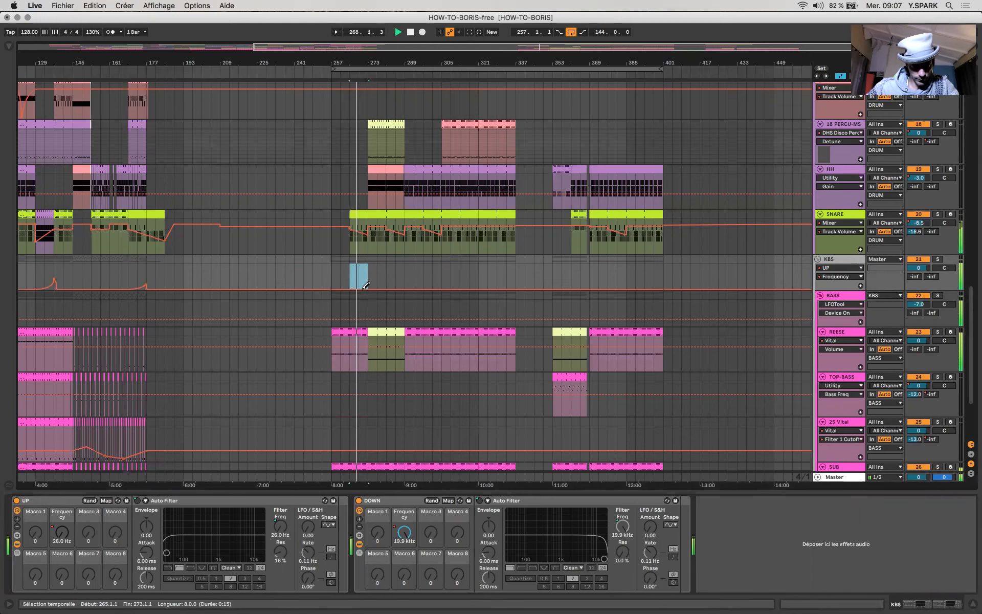
left_click(367, 288)
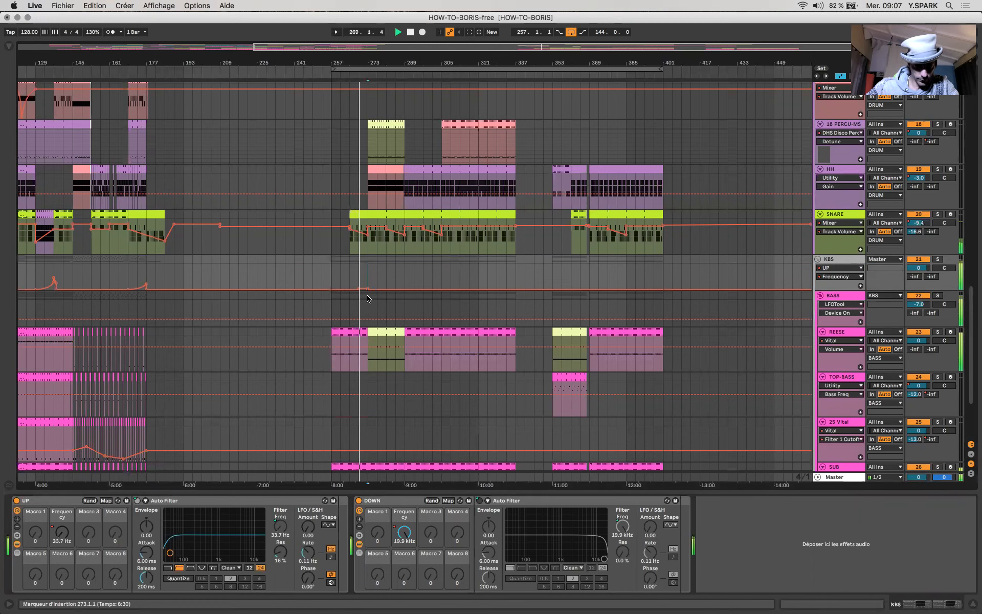
key("plus")
left_click_drag(368, 289, 368, 282)
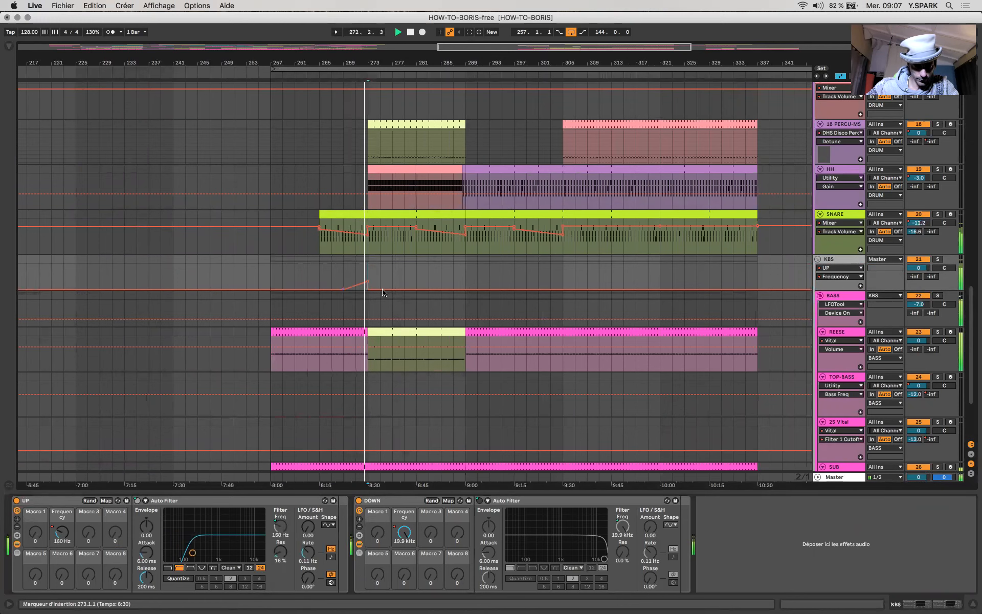
scroll(382, 292, "up", 2)
scroll(383, 292, "up", 2)
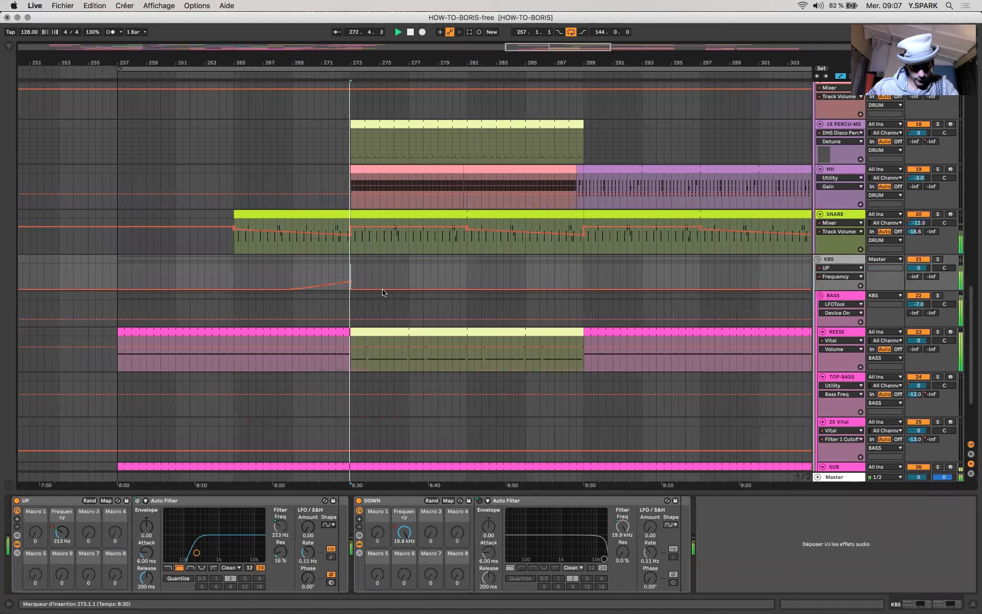
Draw a one-bar hold of the KBS UP Frequency at 738 Hz from bar 273 to 274 and play the transition.
key("space")
key("b")
left_click(356, 277)
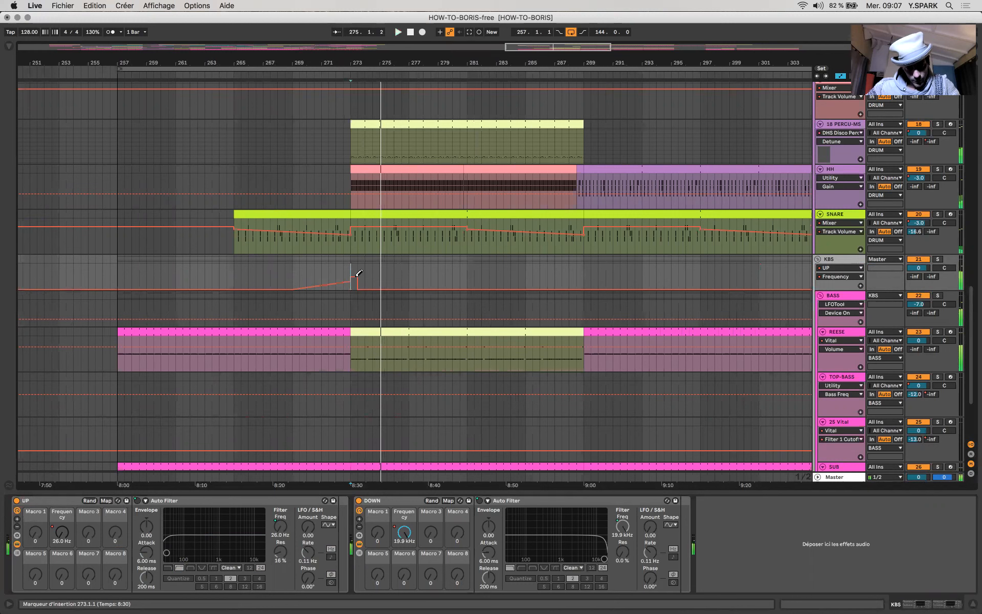
left_click_drag(358, 274, 362, 273)
key("space")
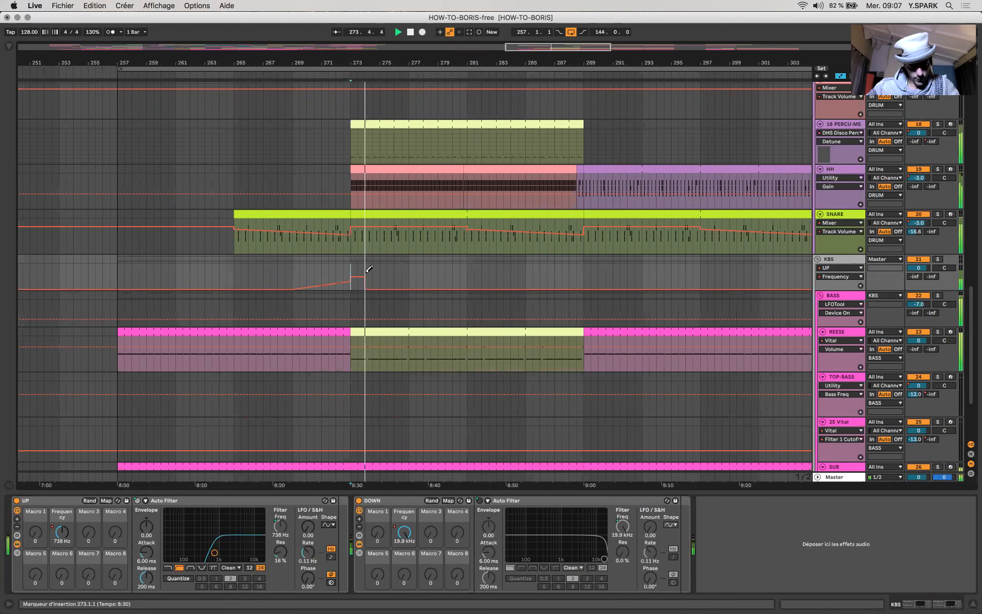
Examine the KBS frequency ramp leading into bar 273 together with the UP and DOWN filter racks.
left_click(314, 271)
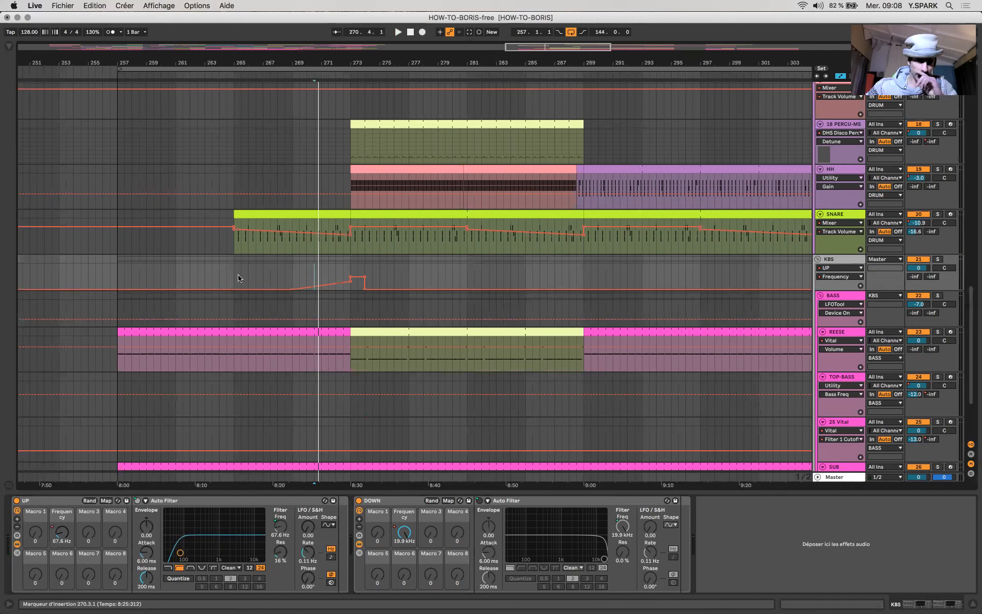
left_click_drag(234, 275, 336, 276)
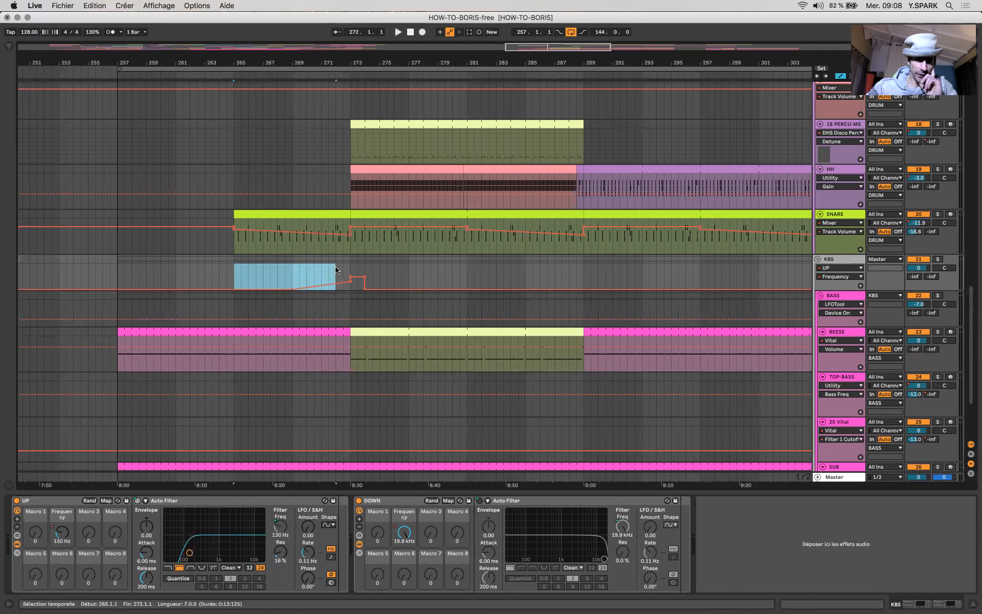
left_click(292, 278)
left_click(831, 259)
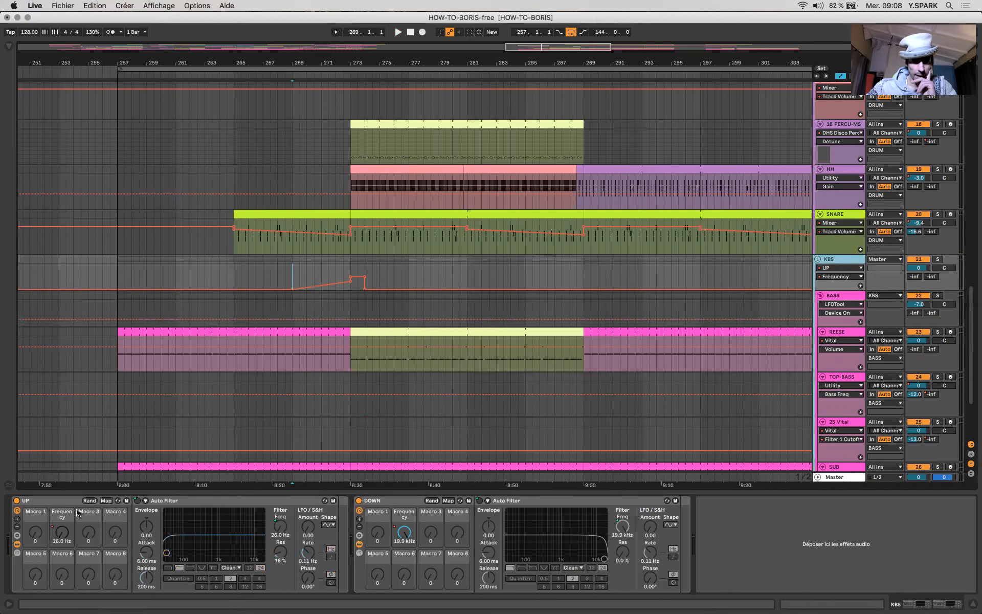
left_click(104, 500)
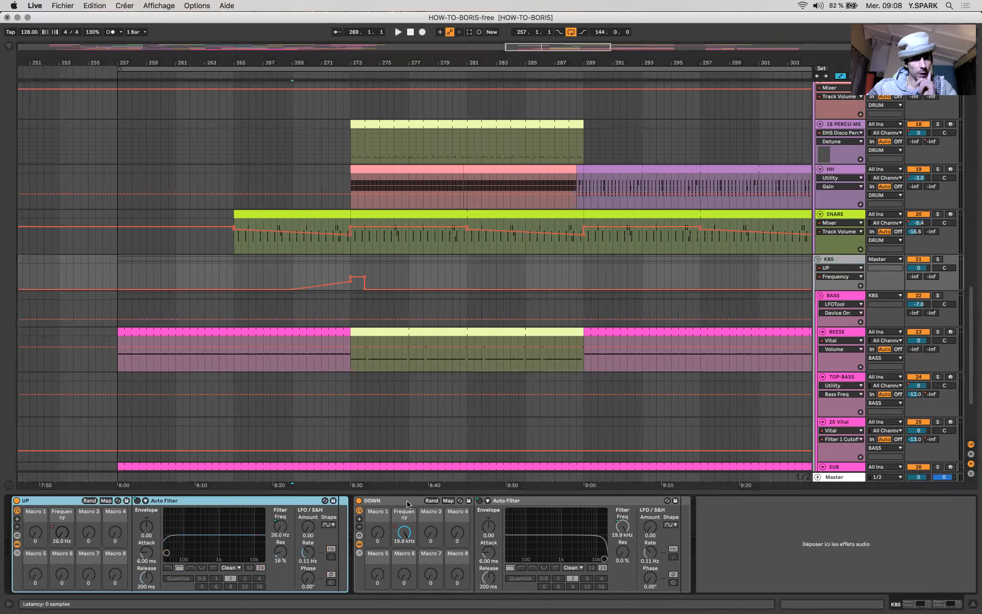
left_click(408, 504)
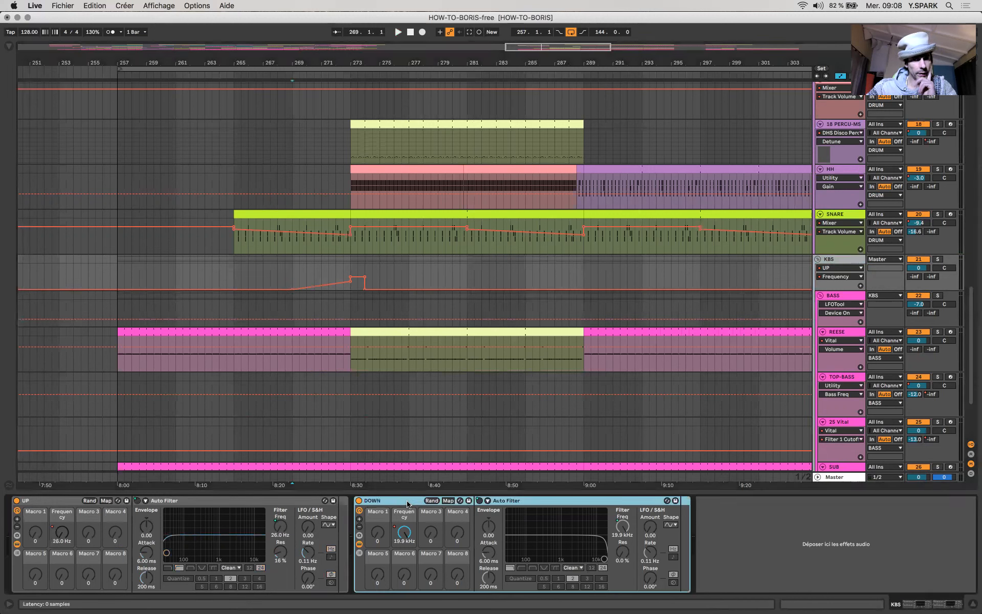
left_click(63, 538)
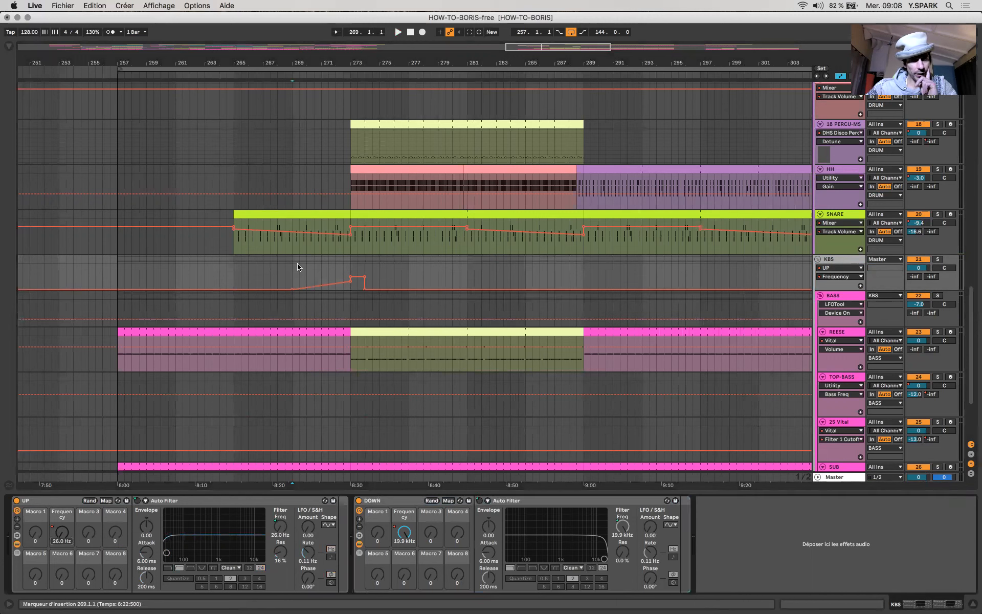
Review the UP Frequency ramp of bars 269 to 273 and its one-bar hold, and play from bar 269.
left_click_drag(291, 268, 341, 268)
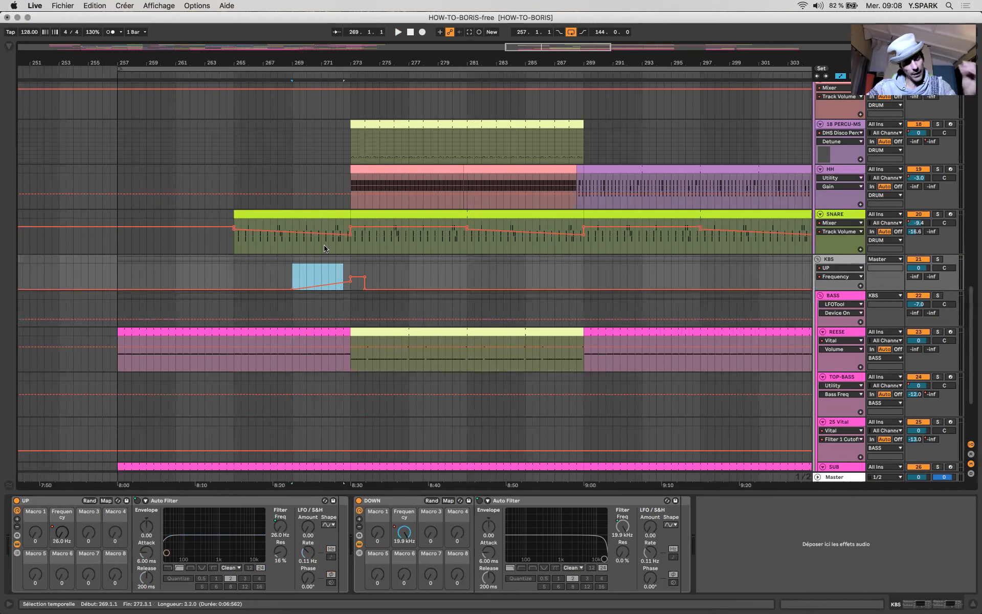
left_click_drag(292, 277, 350, 269)
mouse_move(351, 270)
left_mouse_down()
mouse_move(409, 269)
mouse_move(365, 267)
left_mouse_up()
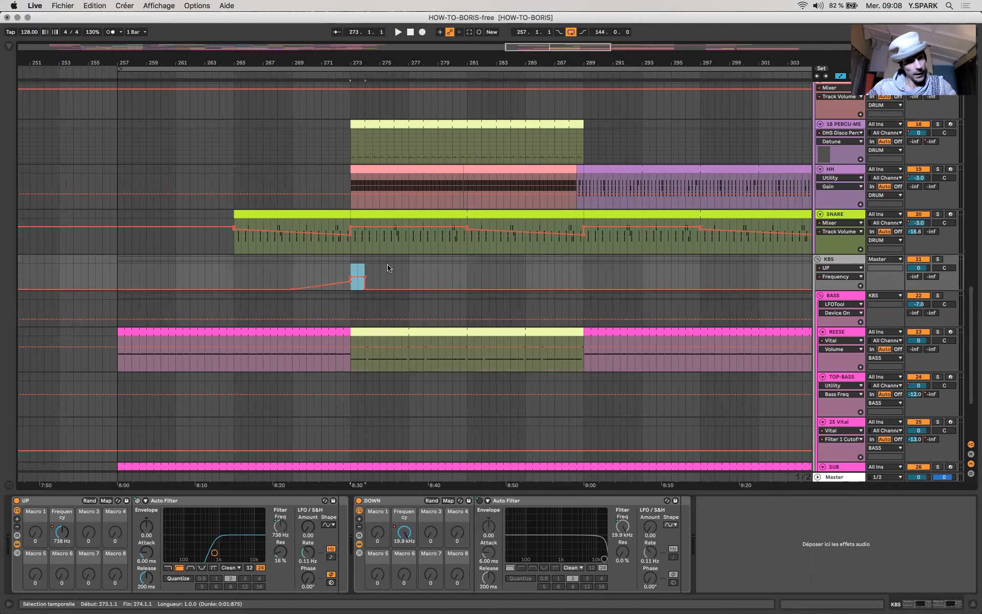
left_click(321, 271)
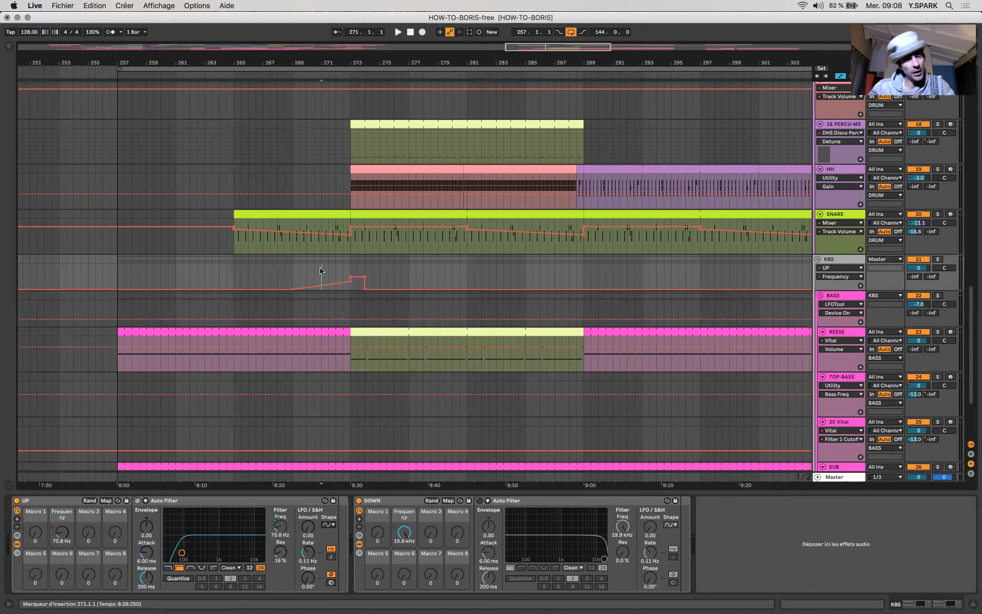
left_click(297, 272)
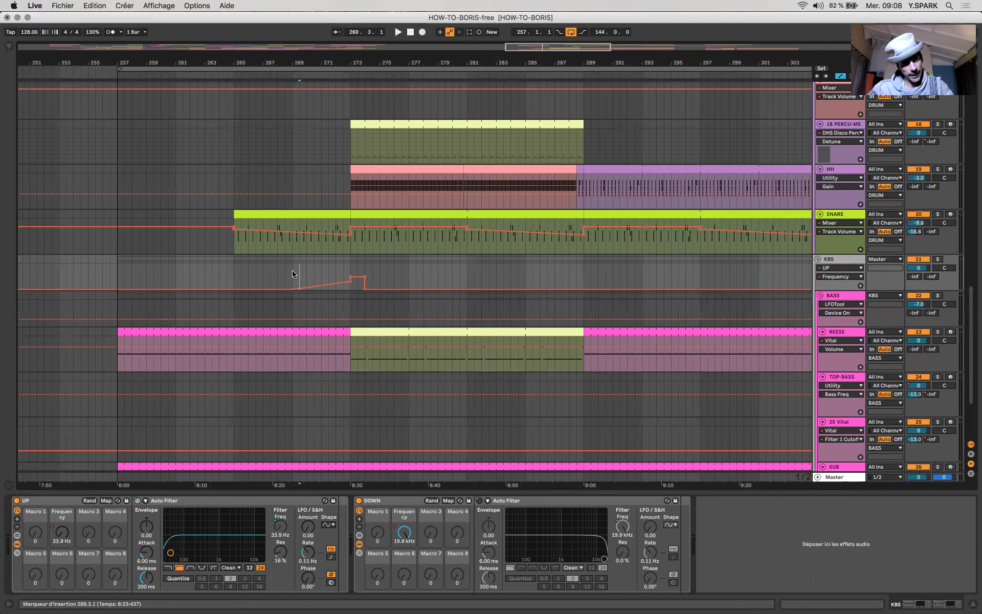
left_click(292, 273)
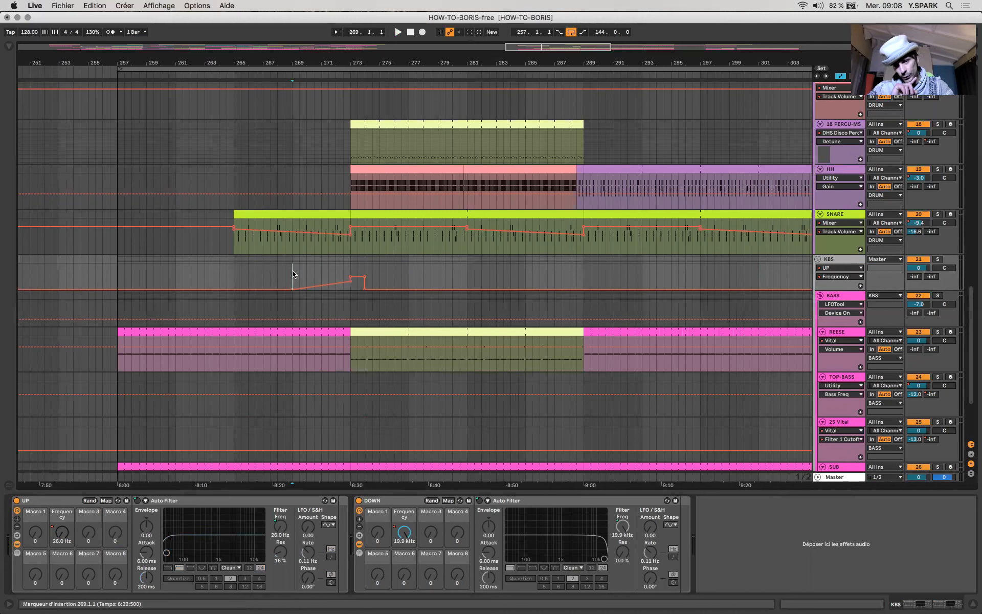
key("space")
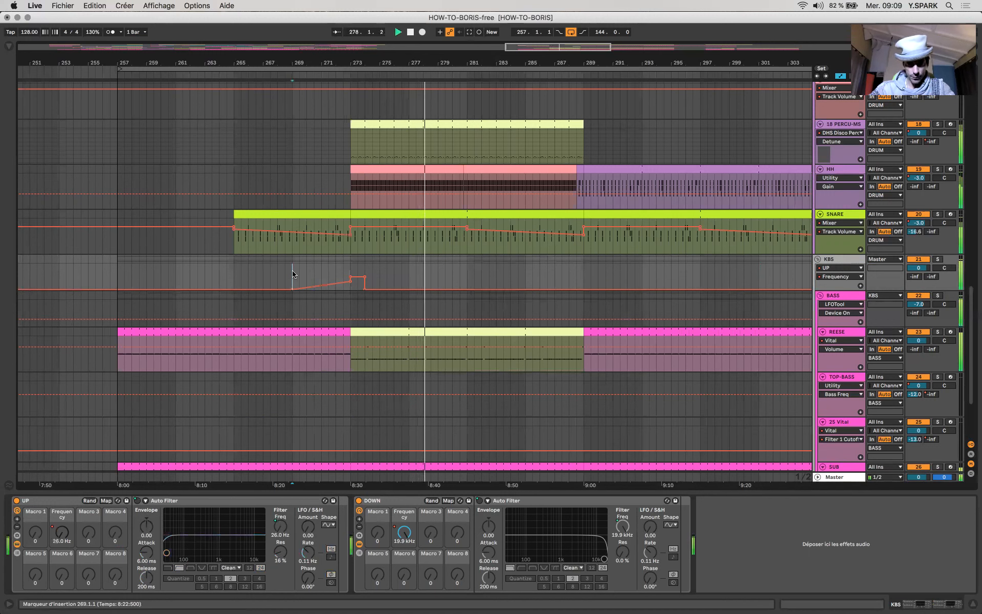
Lower the DOWN Frequency automation of the 18 PERCU-MSAT clip to 234 Hz across bars 273 to 289.
right_click(467, 273)
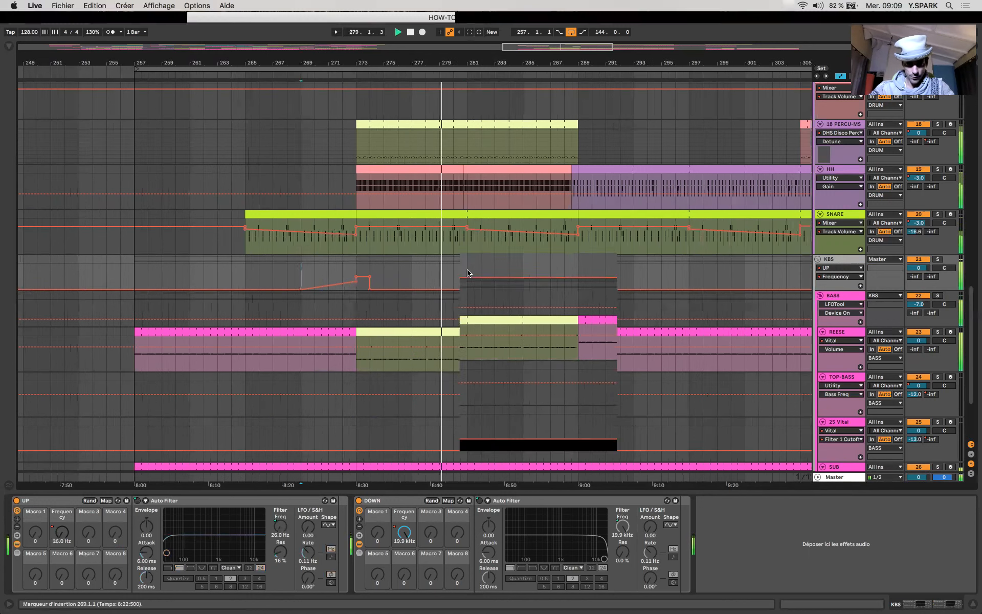
key("Escape")
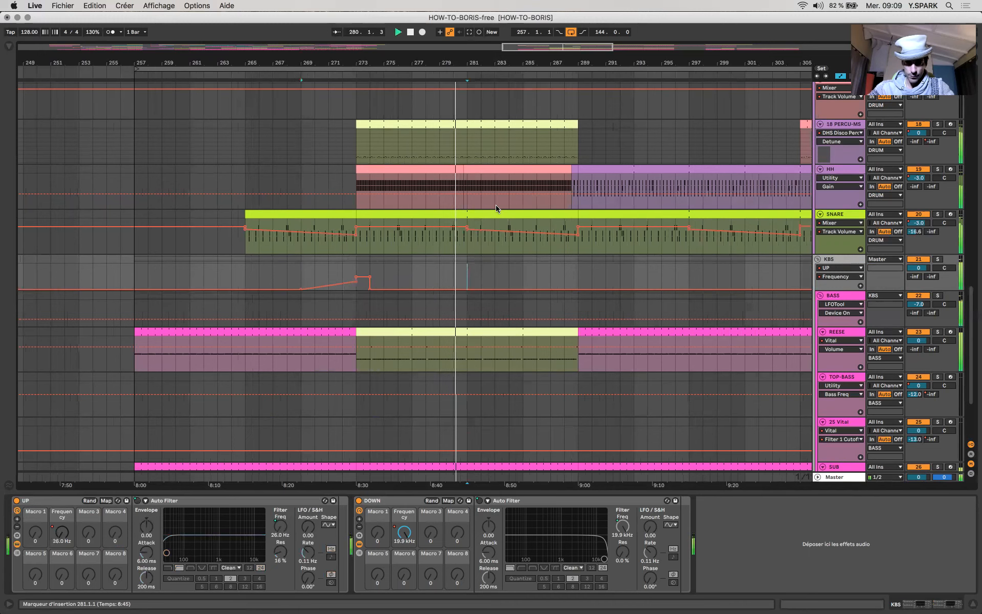
key("a")
key("minus")
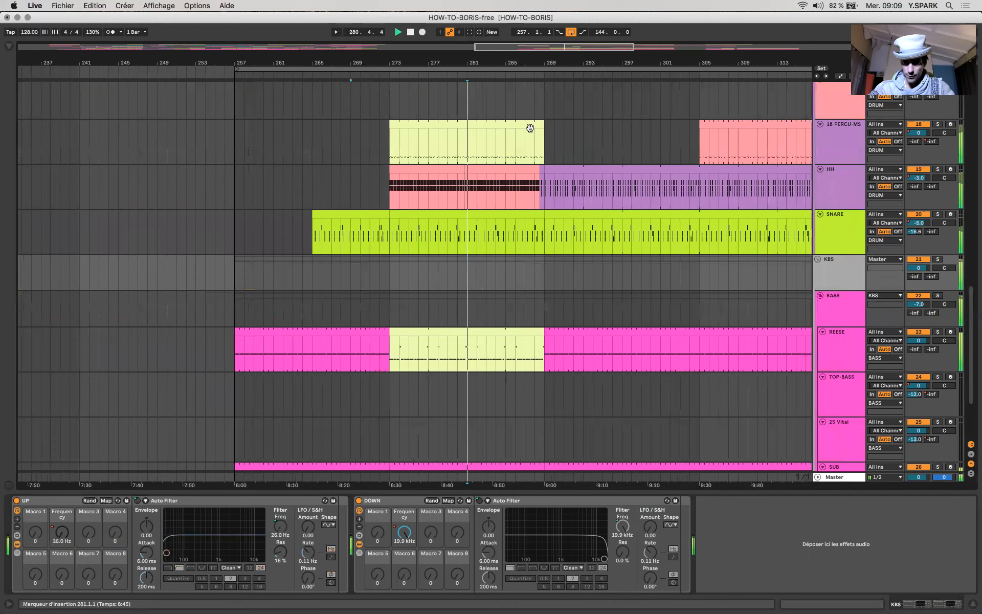
left_click(458, 144)
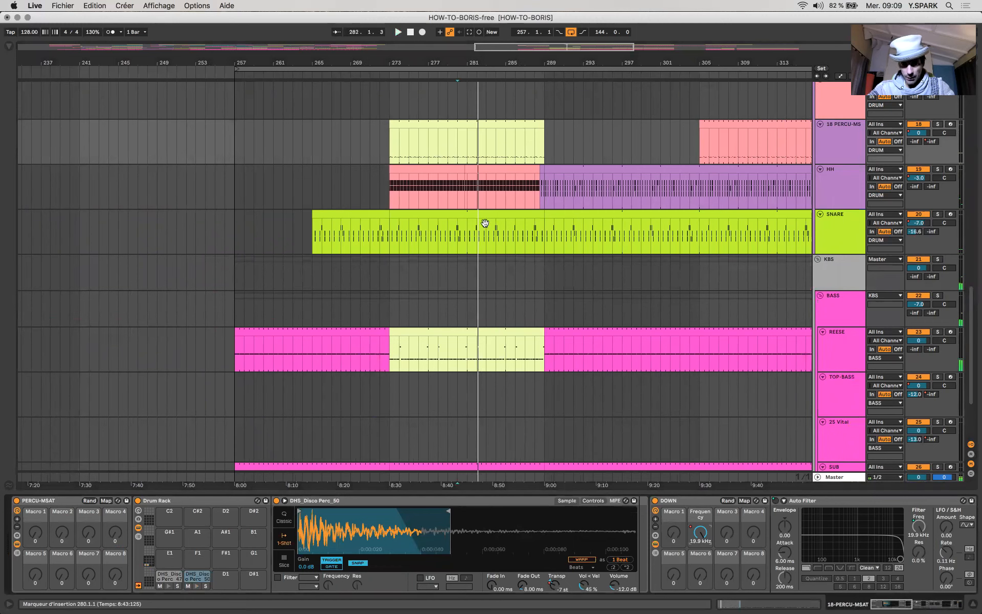
key("a")
left_click(486, 177)
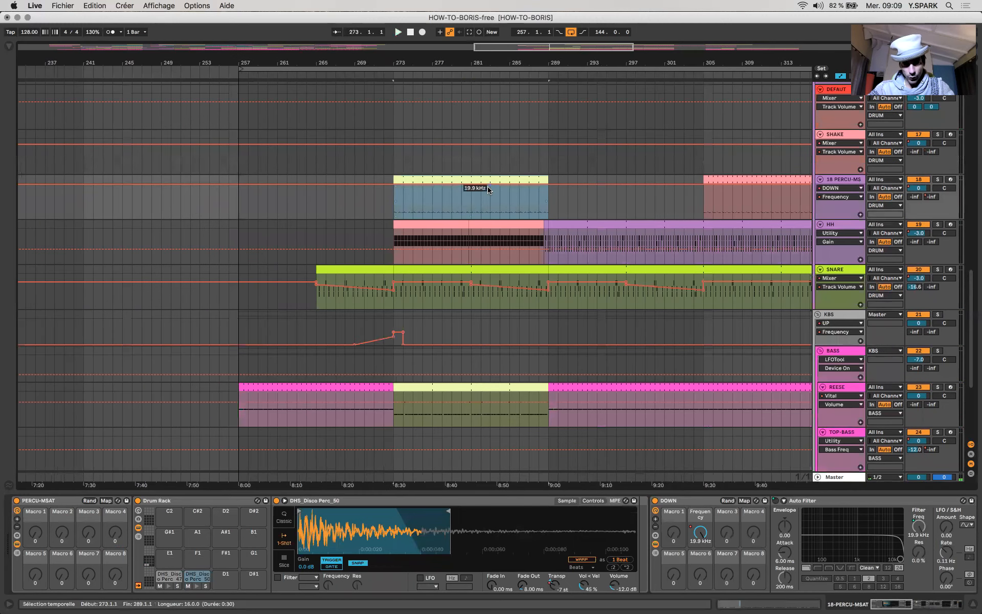
left_click_drag(487, 184, 486, 214)
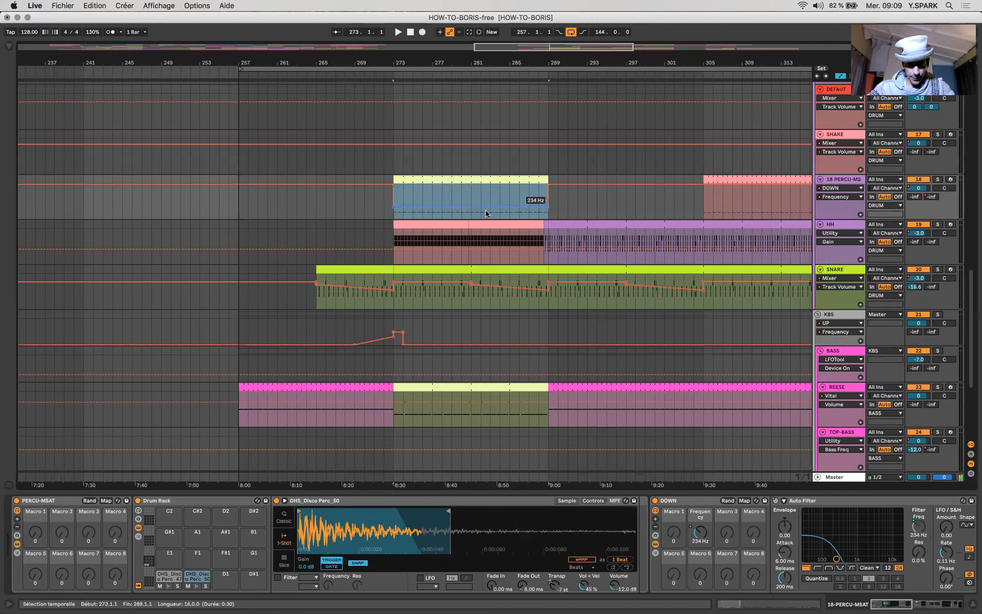
Reshape the PERCU-MSAT DOWN Frequency automation into a V that falls from bar 273 to about bar 279 and rises until bar 289, and play it.
left_click(393, 206)
left_click_drag(393, 208, 402, 208)
left_click(394, 207)
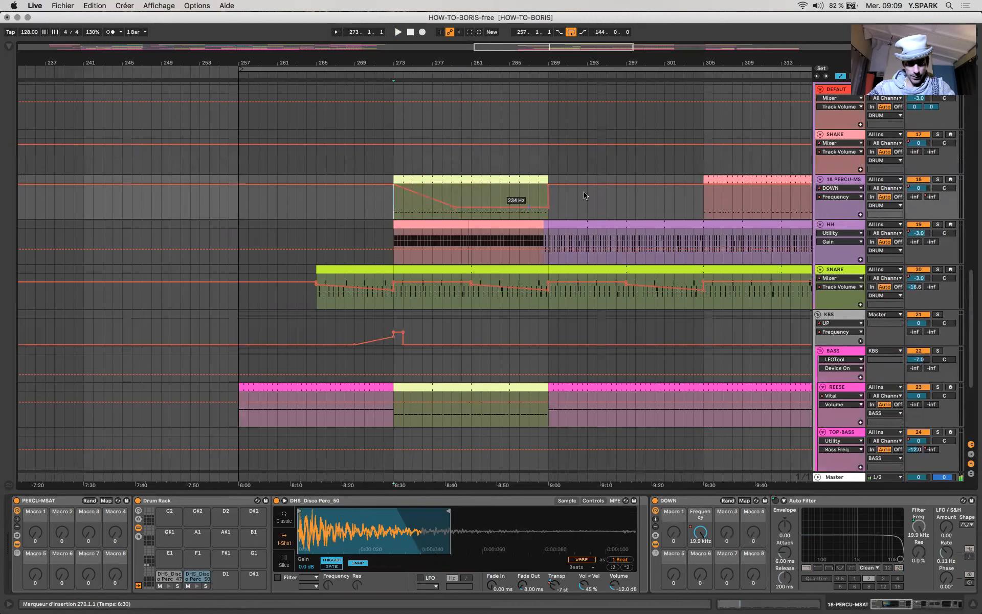
left_click(548, 207)
key("space")
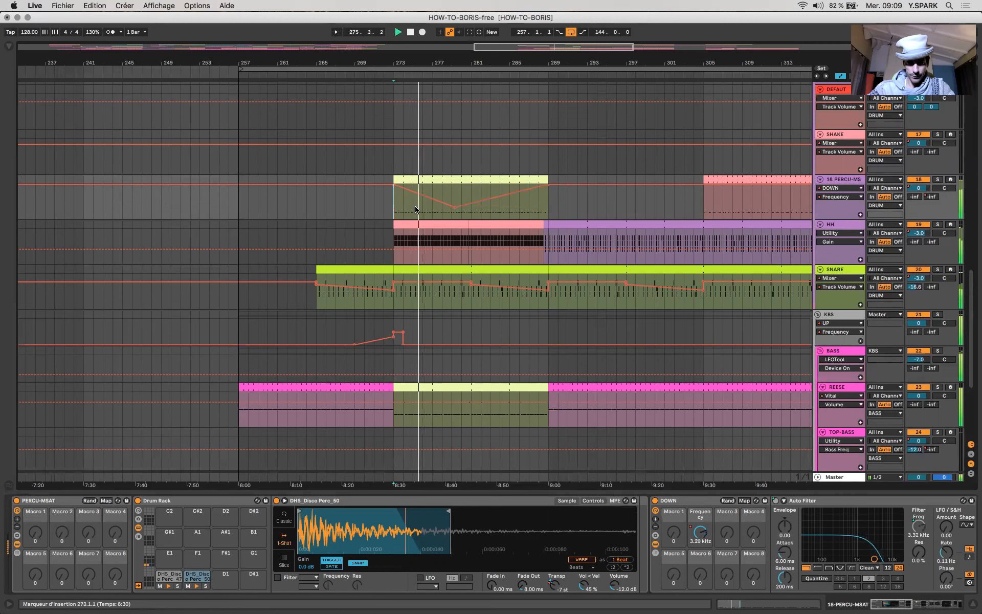
Examine the note pattern of the PERCU-MSAT clip at bar 273 and the track's DOWN filter rack.
double_click(489, 178)
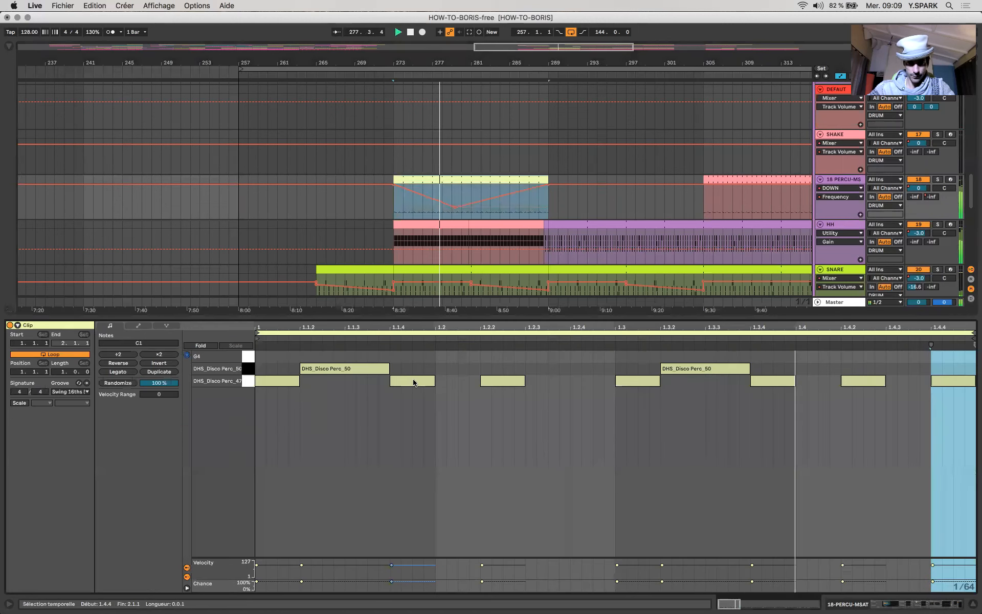
left_click(334, 386)
left_click(412, 209)
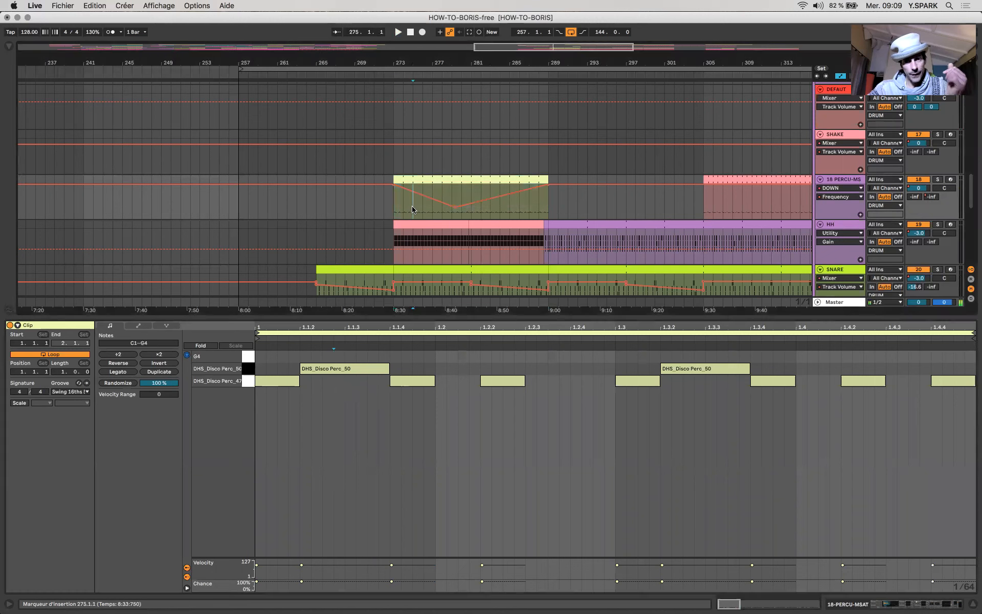
left_click(357, 209)
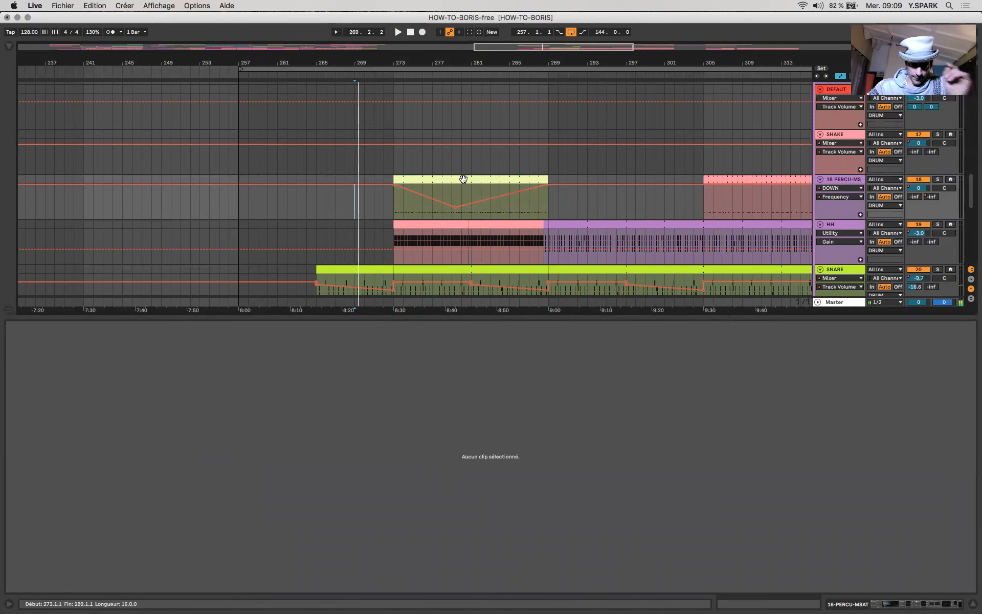
left_click(854, 180)
left_click(915, 603)
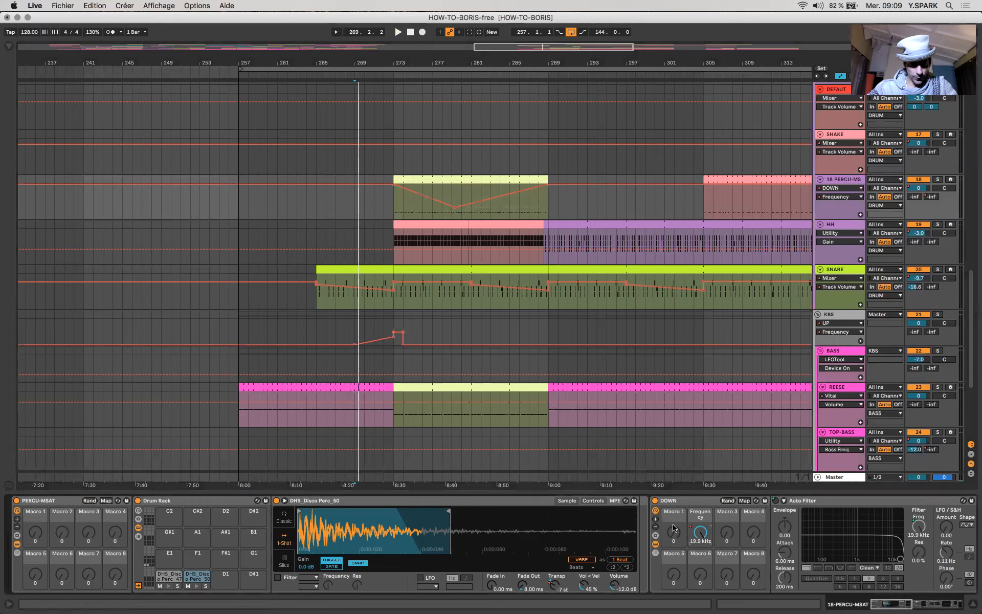
Lower the chance of the PERCU-MSAT clip's DHS_Disco Perc_47 notes at 1.1.4, 1.2.2, 1.3.4, 1.4.2 and 1.4.4, and play the result.
double_click(452, 178)
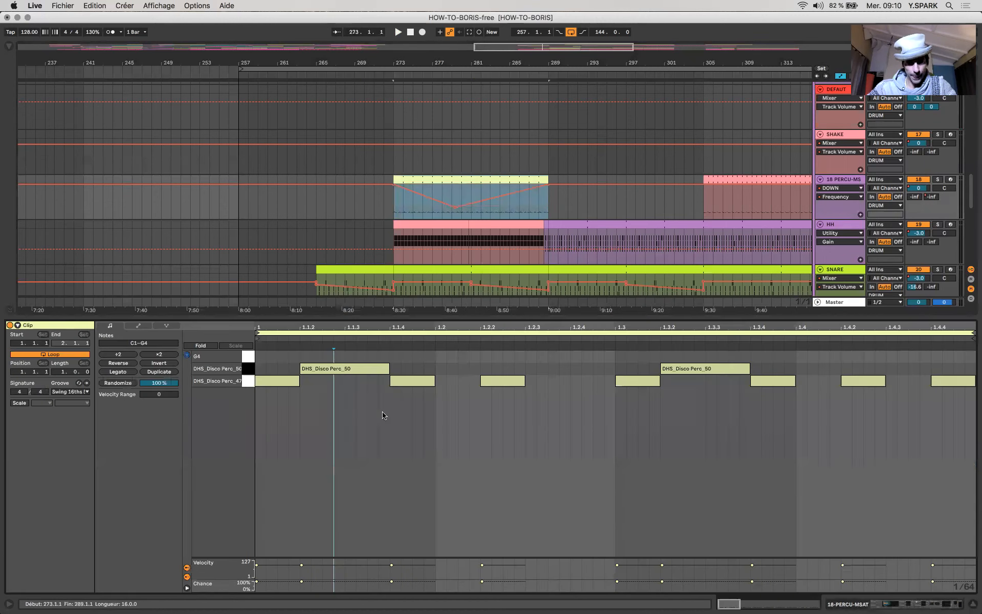
left_click_drag(359, 385, 563, 386)
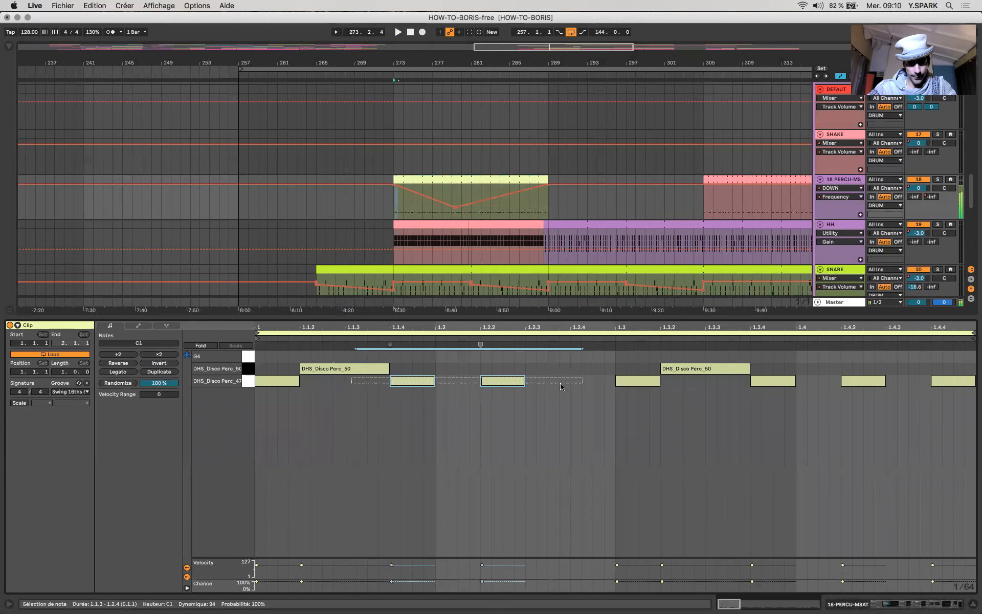
left_click_drag(392, 583, 392, 587)
left_click_drag(694, 390, 975, 395)
left_click_drag(752, 579, 752, 585)
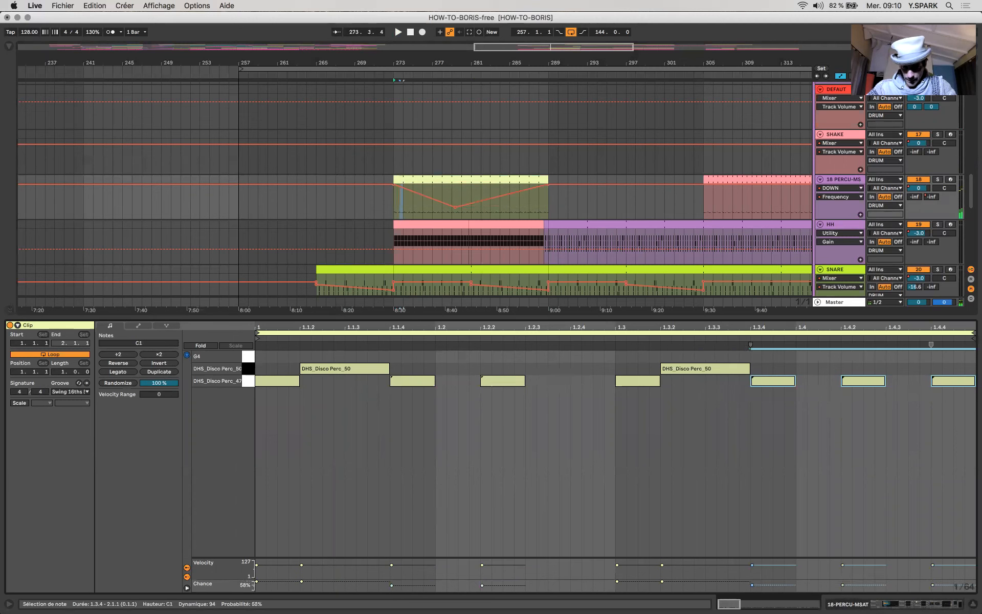
key("space")
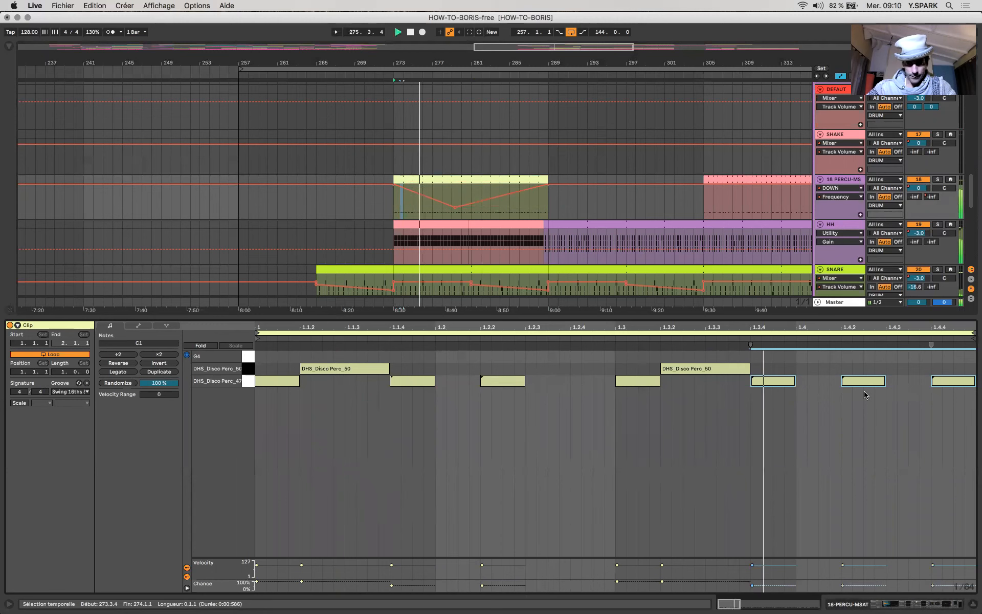
Raise the velocity of the DHS_Disco Perc_47 note at 1.4.2 to 127 and play the clip.
left_click(897, 364)
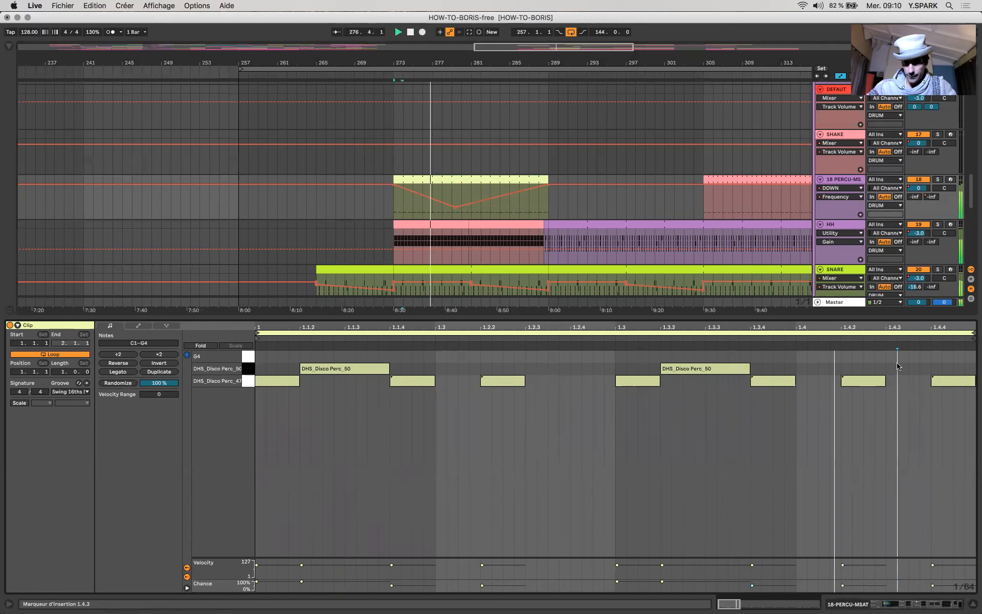
left_click(863, 385)
left_click_drag(863, 380, 863, 359)
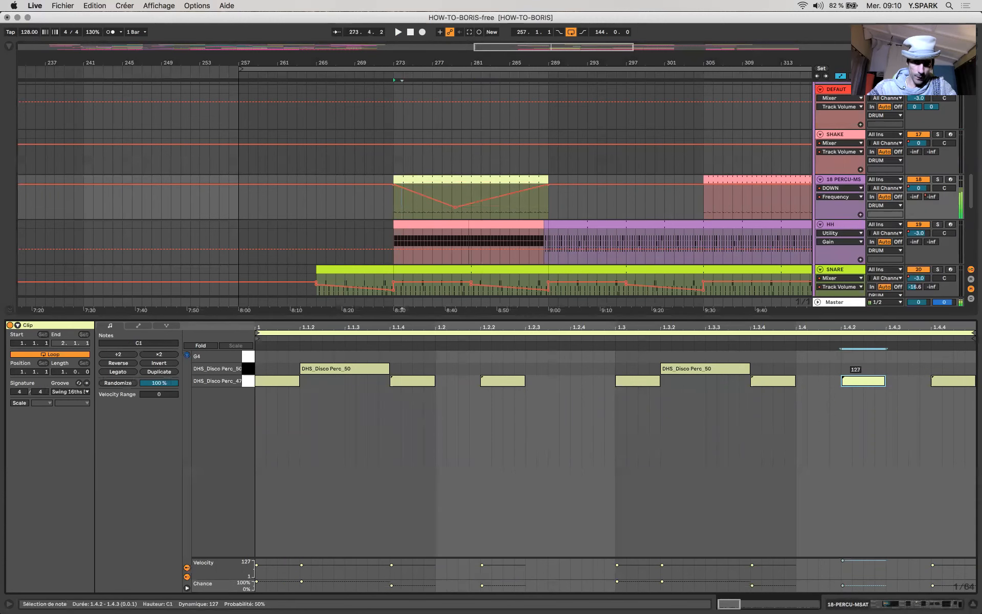
key("space")
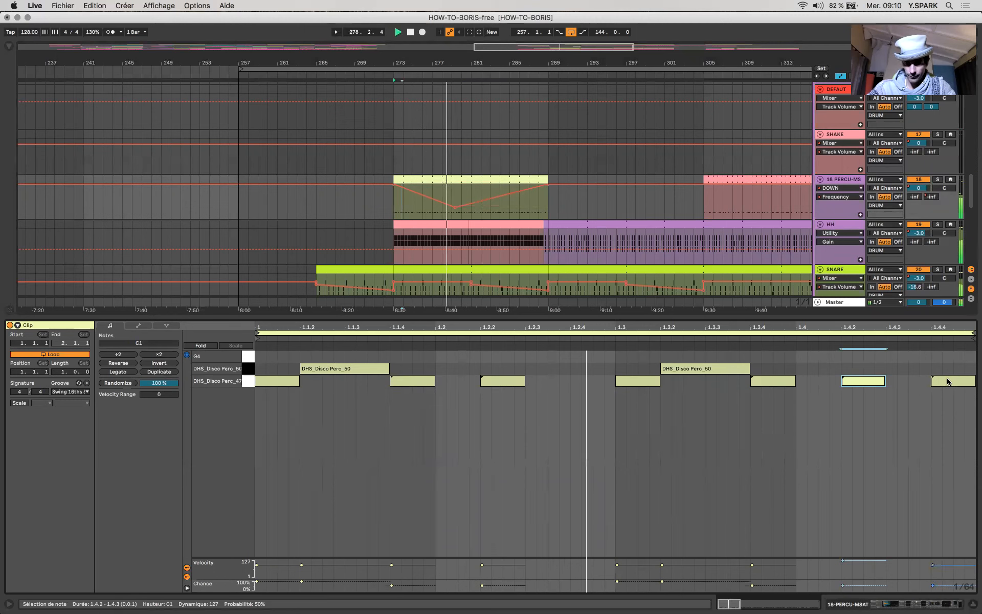
Stop playback and raise the lowest point of the PERCU-MSAT DOWN Frequency V near bar 279.
key("space")
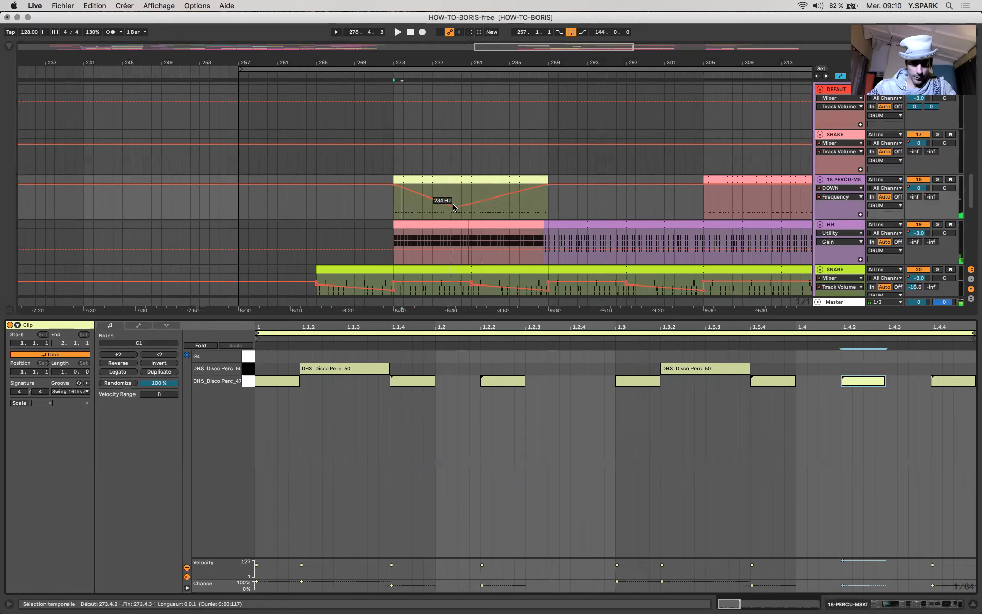
left_click_drag(453, 207, 455, 202)
left_click(589, 206)
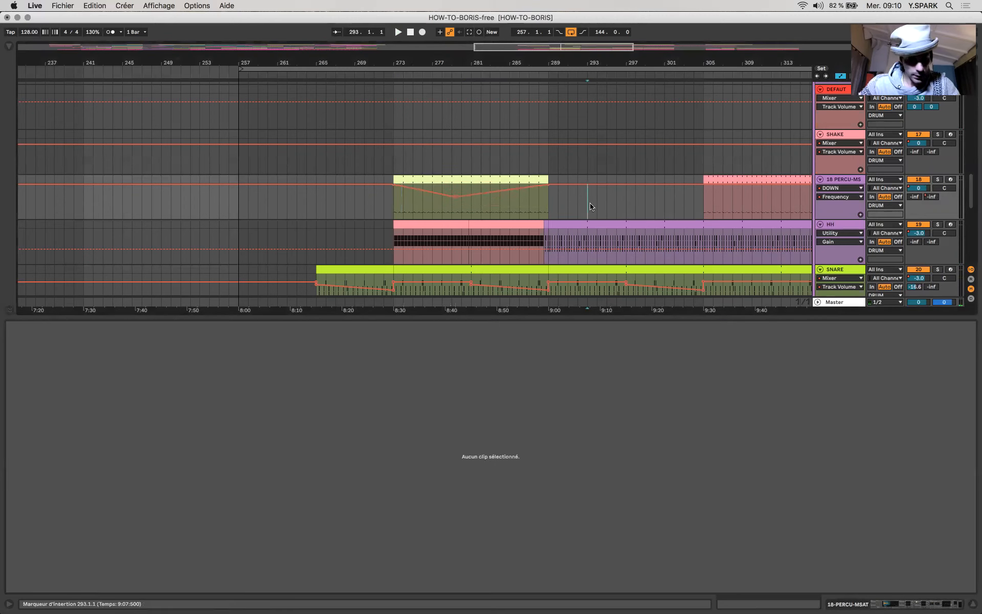
Hide the automation, play from bar 285 and review the clips on all tracks around bars 257 to 401.
key("a")
key("minus")
key("minus")
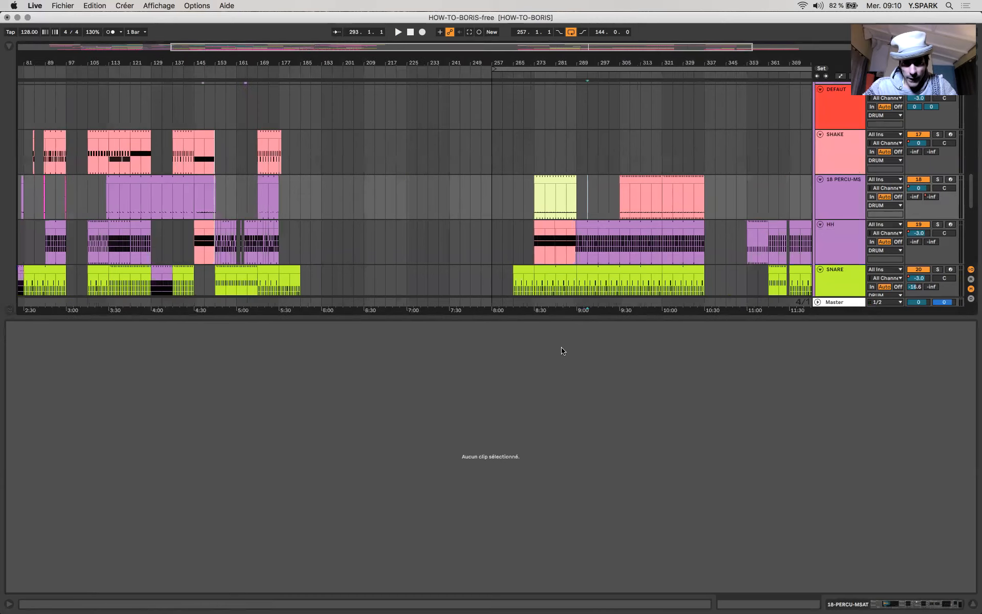
double_click(545, 317)
scroll(329, 129, "right", 5)
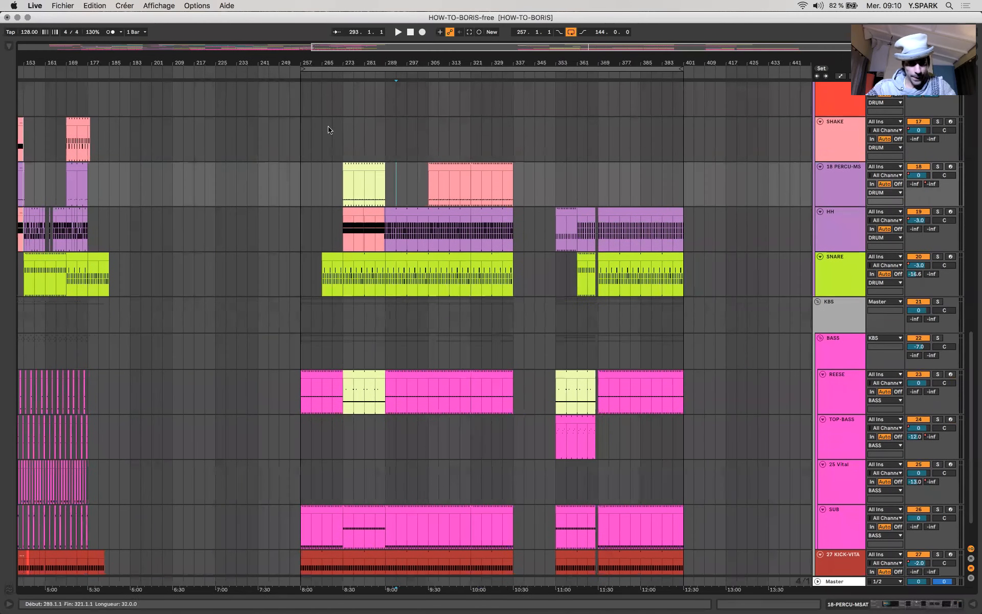
left_click(374, 132)
key("space")
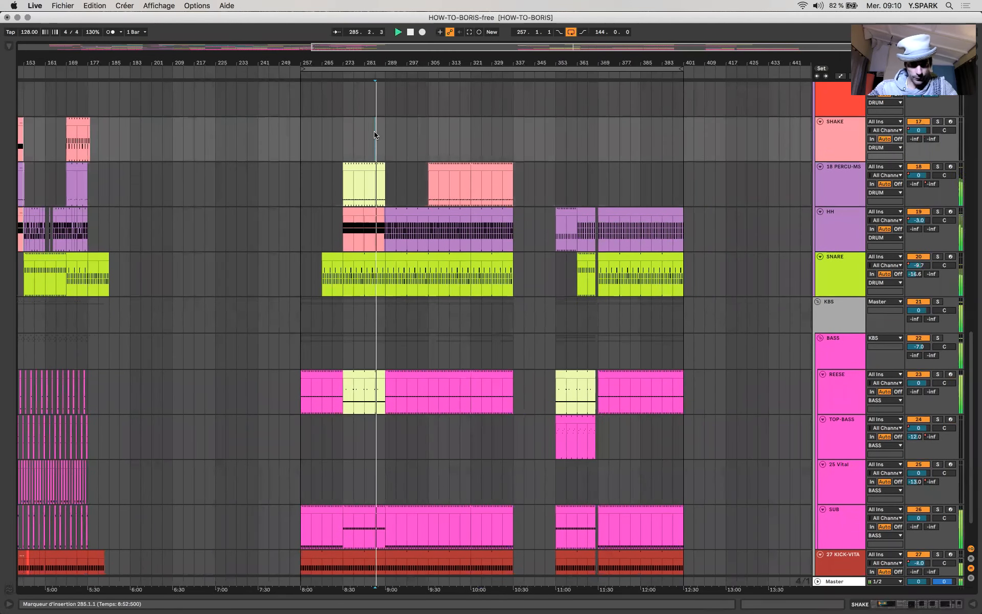
scroll(375, 135, "up", 15)
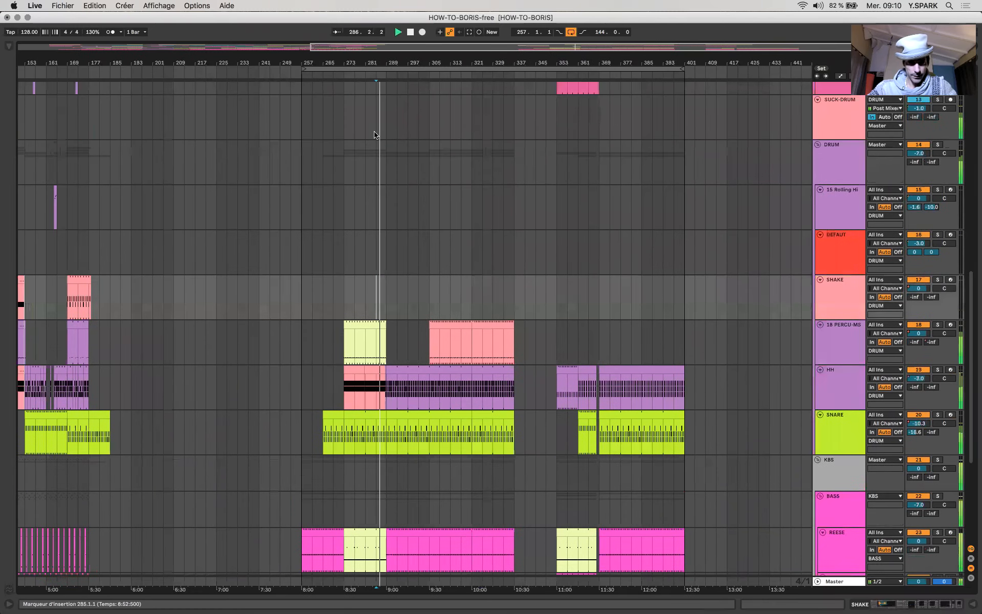
scroll(374, 135, "up", 2)
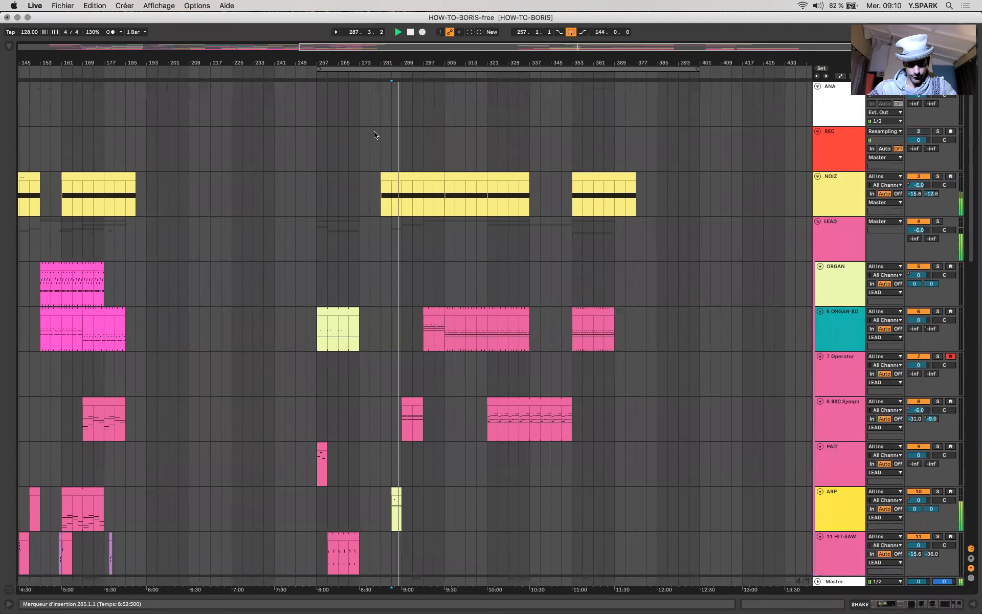
scroll(375, 134, "down", 10)
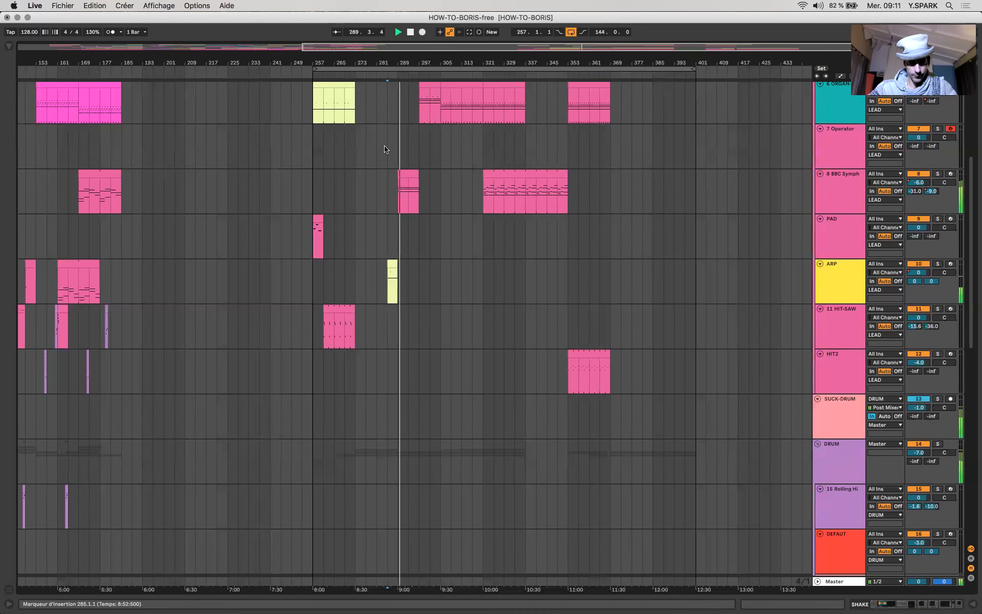
scroll(429, 320, "down", 10)
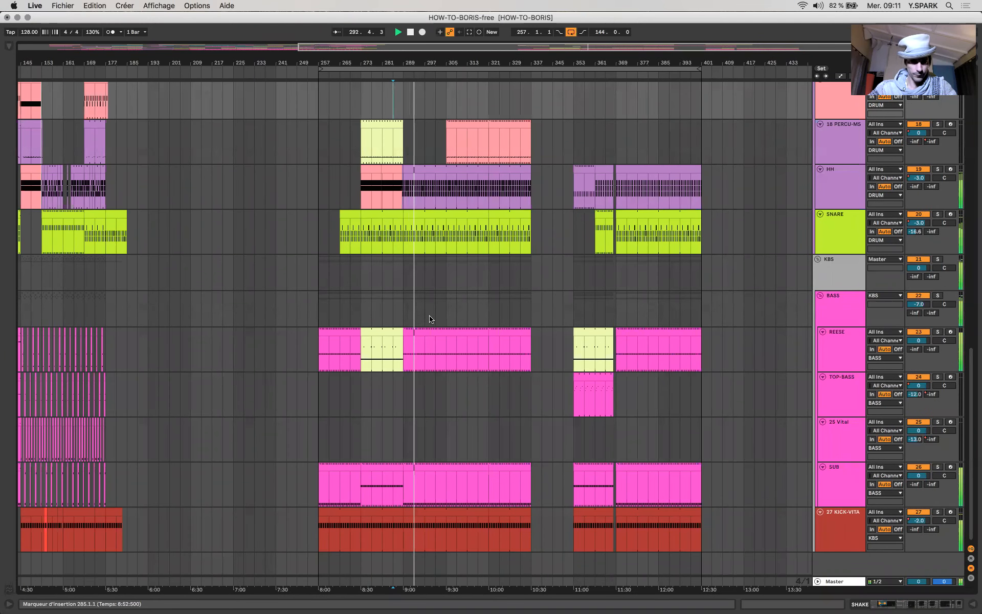
Copy eight bars of the SHAKE clip at bar 169 to bar 297, and the SHAKE clip at bar 145 to bar 313.
scroll(430, 319, "up", 5)
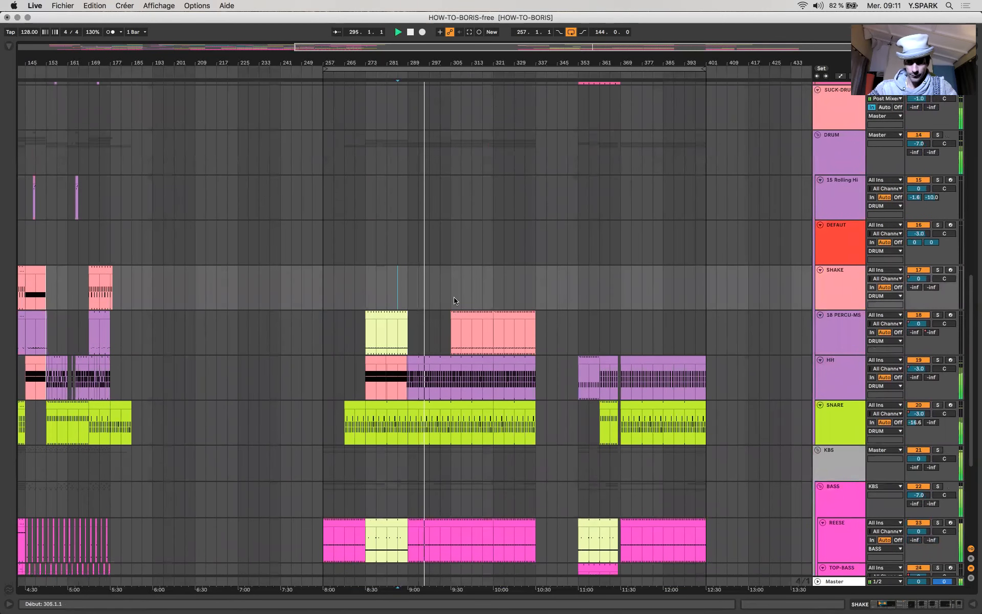
left_click_drag(99, 271, 432, 287)
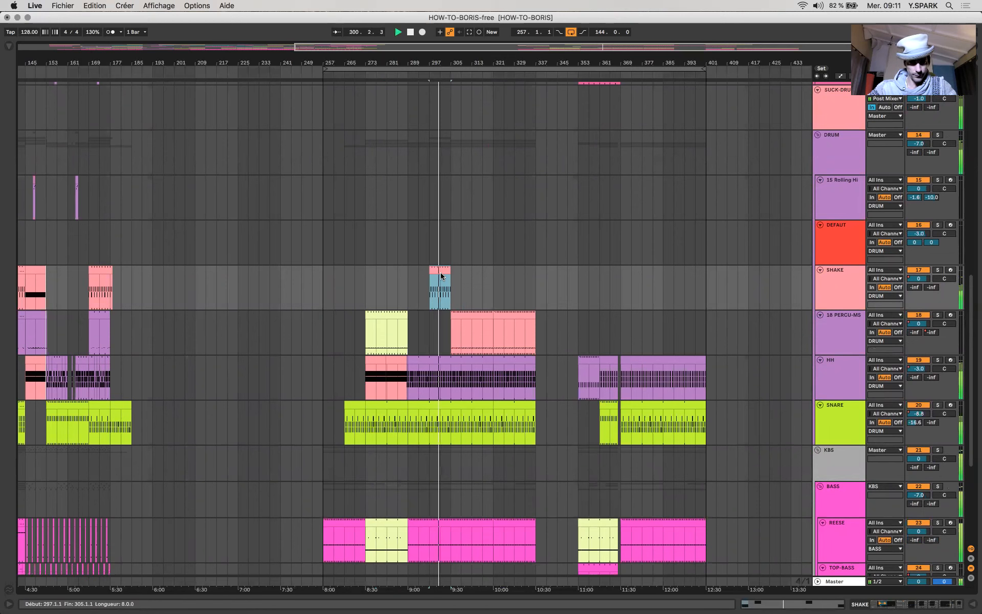
scroll(441, 272, "down", 3)
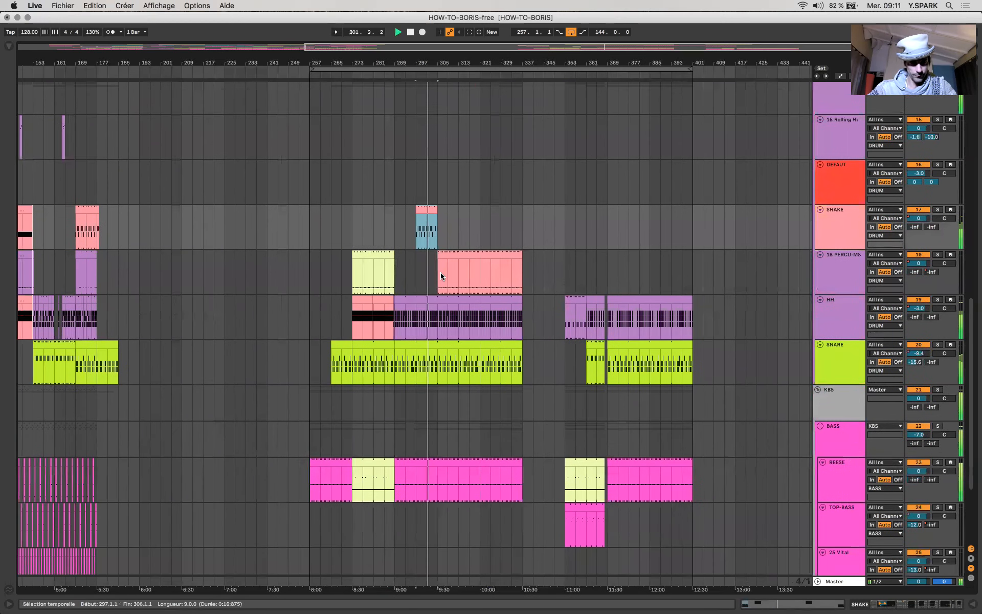
scroll(441, 272, "left", 3)
scroll(441, 272, "down", 1)
left_click(84, 197)
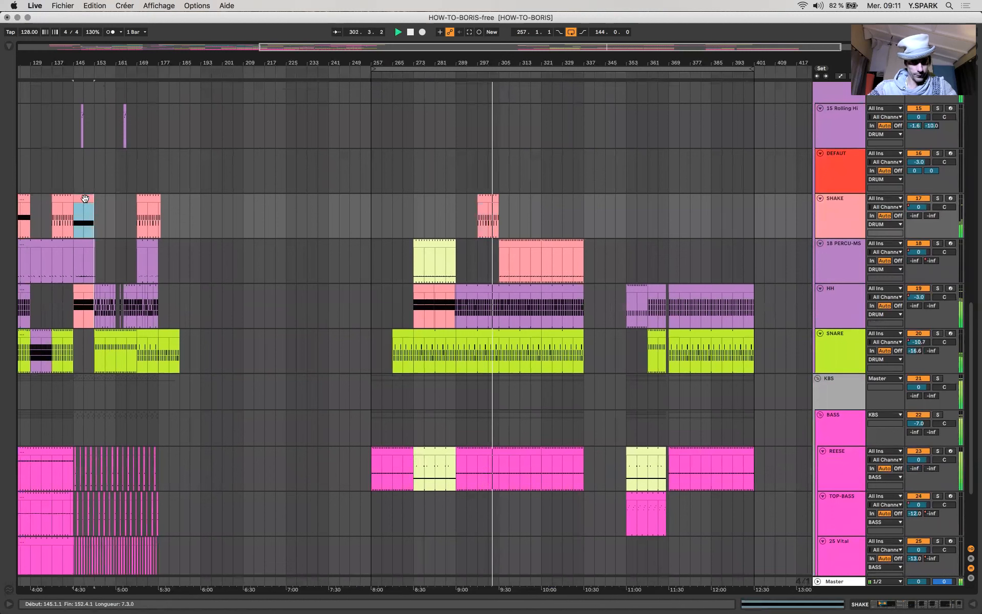
key("super+c")
left_click(527, 209)
key("super+v")
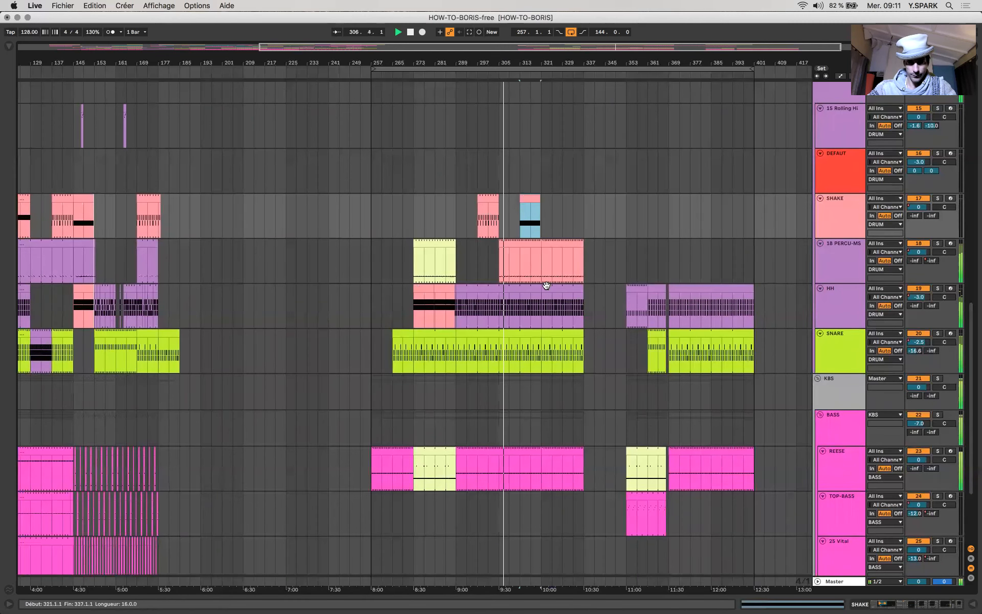
Show the automation and shape the REESE DOWN Frequency to rise from bar 305 to about bar 315 and fall until bar 321.
scroll(545, 285, "right", 5)
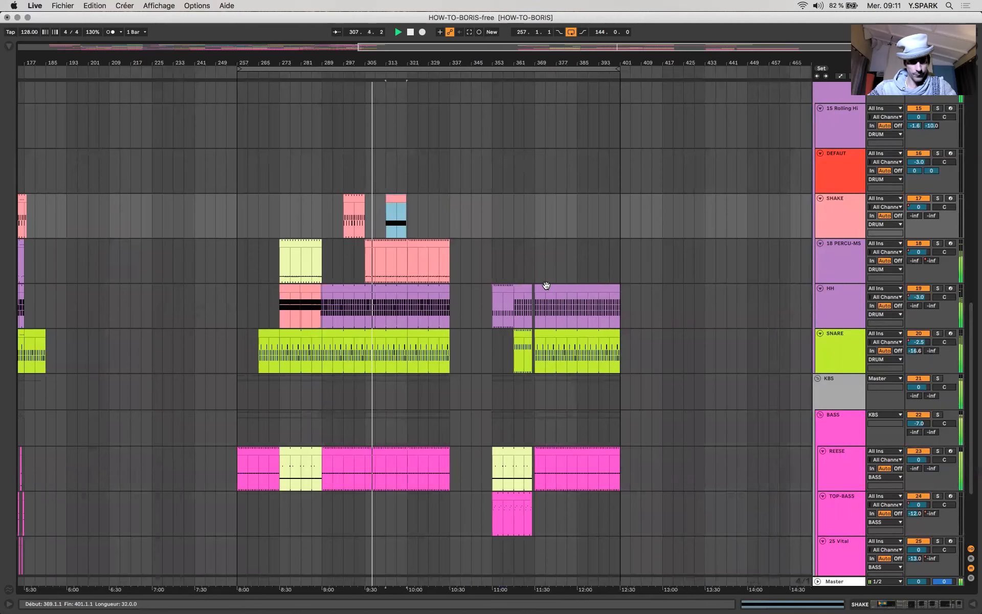
scroll(374, 449, "down", 5)
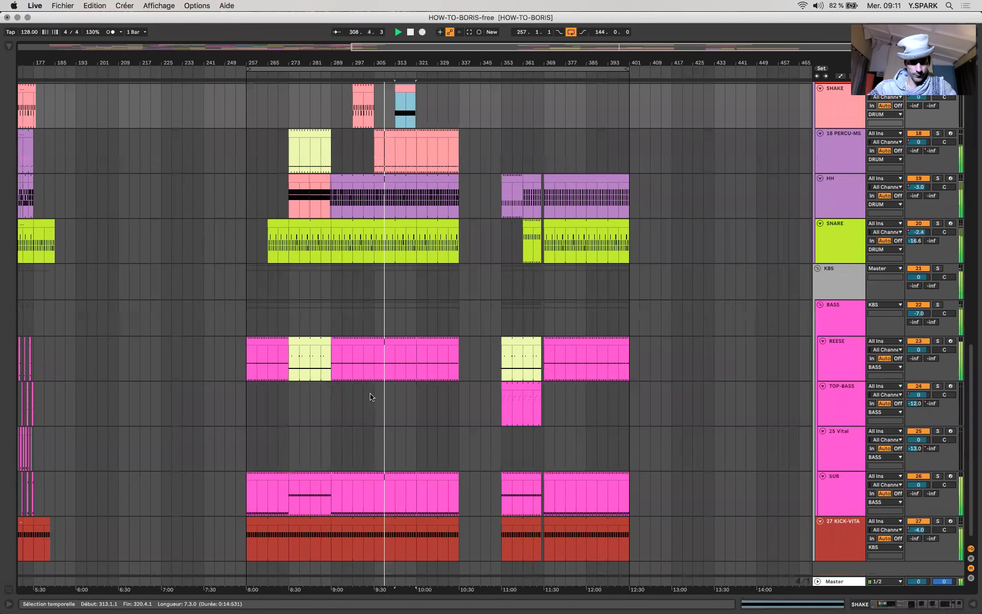
left_click(375, 366)
left_click(932, 603)
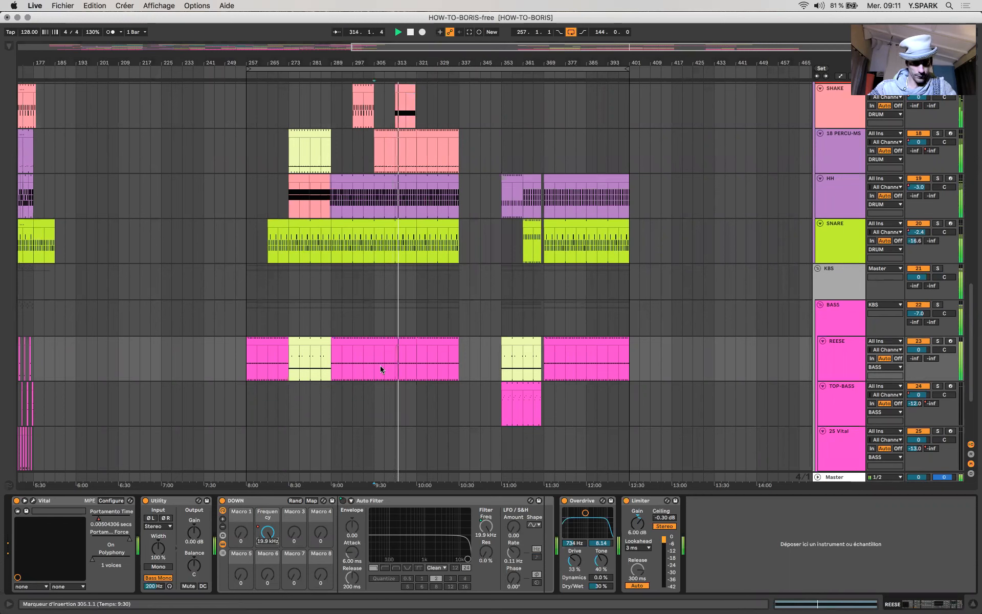
key("a")
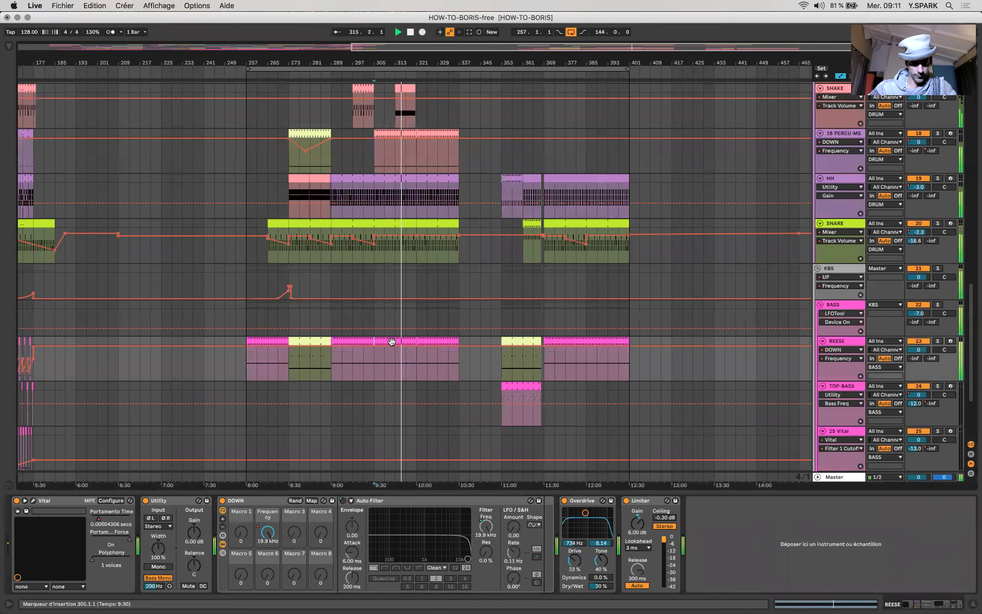
left_click(387, 359)
left_click_drag(373, 358, 401, 346)
left_click(400, 369)
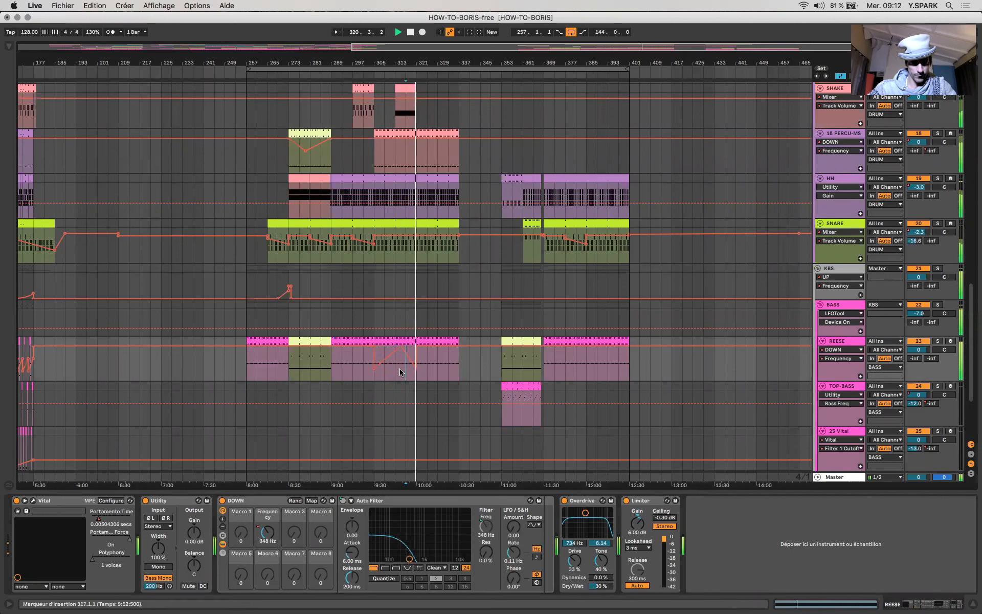
Draw a KBS UP Frequency ramp that rises from bar 313 to 171 Hz at bar 321 and drops straight back.
left_click(412, 286)
key("b")
left_click(413, 285)
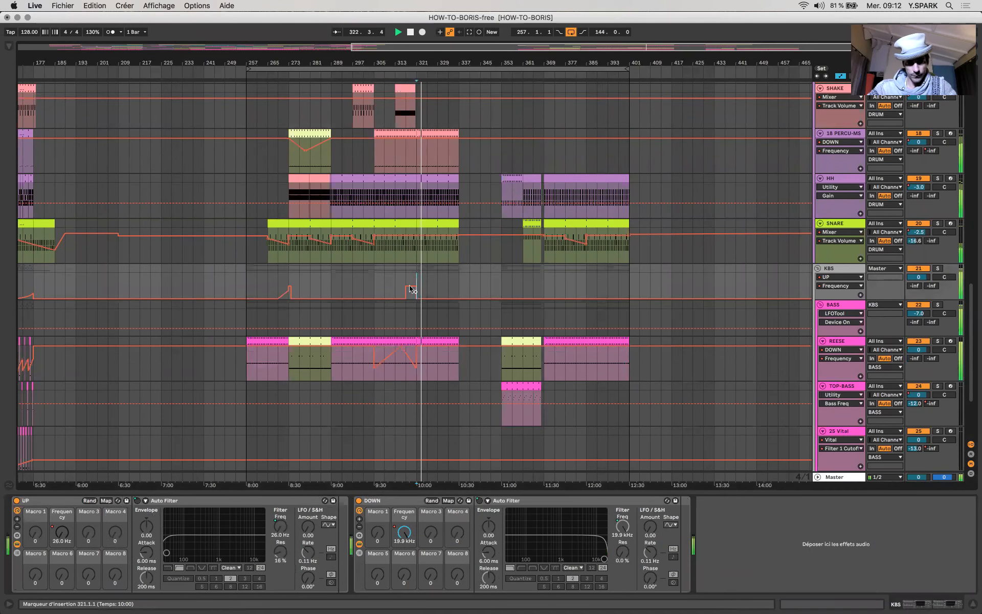
key("b")
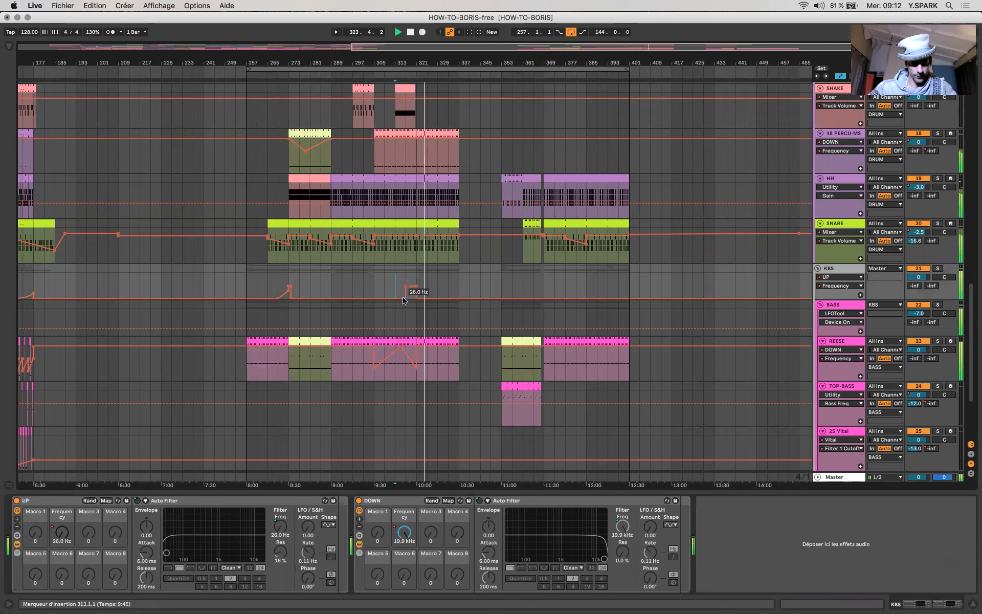
left_click_drag(406, 298, 405, 287)
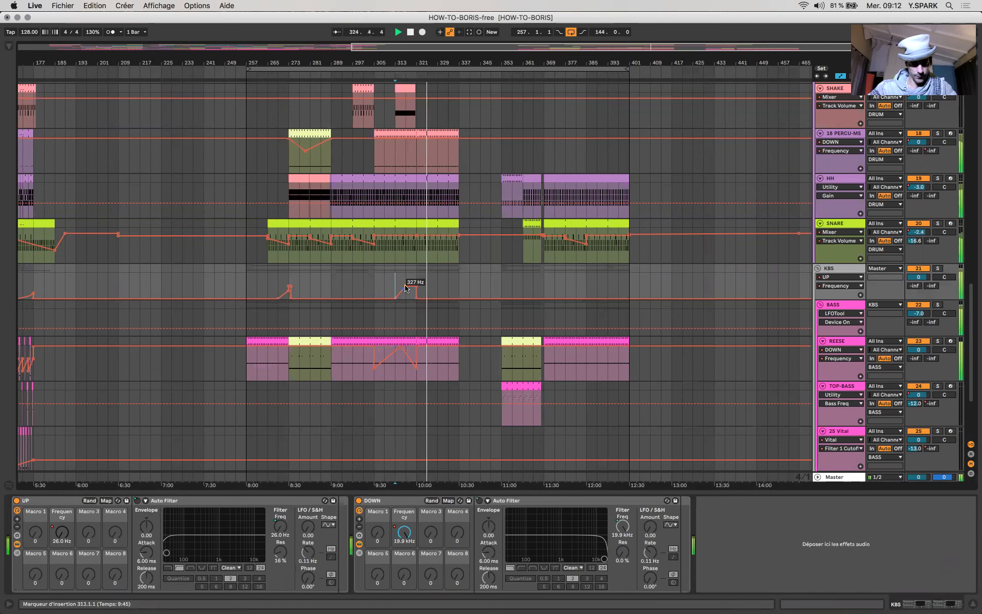
left_click(405, 287)
scroll(410, 285, "up", 5)
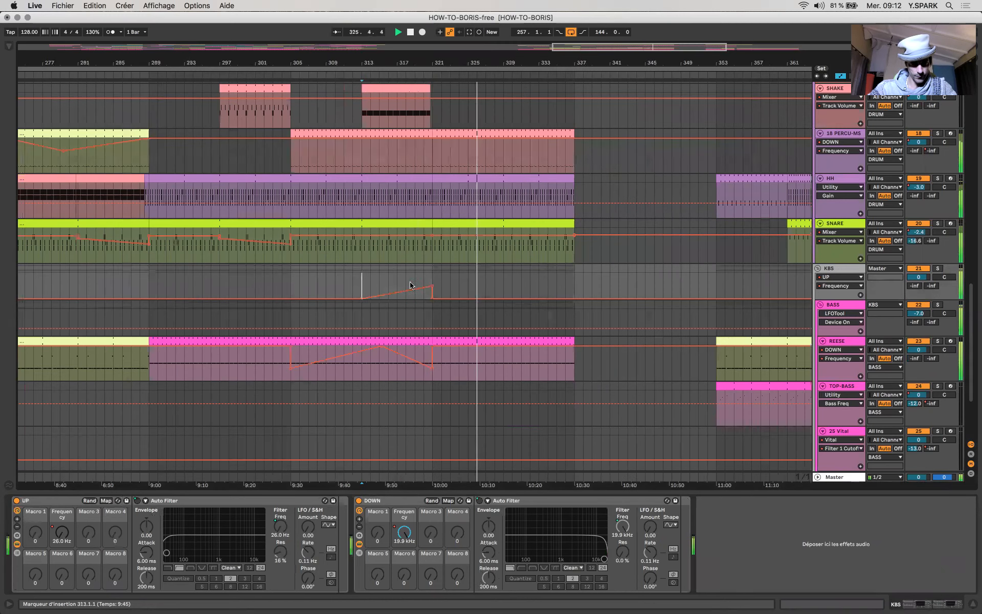
left_click_drag(432, 287, 432, 292)
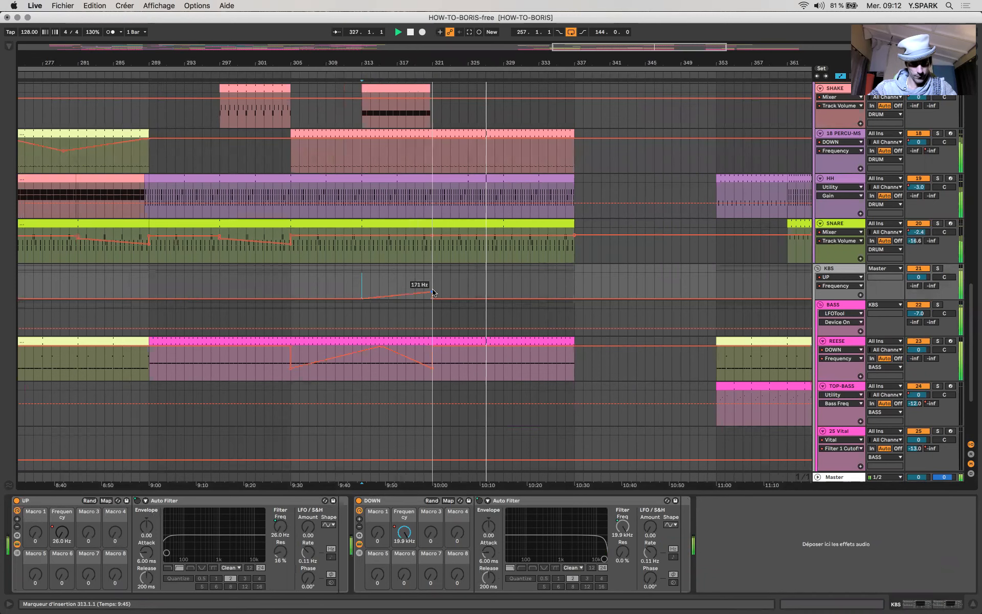
Draw rising KBS UP Frequency ramps over about bars 365 to 369 and over bars 397 to 401.
left_click(406, 281)
scroll(402, 280, "down", 2)
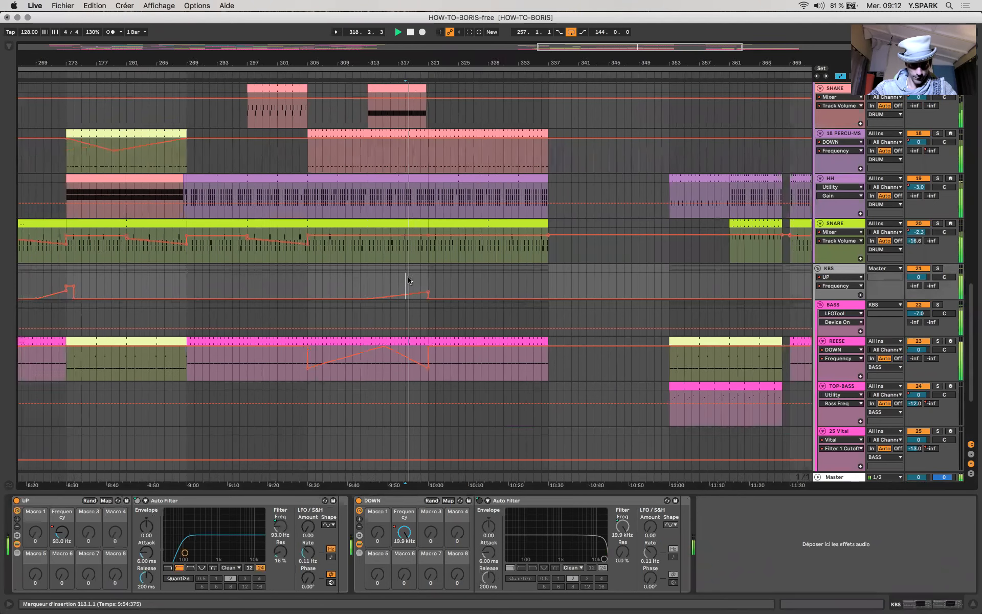
scroll(402, 280, "down", 3)
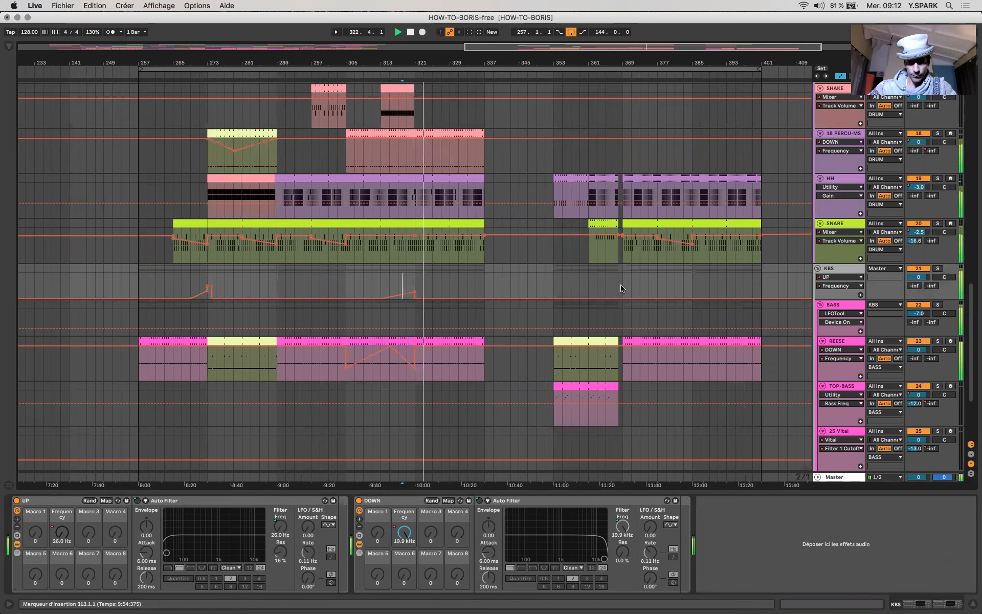
mouse_move(609, 284)
left_mouse_down()
mouse_move(622, 294)
mouse_move(607, 299)
left_mouse_up()
left_click_drag(745, 289, 755, 293)
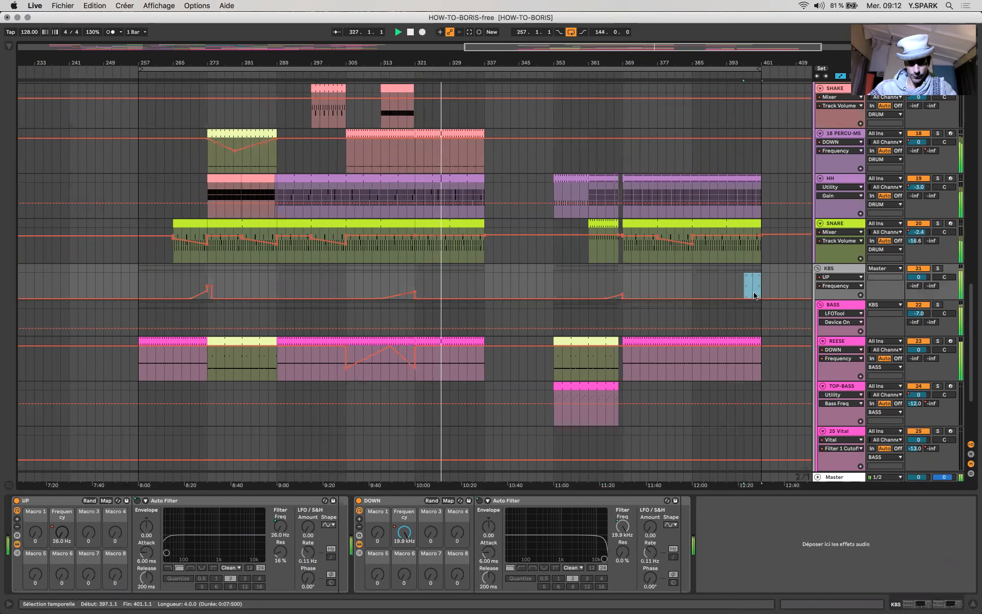
left_click_drag(758, 297, 758, 295)
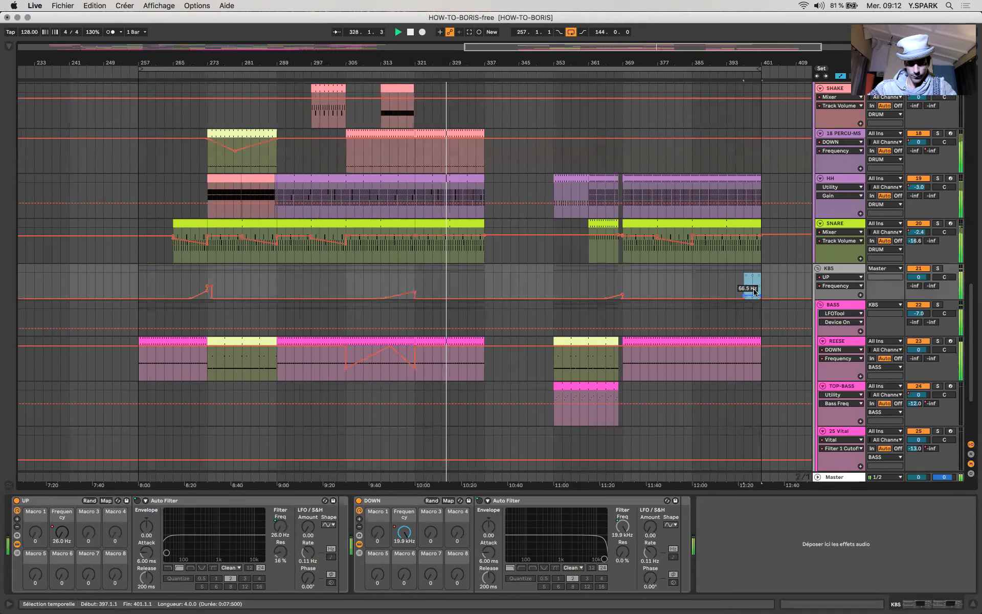
left_click(743, 288)
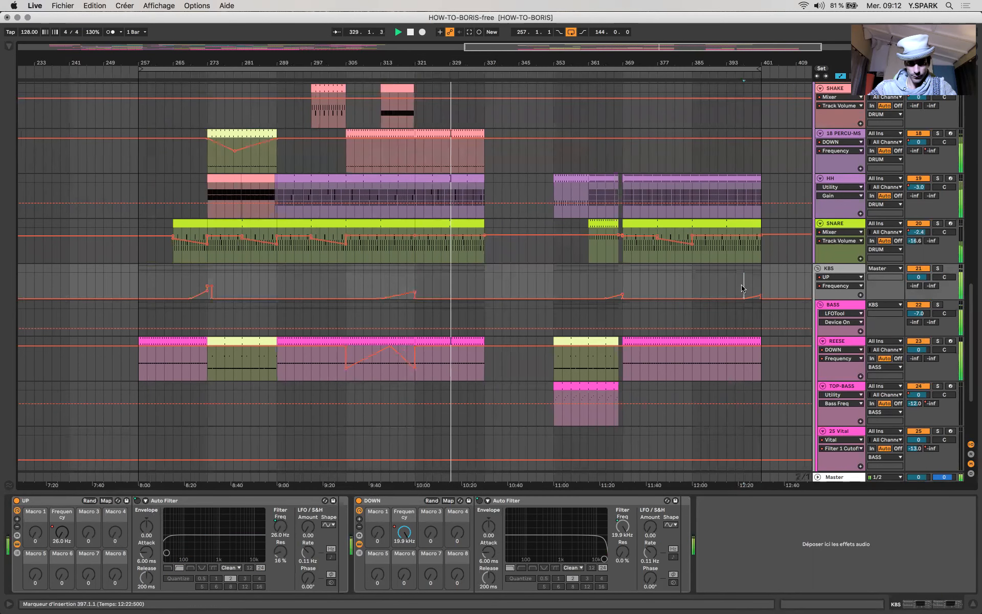
Hide the automation and examine the clips on the lead, drum and bass tracks around bar 337 during playback.
scroll(411, 322, "down", 3)
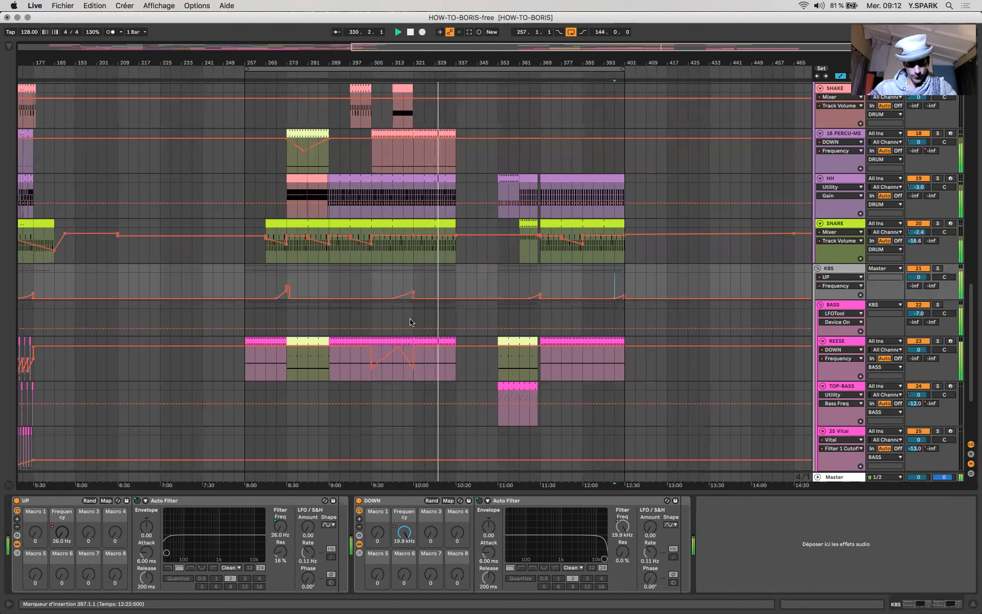
key("a")
scroll(480, 260, "down", 2)
scroll(482, 259, "up", 10)
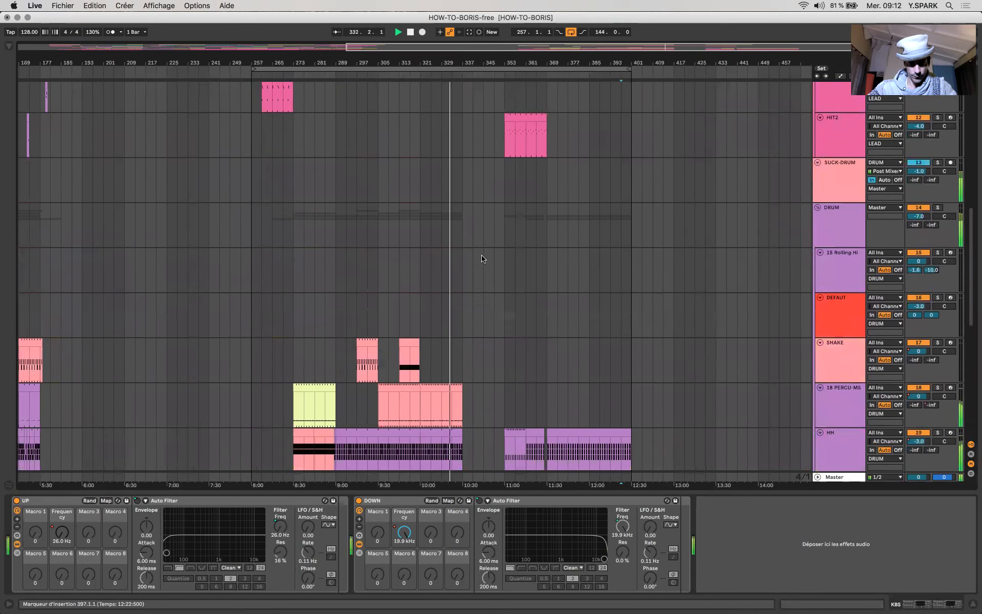
scroll(481, 258, "down", 10)
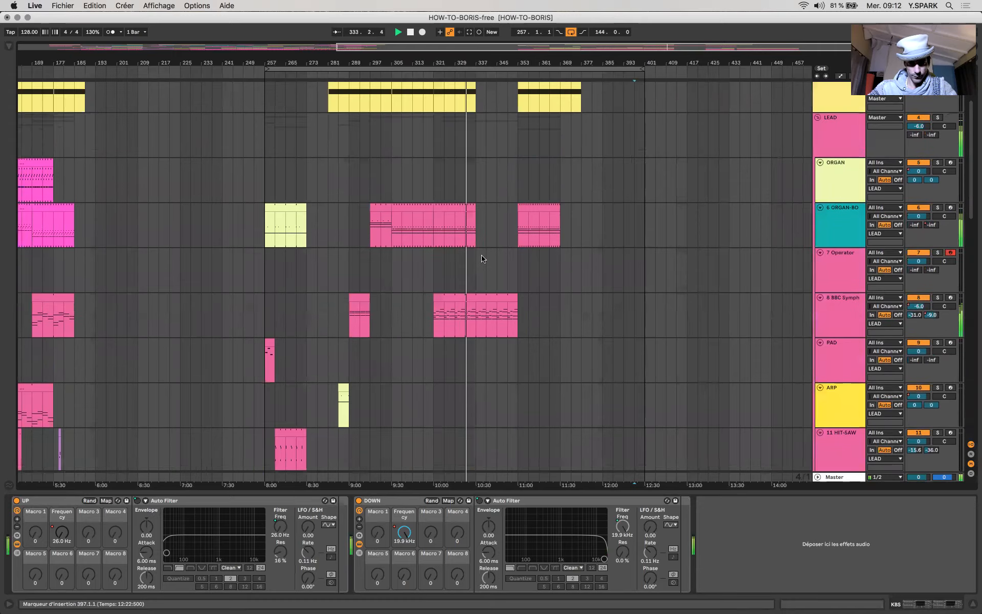
scroll(481, 259, "up", 1)
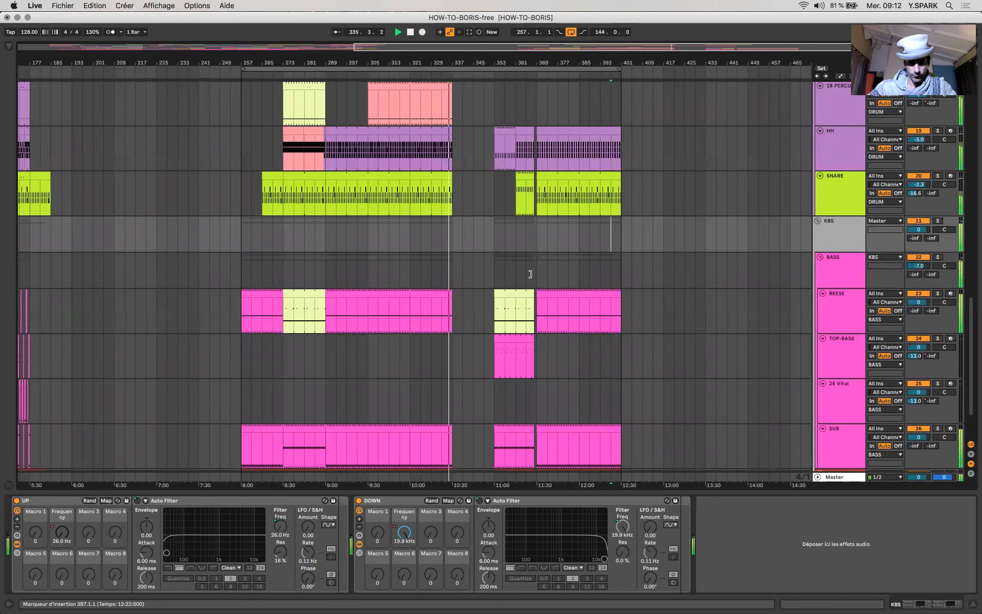
scroll(530, 276, "down", 2)
scroll(530, 273, "up", 10)
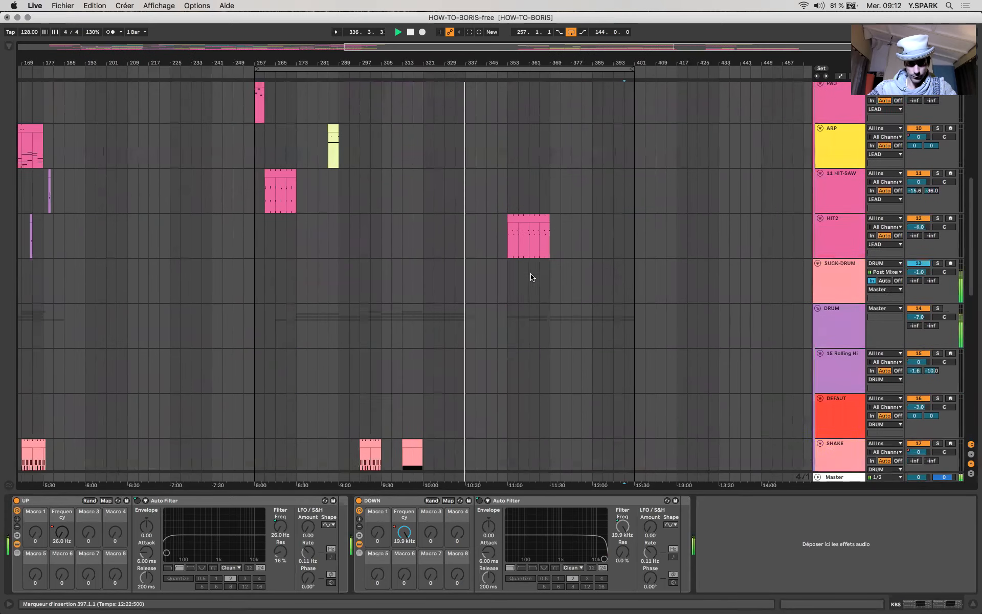
Copy the BBC Symph clip material from bars 337 to 353 to the same bars of the REESE track.
scroll(531, 277, "up", 2)
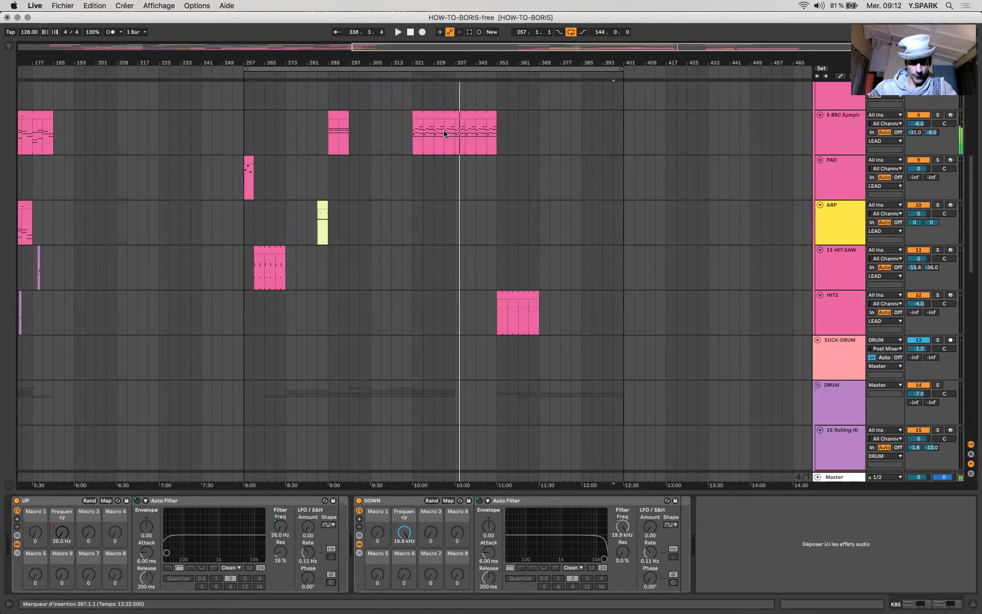
left_click_drag(460, 137, 536, 128)
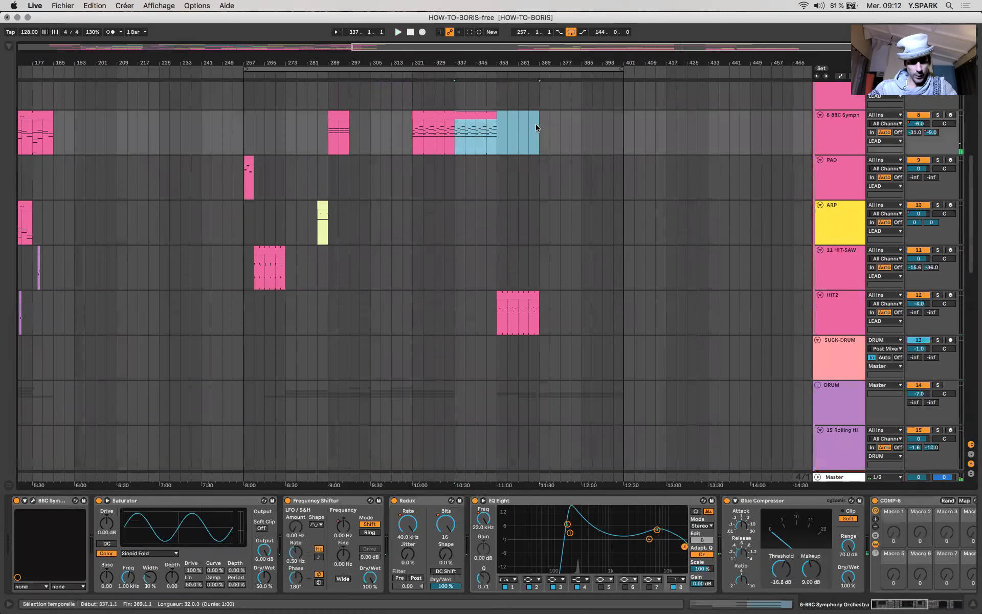
scroll(479, 271, "down", 10)
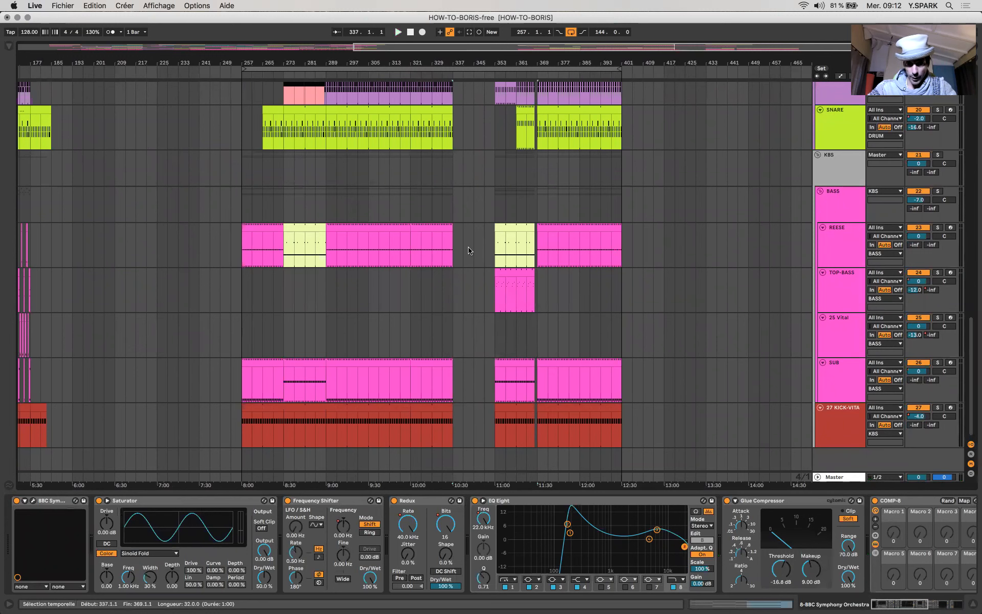
left_click(455, 258)
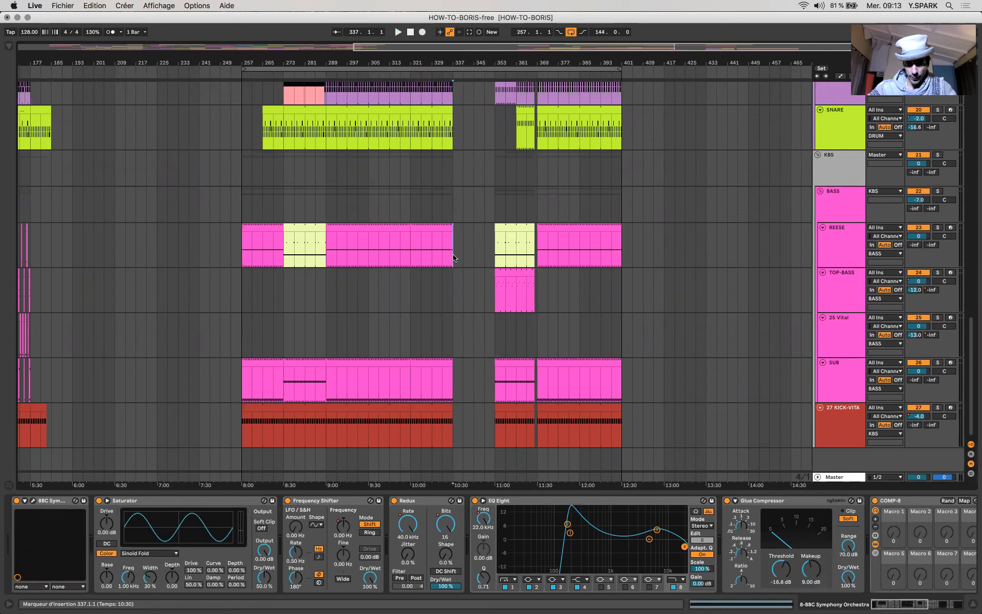
key("shift+Right")
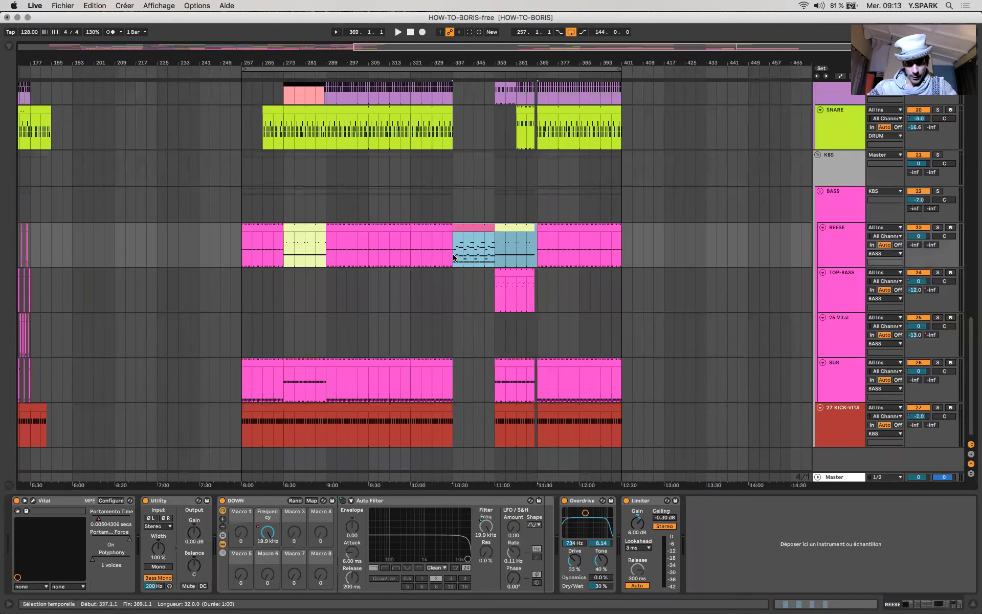
Open and play the REESE clip at bar 337, then add an F#4 note starting at the clip's bar 4.
double_click(483, 234)
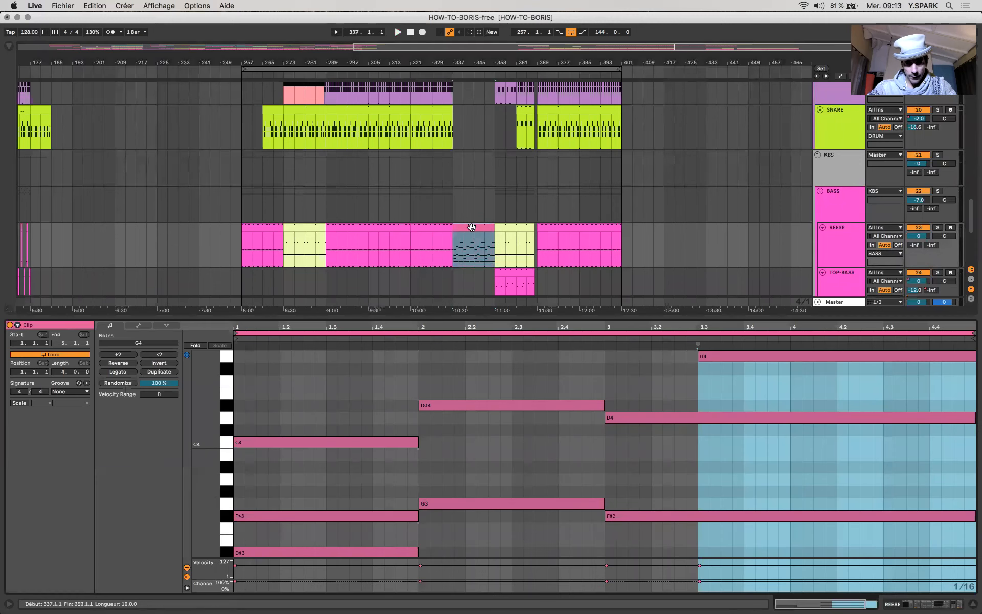
left_click(471, 227)
key("space")
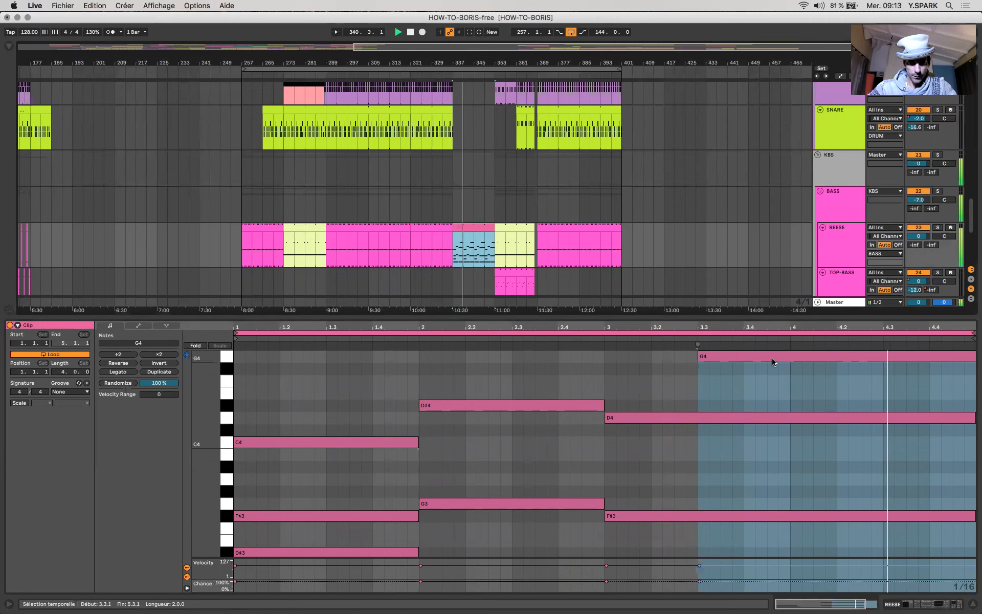
left_click(730, 361)
left_click_drag(746, 361, 821, 372)
left_click(790, 353)
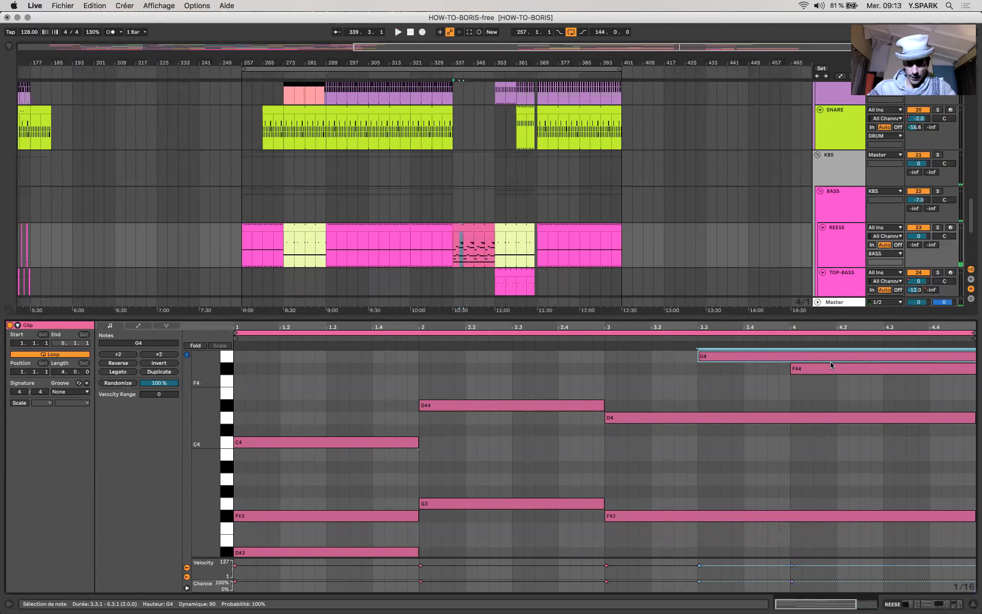
key("shift+Tab")
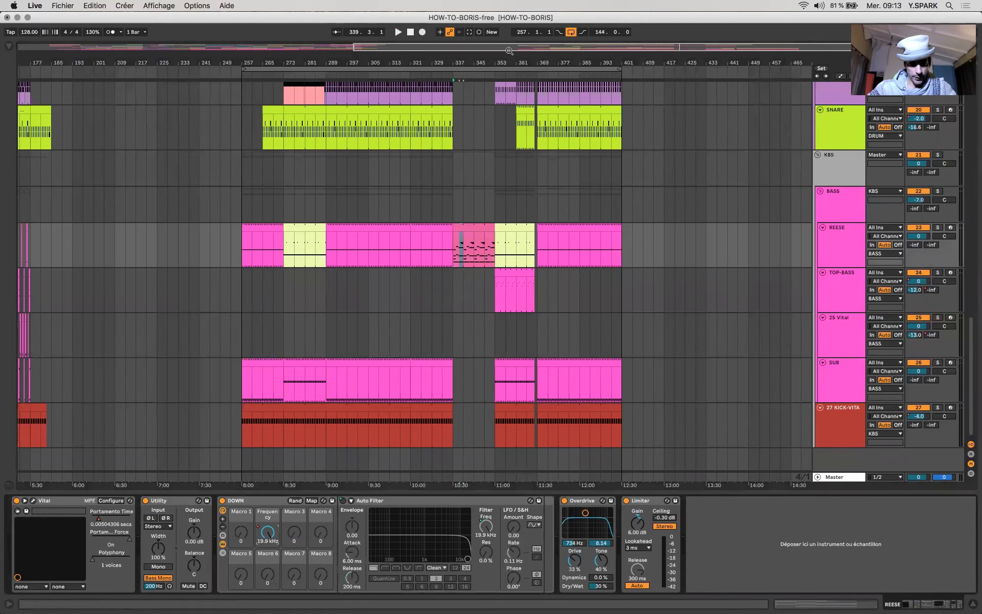
Show the automation and shape the REESE DOWN Frequency to rise from 171 Hz at bar 337 to 568 Hz at bar 353.
key("a")
left_click(473, 239)
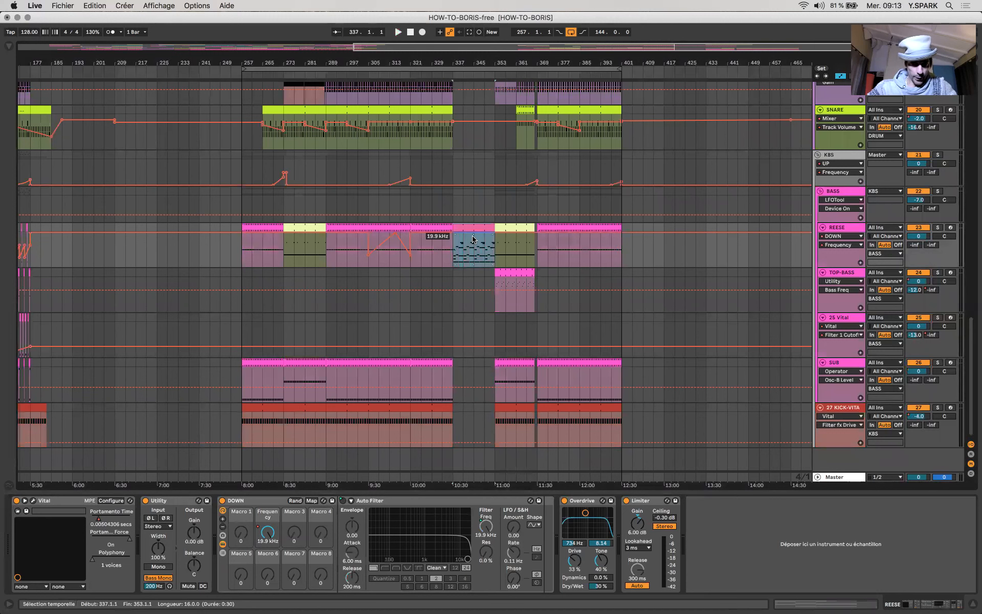
left_click_drag(473, 239, 473, 258)
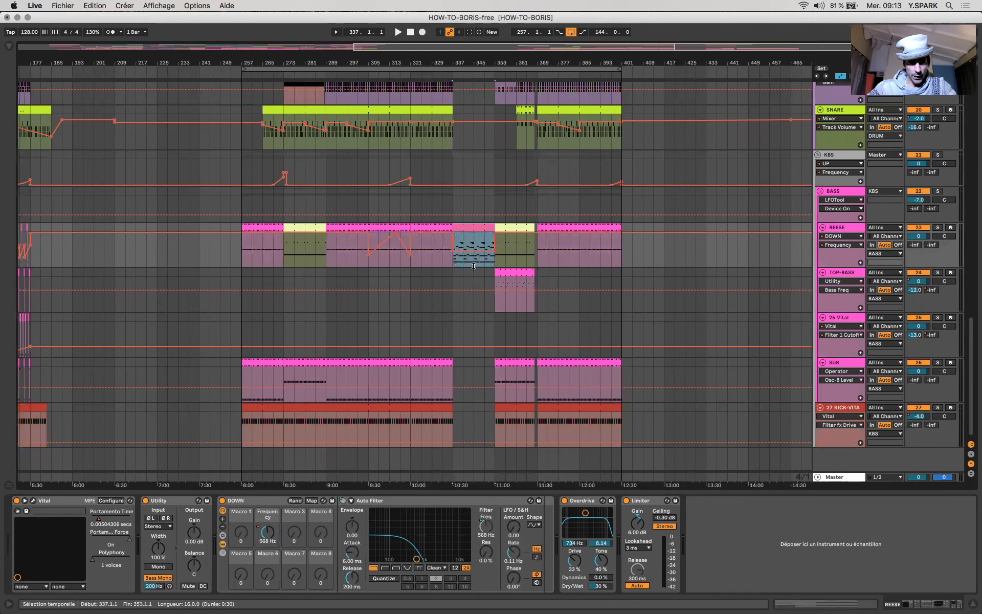
left_click(453, 250)
left_click_drag(453, 244, 454, 257)
scroll(463, 286, "up", 10)
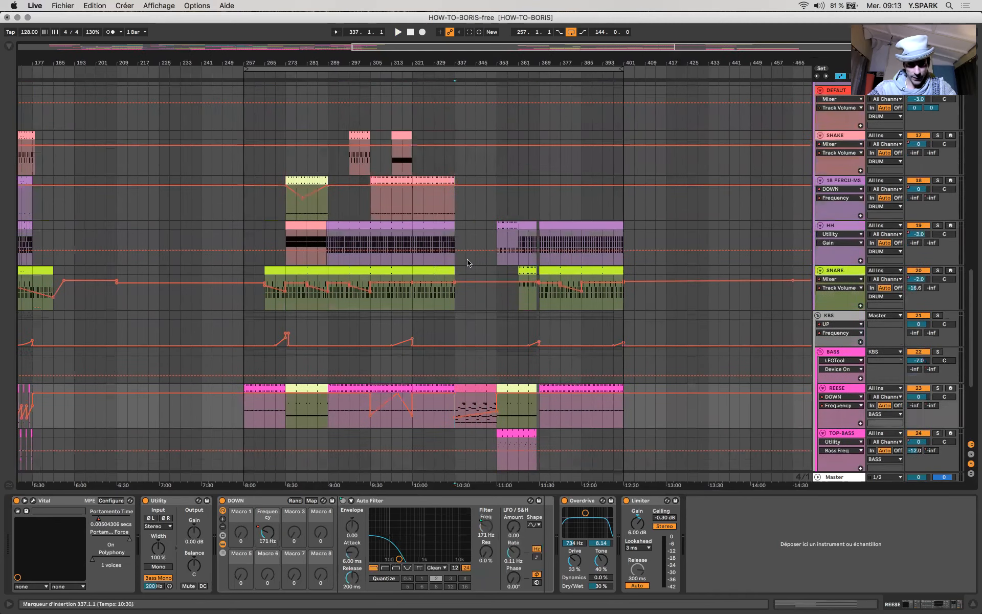
Hide the automation, copy the 16-bar HIT2 clip at bar 353 to bar 333 and play from there.
key("a")
left_click(446, 290)
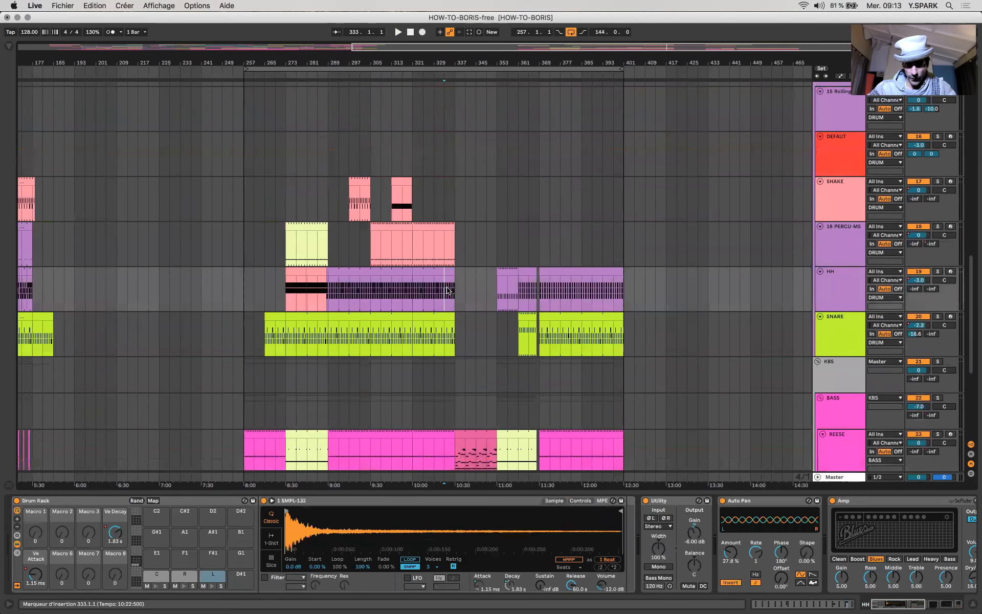
scroll(449, 287, "up", 20)
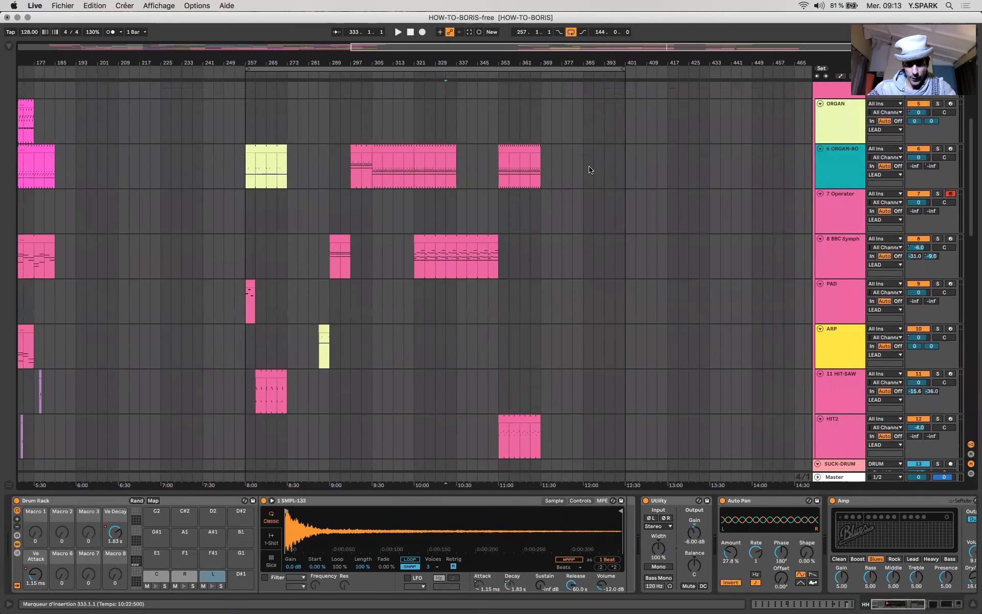
scroll(587, 169, "up", 8)
scroll(587, 169, "down", 10)
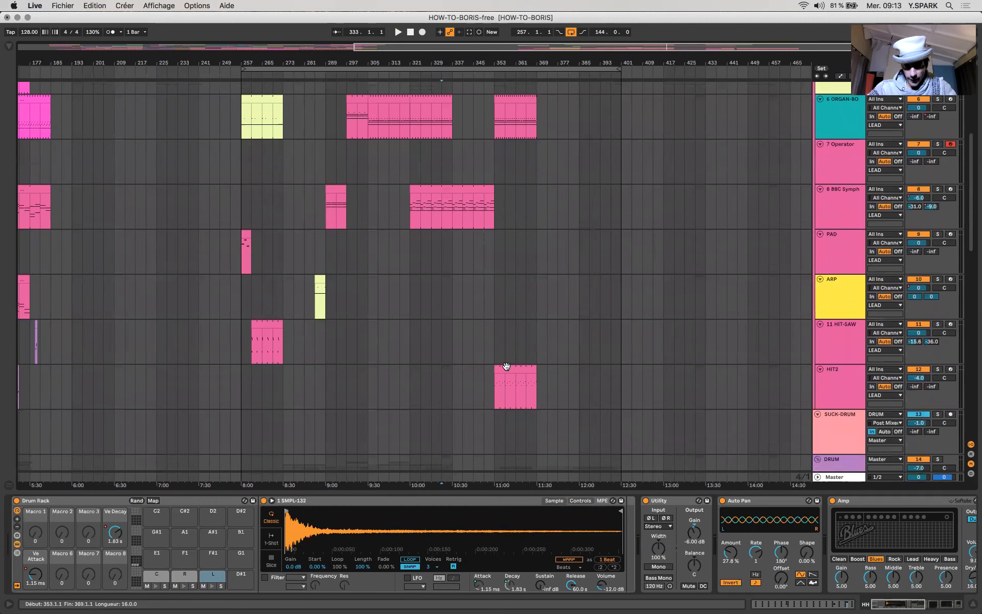
left_click(507, 366)
left_click_drag(526, 390, 440, 378)
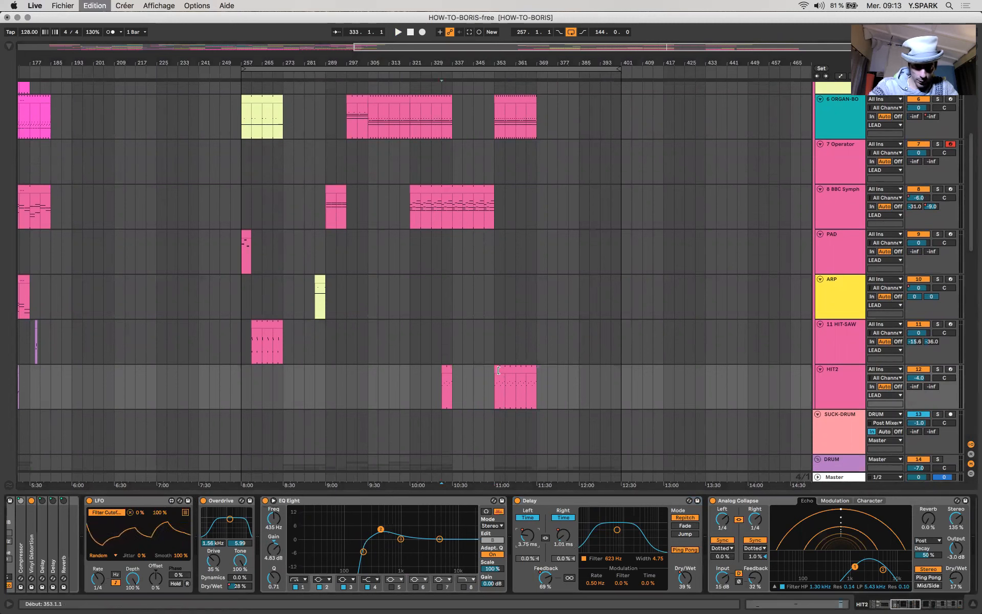
key("super+z")
left_click(516, 369)
left_click(583, 393, "shift")
left_click_drag(518, 367, 464, 370)
key("space")
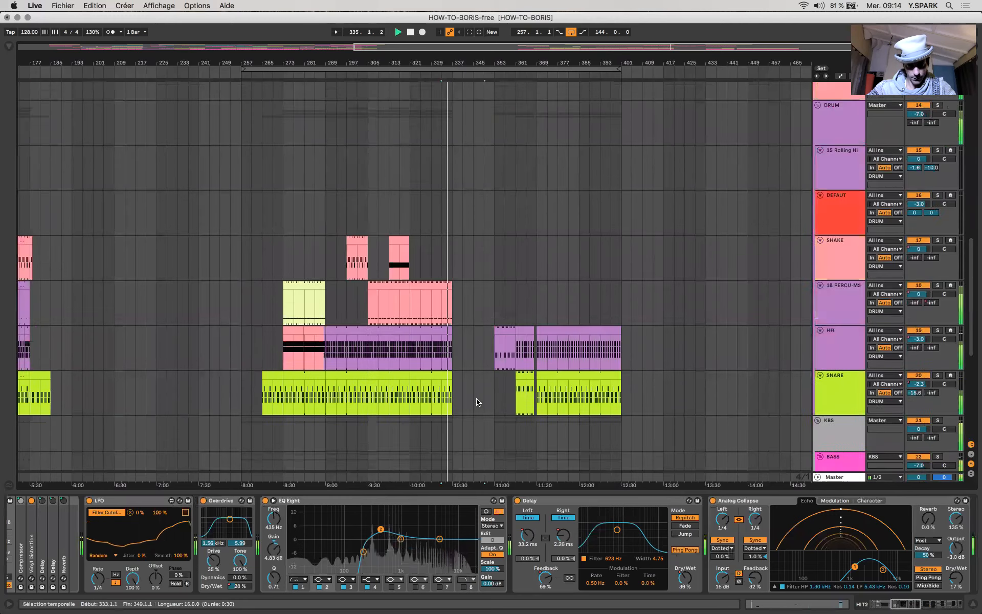
Show the automation and lower the start of the REESE DOWN Frequency ramp at bar 337 to about 96 Hz.
scroll(478, 402, "down", 10)
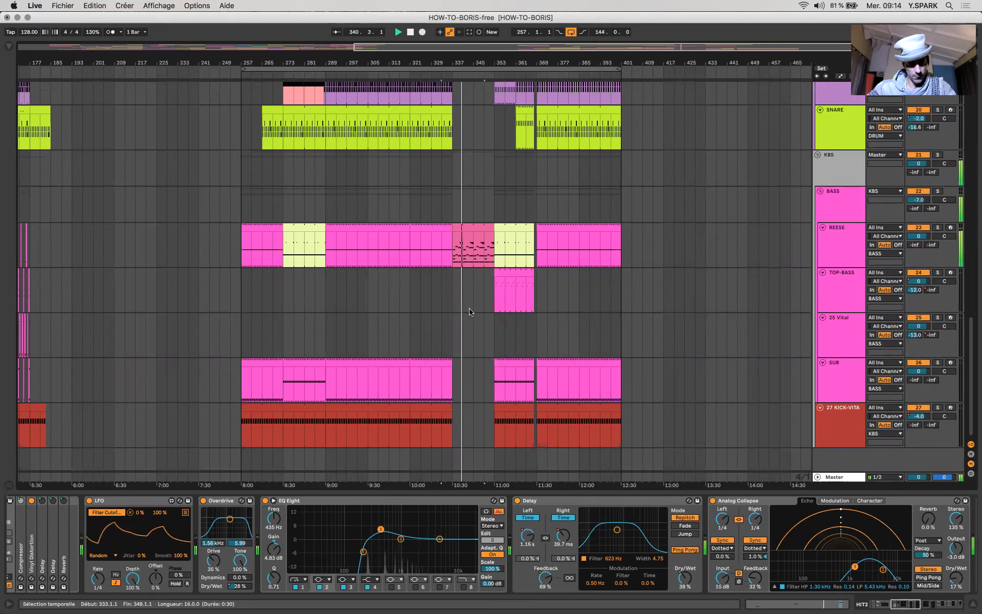
left_click(465, 262)
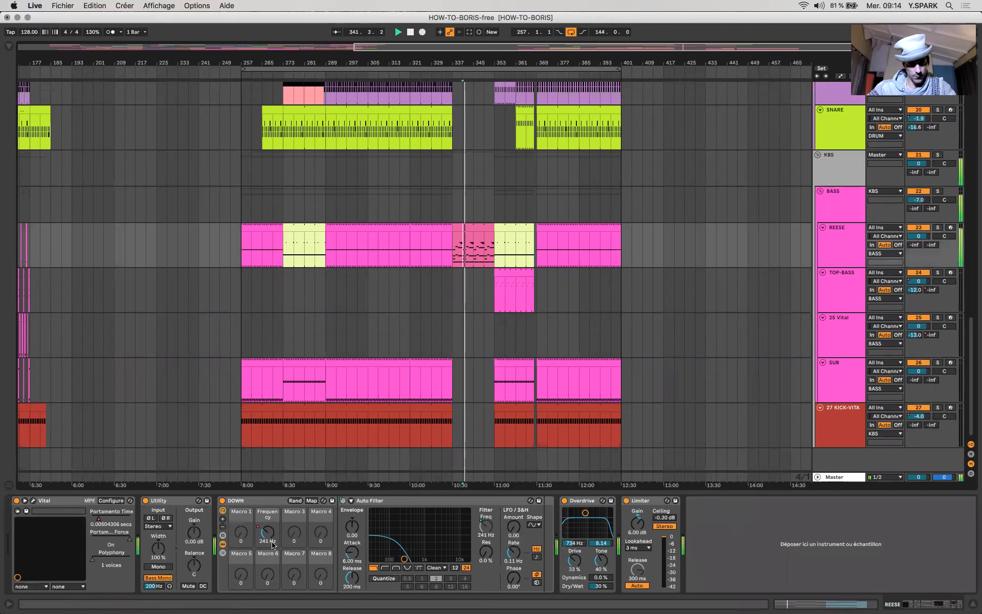
key("a")
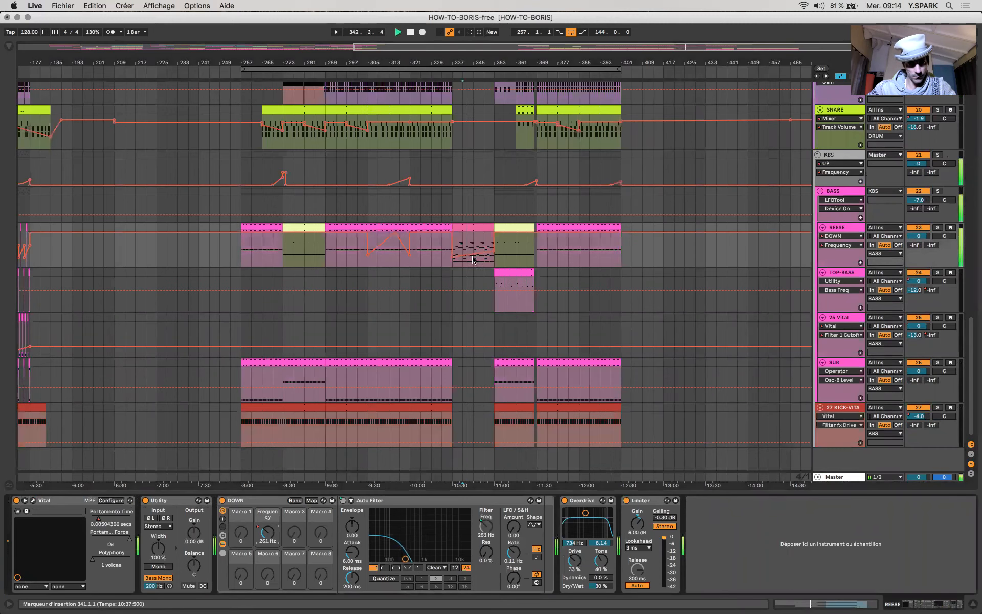
left_click_drag(472, 256, 462, 261)
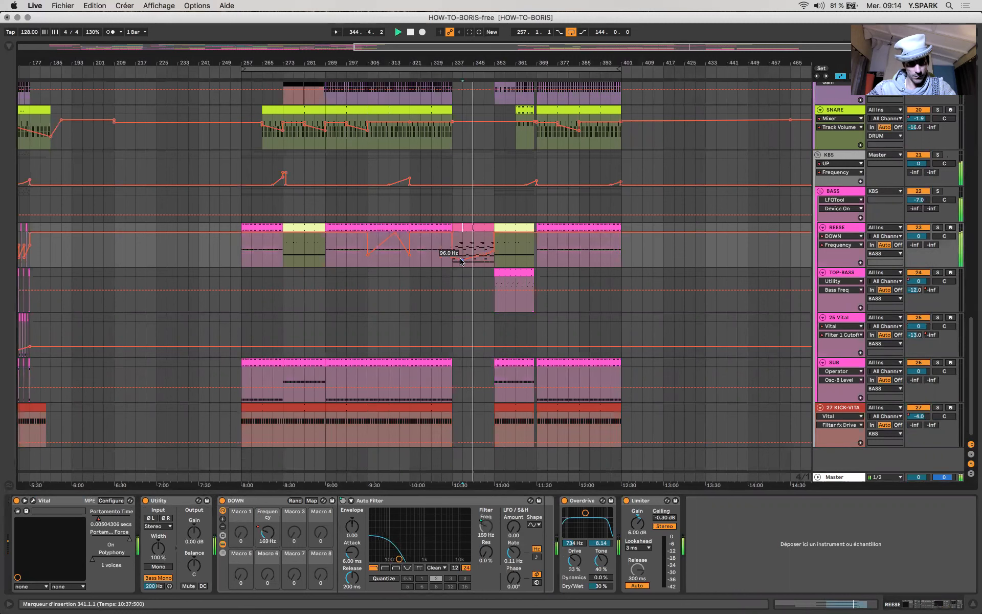
left_click_drag(461, 261, 452, 260)
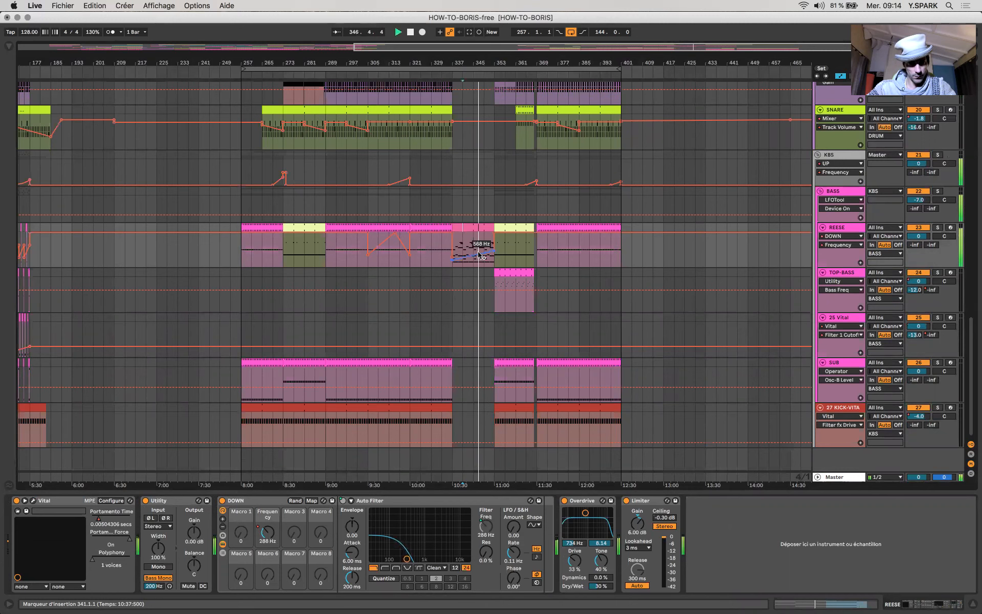
Hide the automation and trim the end of the REESE clip at bar 337 to half a bar before bar 353.
key("plus")
key("plus")
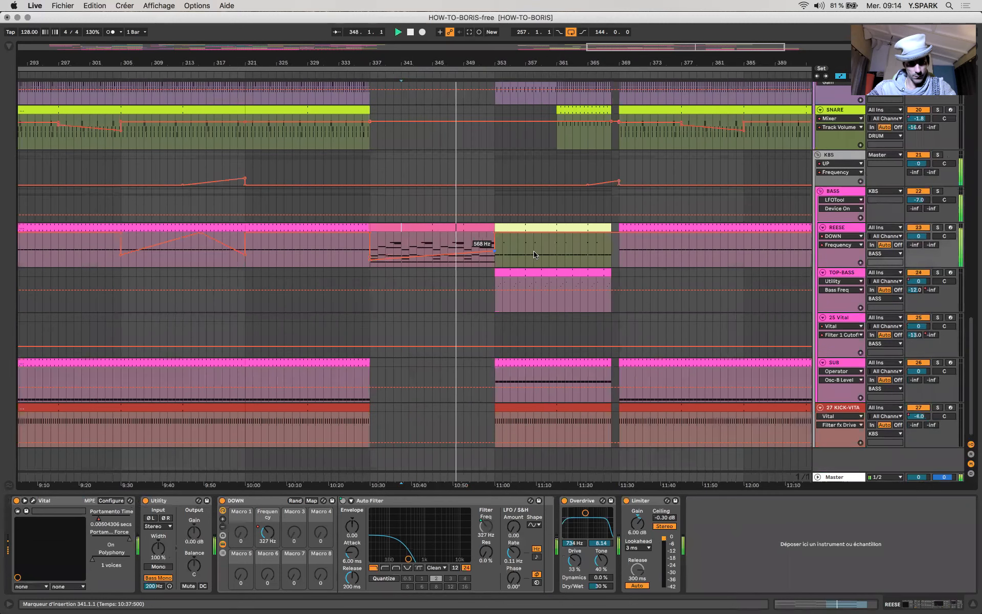
key("a")
scroll(505, 255, "up", 5)
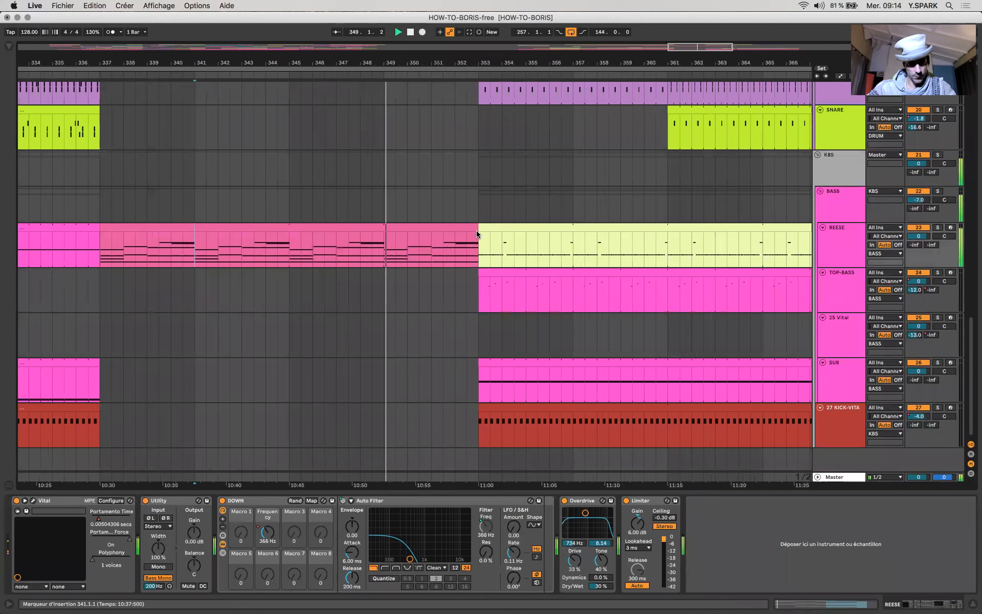
left_click_drag(478, 228, 466, 227)
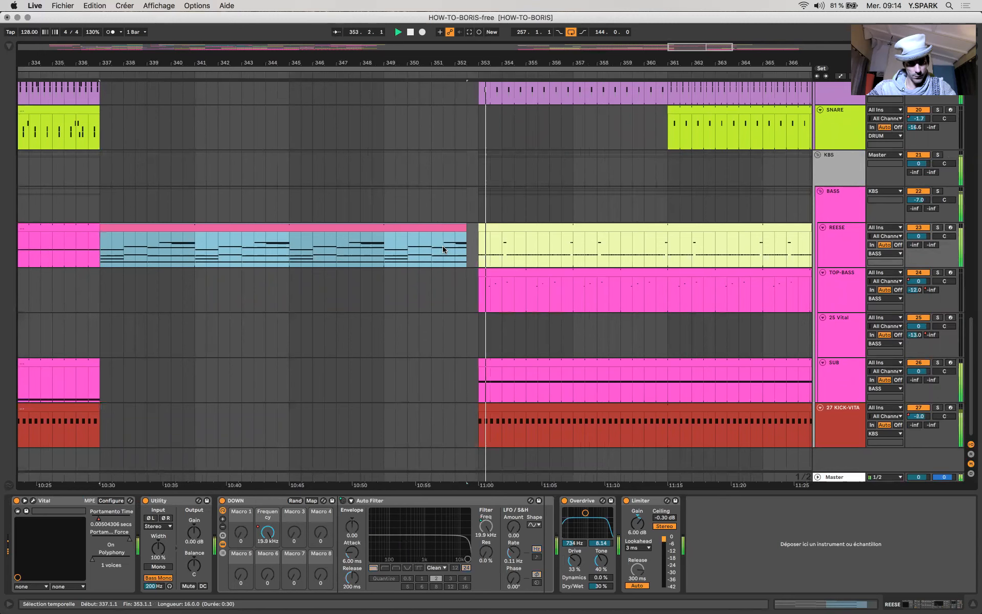
Copy the 16-bar 18-PERCU-MSAT clip at bar 273 to bar 369 on the same track.
scroll(443, 250, "down", 5)
scroll(443, 249, "down", 2)
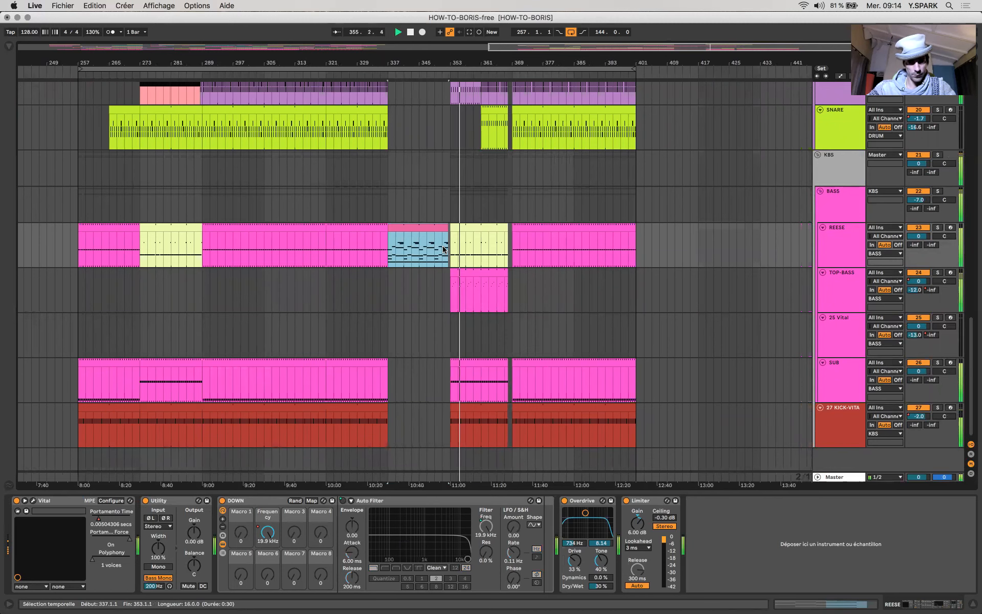
key("a")
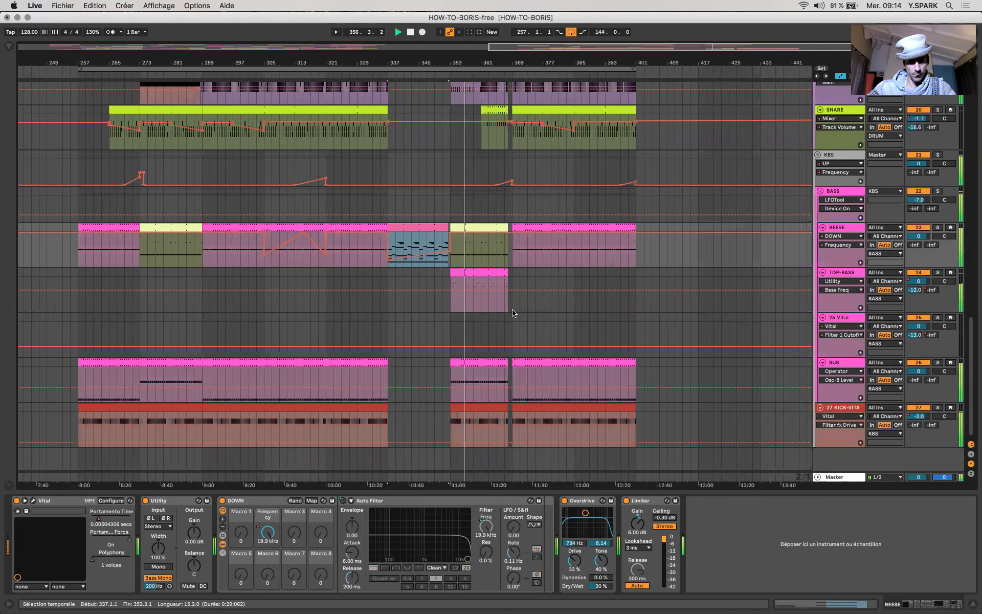
key("a")
key("minus")
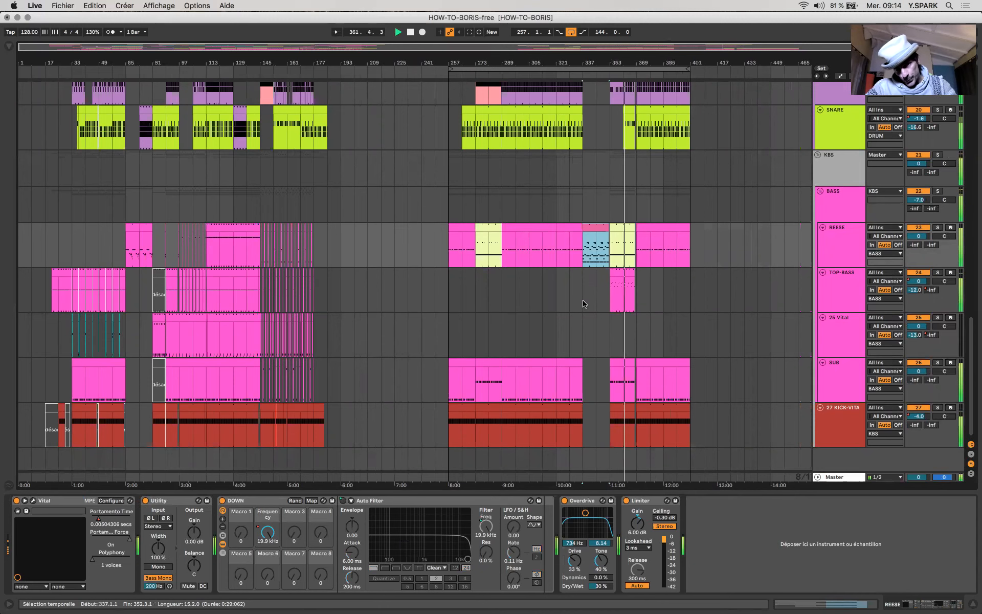
scroll(585, 304, "up", 10)
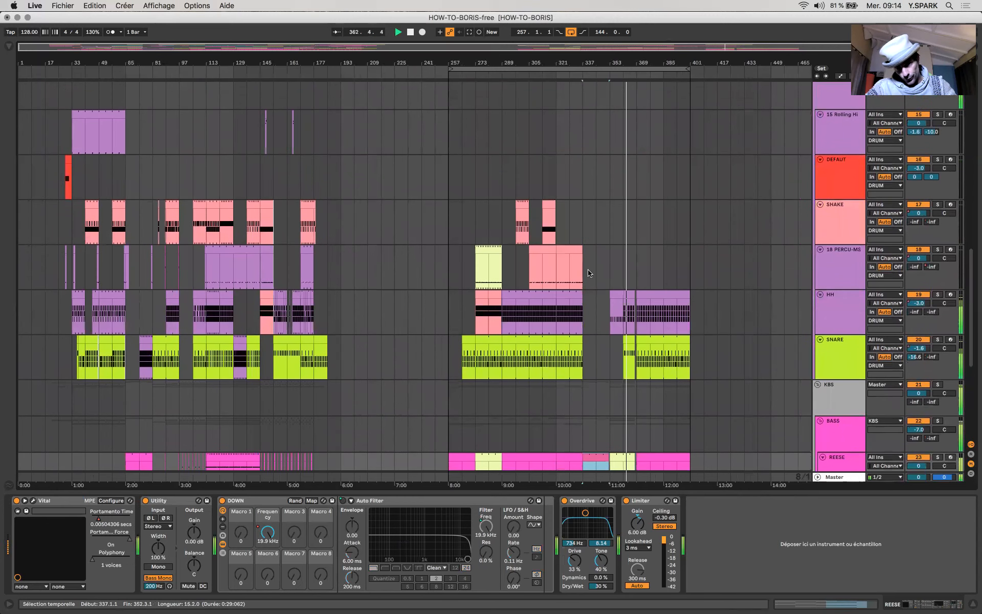
scroll(589, 273, "up", 3)
scroll(413, 244, "right", 3)
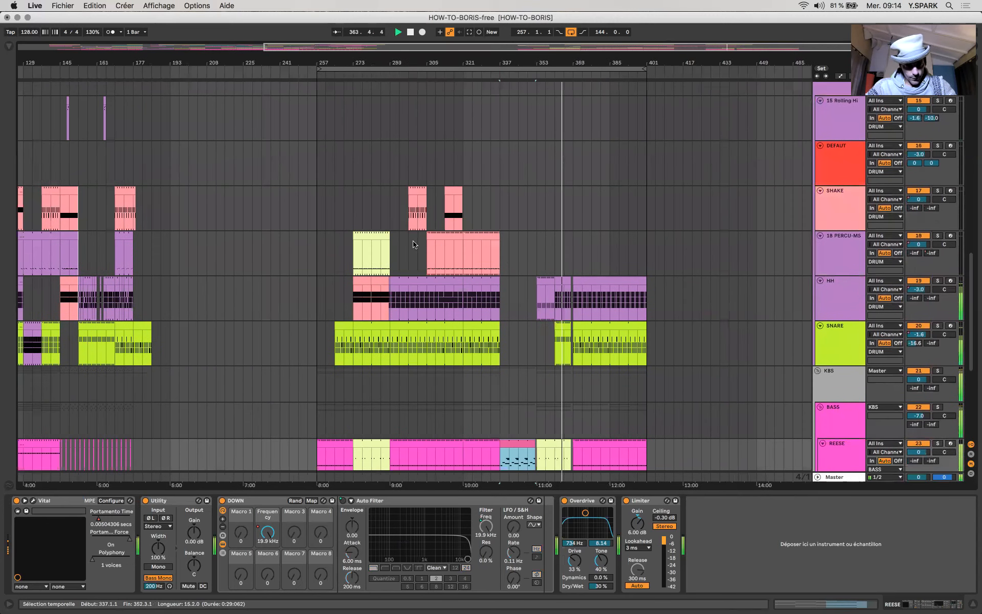
left_click_drag(370, 236, 585, 234)
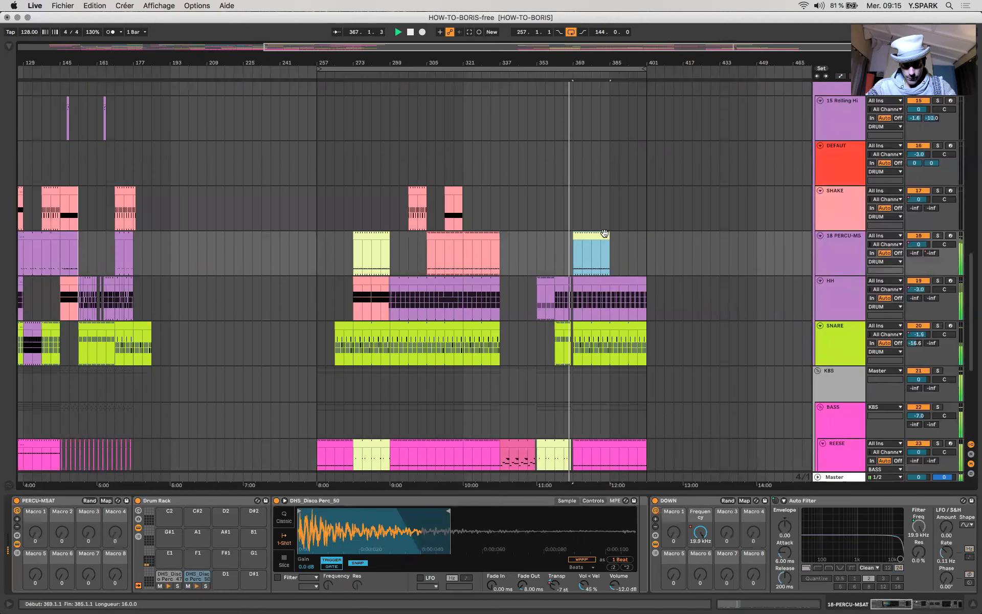
Copy the SHAKE clip at bar 313 to bar 377 on the same track.
scroll(576, 258, "up", 5)
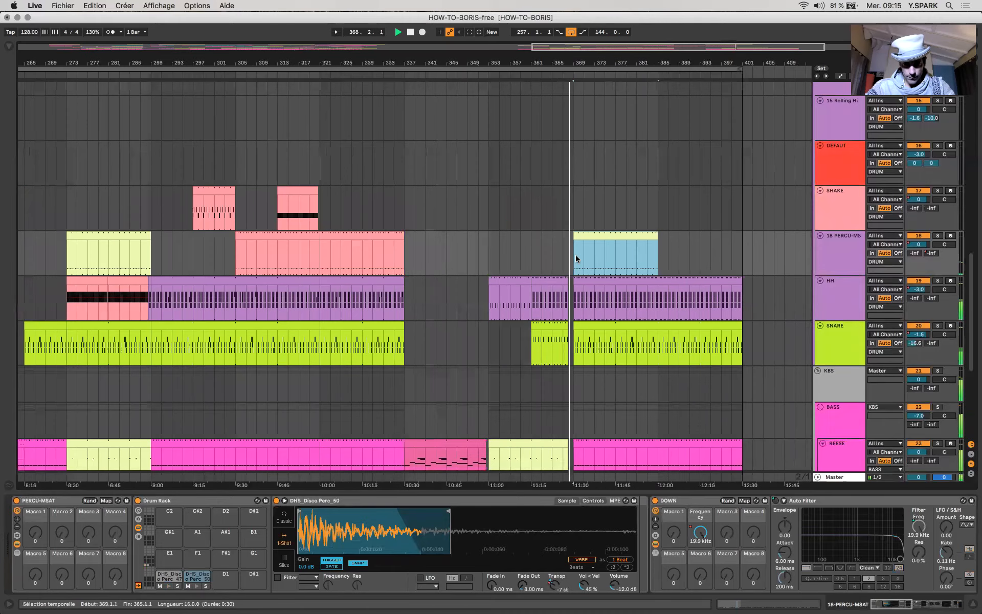
scroll(576, 258, "down", 5)
scroll(576, 259, "right", 3)
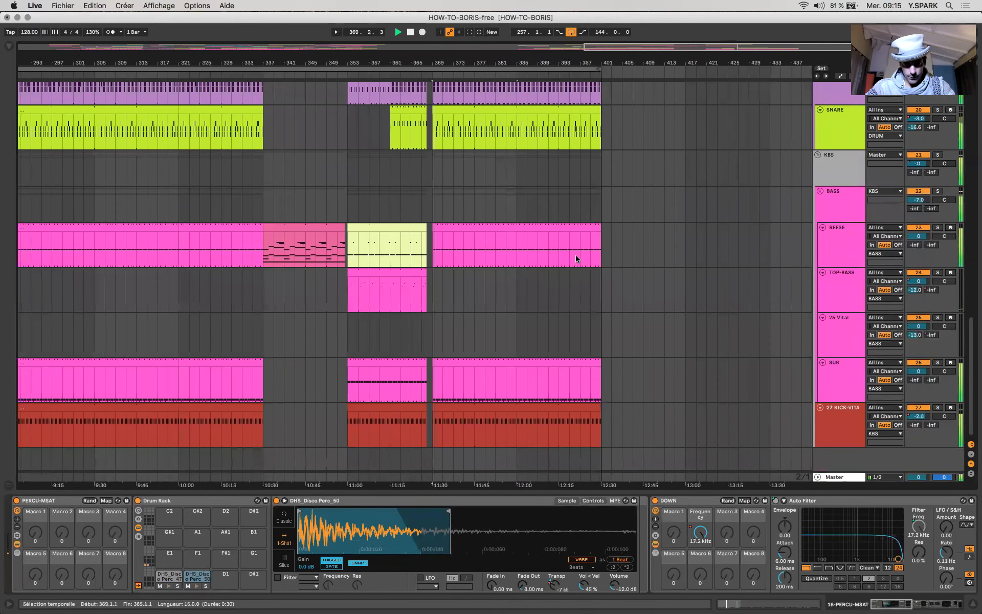
scroll(576, 258, "down", 3)
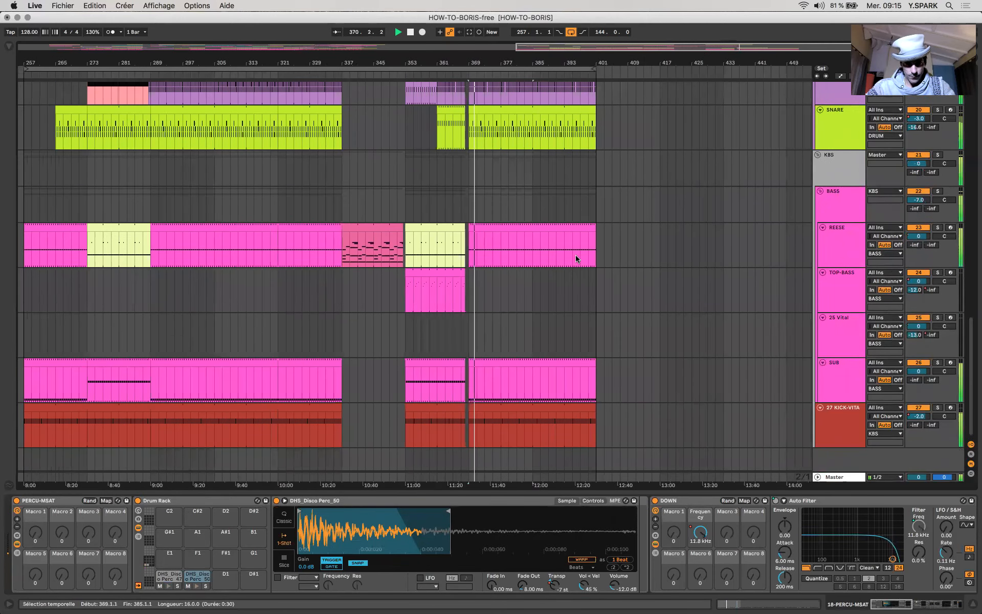
scroll(618, 287, "down", 3)
scroll(615, 294, "up", 1)
scroll(616, 294, "up", 4)
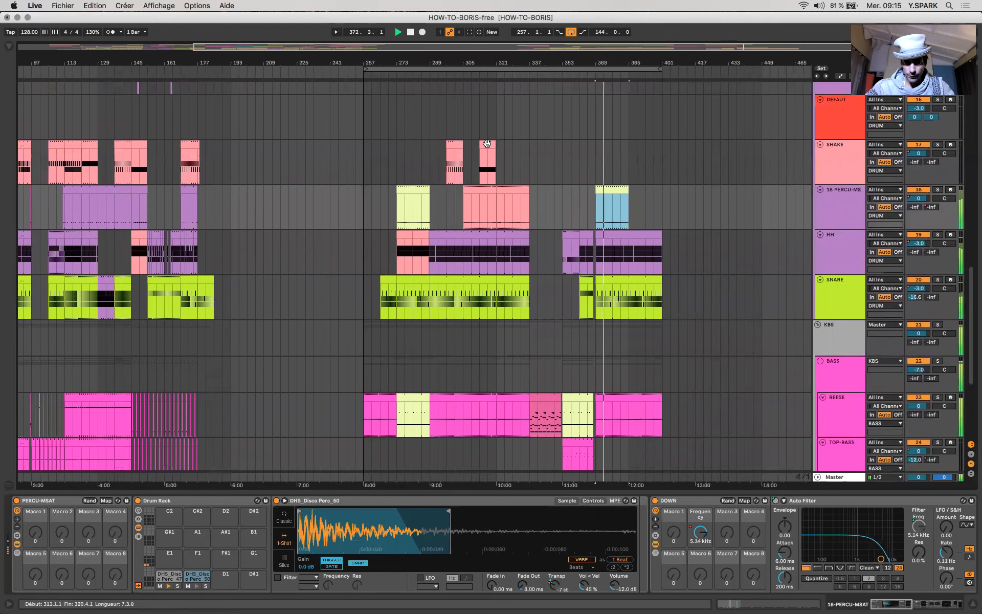
left_click_drag(614, 148, 619, 148)
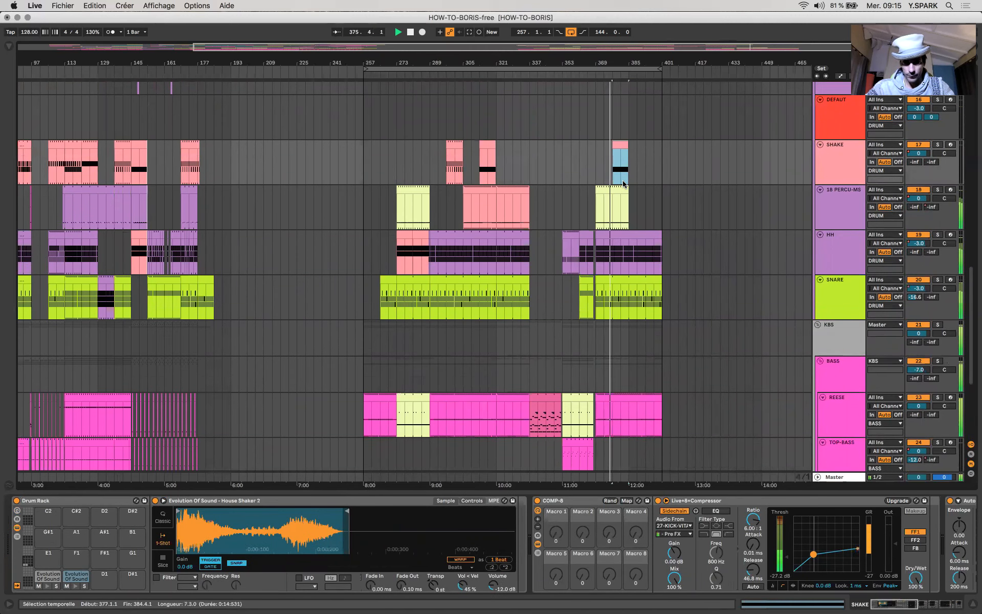
Delete the 18-PERCU-MSAT and HH content from bar 377 to 381, and extend the remaining PERCU clip's end to bar 393.
scroll(629, 227, "up", 5)
mouse_move(593, 253)
left_mouse_down()
mouse_move(587, 203)
mouse_move(604, 238)
left_mouse_up()
key("Delete")
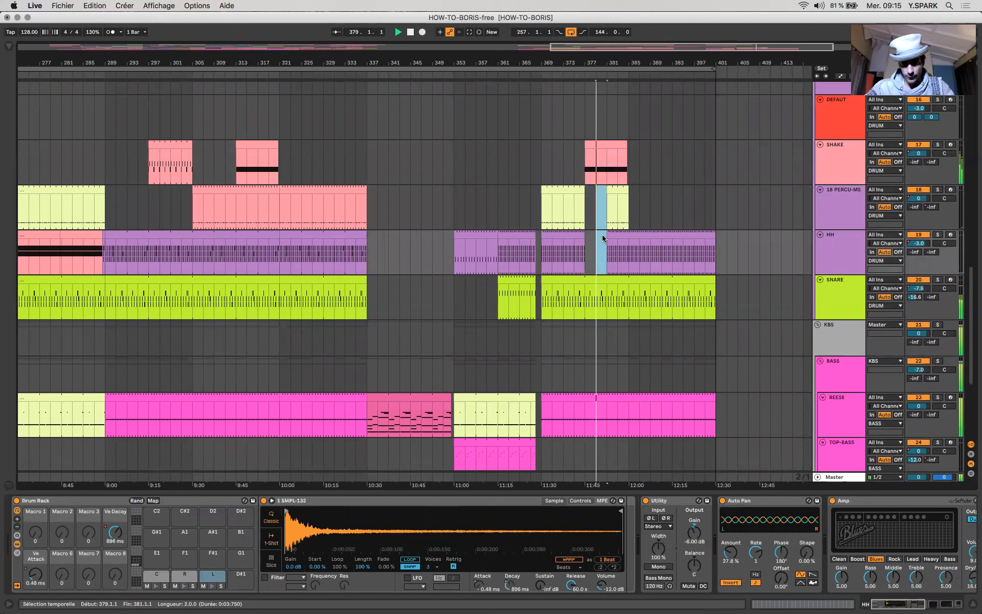
left_click_drag(629, 193, 673, 192)
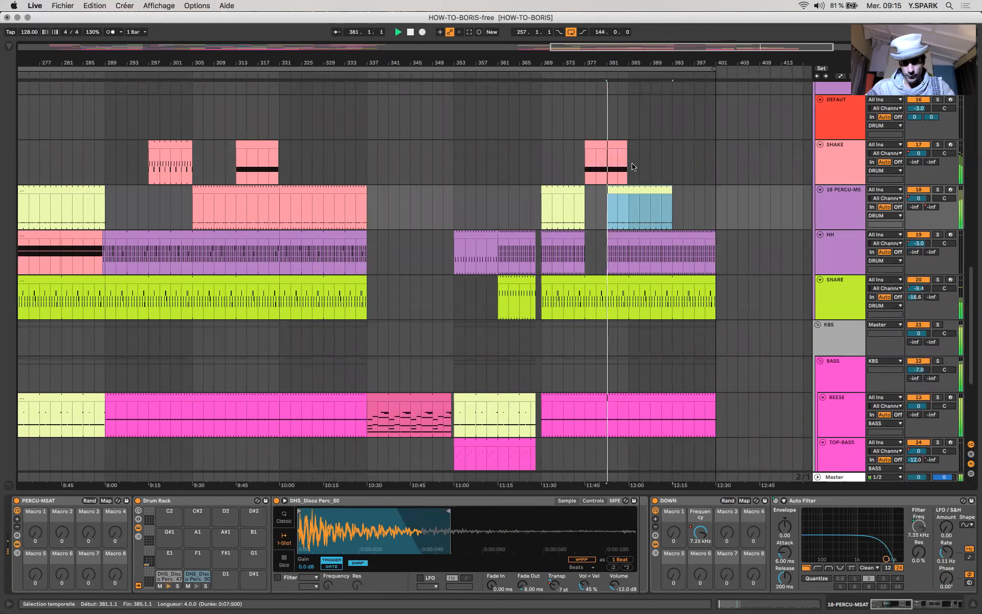
Extend the 18-PERCU-MSAT clip starting at bar 369 across the gap to bar 393, giving it a length of 24 bars.
key("plus")
key("plus")
key("plus")
key("minus")
key("minus")
left_click(612, 198)
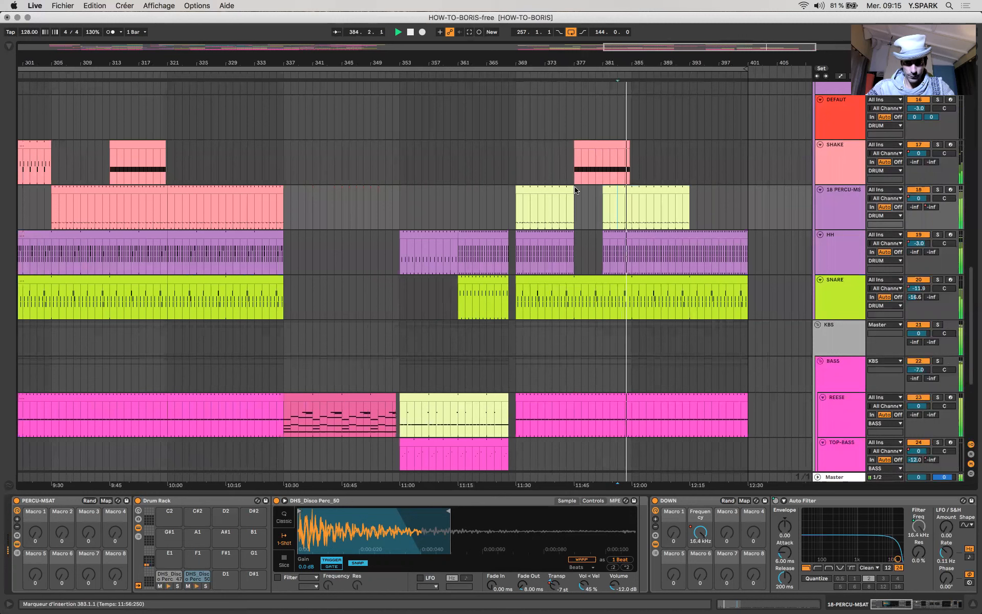
left_click_drag(571, 189, 688, 193)
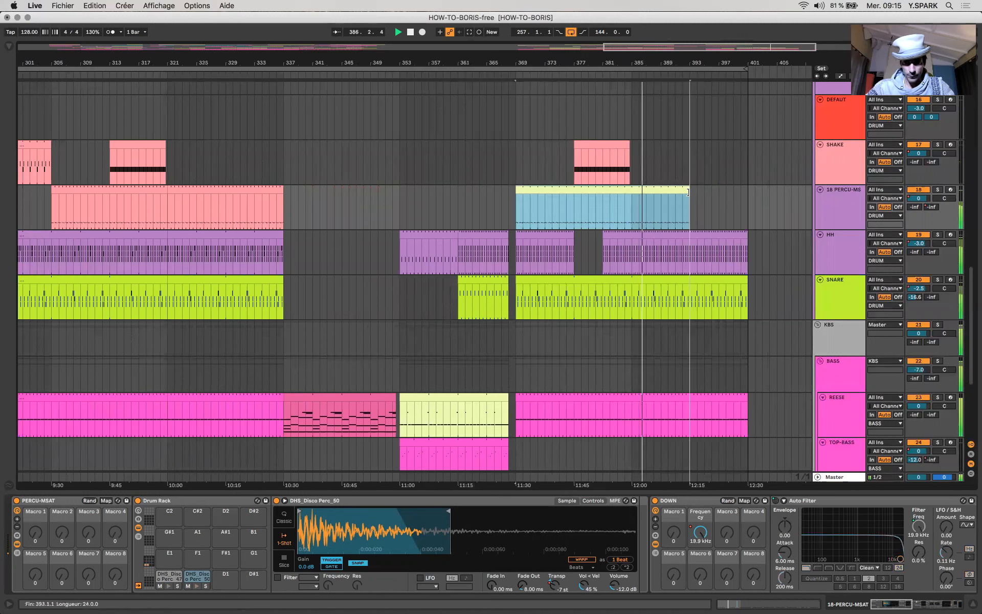
Delete the last four bars of the HH and SNARE clips, from bar 397 to bar 401, and stop playback.
scroll(630, 221, "down", 2)
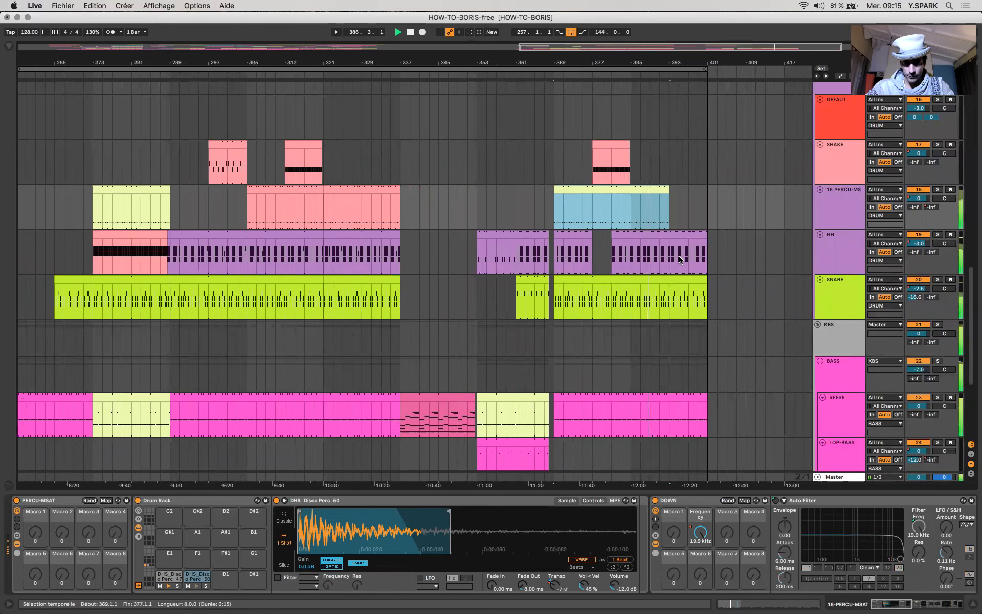
left_click_drag(689, 251, 706, 297)
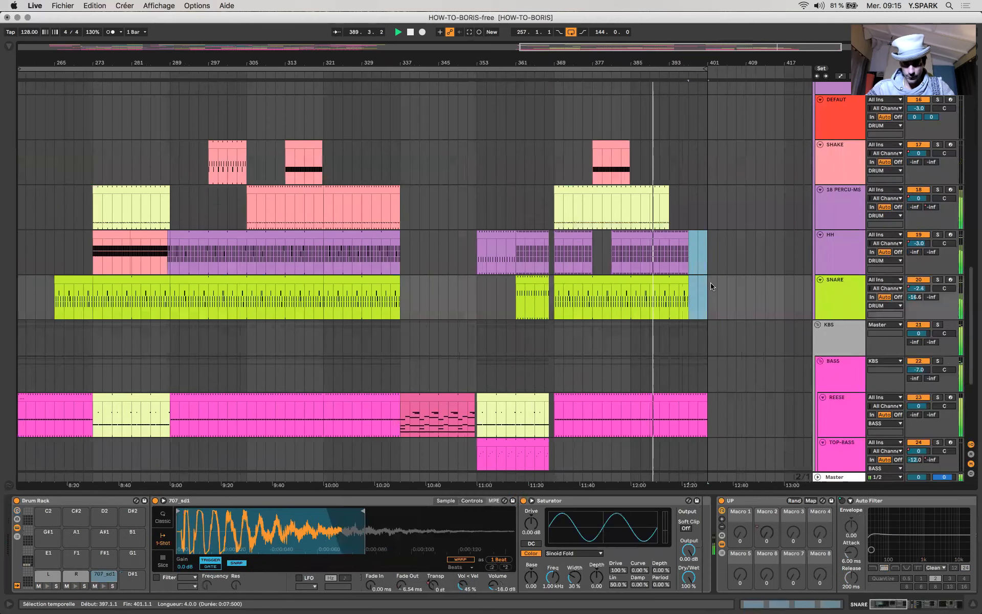
scroll(667, 258, "down", 2)
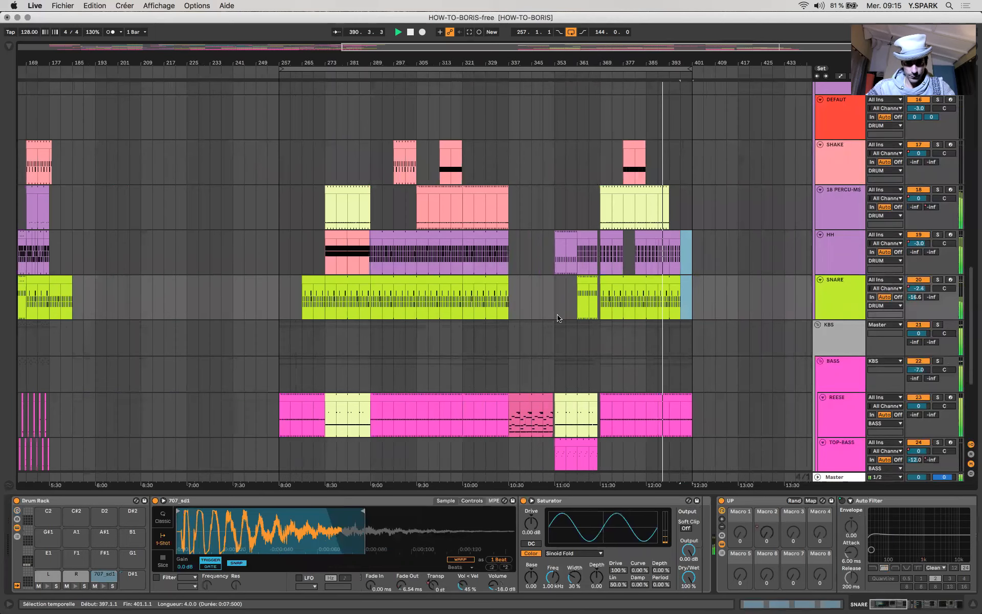
left_click(648, 223)
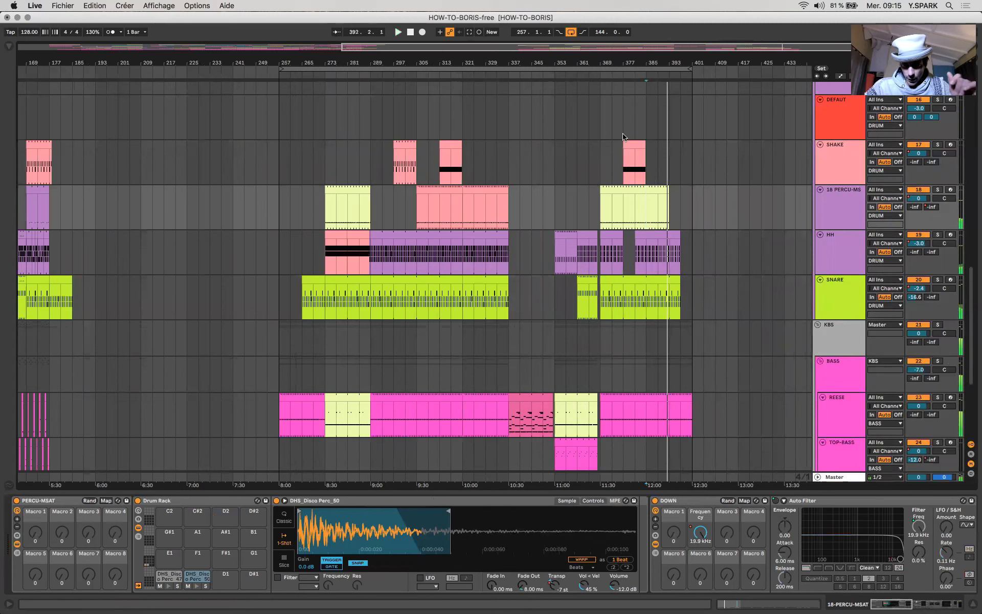
Open the 18-PERCU-MSAT clip at bar 369 for note editing and duplicate its one-bar loop to two bars.
double_click(634, 190)
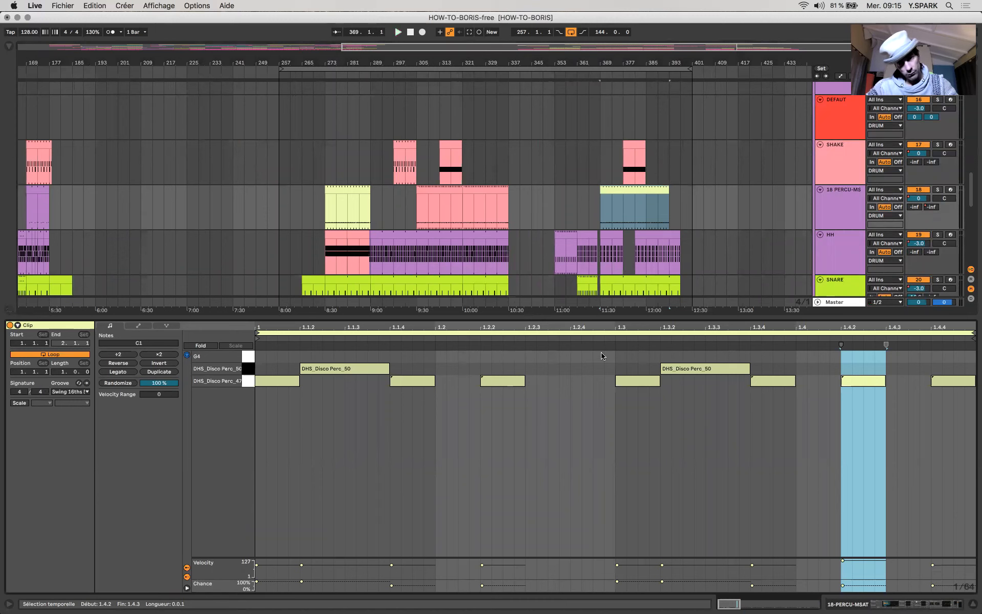
left_click(572, 331)
key("super+d")
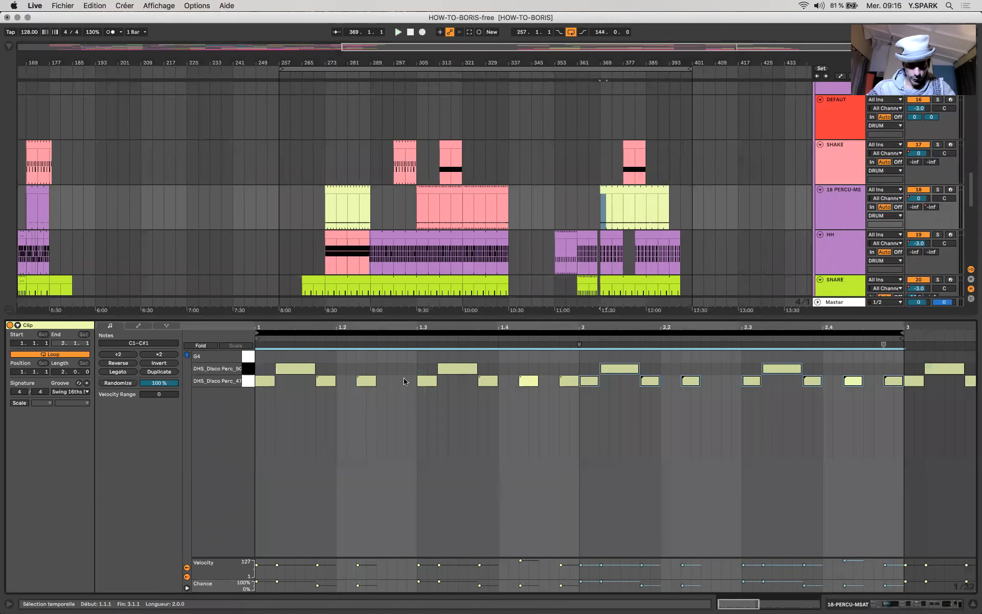
Thin out the percussion pattern by deleting the notes from 1.3 to bar 2, the note at 2.2.2 and the first two notes at 2.3.
left_click_drag(418, 363, 575, 409)
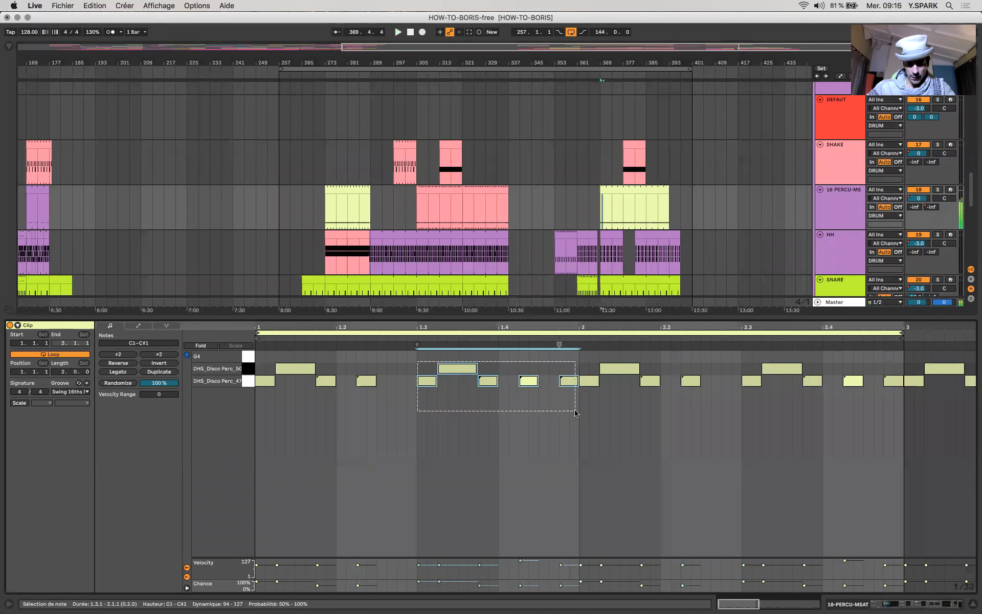
key("Delete")
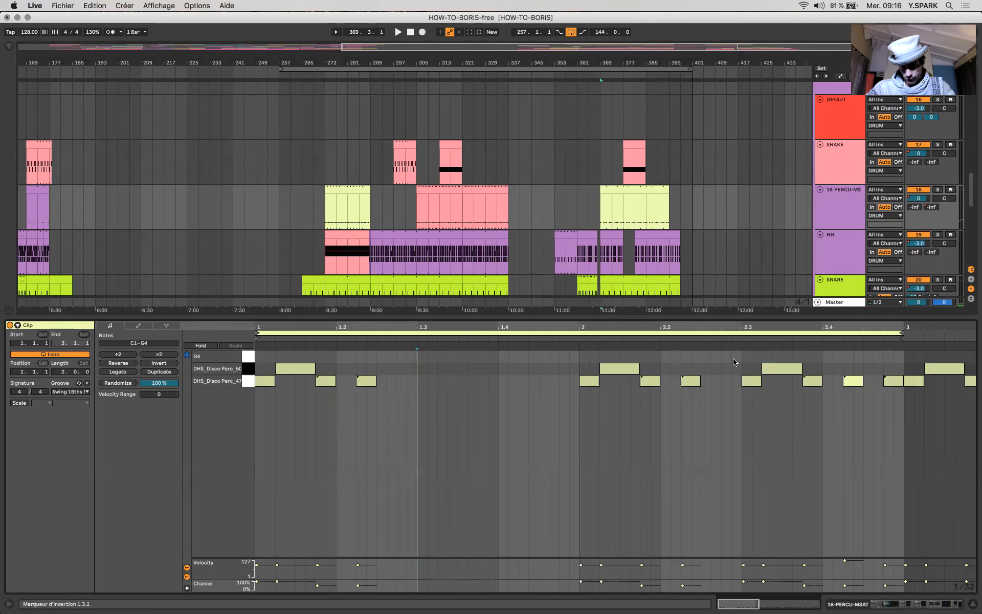
left_click(677, 369)
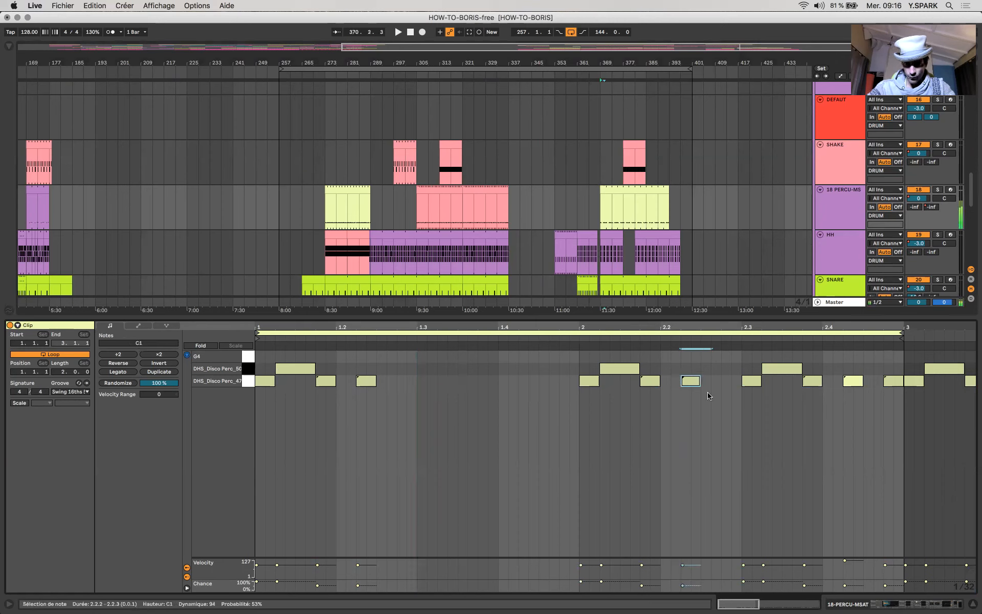
key("space")
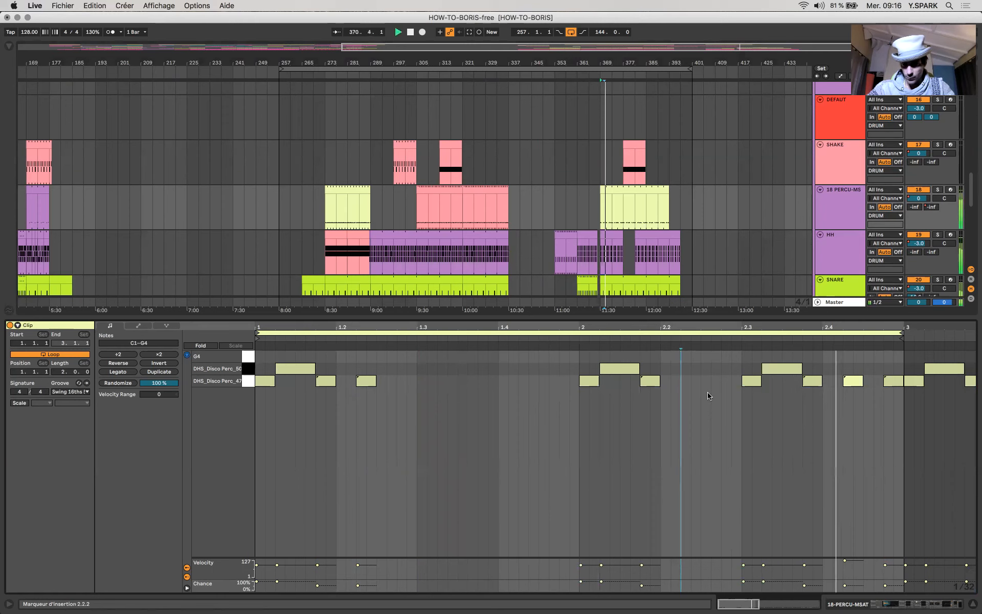
left_click_drag(742, 365, 770, 381)
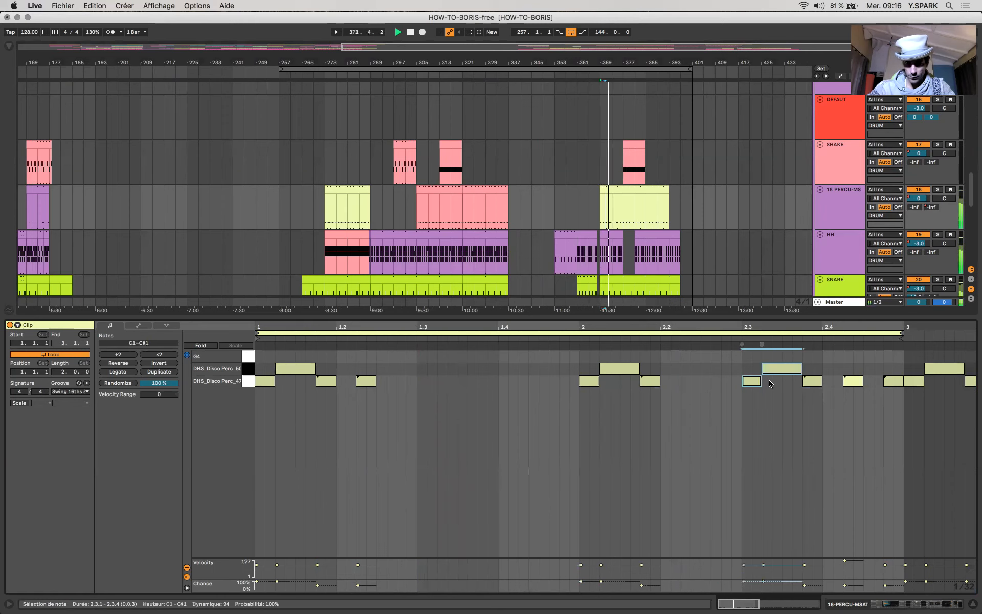
key("Delete")
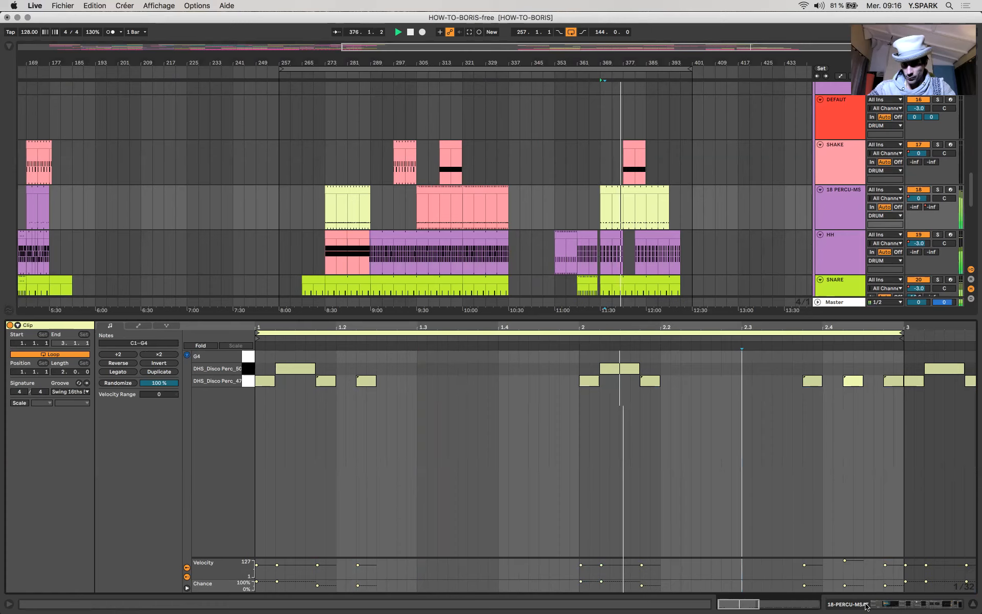
Examine the 18-PERCU-MSAT effect chain and its DOWN Frequency automation around bar 369 during playback.
key("shift+Tab")
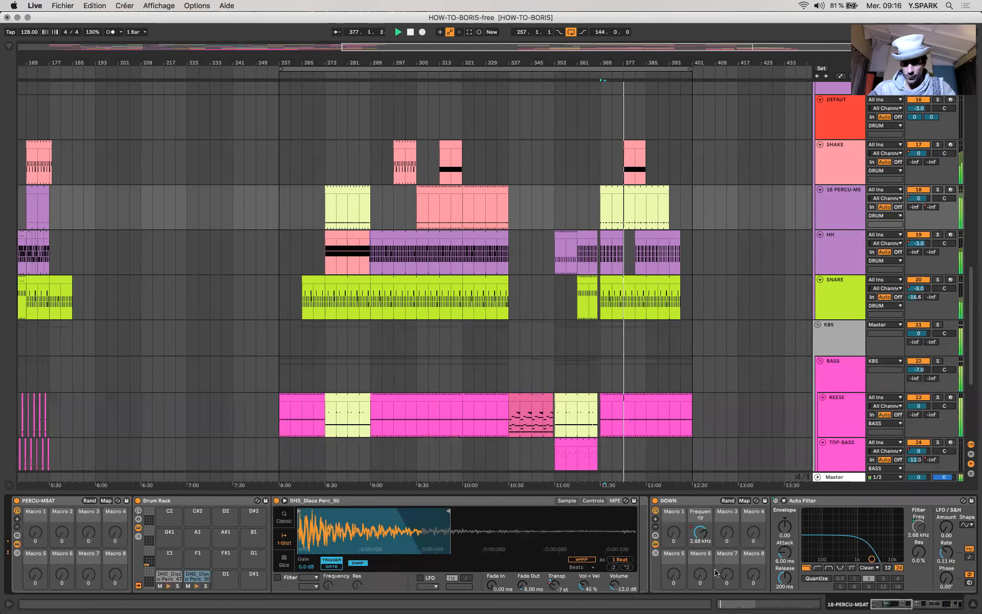
scroll(715, 569, "right", 10)
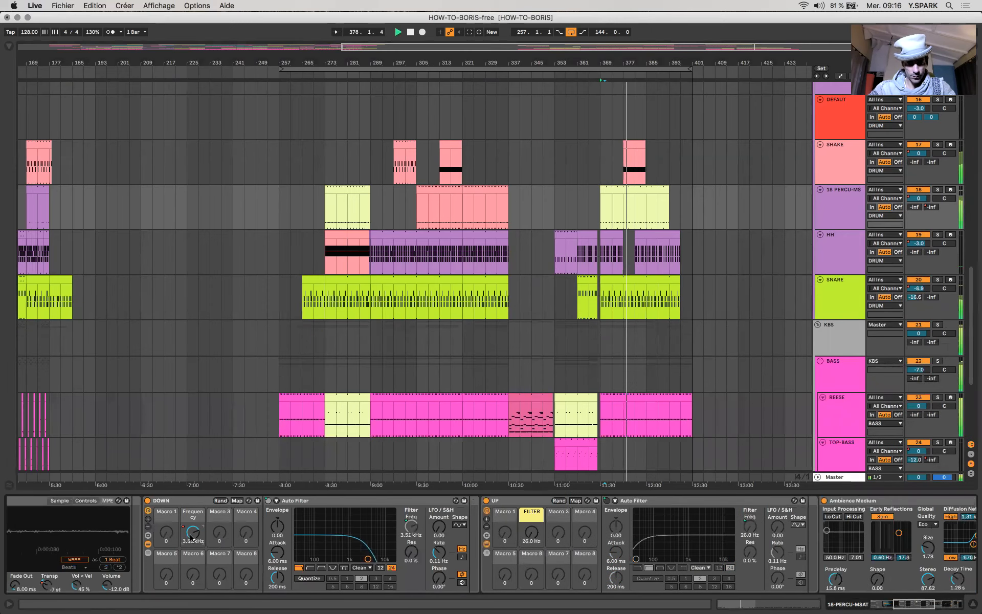
key("a")
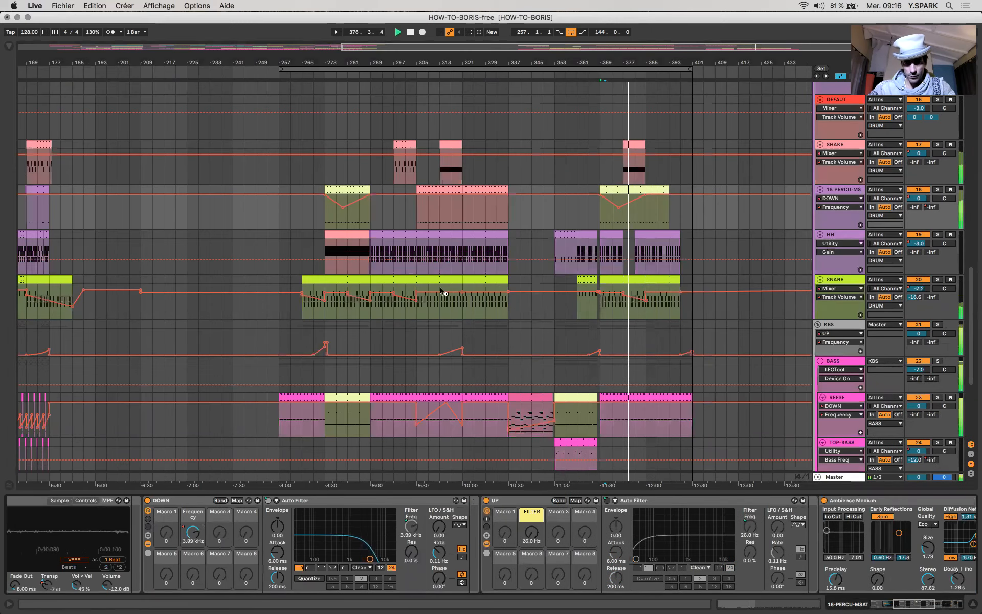
left_click(601, 219)
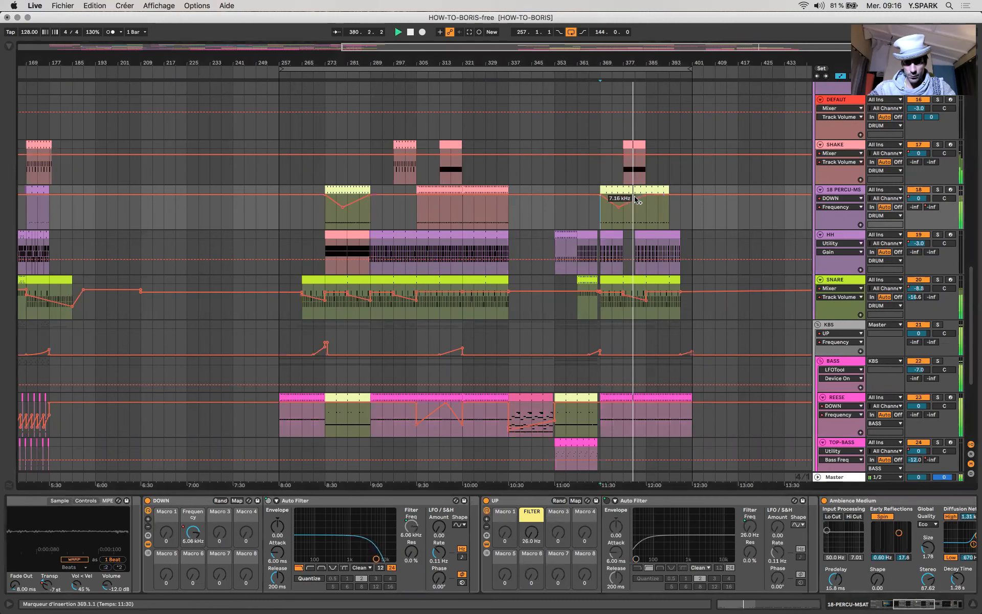
scroll(748, 547, "right", 10)
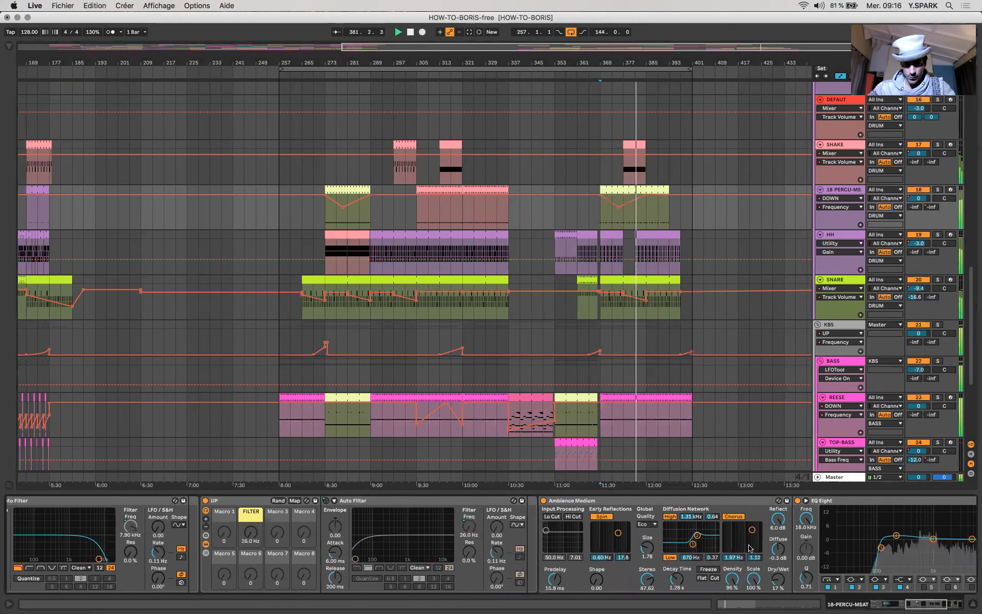
scroll(749, 548, "left", 15)
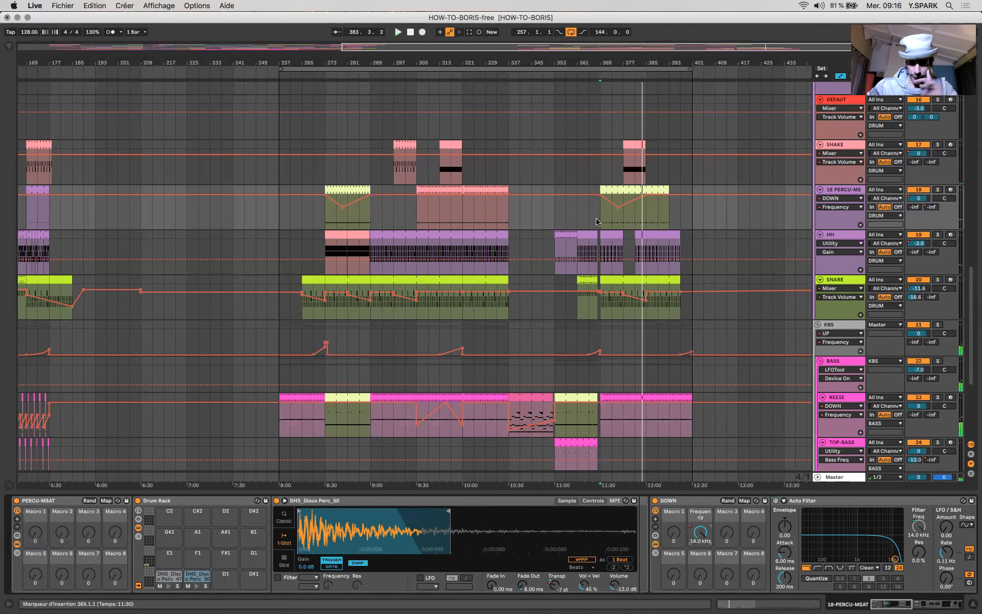
Stop playback, hide the automation and view the whole arrangement around the bass and kick tracks.
key("space")
key("a")
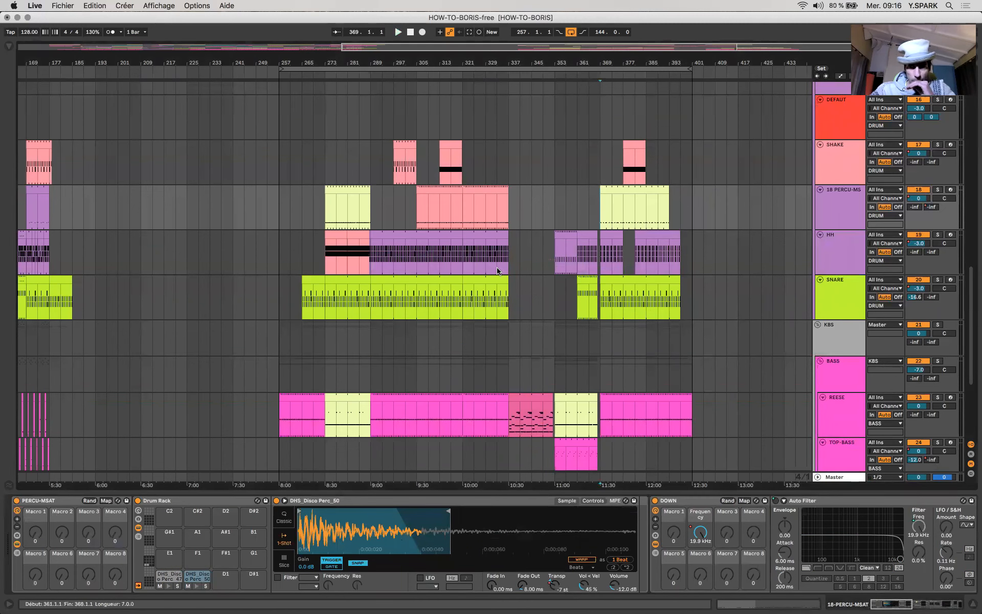
key("w")
scroll(495, 271, "down", 5)
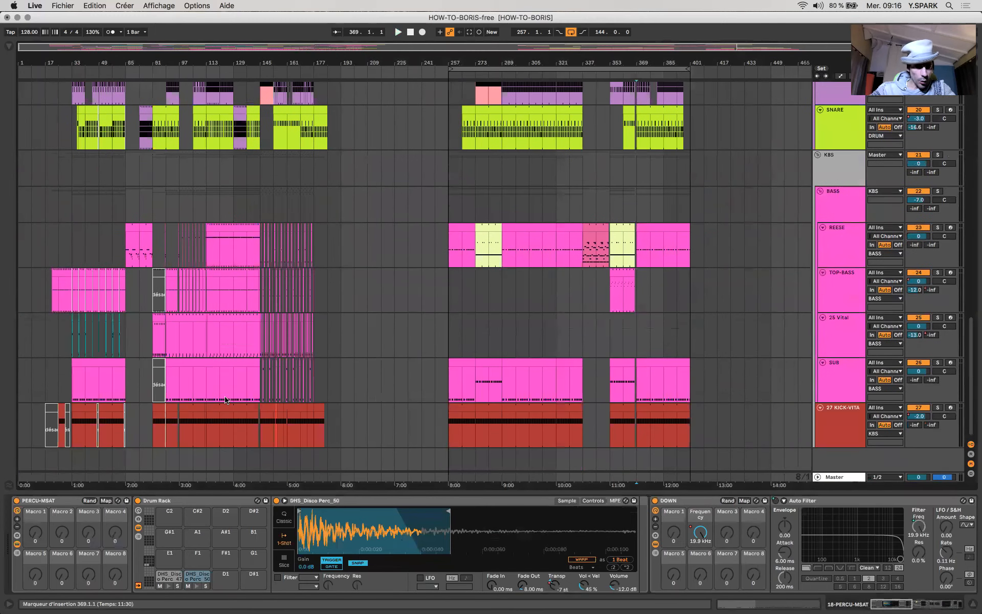
Play the arrangement from bar 153 and review the bass, drum and lead clips across the first section.
left_click(231, 415)
left_click(265, 393)
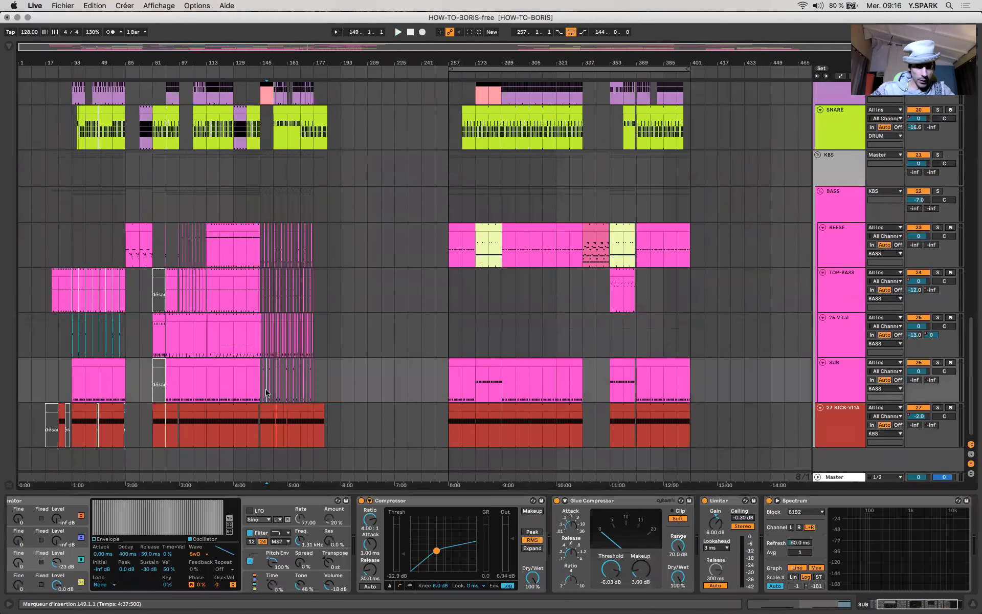
left_click(271, 332)
key("space")
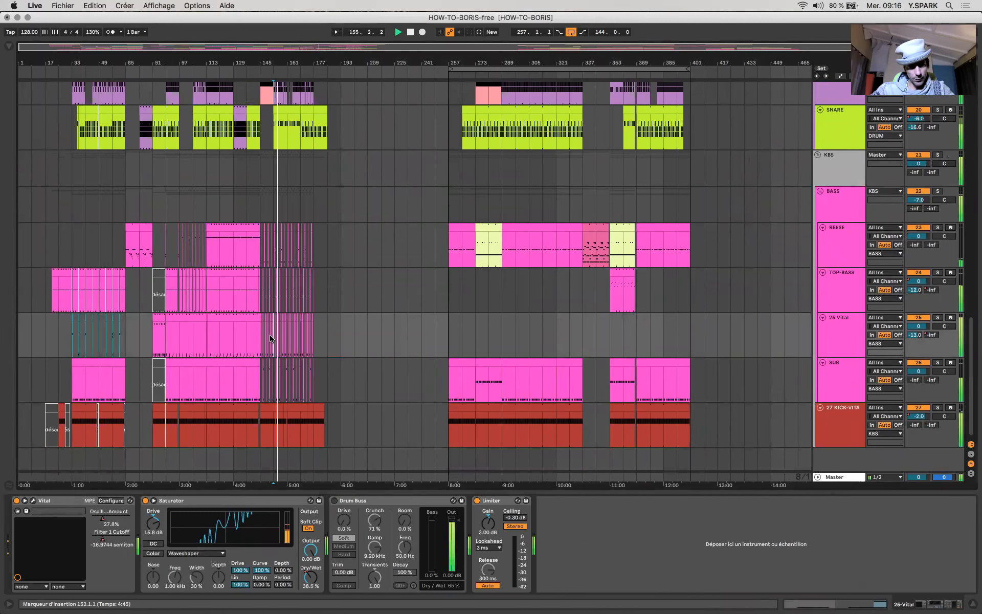
scroll(283, 344, "up", 7)
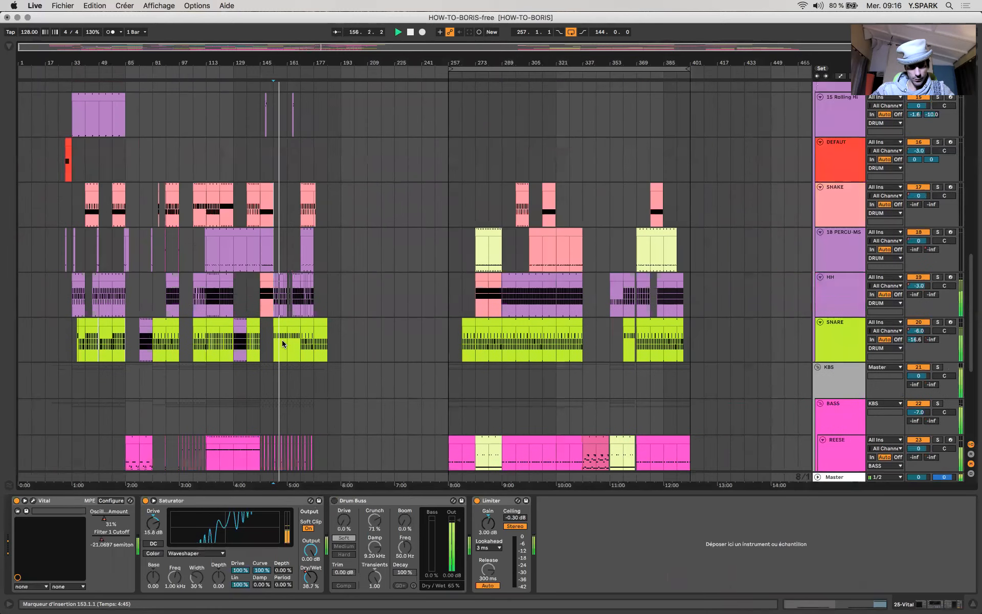
scroll(282, 344, "up", 5)
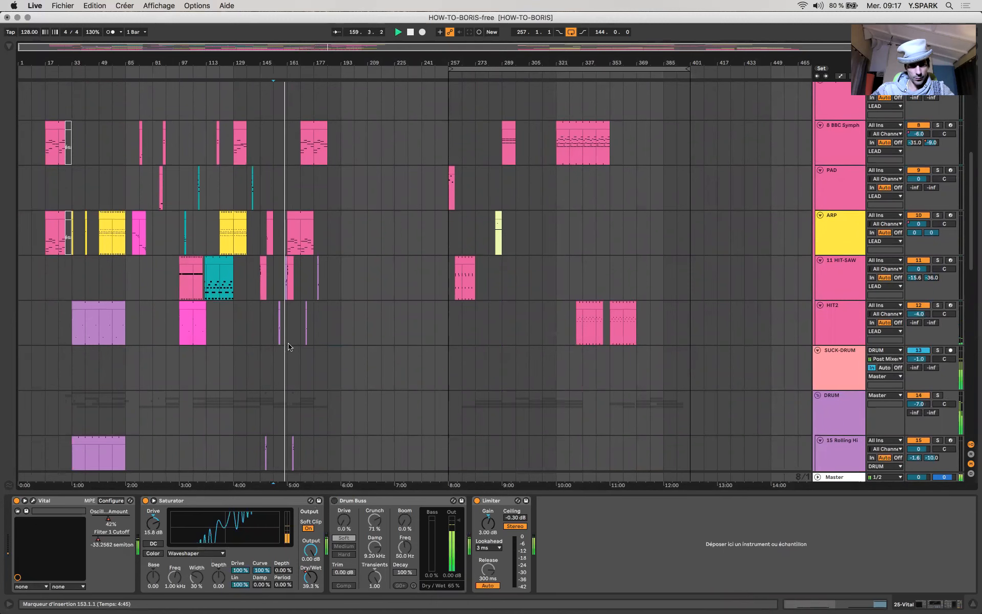
scroll(285, 344, "down", 12)
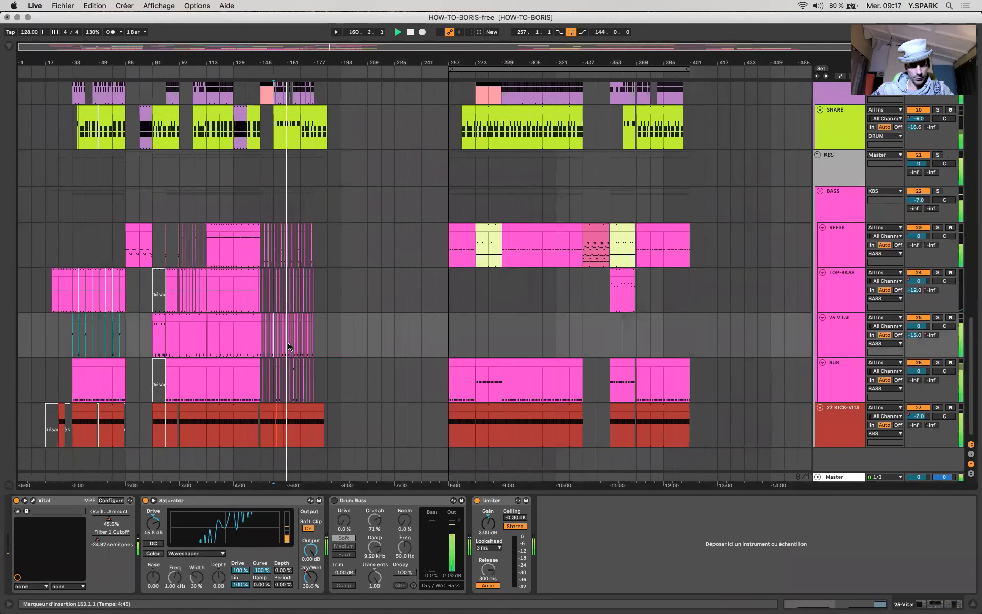
scroll(289, 347, "up", 7)
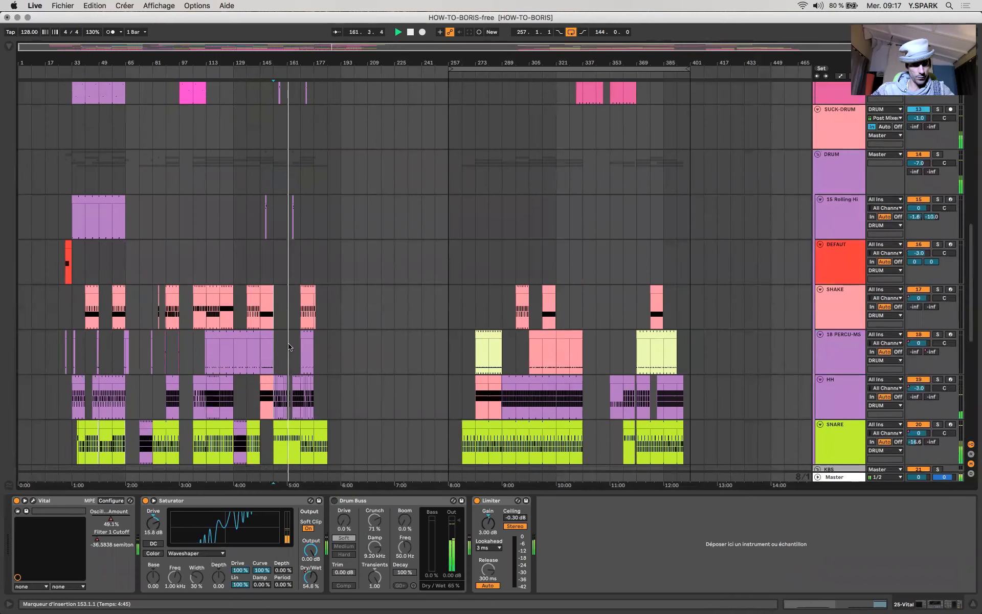
scroll(182, 366, "up", 3)
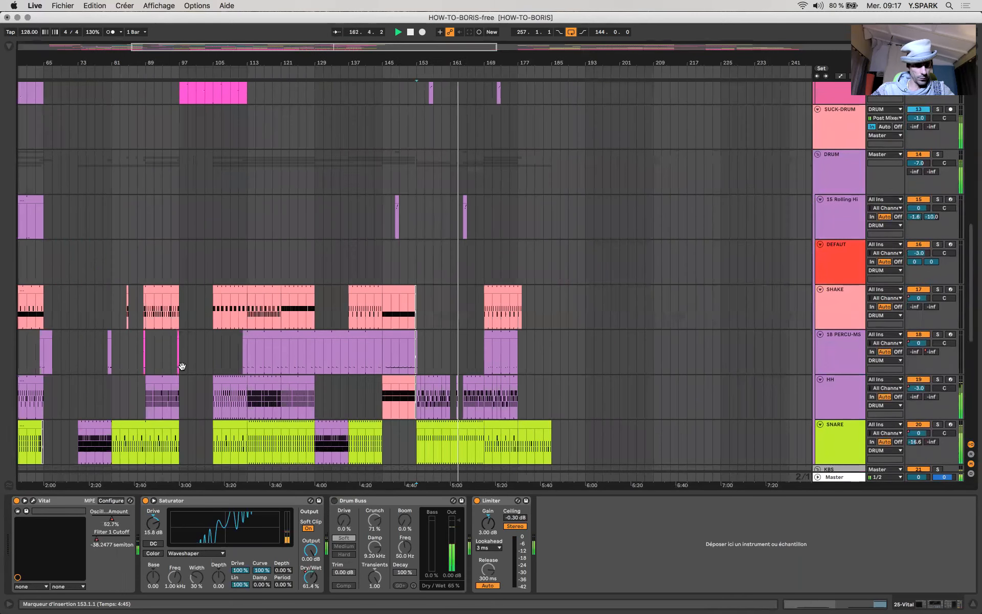
scroll(182, 365, "down", 7)
scroll(181, 366, "left", 4)
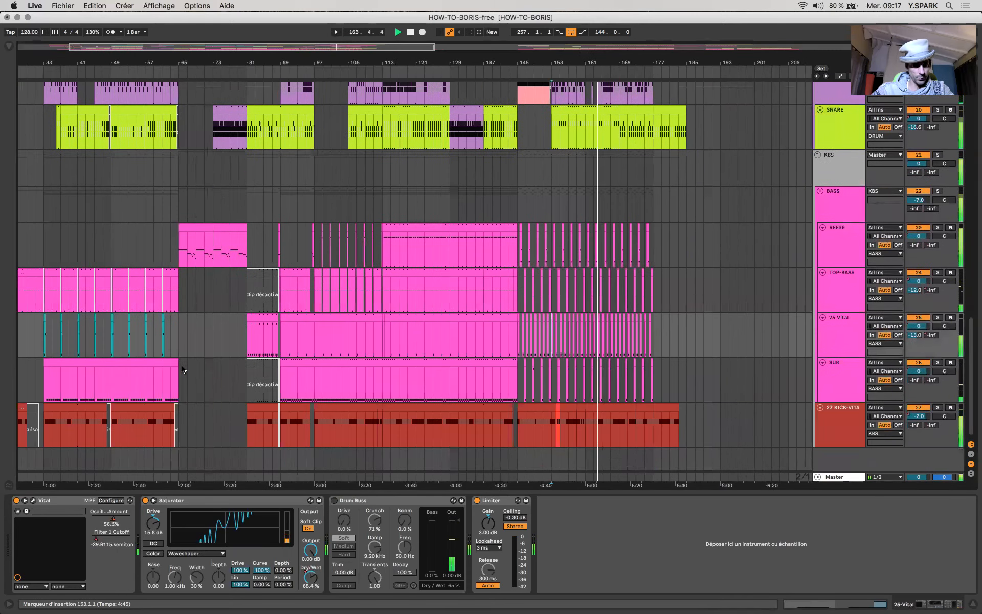
scroll(183, 369, "up", 6)
scroll(182, 369, "left", 3)
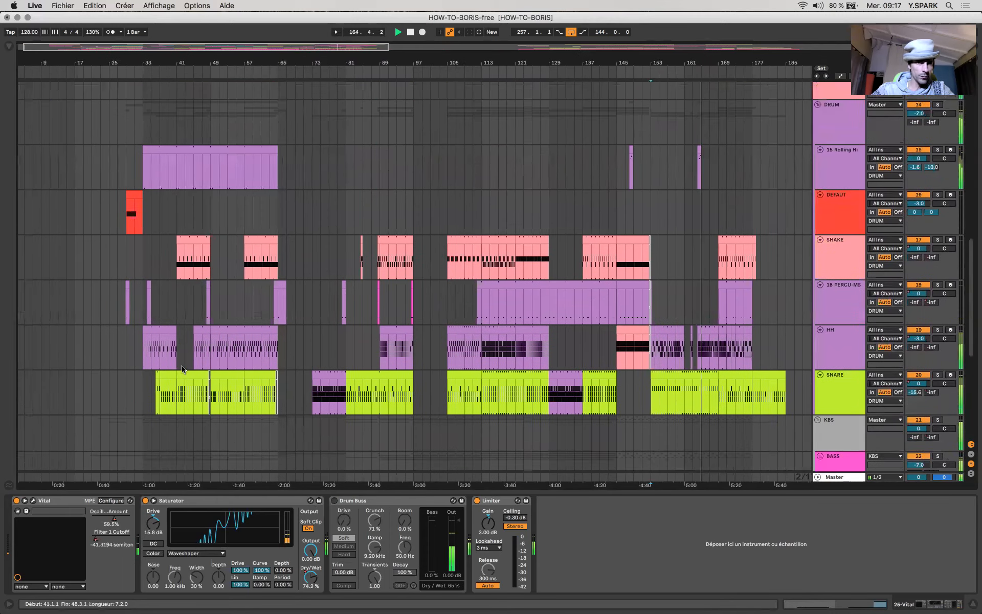
scroll(183, 369, "up", 7)
scroll(182, 369, "left", 1)
Play the arrangement from bar 59 in the ARP clip and examine the transition into the REESE break.
left_click(261, 231)
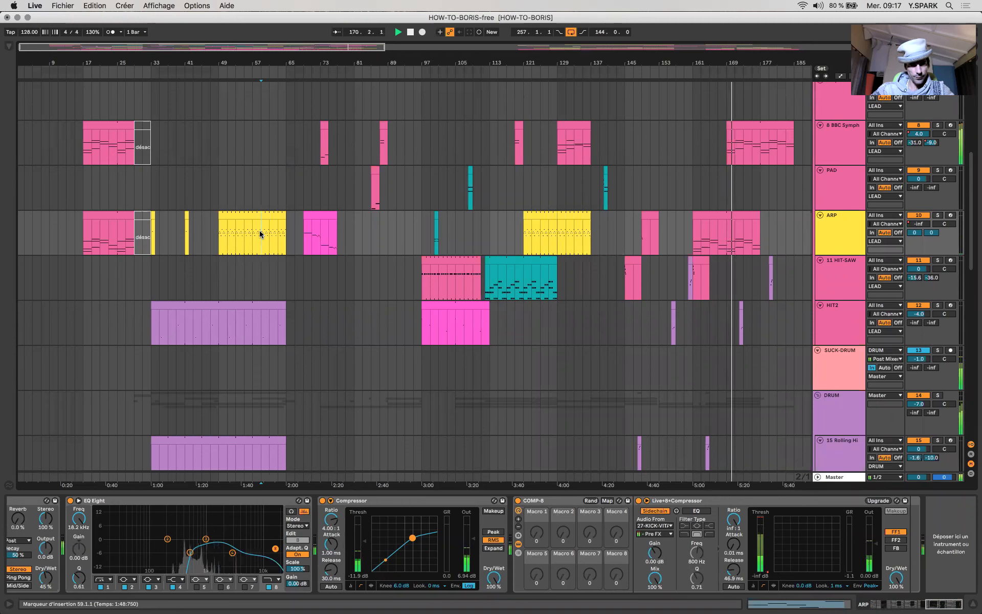
key("space")
key("space")
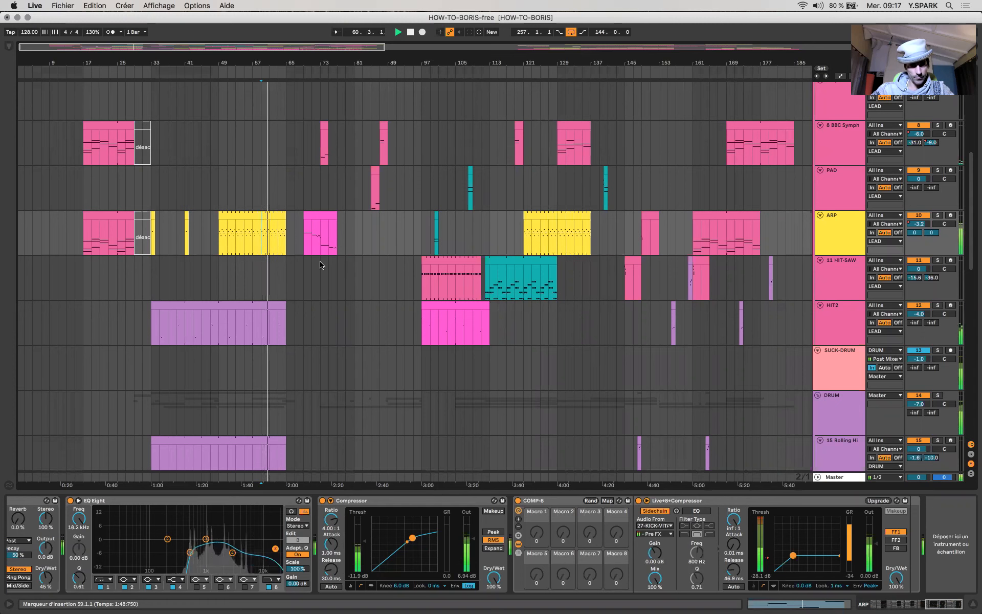
left_click(281, 235)
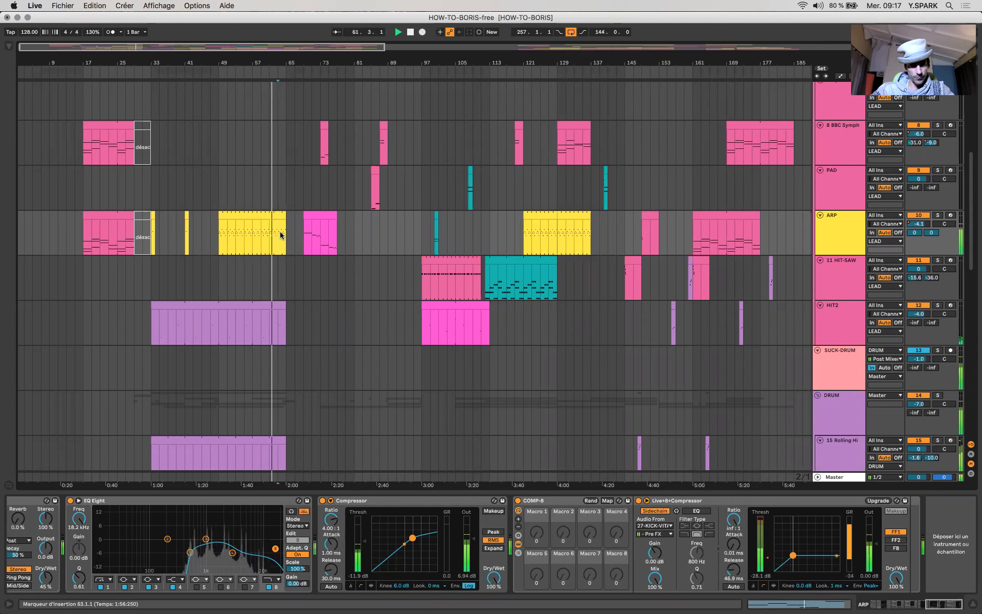
scroll(281, 235, "down", 10)
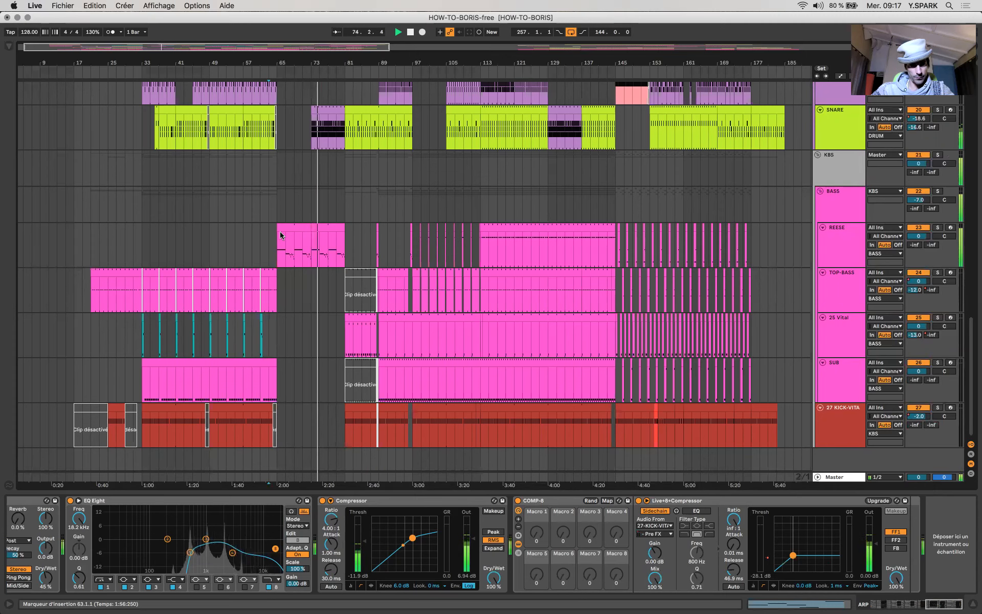
left_click(252, 200)
scroll(355, 310, "up", 5)
scroll(355, 310, "up", 7)
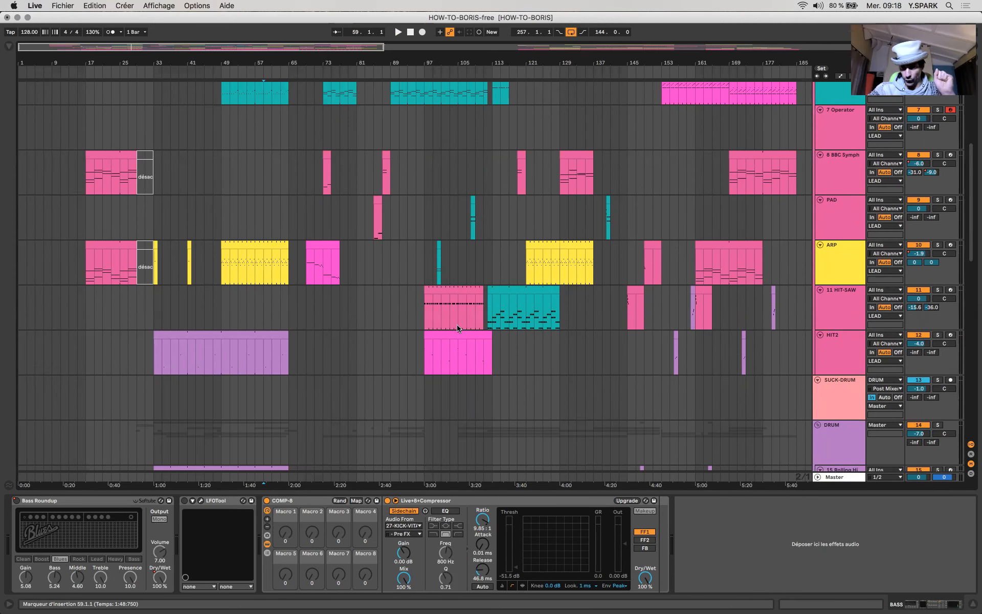
scroll(457, 328, "down", 5)
scroll(457, 329, "up", 10)
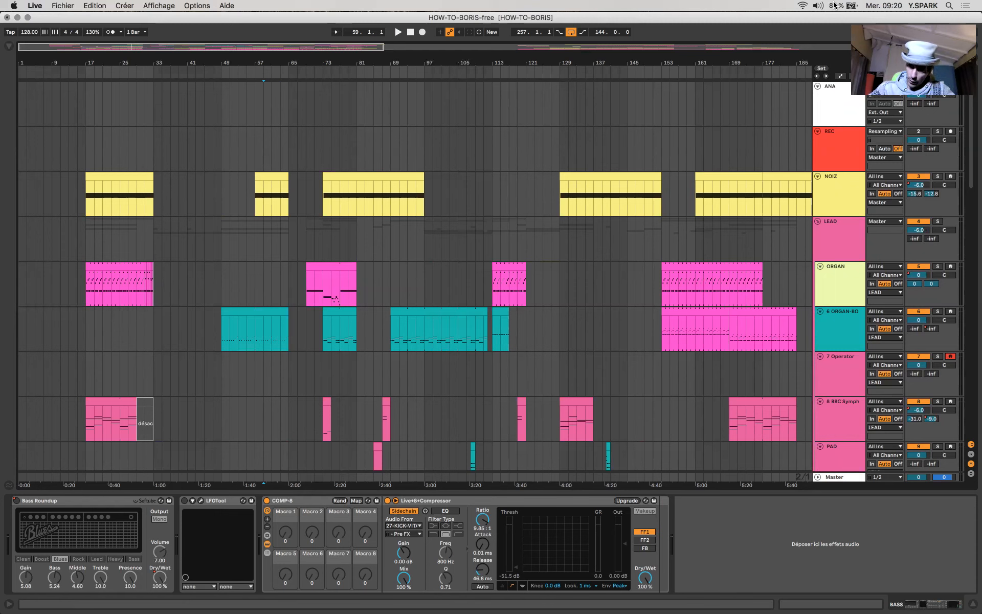
left_click(788, 5)
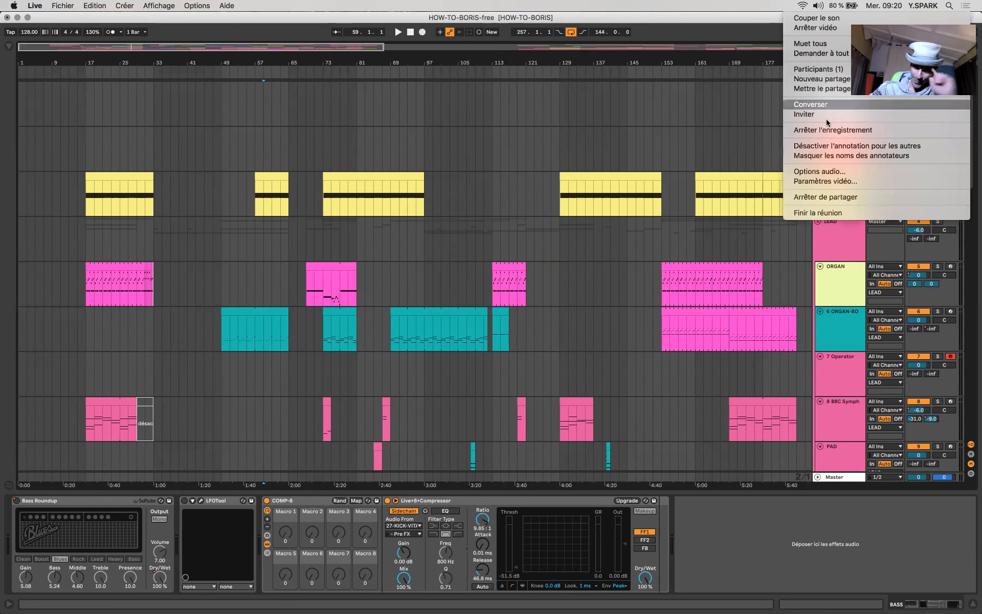